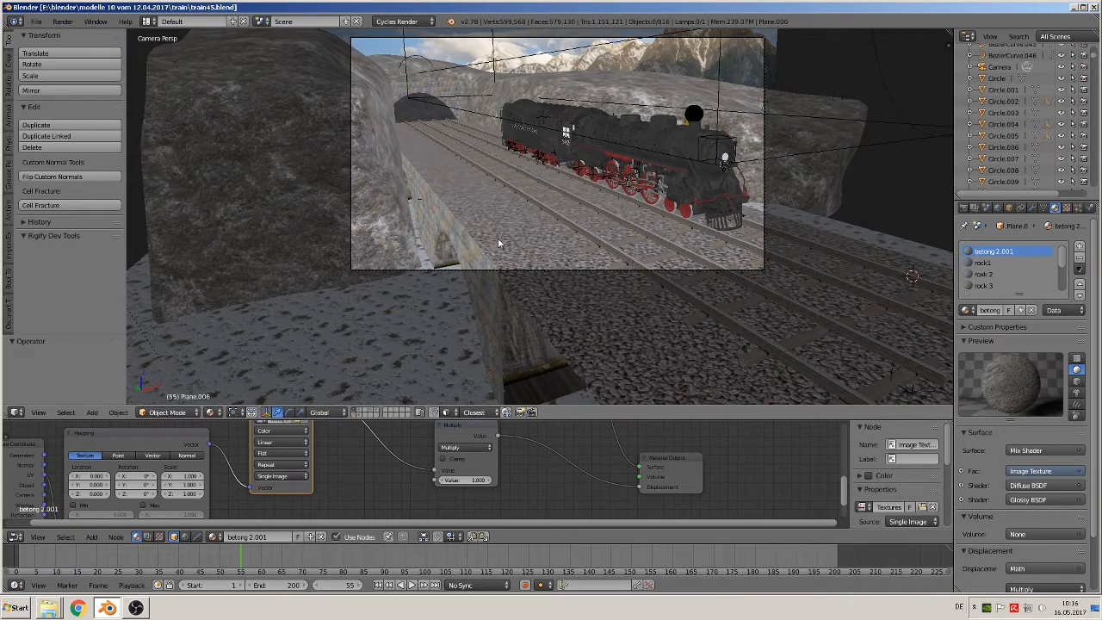
Examine the train scene and the reference photo of the steam locomotive on the bridge, then return to the modelled tracks
scroll(539, 256, "down", 1)
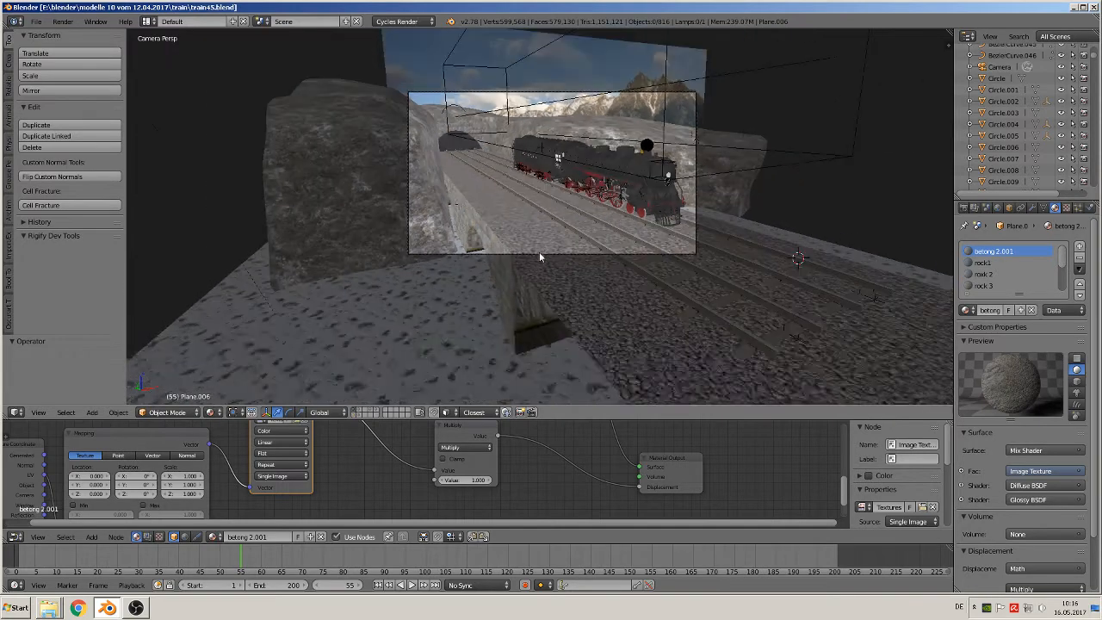
key("KP_0")
scroll(531, 262, "down", 1)
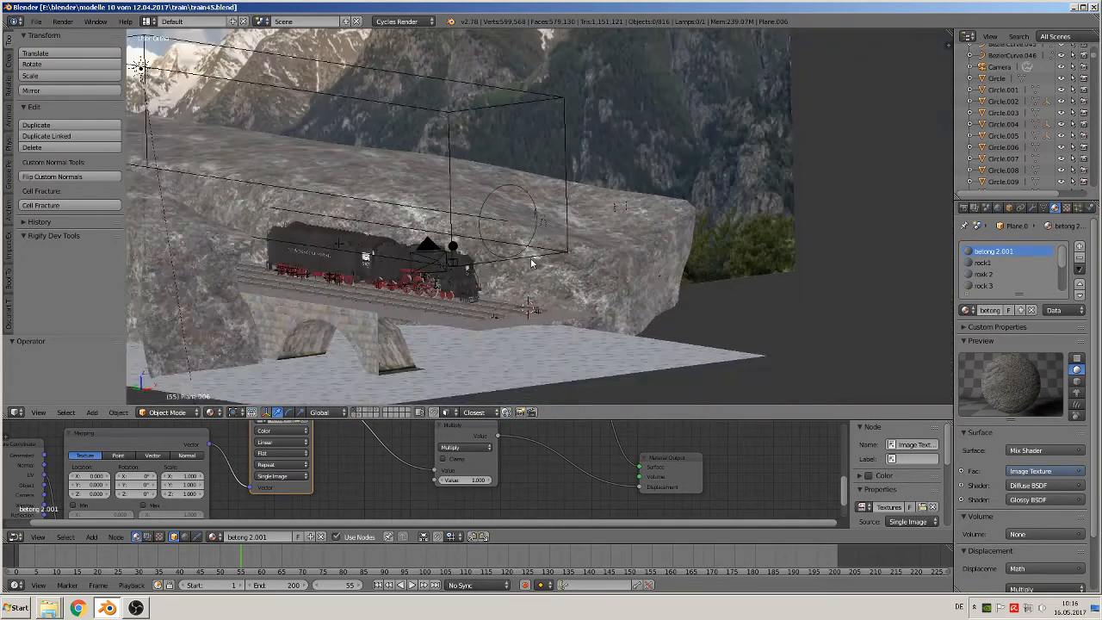
scroll(531, 263, "down", 6)
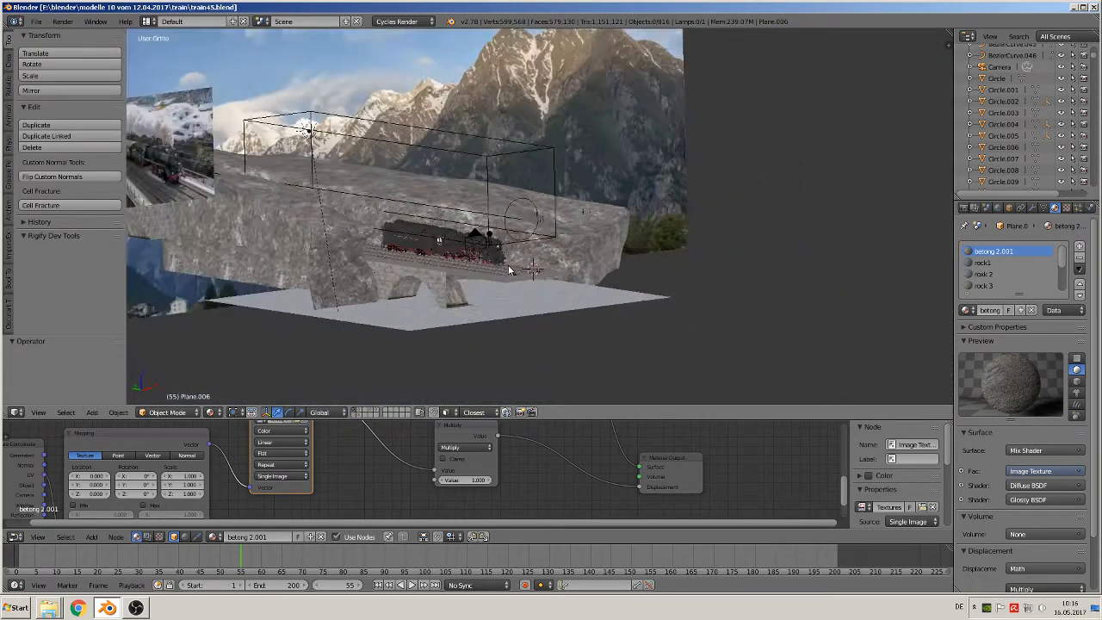
middle_click_drag(307, 180, 464, 201, "shift")
scroll(447, 199, "up", 5)
scroll(344, 183, "up", 2)
middle_click_drag(302, 169, 522, 145, "shift")
scroll(648, 277, "up", 6)
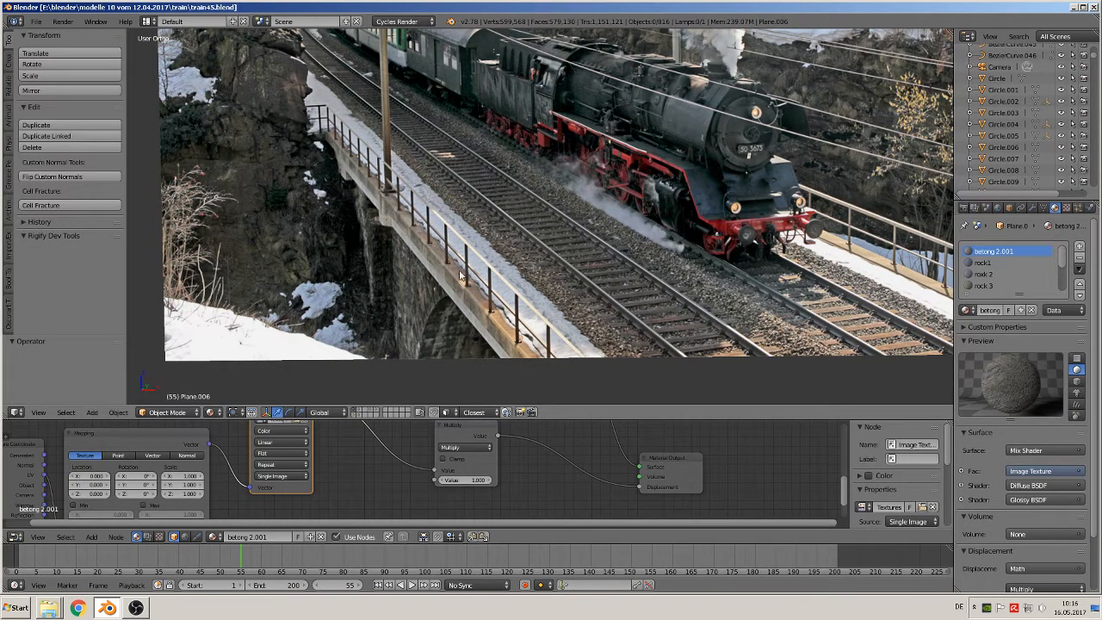
scroll(491, 290, "down", 8)
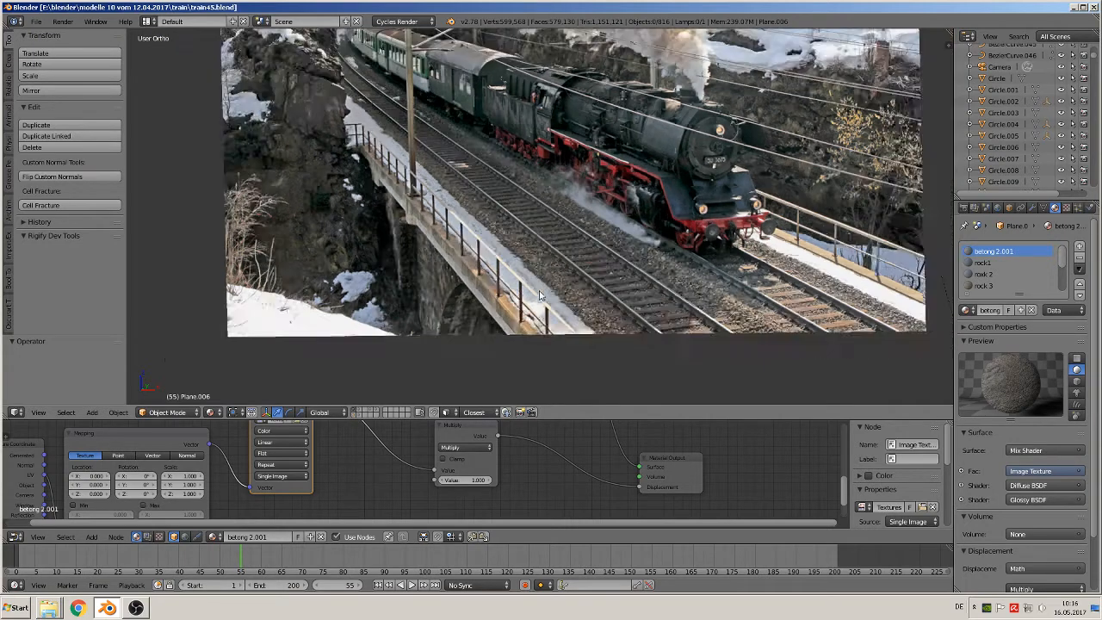
middle_click_drag(568, 298, 286, 140)
middle_click_drag(432, 241, 430, 197)
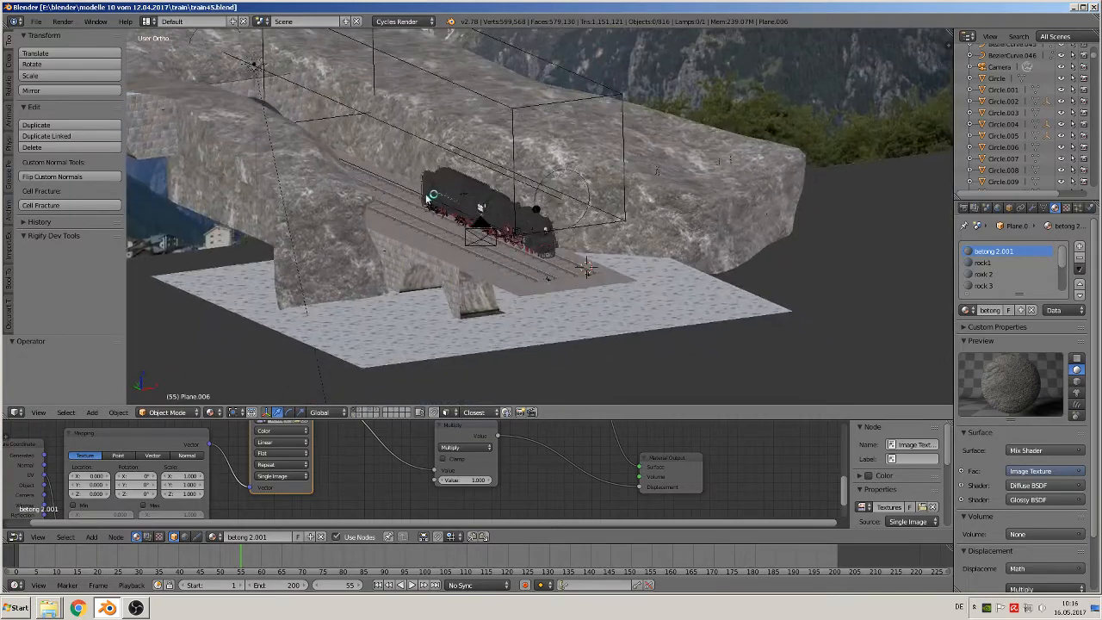
Switch the 3D view's shading to Solid
left_click(211, 413)
left_click(237, 375)
scroll(429, 345, "up", 4)
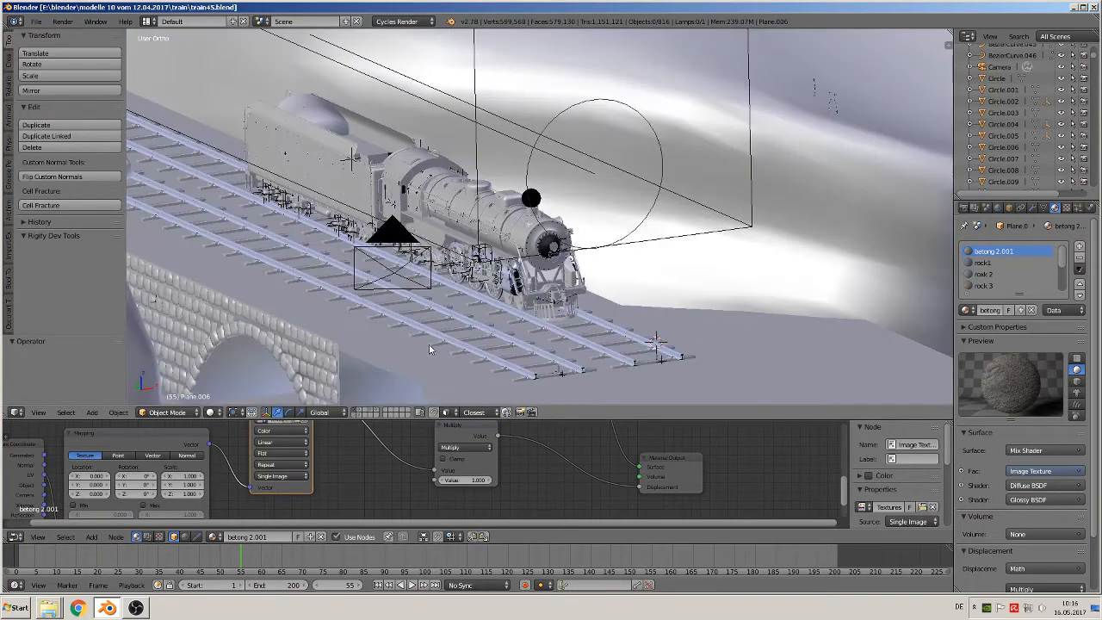
Select the gravel track bed plane beneath the rails and open its mesh for editing
right_click(375, 355)
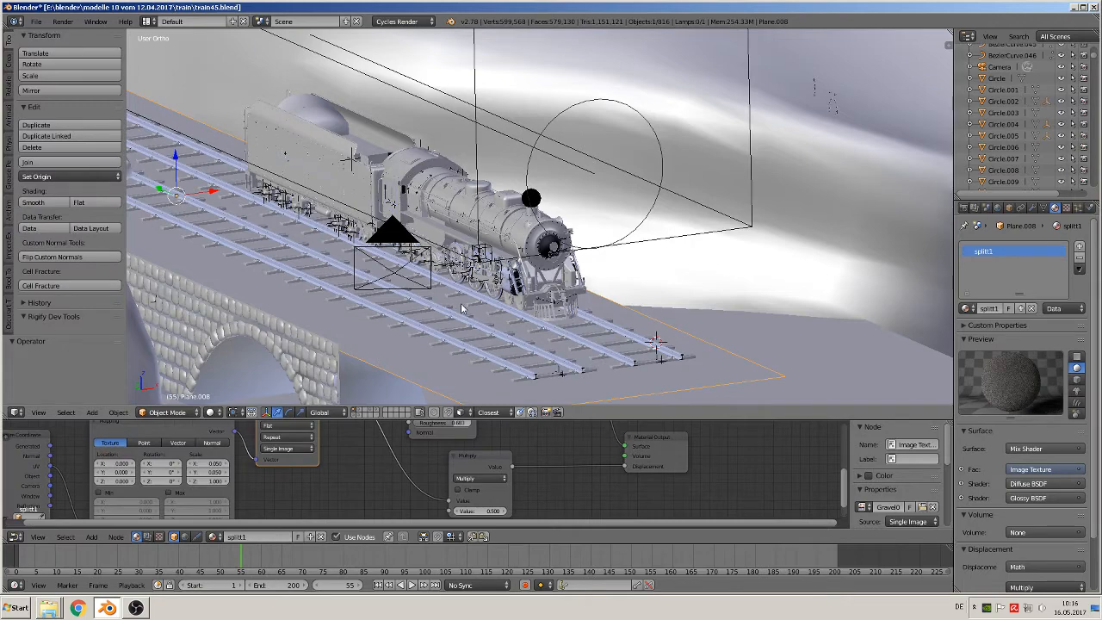
middle_click_drag(464, 309, 572, 162)
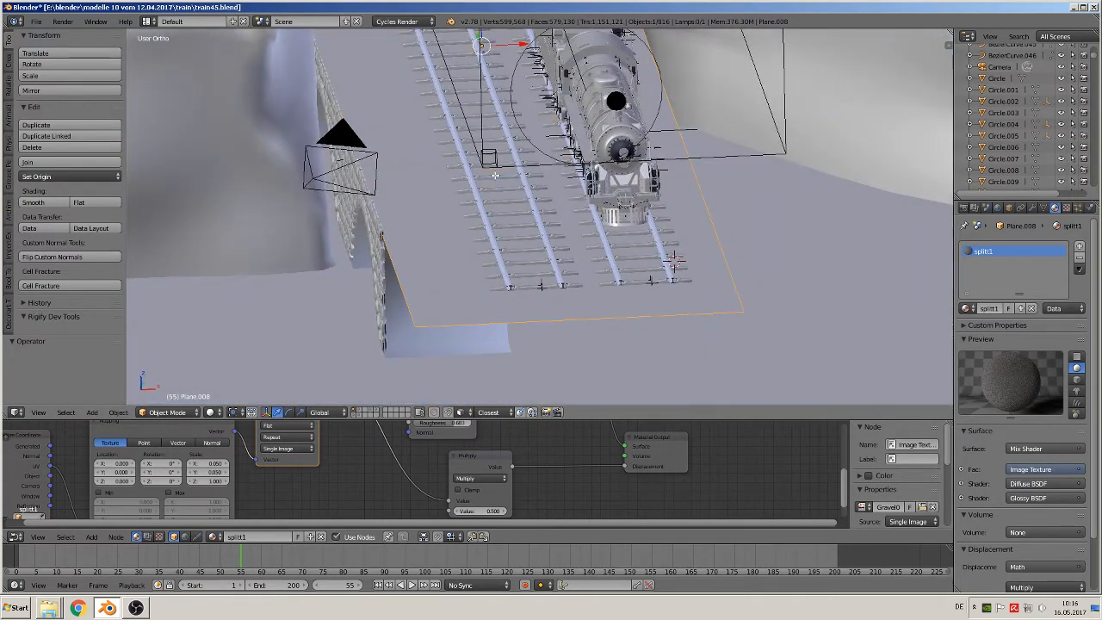
key("Tab")
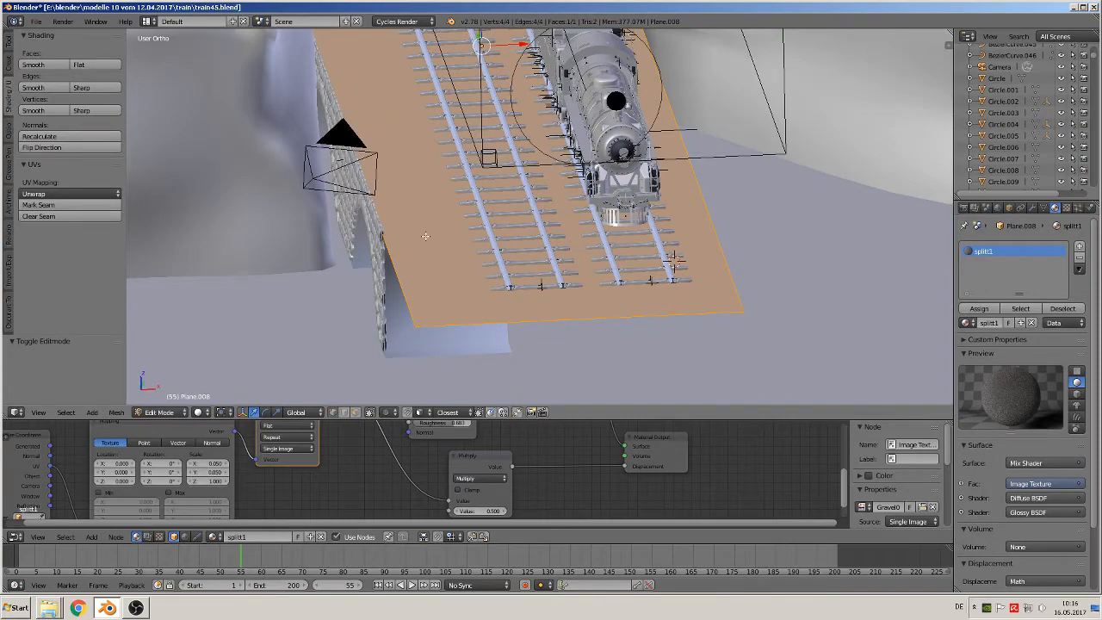
middle_click_drag(433, 227, 522, 187)
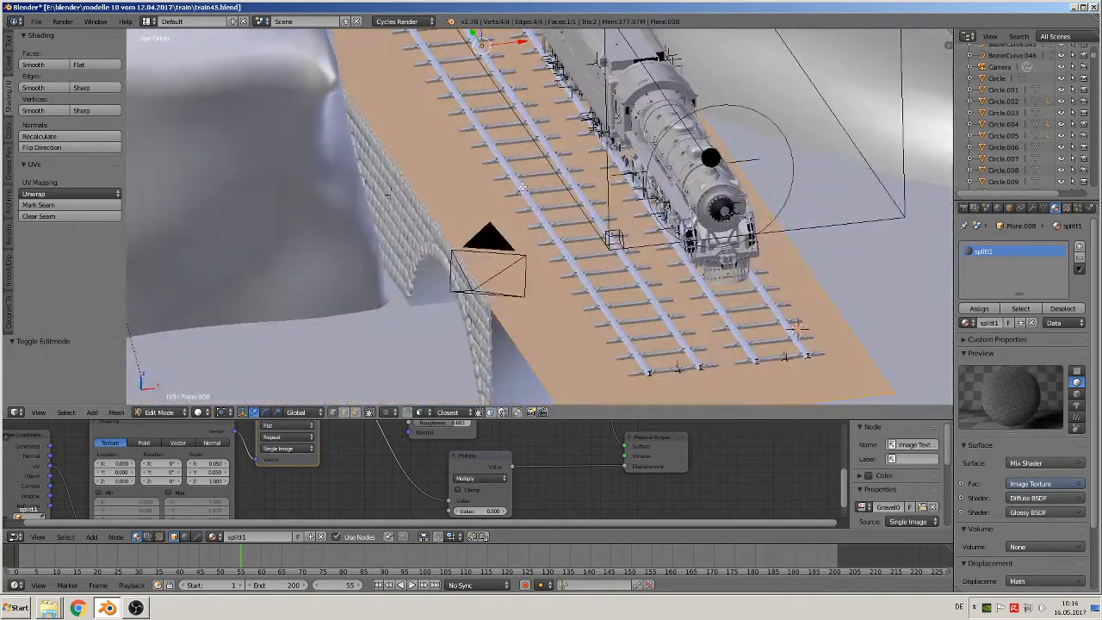
Turn on the Screencast Keys display for the 3D view
key("n")
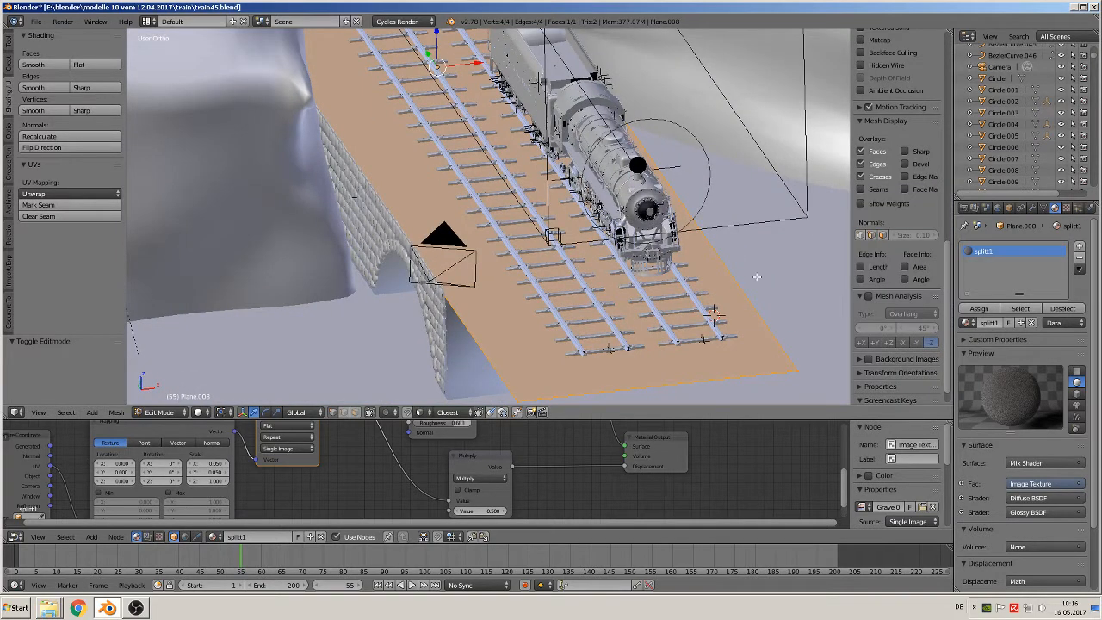
scroll(895, 362, "down", 1)
left_click(891, 395)
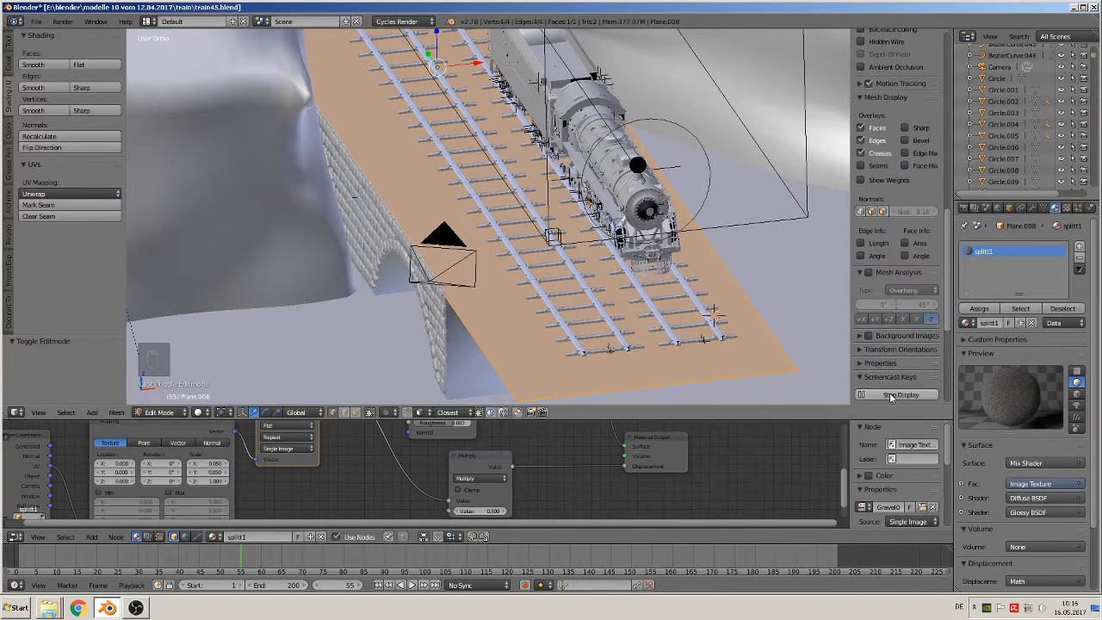
Extrude the track bed plane downward by about 0.16 units along Z to give it thickness, and finish editing its mesh
middle_click_drag(581, 238, 574, 231)
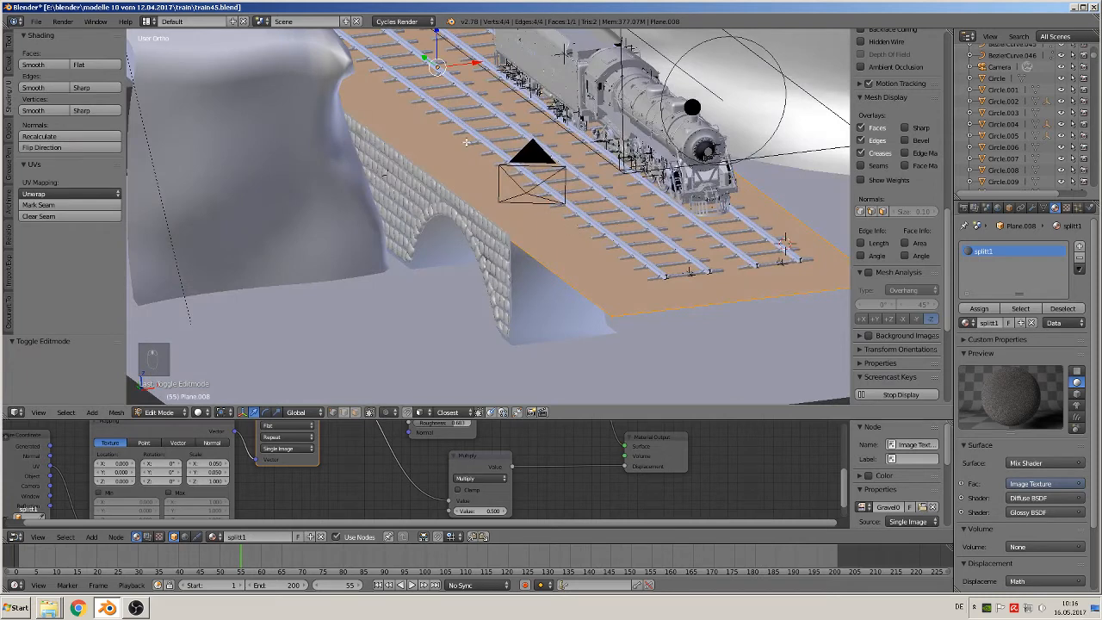
key("e")
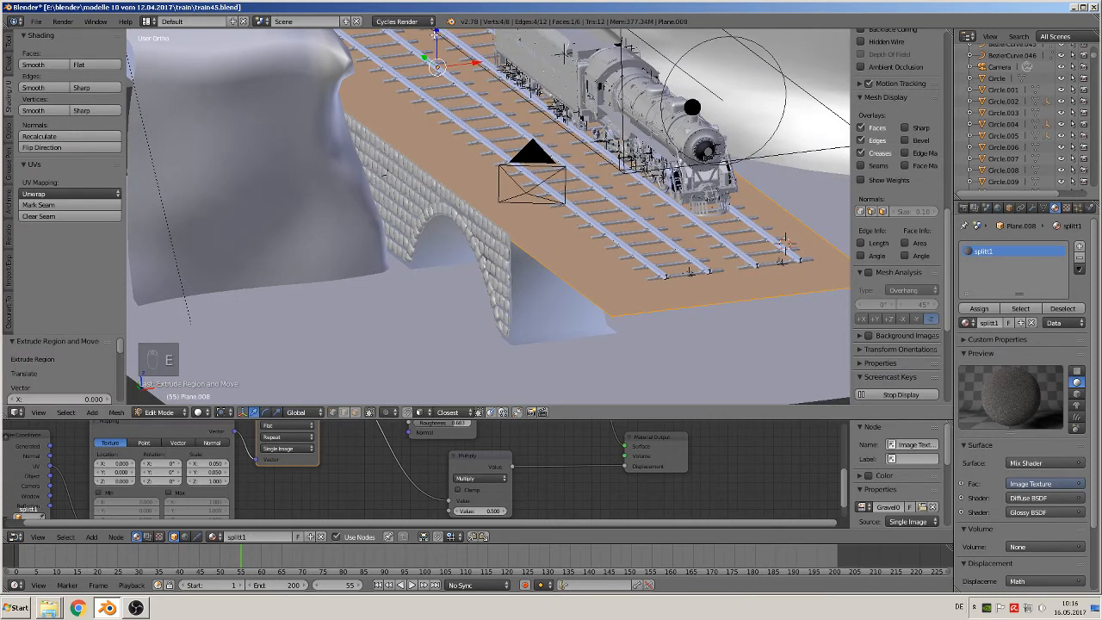
left_click_drag(436, 34, 437, 44)
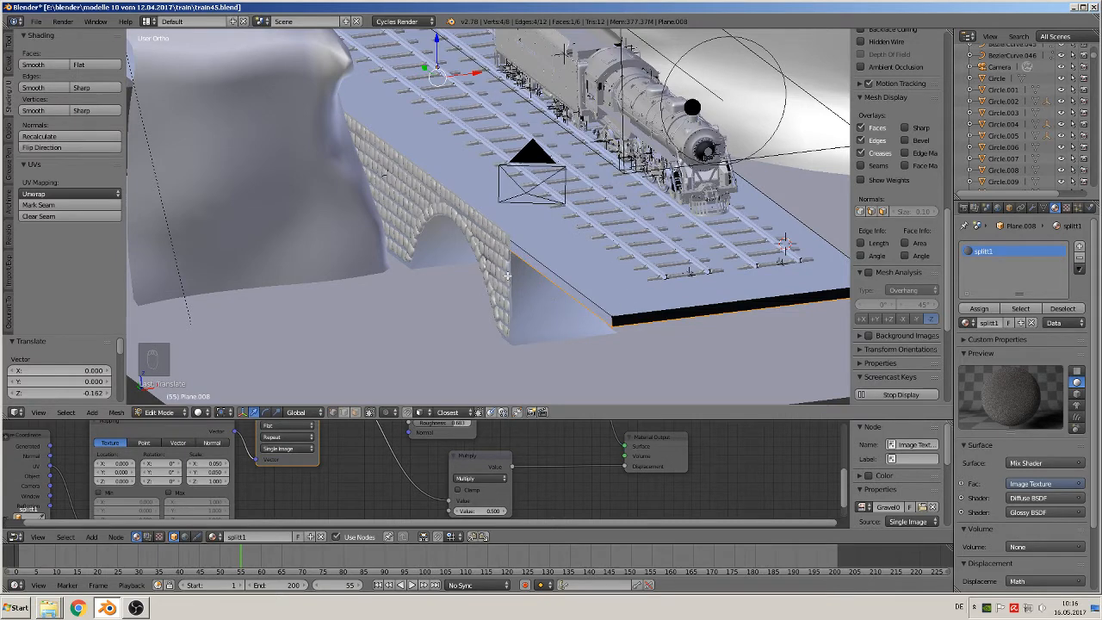
key("Tab")
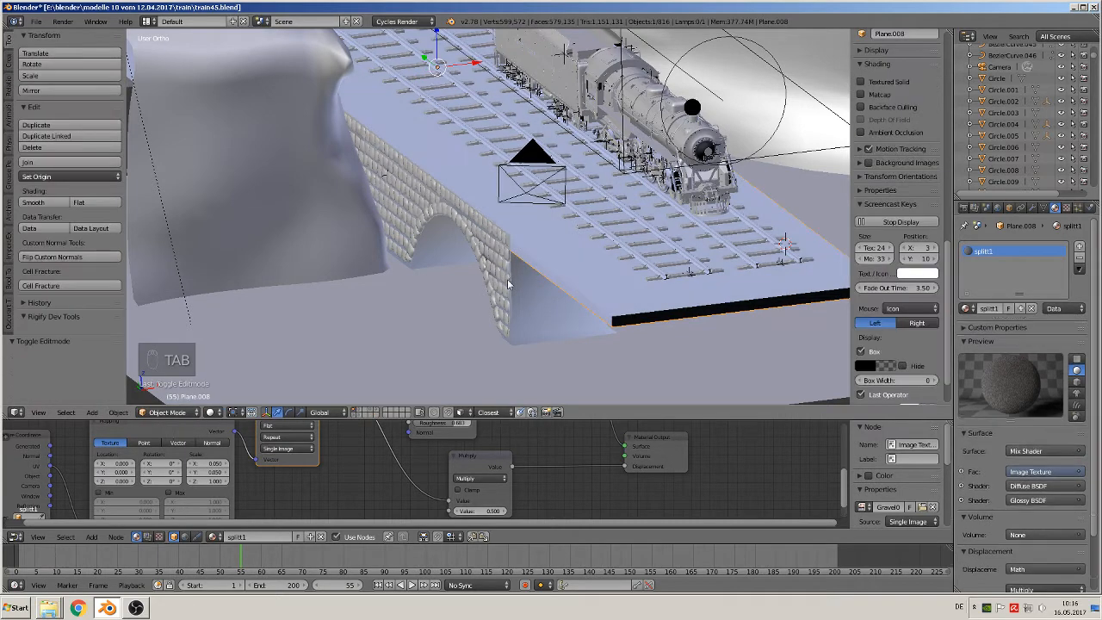
Lower the stone arch bridge part by about 0.23 units along Z beneath the track bed
right_click(506, 277)
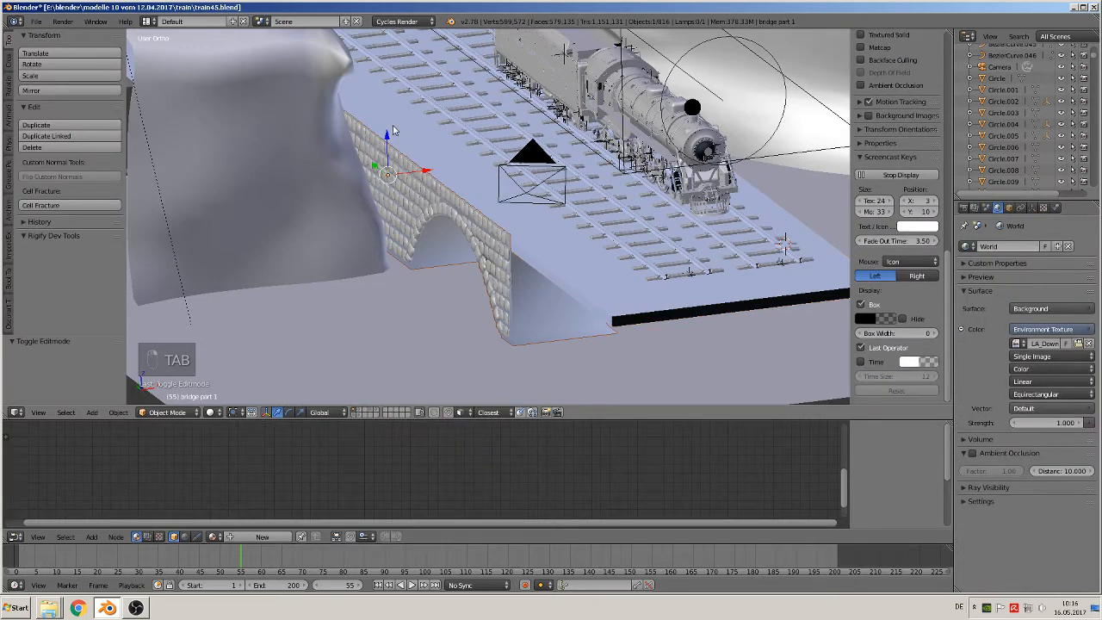
left_click_drag(388, 133, 386, 151)
scroll(535, 325, "up", 2)
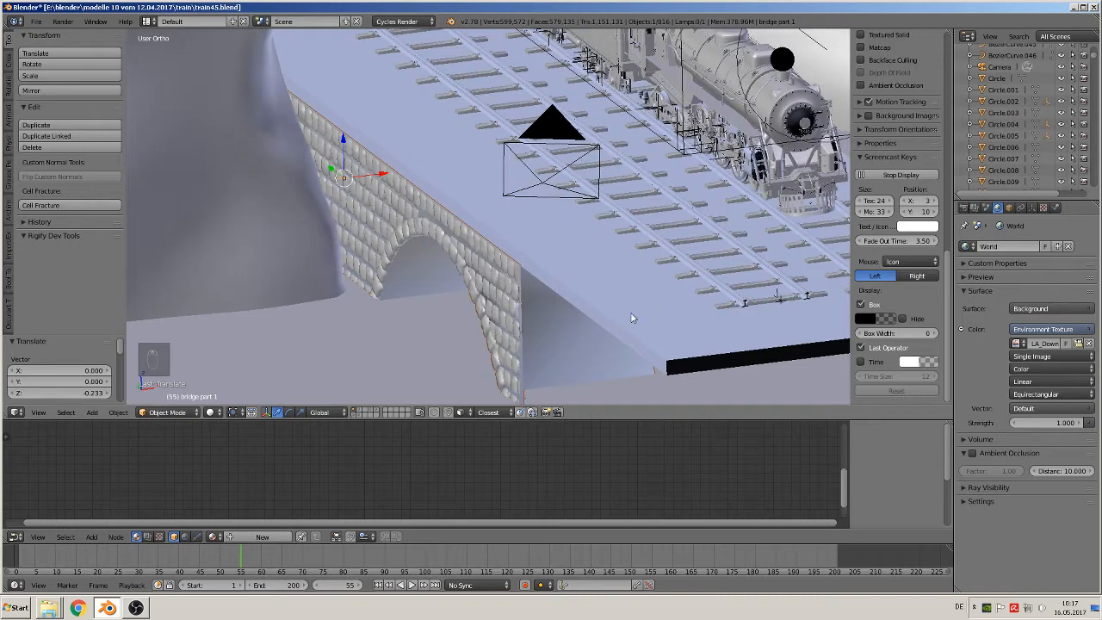
Select the large rock object surrounding the tracks and open its mesh for editing
middle_click_drag(632, 317, 418, 267, "shift")
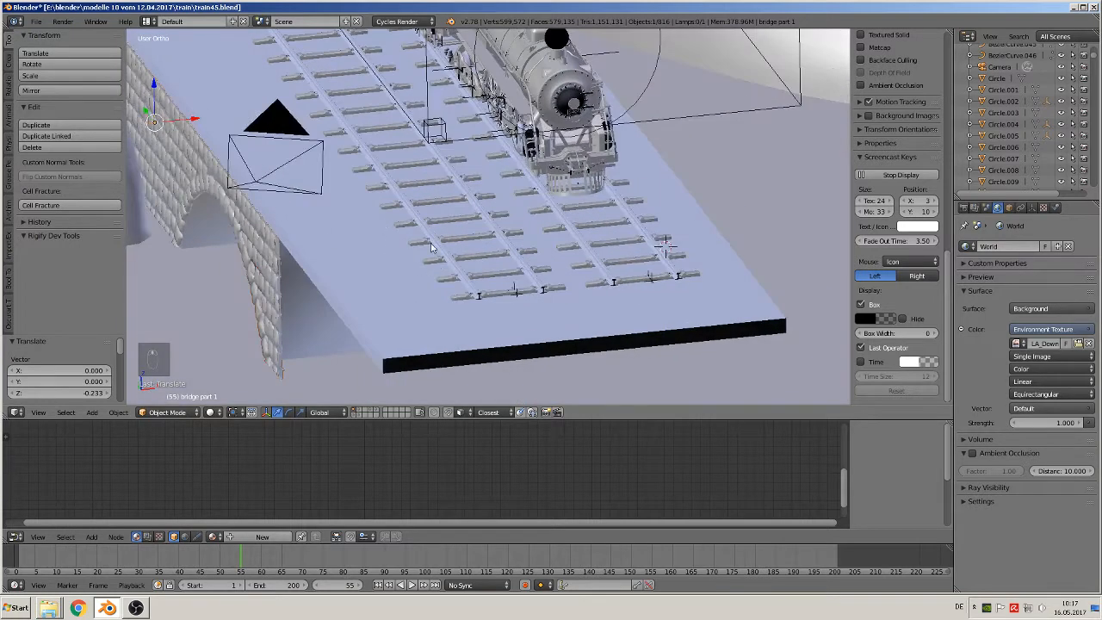
key("Tab")
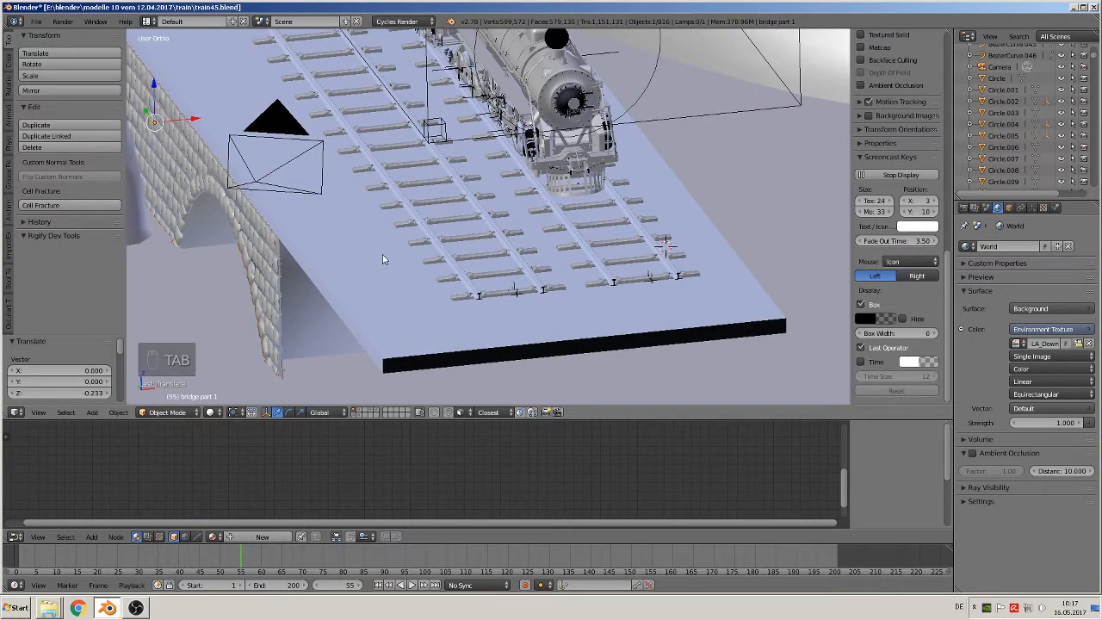
scroll(422, 293, "down", 3)
middle_click_drag(528, 281, 507, 284)
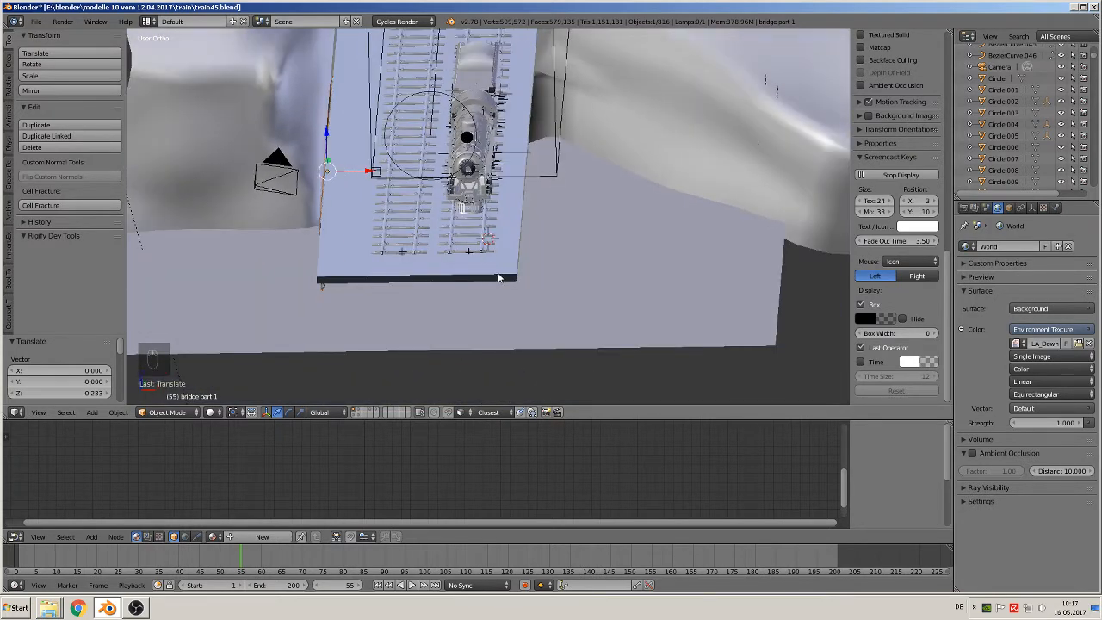
scroll(524, 218, "down", 4)
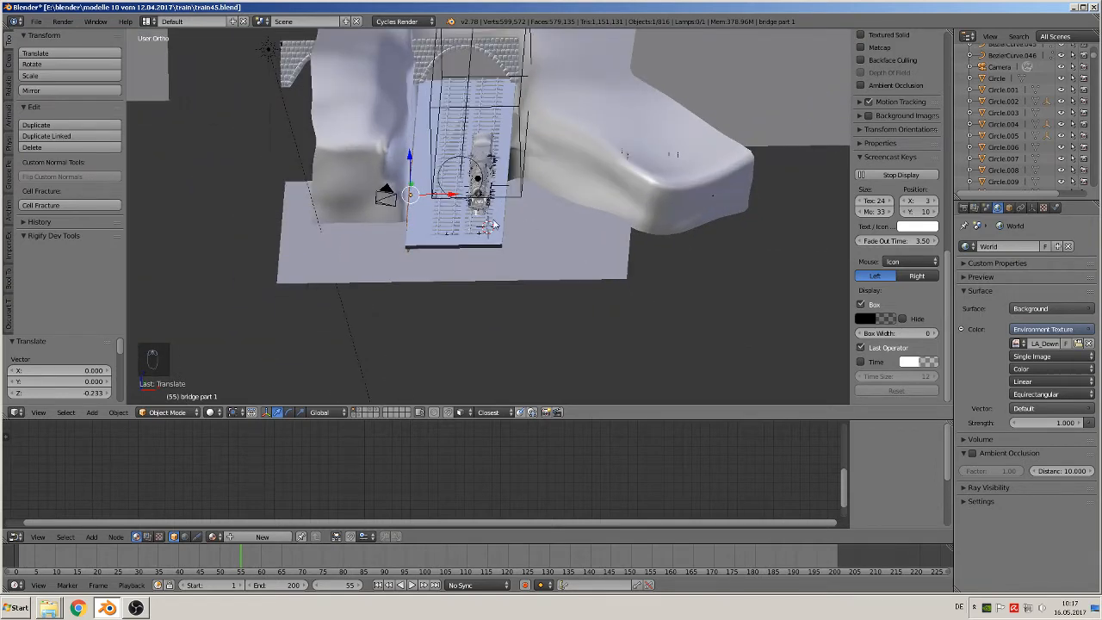
right_click(597, 106)
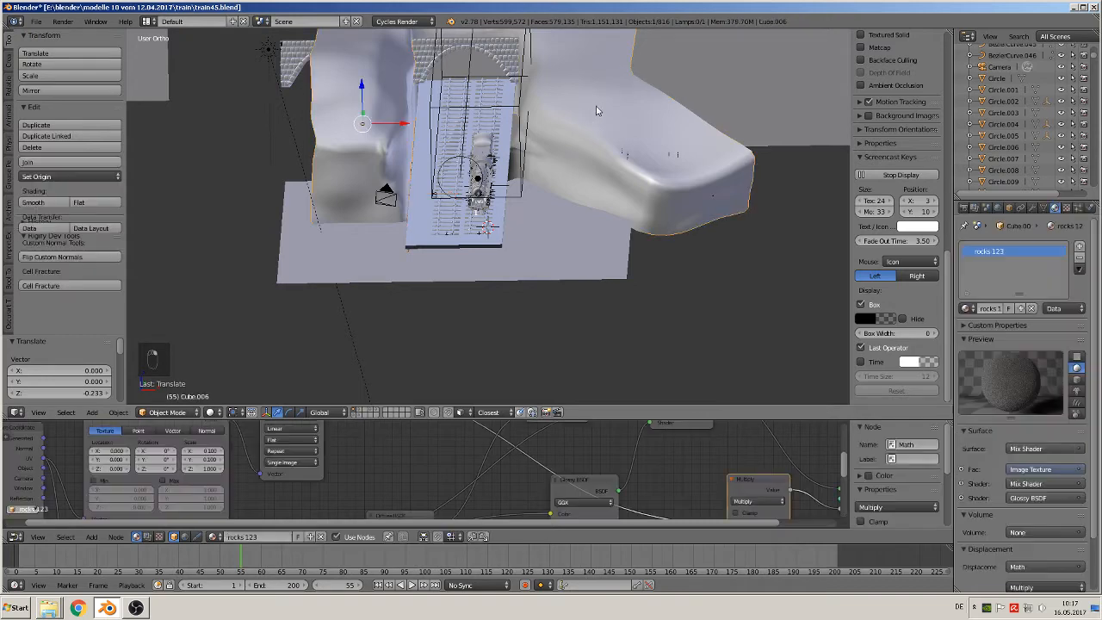
key("Tab")
scroll(597, 106, "down", 3)
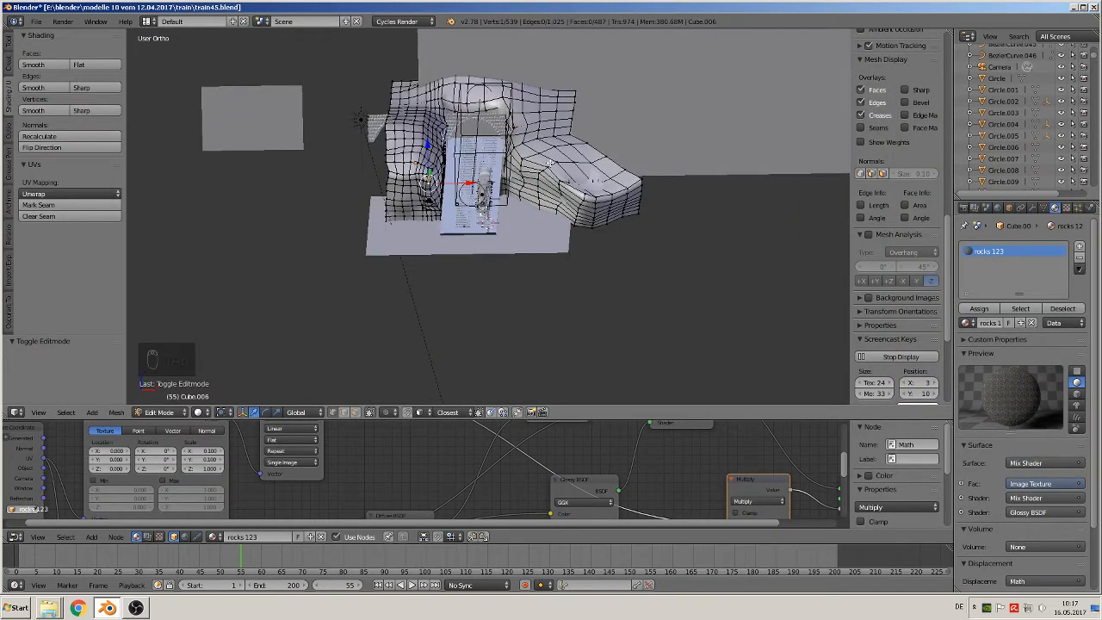
Box-select the rock mesh section on the locomotive's side and move it about 0.52 units along X away from the tracks
scroll(595, 276, "up", 3)
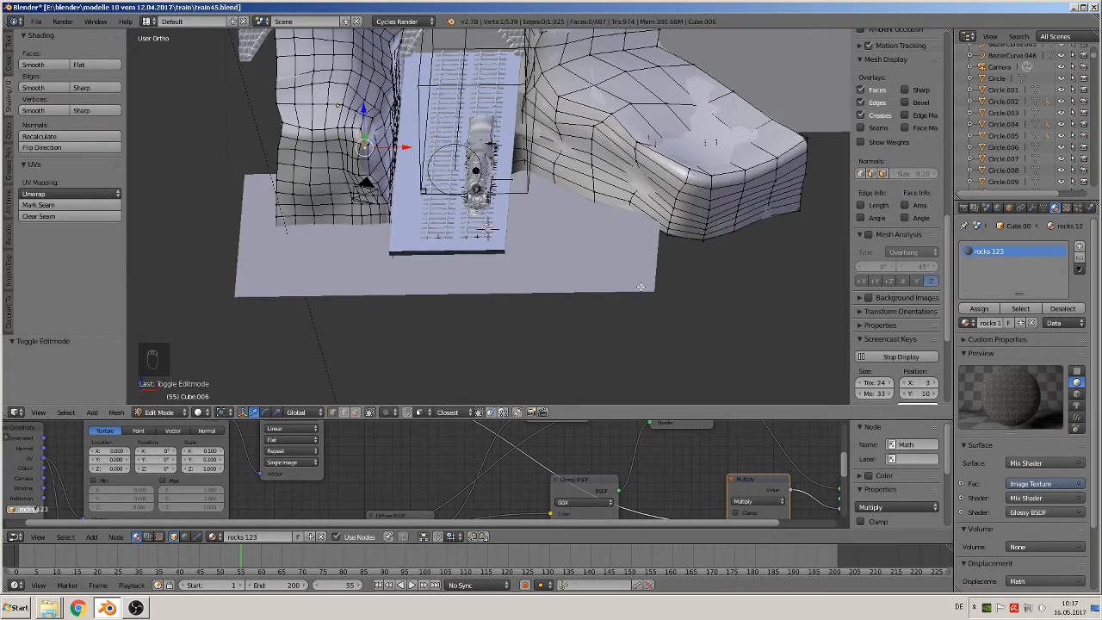
scroll(640, 287, "down", 3)
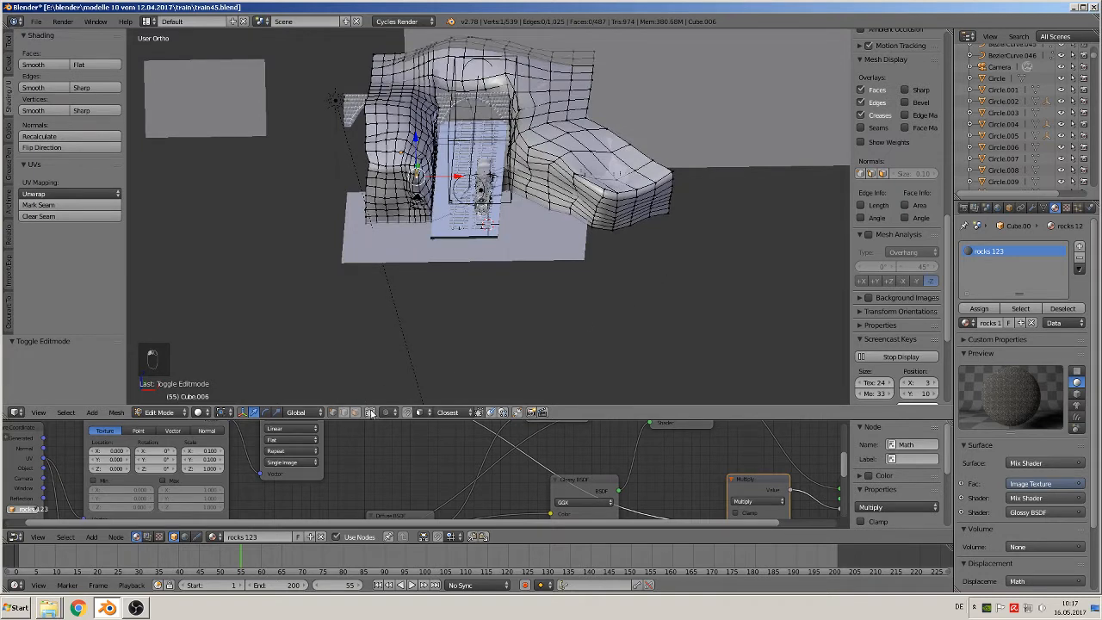
key("b")
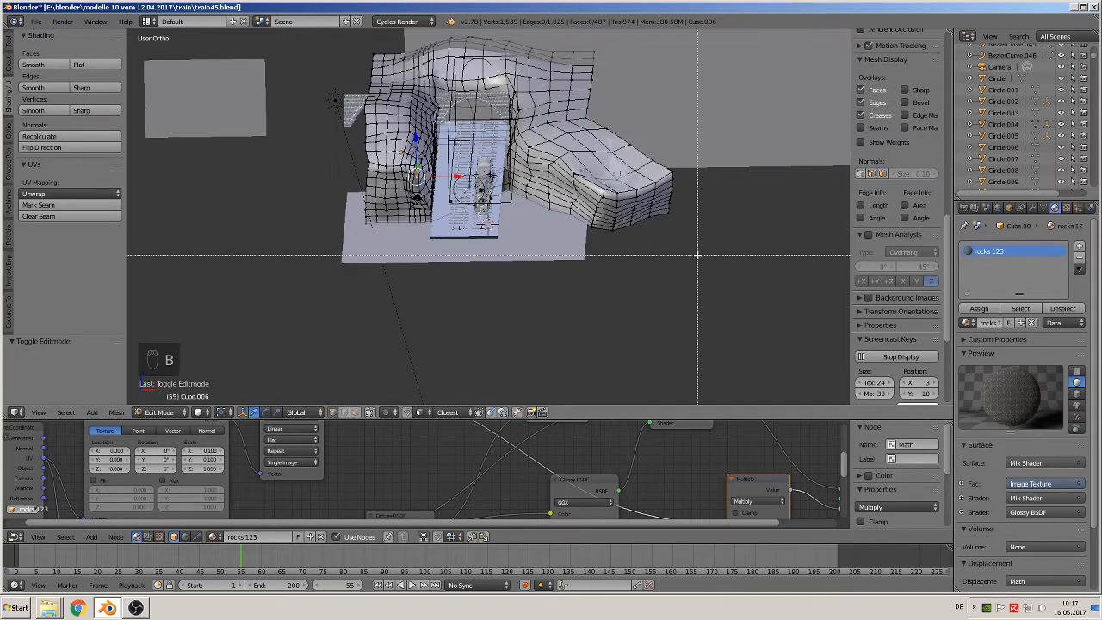
left_click_drag(697, 254, 487, 47)
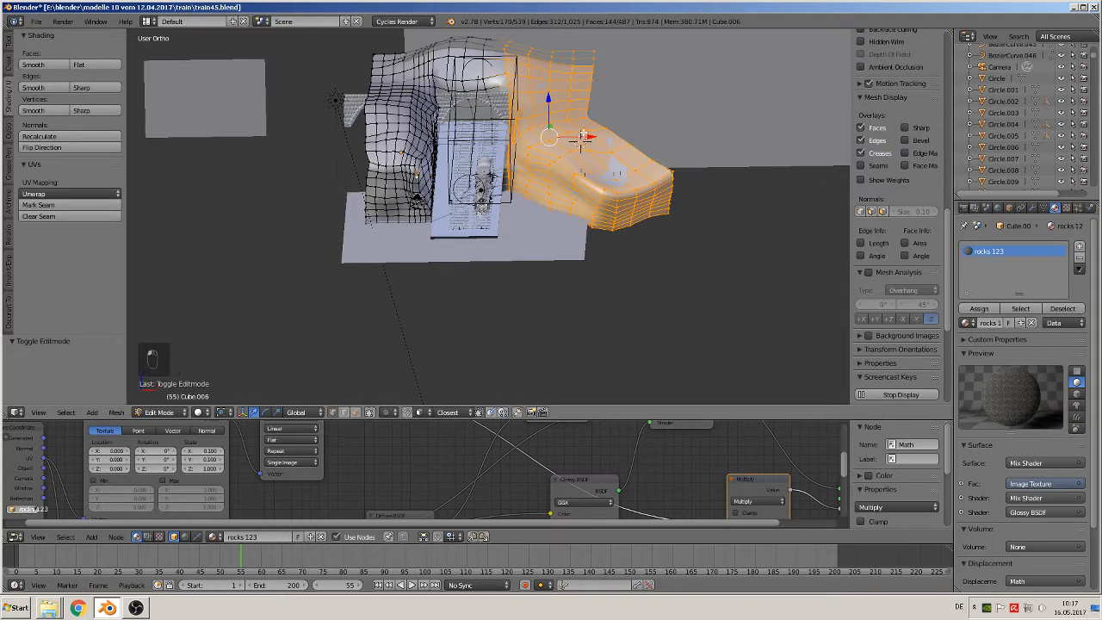
left_click_drag(583, 136, 593, 137)
scroll(522, 199, "up", 7)
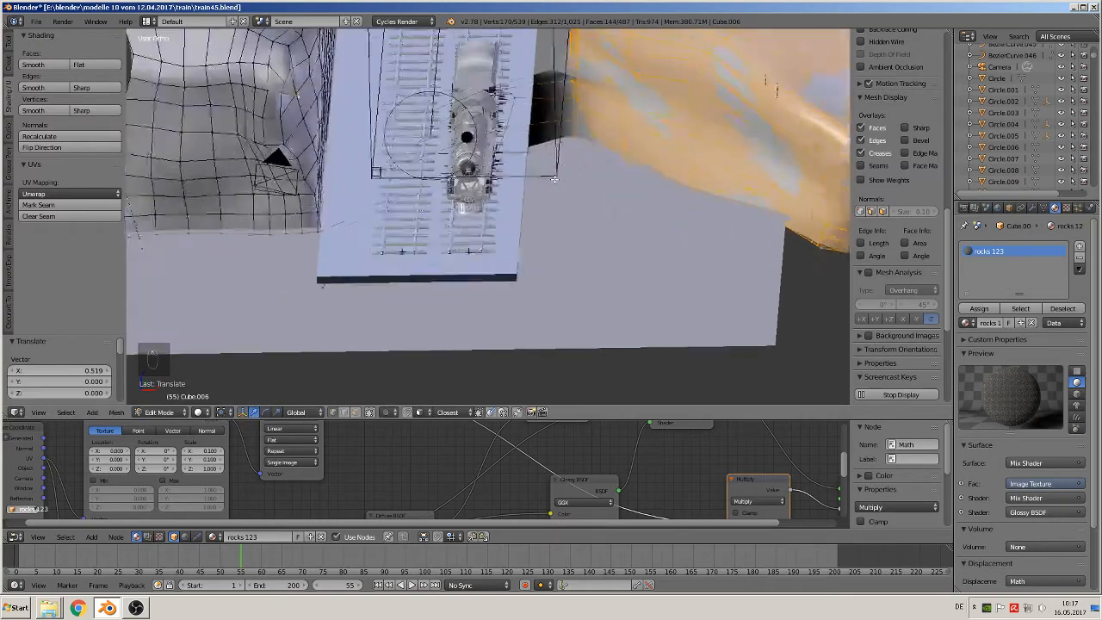
Widen the track bed on the locomotive's side by moving its long side about 0.52 units along X
key("Tab")
right_click(521, 203)
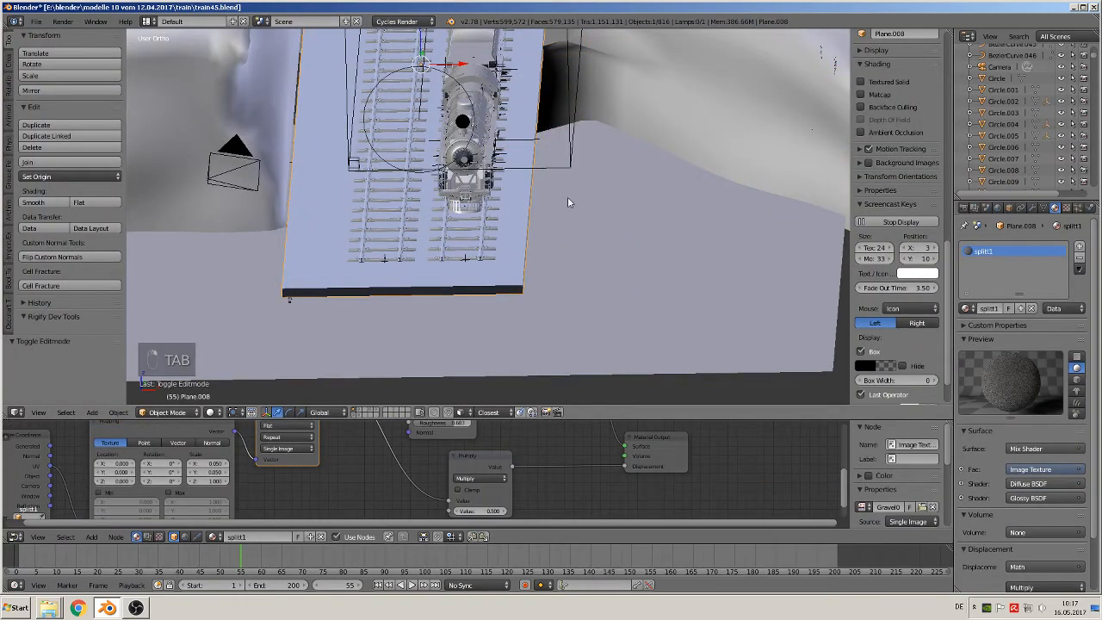
key("Tab")
middle_click_drag(525, 203, 495, 180)
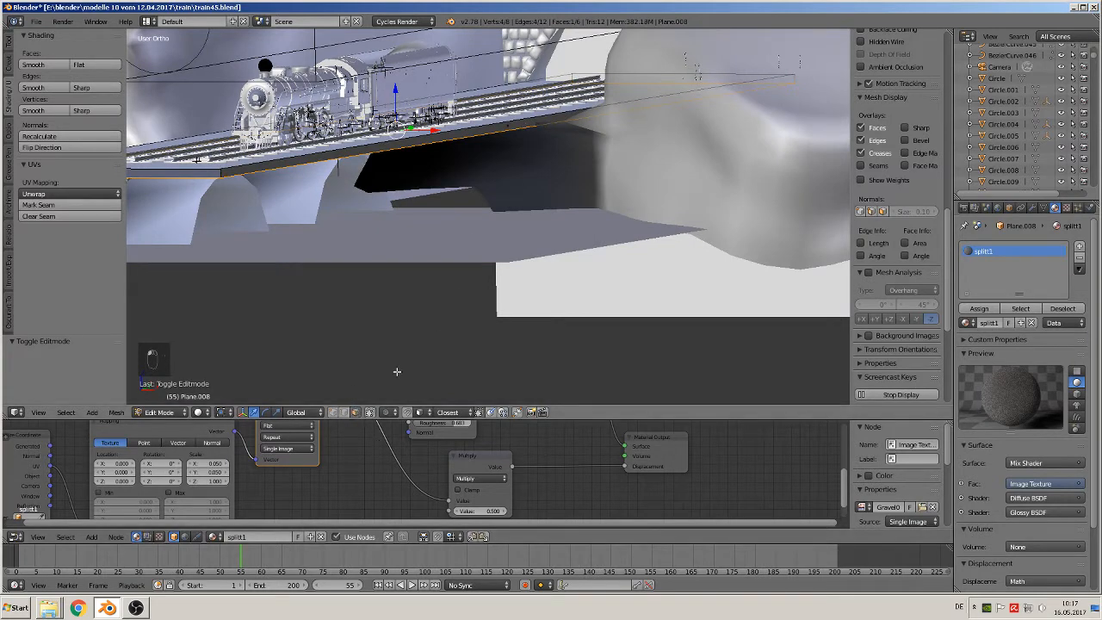
middle_click_drag(552, 130, 528, 254)
left_click_drag(528, 173, 518, 186)
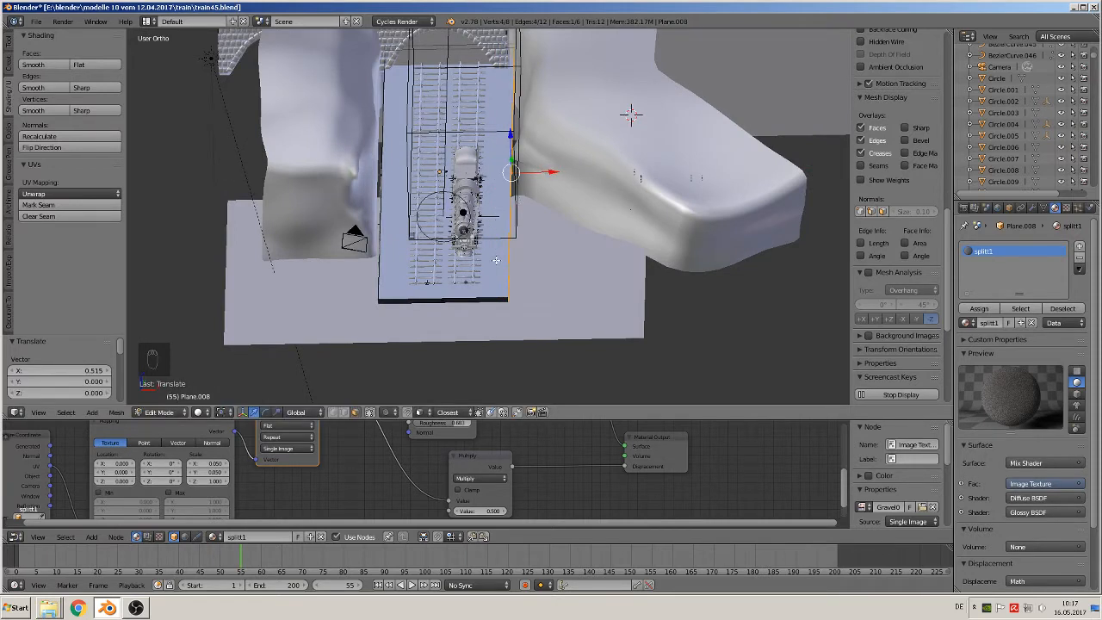
Add two lengthwise loop cuts to the track bed on the side away from the locomotive, one beside the rails and one near the outer edge
scroll(564, 175, "up", 3)
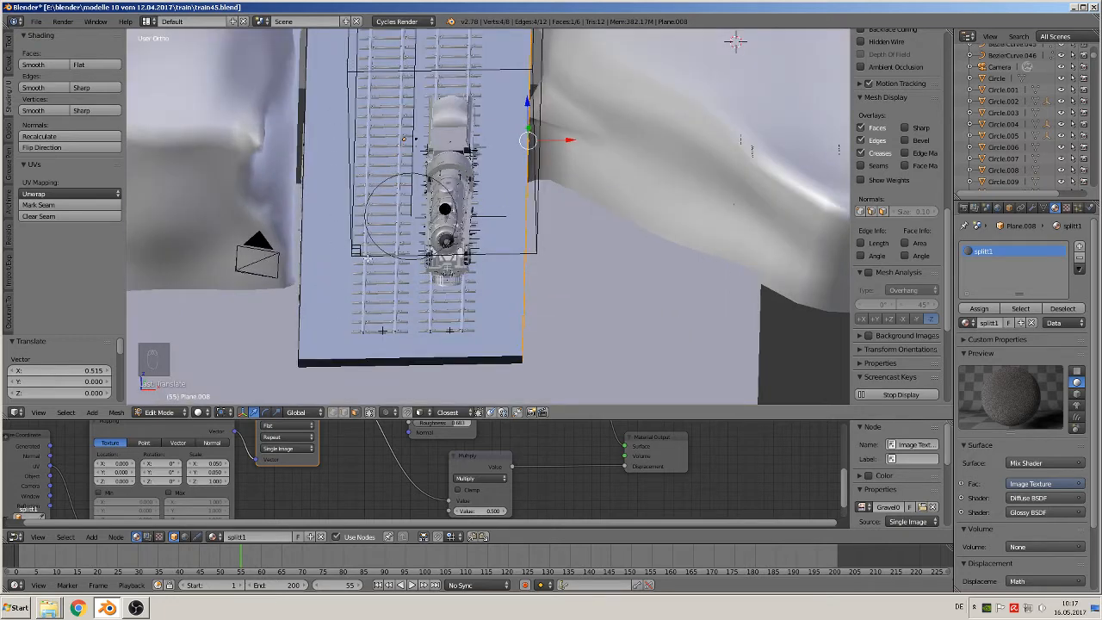
middle_click_drag(370, 225, 423, 224, "shift")
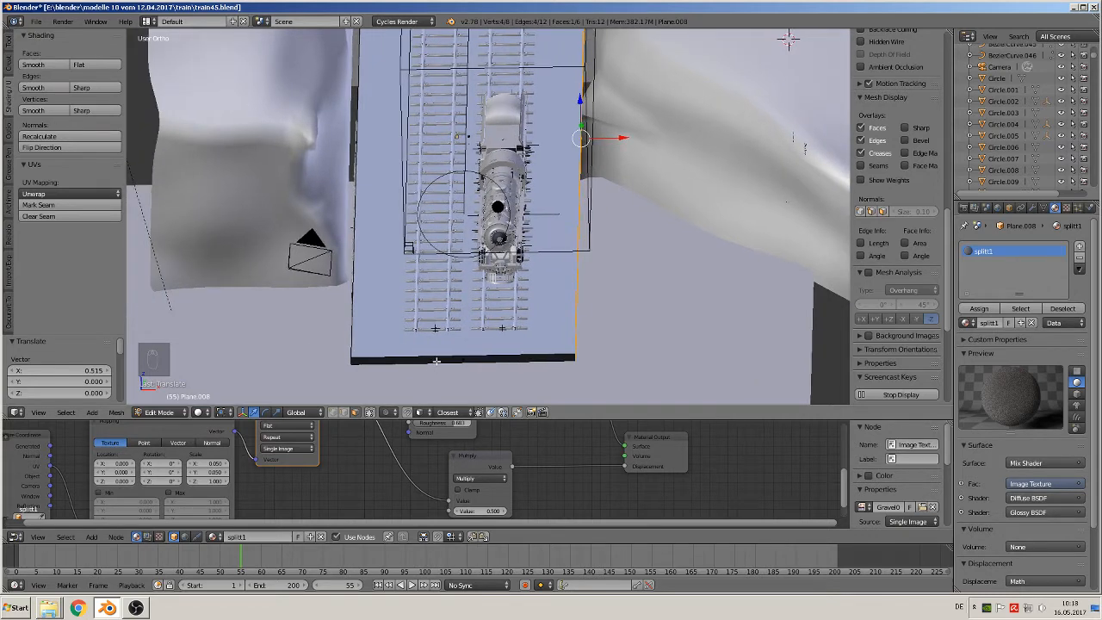
key("ctrl+r")
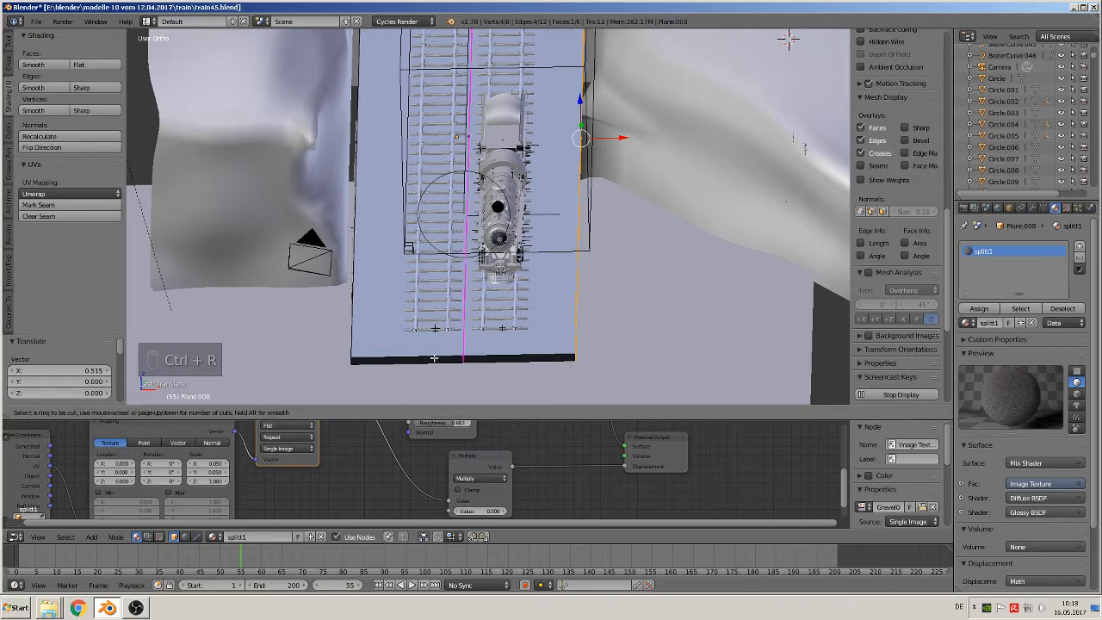
left_click(434, 356)
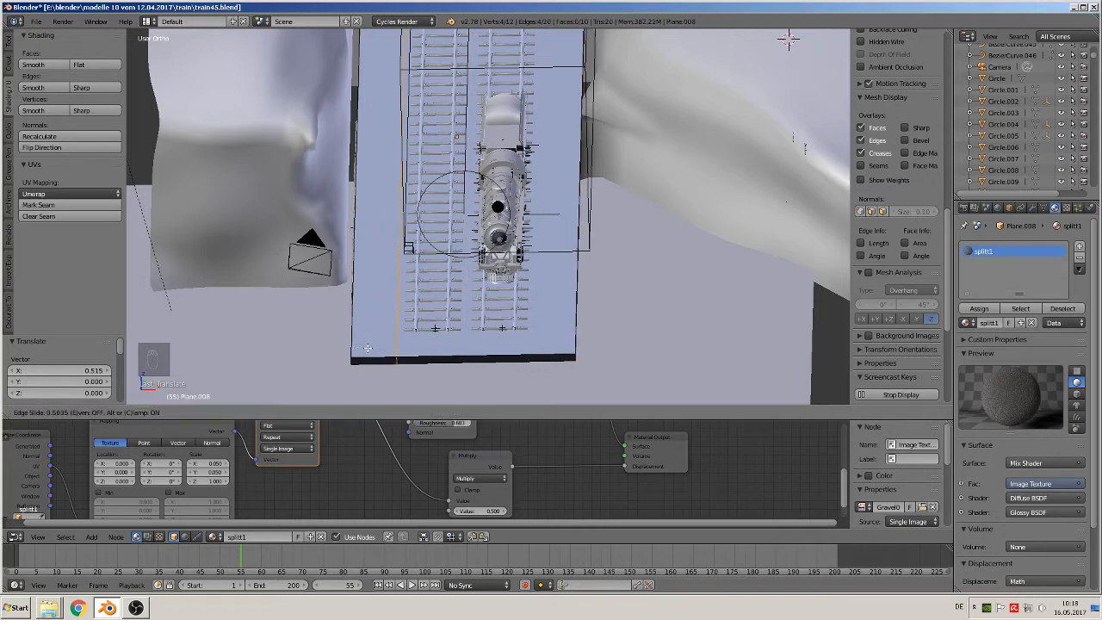
left_click(368, 347)
key("ctrl+r")
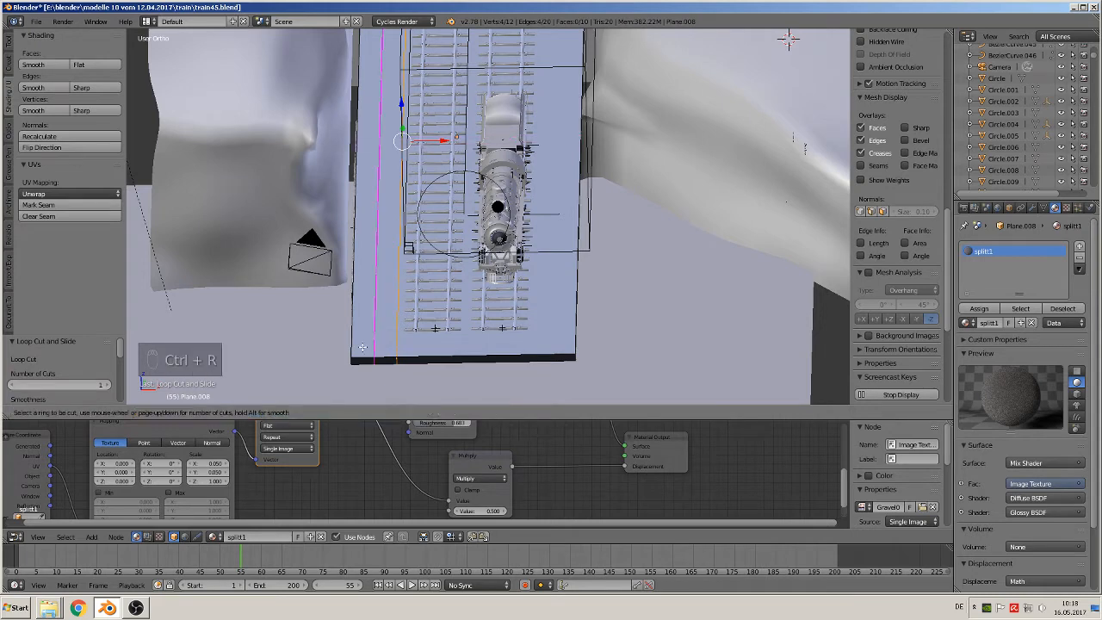
left_click(362, 361)
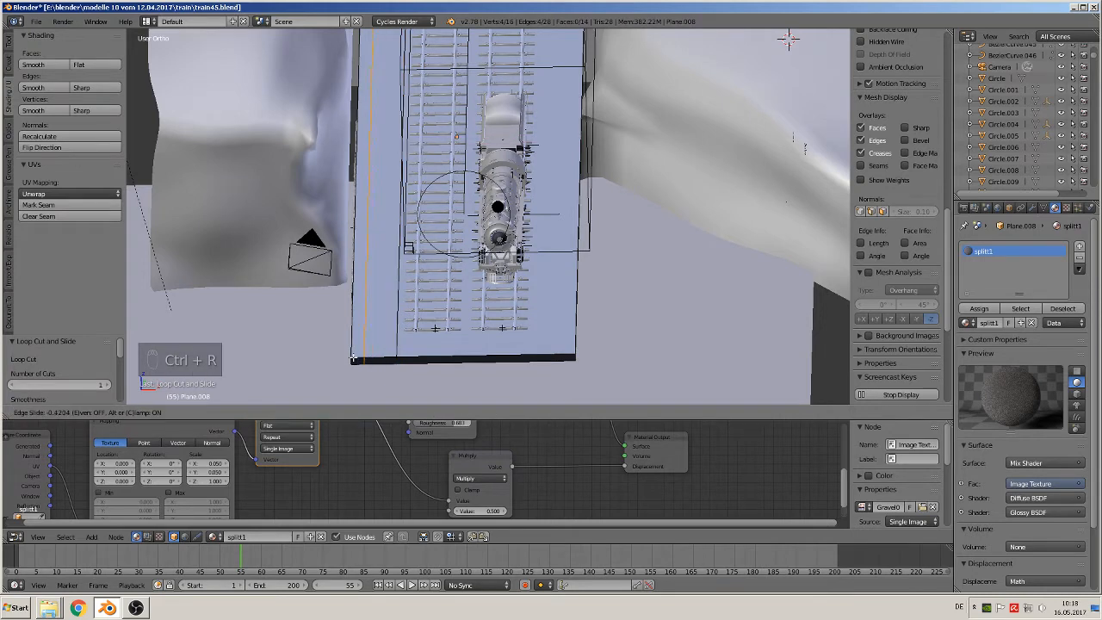
left_click(354, 356)
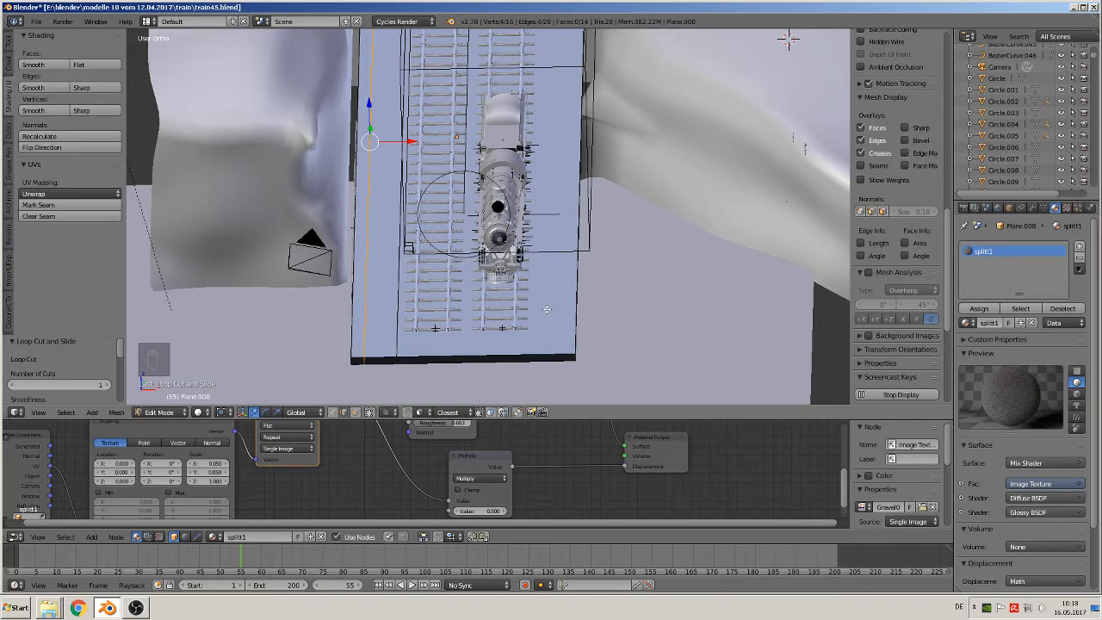
Add two lengthwise loop cuts on the locomotive's side of the track bed and shift the outer one about 0.11 units along X towards the edge
key("ctrl+r")
left_click(549, 344)
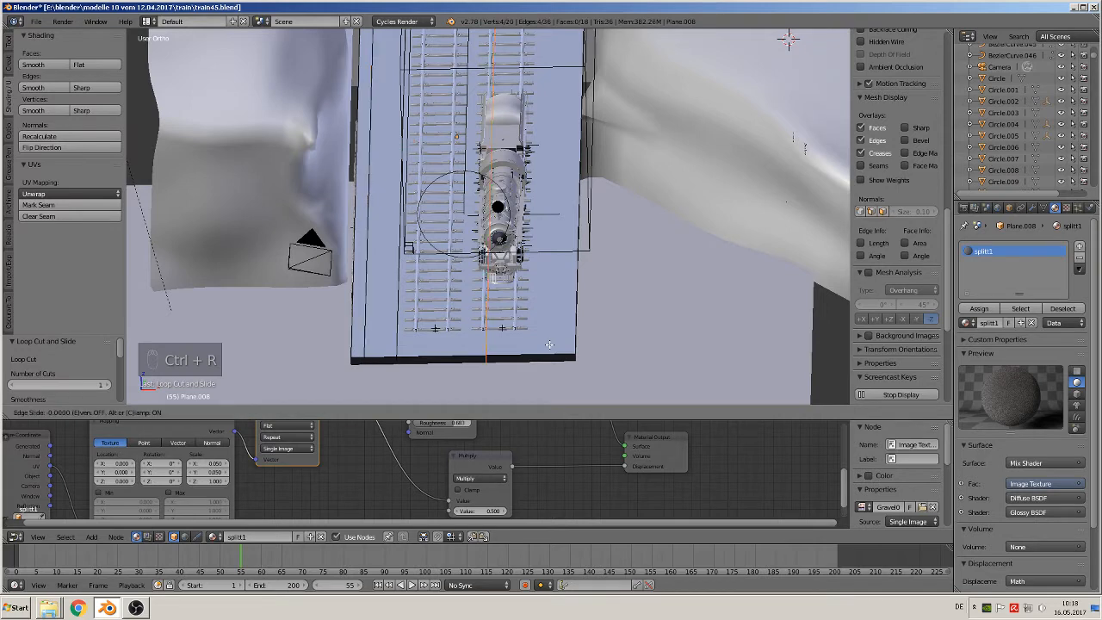
left_click(596, 347)
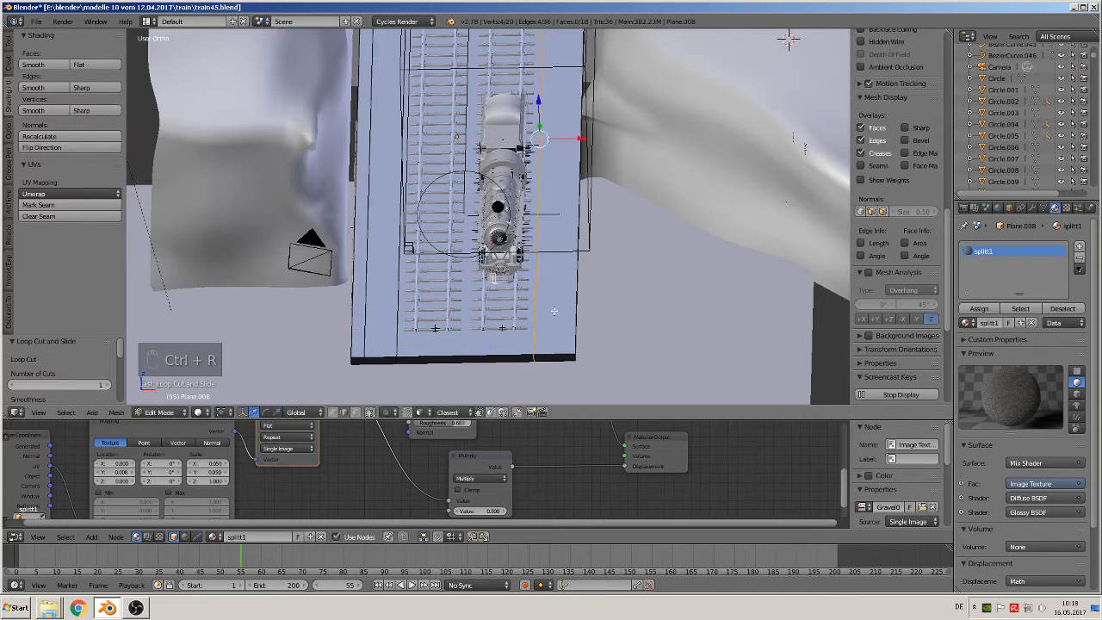
key("ctrl+r")
left_click(562, 353)
left_click(564, 358)
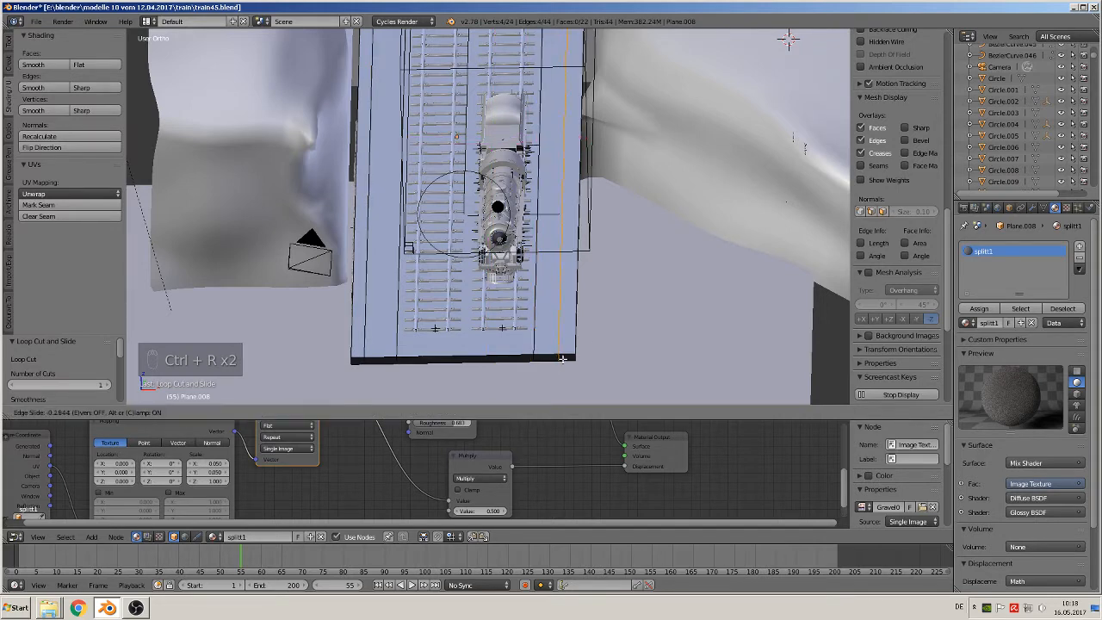
left_click_drag(602, 138, 607, 136)
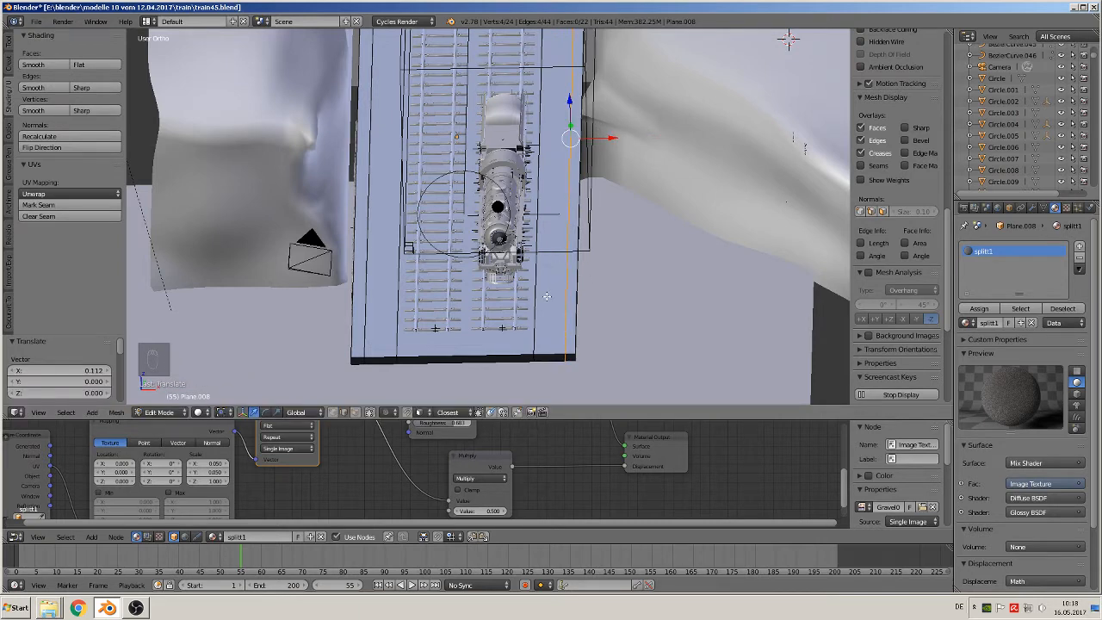
Extrude the narrow top faces along both long edges of the track bed upward by about 0.11 units and finish editing the mesh
middle_click_drag(546, 296, 557, 278)
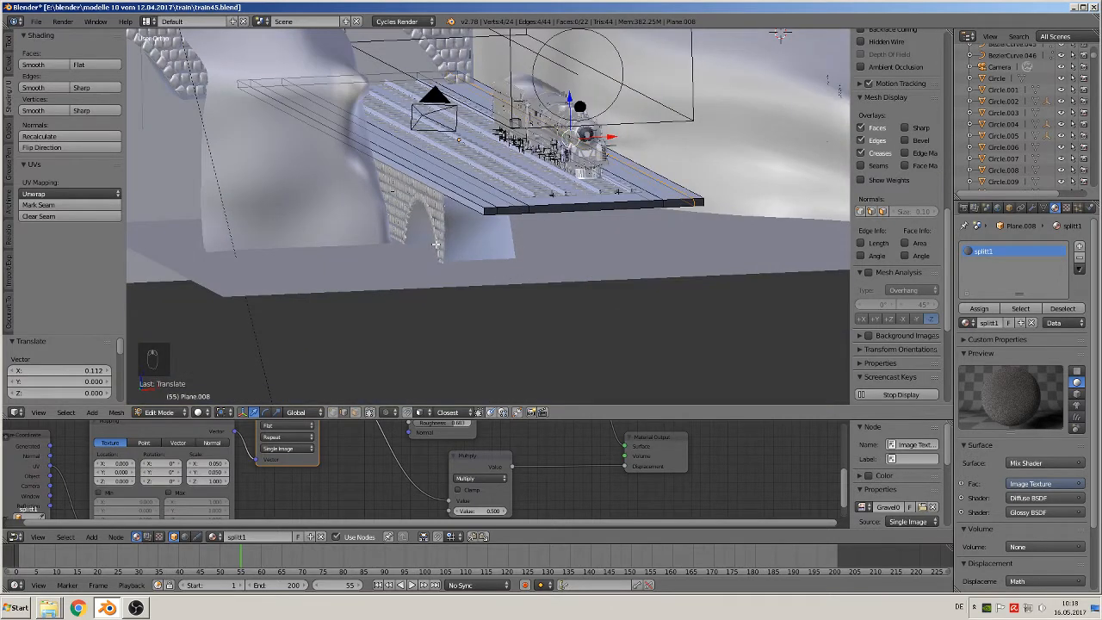
middle_click_drag(436, 244, 468, 221)
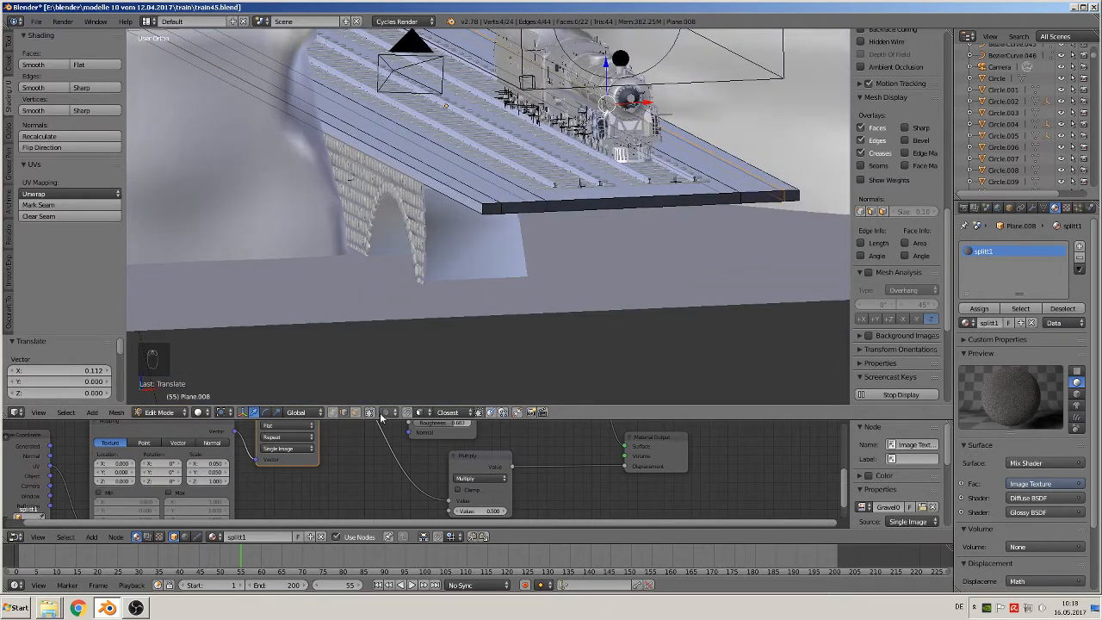
scroll(895, 327, "down", 5)
right_click(306, 113)
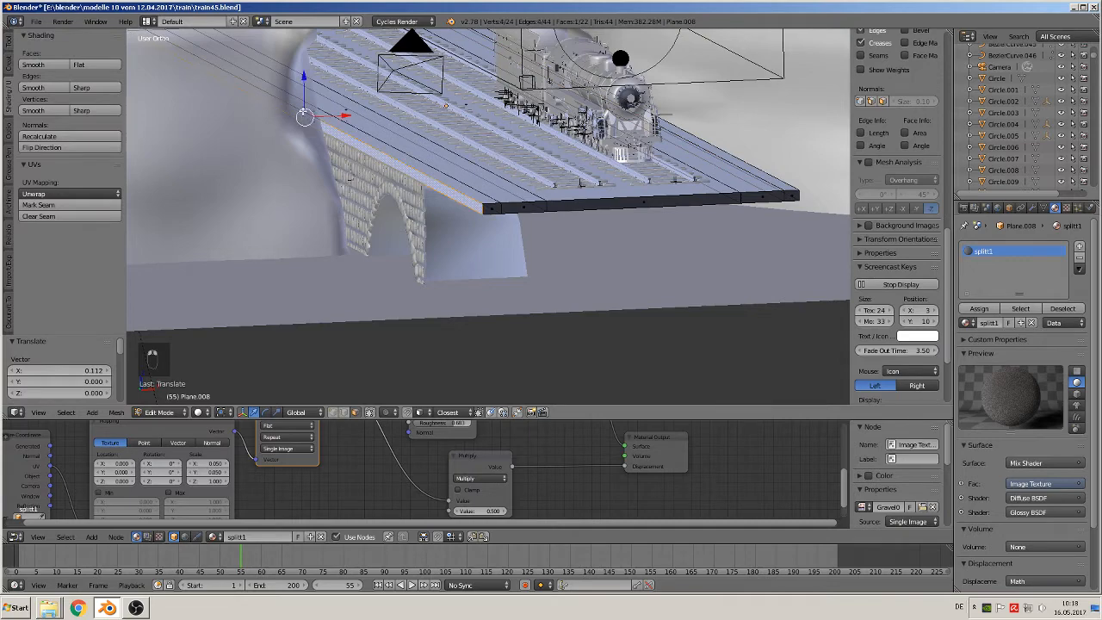
right_click(322, 113)
middle_click_drag(439, 198, 474, 193)
right_click(603, 131, "shift")
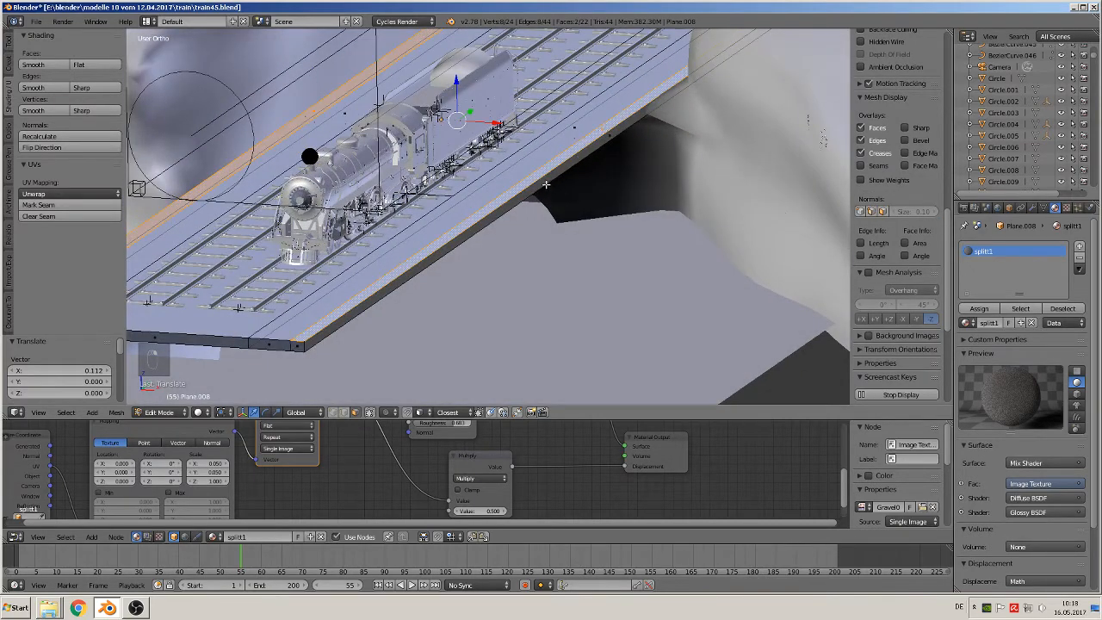
scroll(546, 183, "down", 3)
key("e")
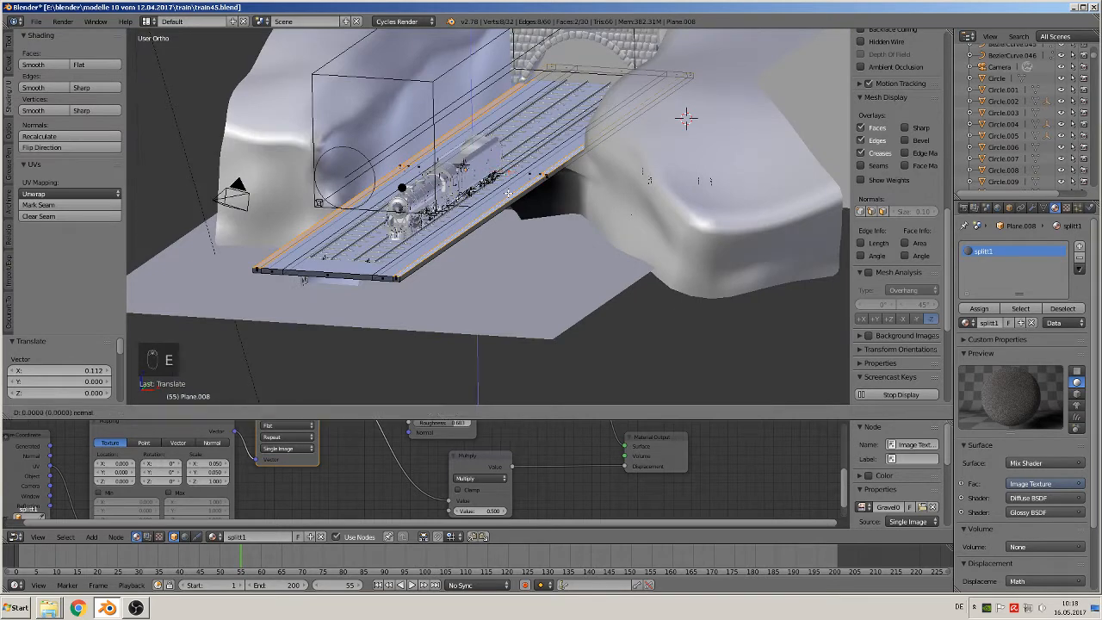
right_click(491, 155)
key("e")
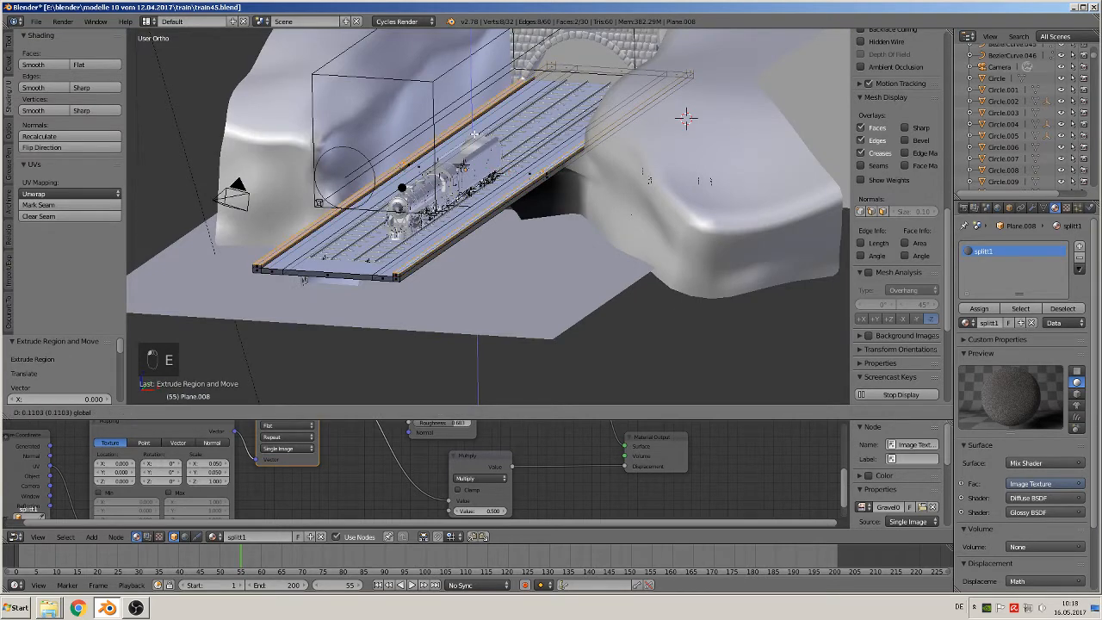
left_click(474, 131)
key("Tab")
Add a second material slot to the track bed and give it the existing betong 2 material
middle_click_drag(465, 180, 535, 238)
scroll(542, 265, "up", 5)
scroll(536, 239, "up", 1)
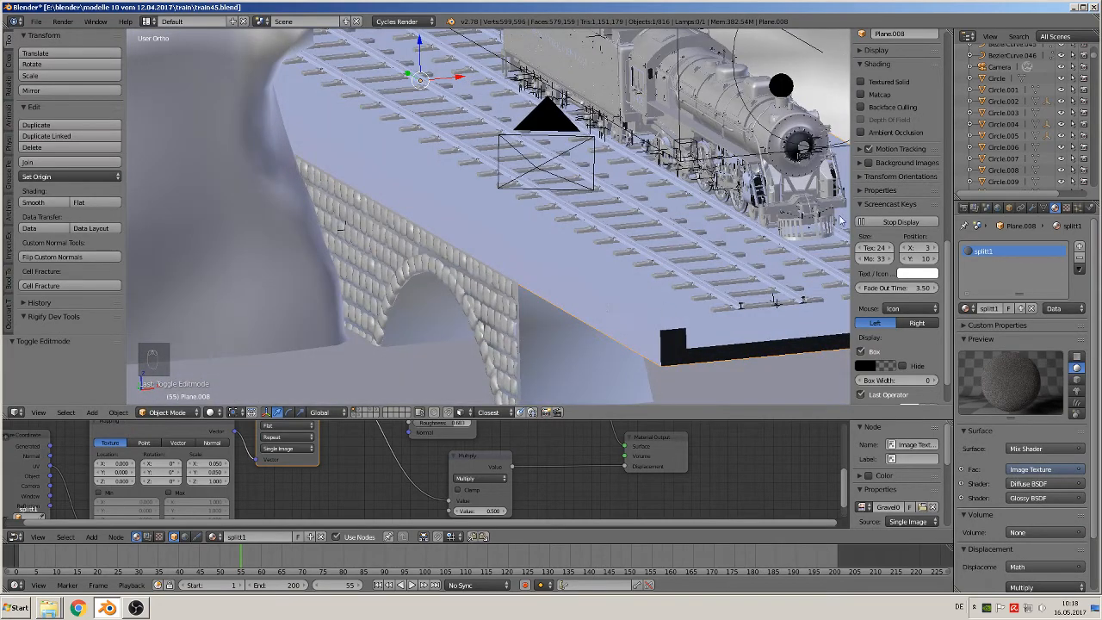
scroll(729, 303, "down", 2)
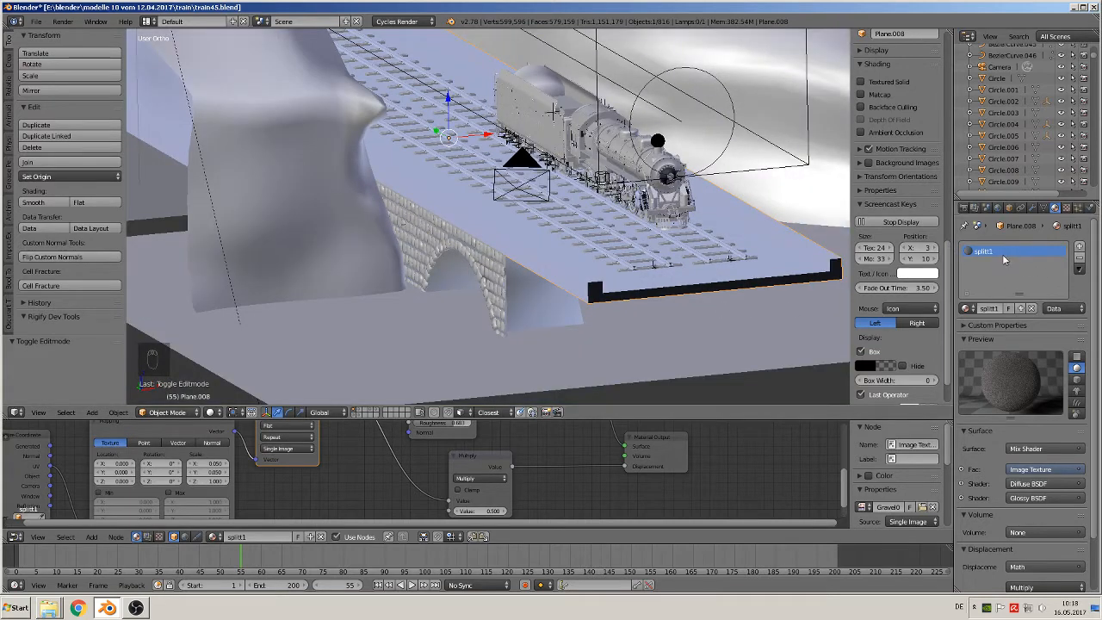
left_click(1079, 247)
left_click(967, 311)
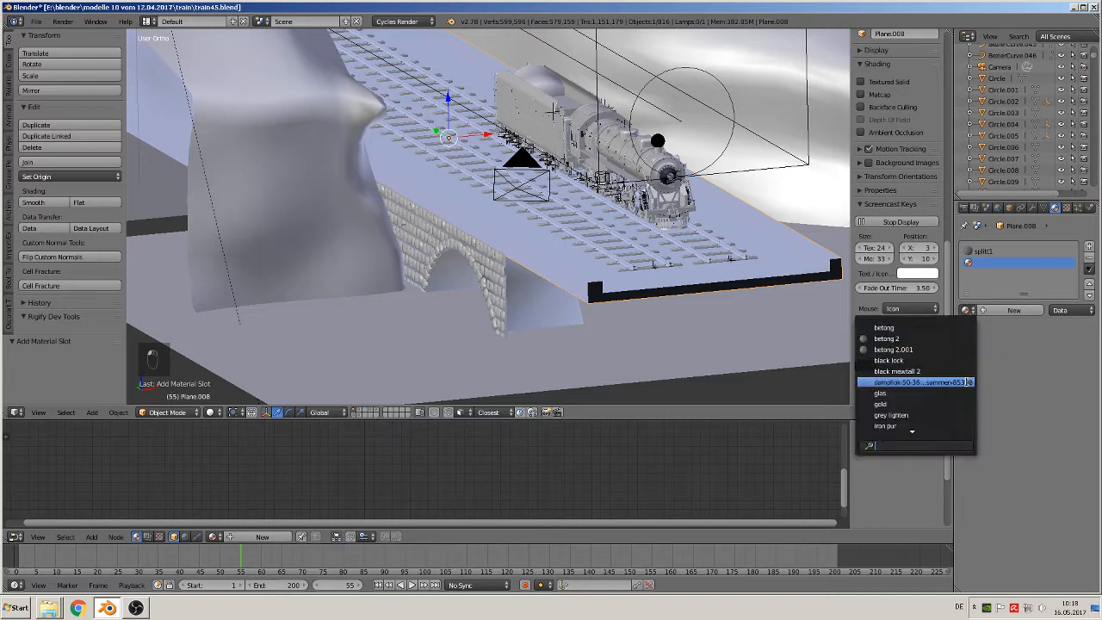
left_click(945, 339)
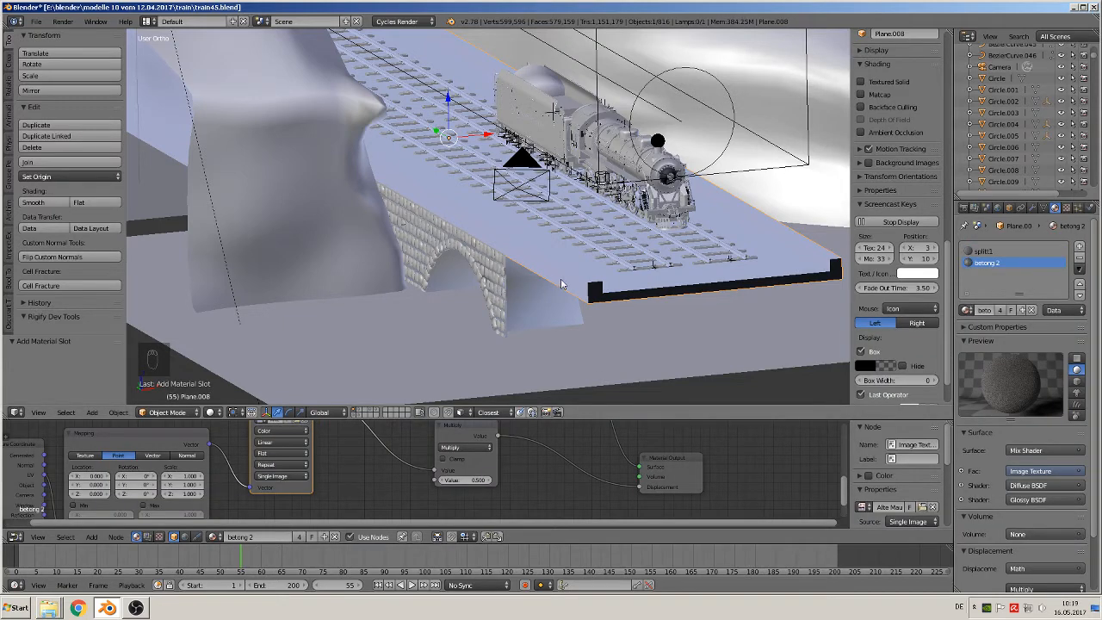
Assign betong 2 to all connected track bed faces except the three upper strips between the raised edges, and leave mesh editing
scroll(595, 291, "up", 3)
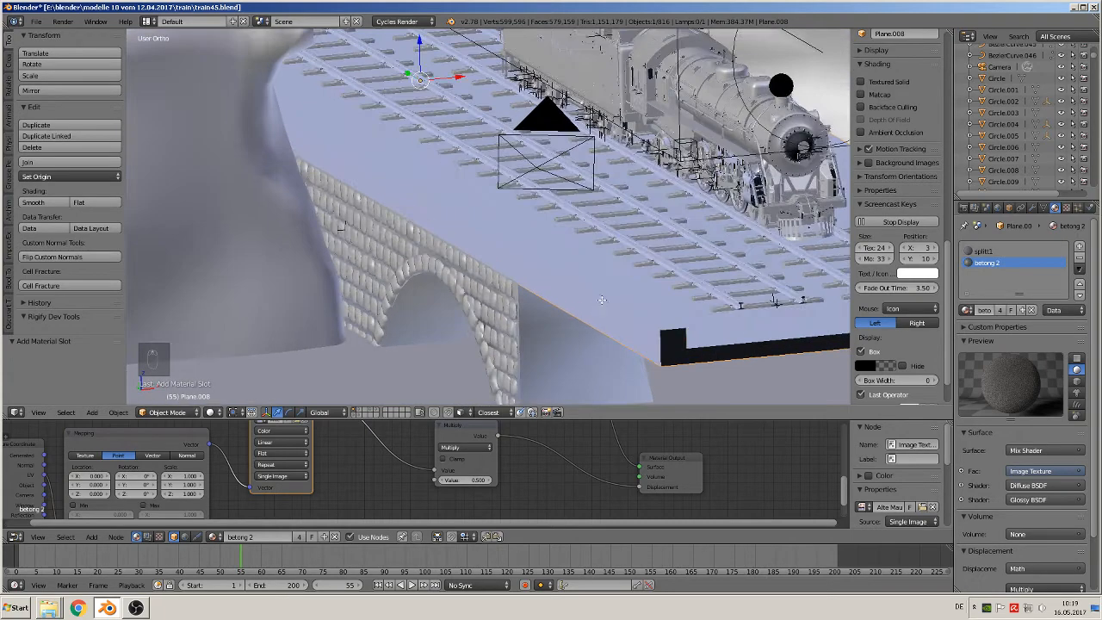
key("Tab")
mouse_move(651, 335)
middle_mouse_down()
mouse_move(661, 383)
mouse_move(639, 332)
middle_mouse_up()
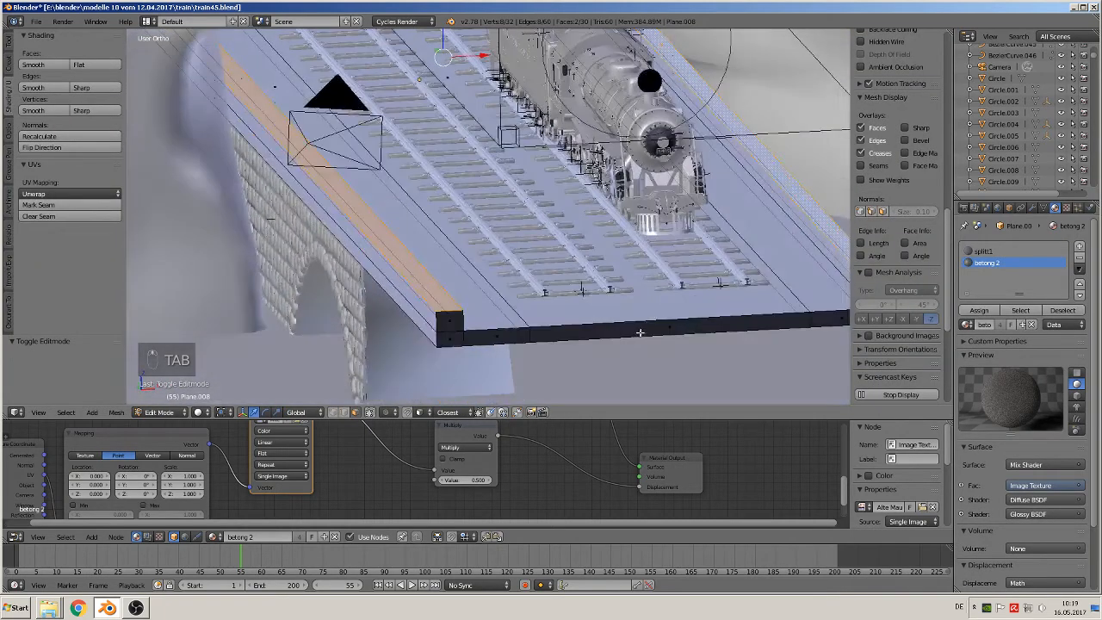
middle_click_drag(571, 309, 466, 306)
key("l")
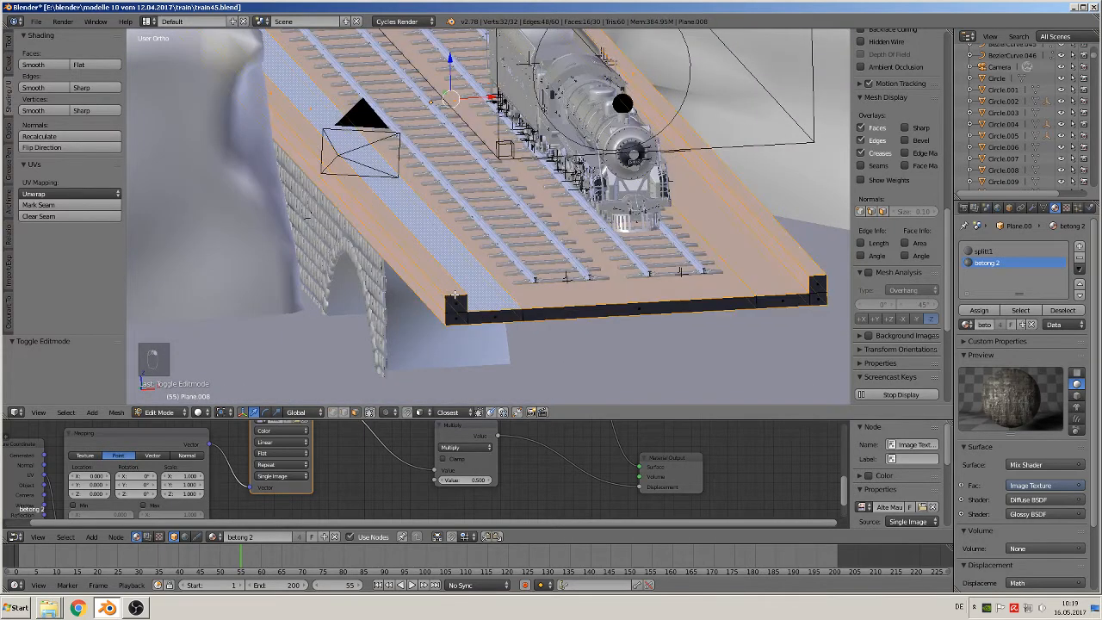
right_click(614, 294, "shift")
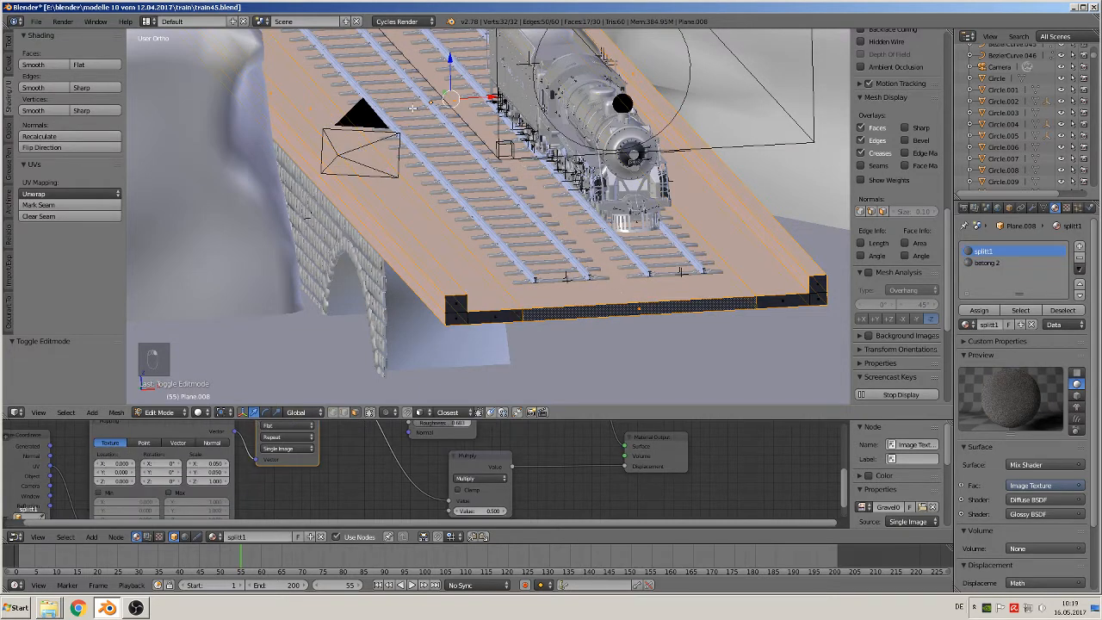
right_click(444, 93, "shift")
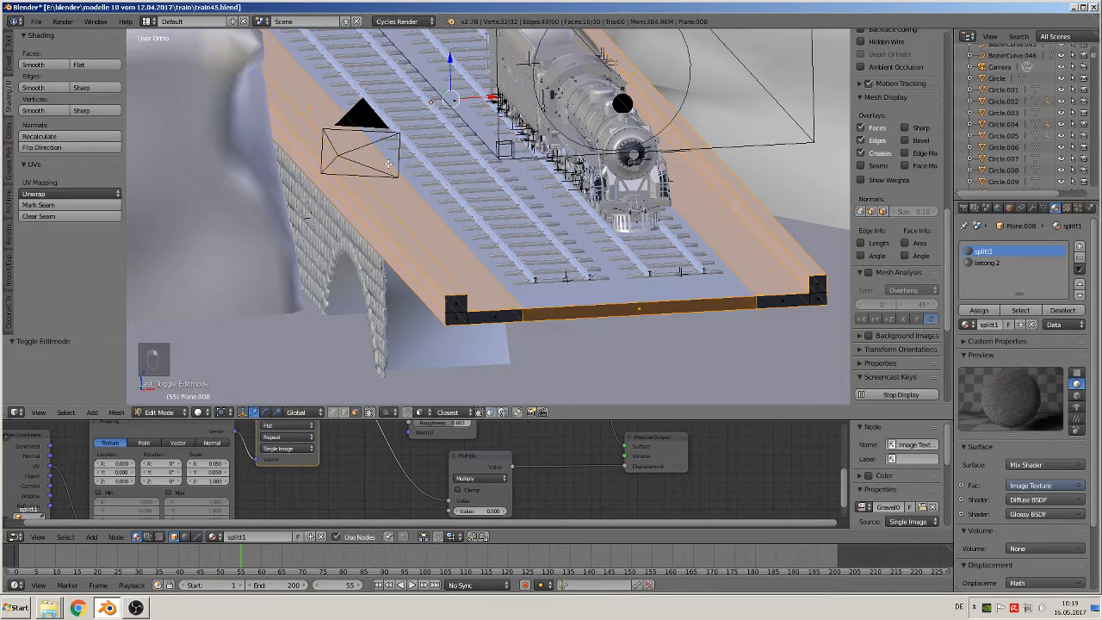
right_click(311, 107, "shift")
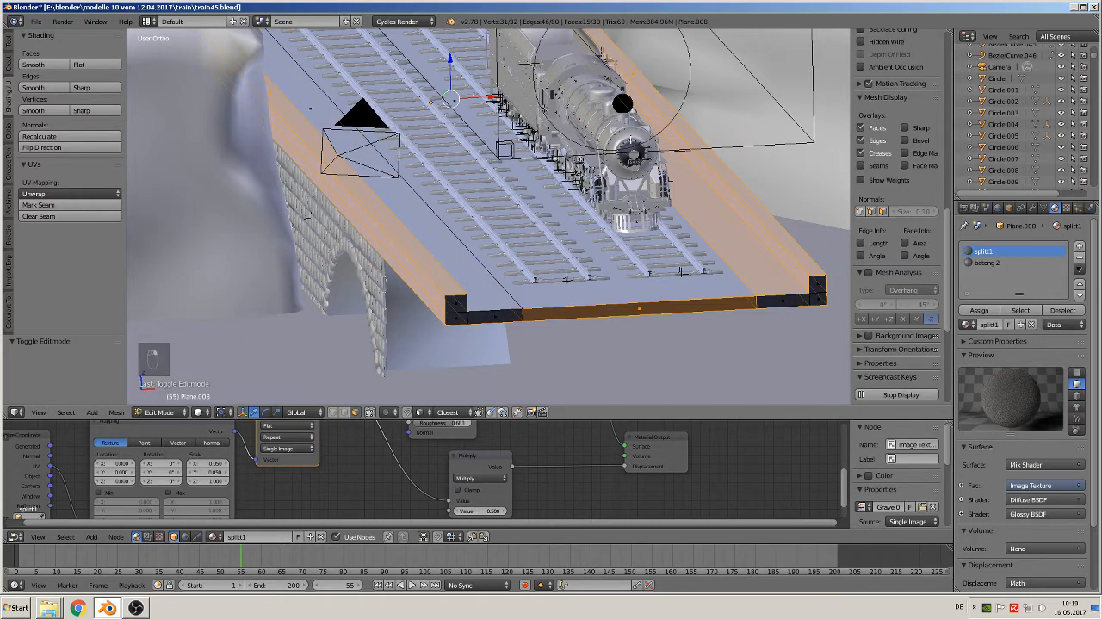
scroll(630, 140, "down", 2)
middle_click_drag(630, 141, 617, 183)
scroll(639, 244, "up", 1)
middle_click_drag(640, 245, 653, 241)
scroll(652, 241, "up", 1)
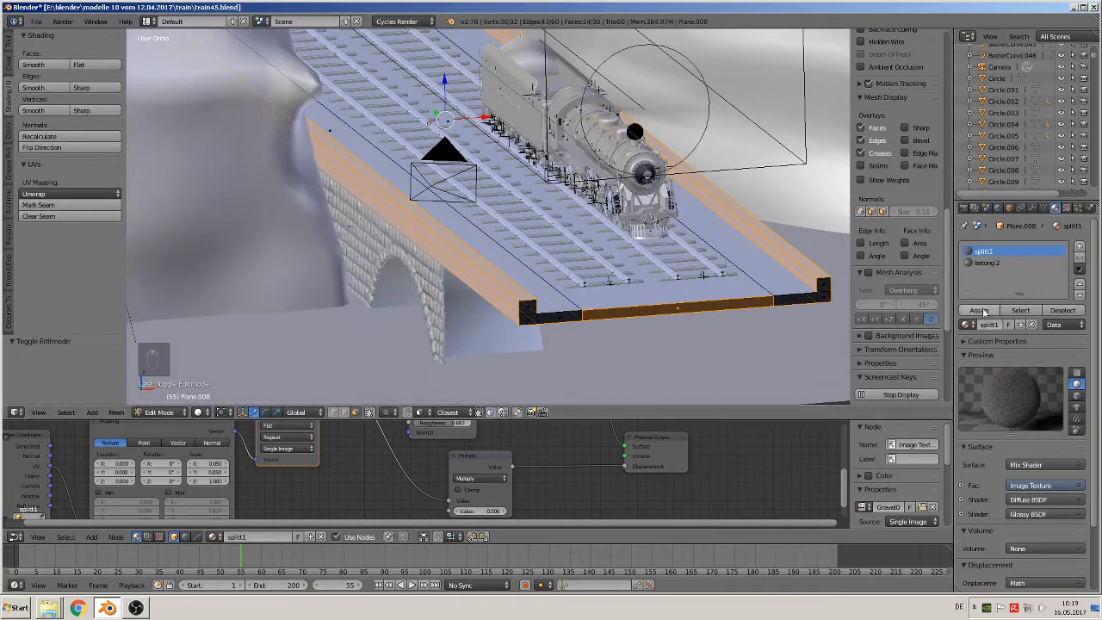
left_click(989, 262)
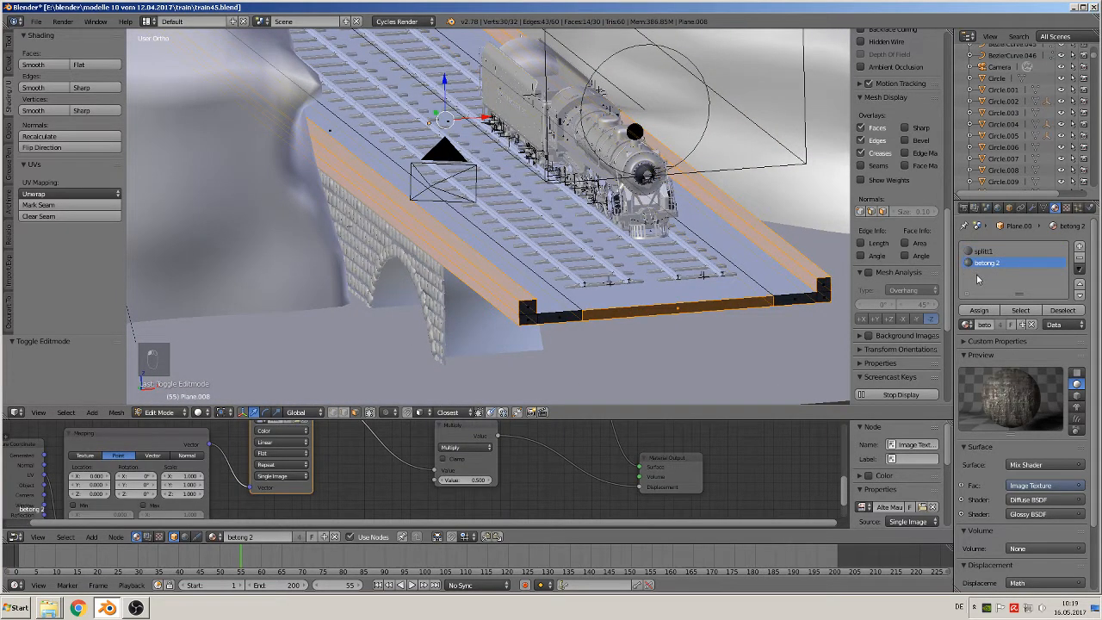
left_click(978, 310)
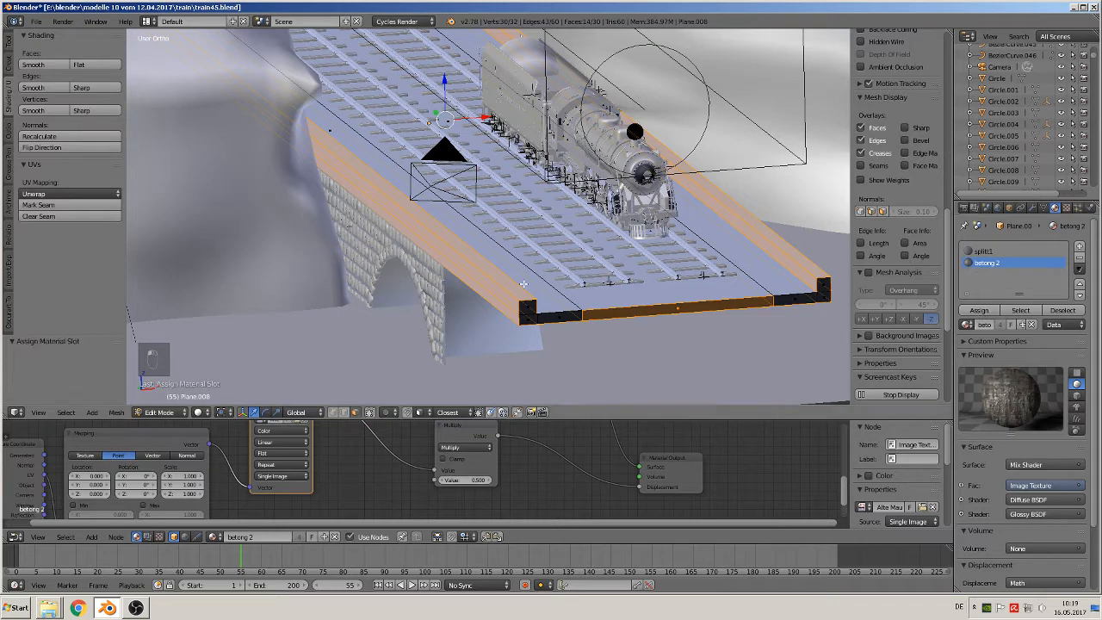
key("Tab")
Display the scene's textured materials in the viewport, view the raised edges from several angles and enlarge the node editor
left_click(211, 413)
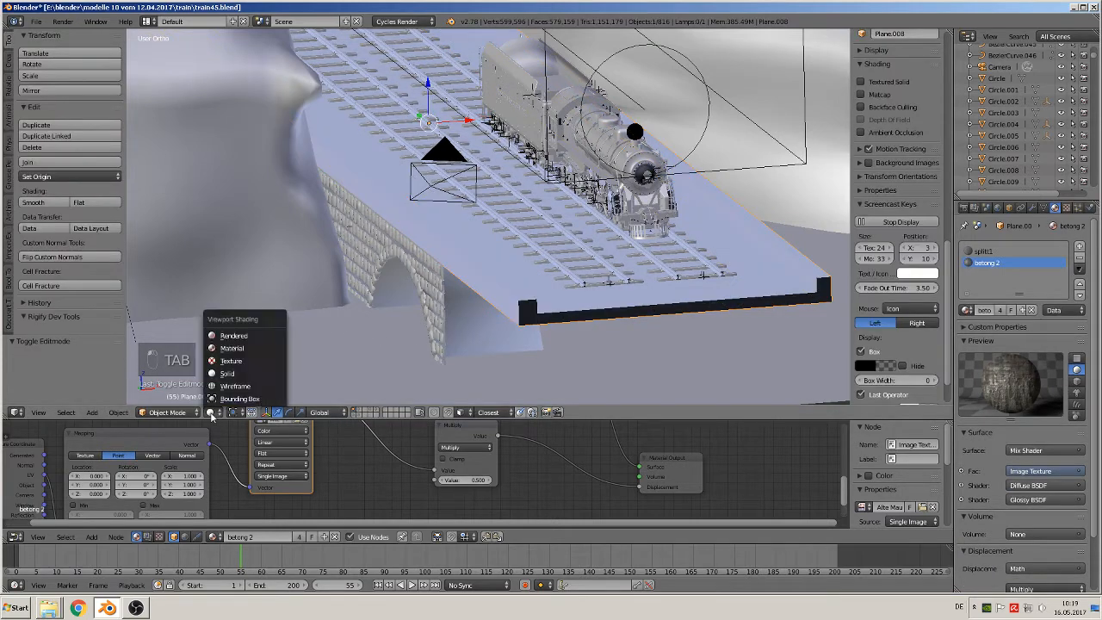
left_click(282, 333)
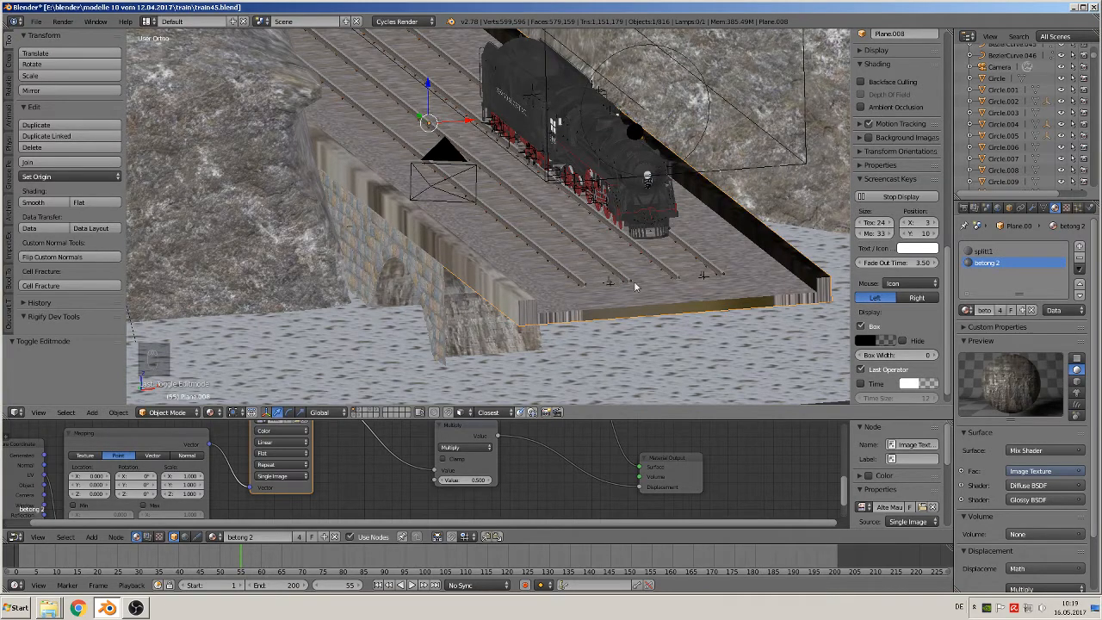
mouse_move(763, 290)
middle_mouse_down()
mouse_move(735, 290)
mouse_move(814, 267)
mouse_move(750, 293)
middle_mouse_up()
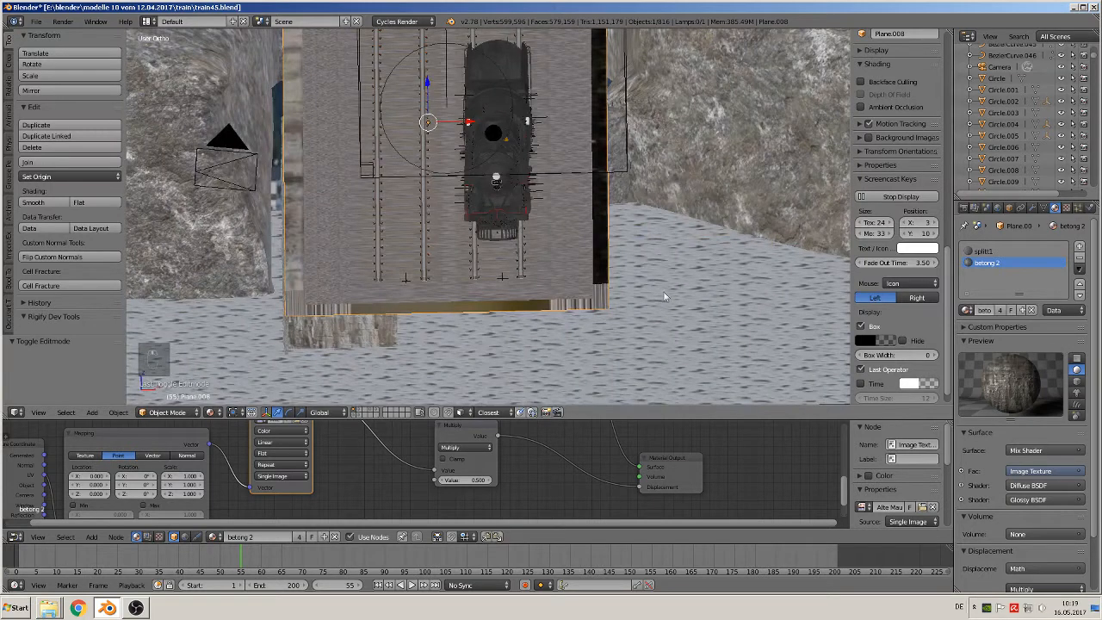
middle_click_drag(679, 319, 686, 312)
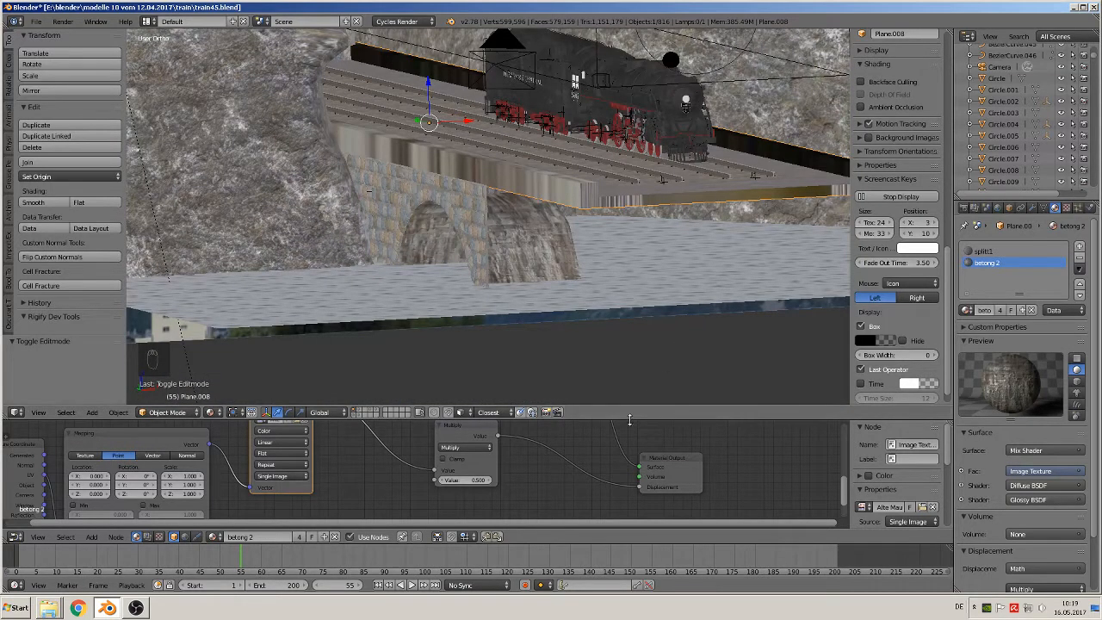
left_click_drag(630, 404, 661, 268)
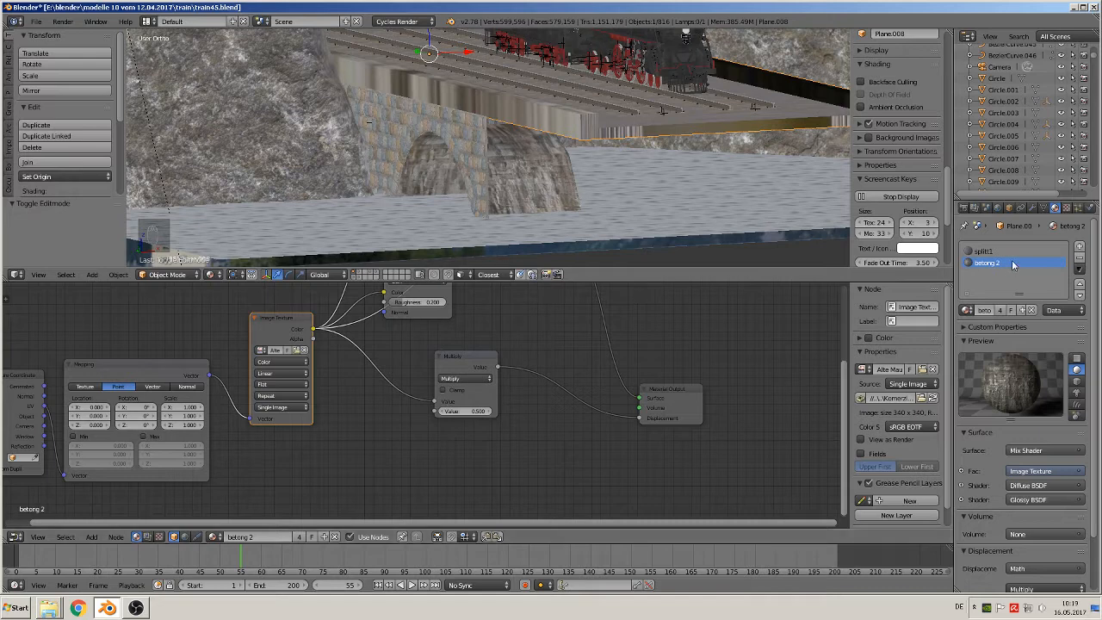
Replace the track bed's betong 2 material slot with a new slot holding a new material named beton bridge
left_click(1079, 257)
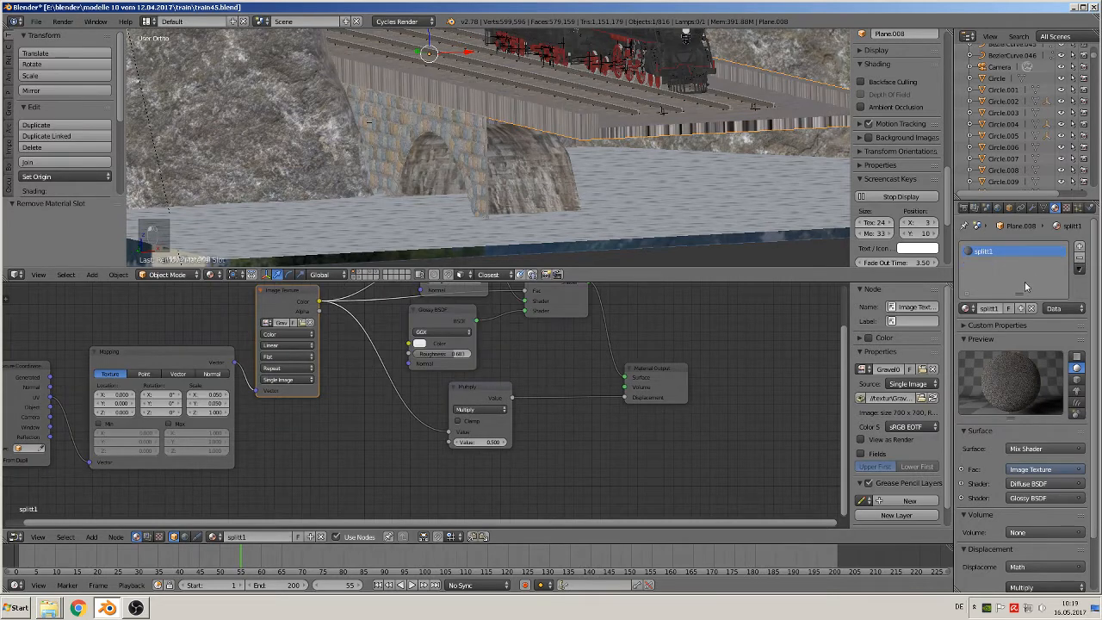
left_click(1079, 246)
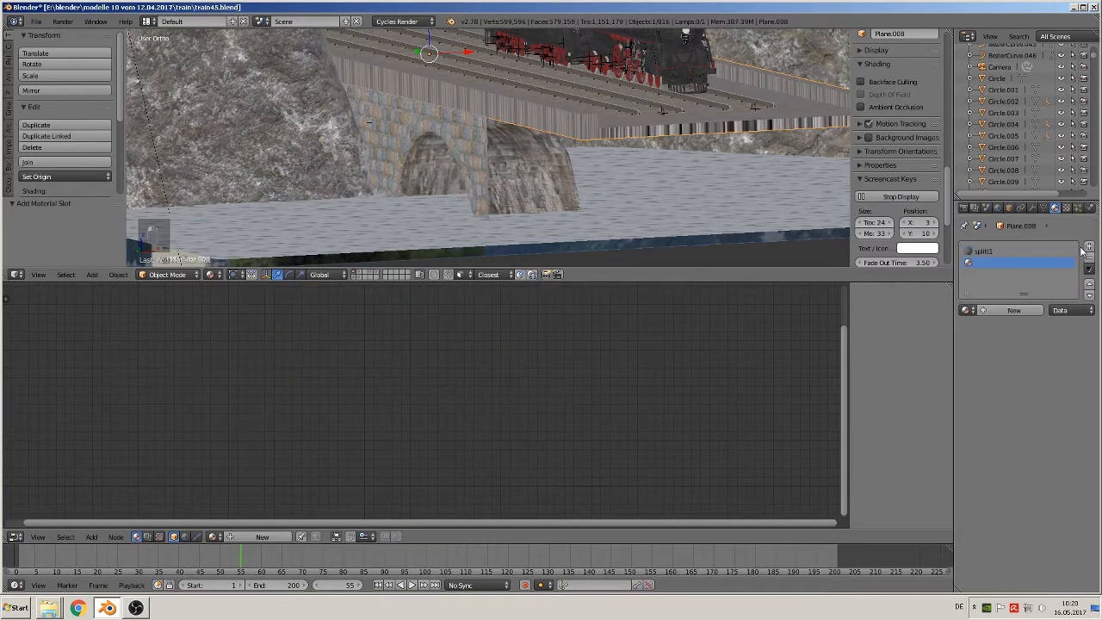
left_click(1009, 311)
left_click(987, 310)
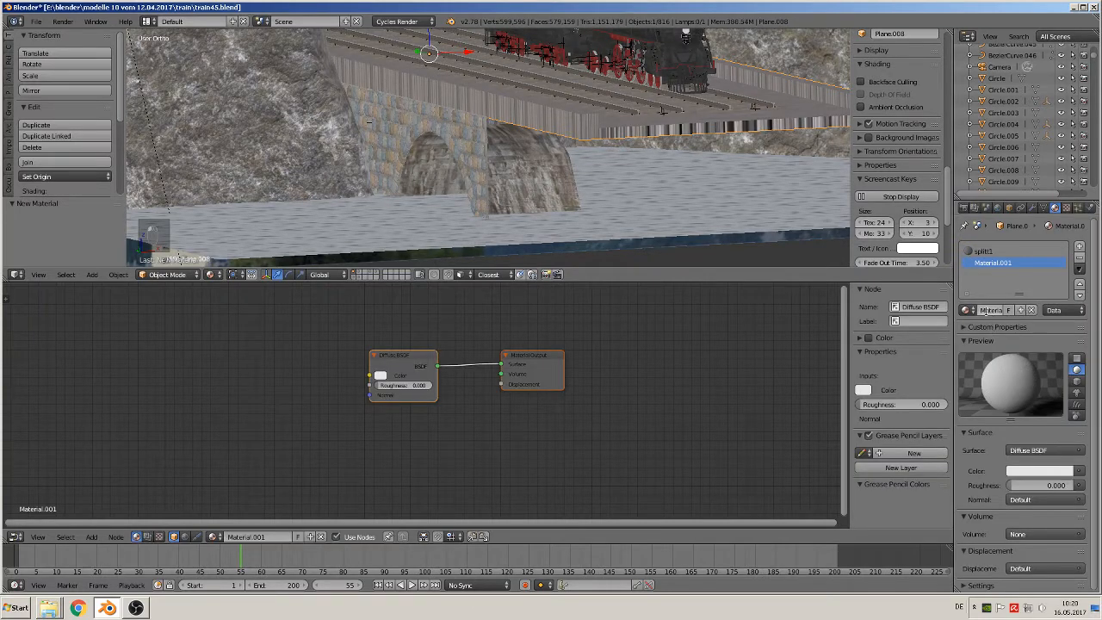
type("b")
key("Return")
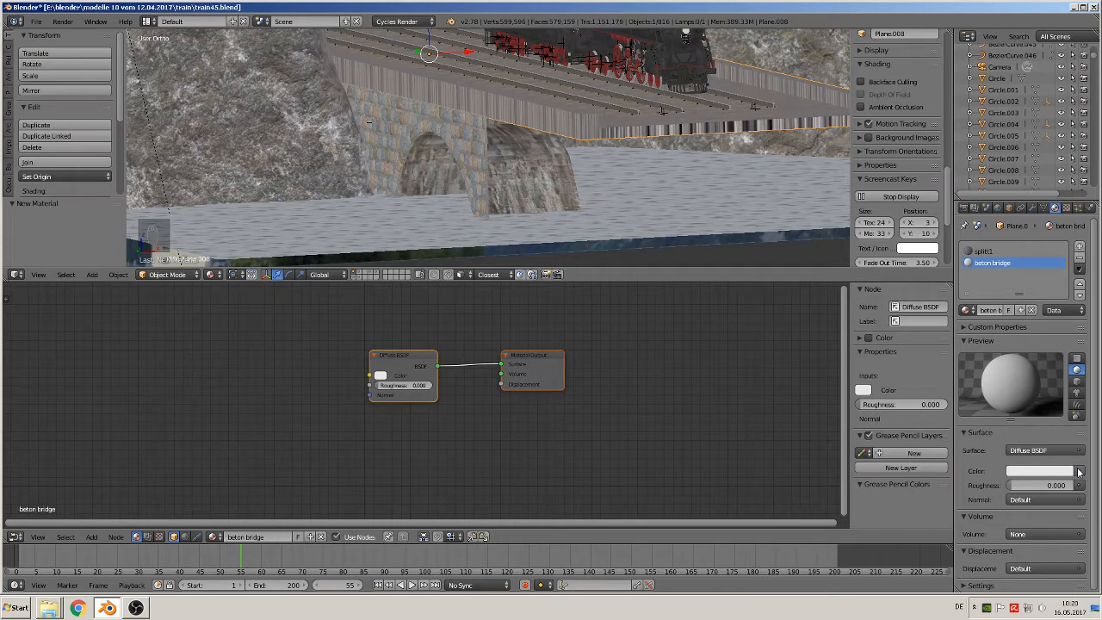
Use an image texture as the beton bridge diffuse color and load Concrete-Stippled.jpg from the Beton texture folder
left_click(1079, 471)
left_click(875, 369)
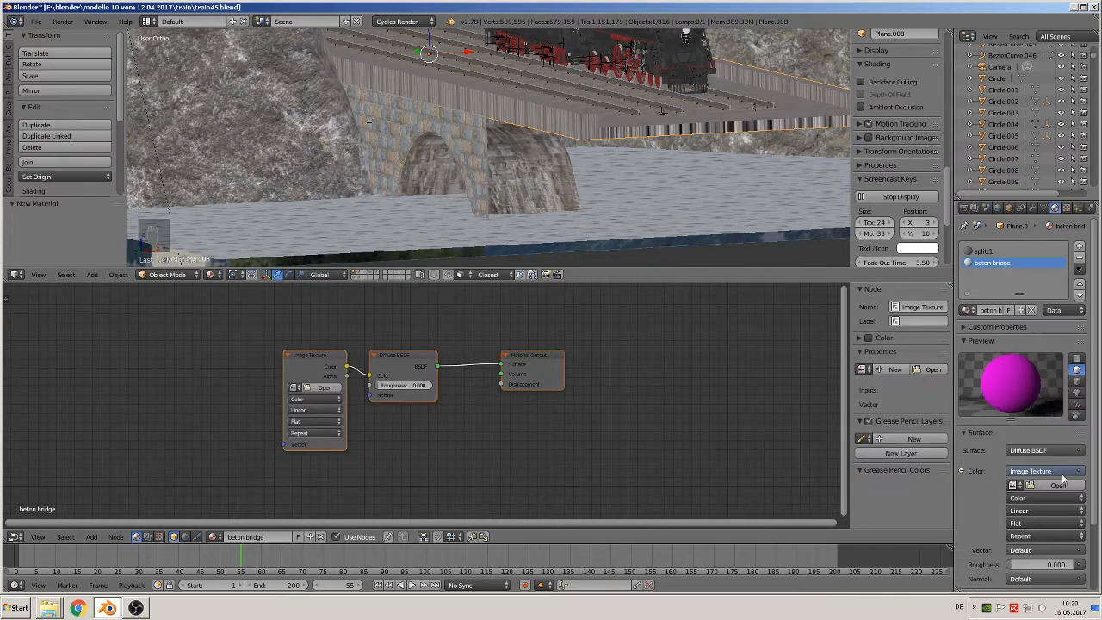
left_click(1058, 485)
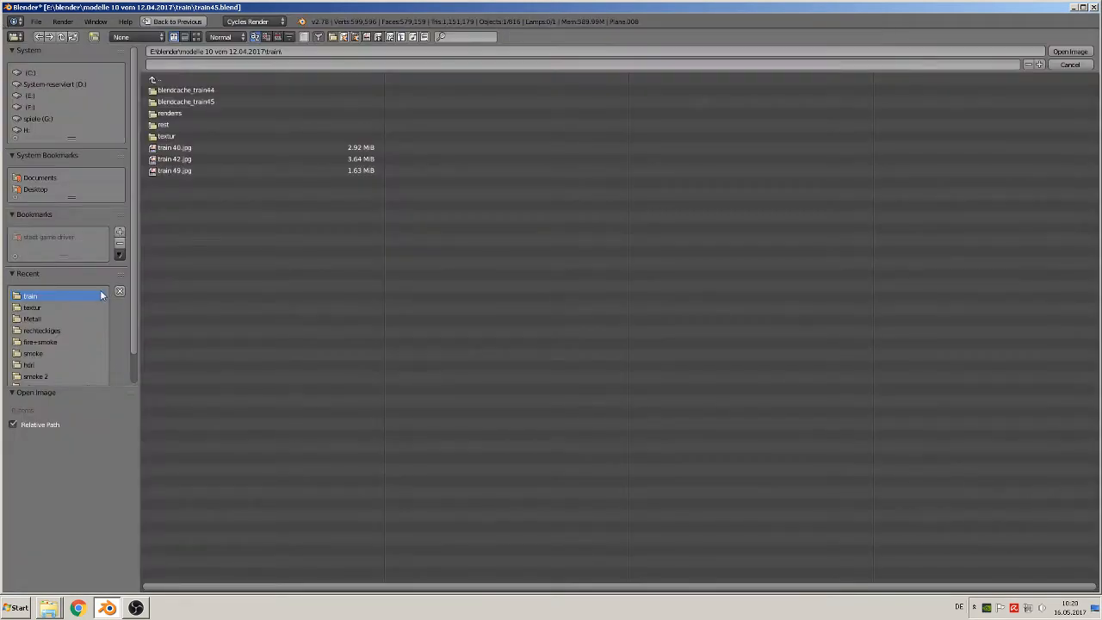
left_click(40, 320)
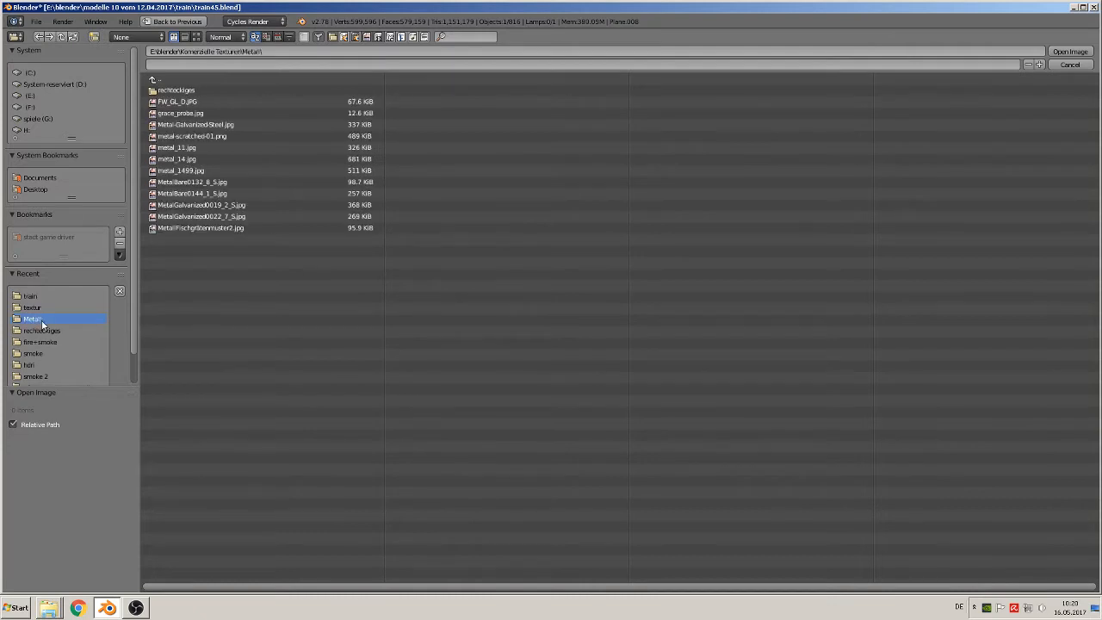
left_click(196, 37)
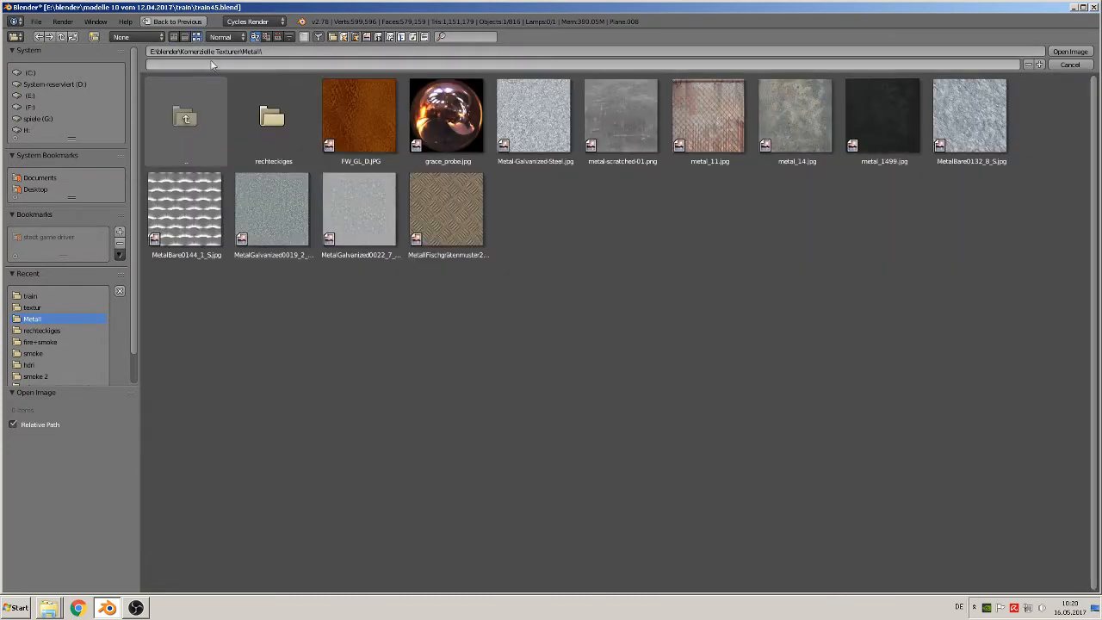
left_click(175, 130)
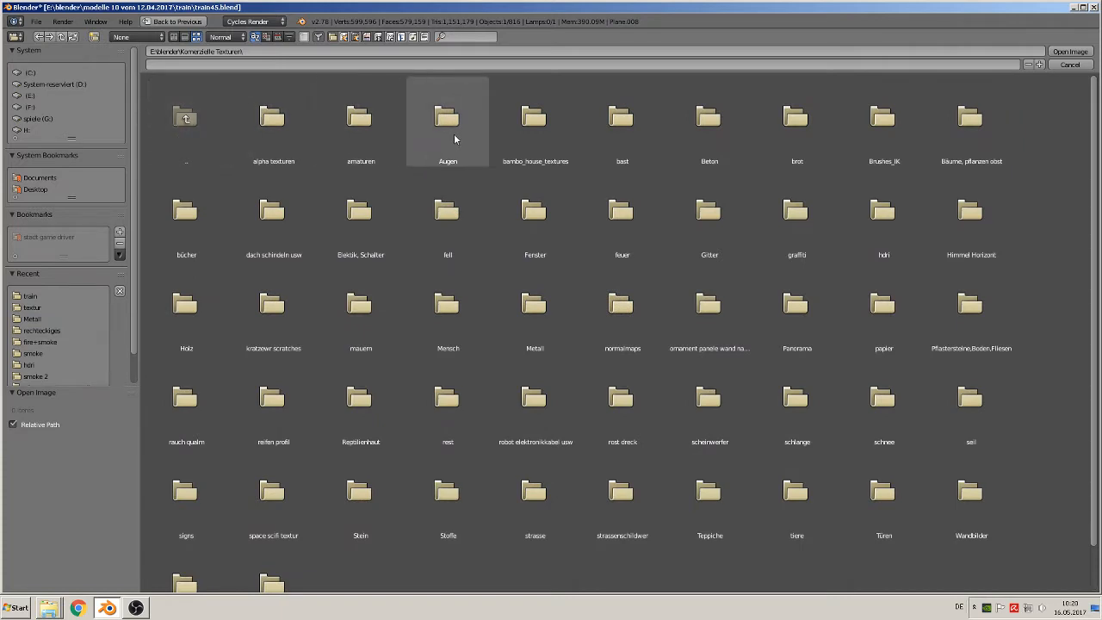
left_click(706, 116)
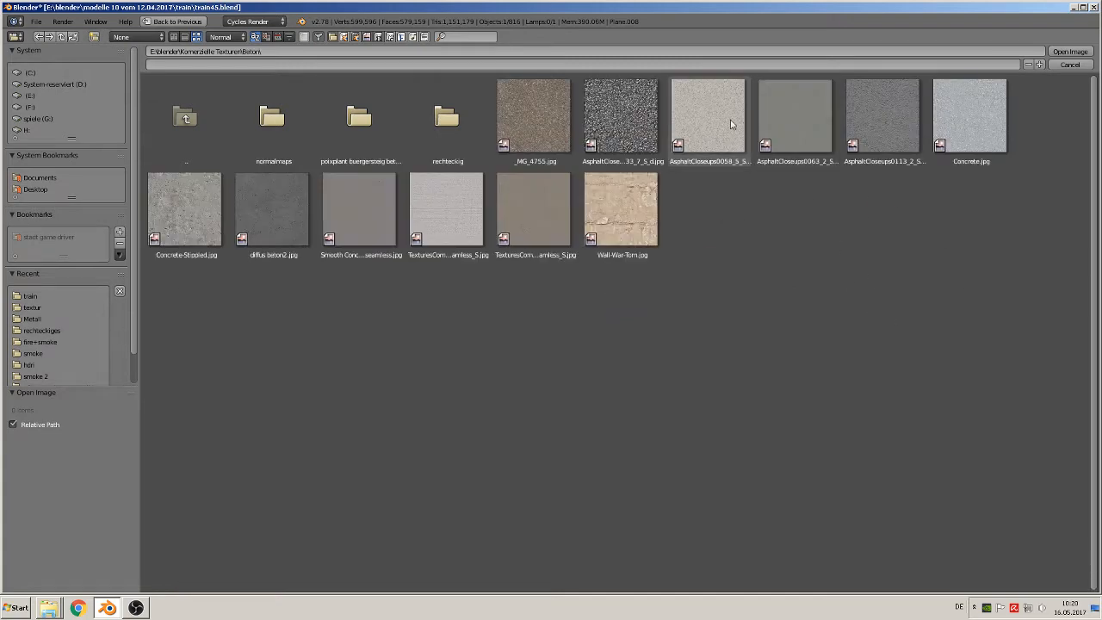
double_click(183, 222)
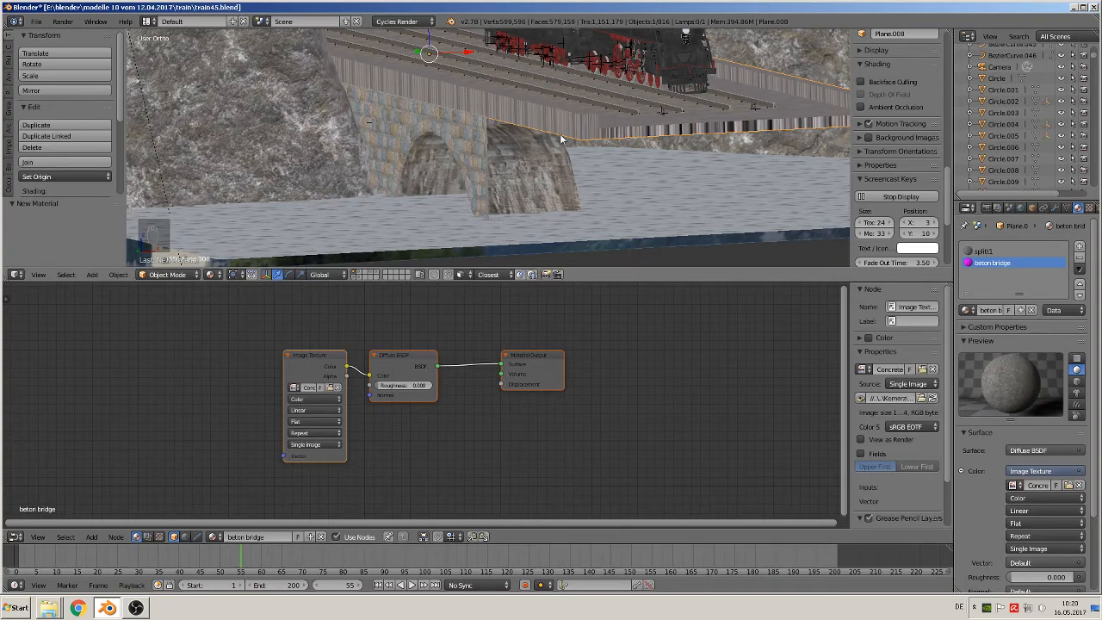
Assign the beton bridge material to the already selected outer and raised-edge faces of the track bed mesh
scroll(614, 157, "up", 2)
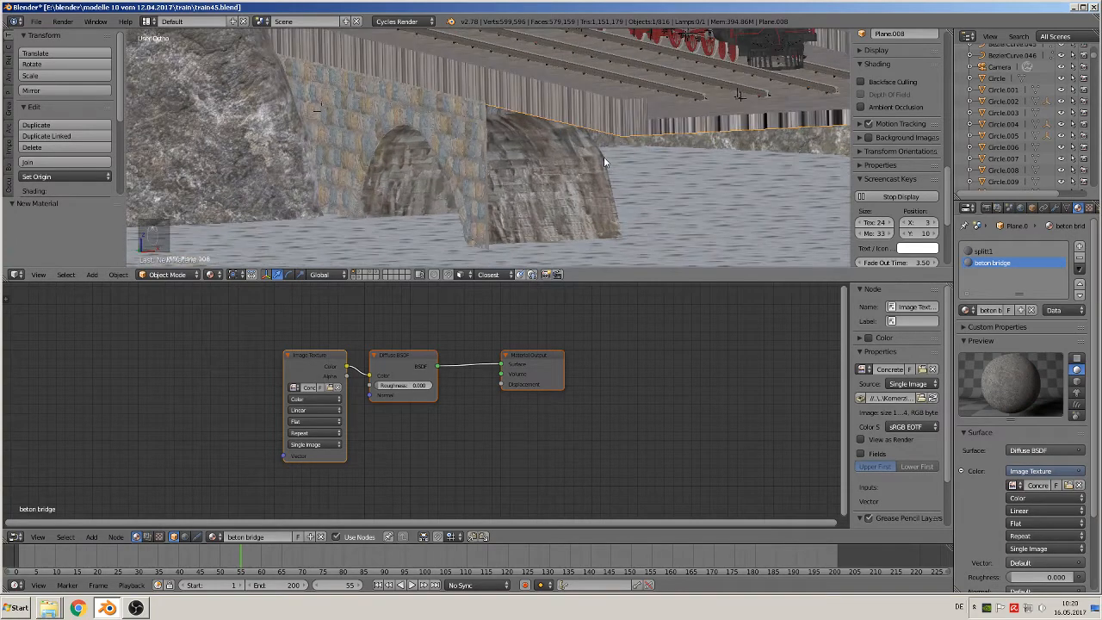
scroll(633, 152, "down", 2)
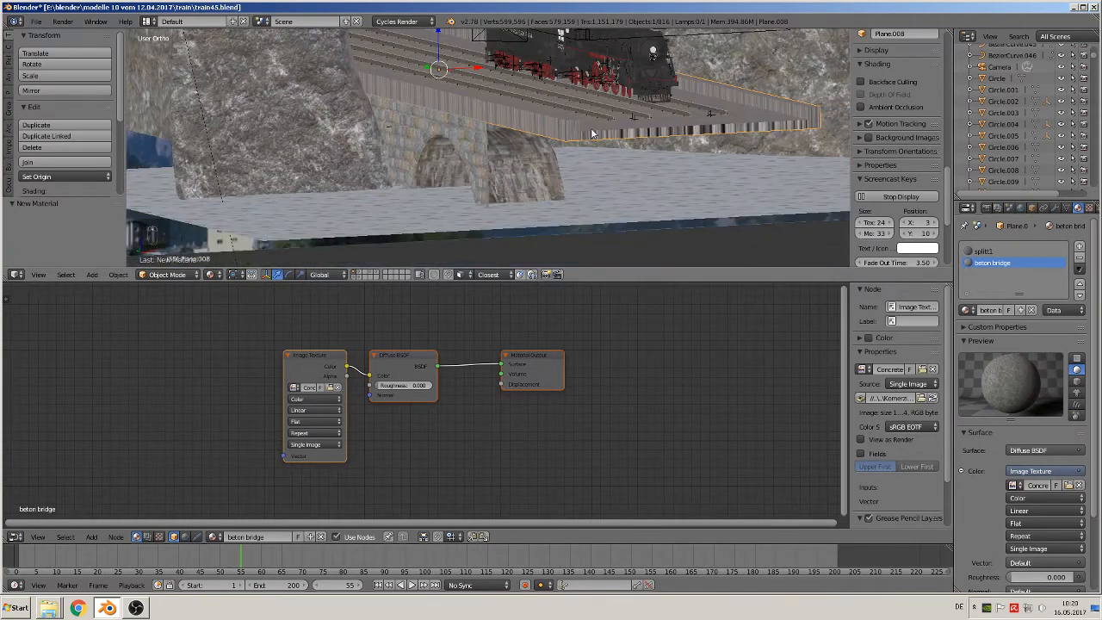
key("Tab")
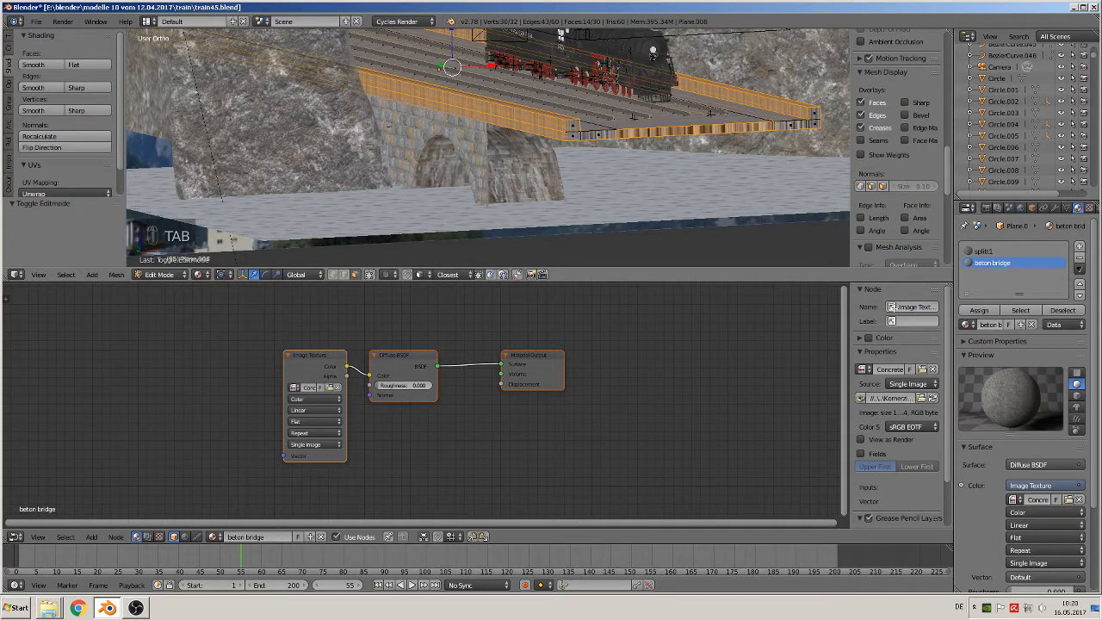
left_click(985, 312)
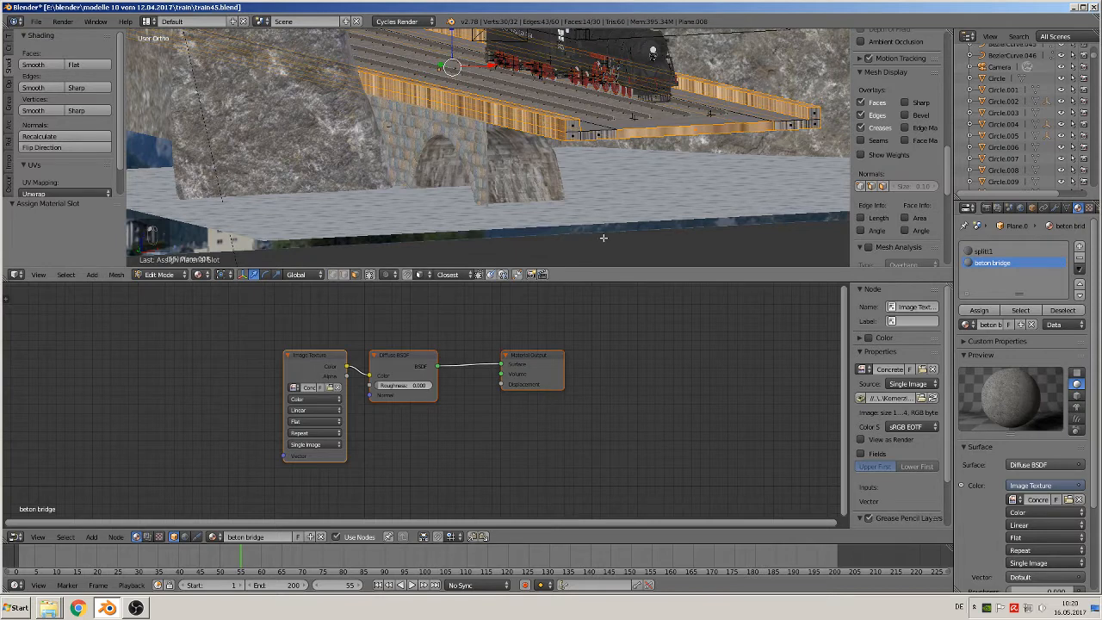
Add a Texture Coordinate node and a Mapping node to the beton bridge material, placed ahead of the Image Texture node
scroll(602, 239, "up", 2)
scroll(278, 412, "down", 1)
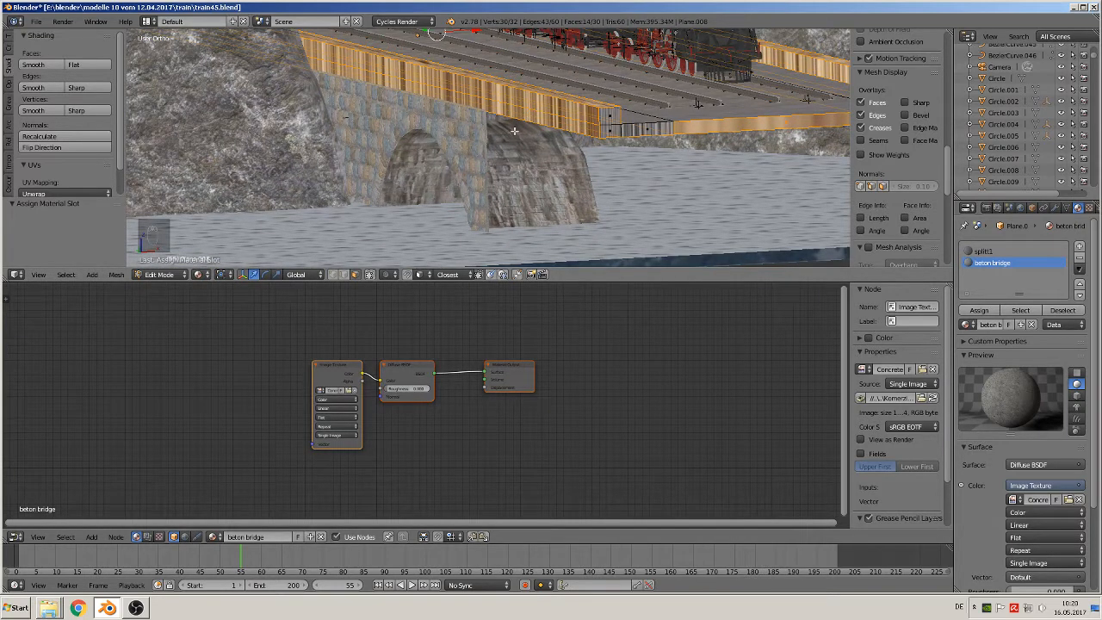
middle_click_drag(414, 396, 584, 398)
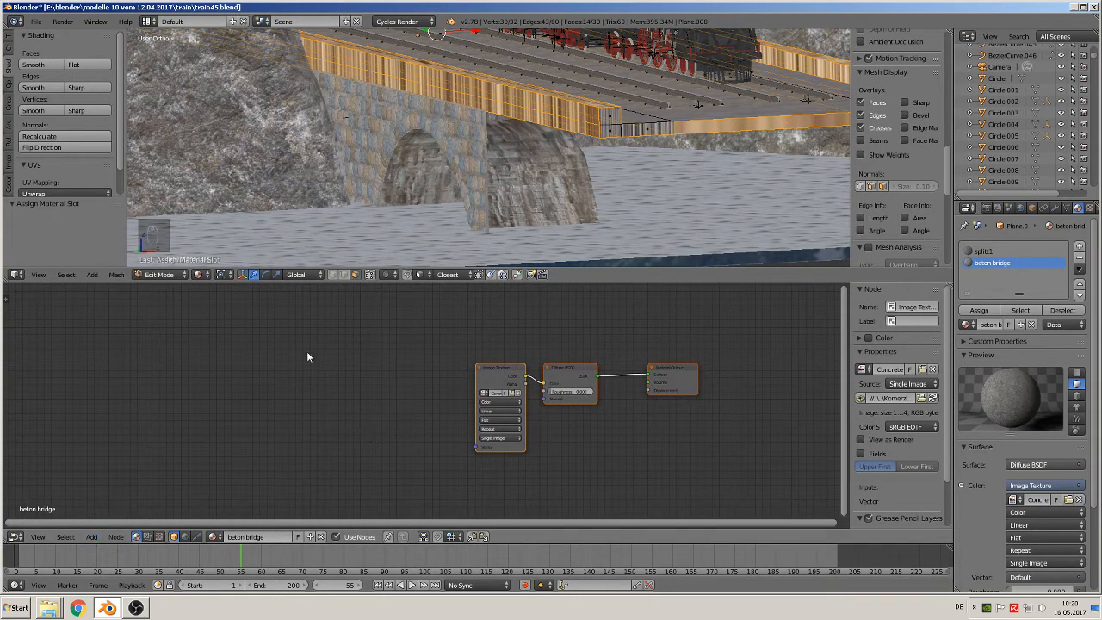
left_click(91, 536)
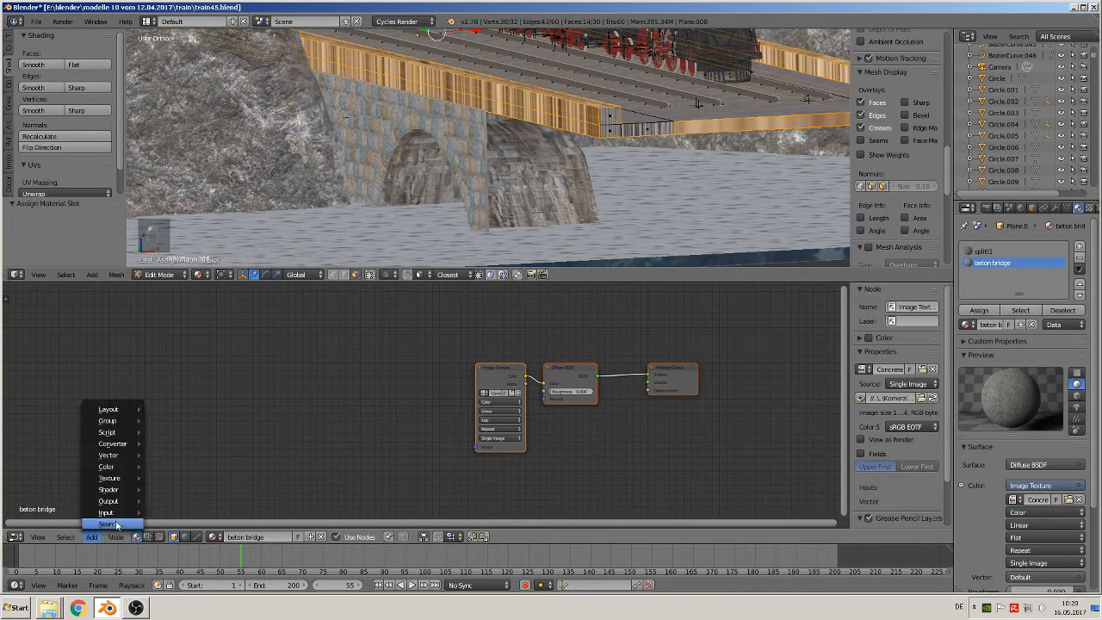
mouse_move(106, 514)
left_click(197, 474)
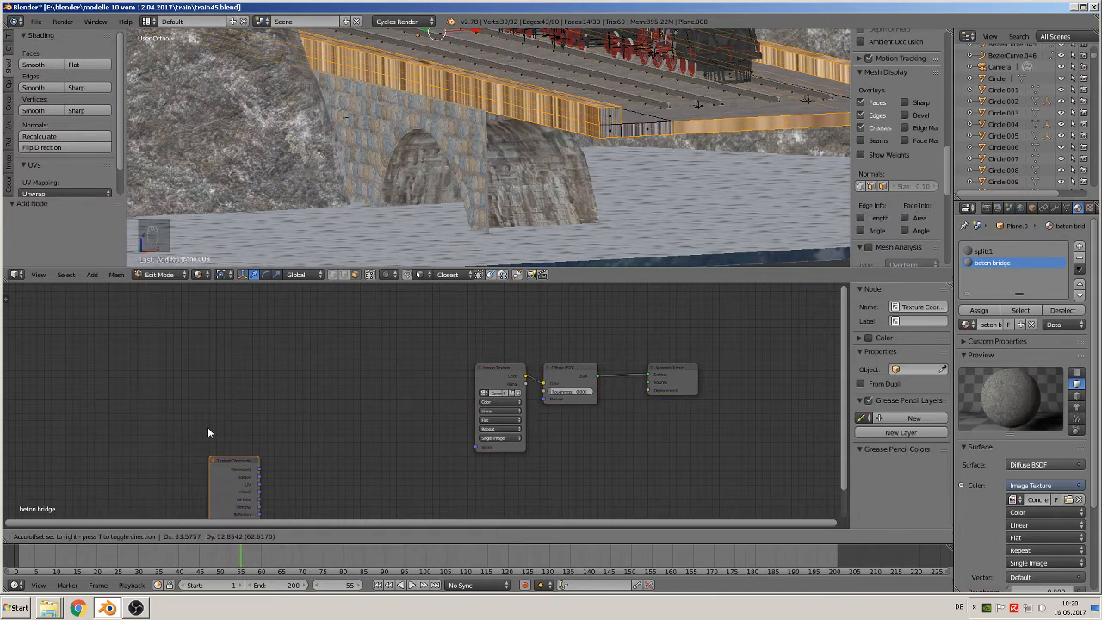
left_click(189, 374)
left_click(94, 537)
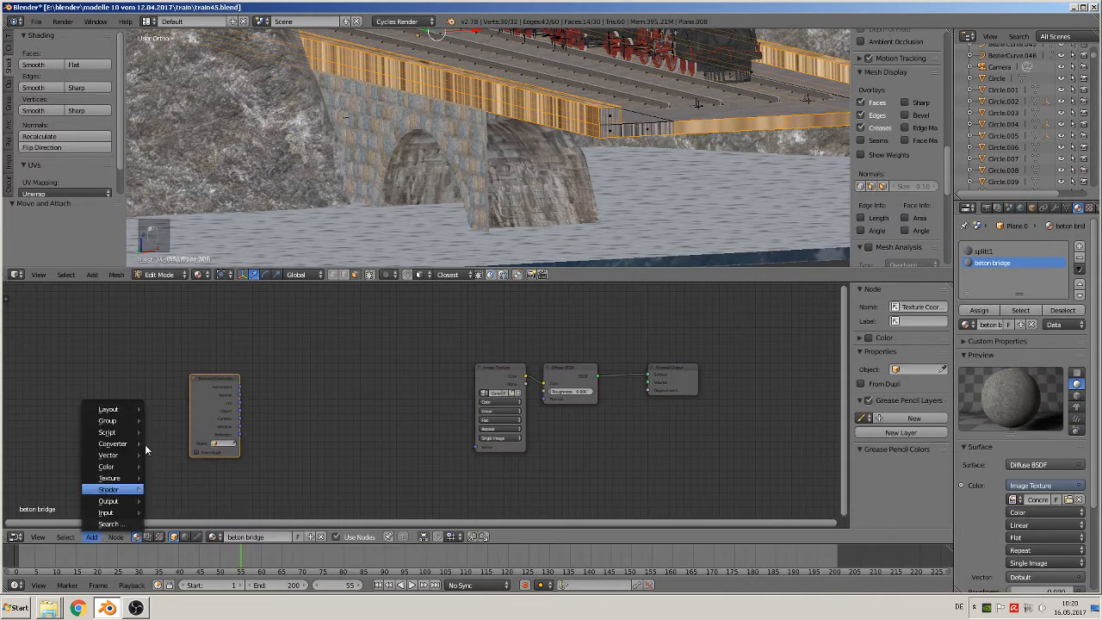
mouse_move(108, 455)
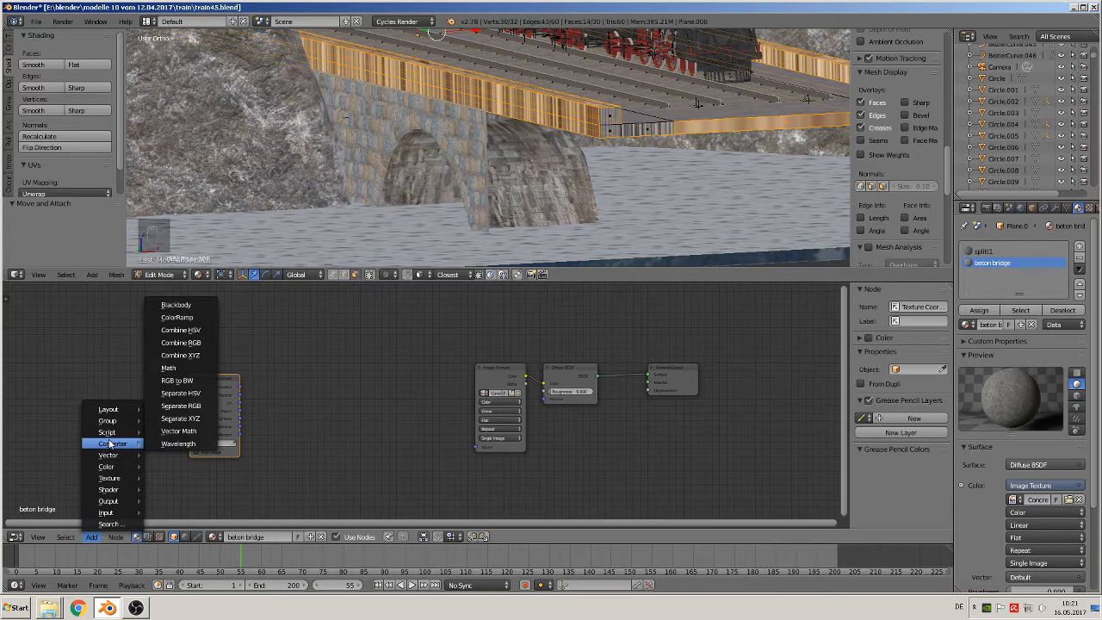
left_click(181, 466)
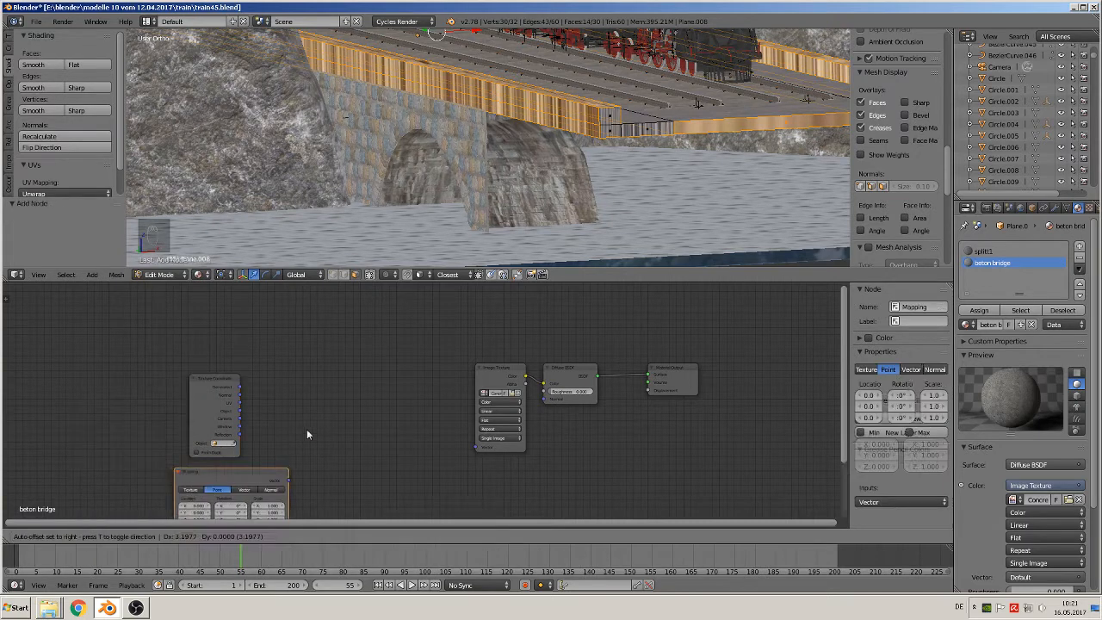
left_click(286, 377)
Connect the UV coordinates through the Mapping node to the Image Texture's vector input, with the mapping type set to Texture
left_click(250, 407)
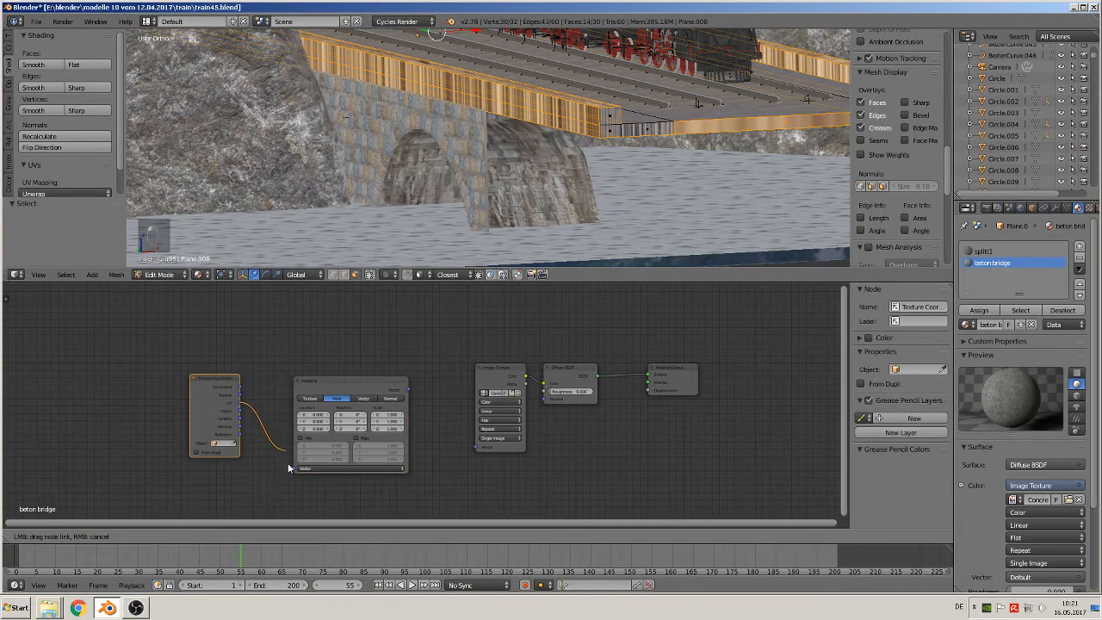
left_click_drag(288, 468, 294, 468)
mouse_move(407, 391)
left_mouse_down()
mouse_move(487, 439)
mouse_move(475, 445)
mouse_move(396, 398)
mouse_move(411, 393)
left_mouse_up()
left_click(408, 390)
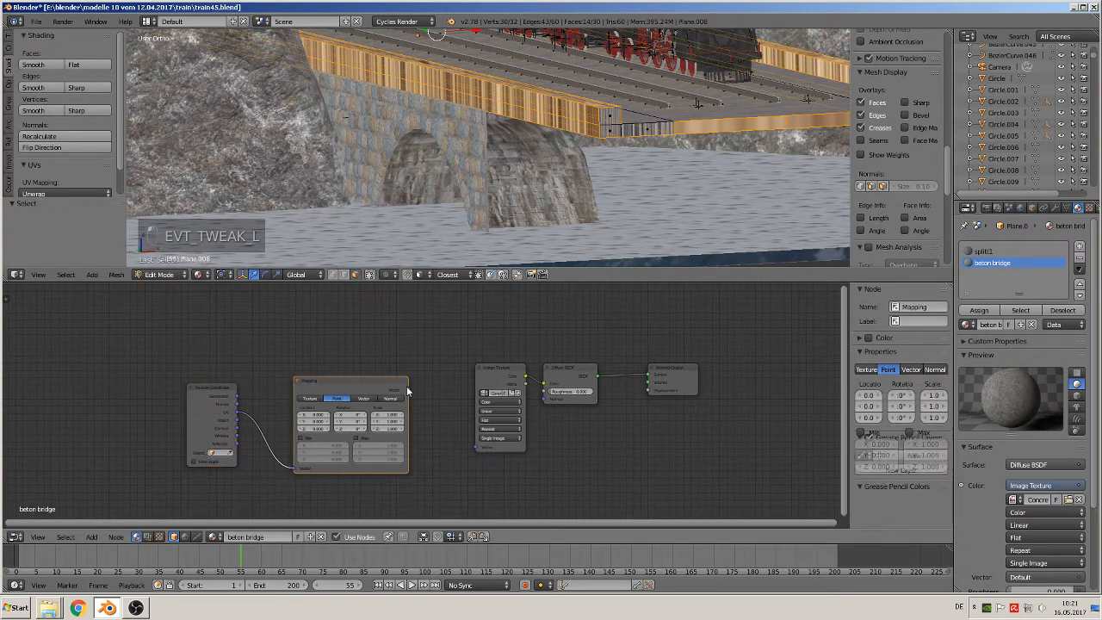
left_click(310, 398)
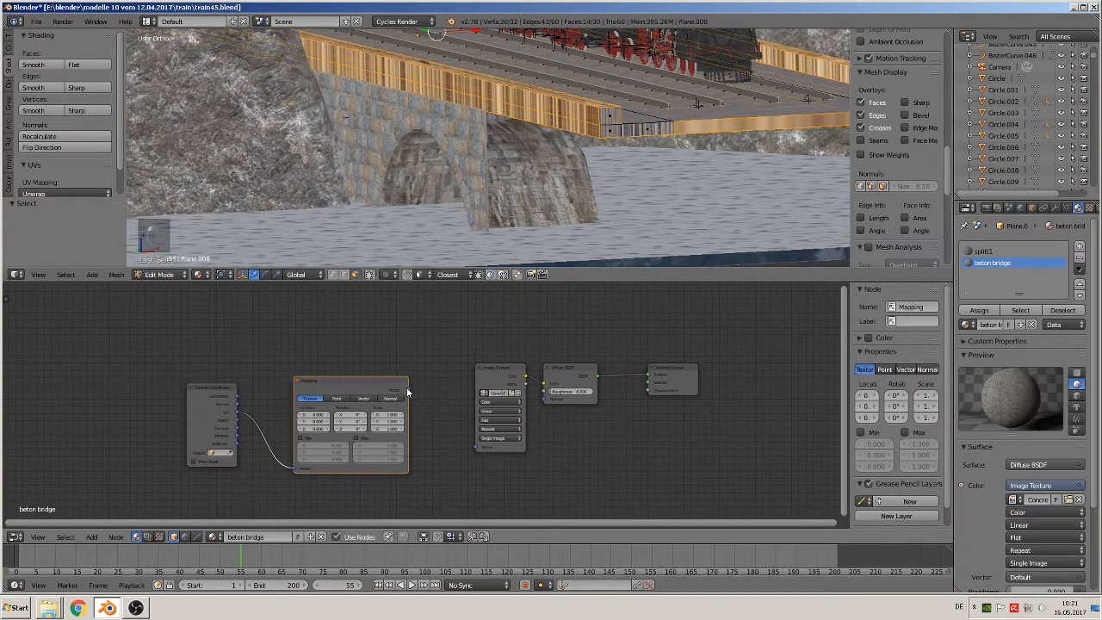
left_click_drag(407, 391, 472, 449)
Spread out the beton bridge node layout by moving the Image Texture toward the Mapping node and raising the Diffuse BSDF
scroll(567, 411, "up", 1)
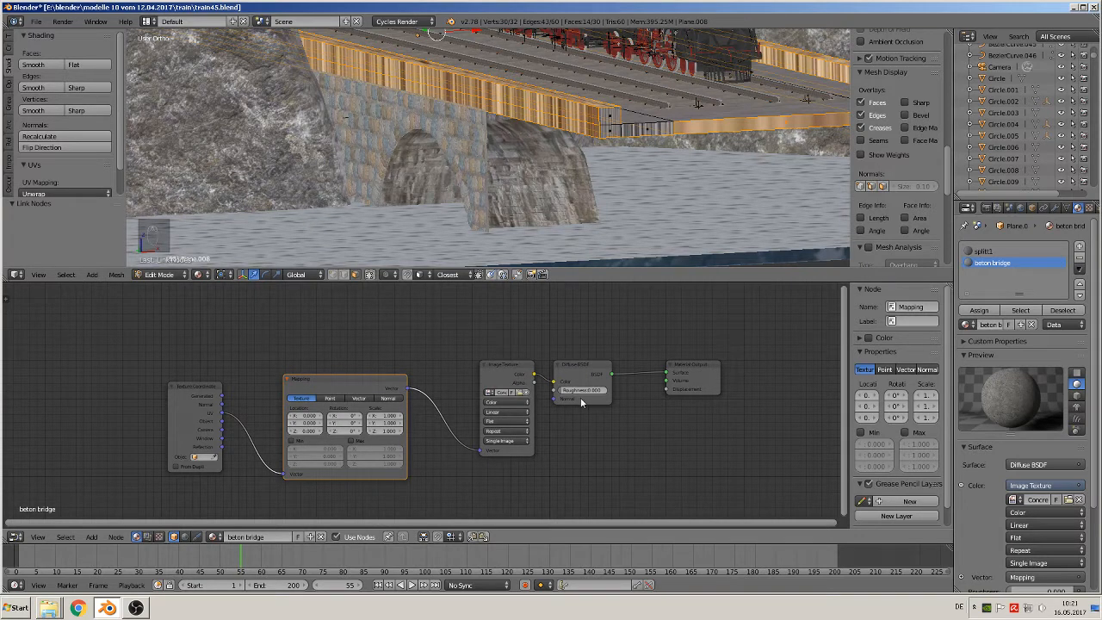
left_click_drag(492, 361, 460, 359)
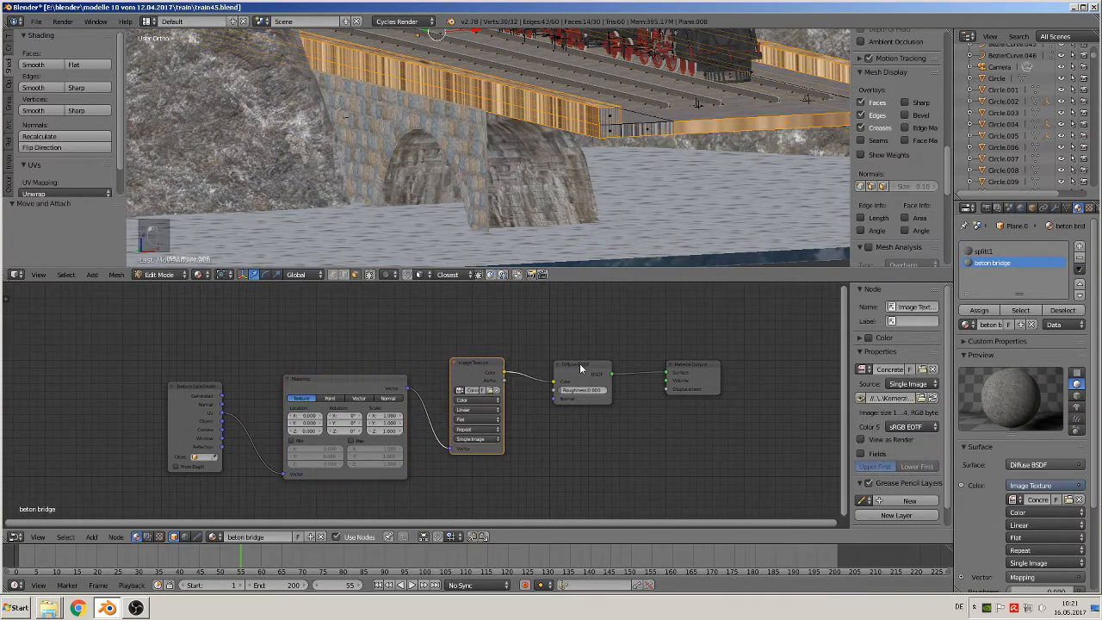
left_click_drag(579, 367, 563, 324)
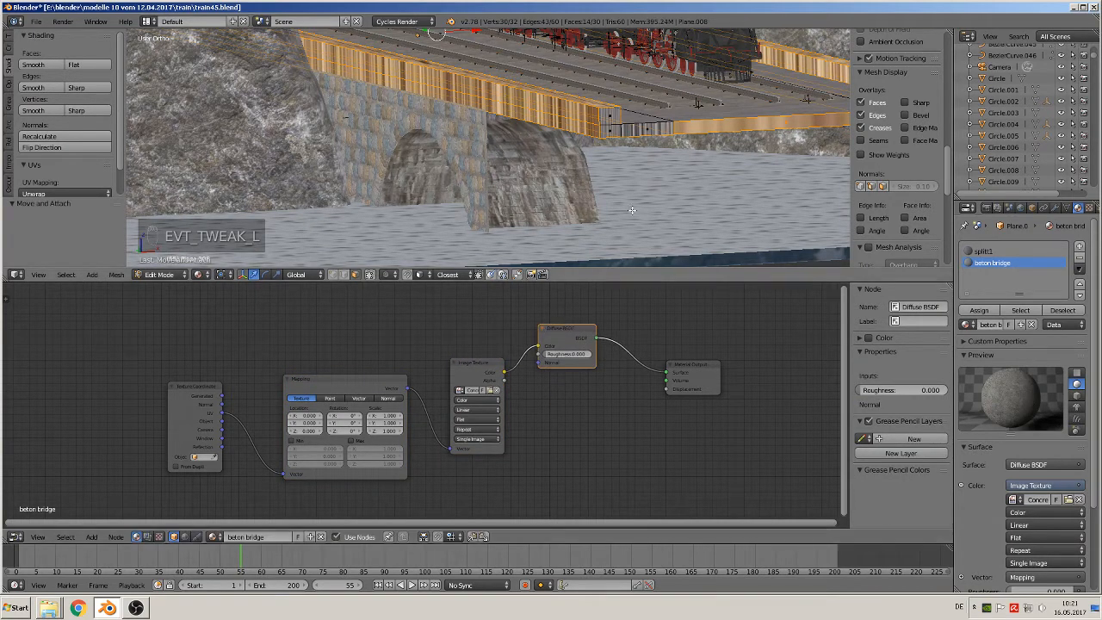
Unwrap the selected track bed faces with Smart UV Project at its default settings and leave mesh editing
middle_click_drag(632, 209, 432, 237)
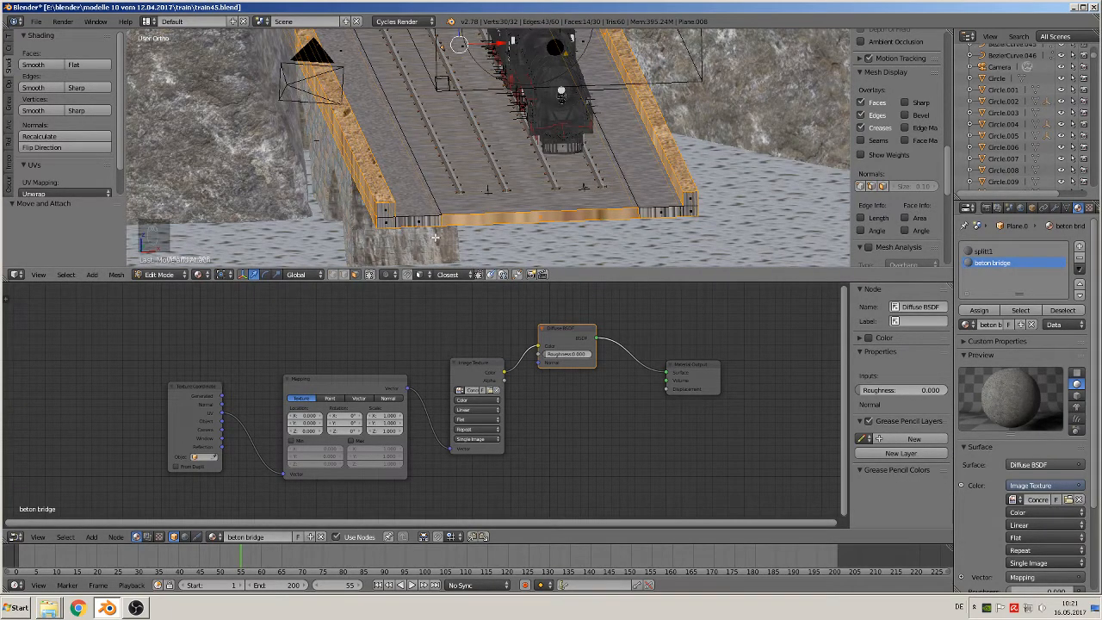
key("u")
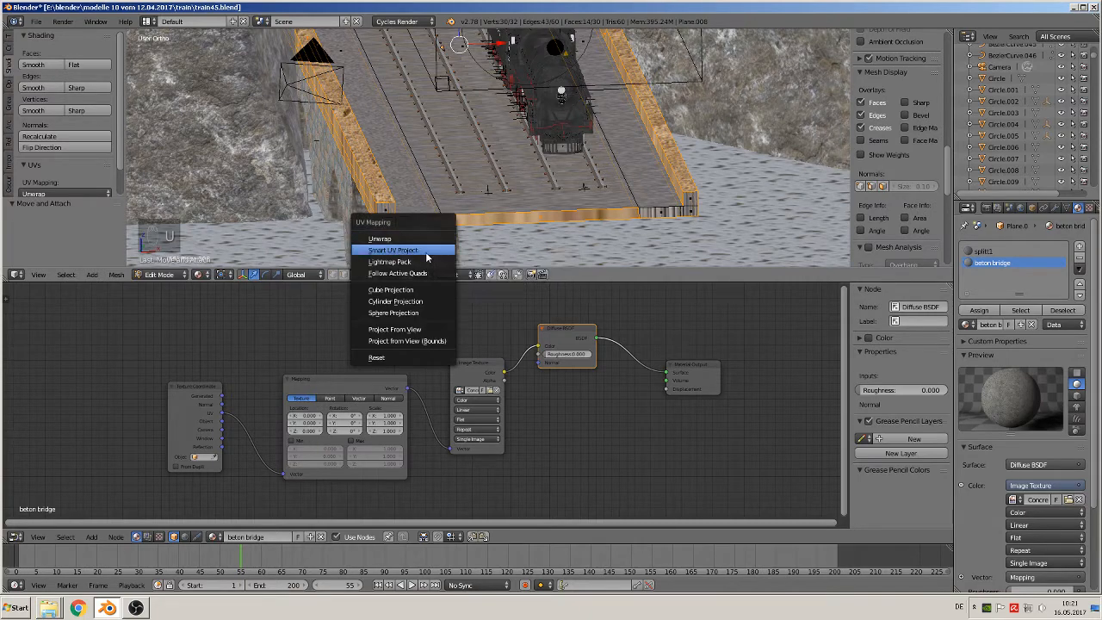
left_click(426, 251)
left_click(440, 339)
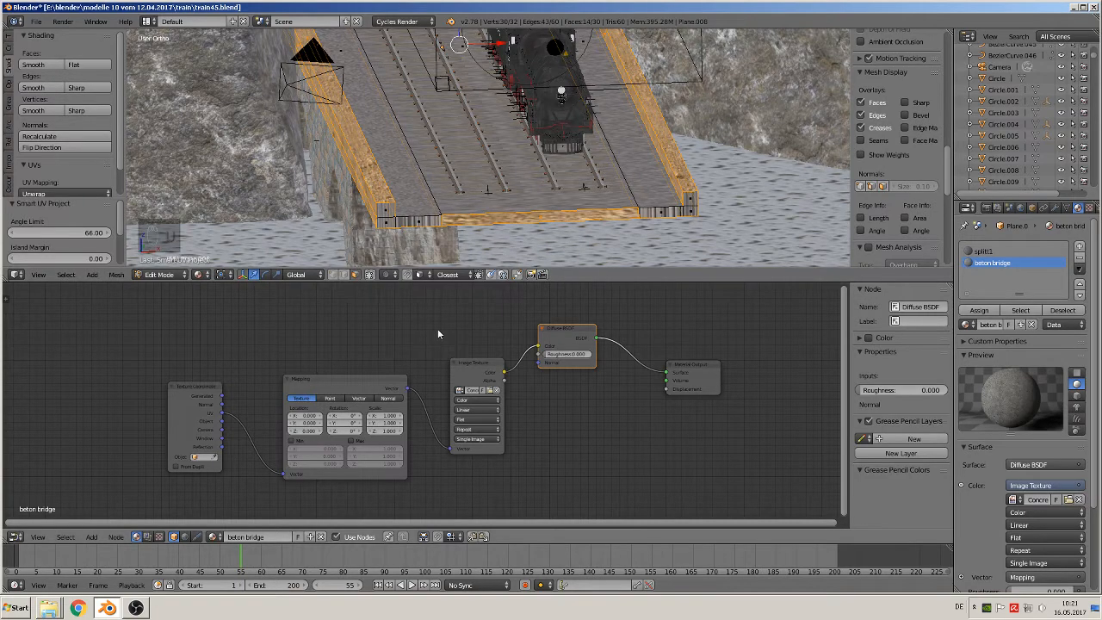
middle_click_drag(499, 221, 381, 67)
key("Tab")
Try a Mapping scale of 6 on X and Y for the concrete texture on the track bed edges
scroll(612, 166, "up", 2)
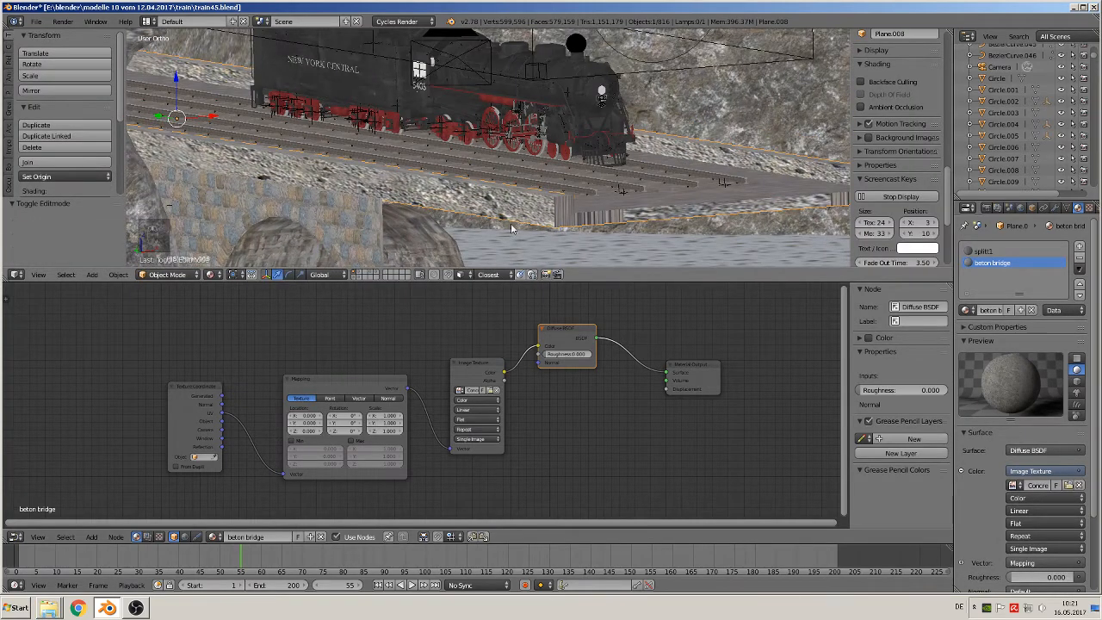
scroll(441, 195, "up", 4)
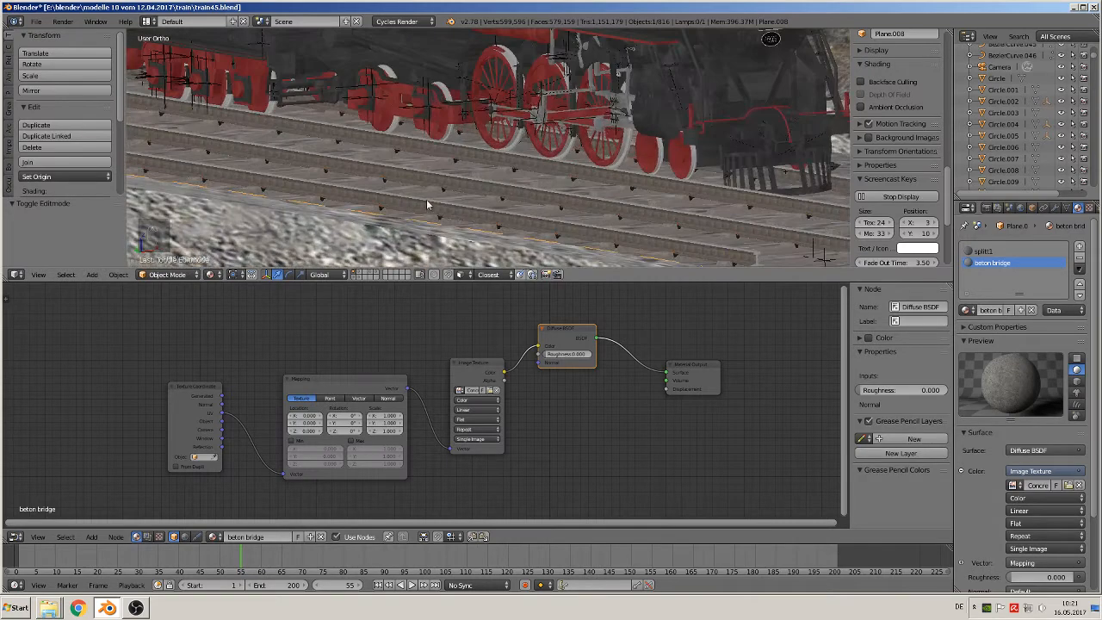
middle_click_drag(426, 200, 513, 104, "shift")
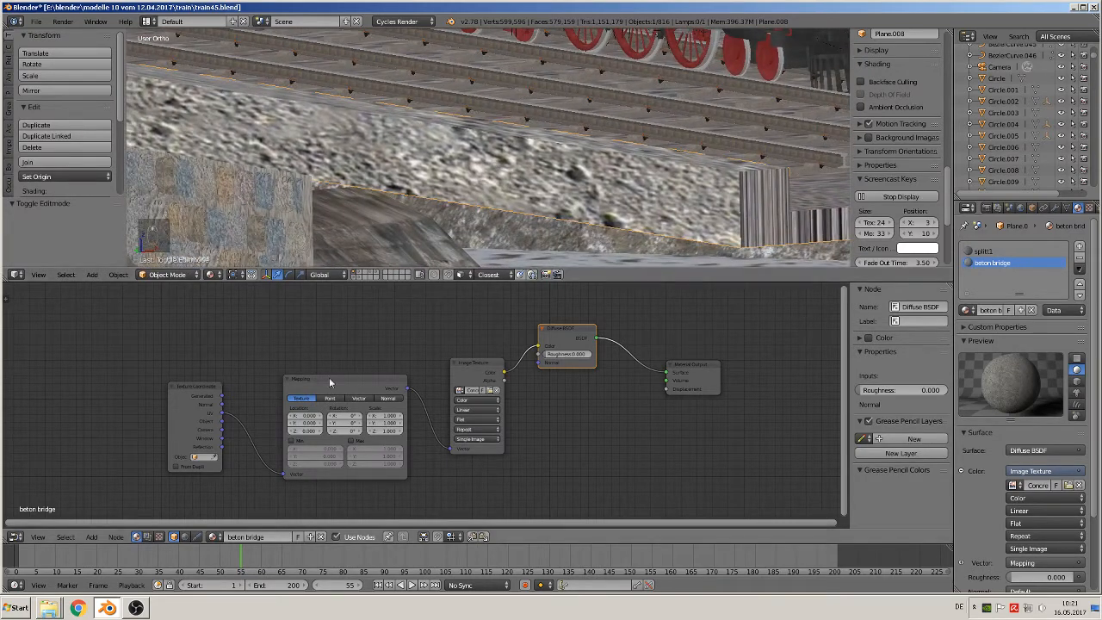
left_click(387, 416)
type("6")
key("Return")
left_click(386, 423)
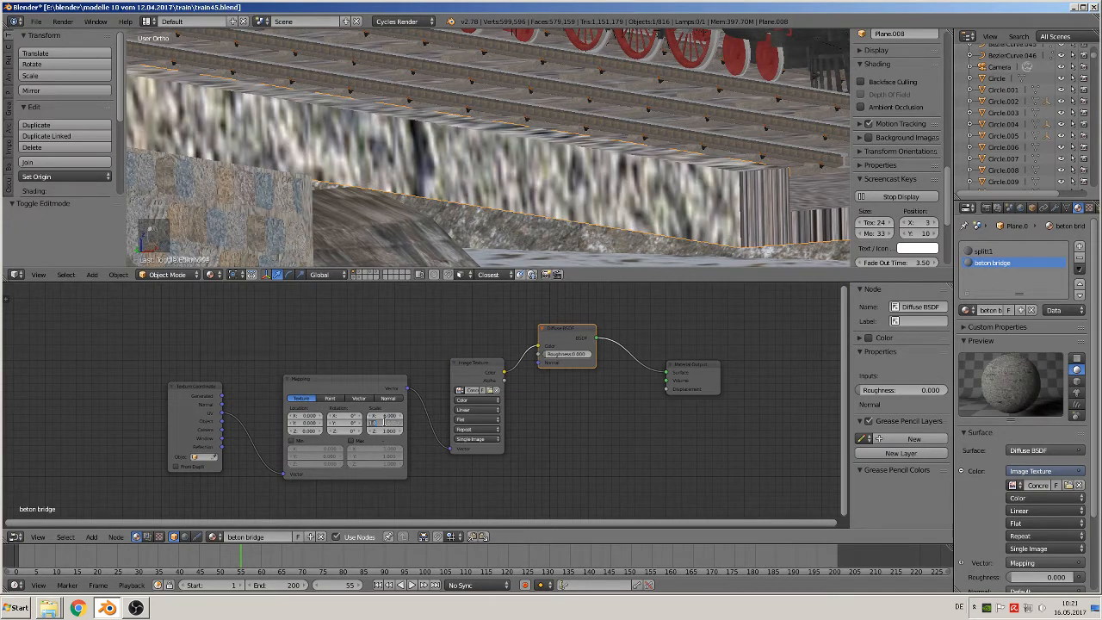
type("6")
key("Return")
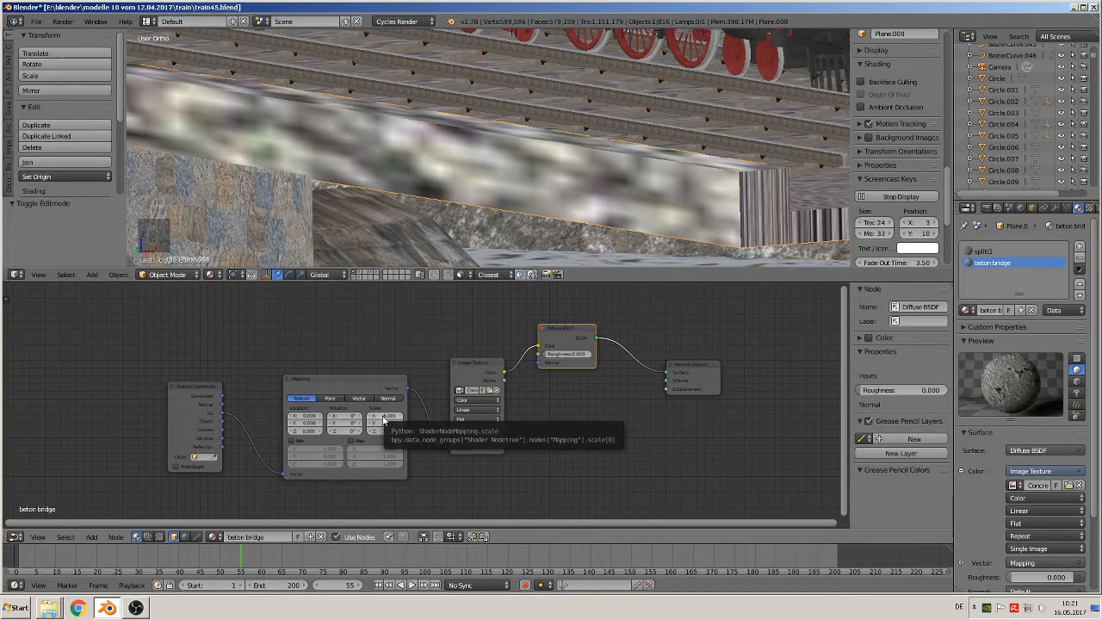
Set the Mapping node's X and Y scale to 0.1 for the concrete texture
left_click(383, 417)
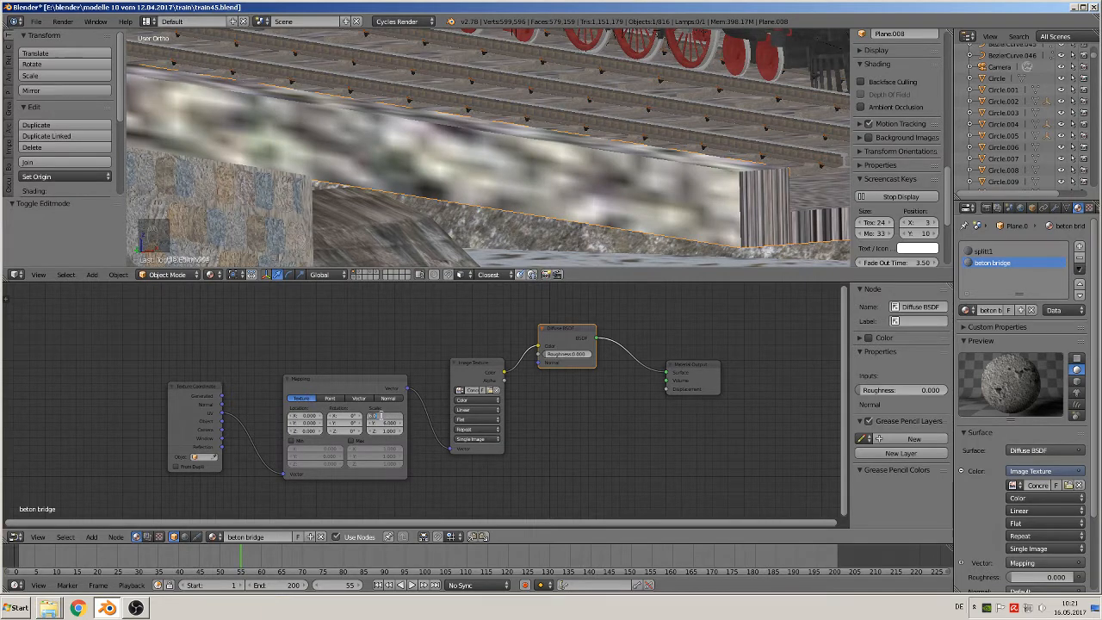
type("0.1")
key("Return")
left_click(379, 423)
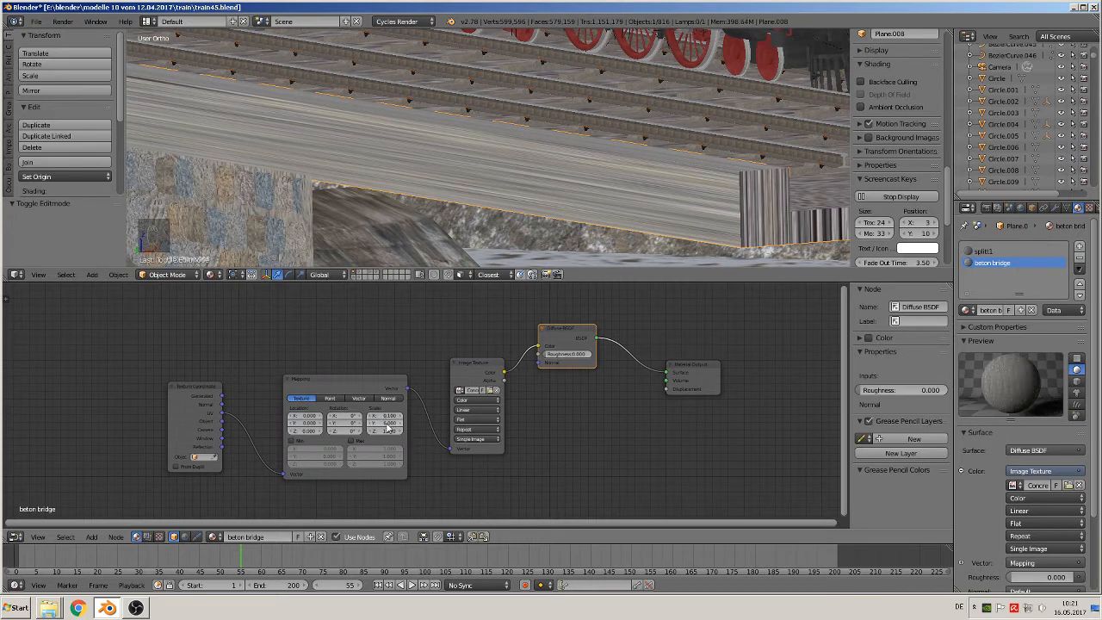
type("0.1")
key("Return")
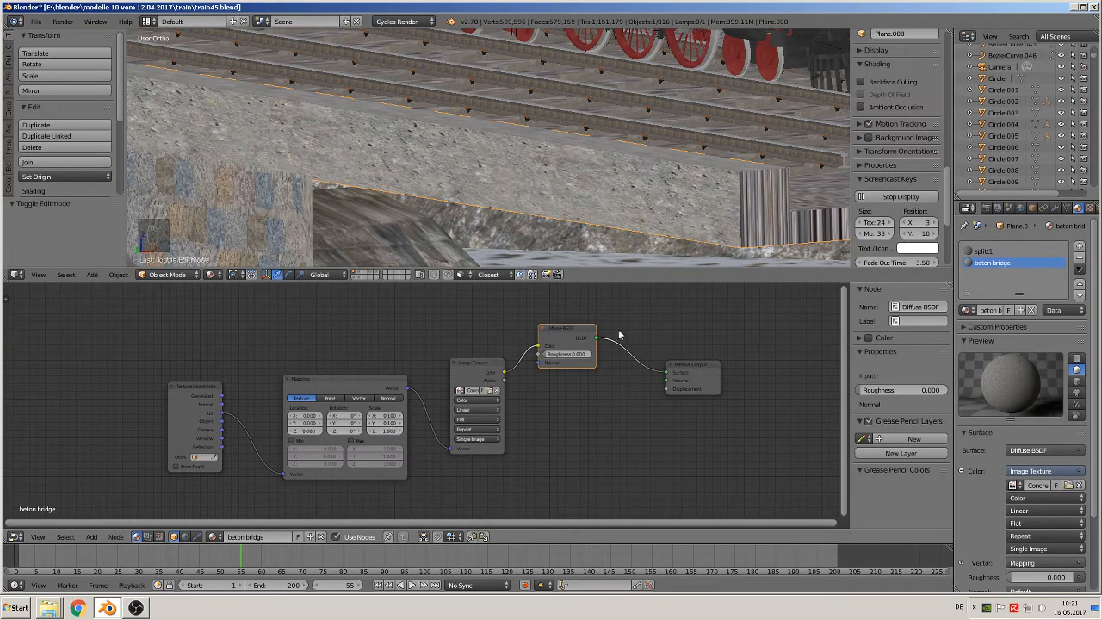
Examine the rescaled concrete texture on the track bed edges through the scene camera and from close up
scroll(620, 332, "down", 1)
scroll(554, 173, "down", 3)
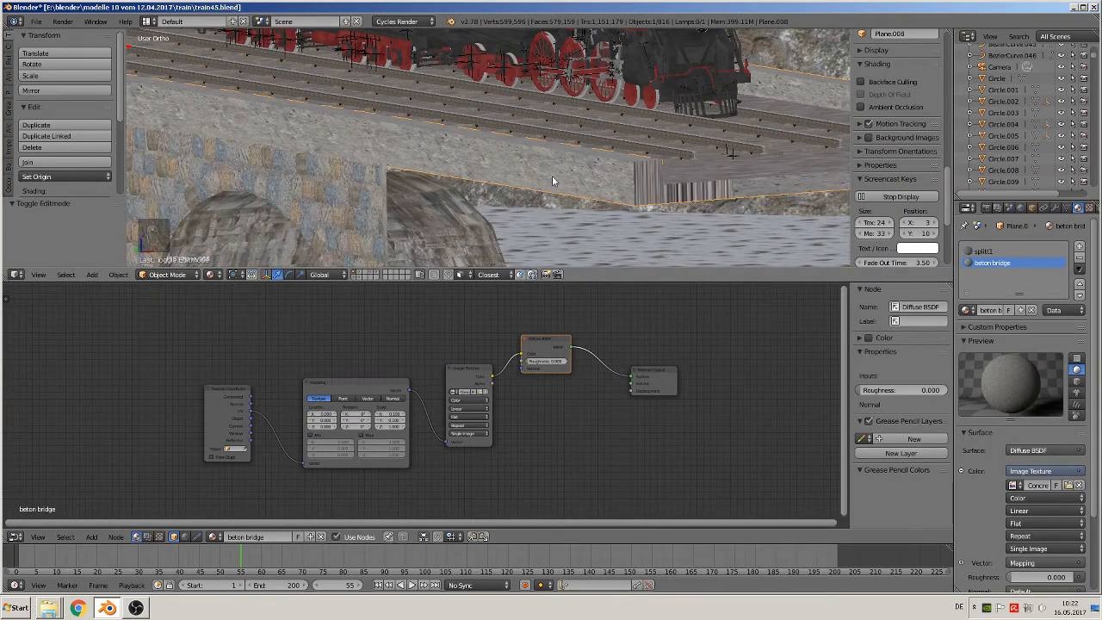
key("KP_0")
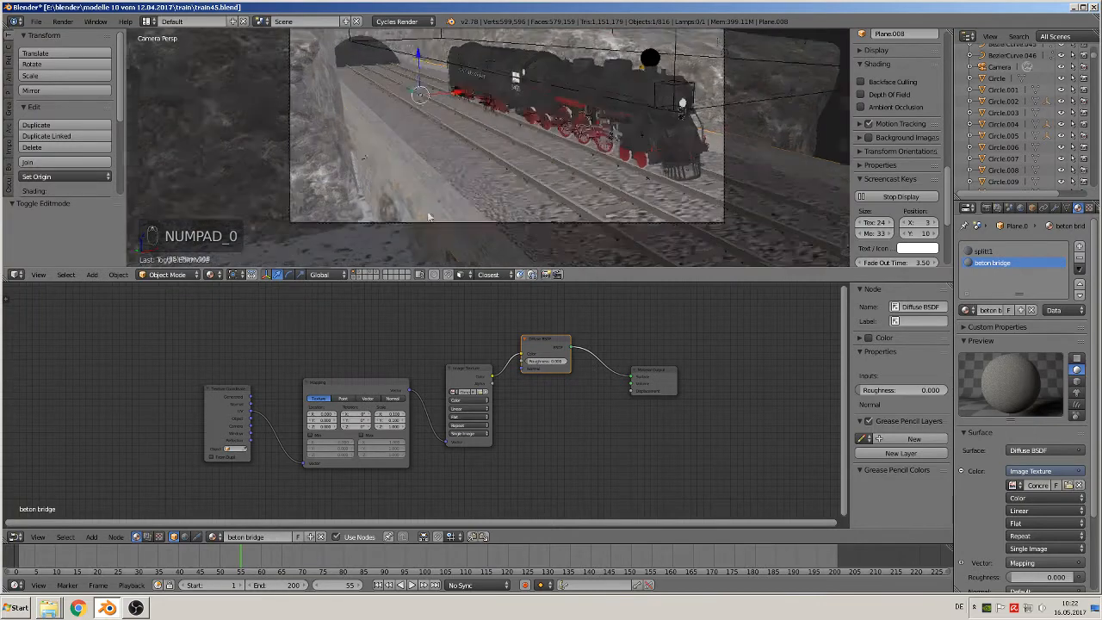
scroll(429, 216, "up", 5)
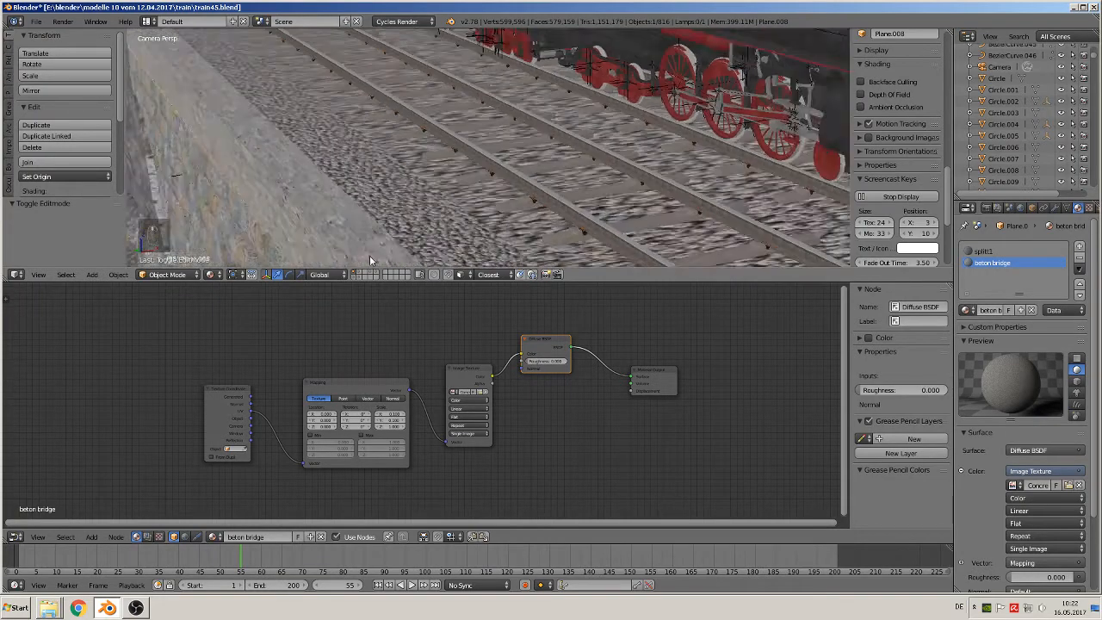
scroll(370, 255, "up", 2)
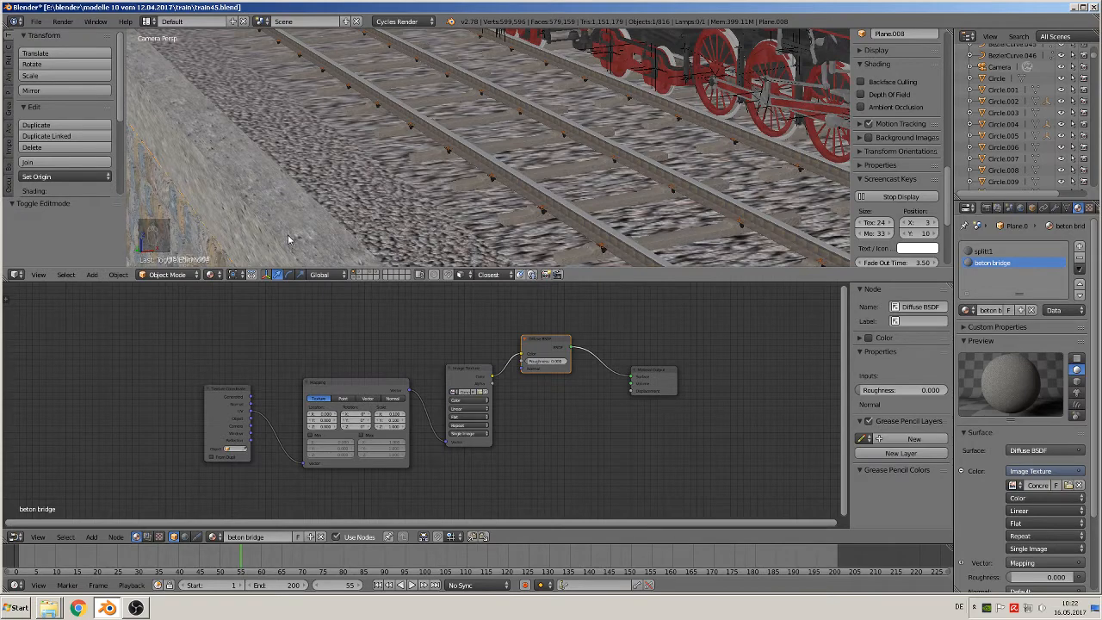
scroll(287, 234, "down", 4)
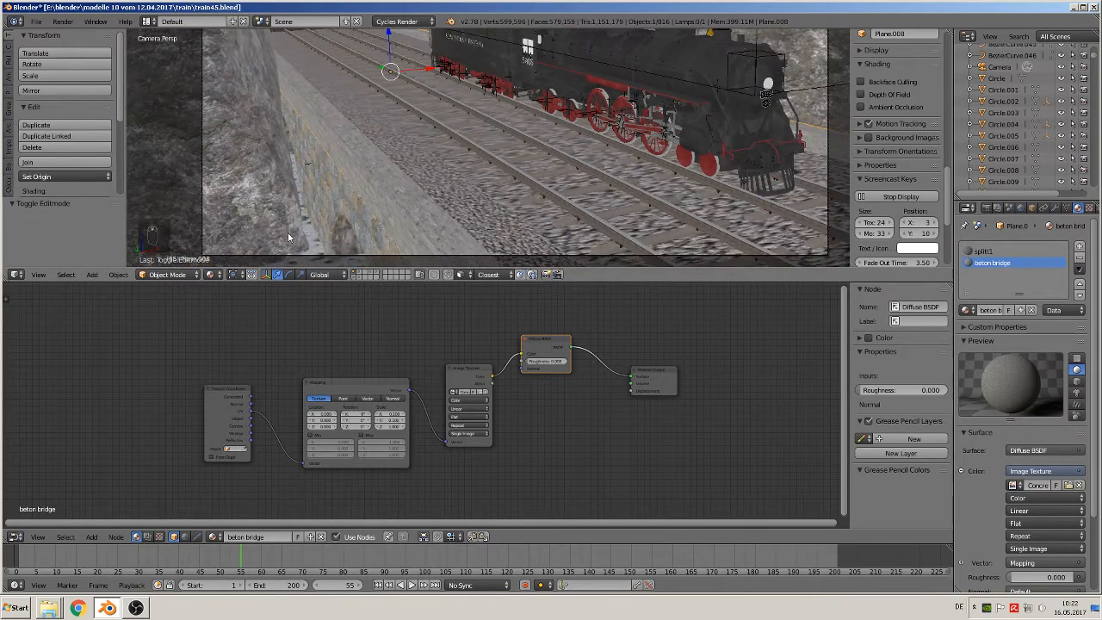
key("Escape")
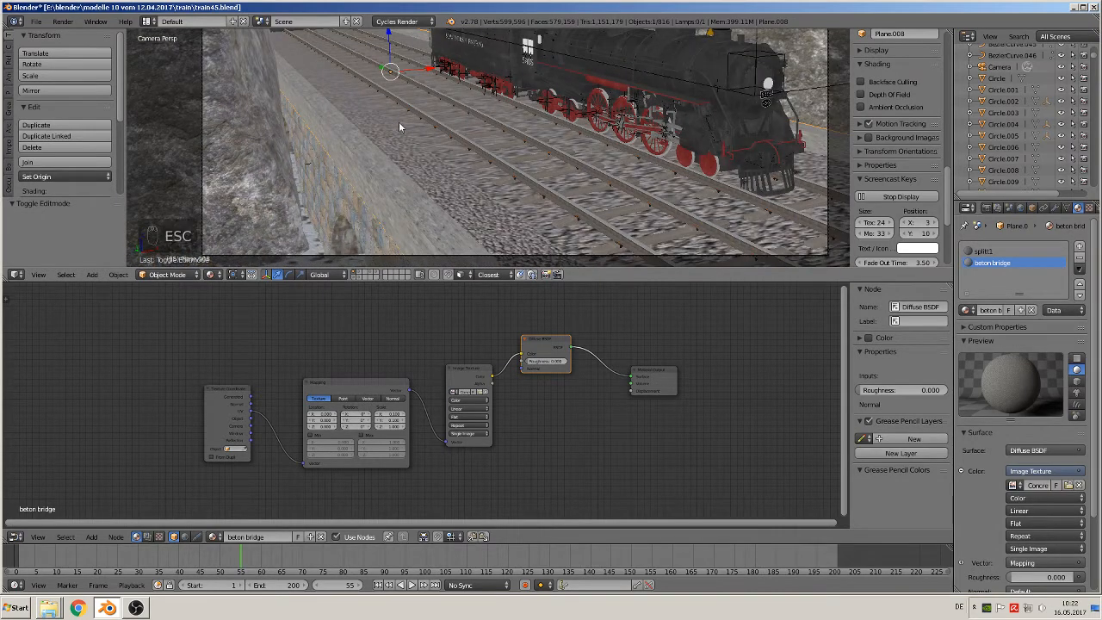
key("KP_0")
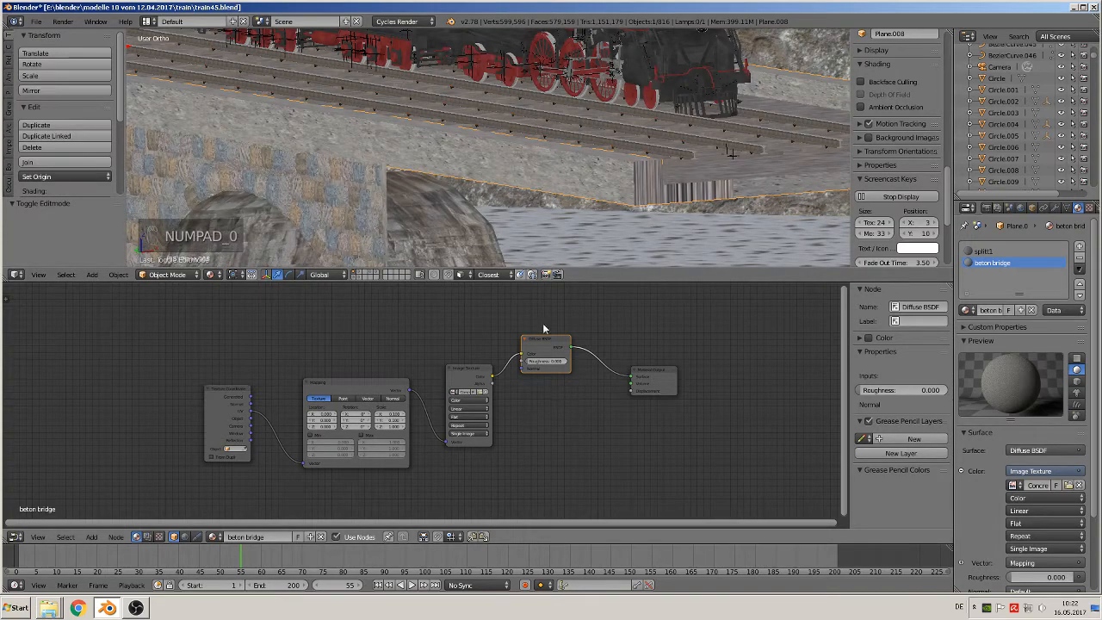
scroll(576, 200, "up", 2)
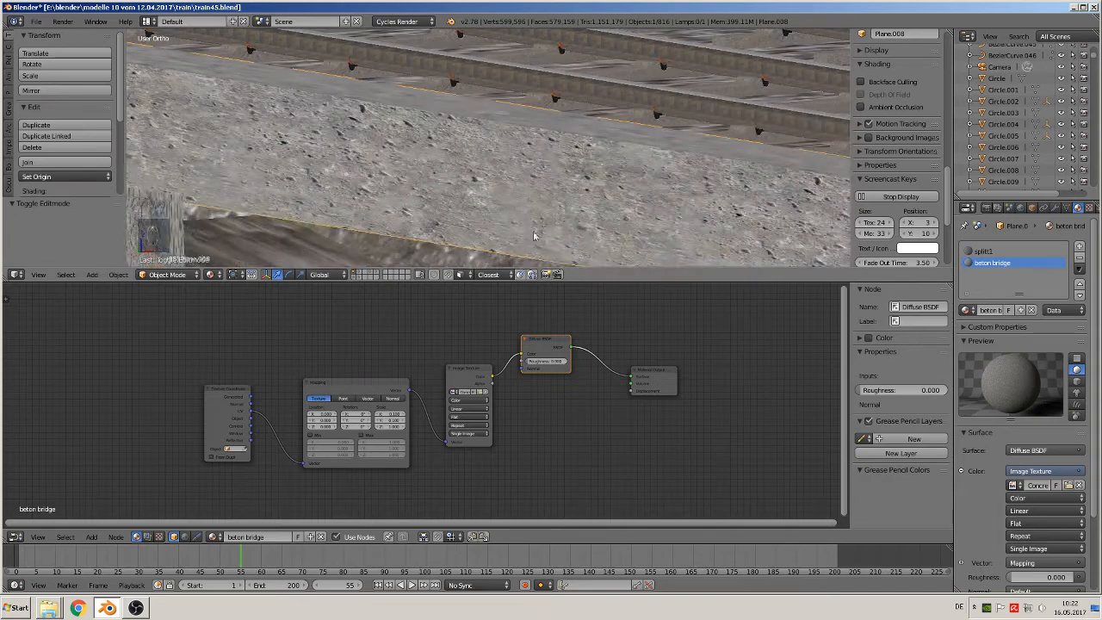
middle_click_drag(499, 231, 480, 227)
scroll(447, 221, "down", 3)
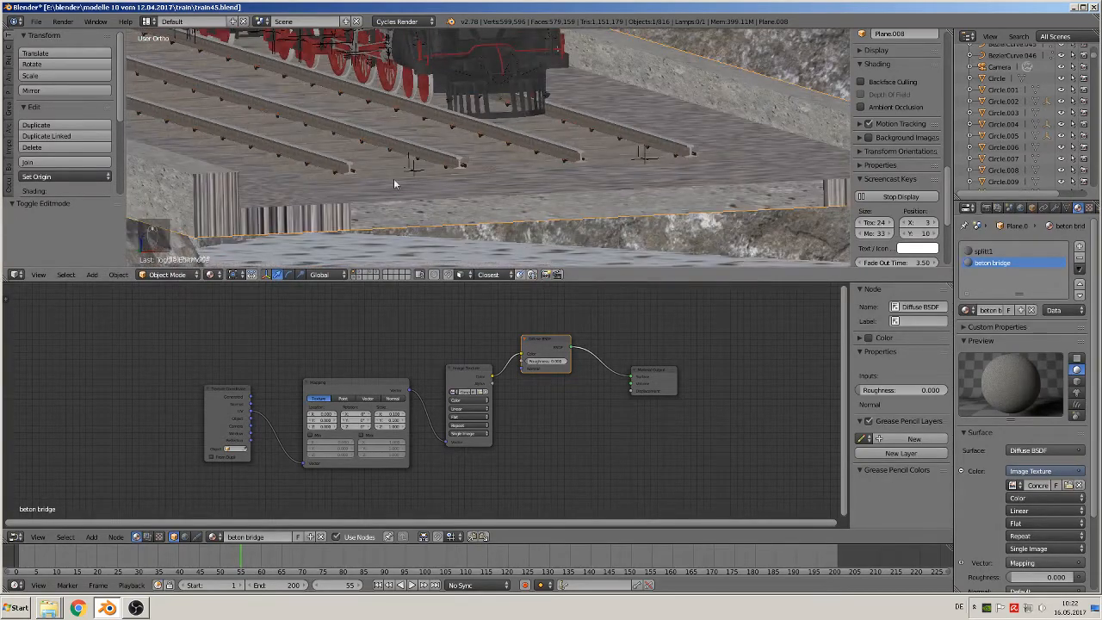
middle_click_drag(394, 183, 733, 209, "shift")
scroll(734, 209, "up", 3)
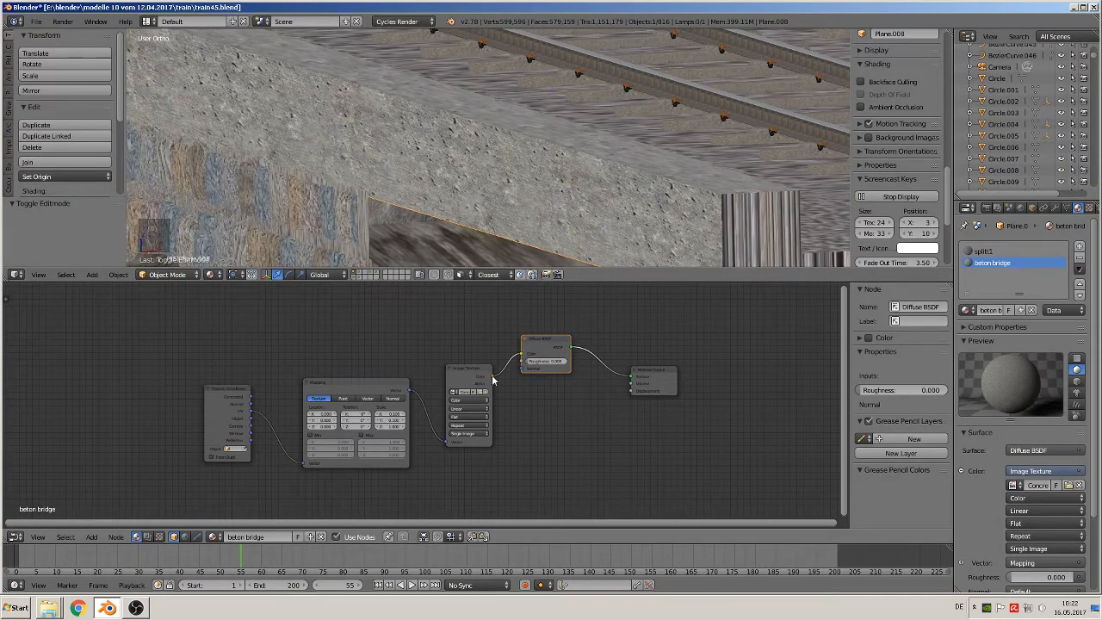
Connect the Image Texture's color to the Material Output's displacement and move the Image Texture and Diffuse BSDF apart to make room
left_click_drag(494, 379, 634, 394)
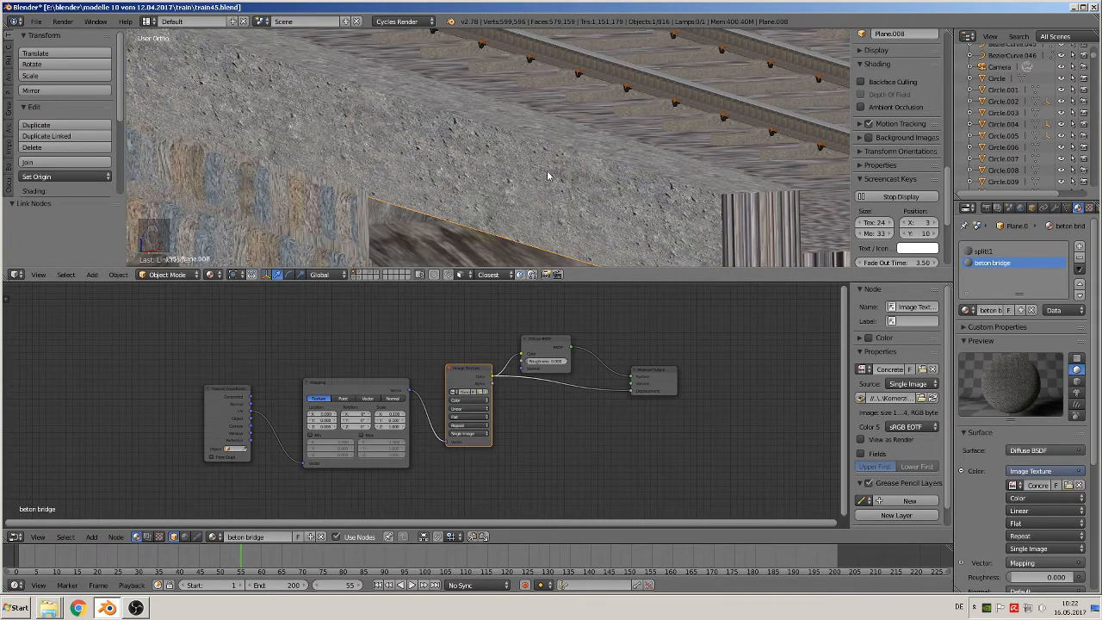
left_click_drag(477, 372, 465, 372)
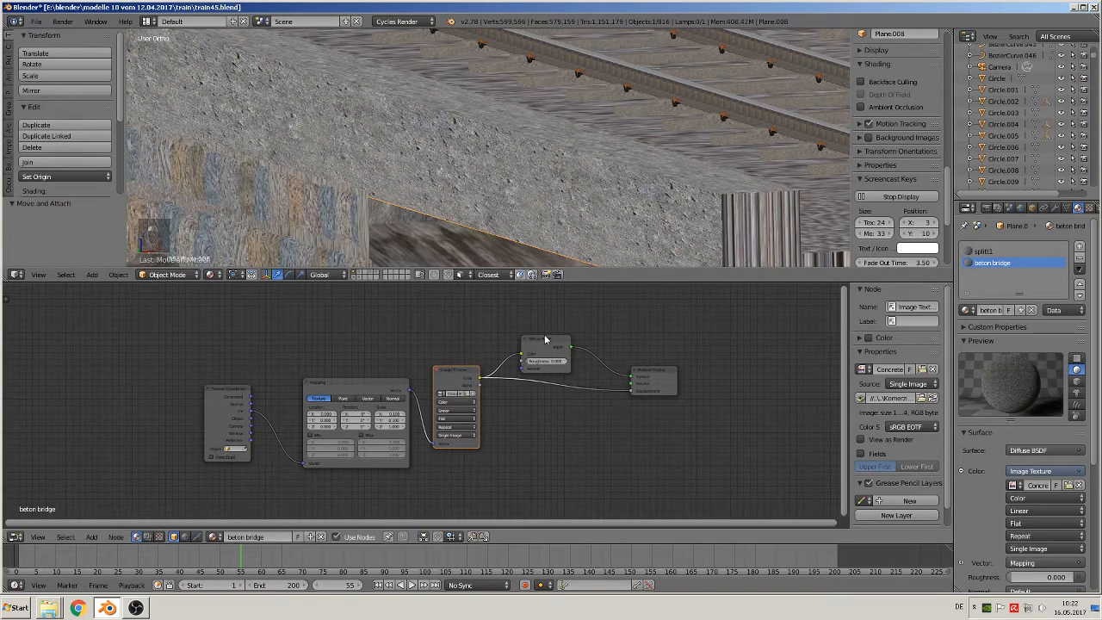
left_click_drag(546, 339, 569, 287)
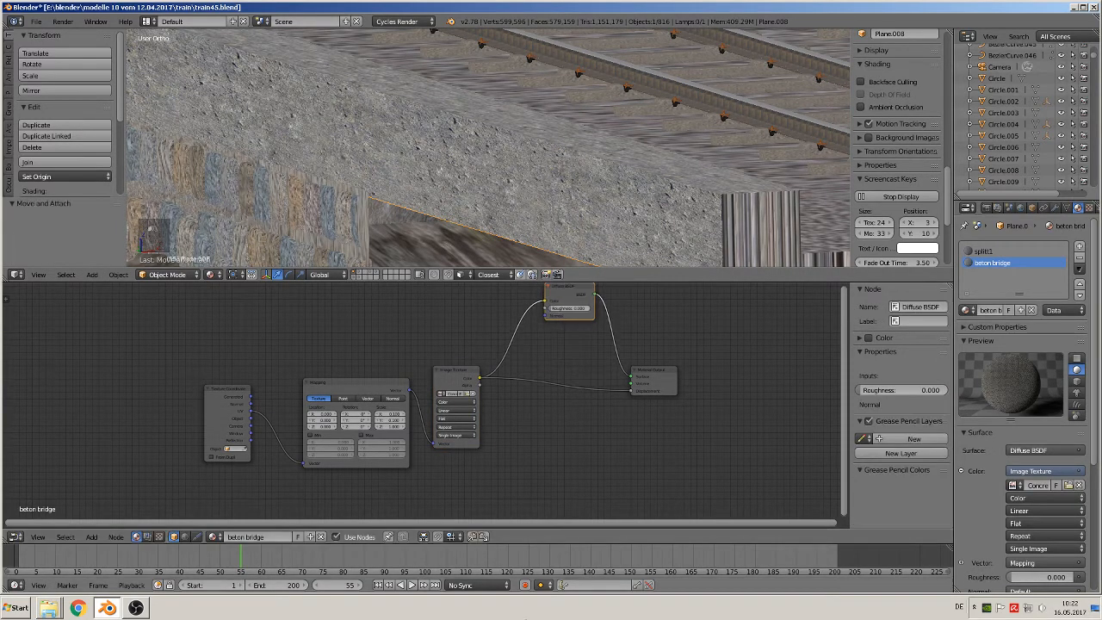
Insert a Math node into the displacement link, set to Multiply with a value of 0.500
left_click(91, 537)
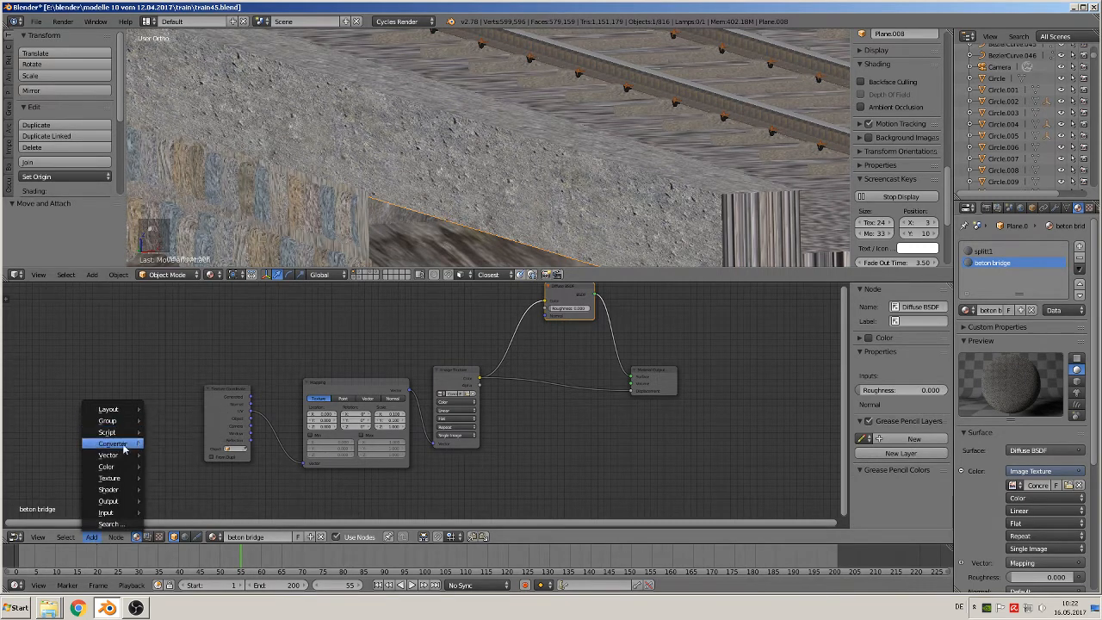
mouse_move(122, 457)
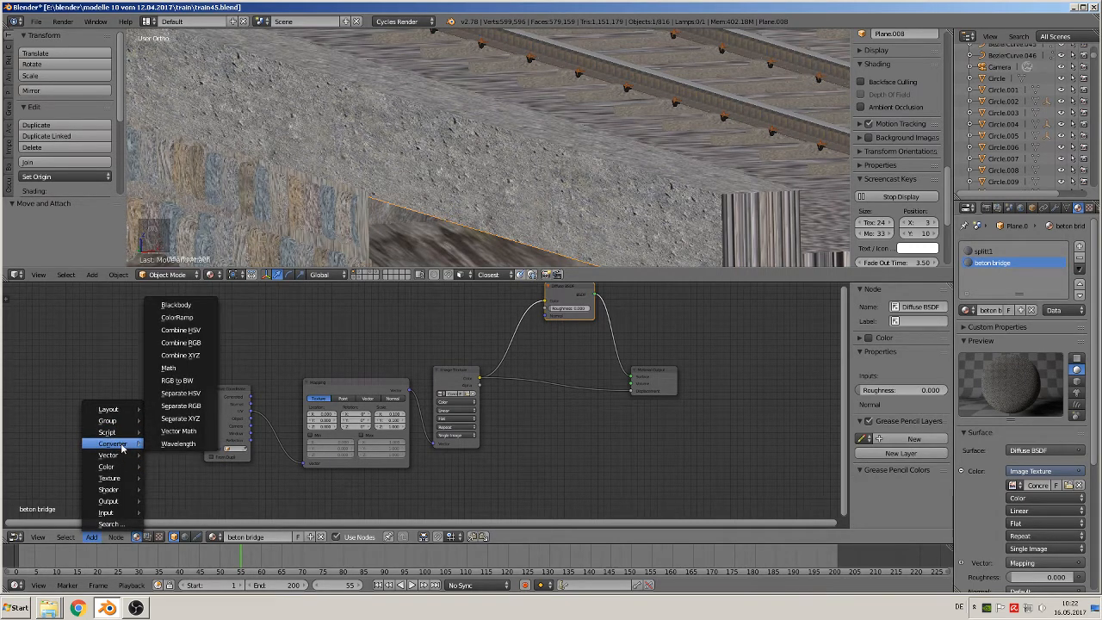
left_click(177, 368)
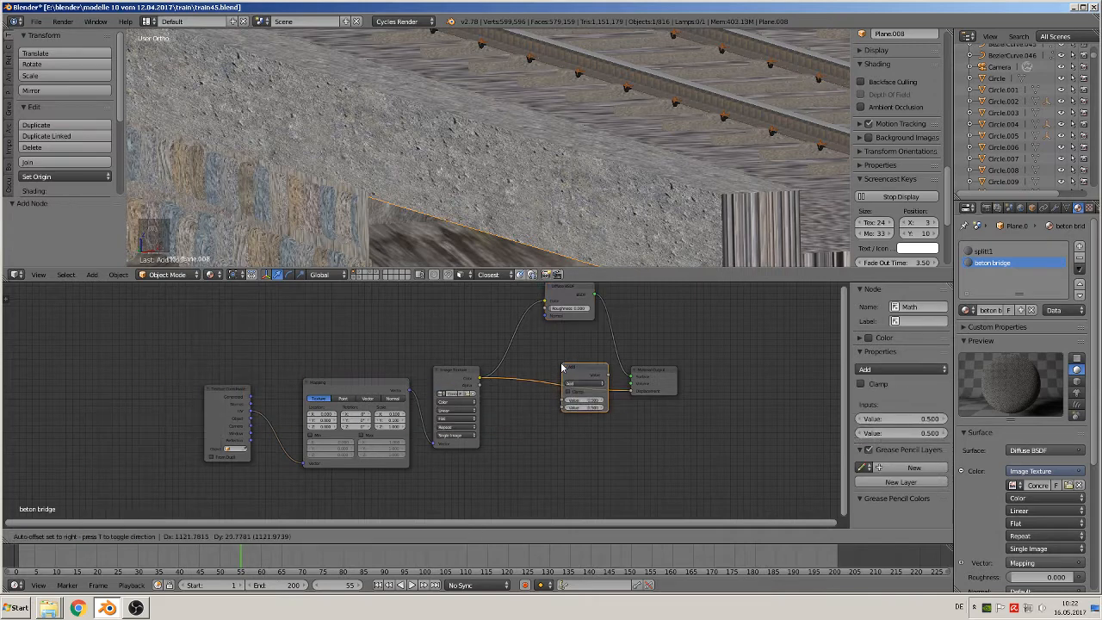
left_click(568, 371)
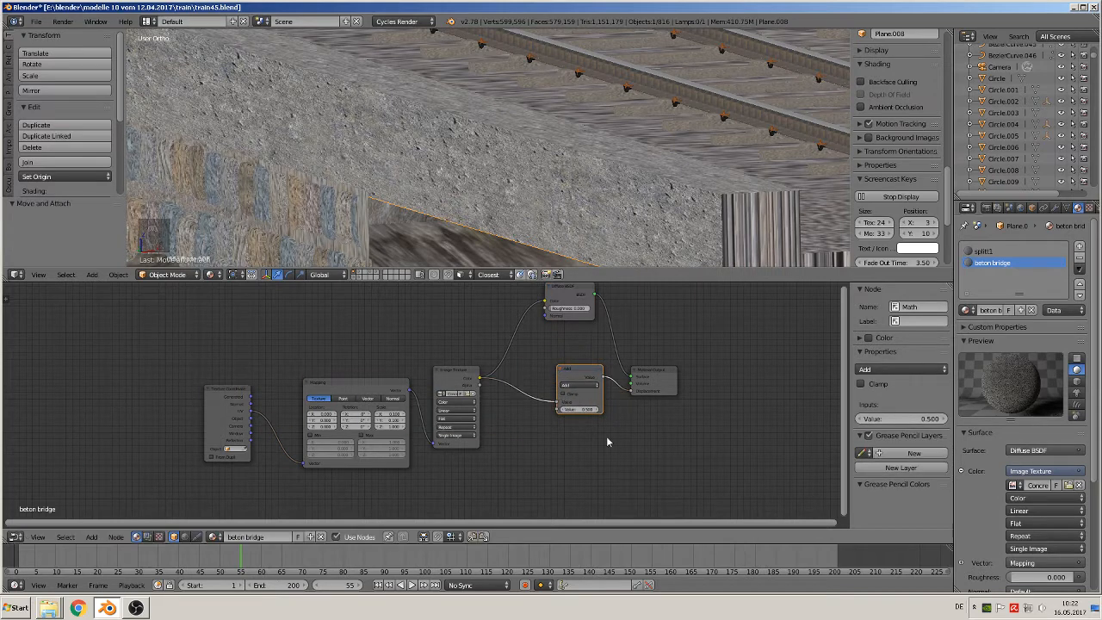
left_click(615, 385)
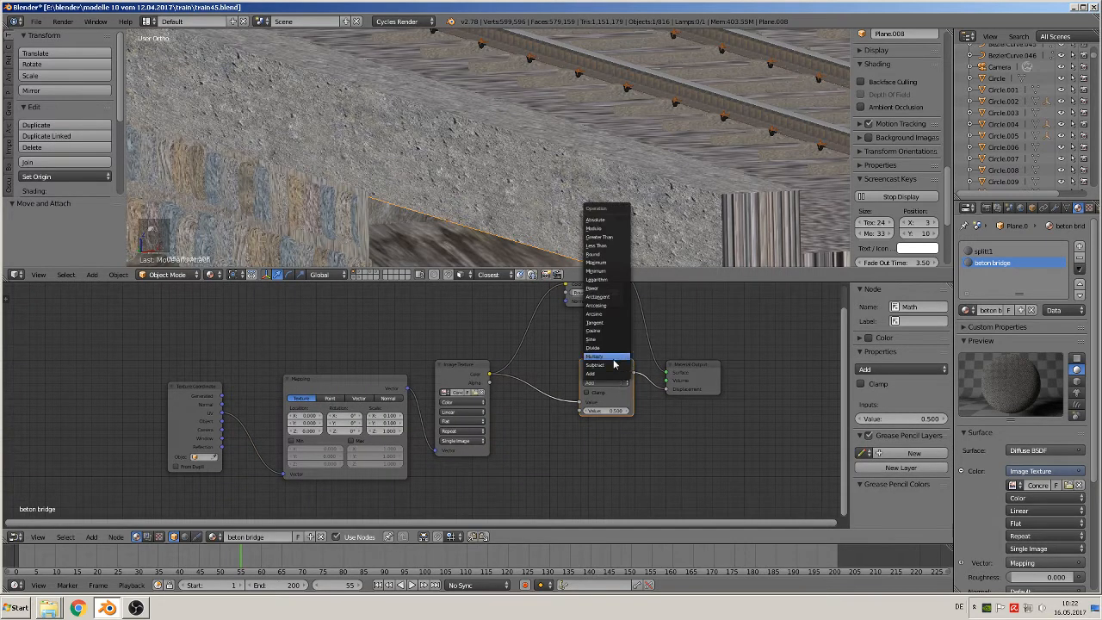
left_click(616, 356)
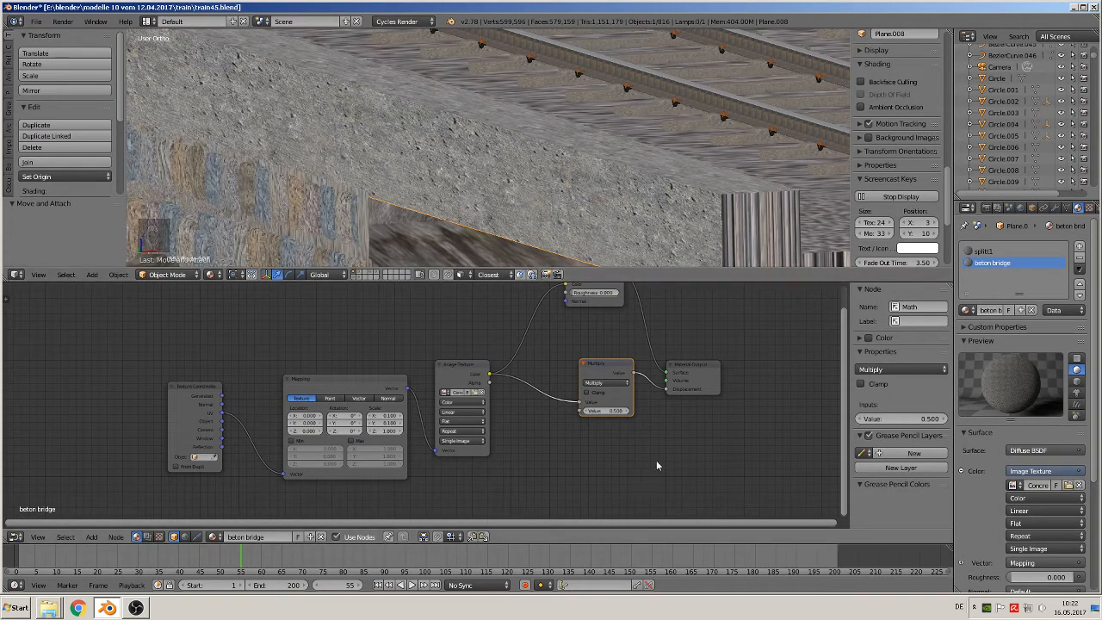
left_click(610, 411)
key("Return")
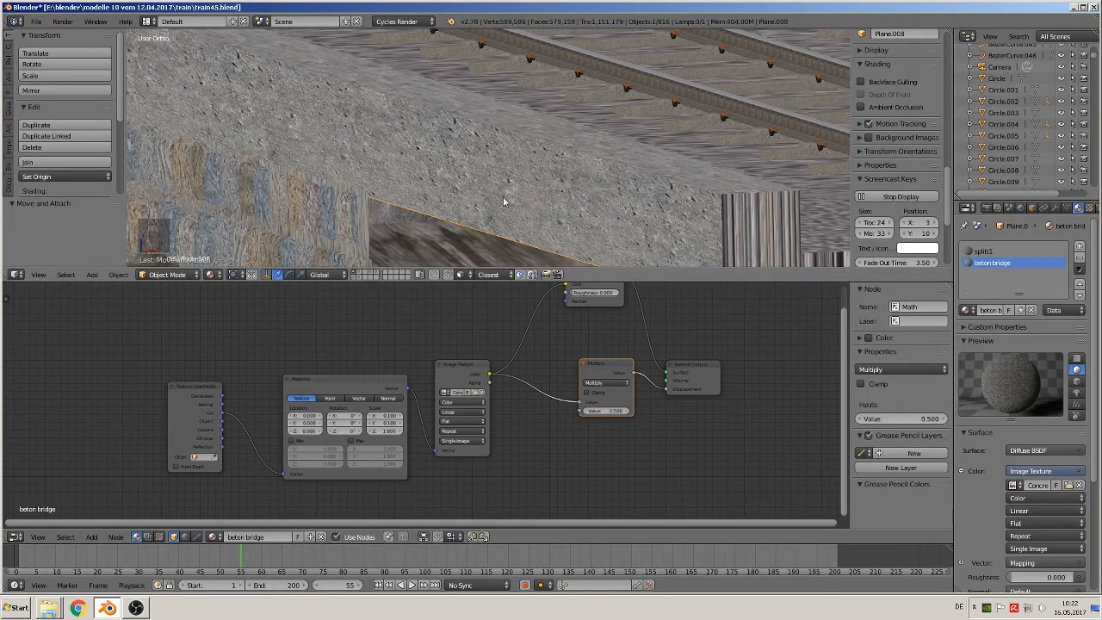
Inspect the concrete edge and stone arches through the camera and from outside, with the track bed mesh opened for editing
key("KP_0")
scroll(499, 200, "down", 1)
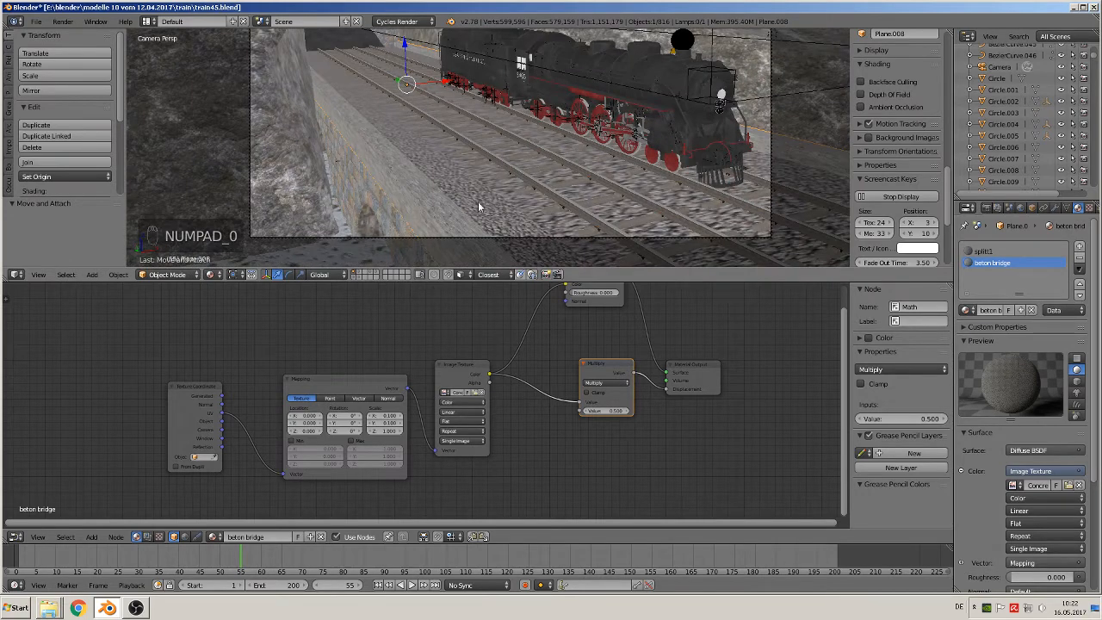
scroll(567, 154, "up", 8)
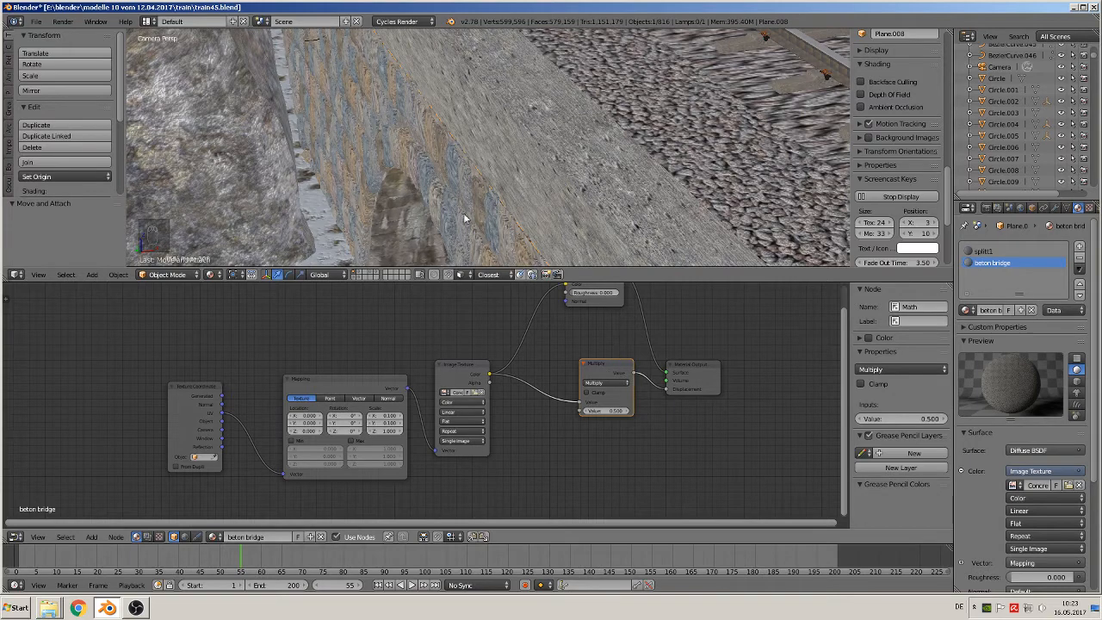
scroll(371, 140, "down", 3)
scroll(466, 163, "down", 3)
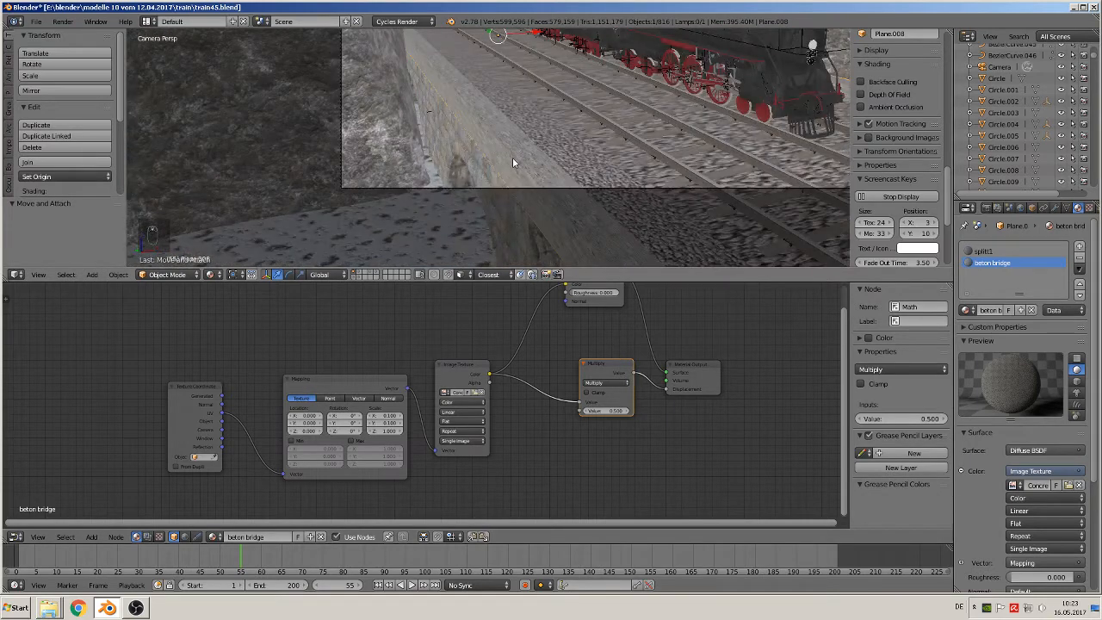
key("Tab")
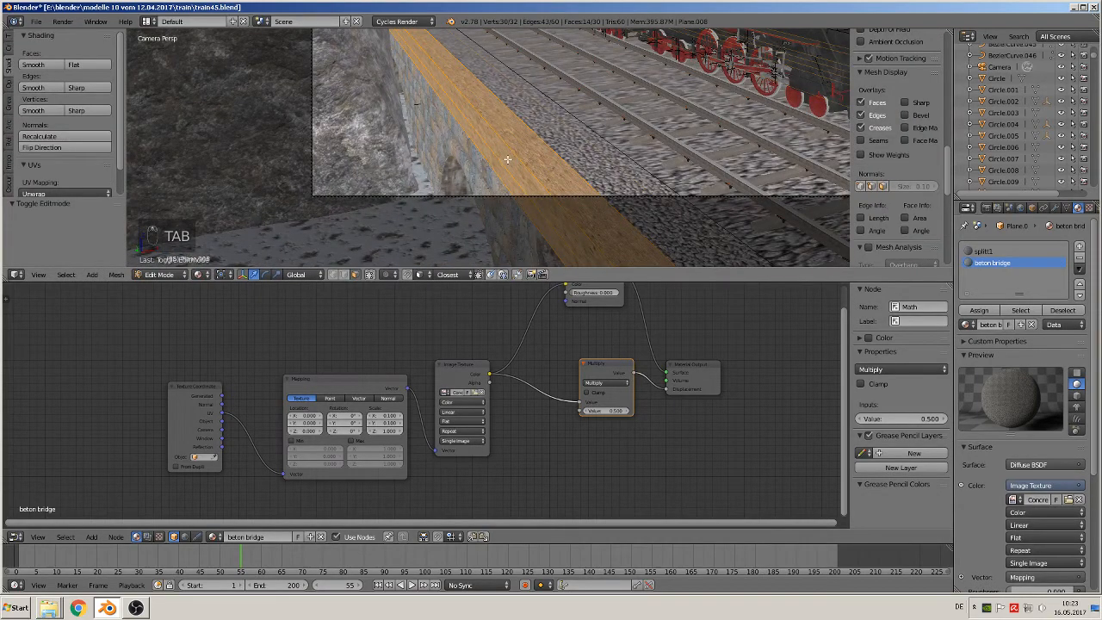
key("KP_0")
scroll(516, 168, "up", 6)
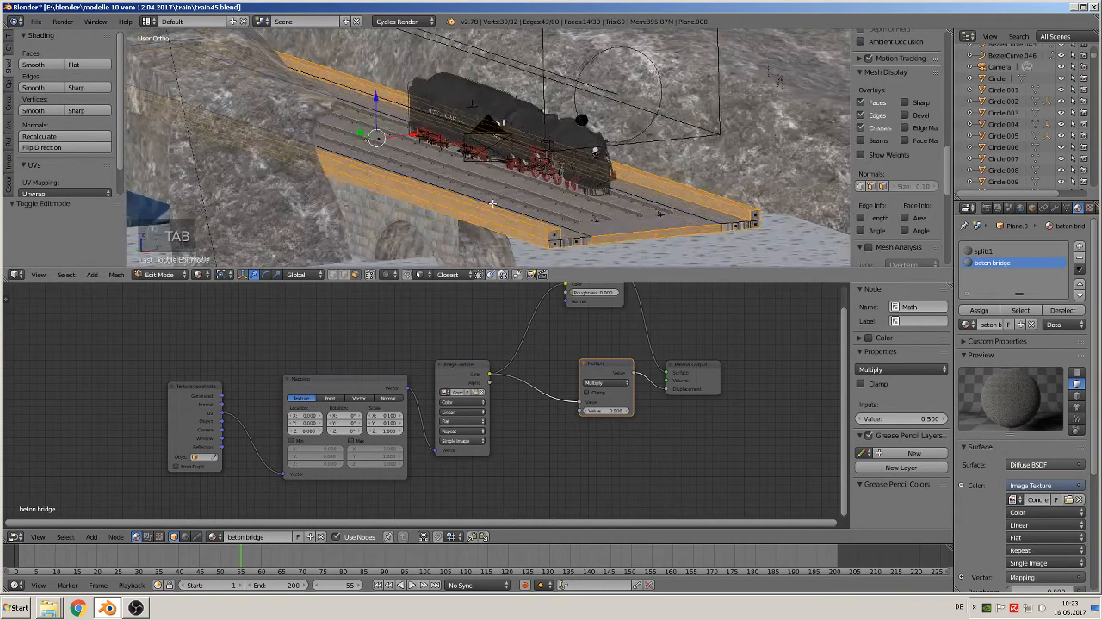
key("KP_0")
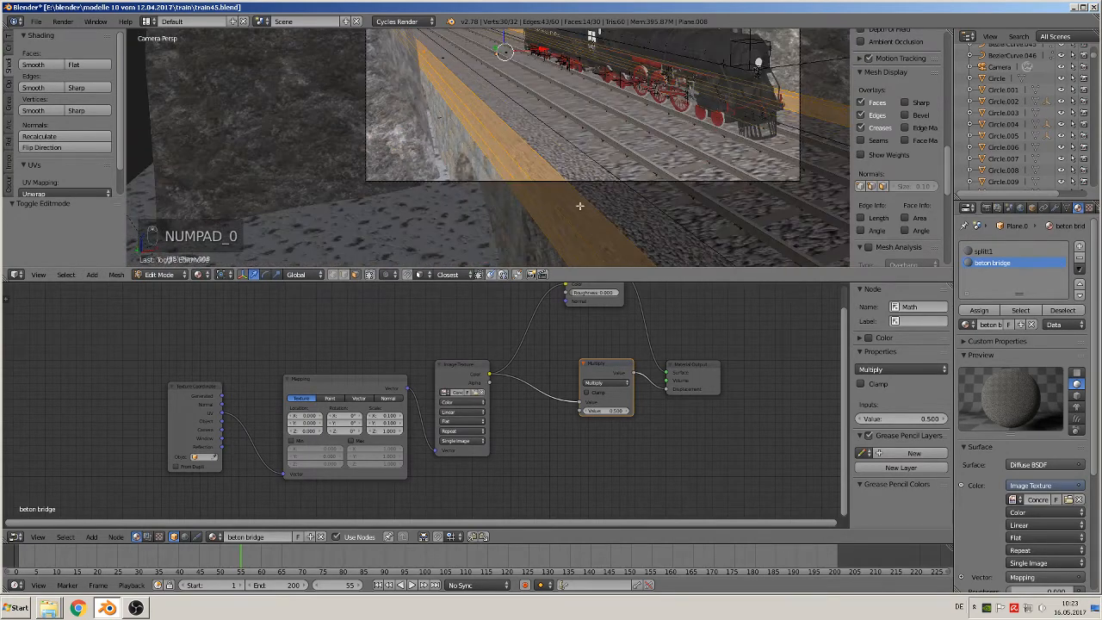
key("Tab")
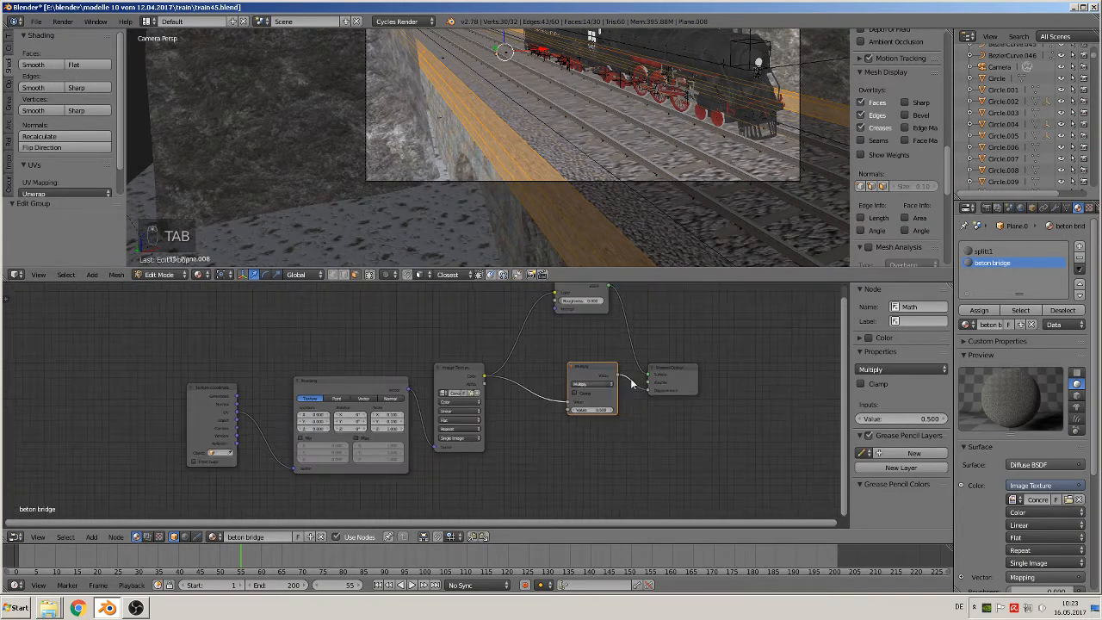
Move the Material Output away and insert a Mix Shader between the Diffuse BSDF and the Material Output's surface
scroll(637, 385, "down", 1)
left_click_drag(638, 373, 733, 385)
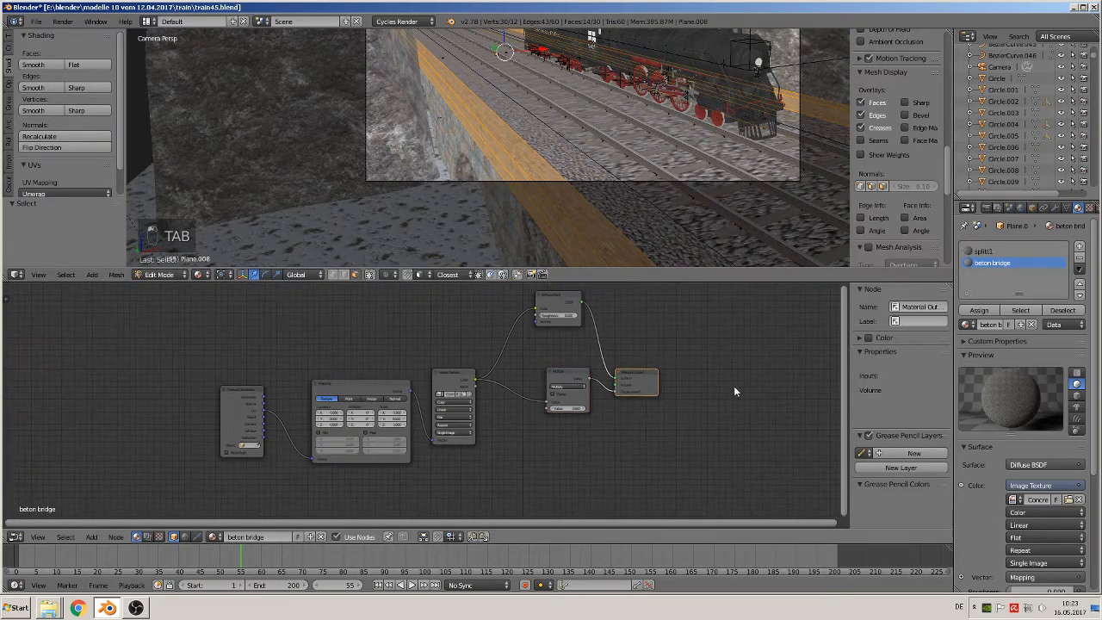
middle_click_drag(592, 334, 408, 385)
left_click(84, 536)
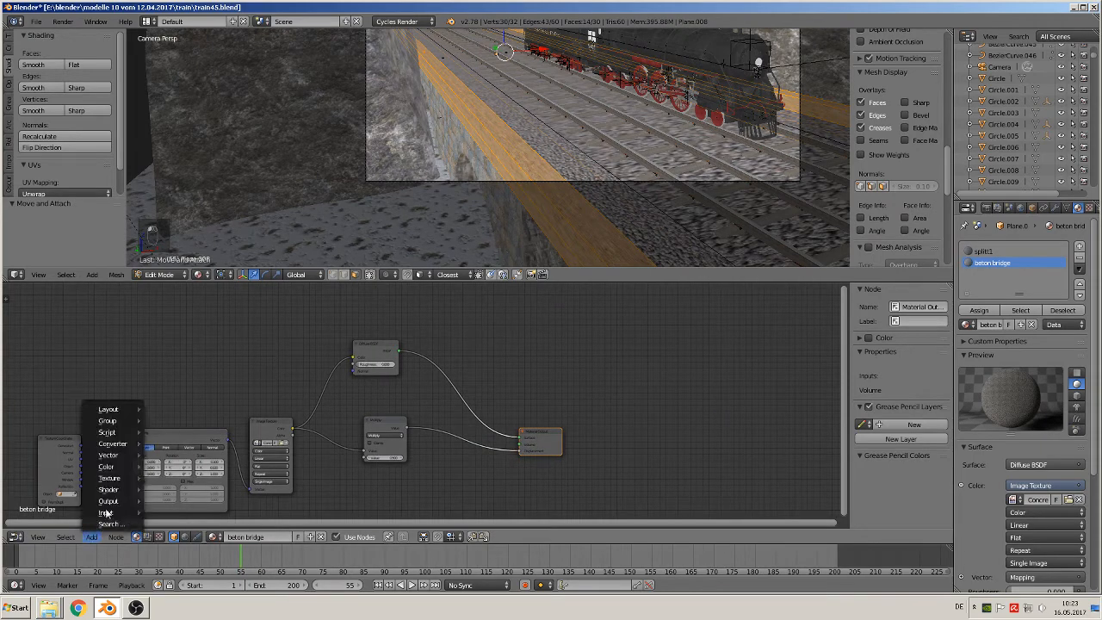
mouse_move(109, 488)
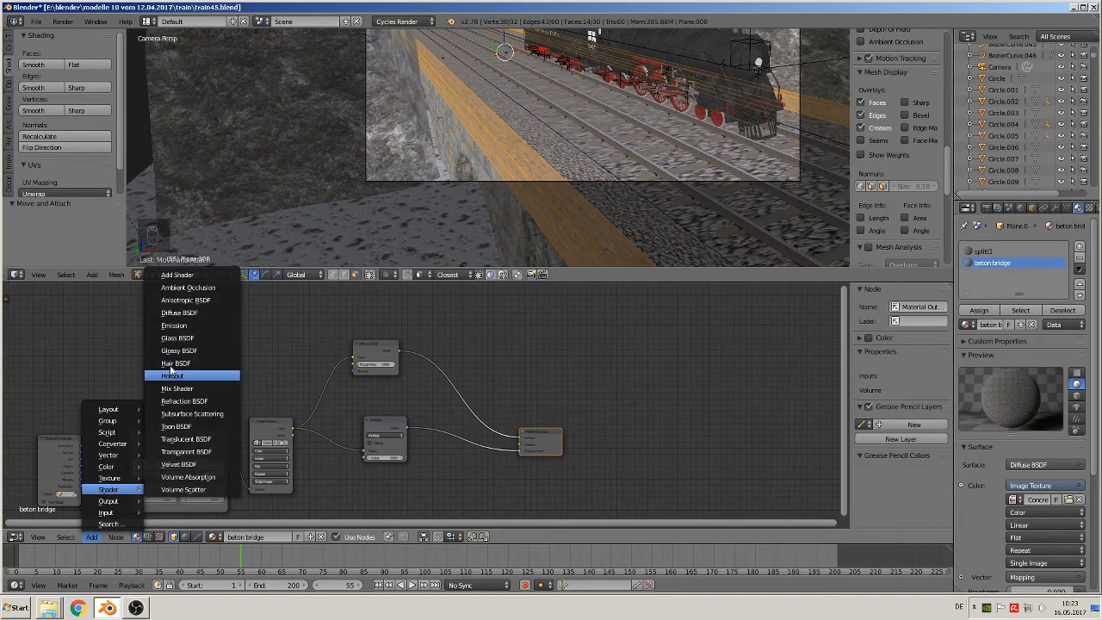
left_click(191, 388)
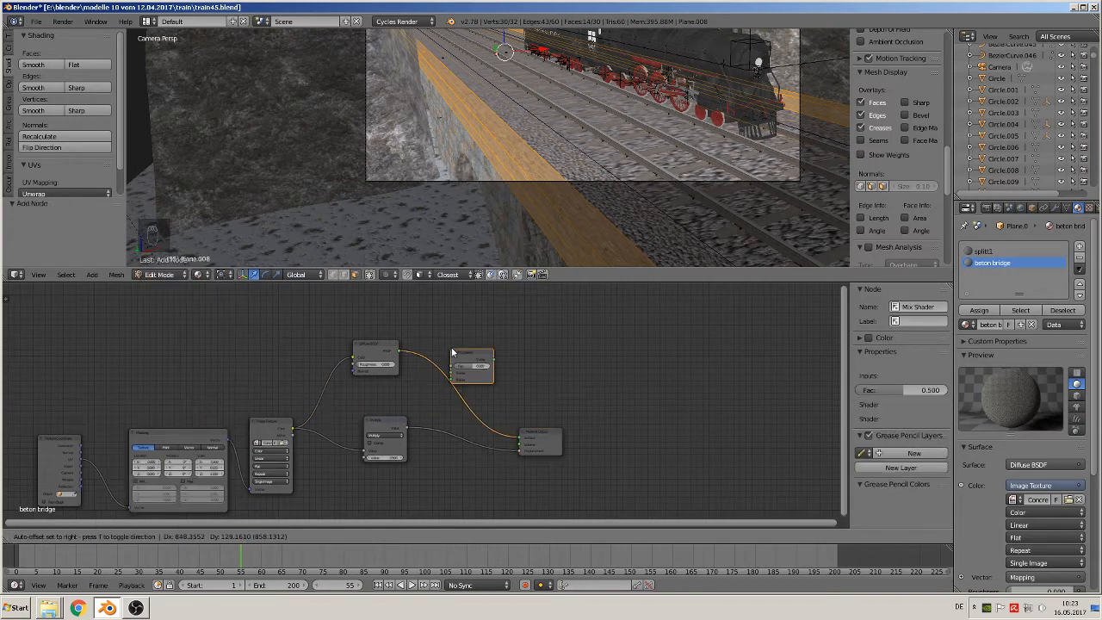
left_click(495, 354)
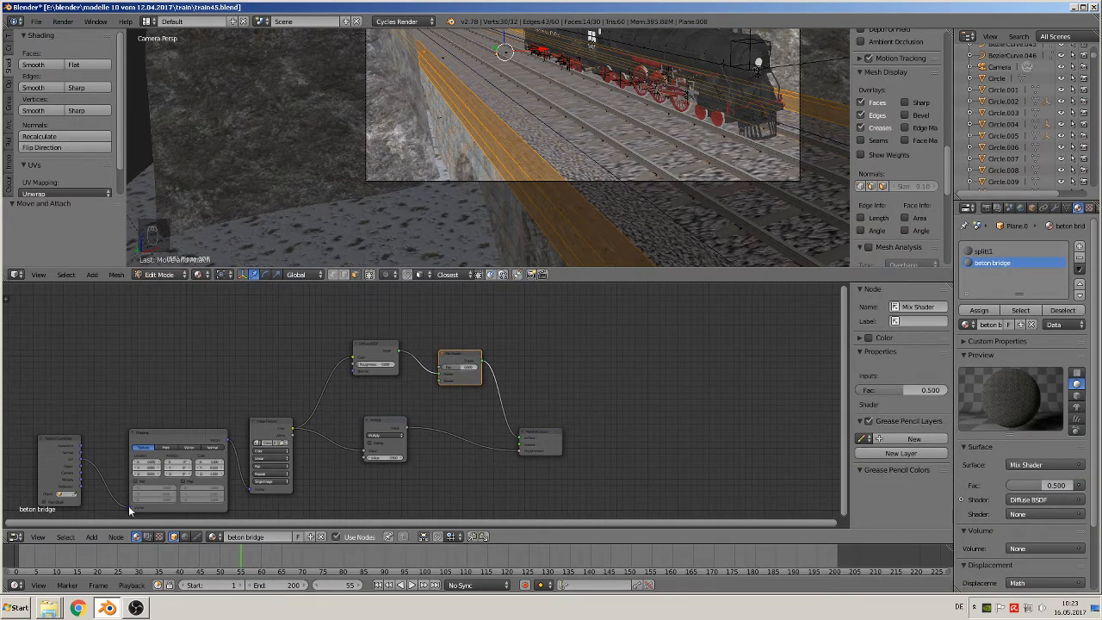
Add a Glossy BSDF with roughness 0.683 above the lowered Multiply node and connect it to the Mix Shader's second shader input
left_click(91, 537)
mouse_move(115, 490)
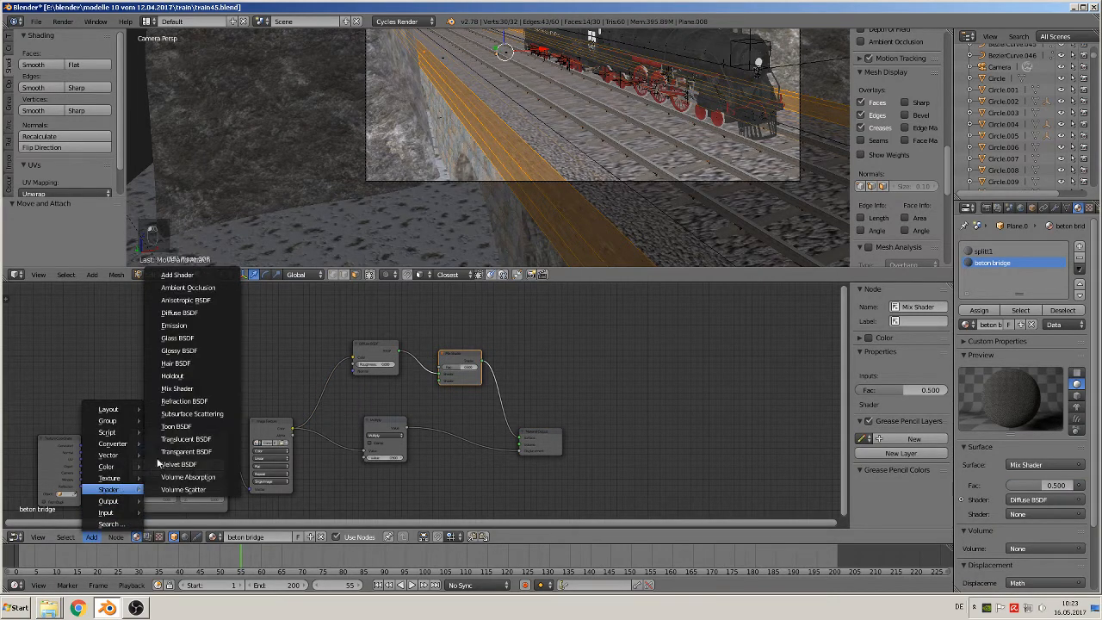
left_click(187, 350)
left_click(354, 377)
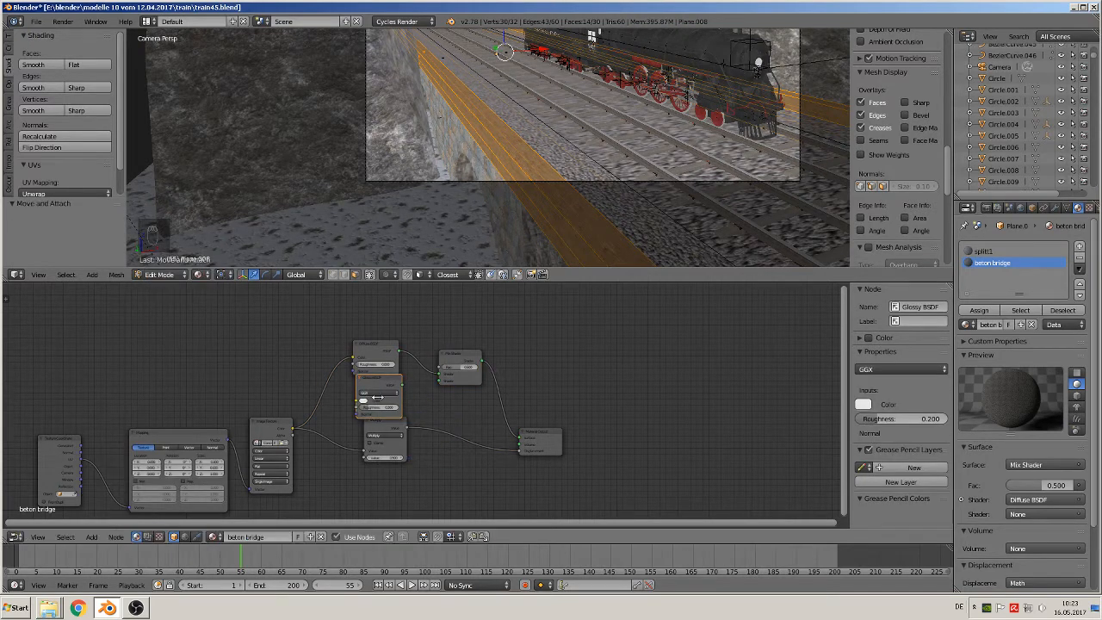
left_click_drag(394, 436, 378, 461)
left_click_drag(375, 408, 382, 407)
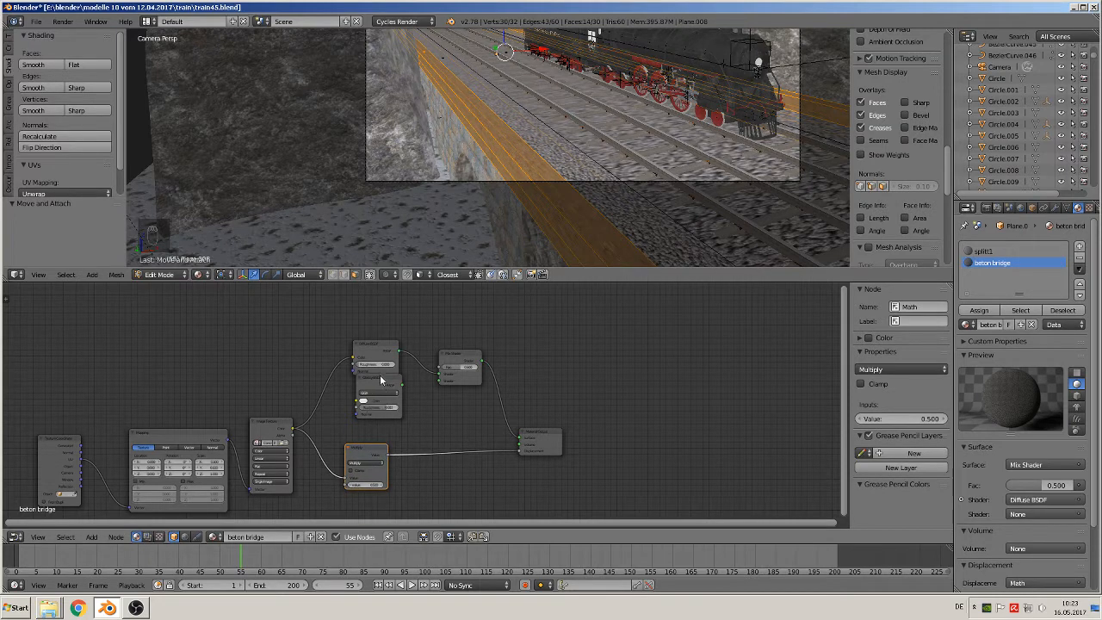
left_click_drag(379, 374, 439, 382)
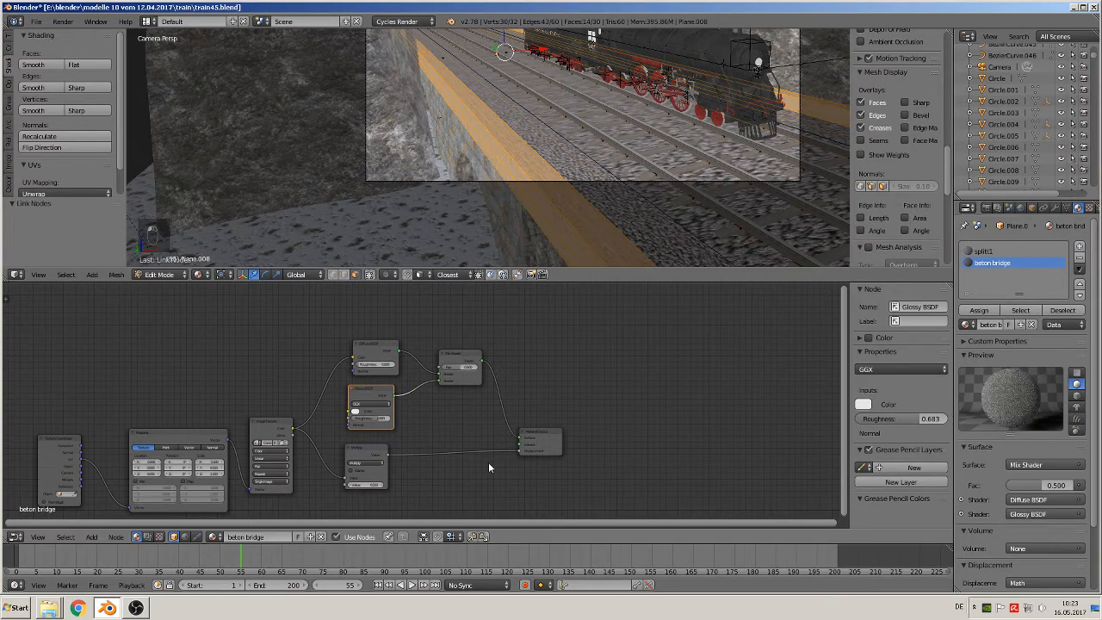
Set the Multiply node's value to 0.003, check the concrete edge up close, and leave mesh editing of the track bed
scroll(557, 214, "up", 8)
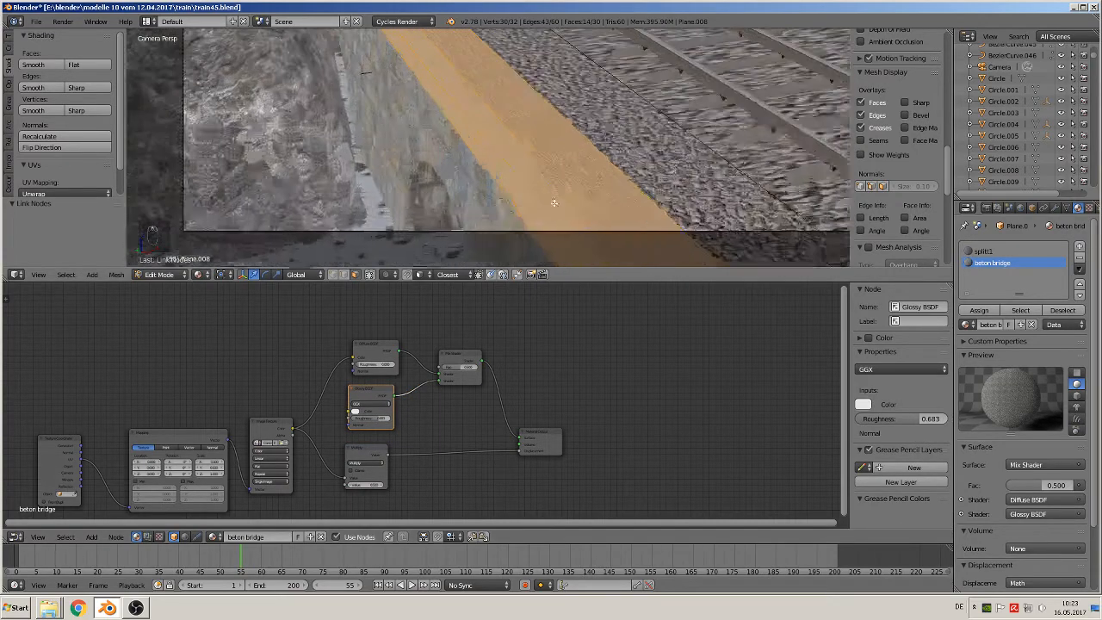
scroll(577, 225, "up", 2)
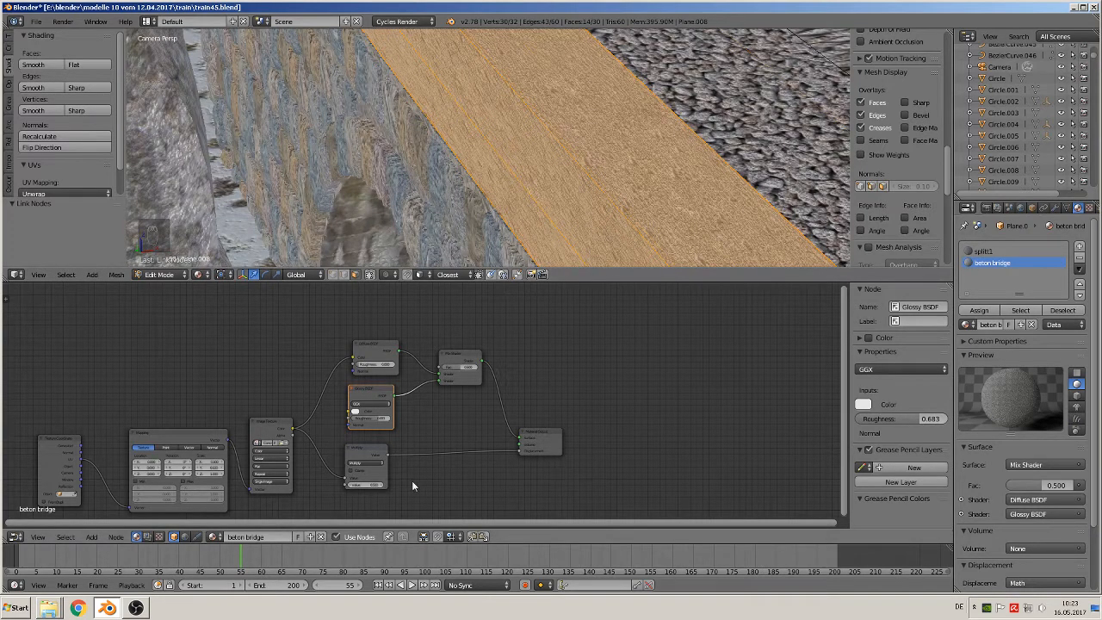
scroll(403, 492, "up", 2)
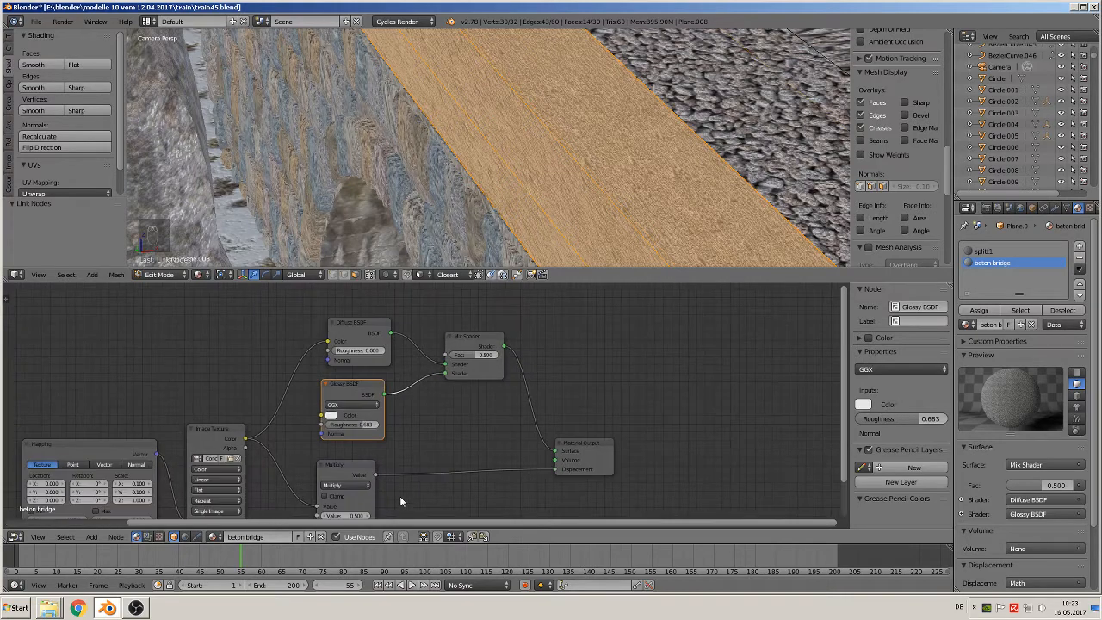
middle_click_drag(423, 445, 513, 360)
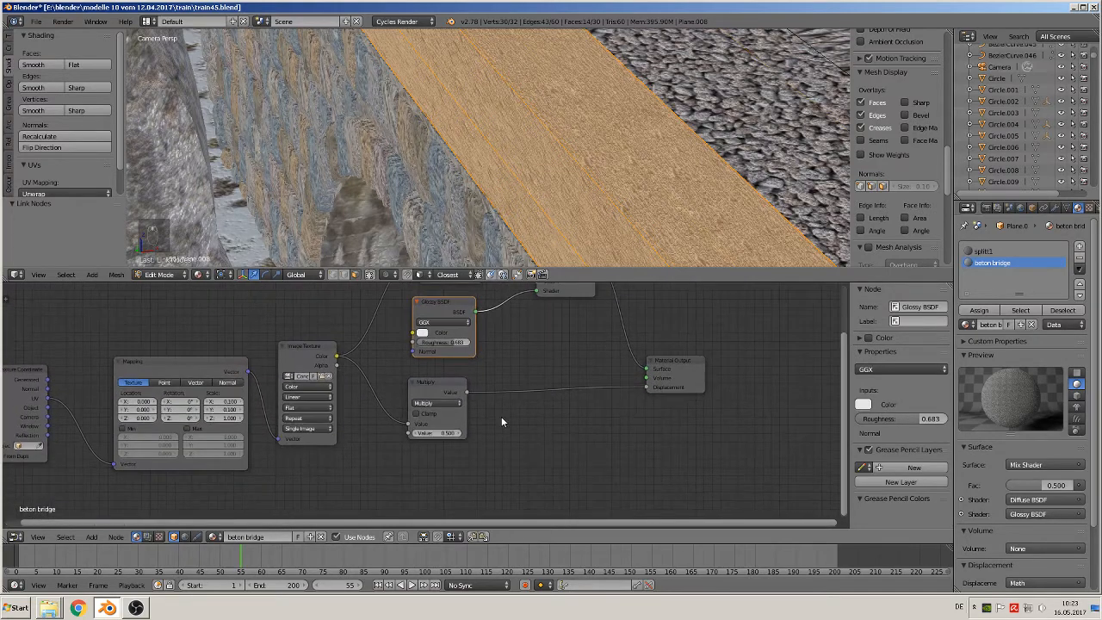
scroll(499, 419, "up", 4)
left_click(445, 447)
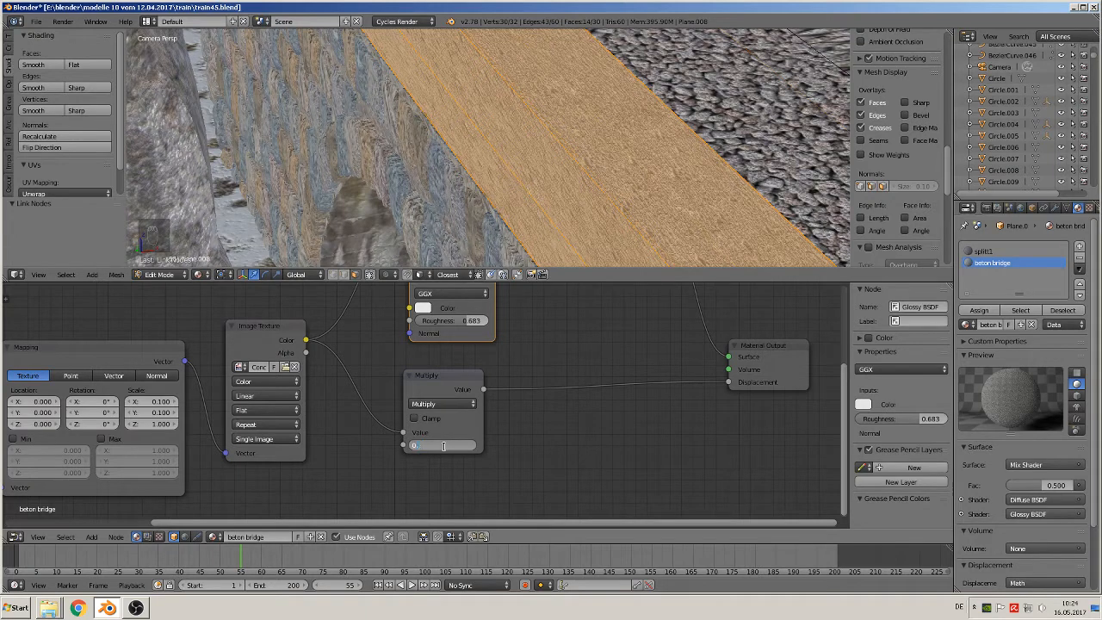
type("0.00")
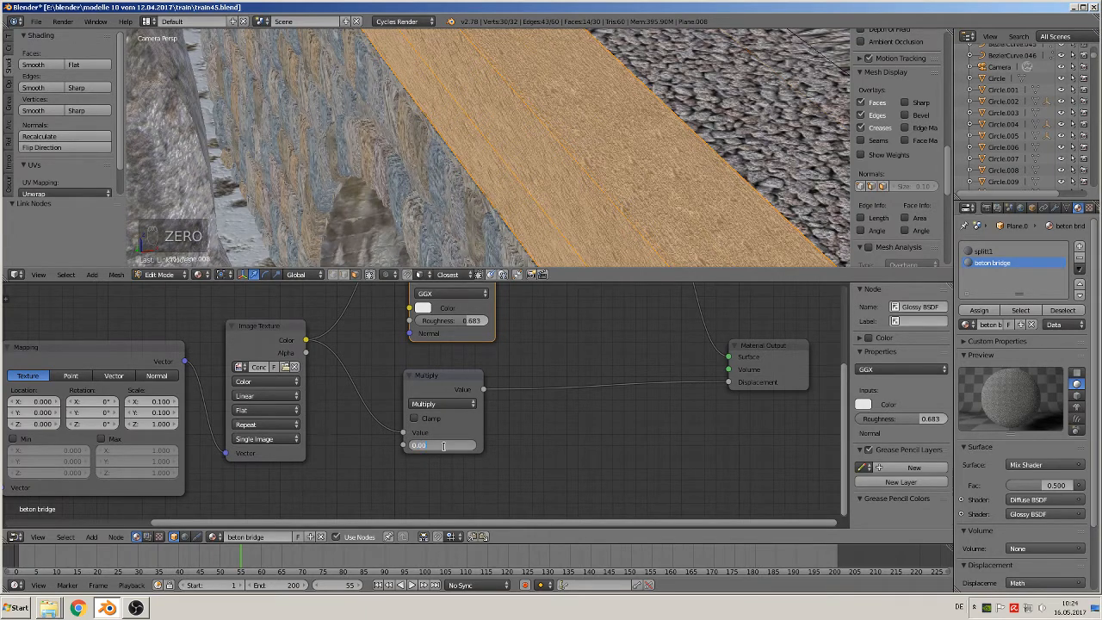
type("3")
key("Return")
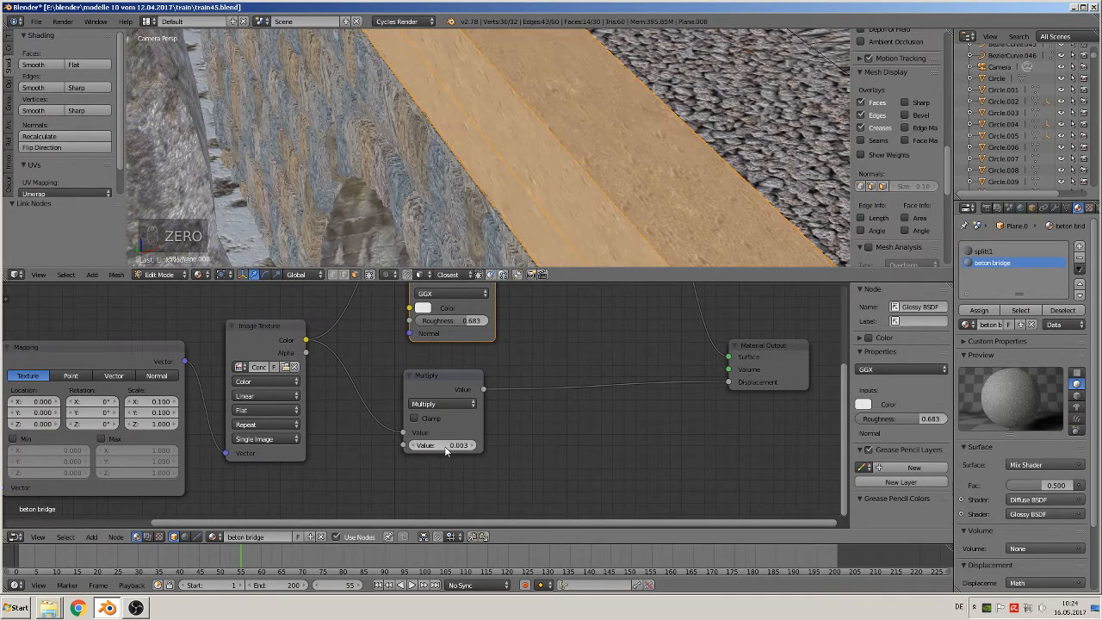
scroll(454, 229, "up", 4)
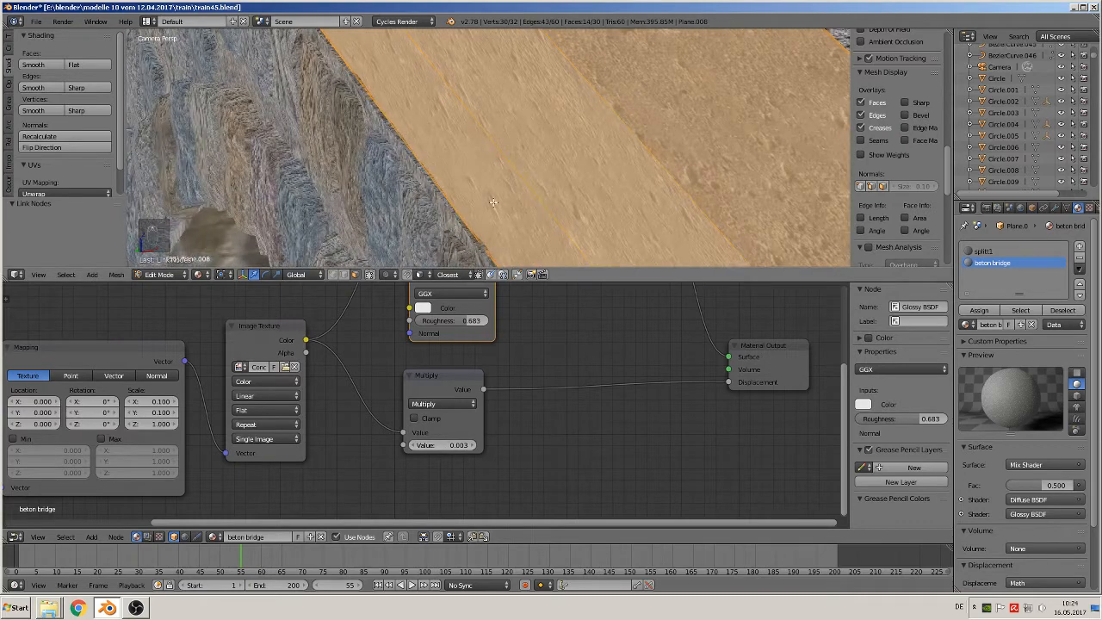
scroll(493, 203, "down", 5)
key("Tab")
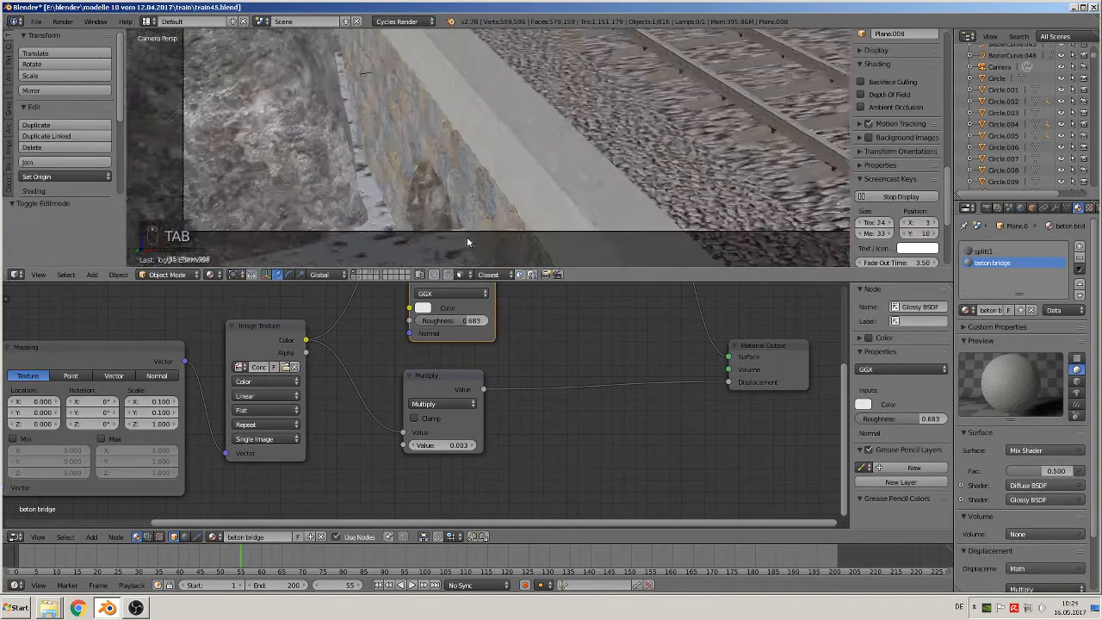
Connect the Image Texture's color to the Mix Shader's Fac input and check the result on the concrete edge
scroll(469, 188, "down", 2)
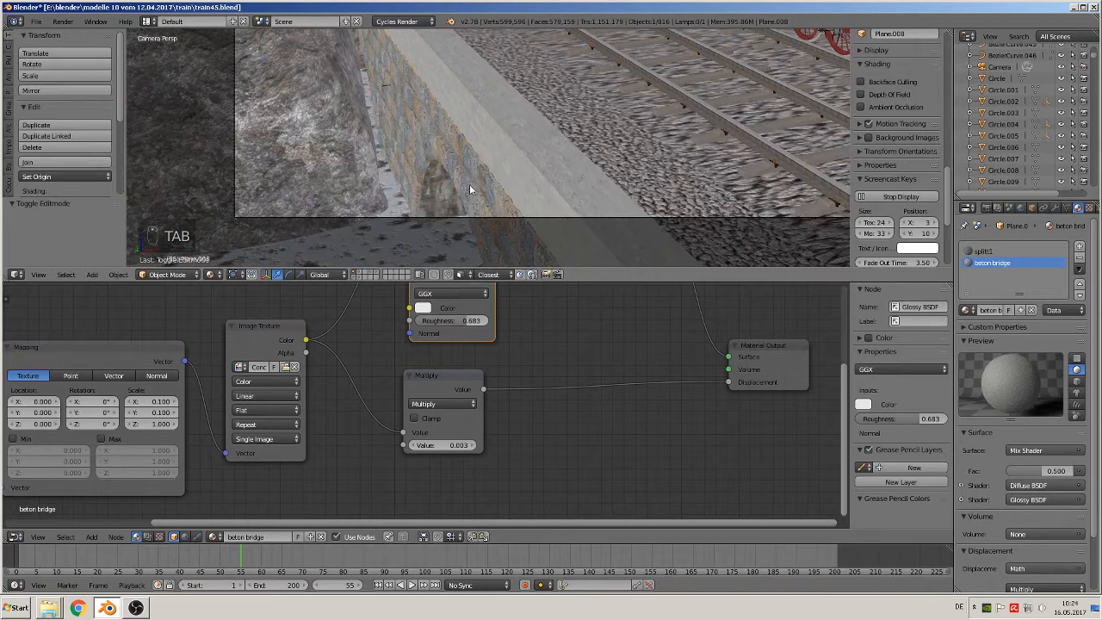
scroll(469, 185, "down", 2)
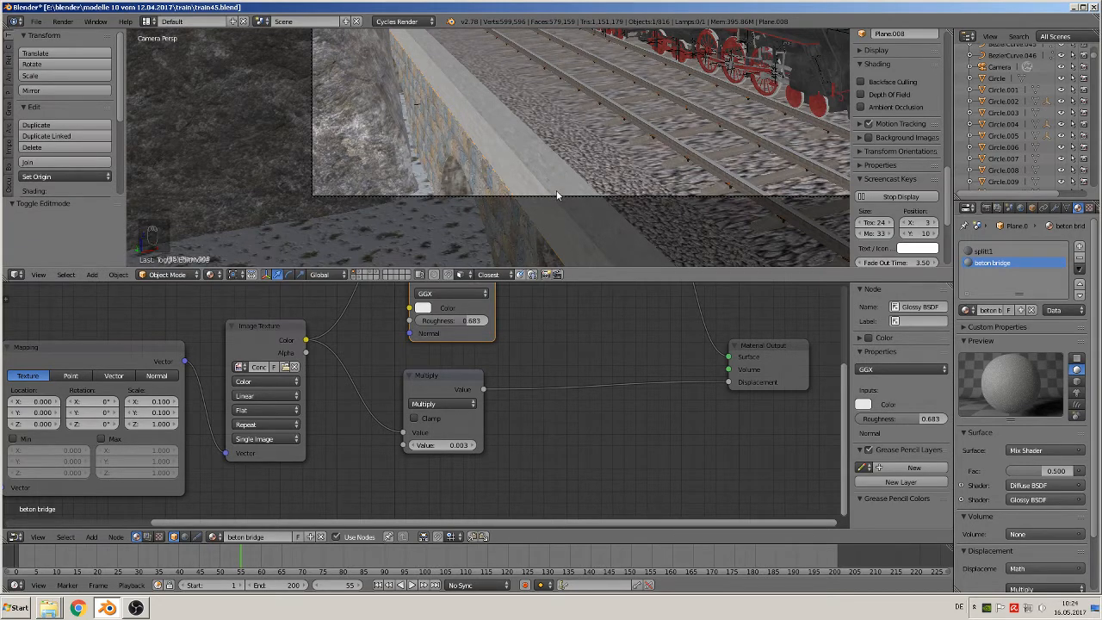
scroll(599, 414, "down", 5)
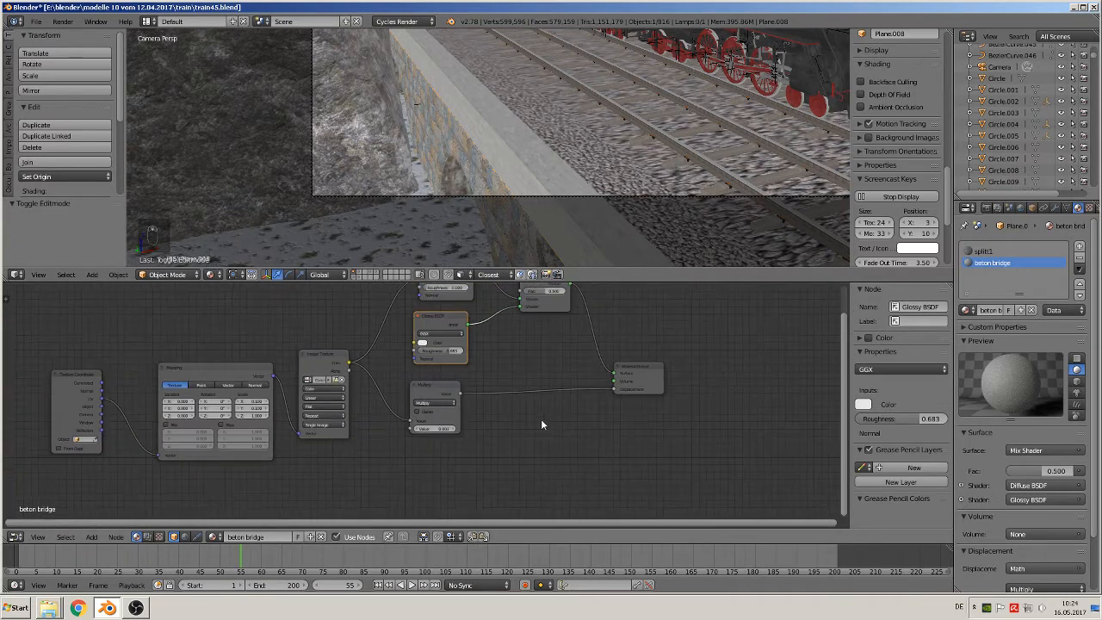
scroll(536, 420, "down", 2)
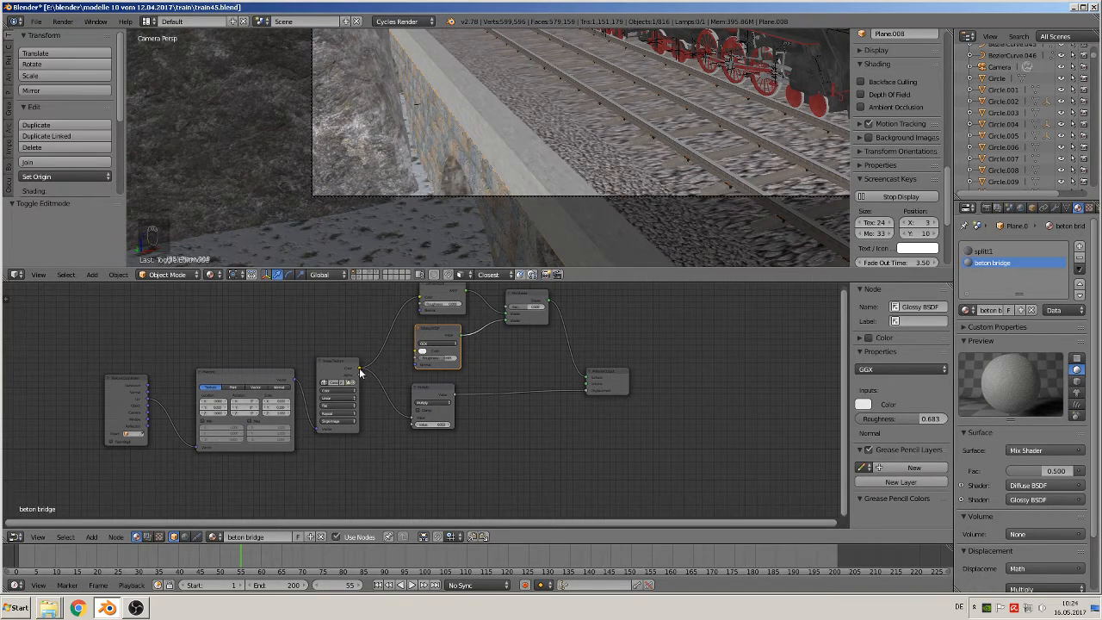
left_click_drag(359, 368, 526, 301)
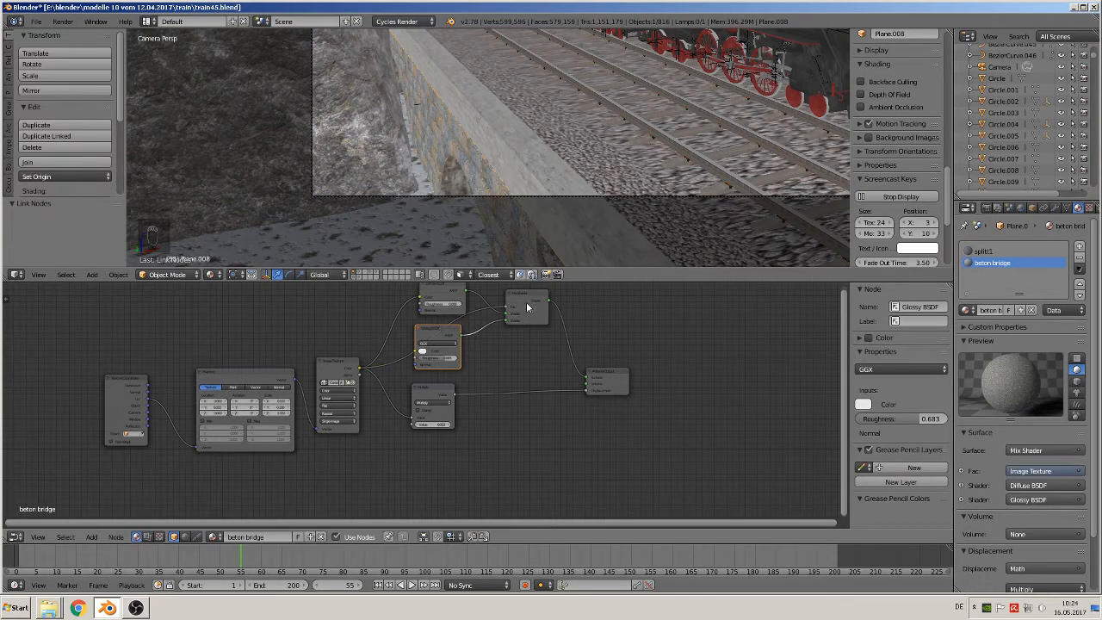
scroll(539, 201, "up", 3)
scroll(540, 205, "up", 2)
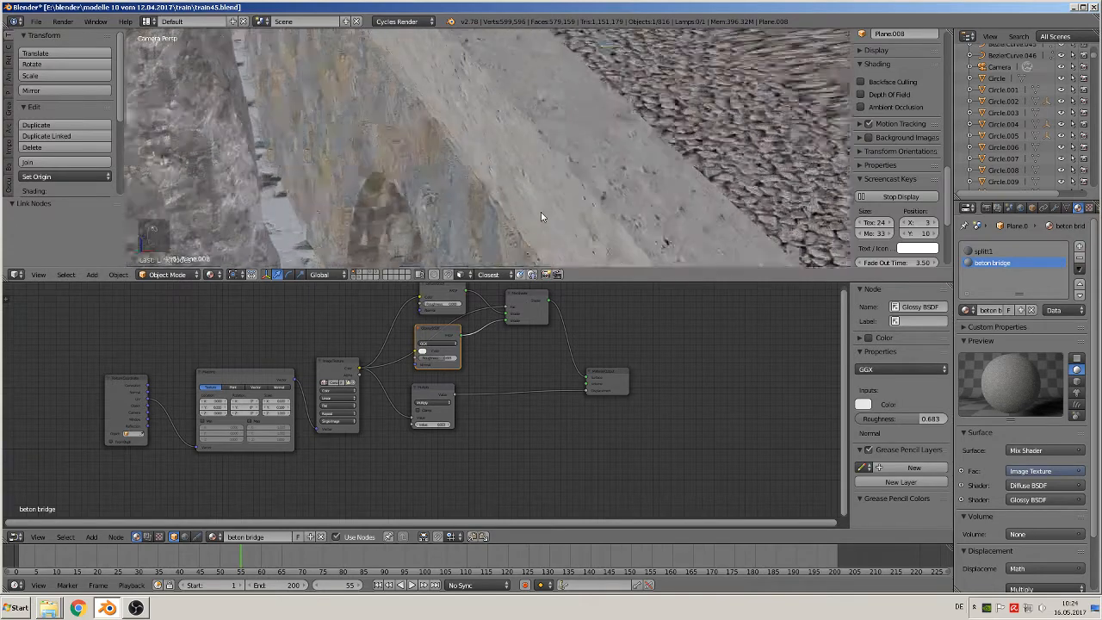
scroll(541, 215, "down", 5)
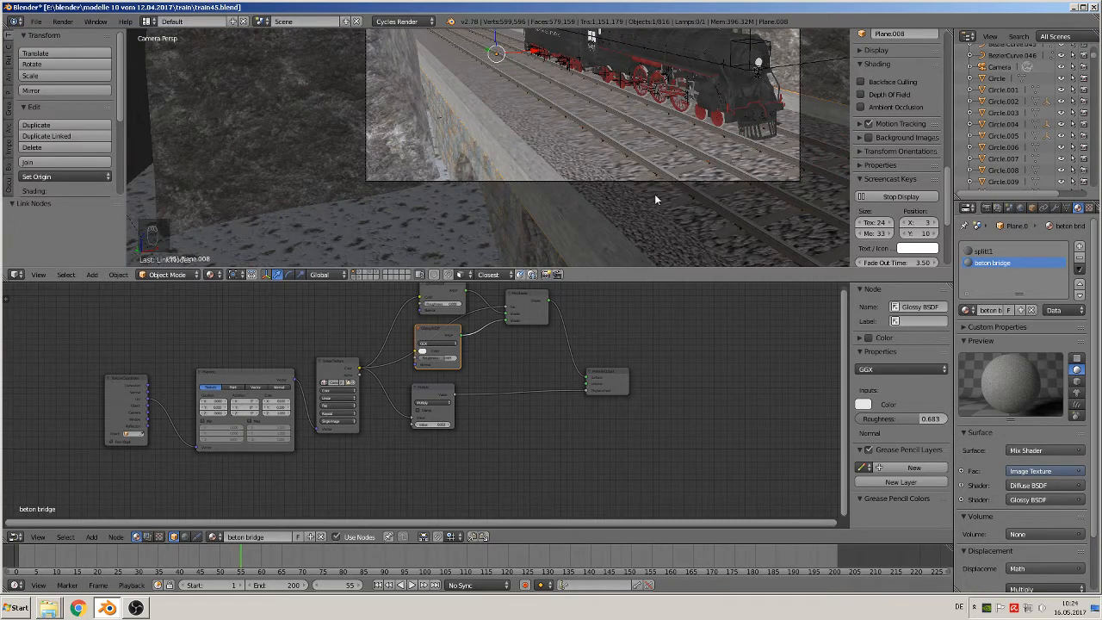
Add a third material slot to the track bed with a new material named "snow 123"
left_click(1080, 249)
left_click(991, 311)
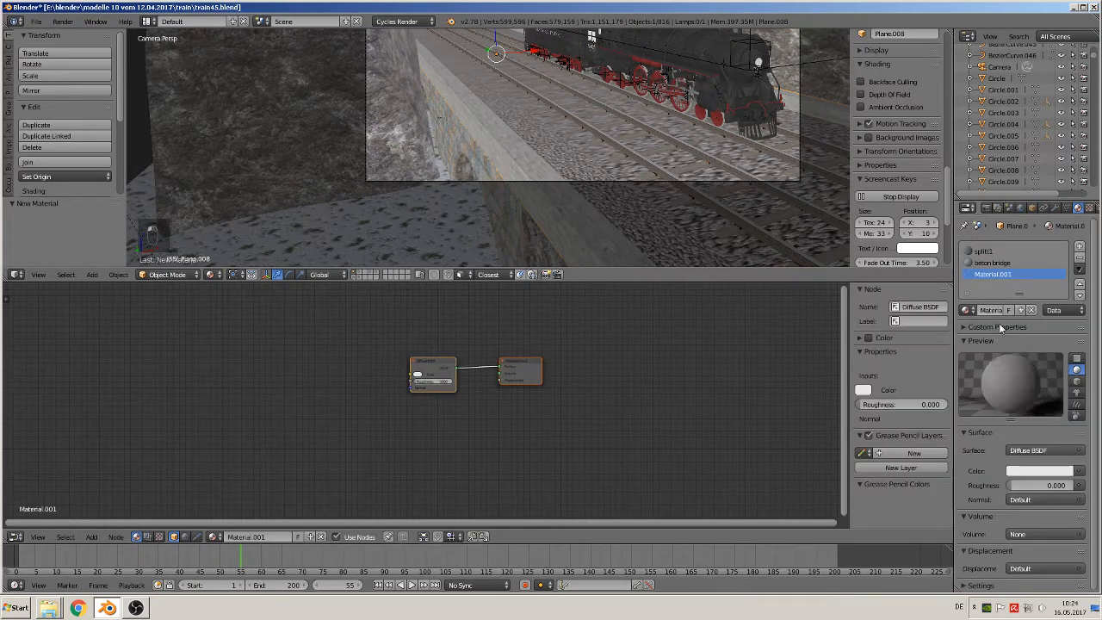
double_click(987, 312)
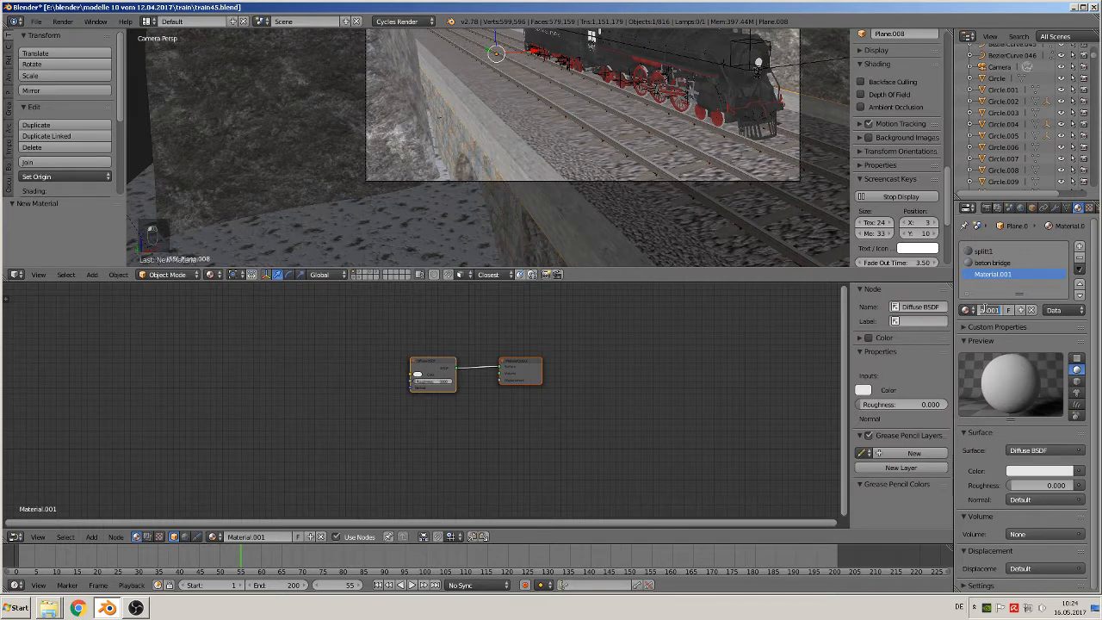
key("BackSpace")
key("Return")
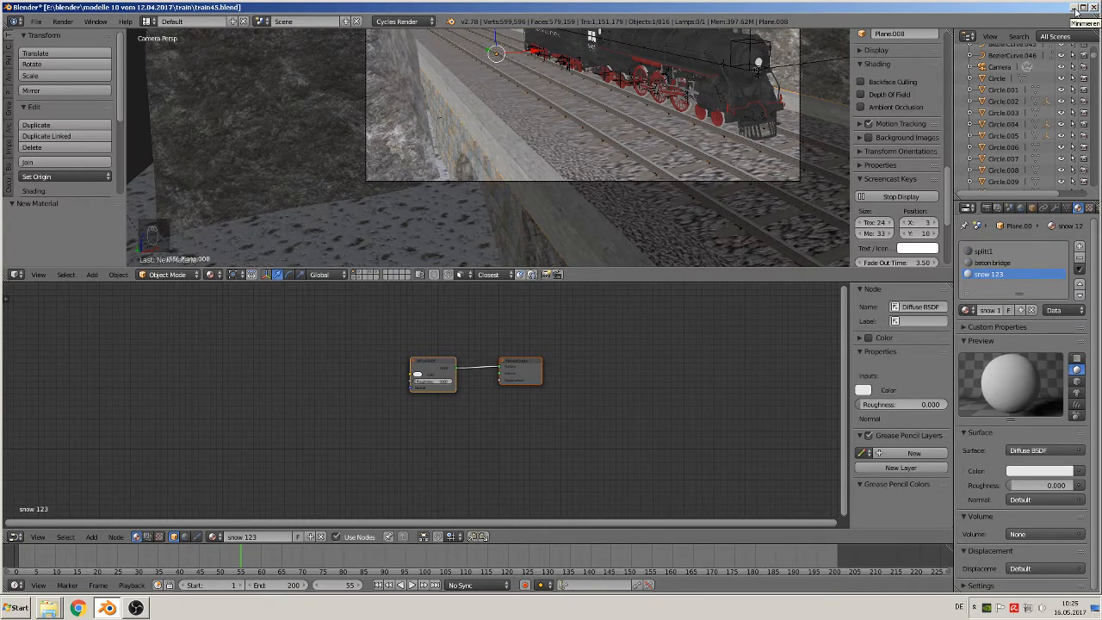
Minimize Blender and OBS, and open the "prozeduale texturen" folder inside the blender folder in Windows Explorer
left_click(1075, 10)
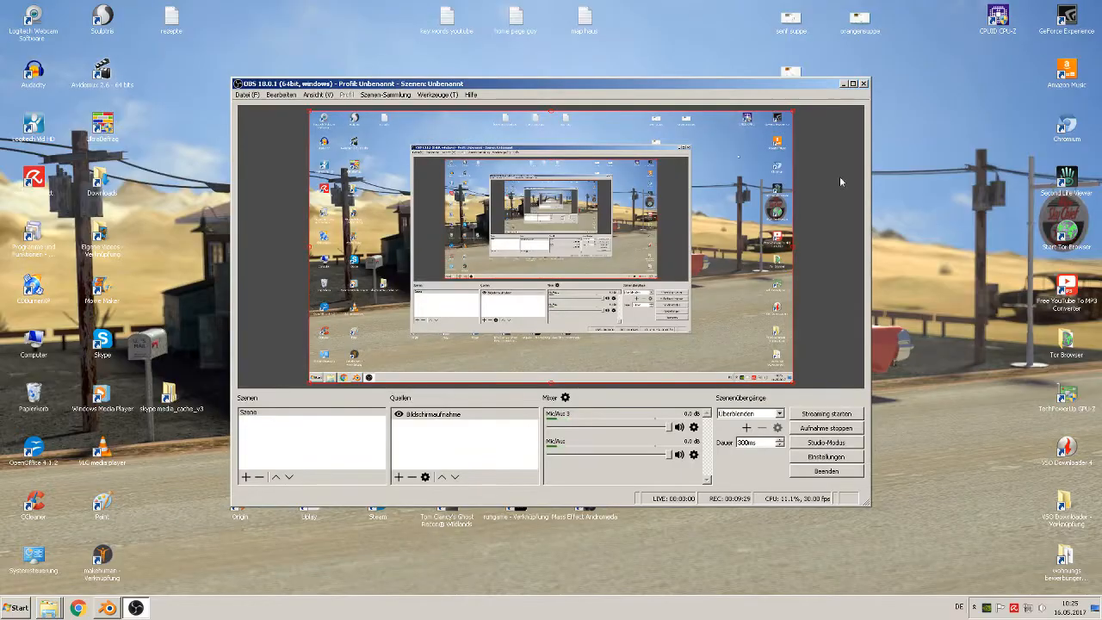
left_click(844, 84)
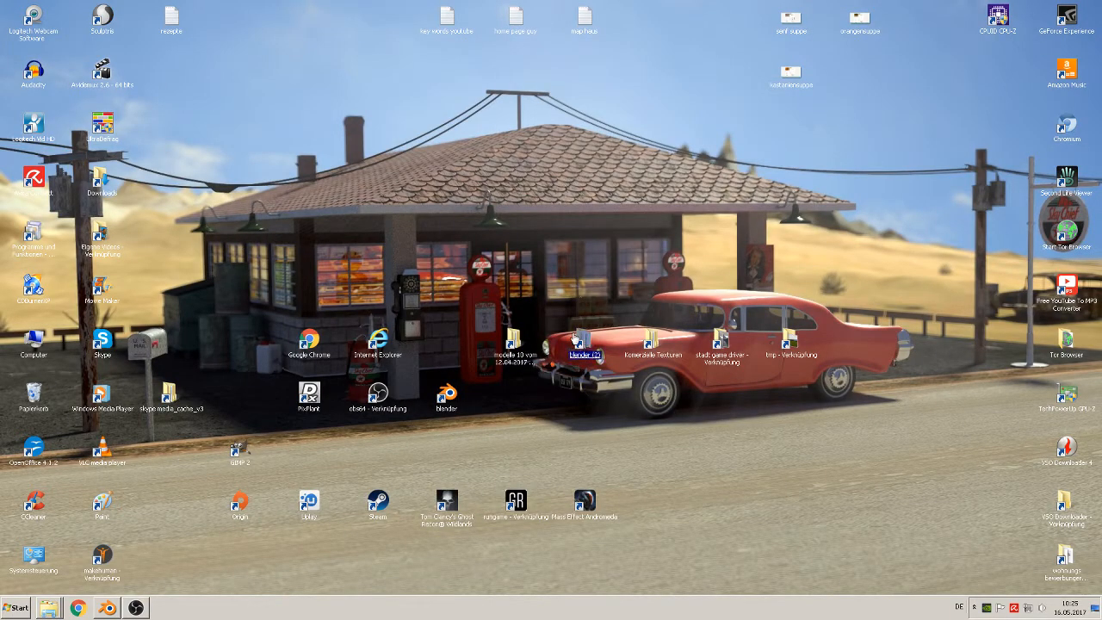
double_click(578, 341)
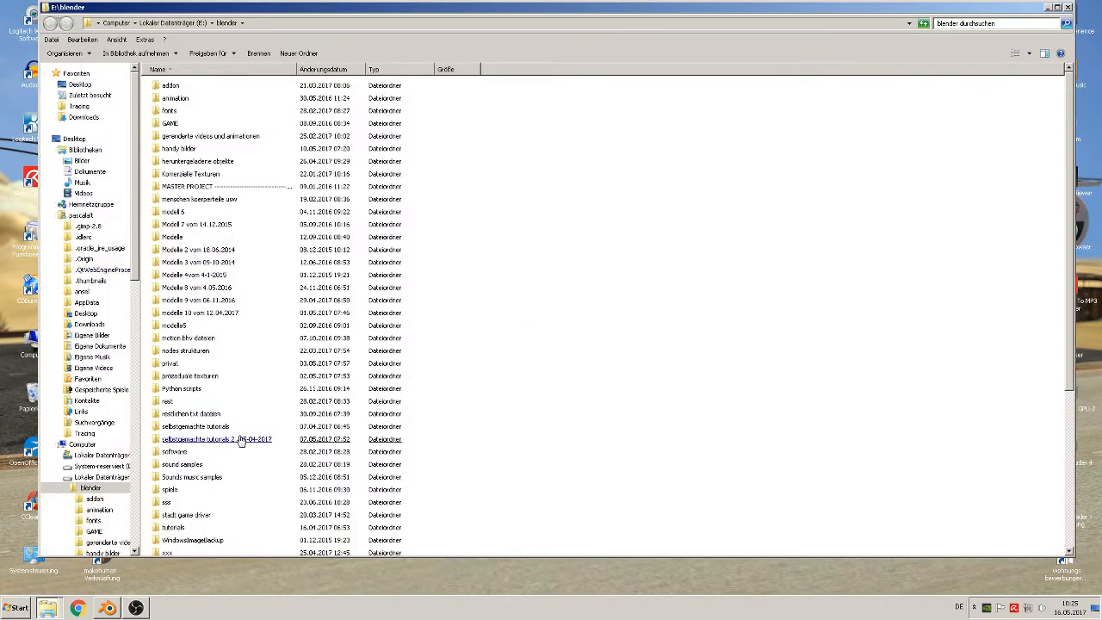
left_click(219, 340)
double_click(216, 376)
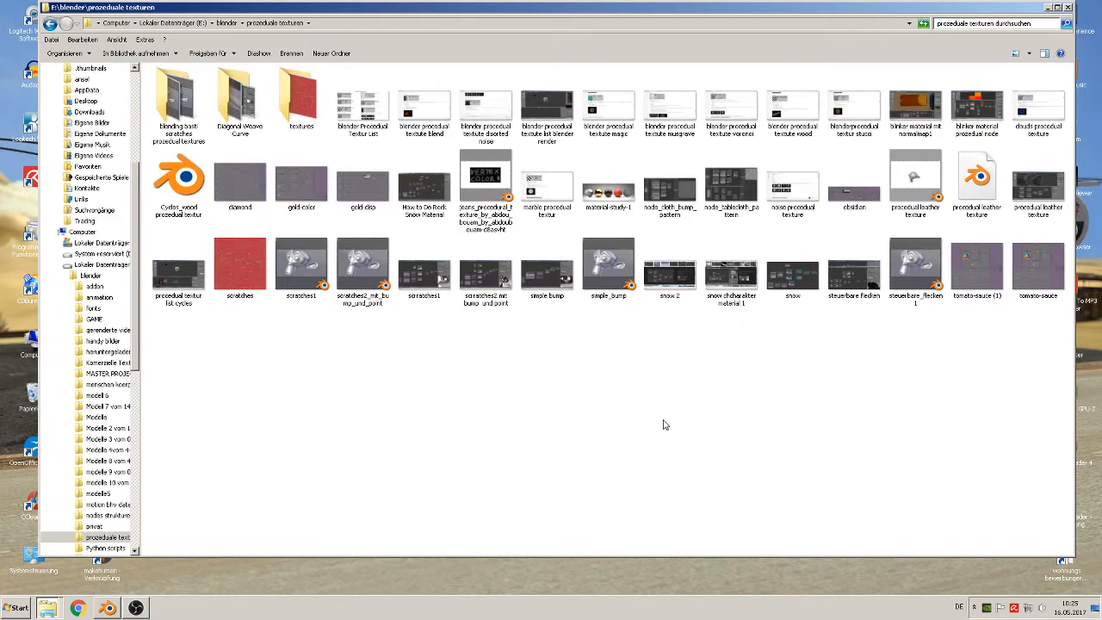
Open the image "snow chcharakter material 1" in Windows-Fotoanzeige, maximize it and examine the snow material's node setup up close
left_click(744, 295)
double_click(742, 295)
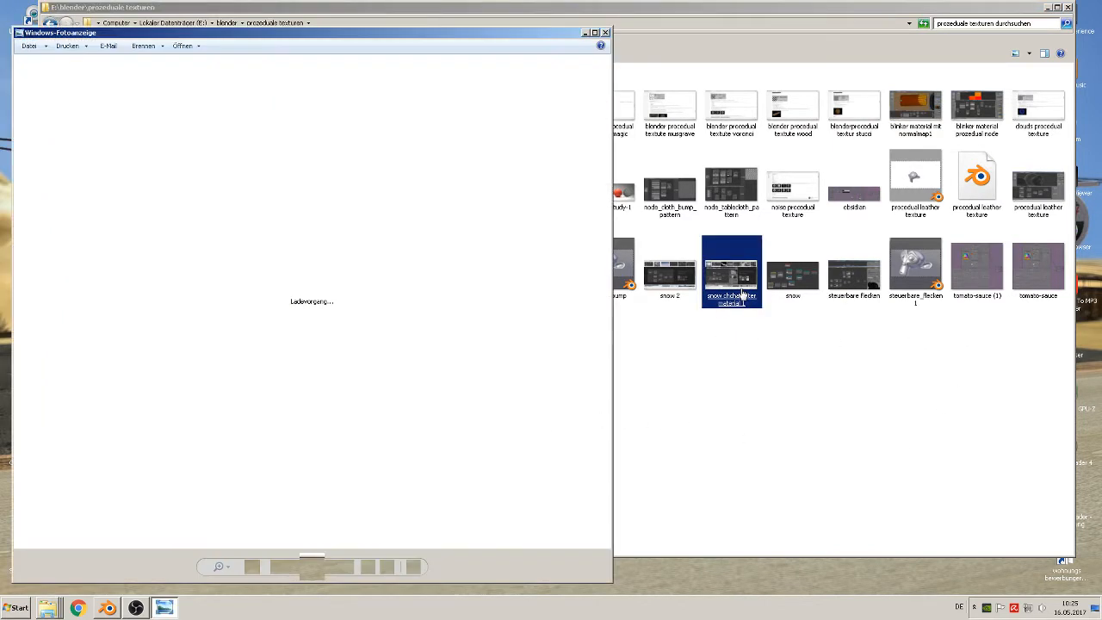
scroll(233, 374, "up", 2)
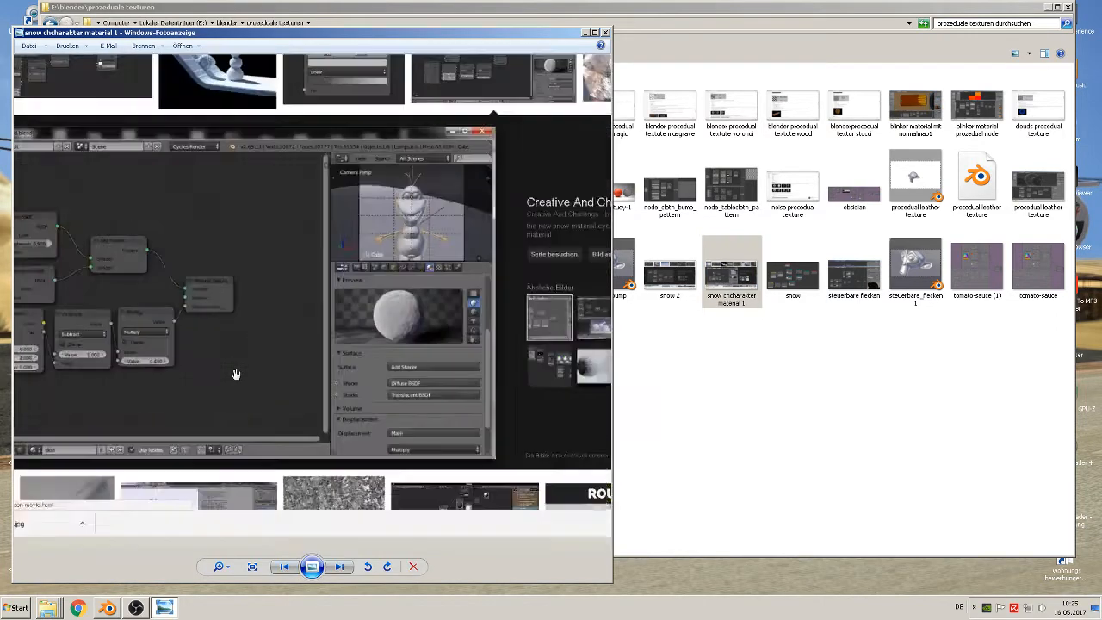
scroll(233, 373, "up", 1)
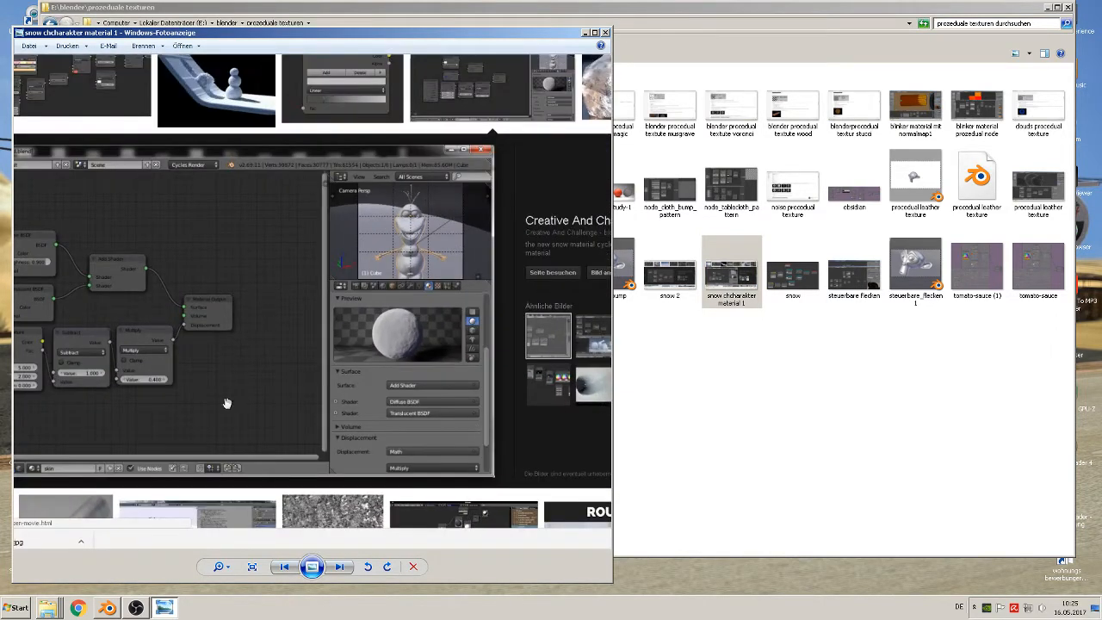
left_click(594, 32)
scroll(256, 307, "up", 1)
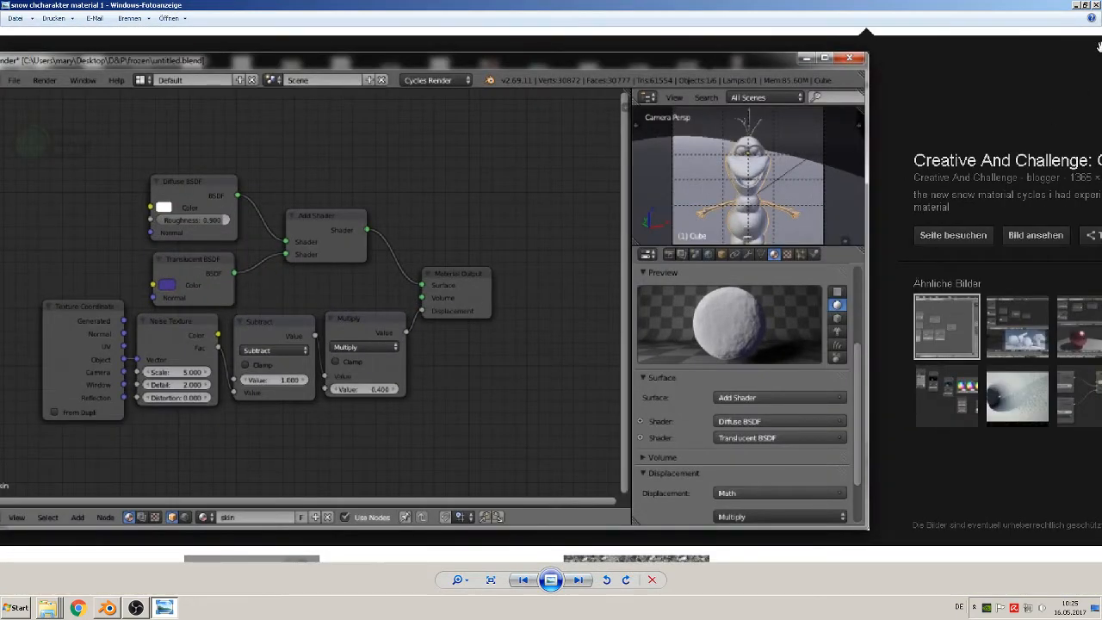
Close and reopen the image "snow chcharakter material 1", examine its snow preview sphere up close, and close it again
left_click(1096, 6)
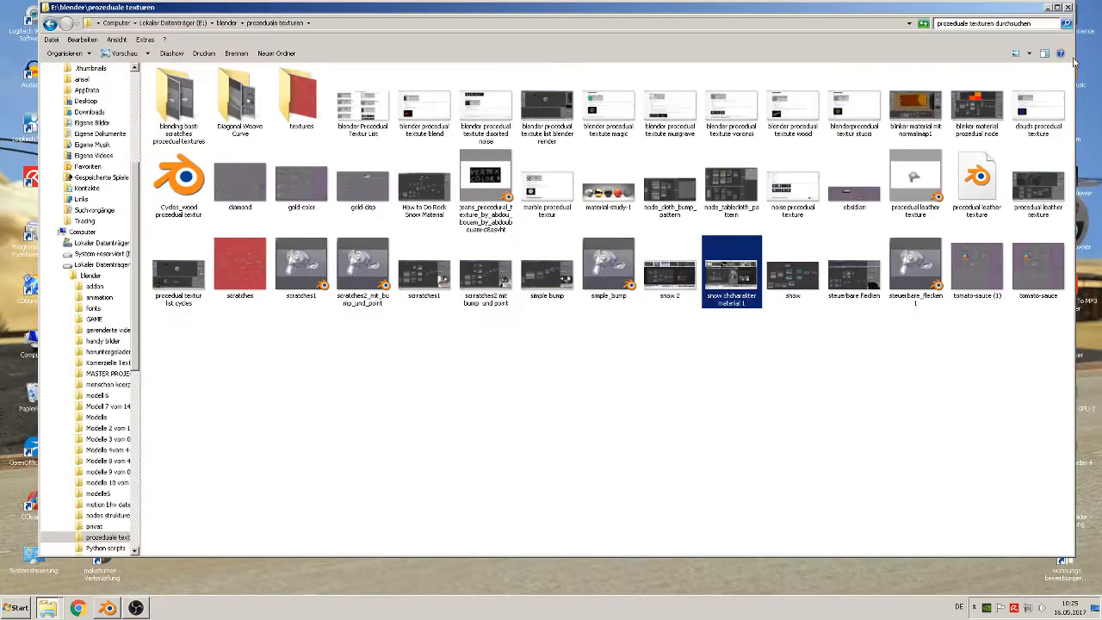
double_click(732, 292)
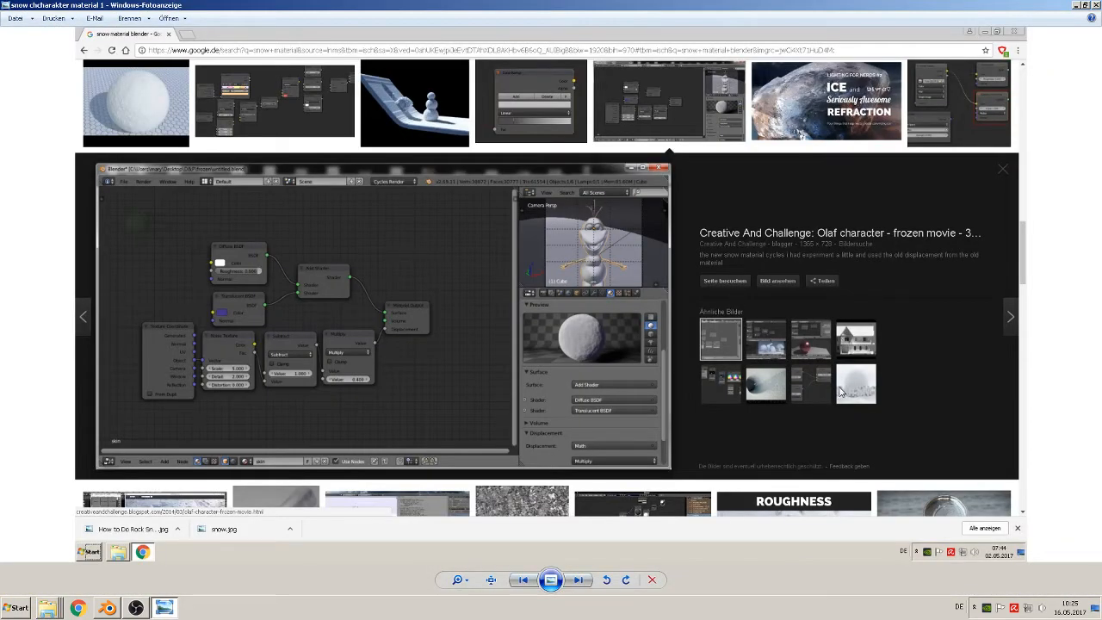
scroll(698, 385, "up", 3)
scroll(654, 388, "up", 1)
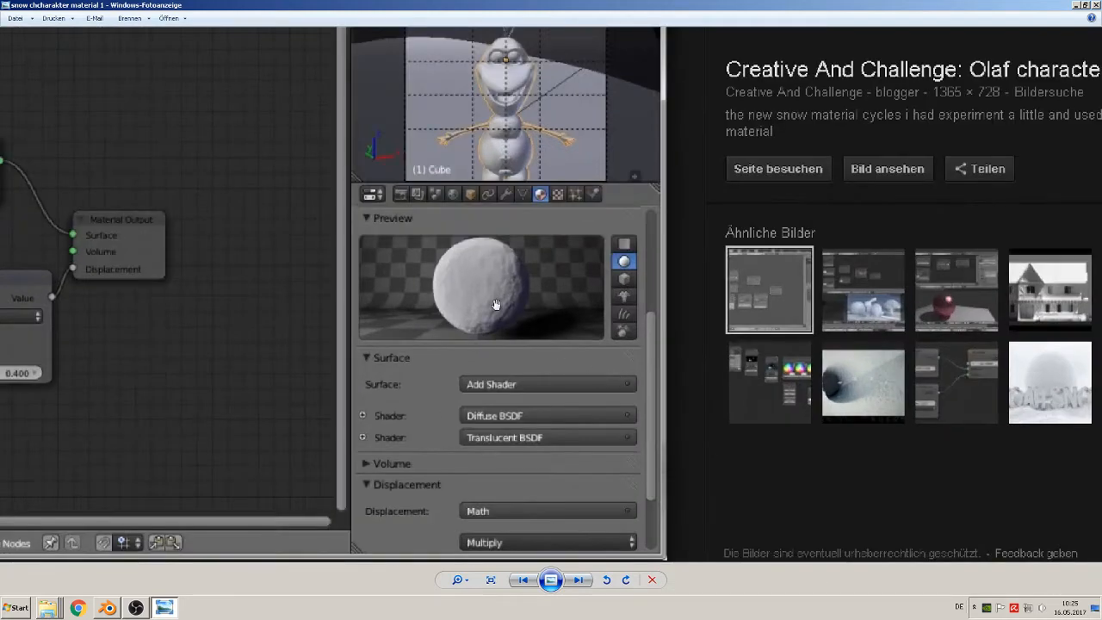
scroll(496, 304, "down", 2)
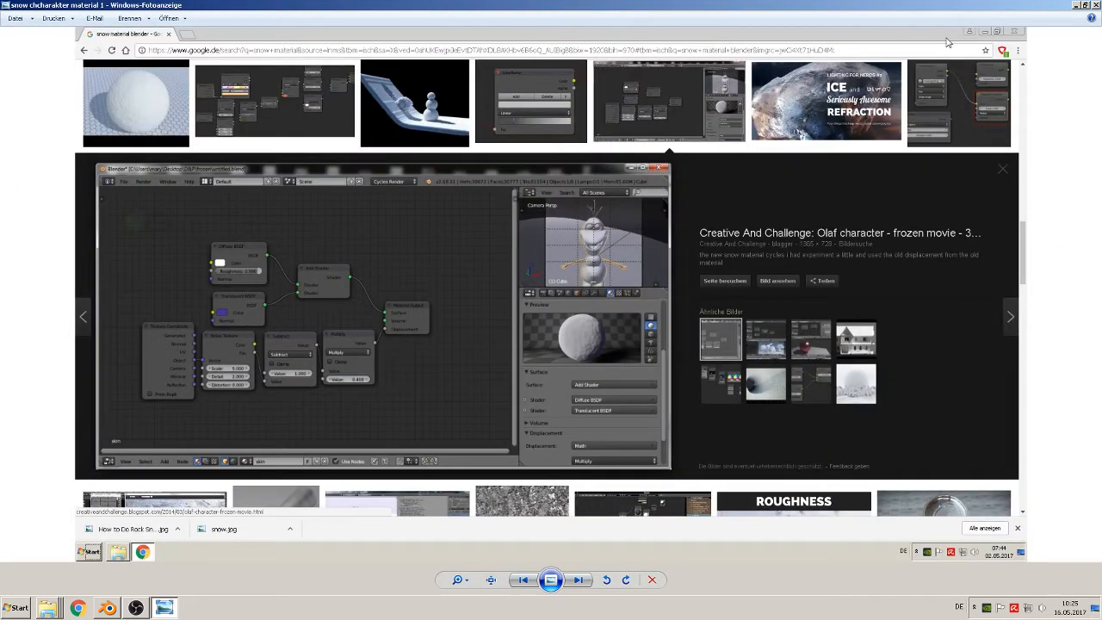
left_click(1095, 5)
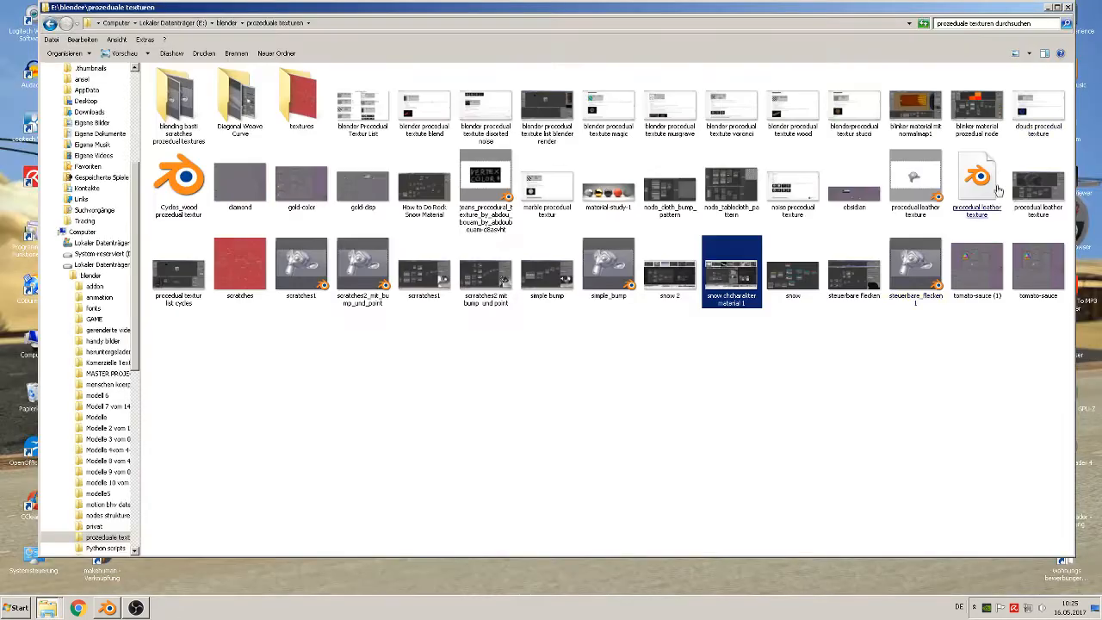
Open the image "snow" from the "prozeduale texturen" folder and place its restored window on the right half of the desktop
left_click(799, 289)
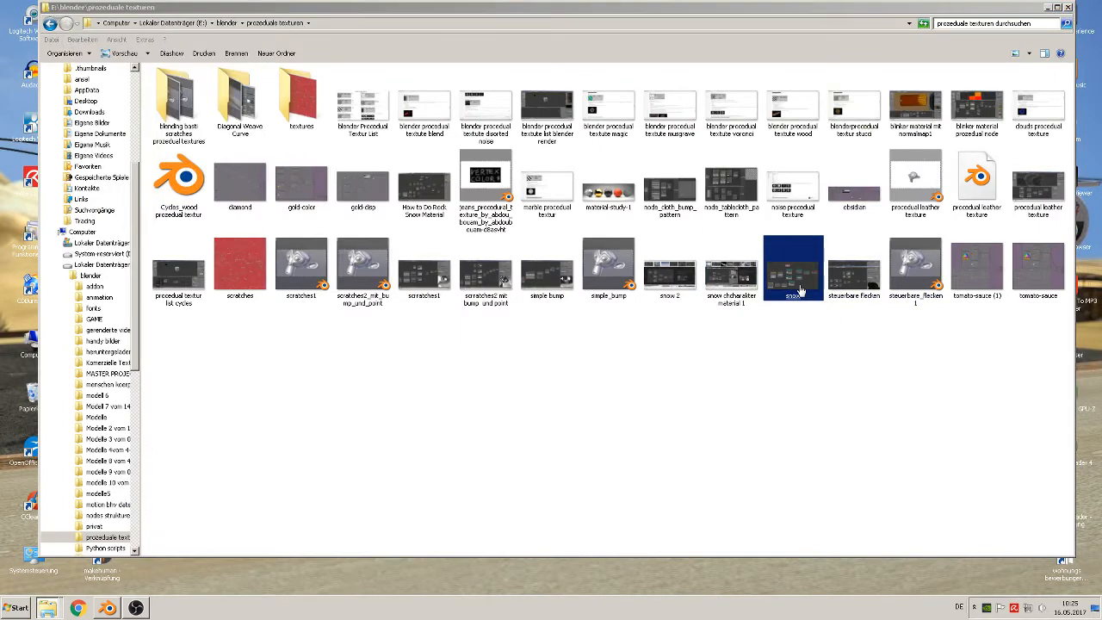
double_click(799, 289)
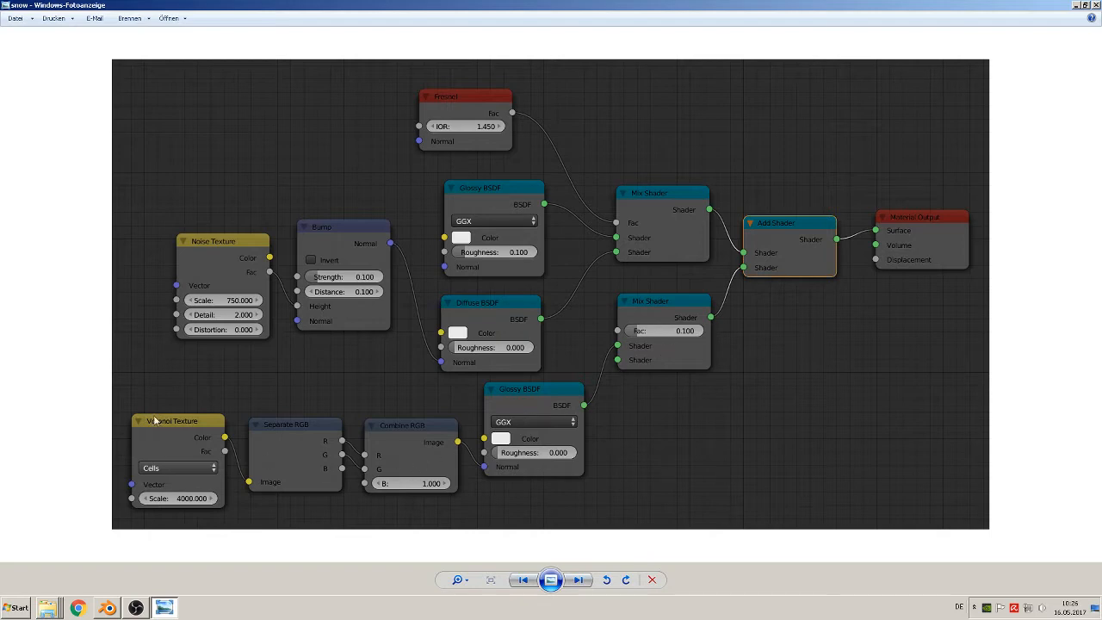
left_click(1084, 5)
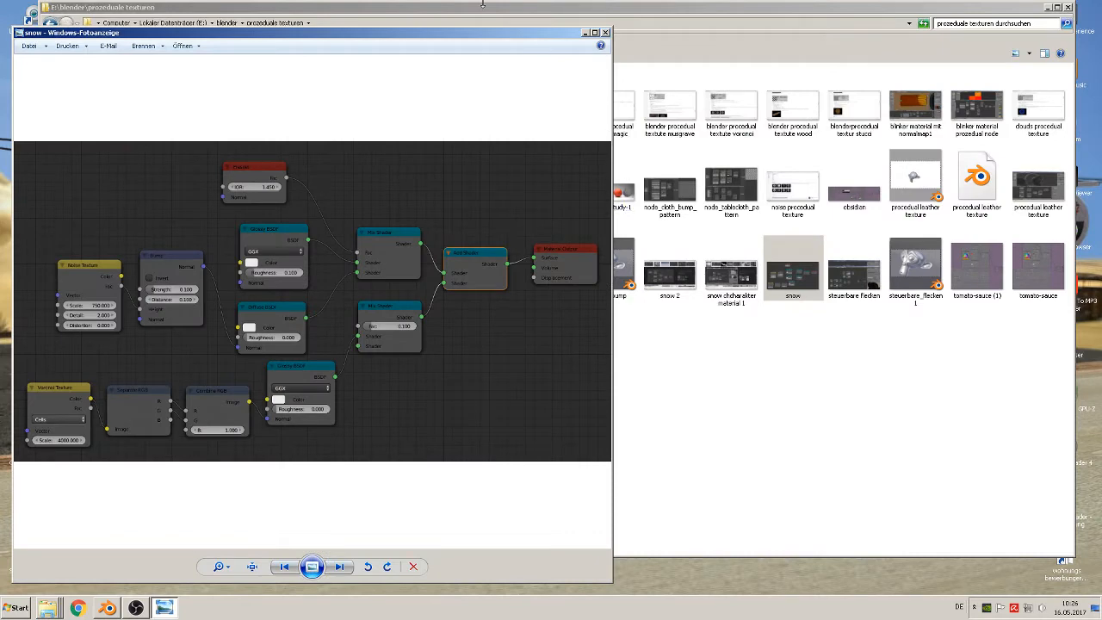
left_click_drag(456, 35, 971, 16)
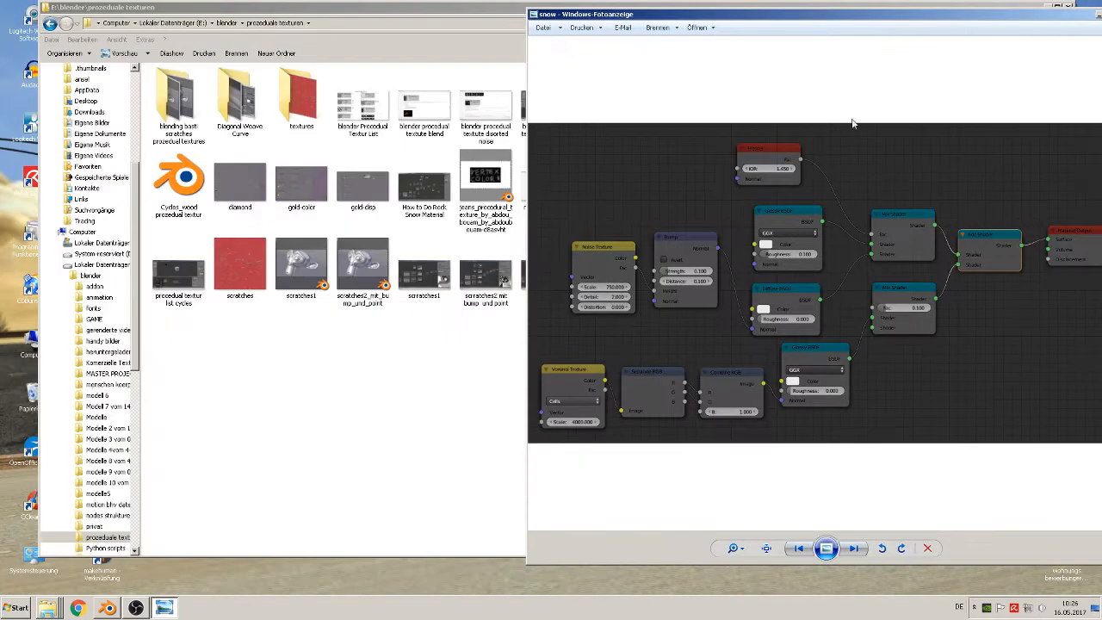
Switch to Blender, restore its window from full size, and narrow it to fit beside the snow node reference image
left_click(109, 608)
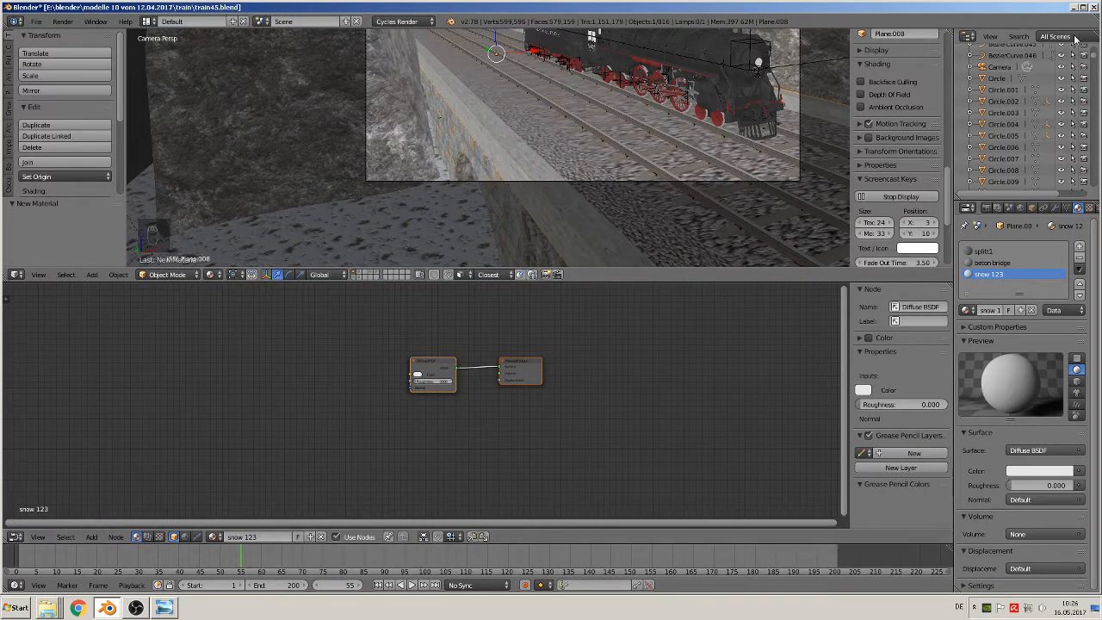
left_click(1083, 7)
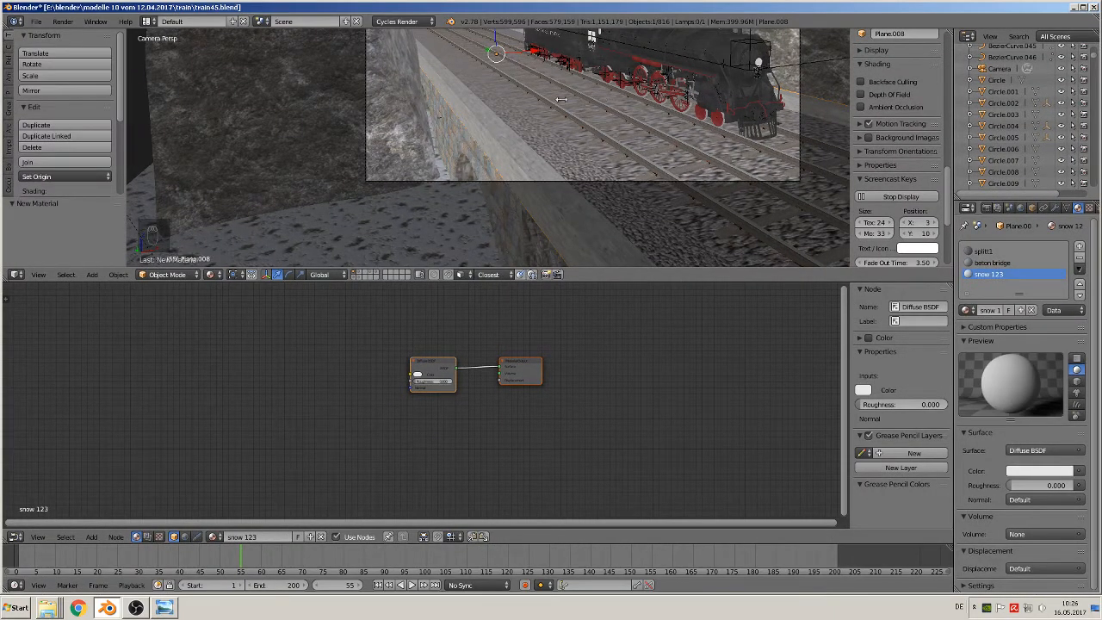
left_click_drag(497, 98, 505, 99)
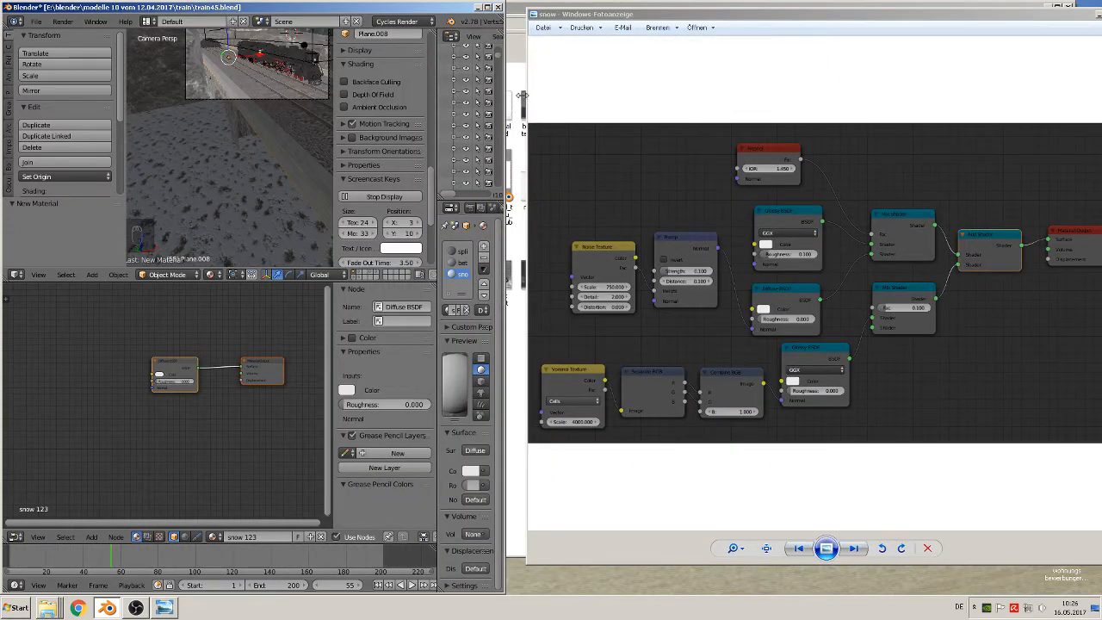
left_click_drag(522, 96, 523, 96)
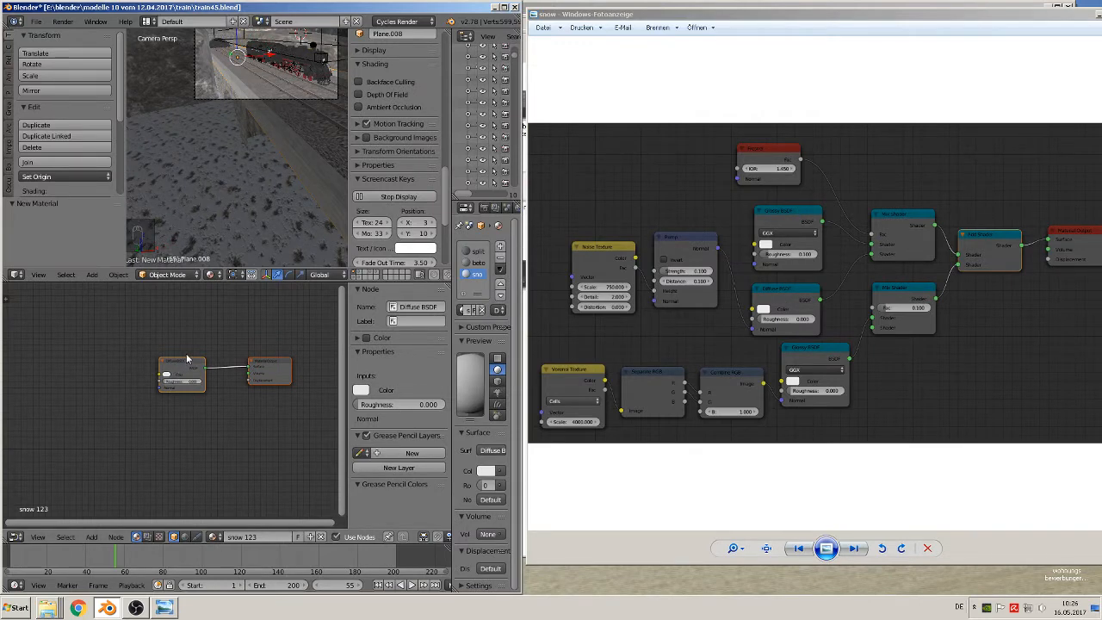
Spread the Diffuse BSDF and Material Output nodes of "snow 123" apart, and set the viewport shading to Solid
left_click_drag(186, 358, 109, 384)
left_click(180, 389)
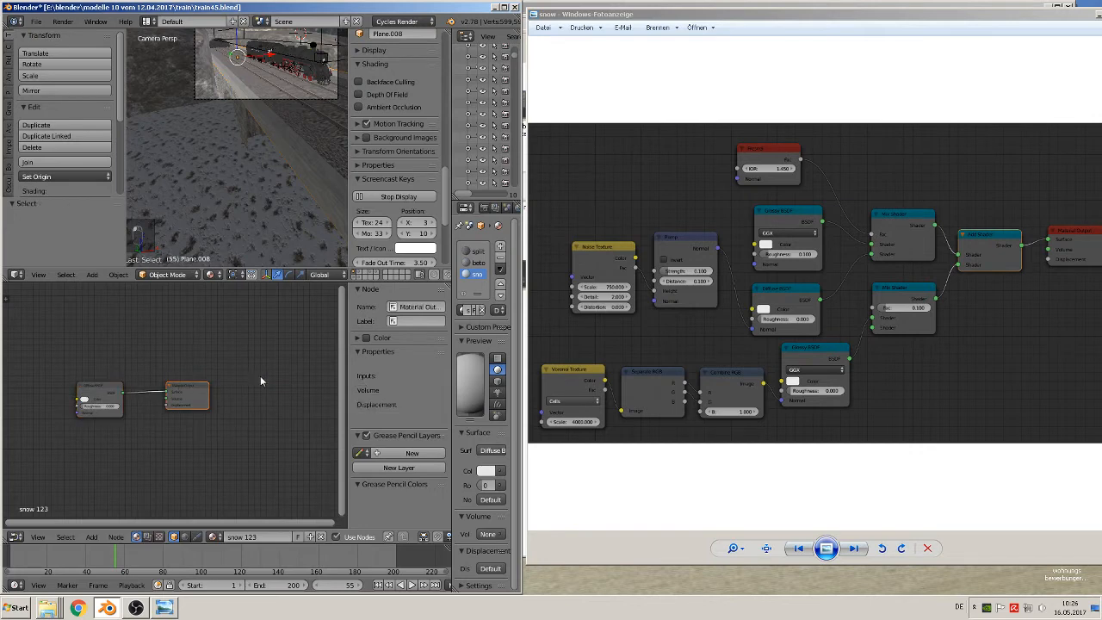
left_click_drag(181, 389, 263, 377)
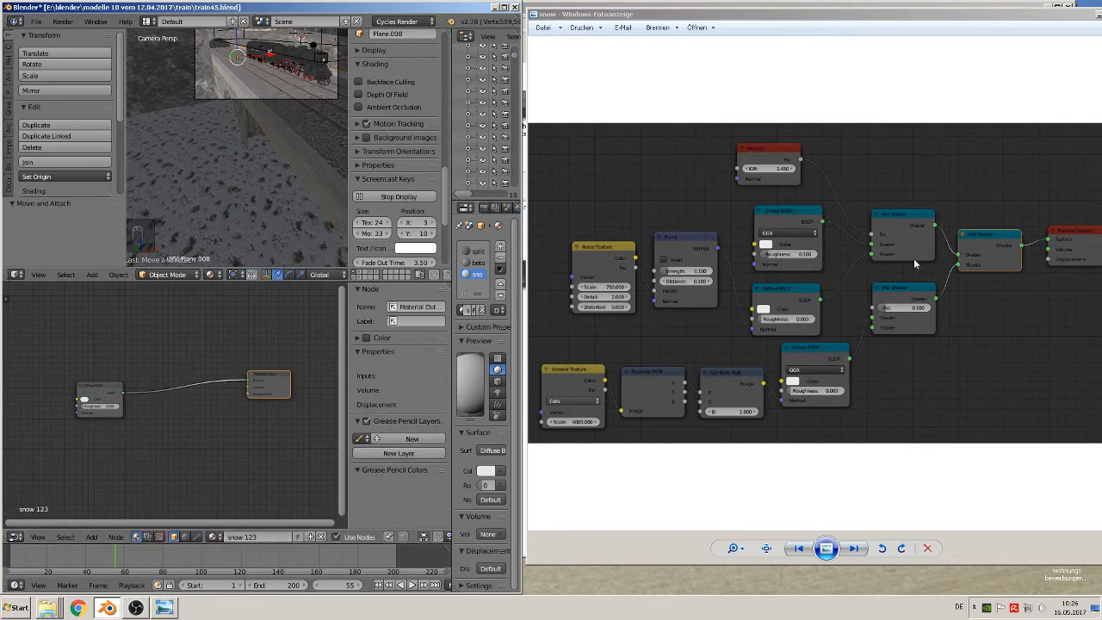
left_click(209, 273)
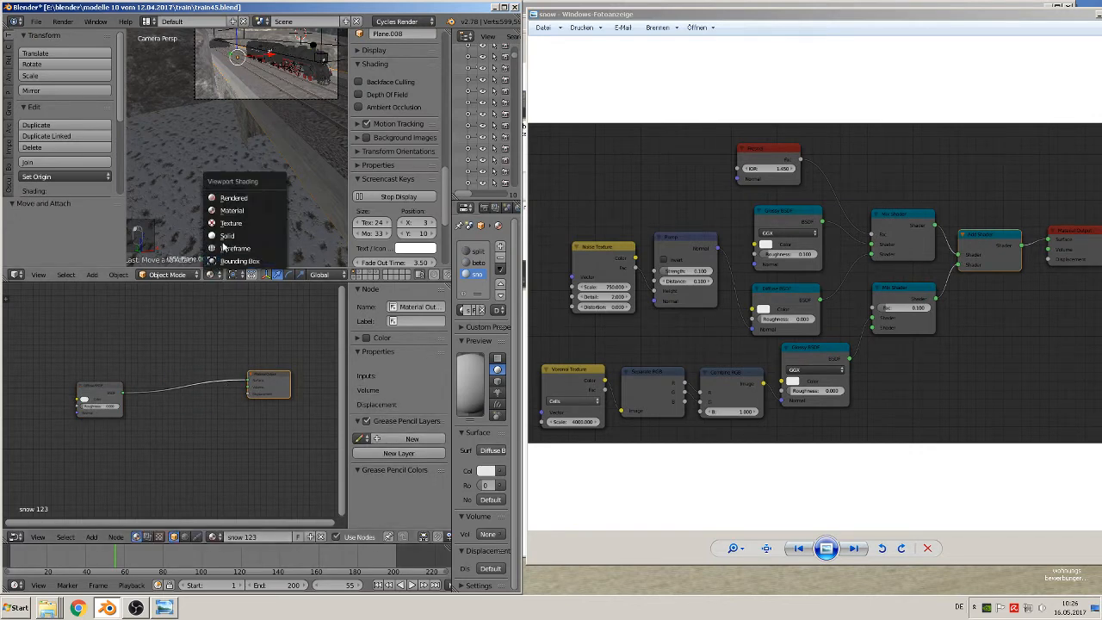
left_click(221, 237)
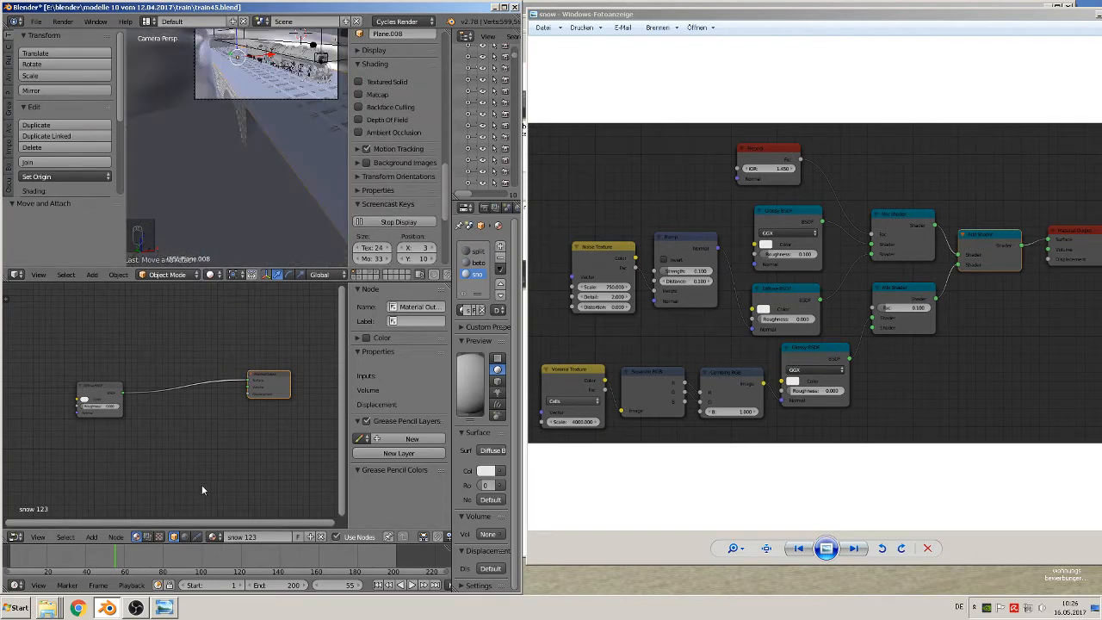
Insert an Add Shader node on the link between Diffuse BSDF and Material Output, and hide the node editor's properties sidebar
left_click(90, 538)
mouse_move(110, 490)
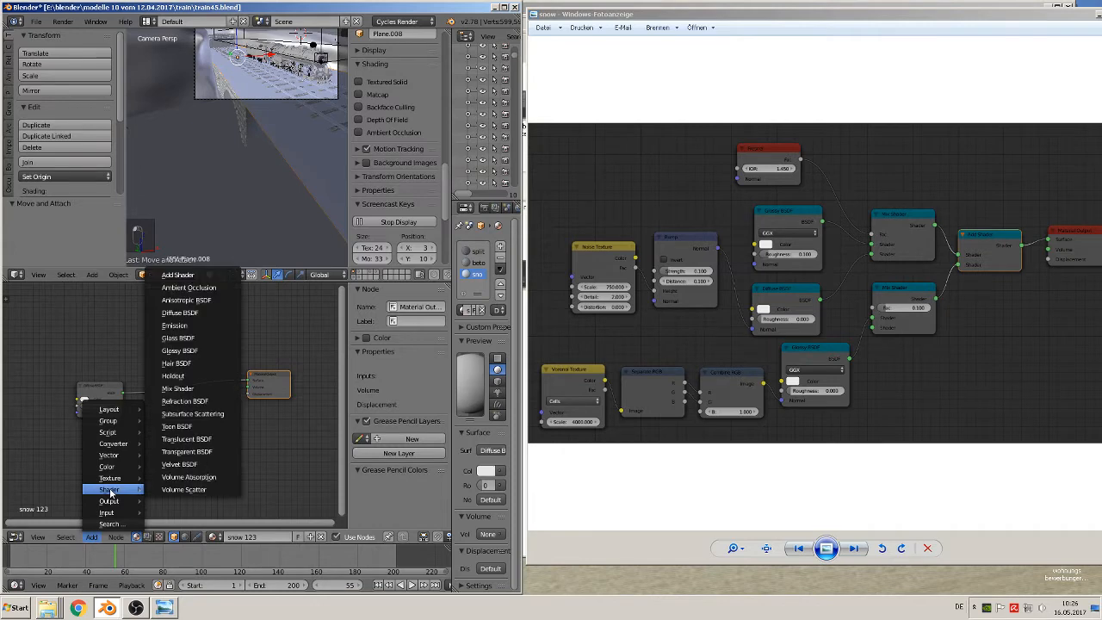
left_click(185, 275)
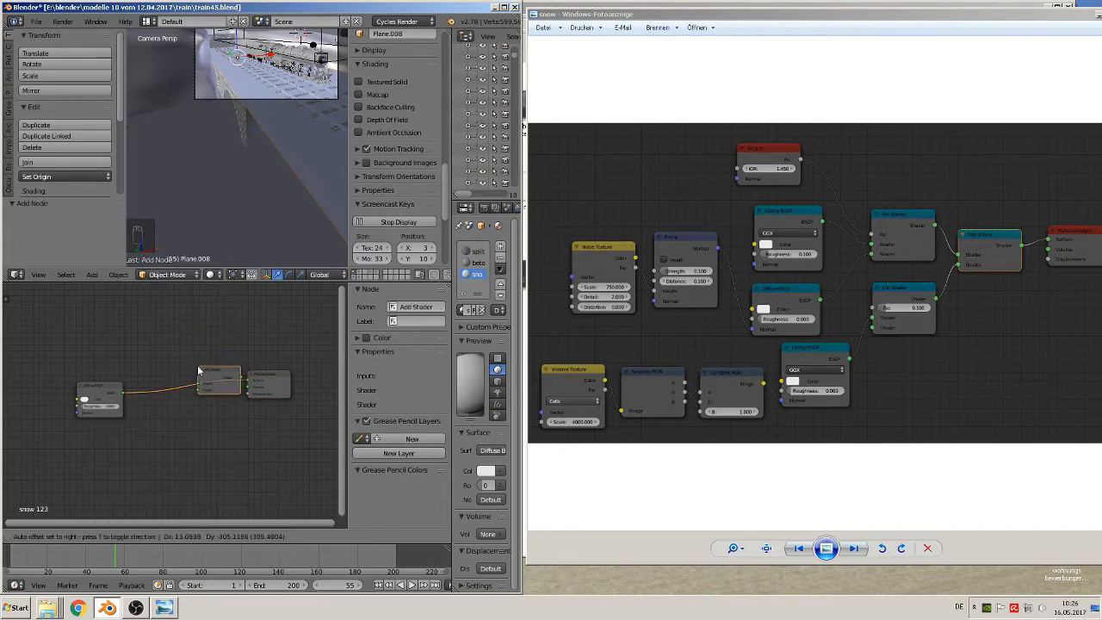
left_click(196, 378)
scroll(268, 380, "up", 3)
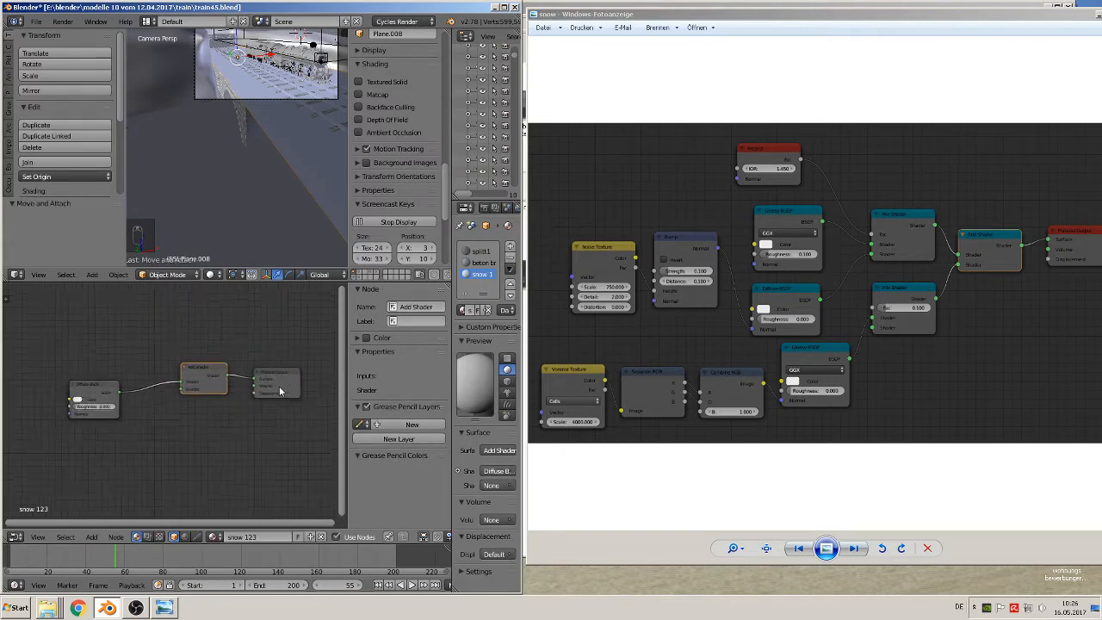
scroll(281, 391, "down", 1)
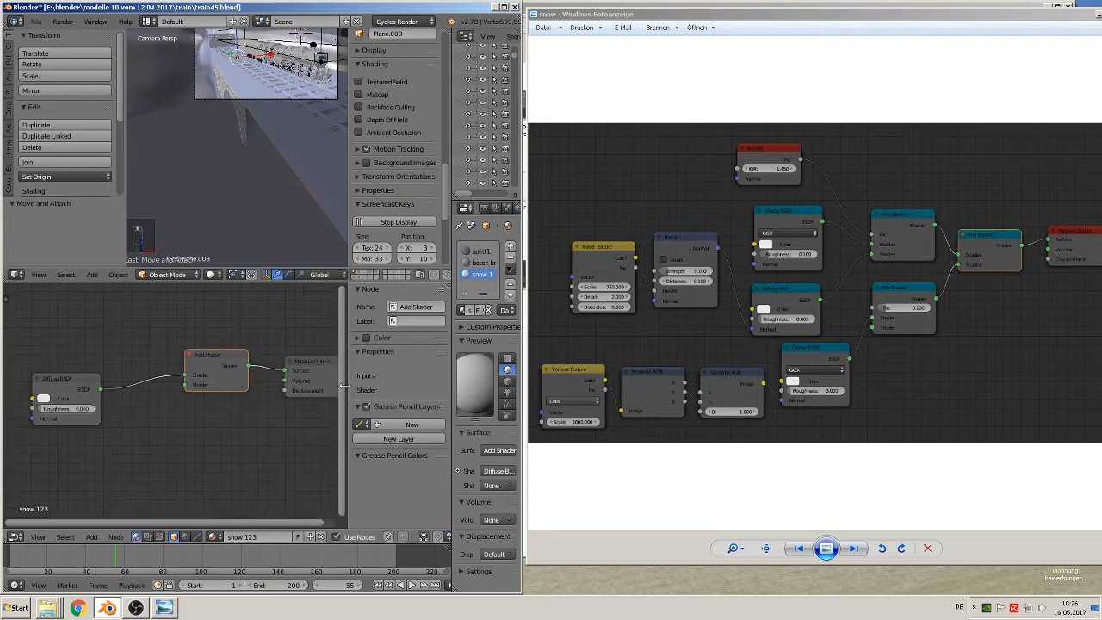
key("n")
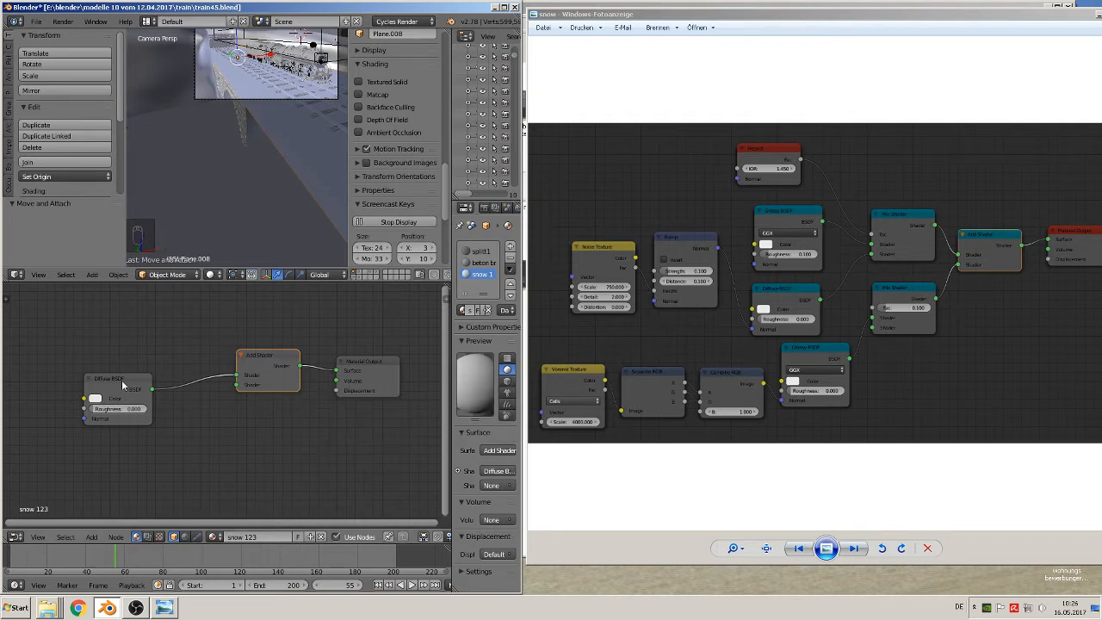
Move the Diffuse BSDF node aside, add a Mix Shader above the link, and place a duplicate of it below
left_click_drag(127, 387, 28, 385)
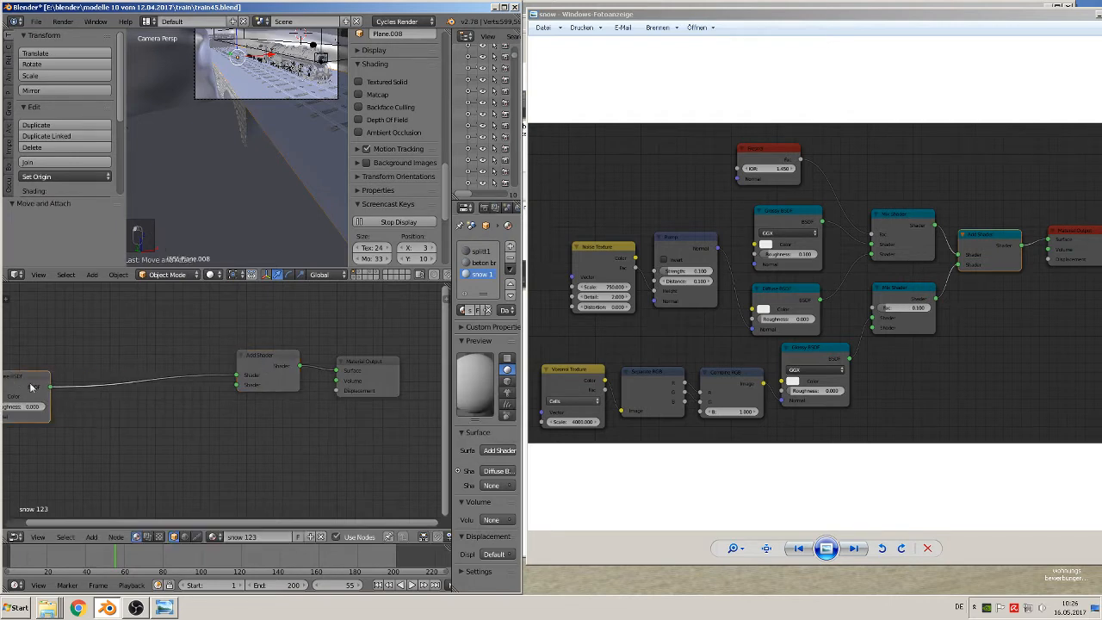
left_click(95, 538)
mouse_move(111, 489)
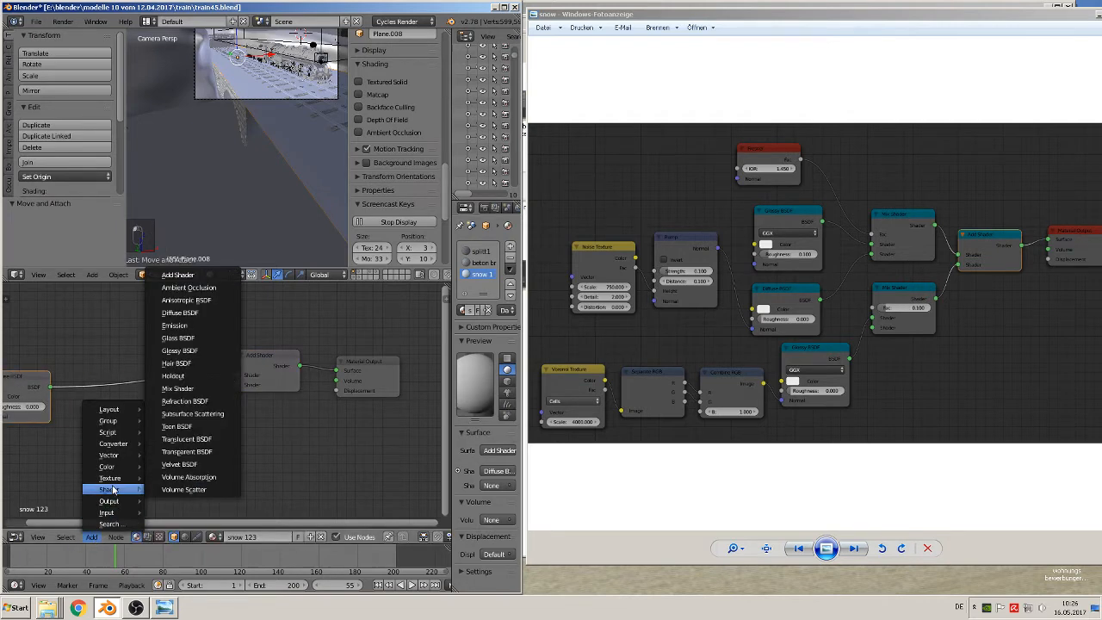
left_click(200, 388)
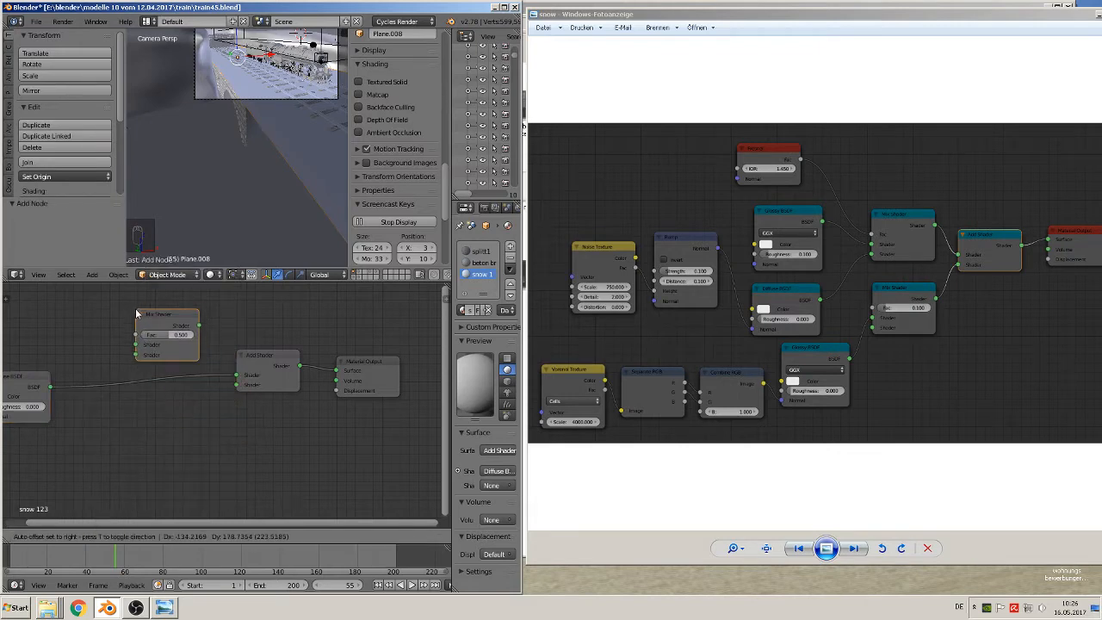
left_click(136, 314)
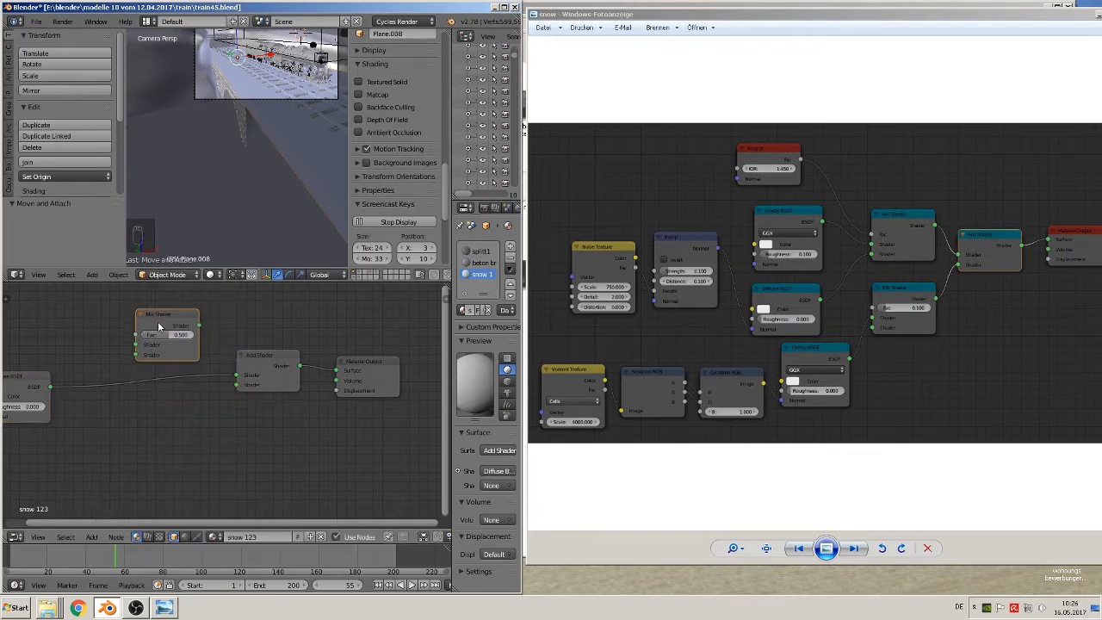
key("shift+d")
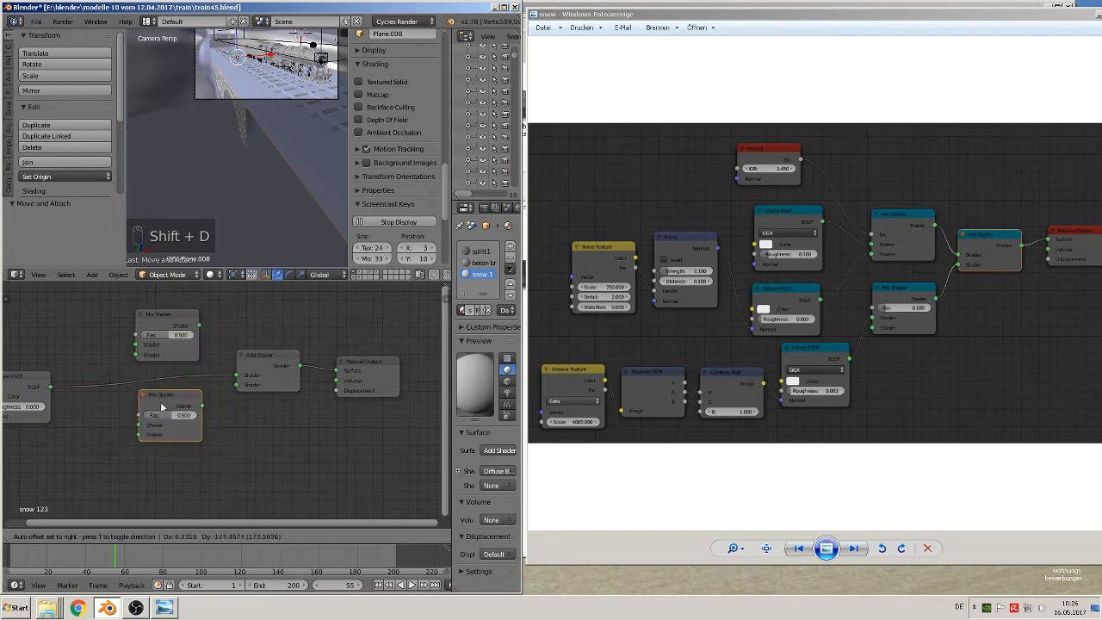
left_click(161, 406)
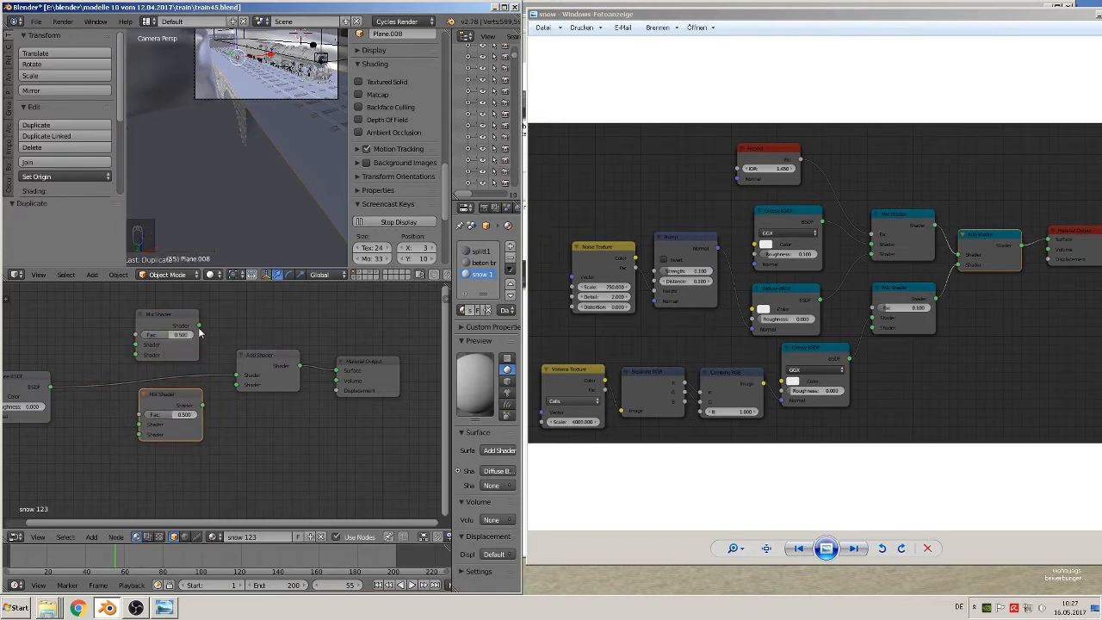
Connect both Mix Shaders to the Add Shader's inputs, and the Diffuse BSDF to the upper Mix Shader's second shader input
left_click_drag(199, 326, 238, 384)
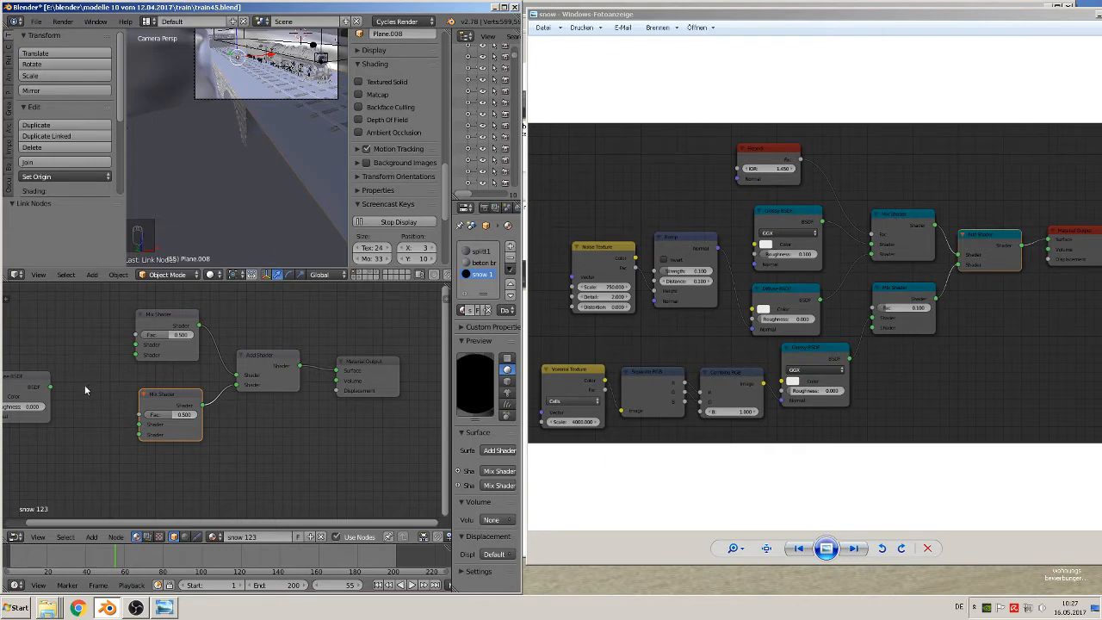
left_click_drag(52, 386, 135, 355)
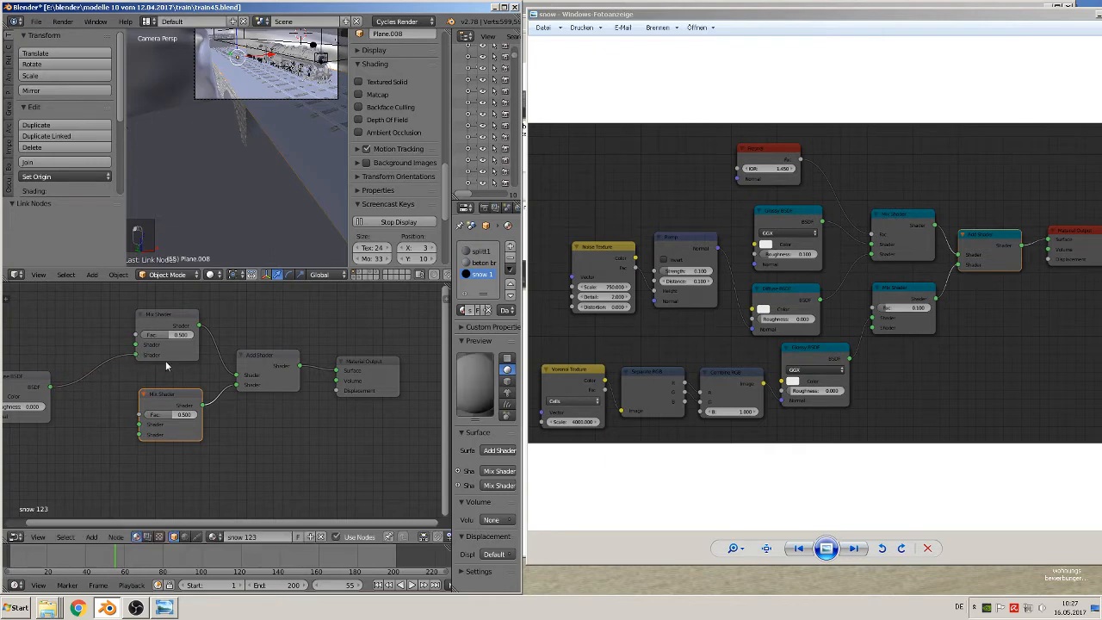
Add a Glossy BSDF node above the Diffuse BSDF and place a duplicate of it below the Diffuse BSDF
middle_click_drag(264, 386, 353, 394)
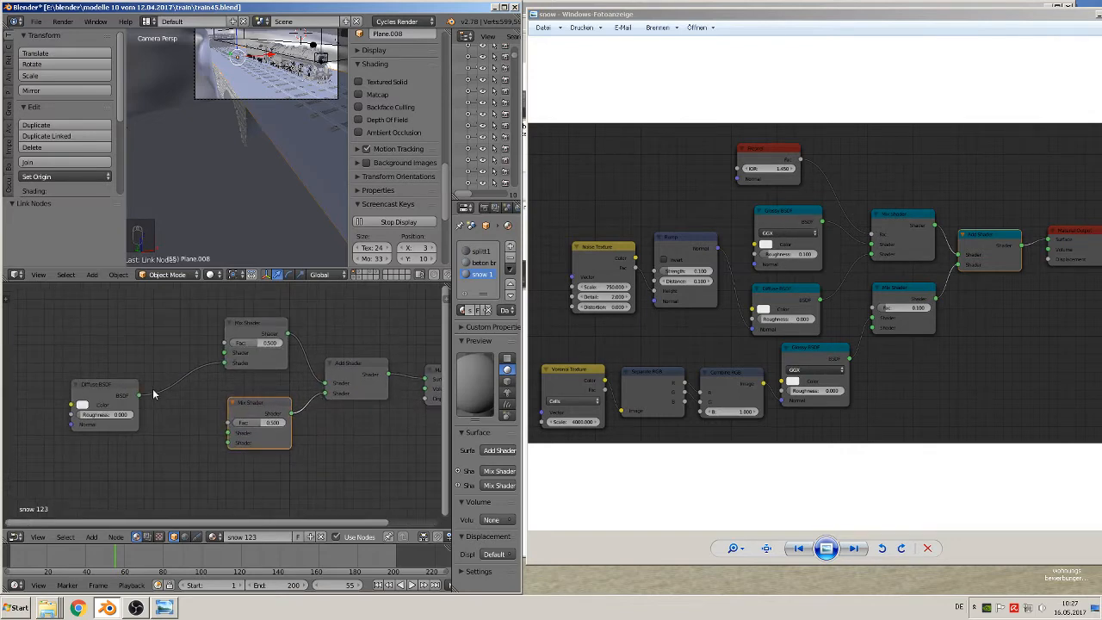
left_click(91, 536)
mouse_move(113, 491)
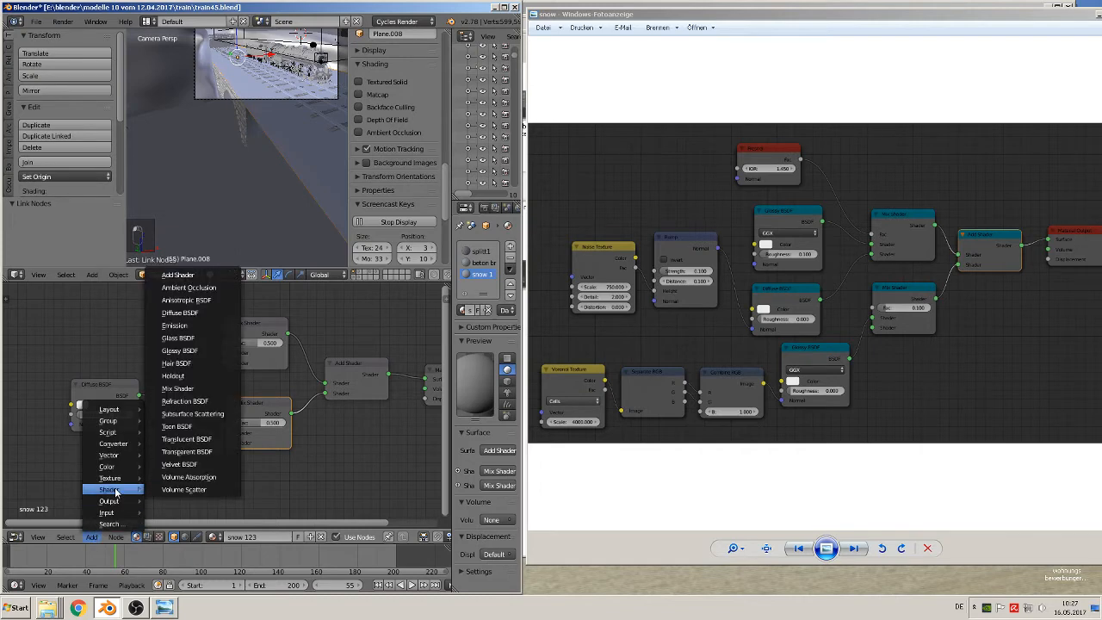
left_click(182, 350)
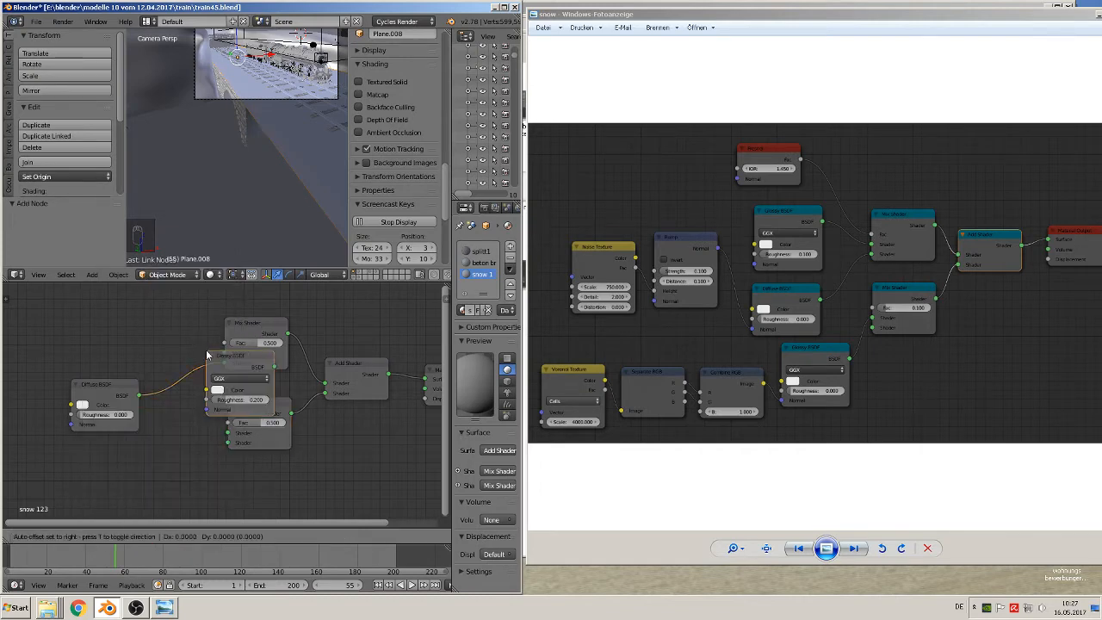
left_click(76, 306)
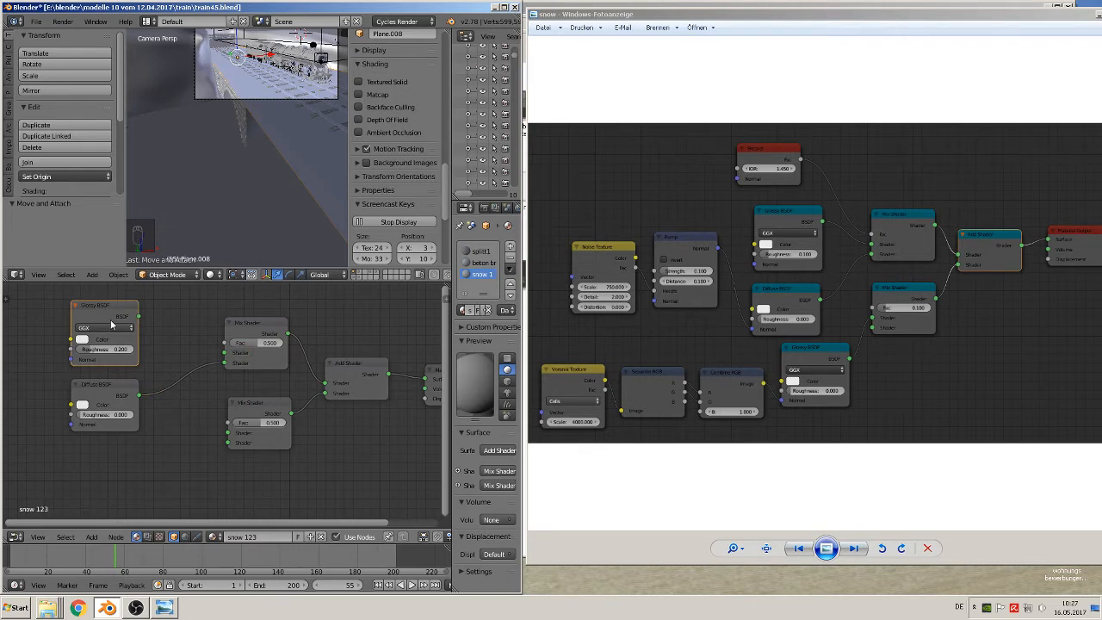
key("shift+d")
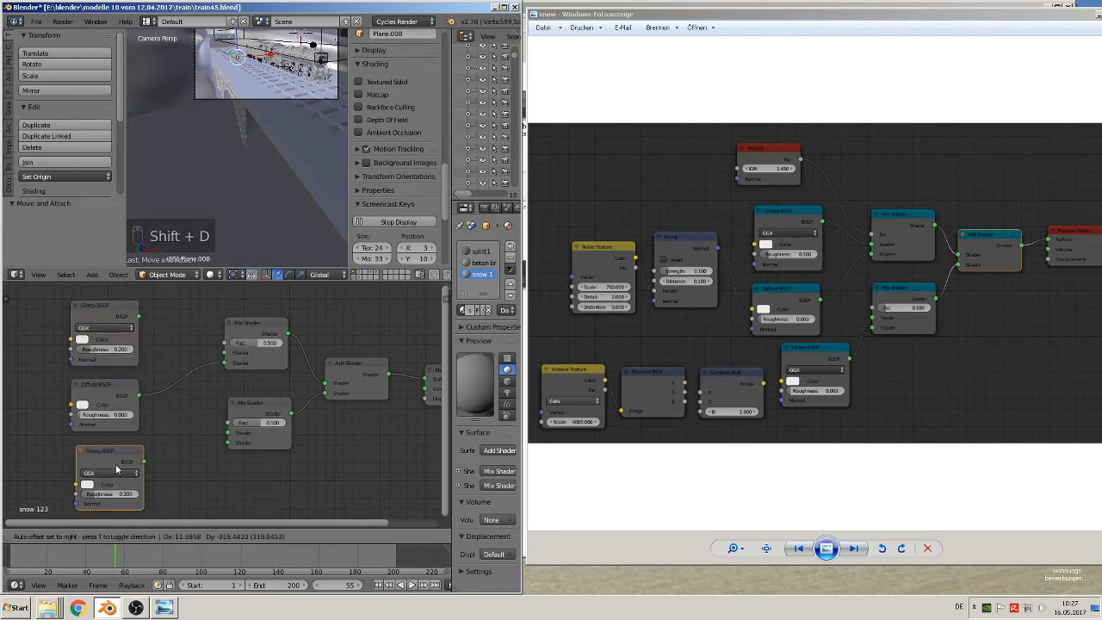
left_click(116, 469)
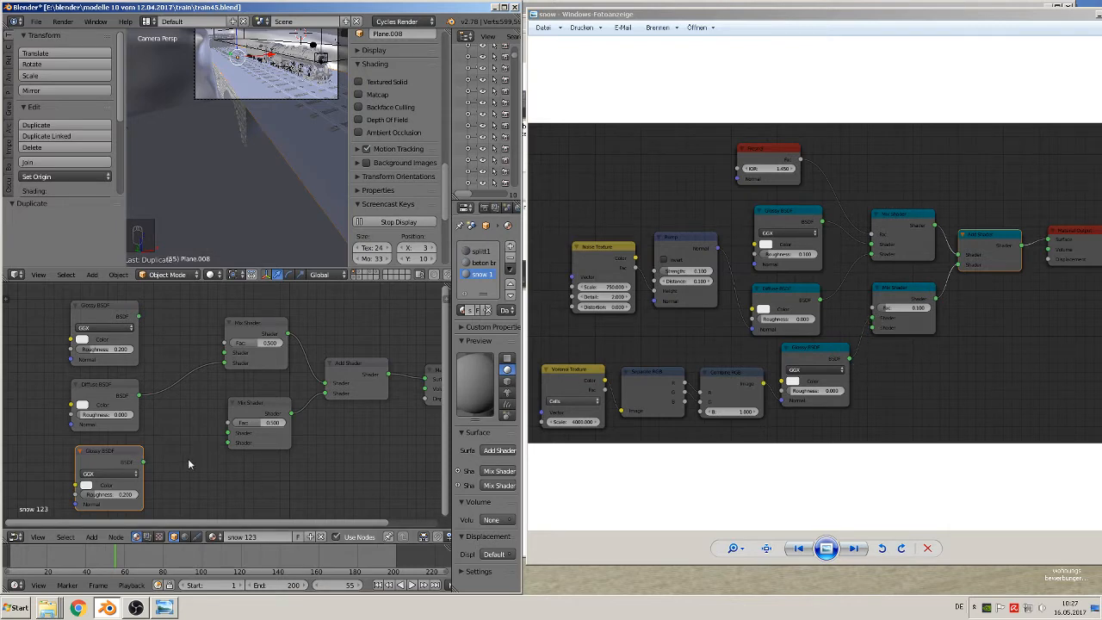
Connect the lower Glossy BSDF to the lower Mix Shader's first shader input and set that Glossy BSDF's roughness to 0
left_click_drag(144, 460, 245, 437)
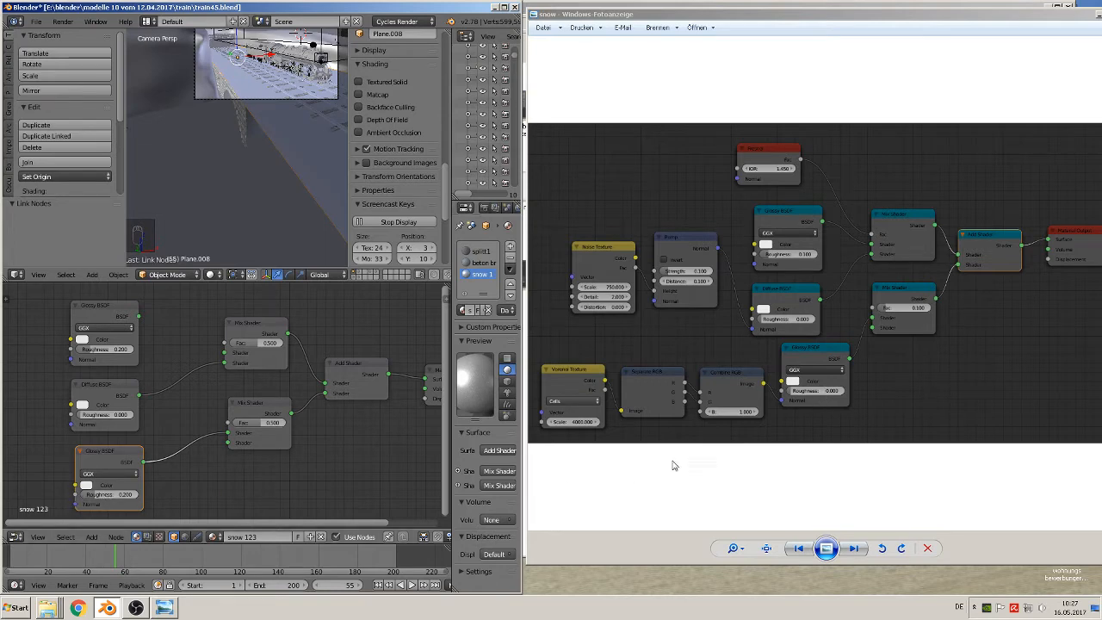
left_click(95, 493)
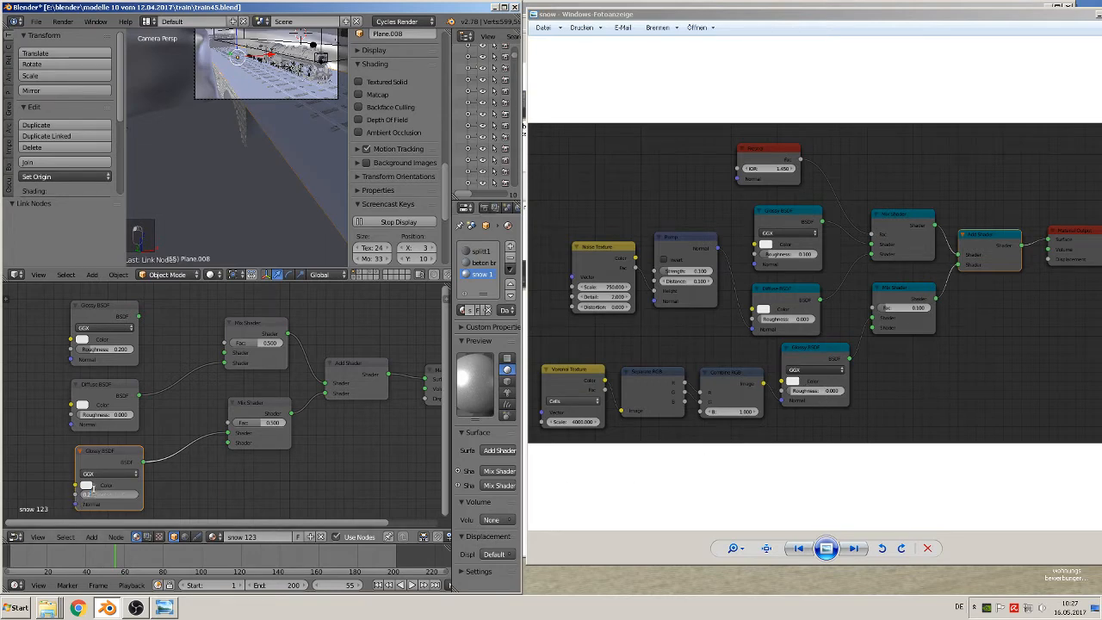
type("0")
key("Return")
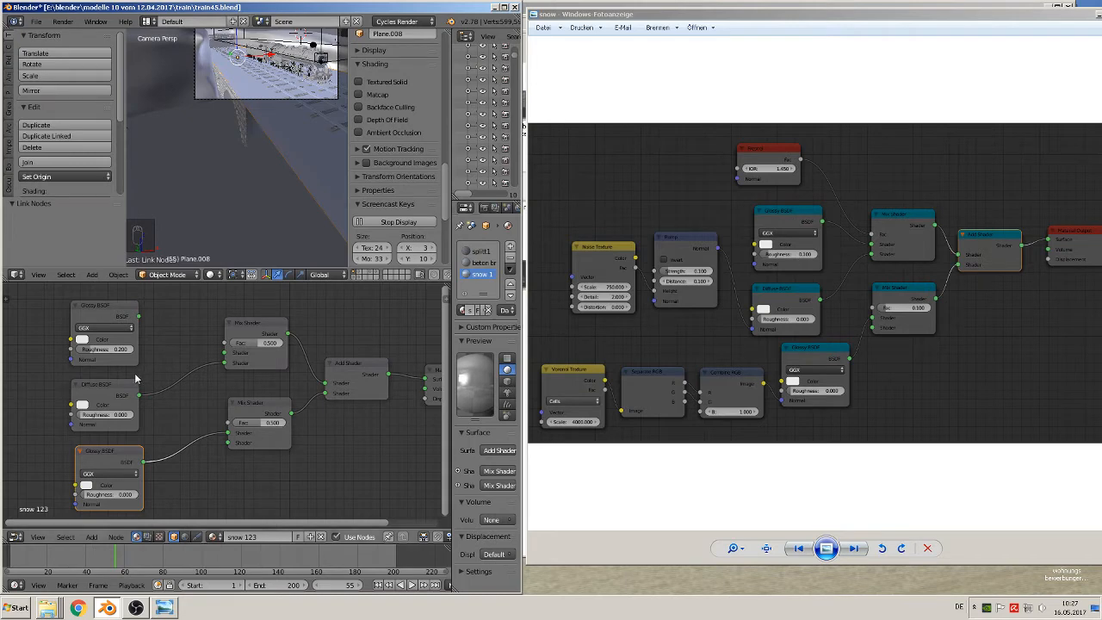
Set the upper Glossy BSDF's roughness to 0.1 and connect it to the upper Mix Shader's first shader input
left_click(90, 349)
type(".1")
key("Return")
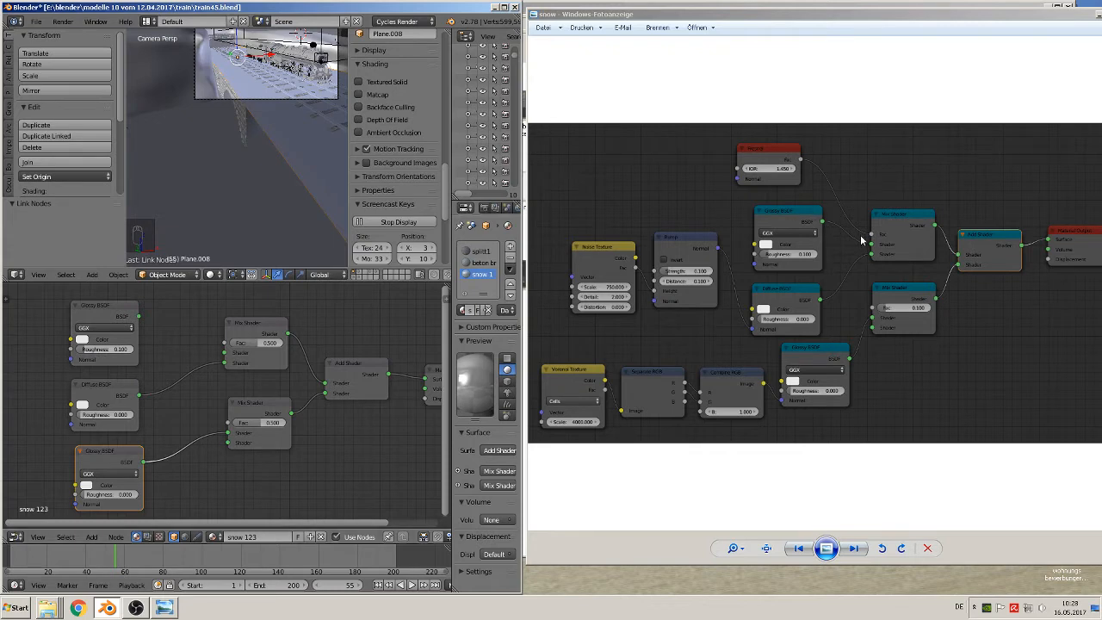
left_click_drag(138, 316, 223, 353)
Add a Fresnel node above the upper Glossy BSDF and connect it to the upper Mix Shader's Fac input
scroll(256, 376, "down", 1)
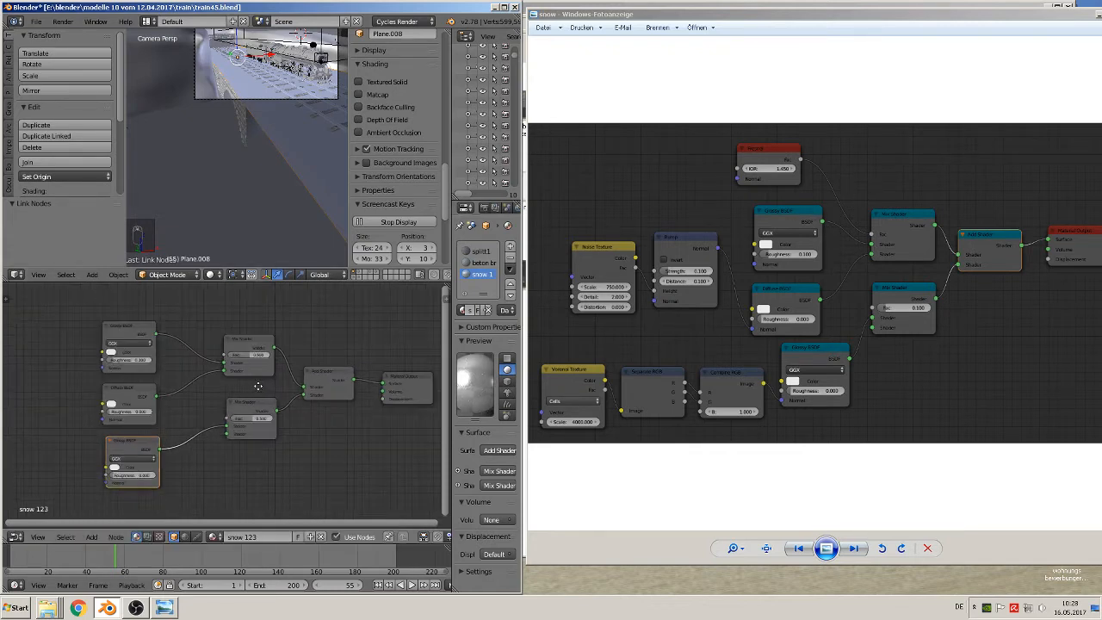
middle_click_drag(256, 376, 283, 438)
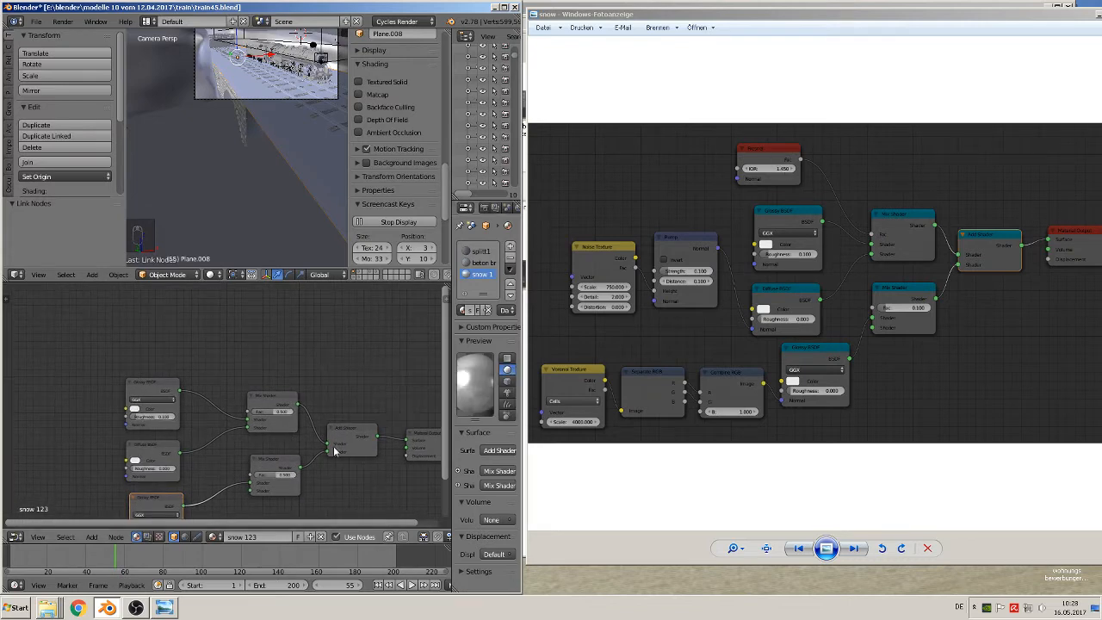
left_click(92, 537)
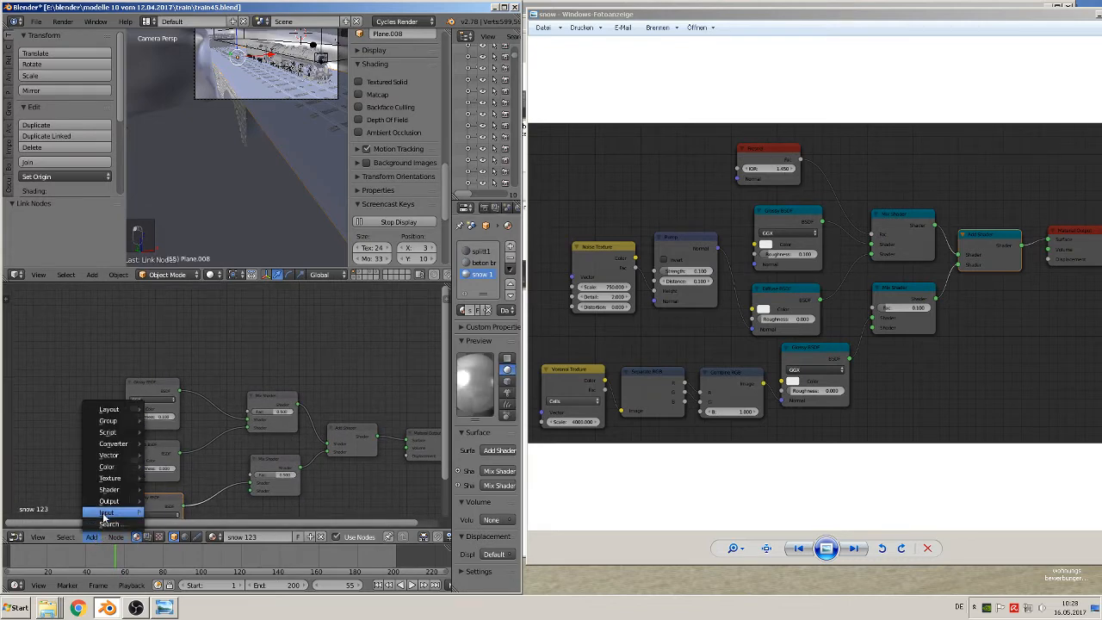
mouse_move(105, 512)
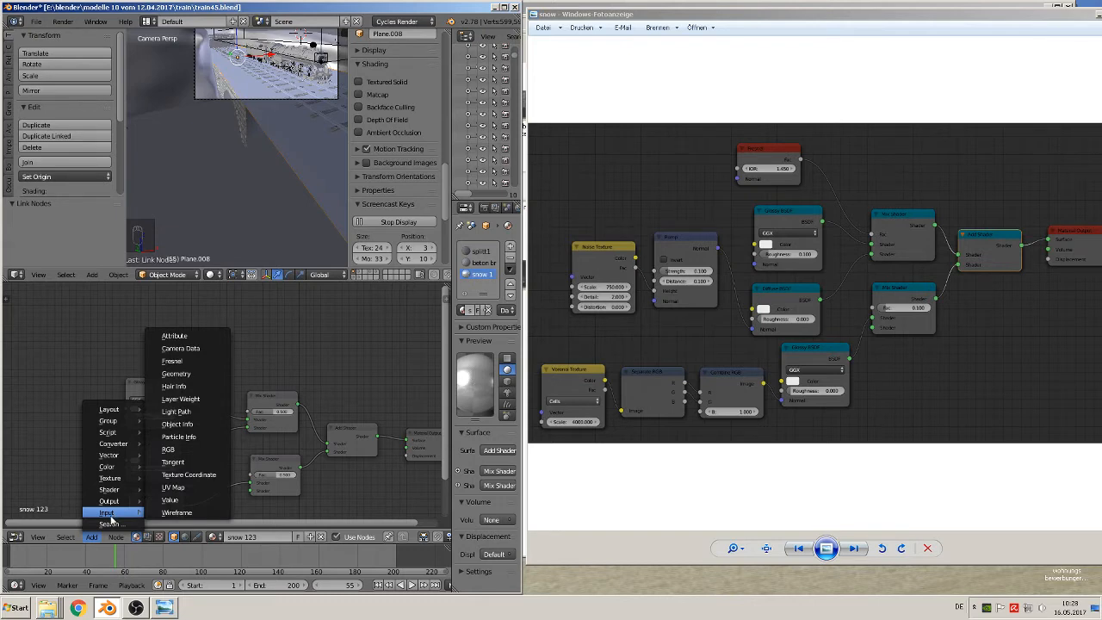
left_click(176, 364)
left_click(188, 338)
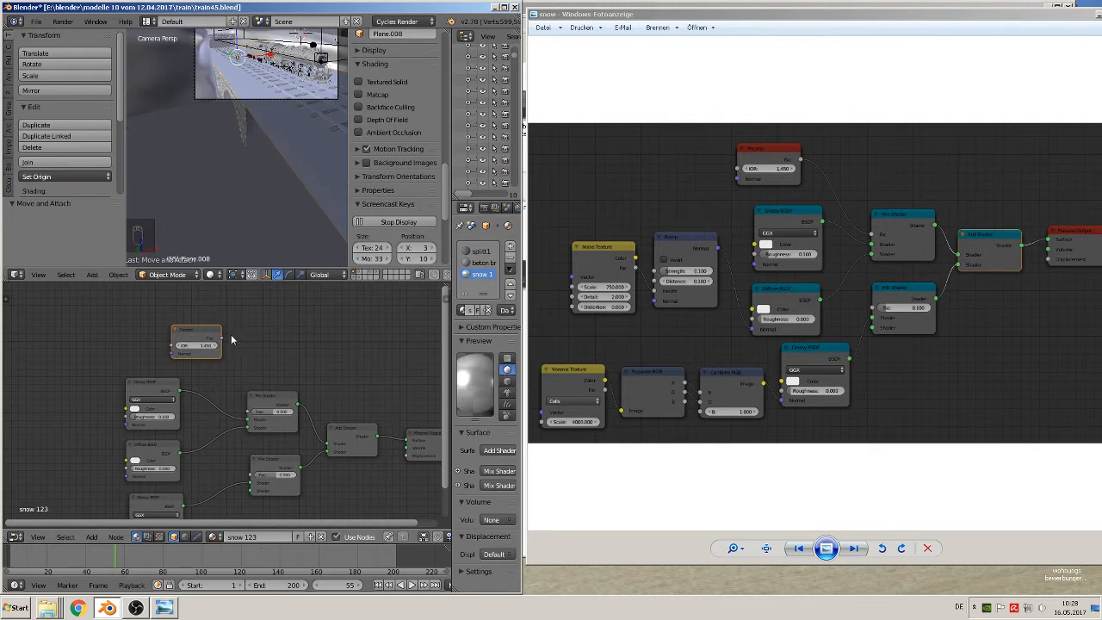
left_click_drag(223, 338, 254, 416)
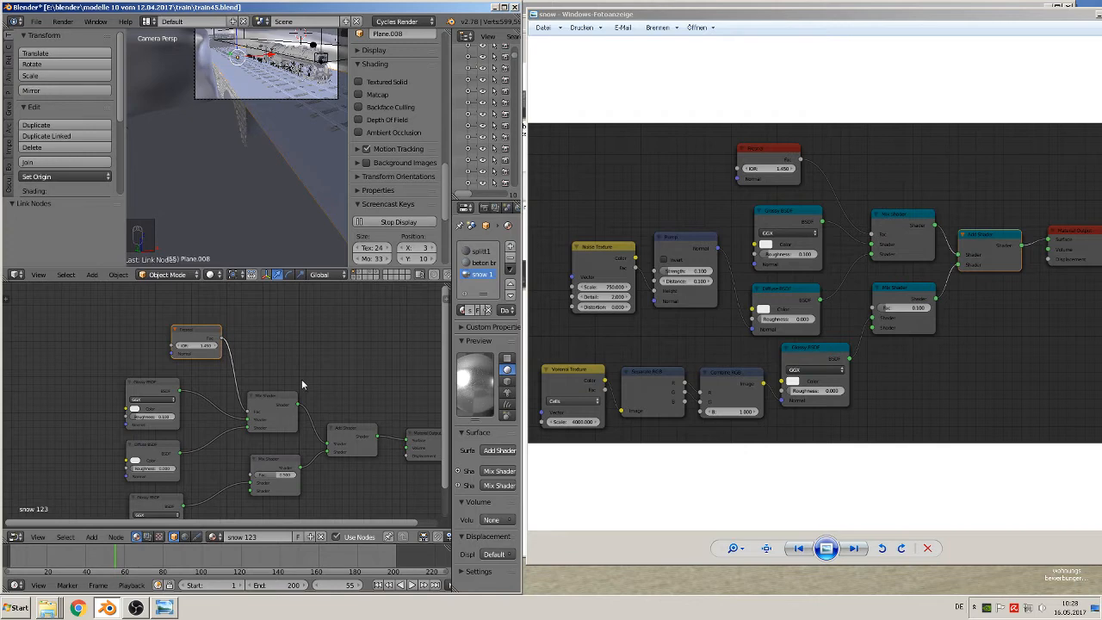
Add a Bump node to the left of the Glossy BSDF and connect its Normal output to the Diffuse BSDF's Normal input
middle_click_drag(301, 378, 370, 353)
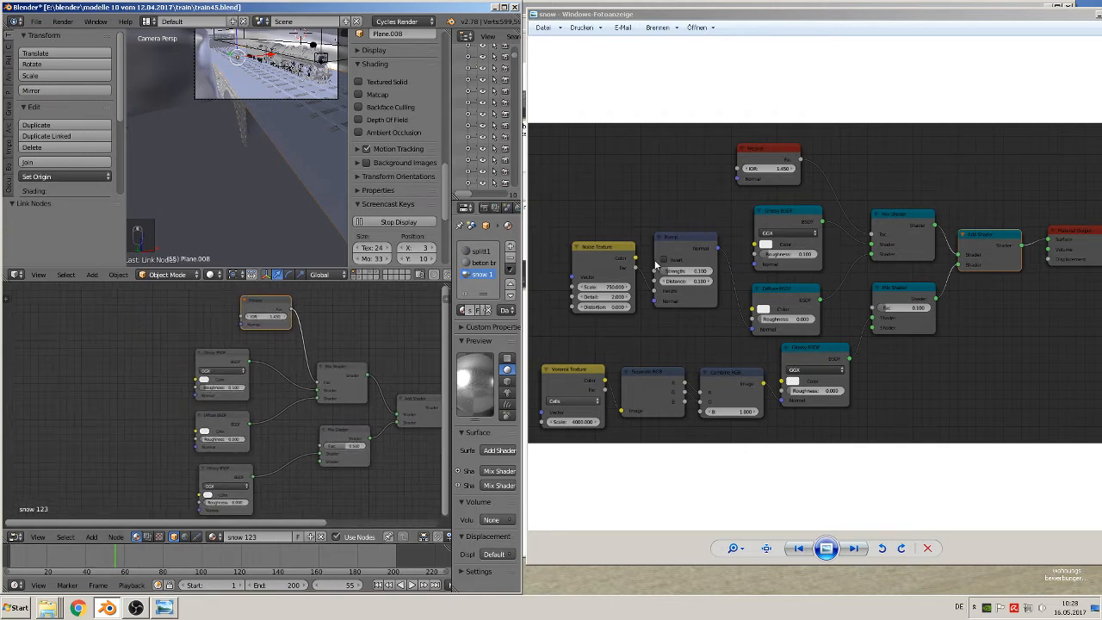
left_click(92, 537)
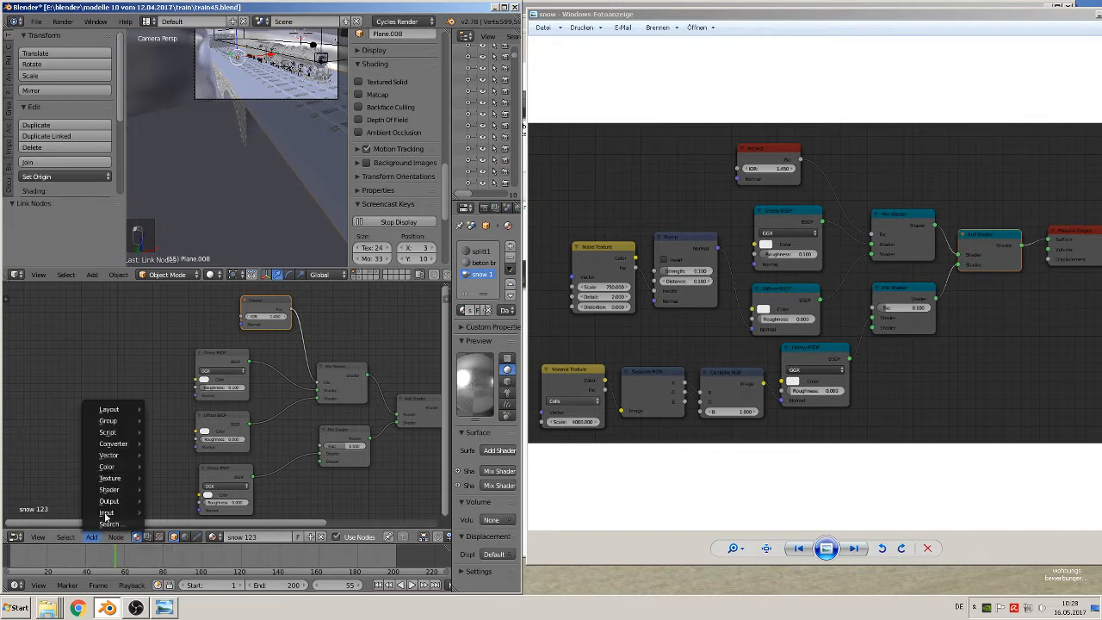
mouse_move(122, 458)
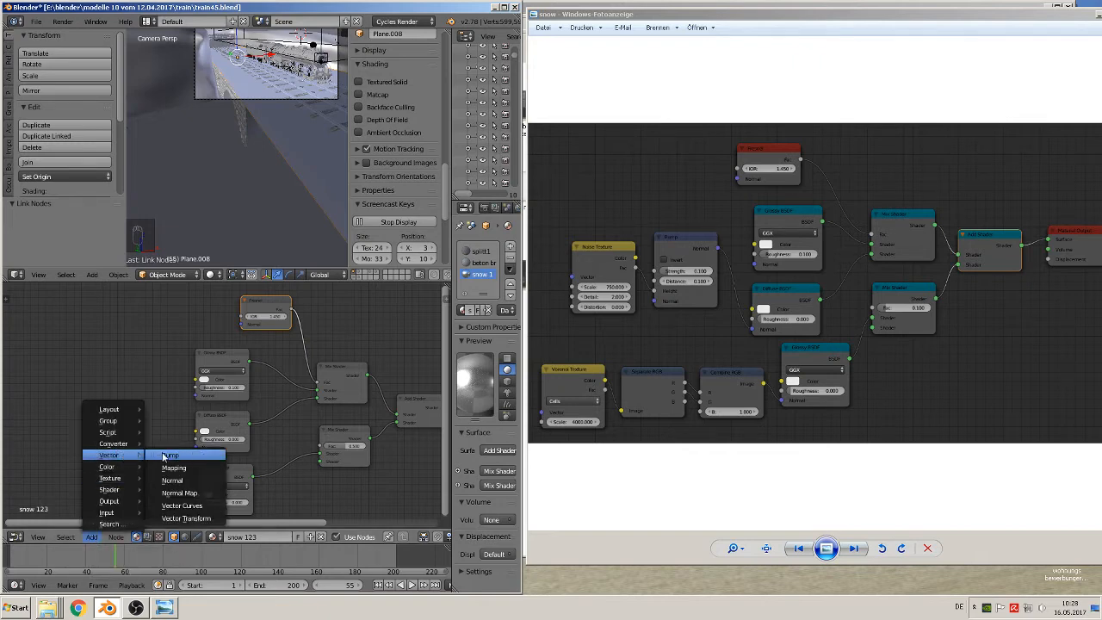
left_click(168, 456)
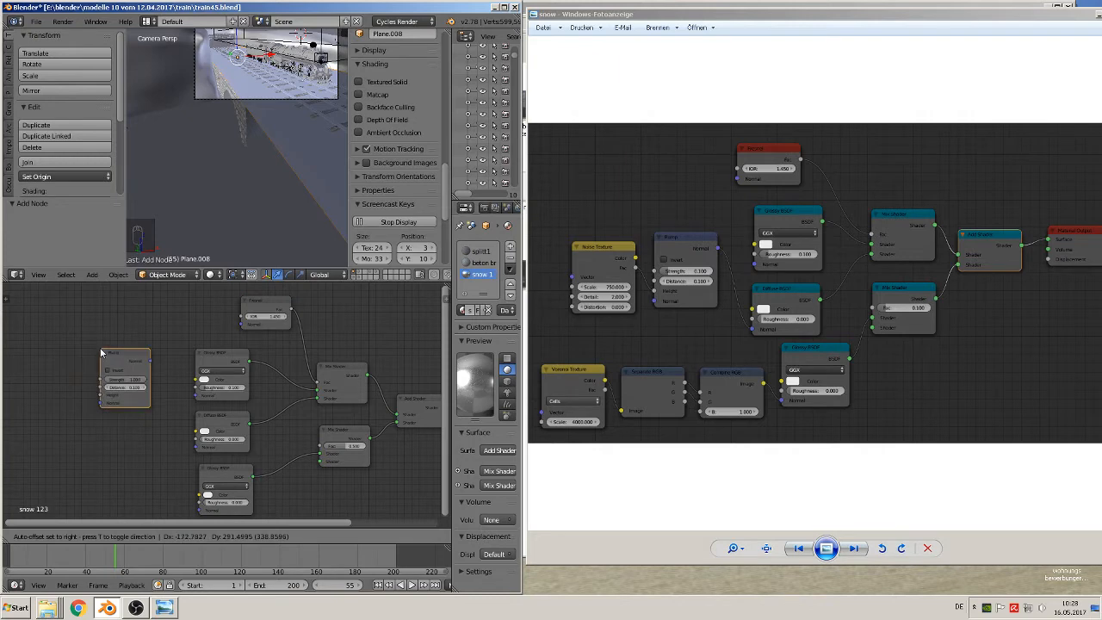
left_click(101, 353)
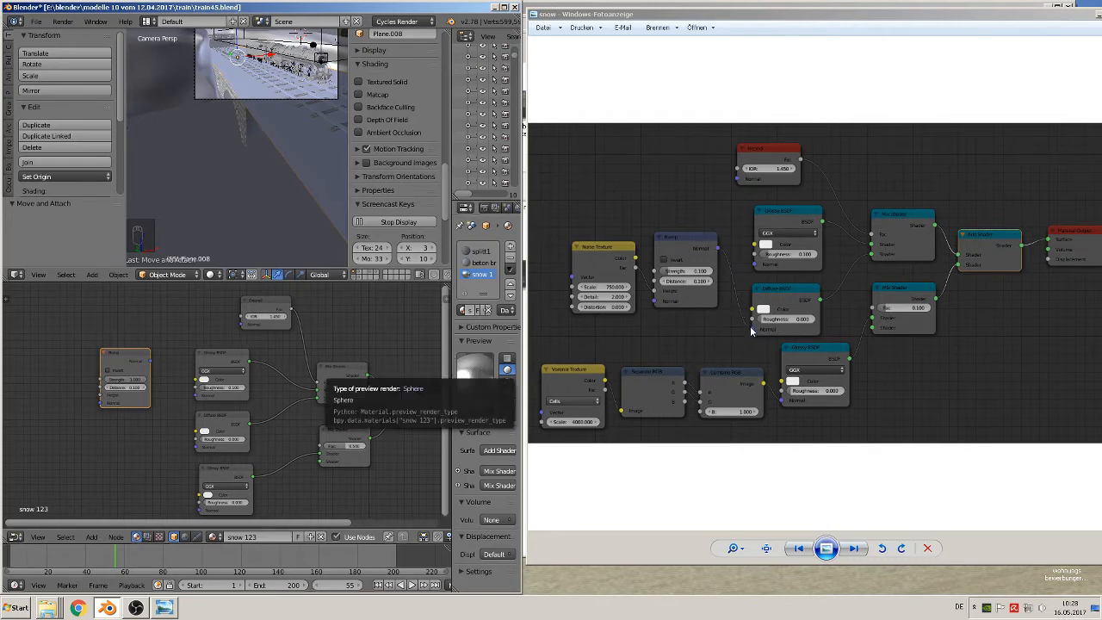
left_click_drag(151, 362, 198, 448)
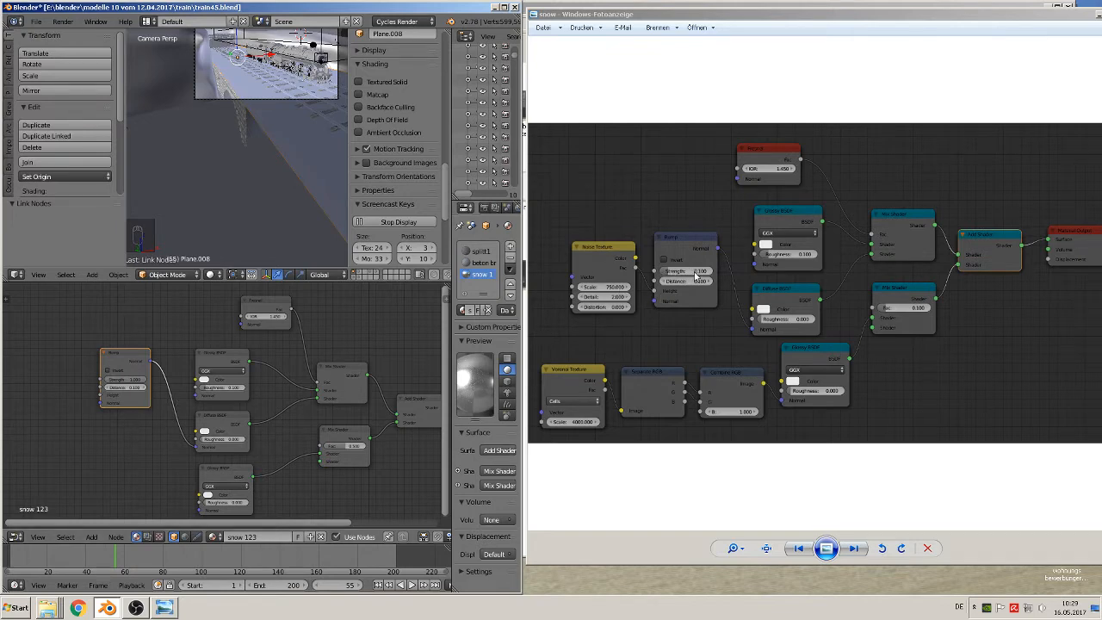
Set the Bump node's strength to 0.1
left_click(129, 383)
left_click(127, 379)
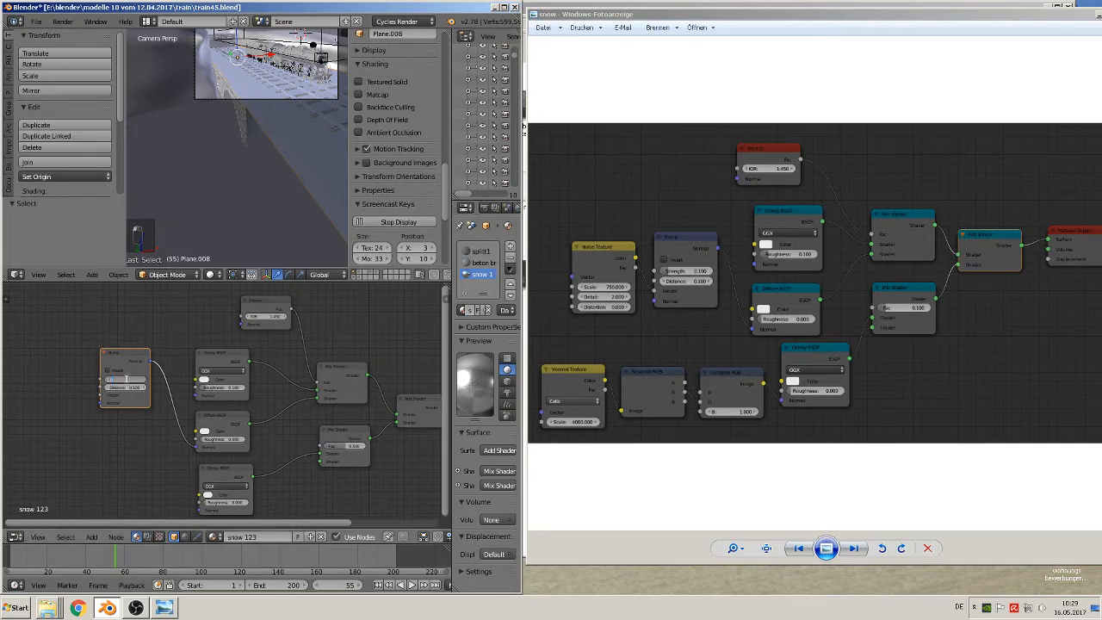
type("0.1")
key("Return")
Add a Noise Texture node to the left of the Bump node and connect its Fac output to the Bump's Height input
middle_click_drag(100, 447, 183, 435)
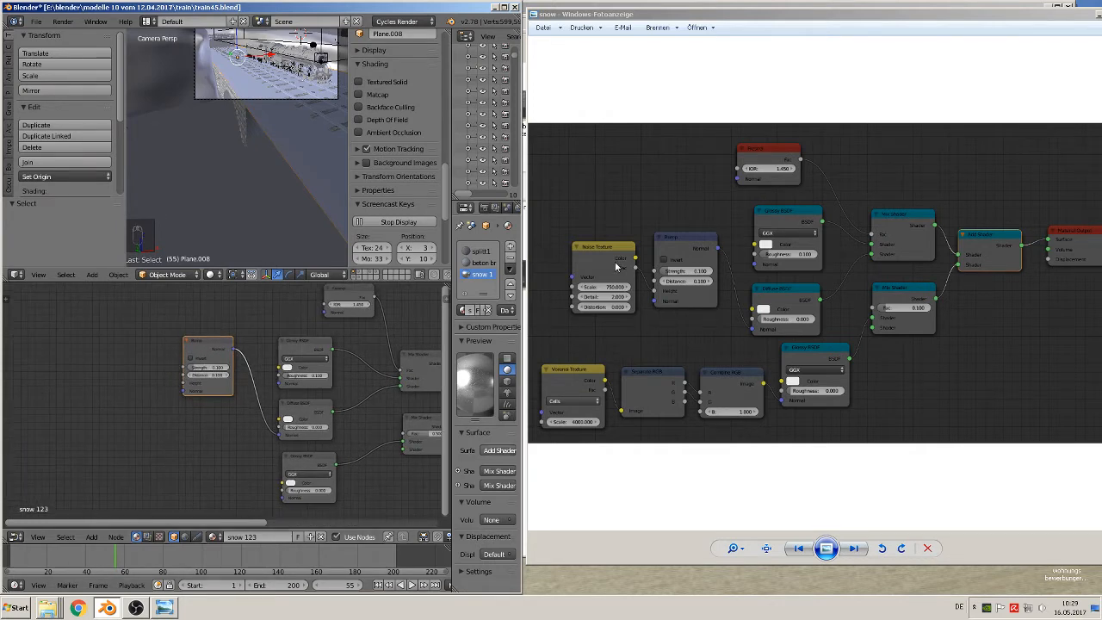
left_click(91, 536)
mouse_move(115, 536)
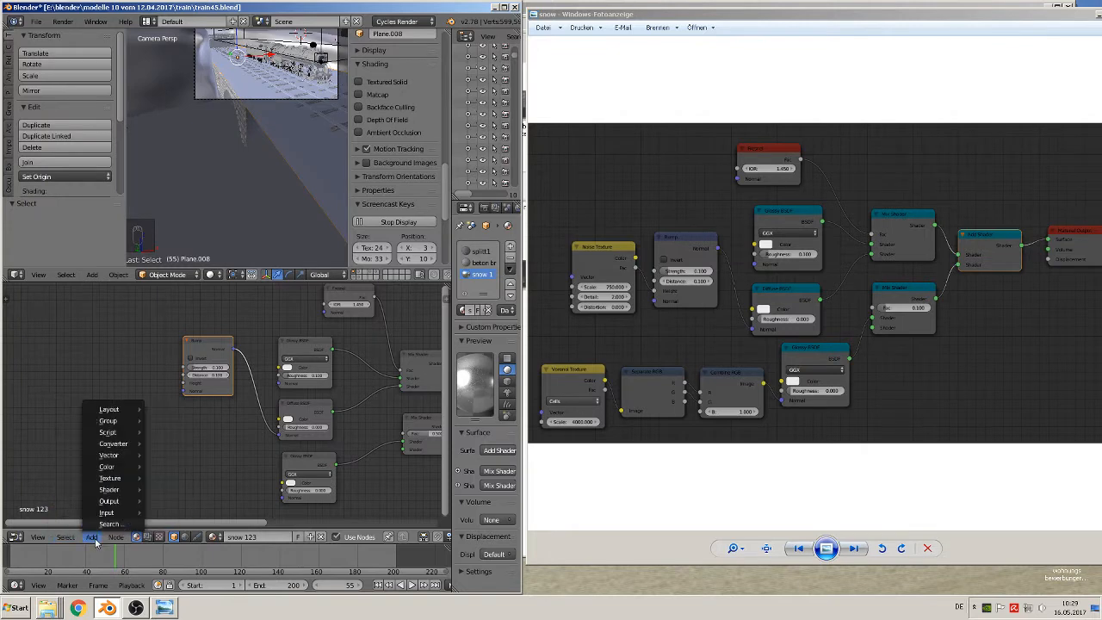
mouse_move(112, 478)
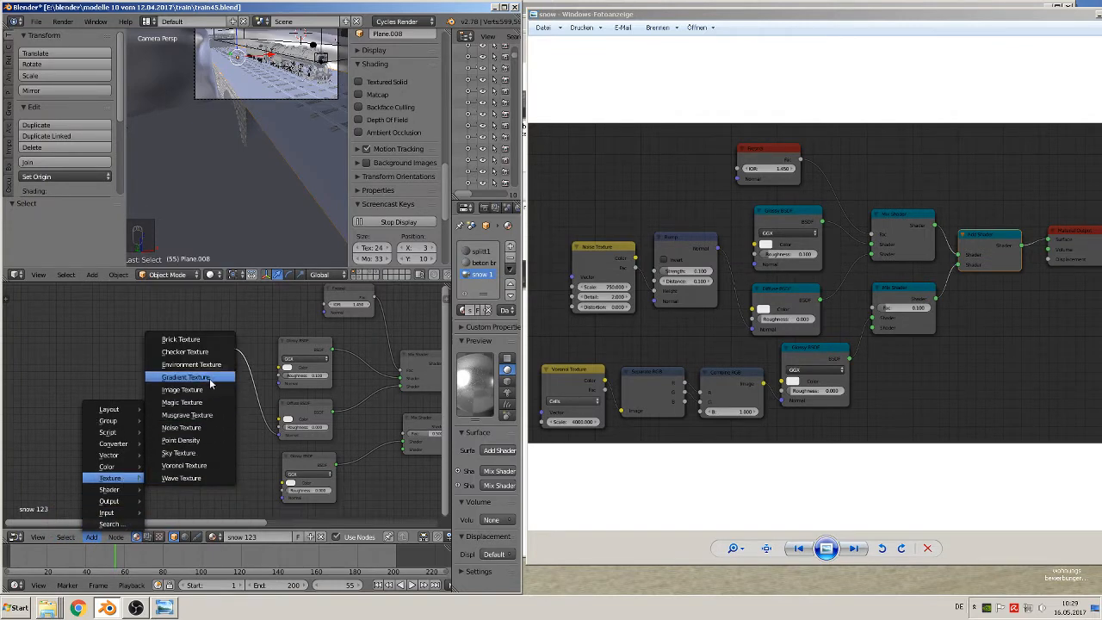
left_click(207, 434)
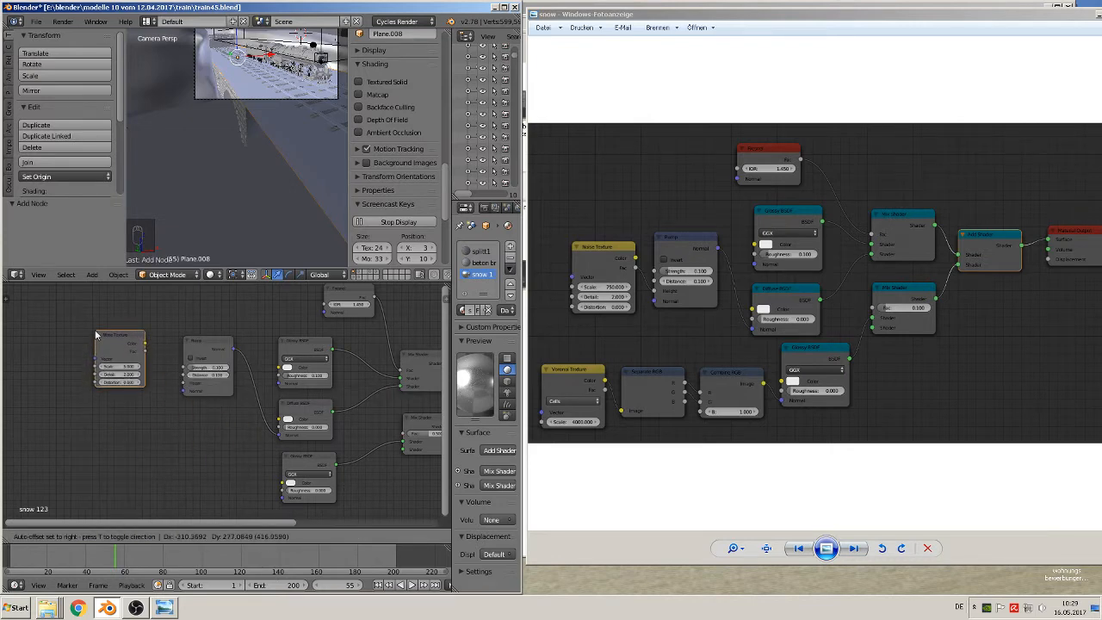
left_click(96, 334)
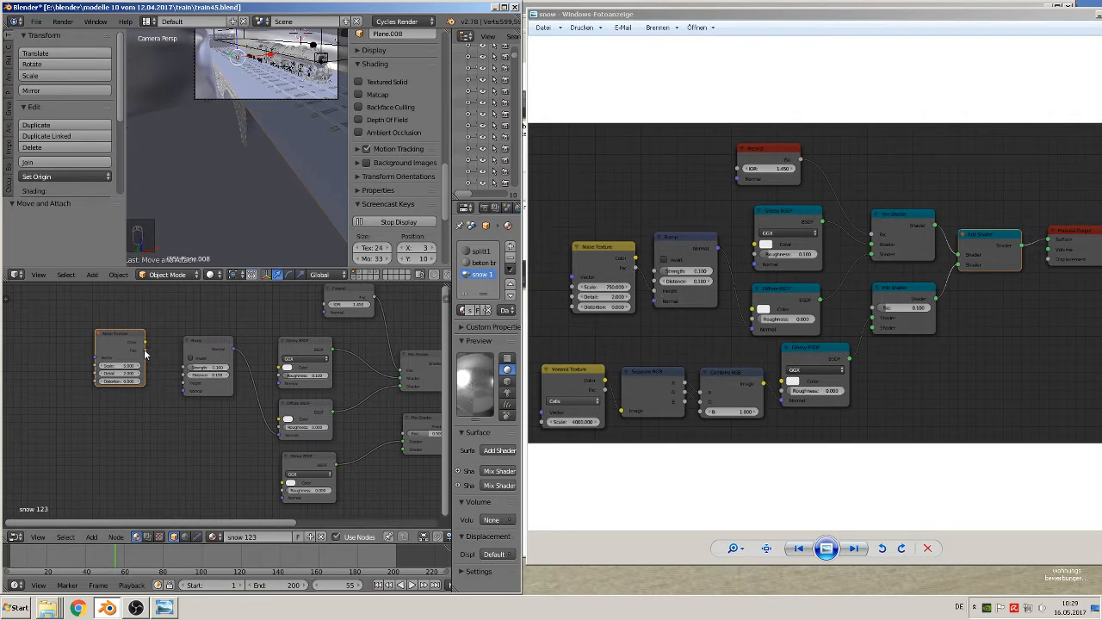
left_click_drag(144, 352, 184, 385)
Set the Noise Texture's scale to 750
scroll(152, 412, "up", 1)
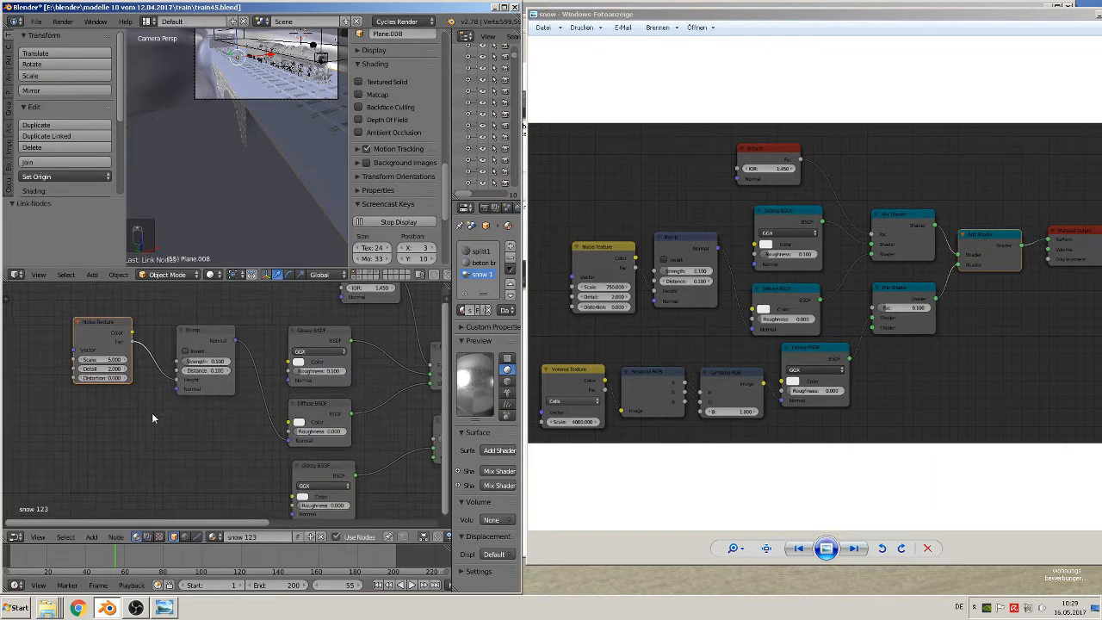
scroll(164, 422, "up", 2)
middle_click_drag(165, 423, 296, 458)
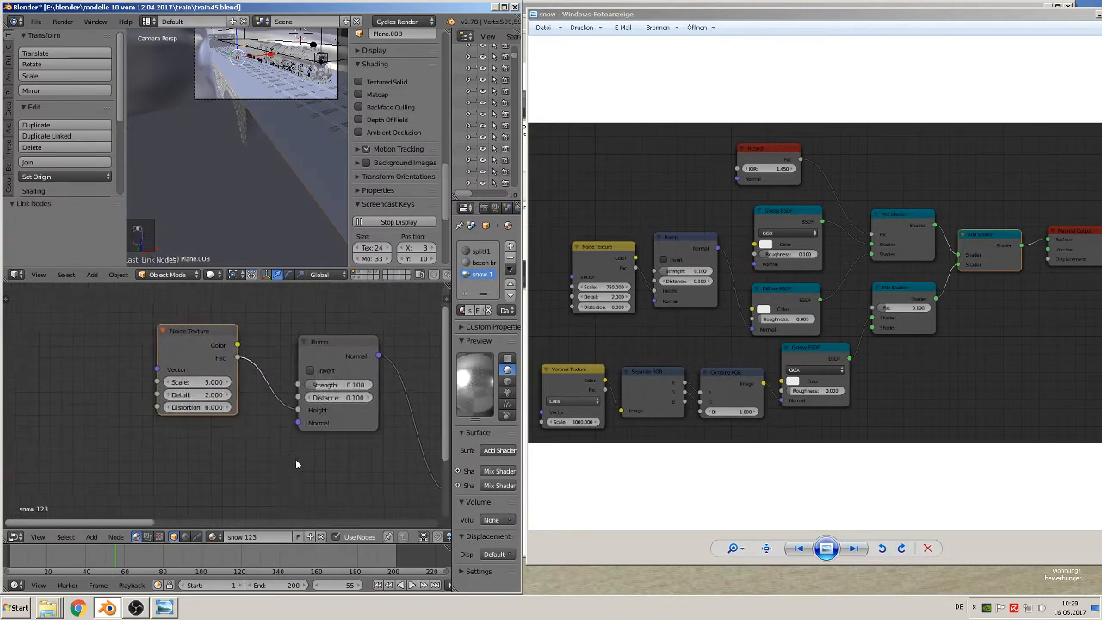
scroll(292, 457, "up", 1)
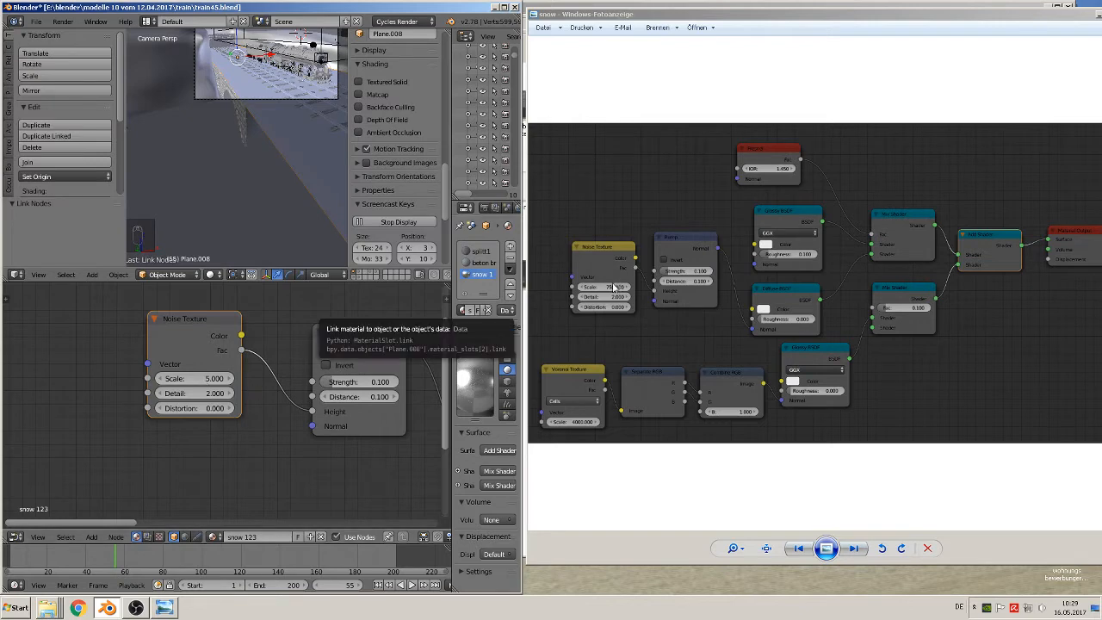
left_click(209, 379)
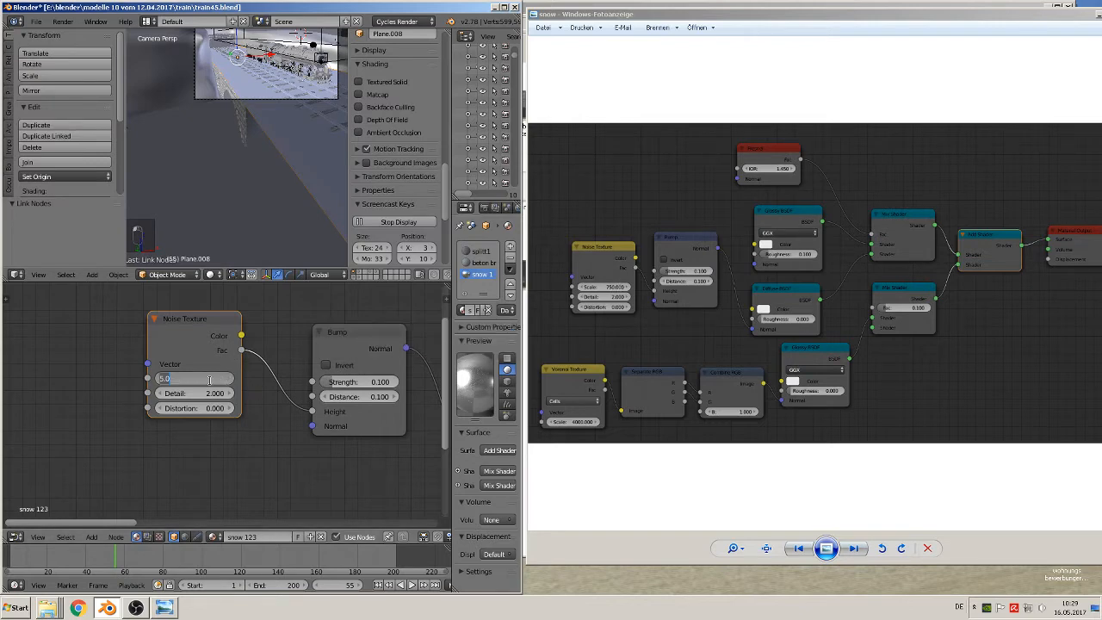
type("750")
key("Return")
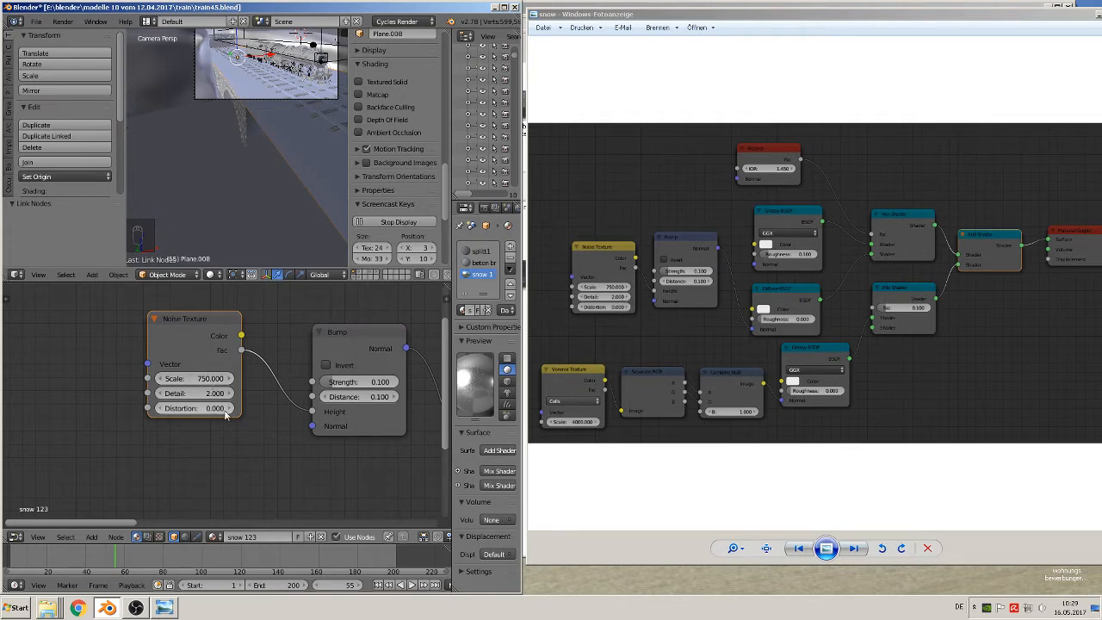
Add a Combine RGB node with B set to 1 and connect its Image output to the lower Glossy BSDF's Normal input
scroll(357, 469, "down", 3)
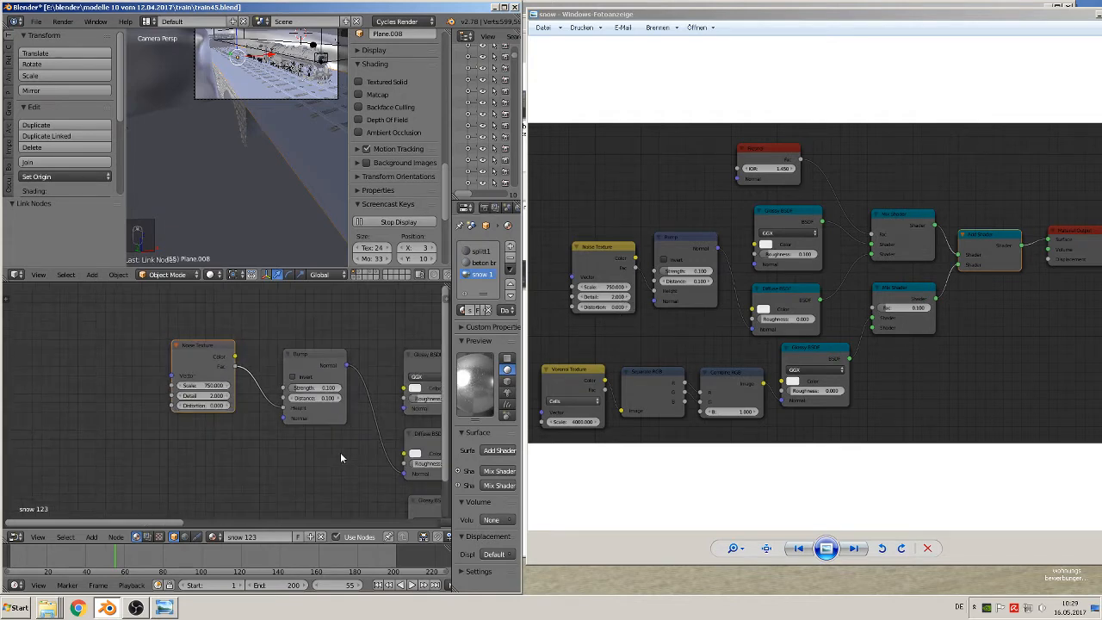
middle_click_drag(342, 455, 241, 387)
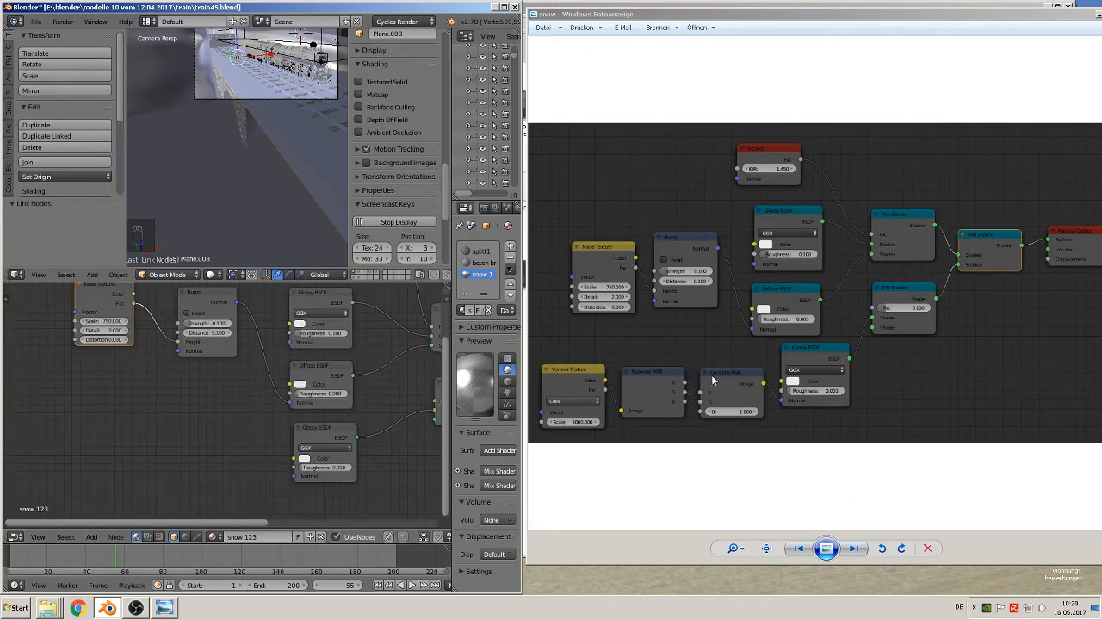
left_click(92, 537)
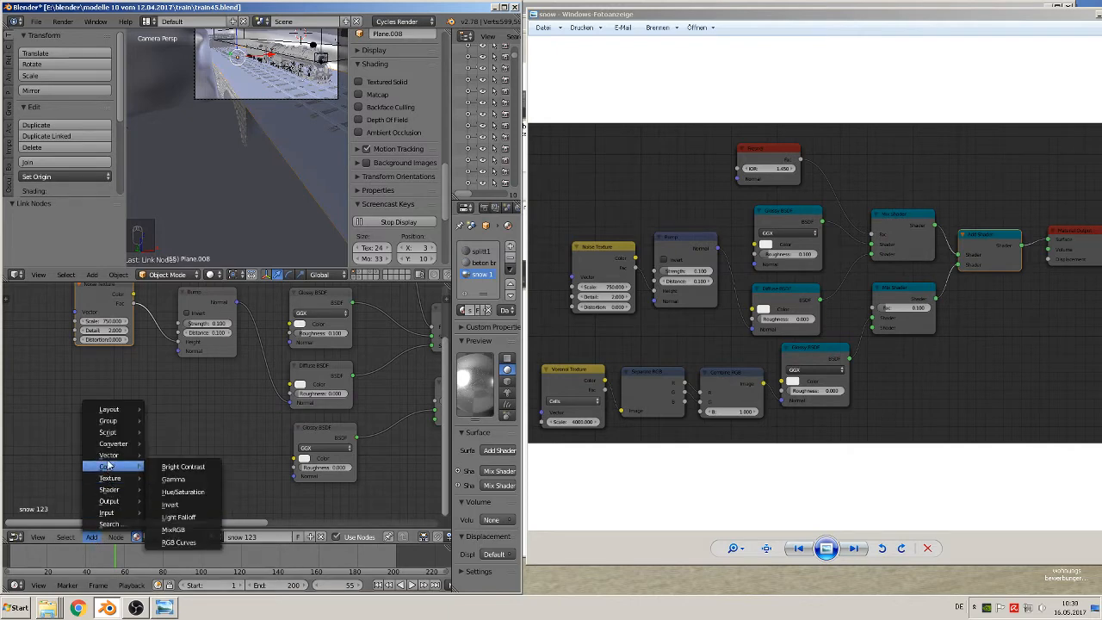
mouse_move(113, 445)
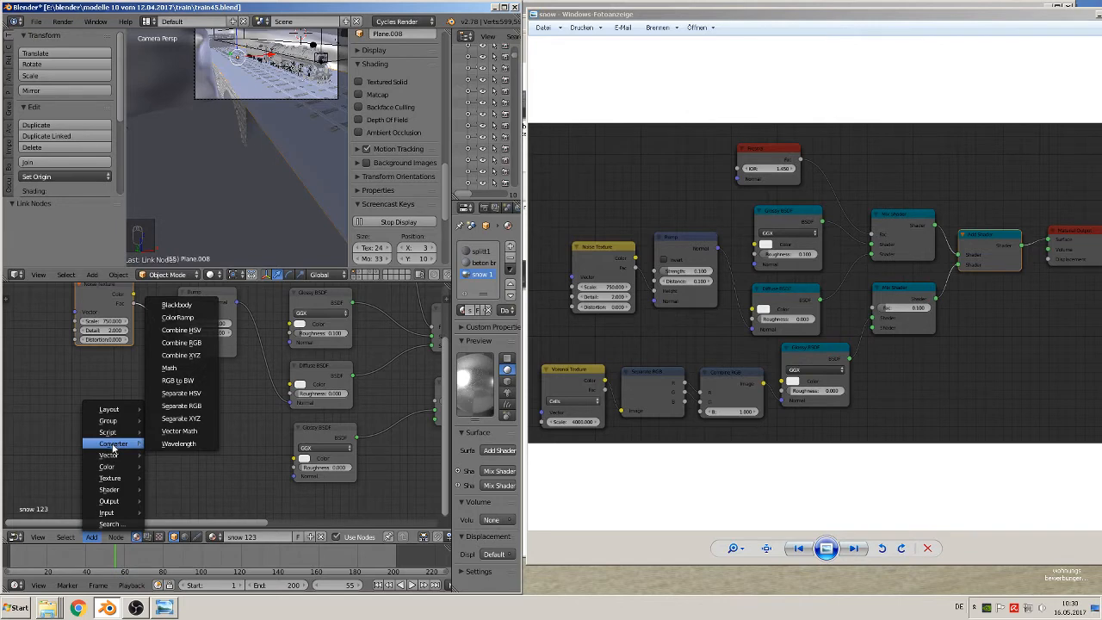
left_click(166, 345)
left_click(198, 435)
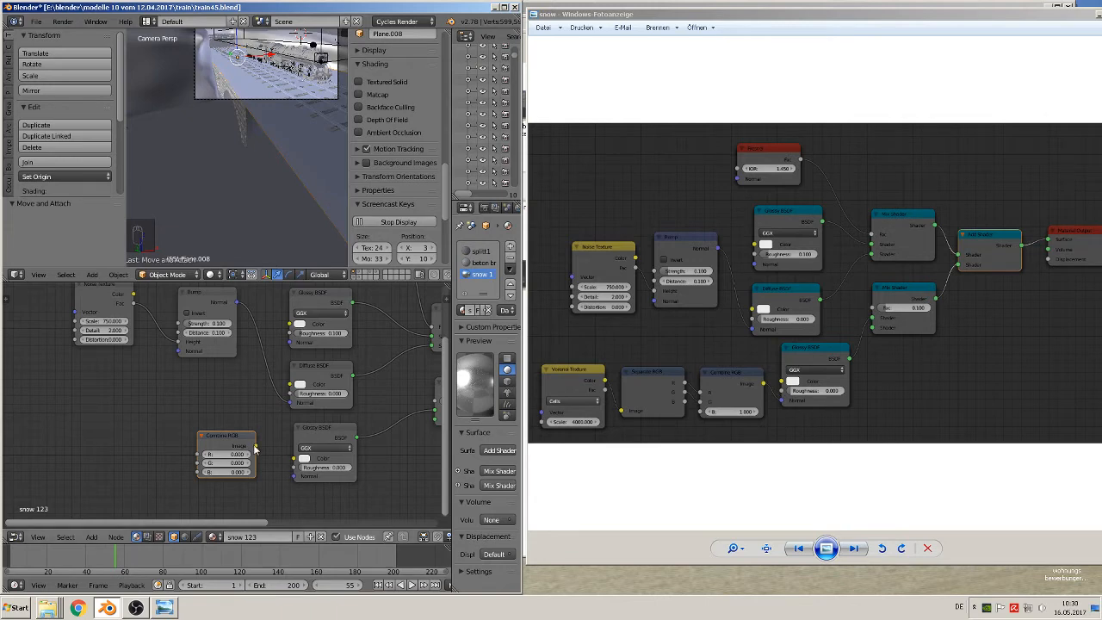
left_click_drag(255, 447, 293, 476)
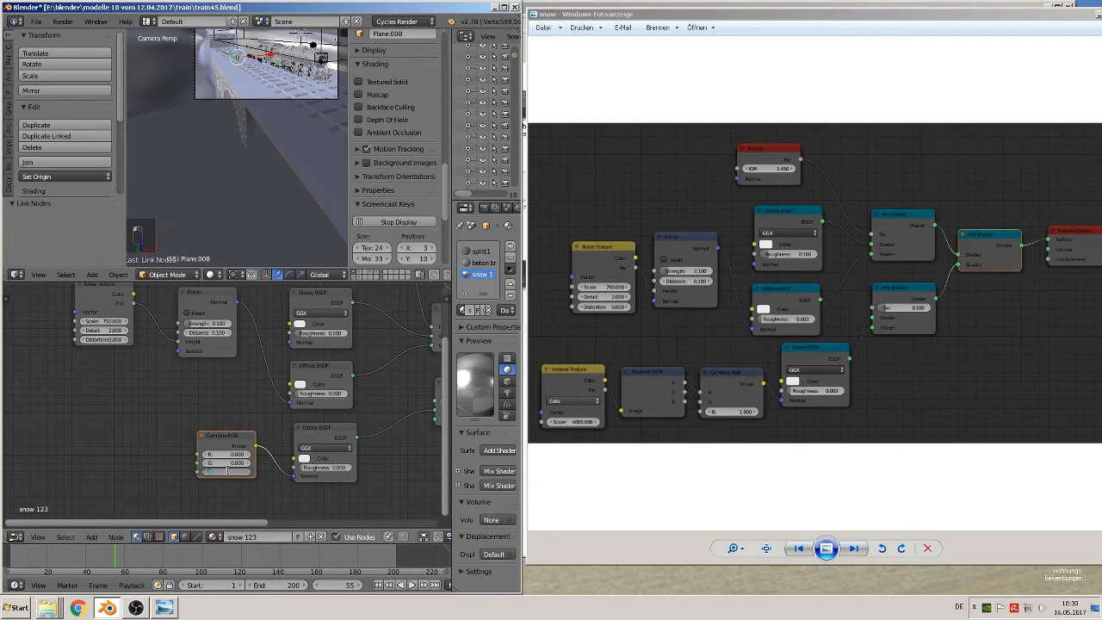
type("1")
key("Return")
Add a Separate RGB node to the left of Combine RGB and connect its R and G outputs to the matching inputs
middle_click_drag(121, 460, 243, 442)
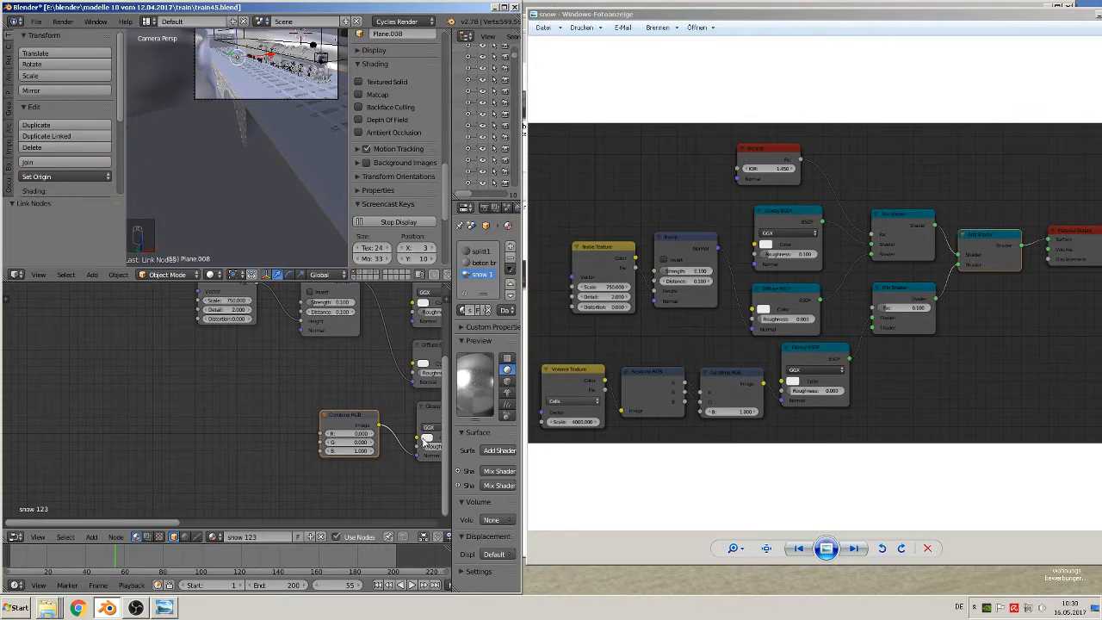
left_click(92, 536)
mouse_move(123, 444)
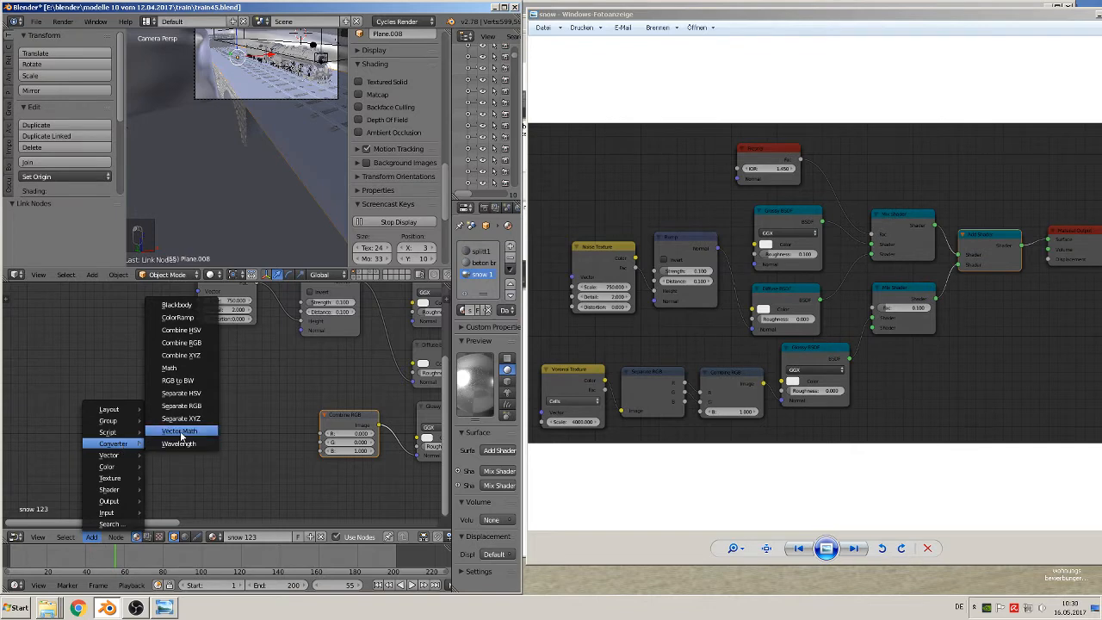
left_click(180, 405)
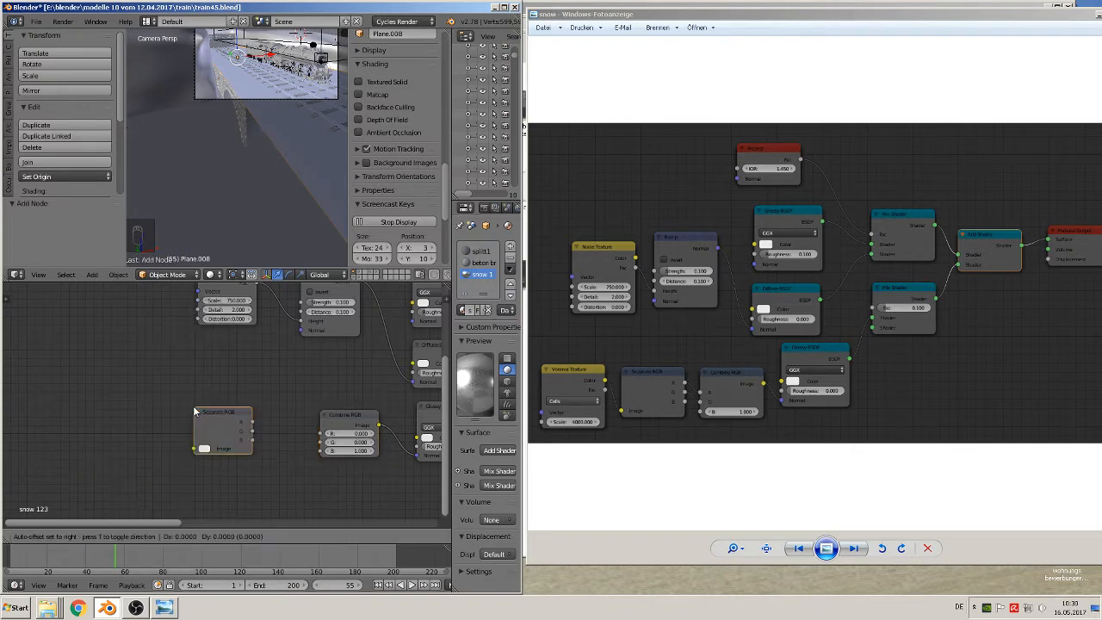
left_click(225, 410)
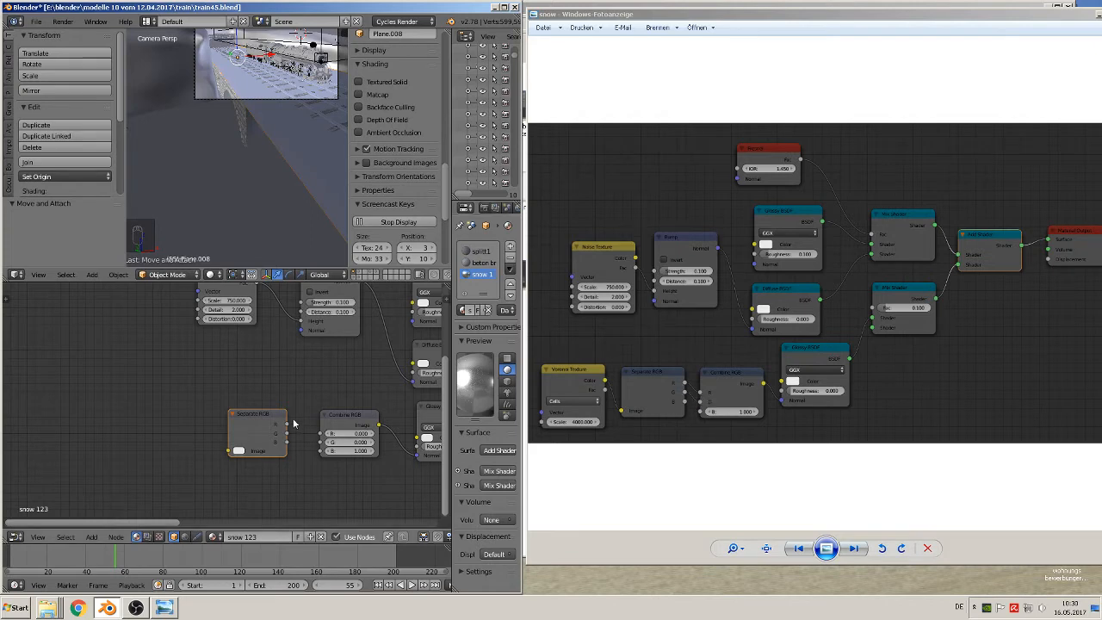
left_click_drag(286, 424, 326, 444)
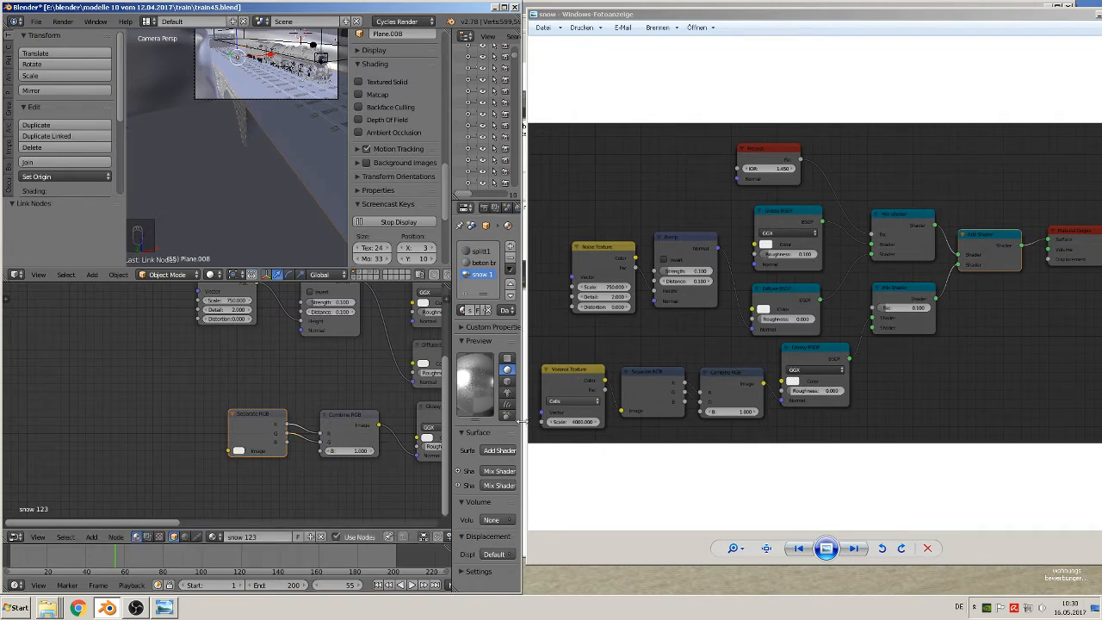
Add a Voronoi Texture node to the left of Separate RGB and connect its Color output to the Image input
left_click(91, 536)
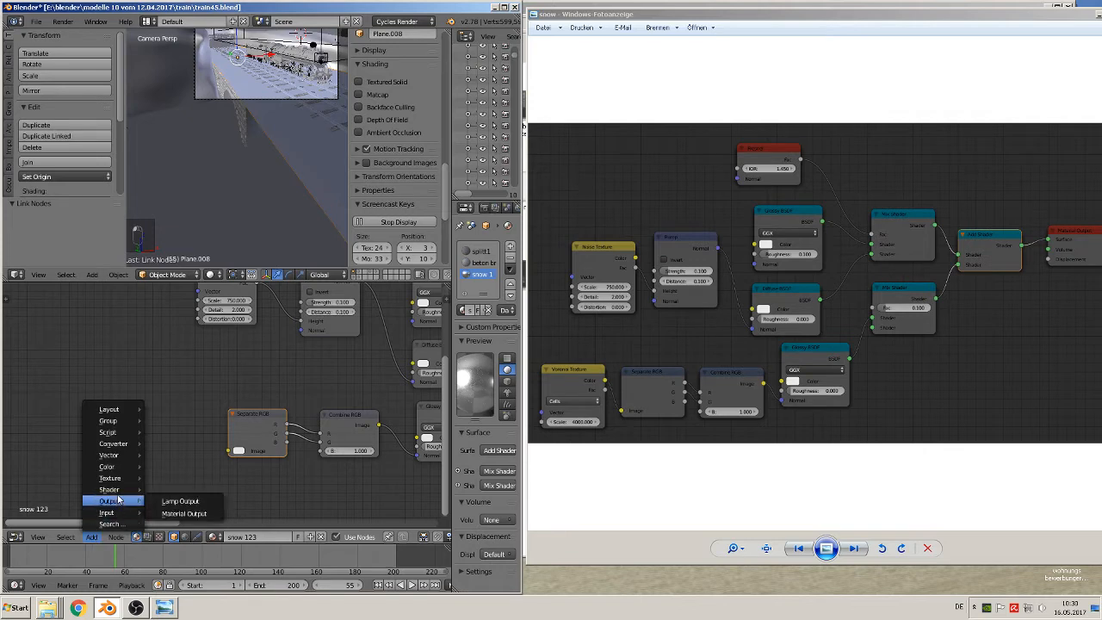
mouse_move(118, 496)
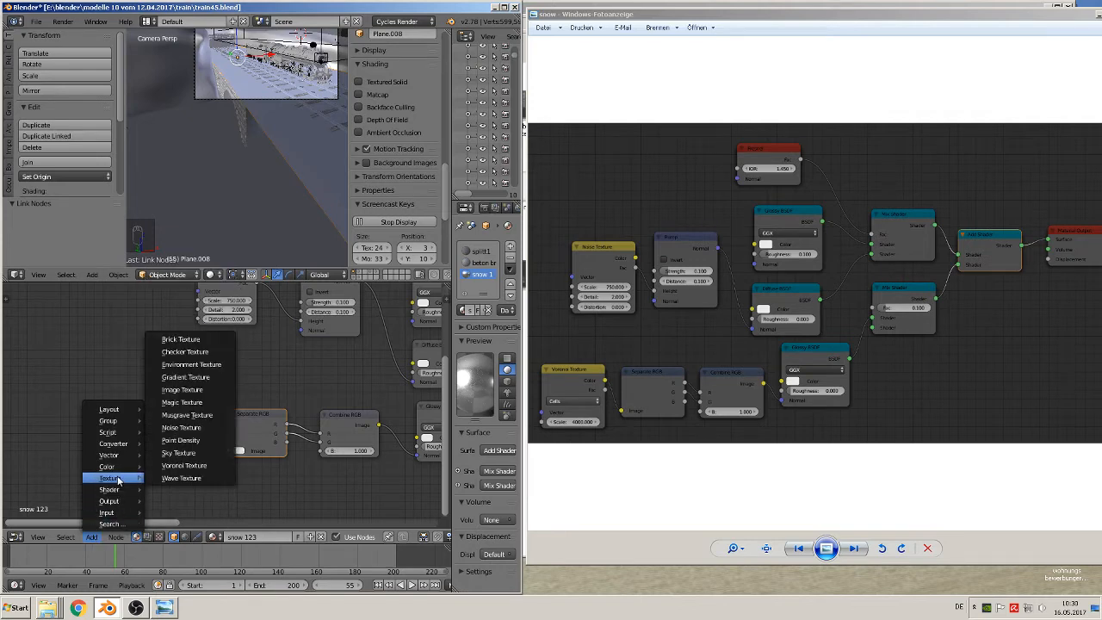
left_click(181, 464)
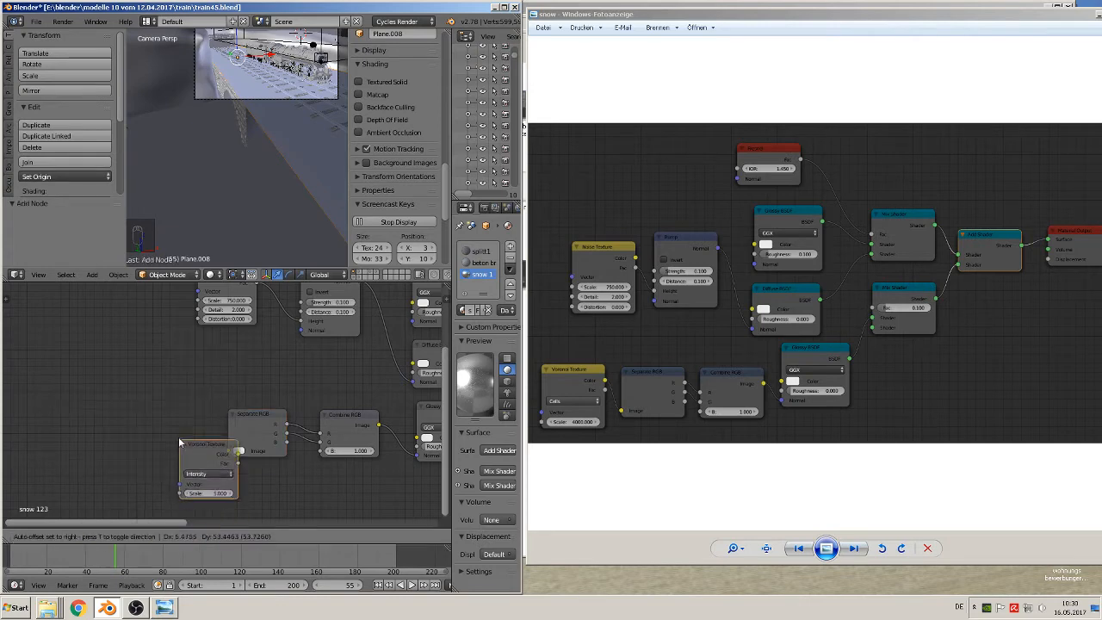
left_click(146, 415)
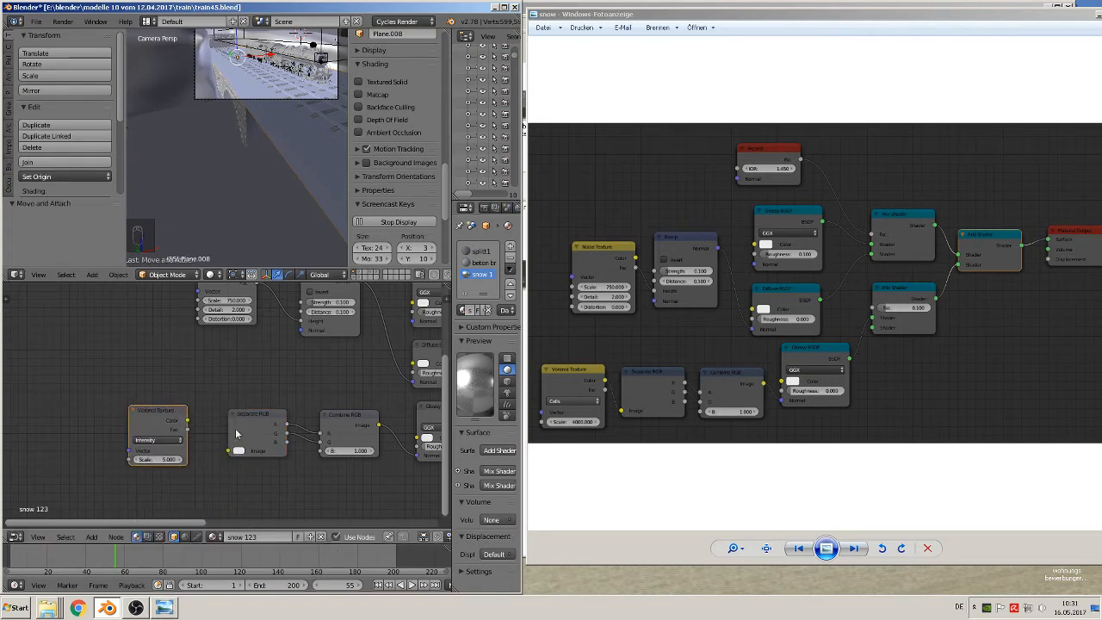
left_click_drag(187, 421, 242, 453)
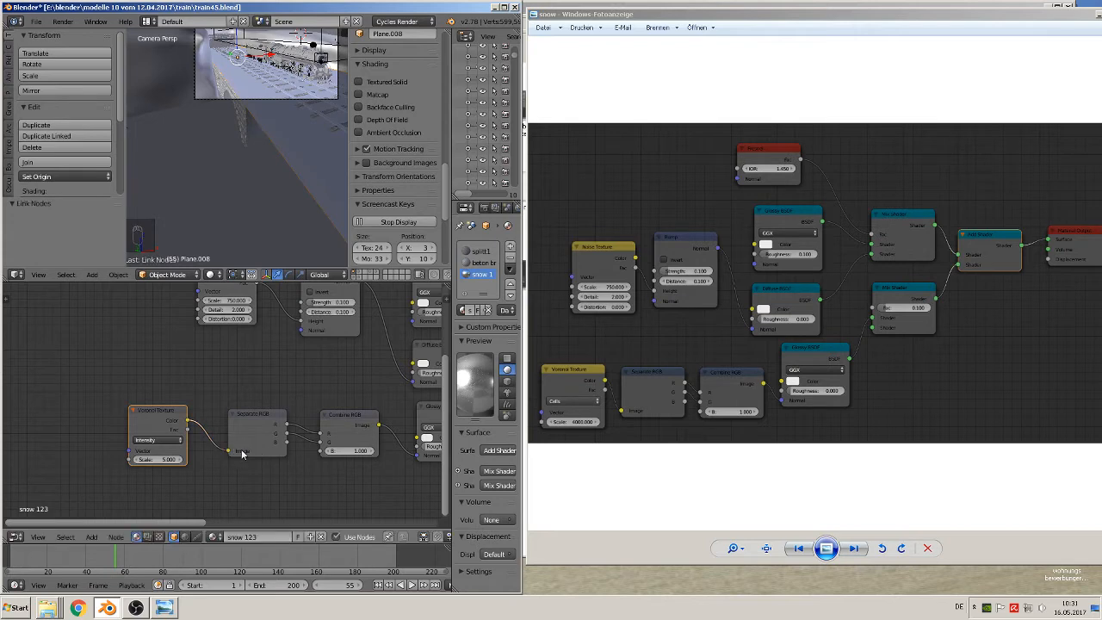
Set the Voronoi Texture's coloring to Cells and its scale to 4000
left_click(155, 447)
left_click(162, 421)
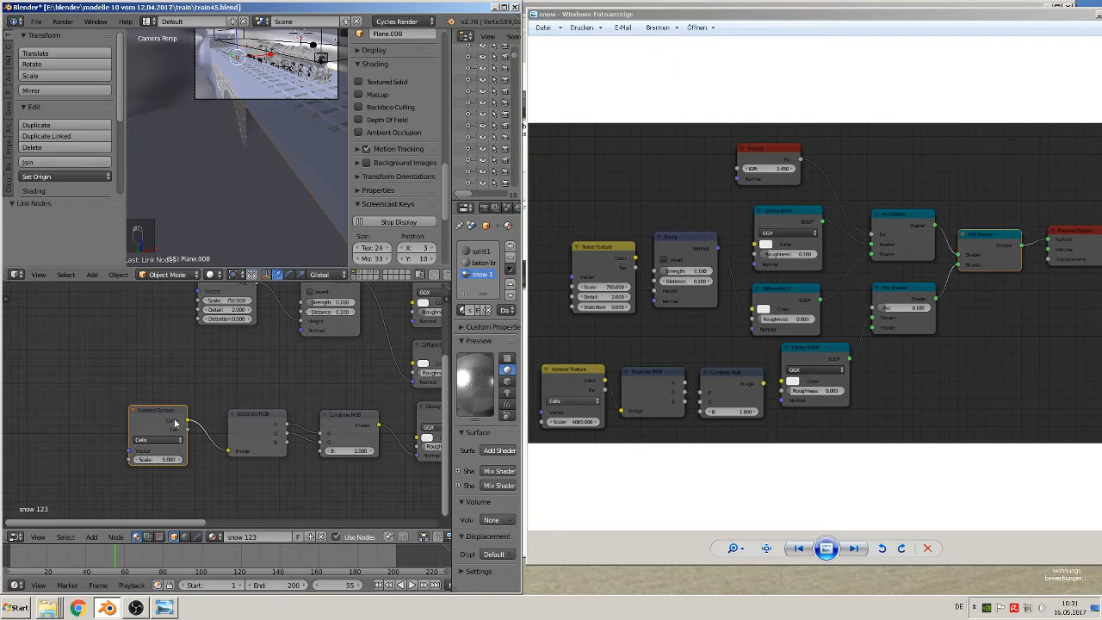
left_click(159, 458)
type("0")
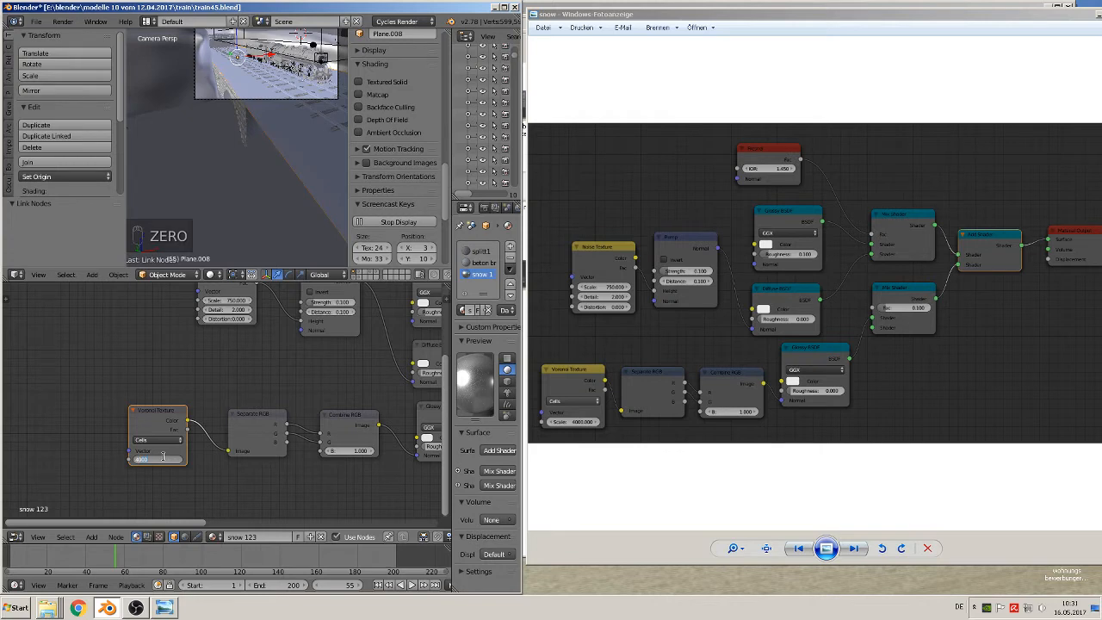
key("Return")
scroll(224, 385, "down", 5)
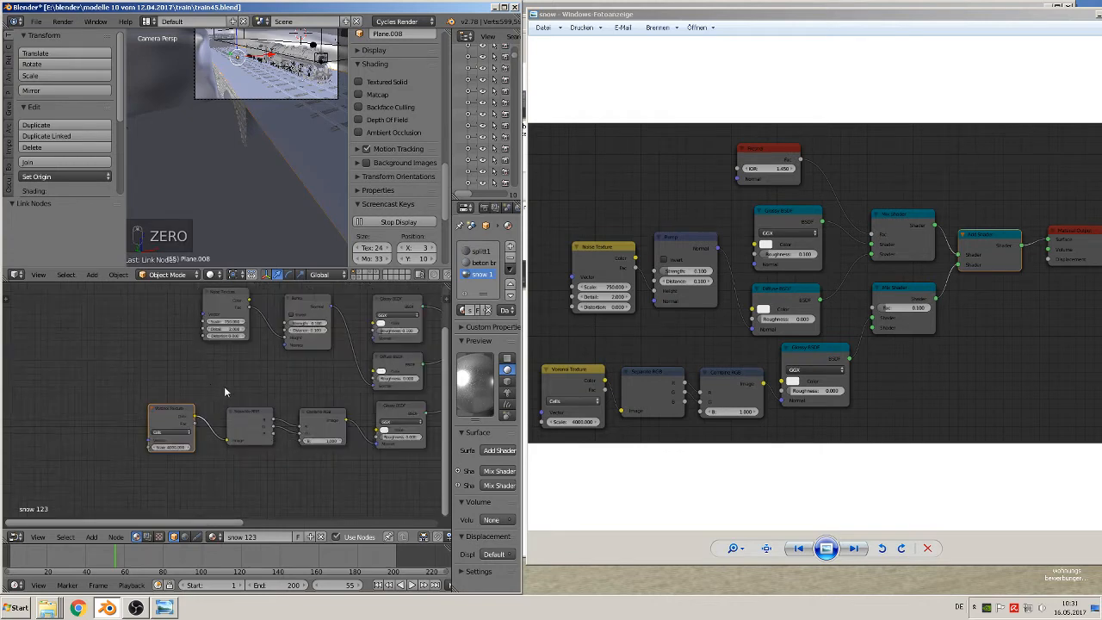
middle_click_drag(362, 420, 248, 435)
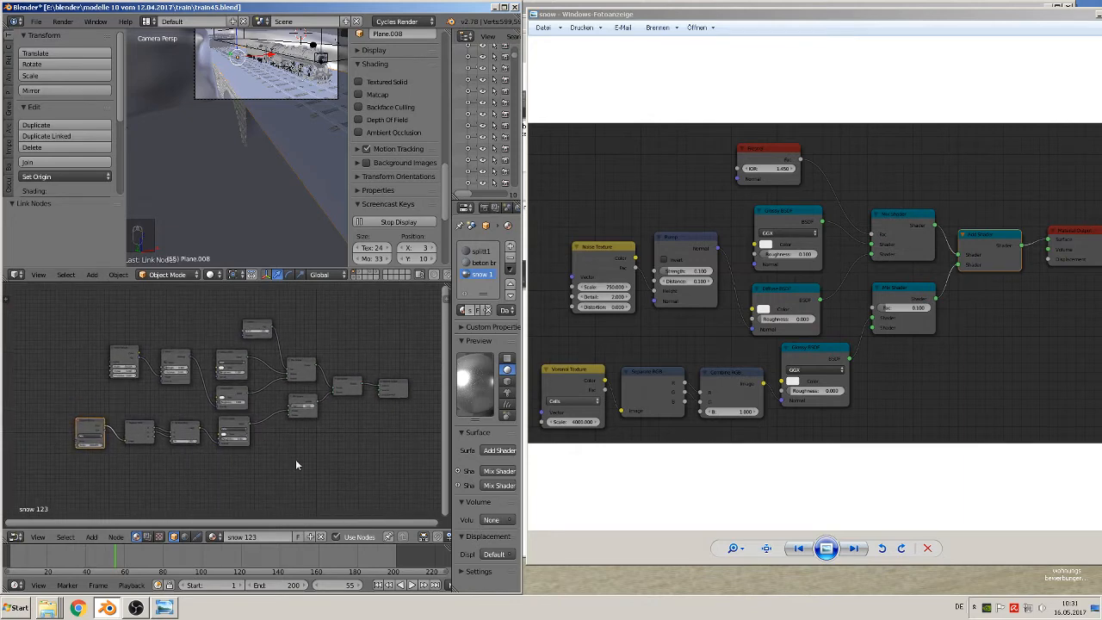
scroll(295, 465, "up", 4)
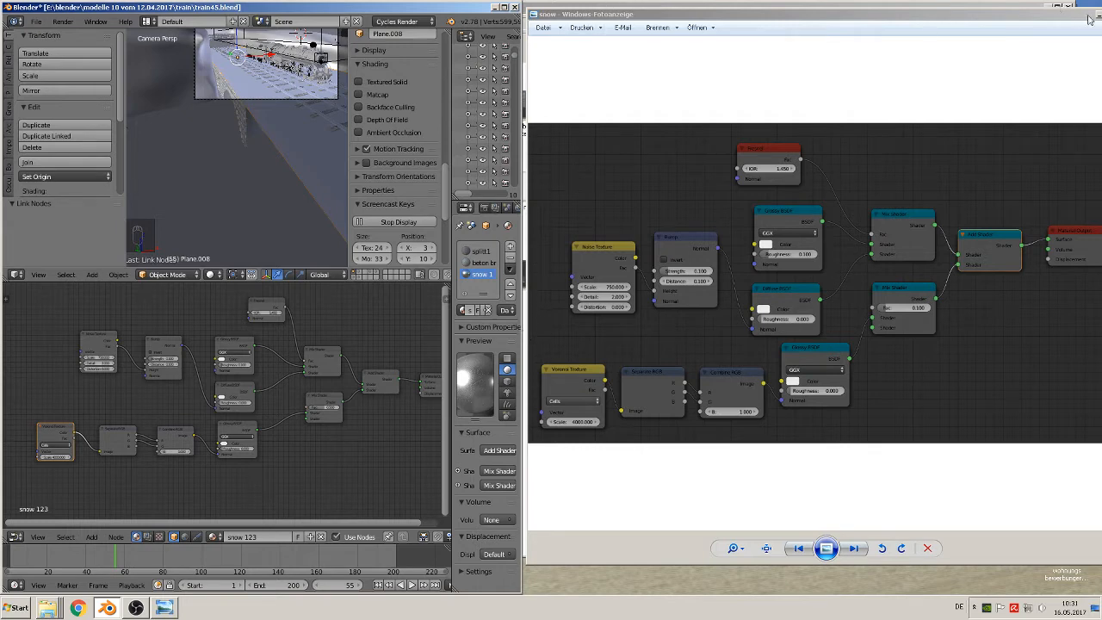
Close the "snow" reference image and maximize the Blender window
left_click_drag(1071, 17, 978, 24)
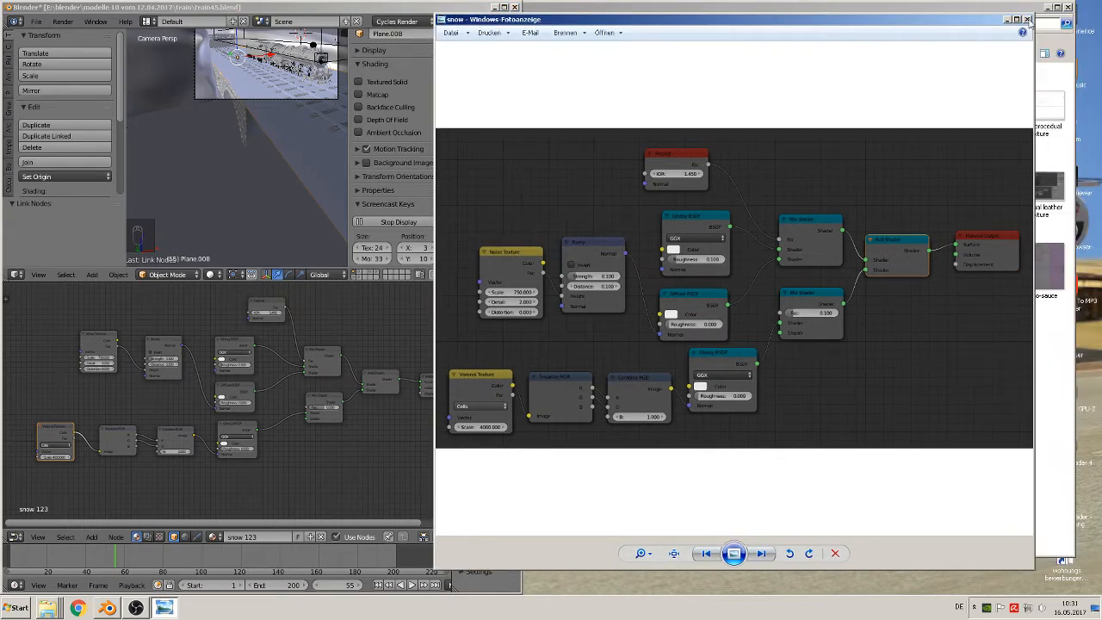
left_click(1029, 20)
left_click(504, 8)
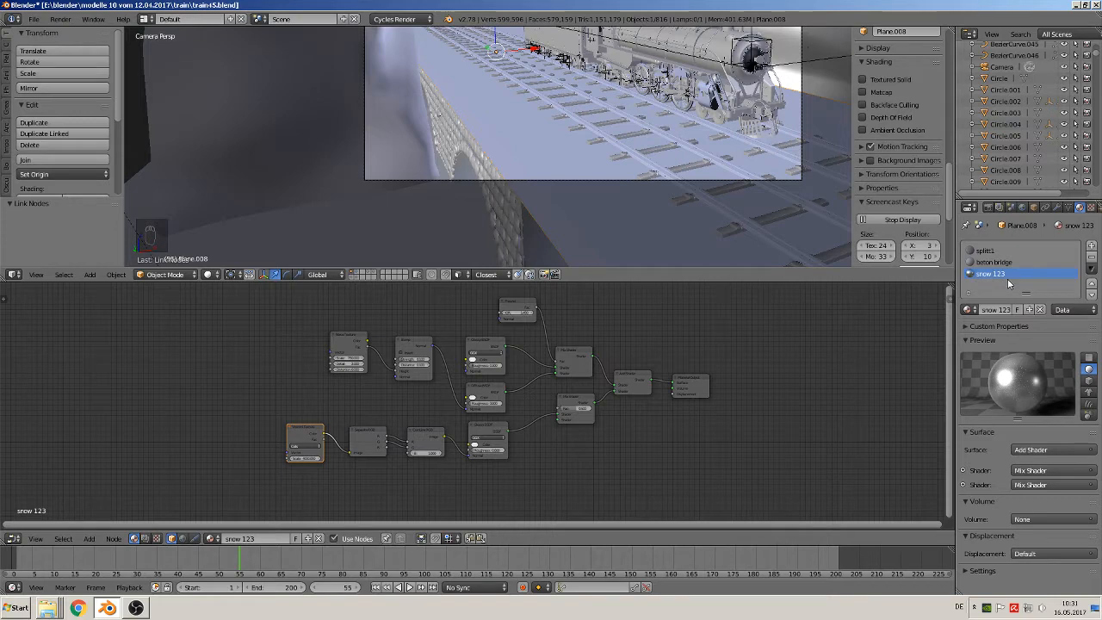
scroll(706, 437, "up", 2)
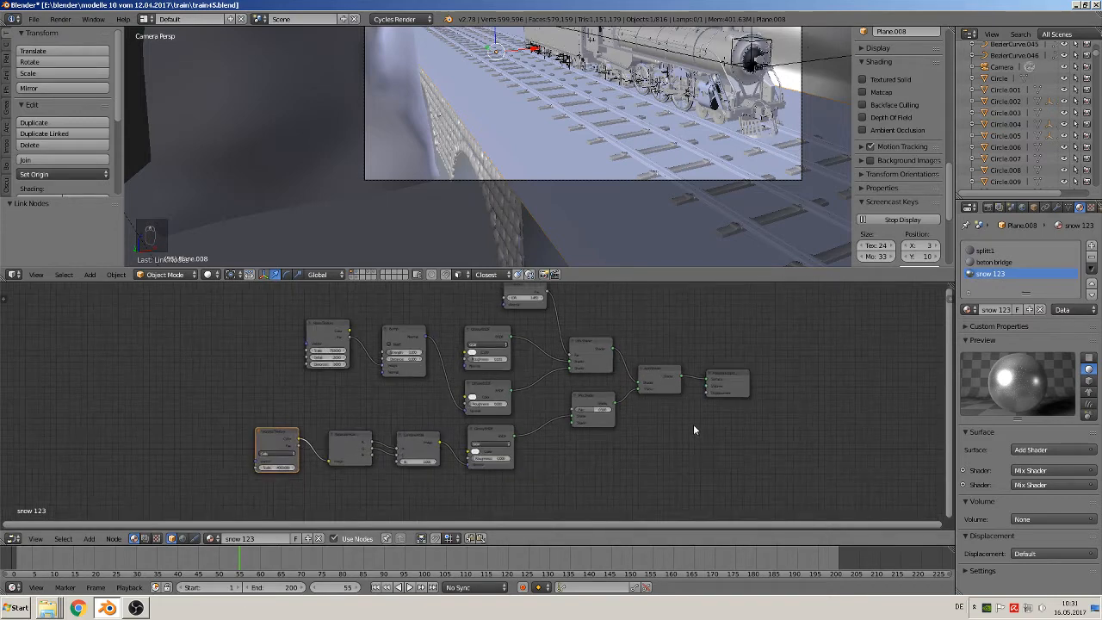
Switch the 3D viewport's shading to Material to display the bridge and train with their materials
left_click(209, 275)
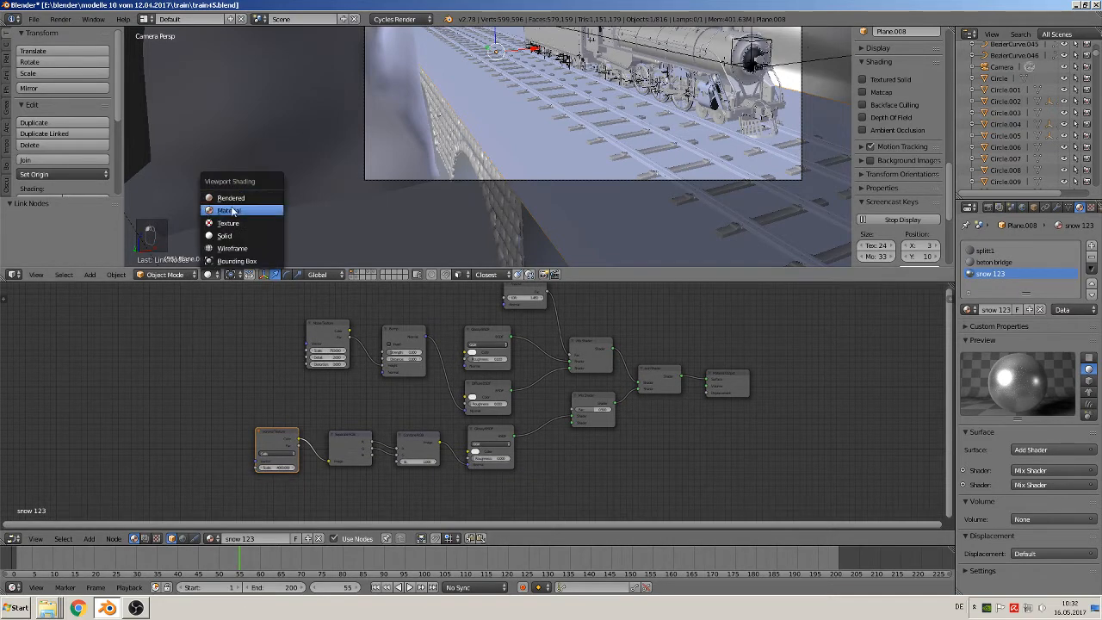
left_click(229, 211)
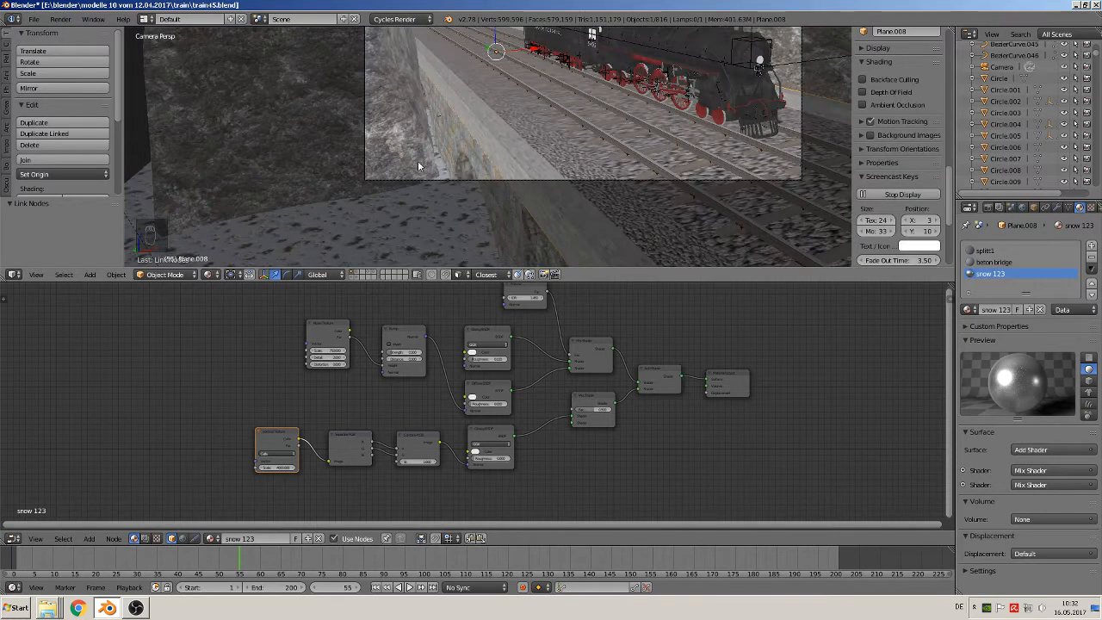
scroll(614, 156, "up", 2)
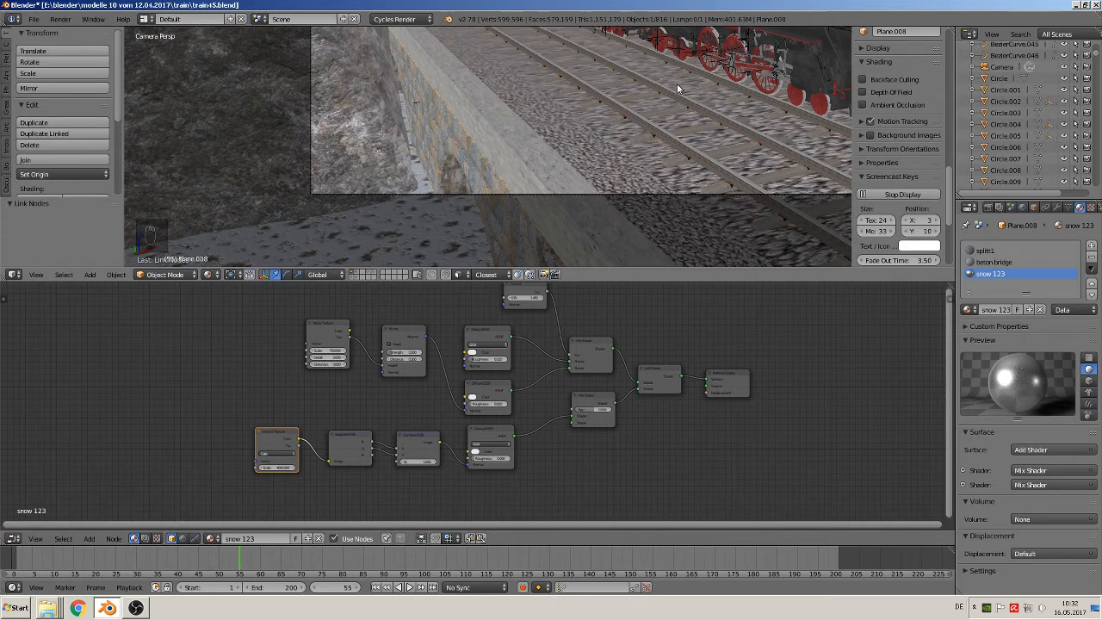
scroll(647, 195, "down", 1)
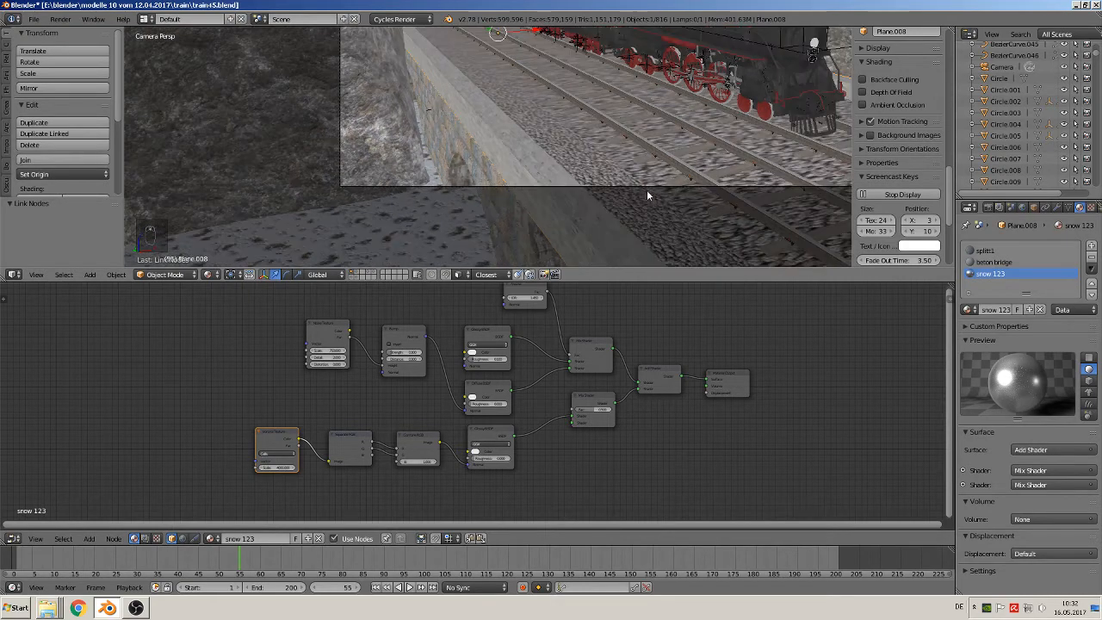
scroll(647, 194, "down", 2)
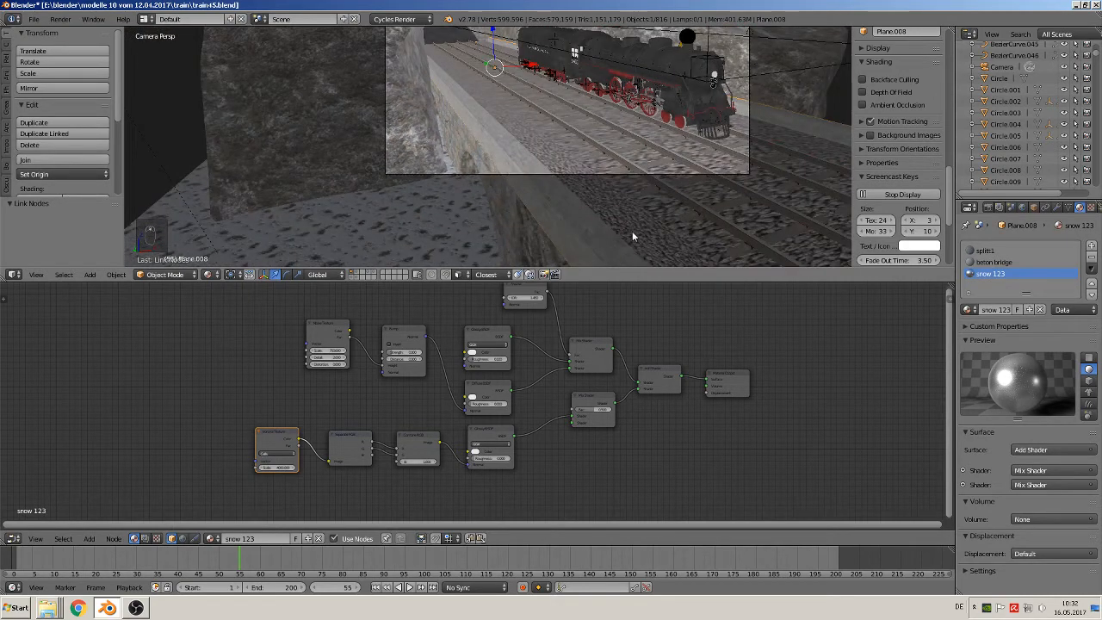
Assign the "snow 123" material to the two long track bed faces between the outer rails and the side walls
key("KP_0")
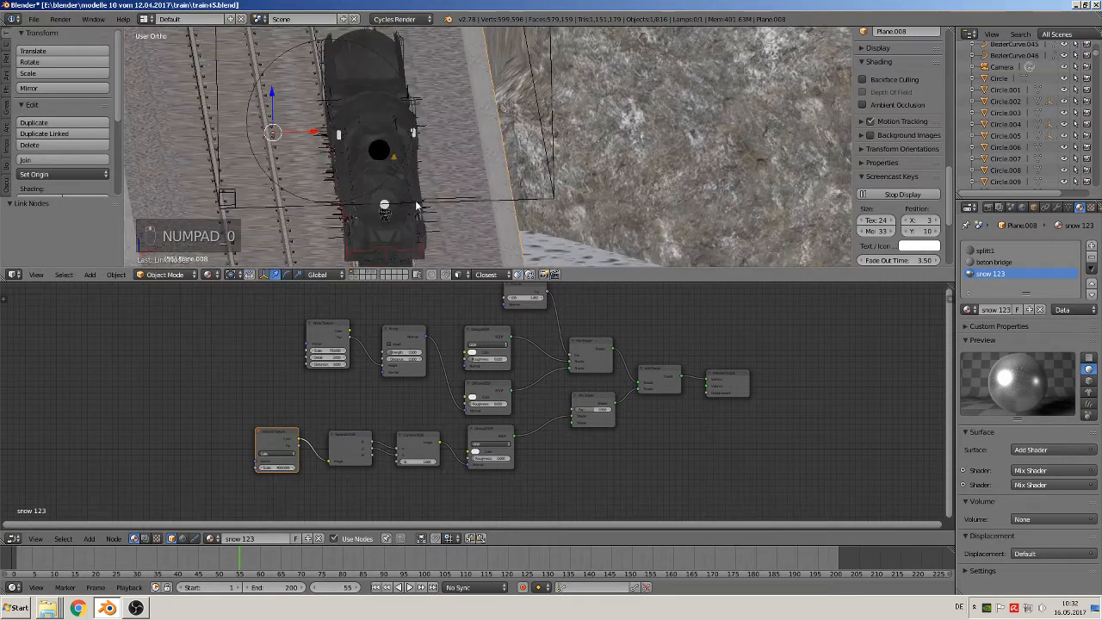
middle_click_drag(423, 190, 502, 168, "shift")
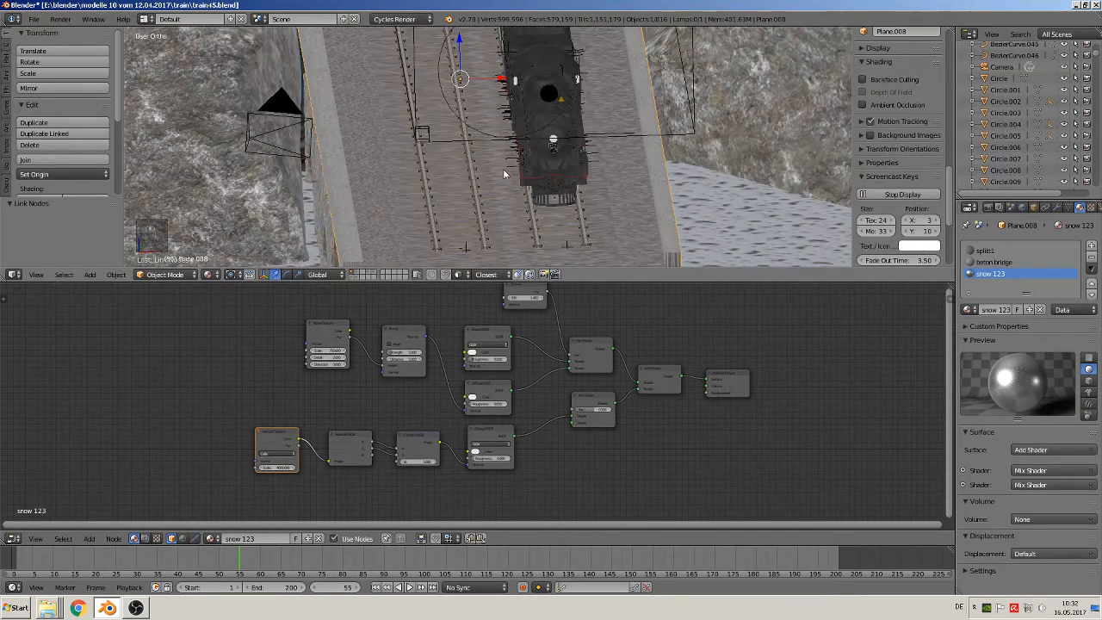
scroll(499, 187, "down", 2)
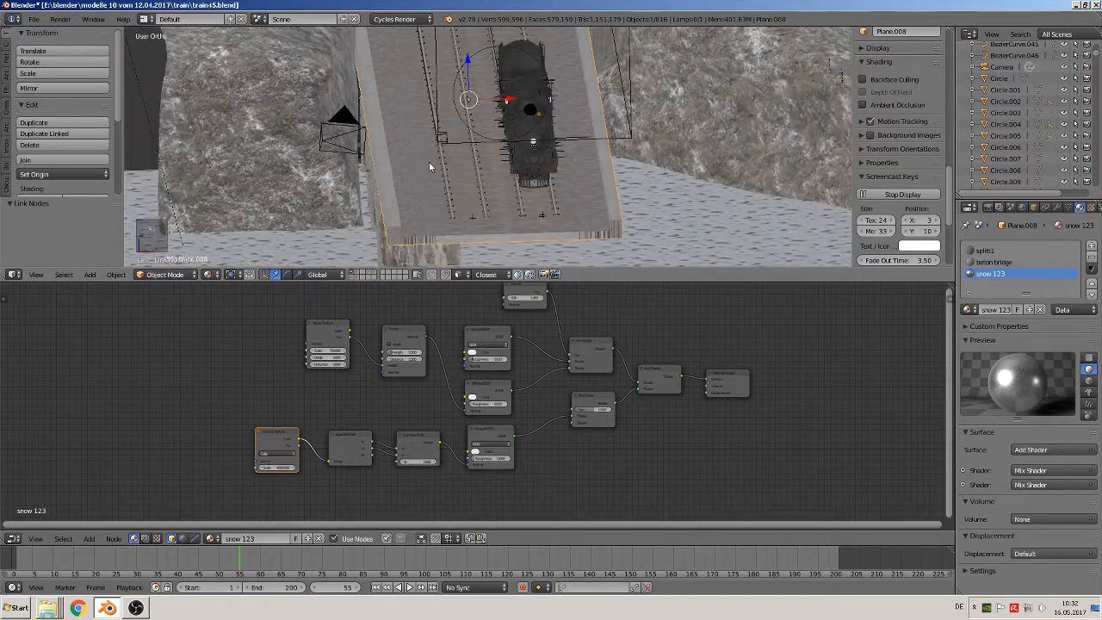
key("Tab")
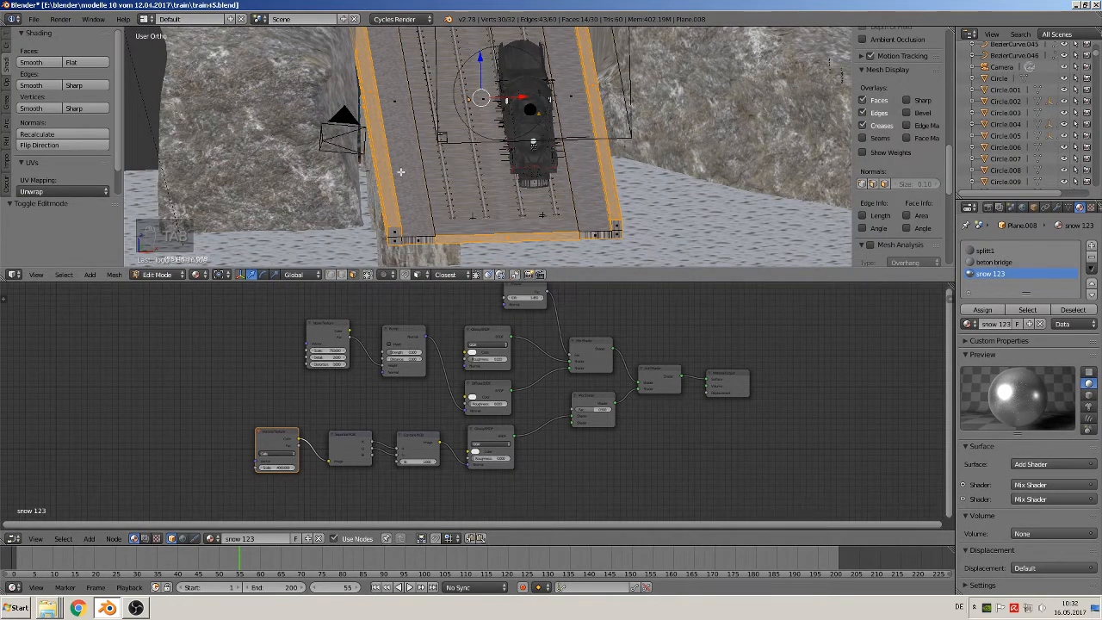
right_click(387, 100)
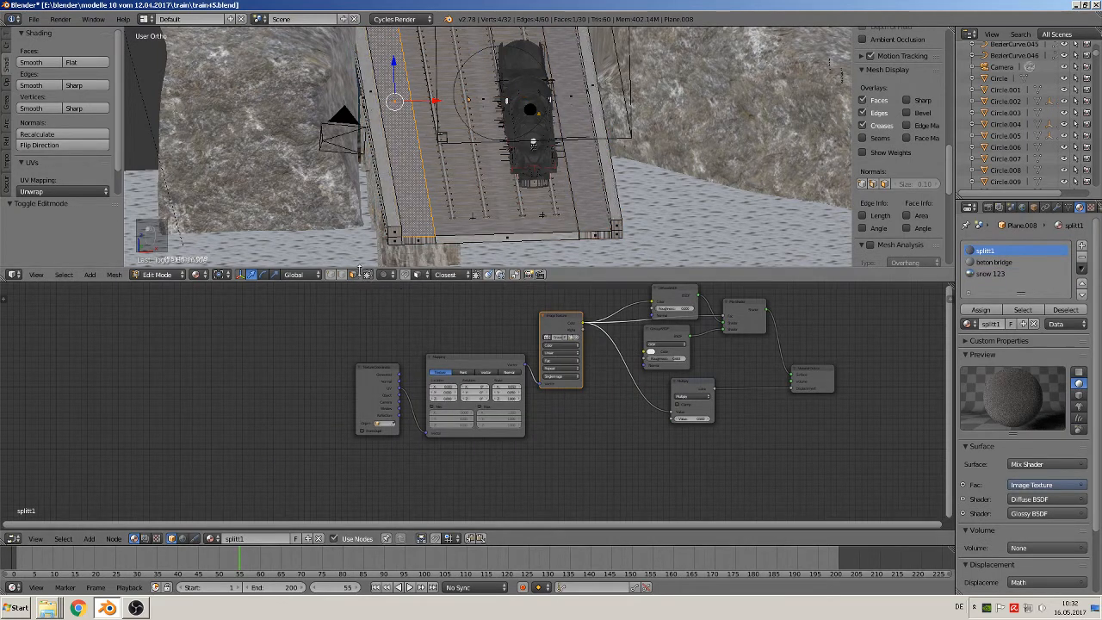
right_click(572, 103, "shift")
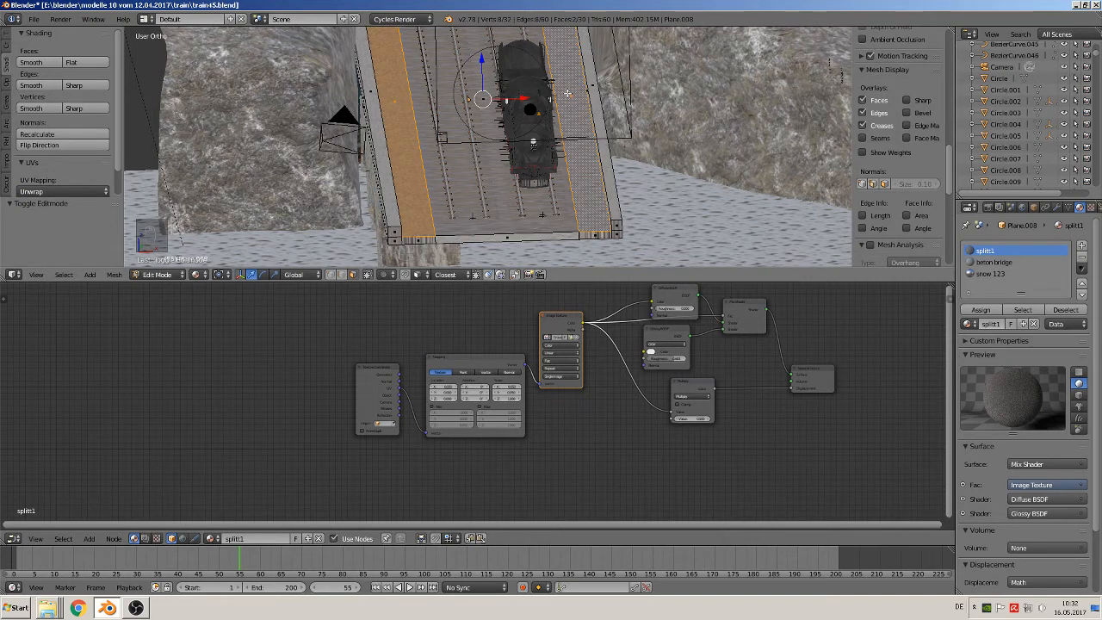
left_click(990, 274)
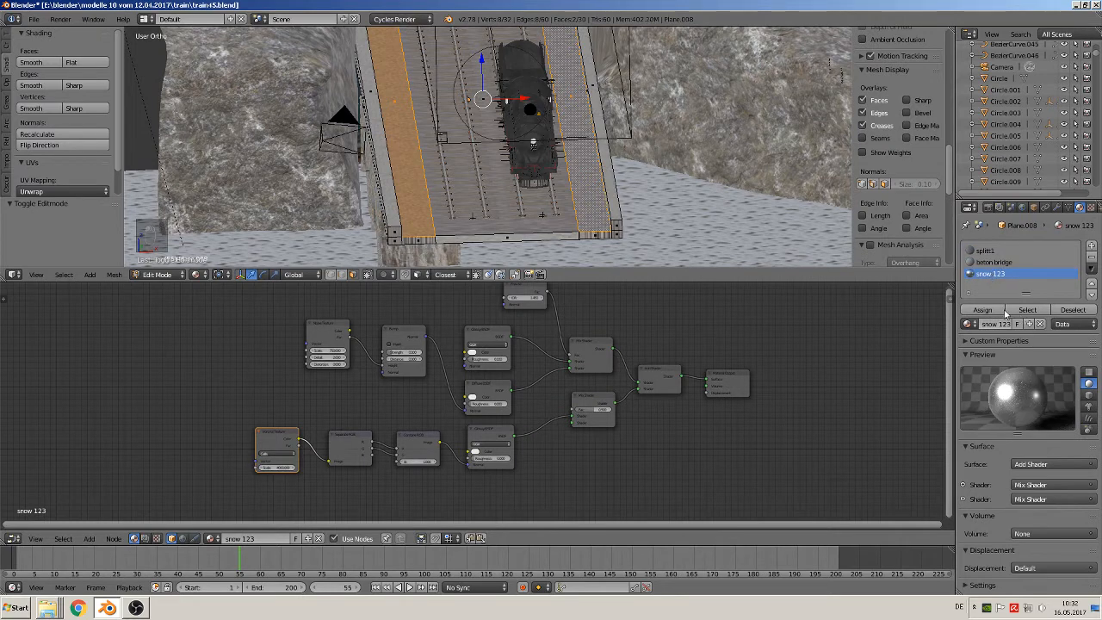
left_click(989, 311)
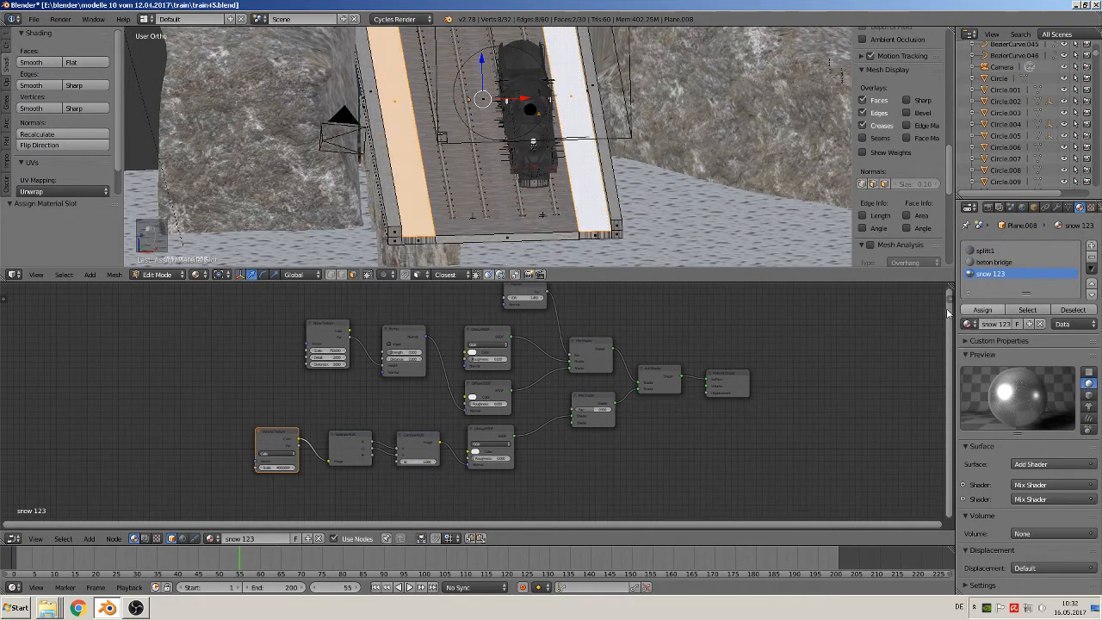
Unwrap the two snow faces from the top view with Smart UV Project at its default settings and return to Object Mode
scroll(464, 215, "up", 1)
scroll(464, 214, "up", 2)
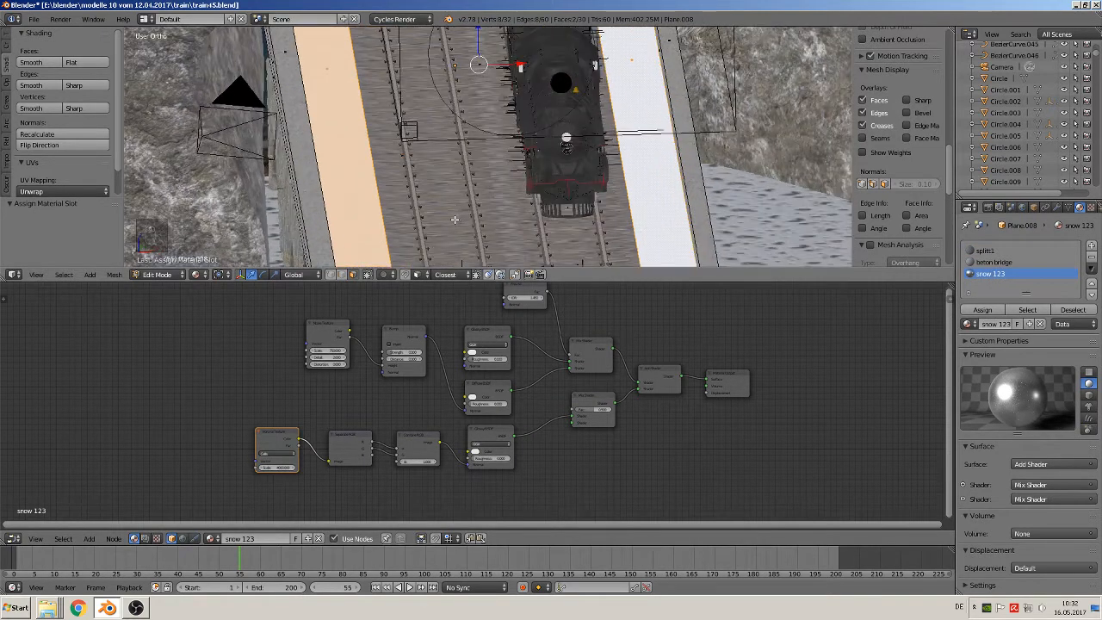
key("KP_7")
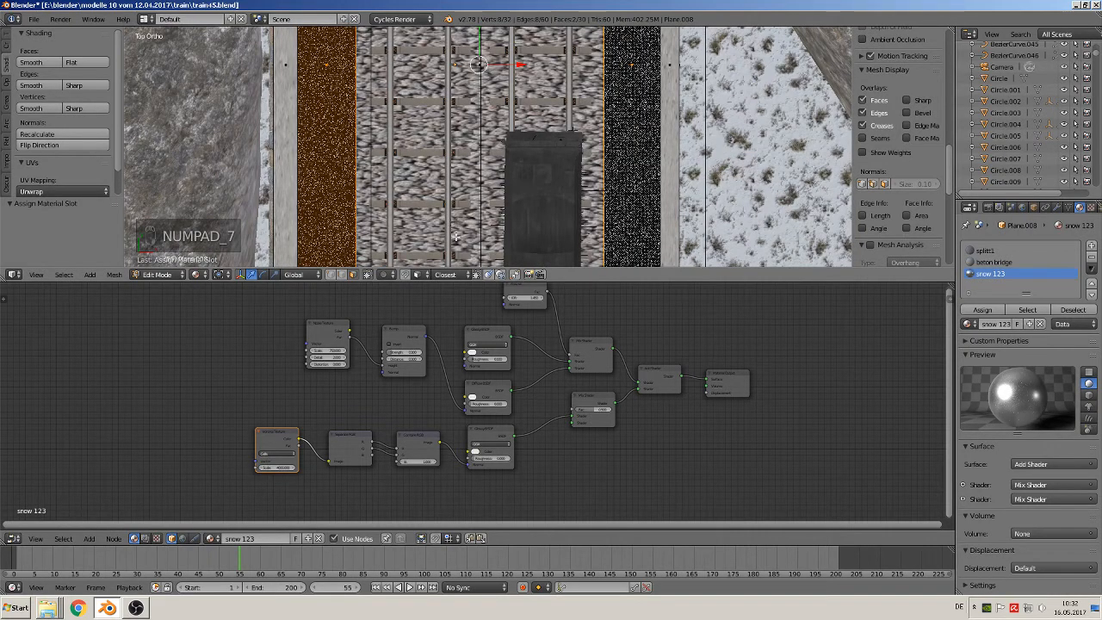
scroll(447, 228, "down", 3)
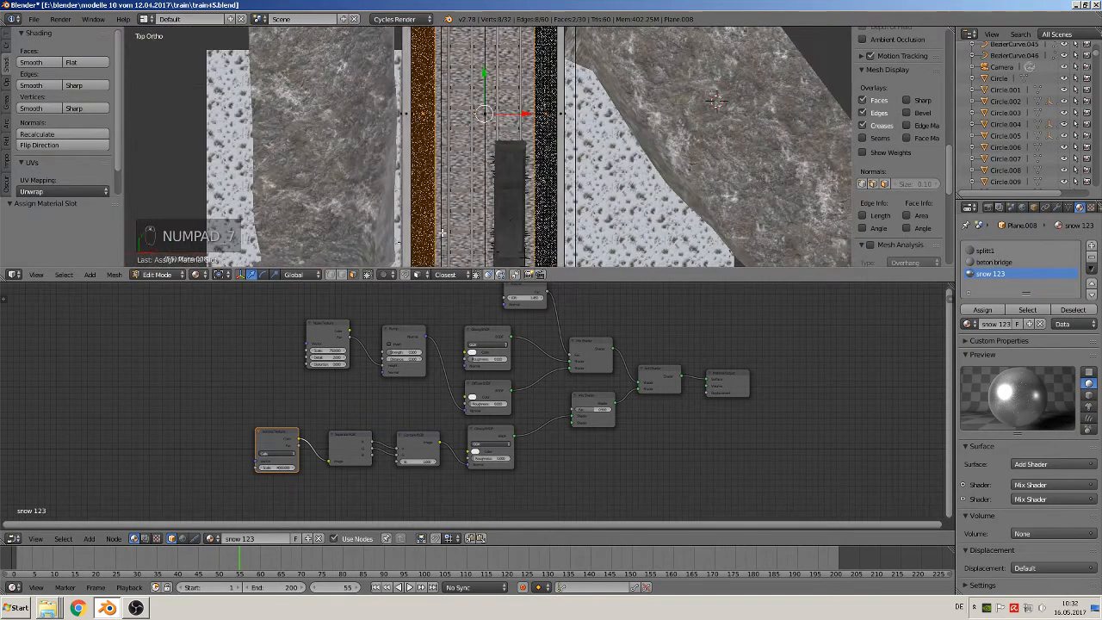
key("u")
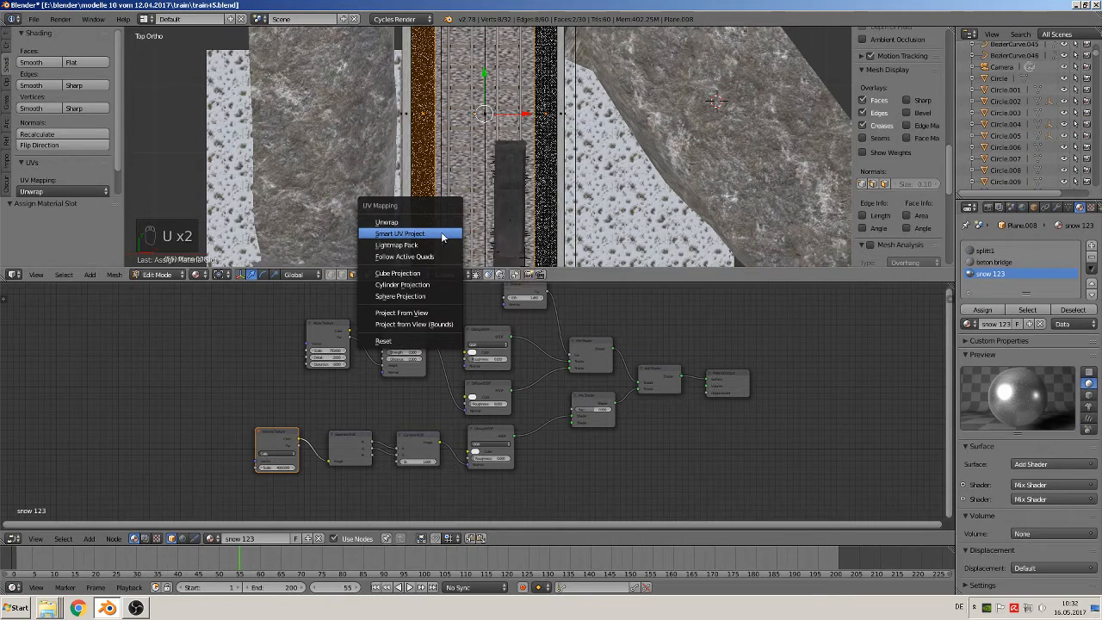
left_click(442, 234)
left_click(450, 324)
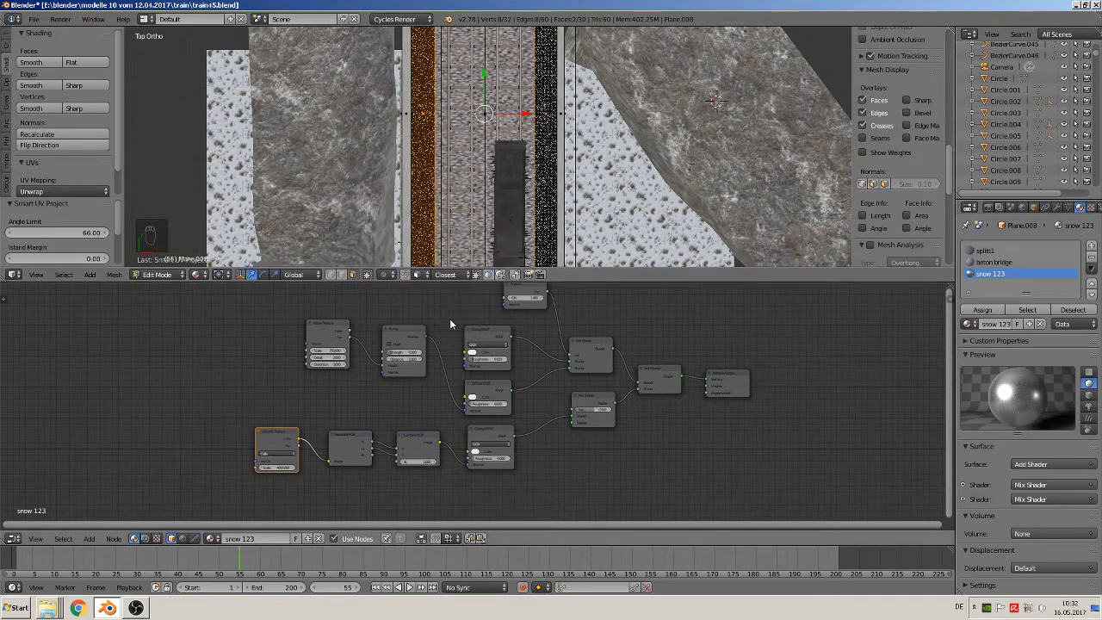
key("Tab")
Examine the snow strips beside the rails up close and review the "snow 123" node setup
middle_click_drag(482, 198, 512, 156)
scroll(525, 175, "up", 3)
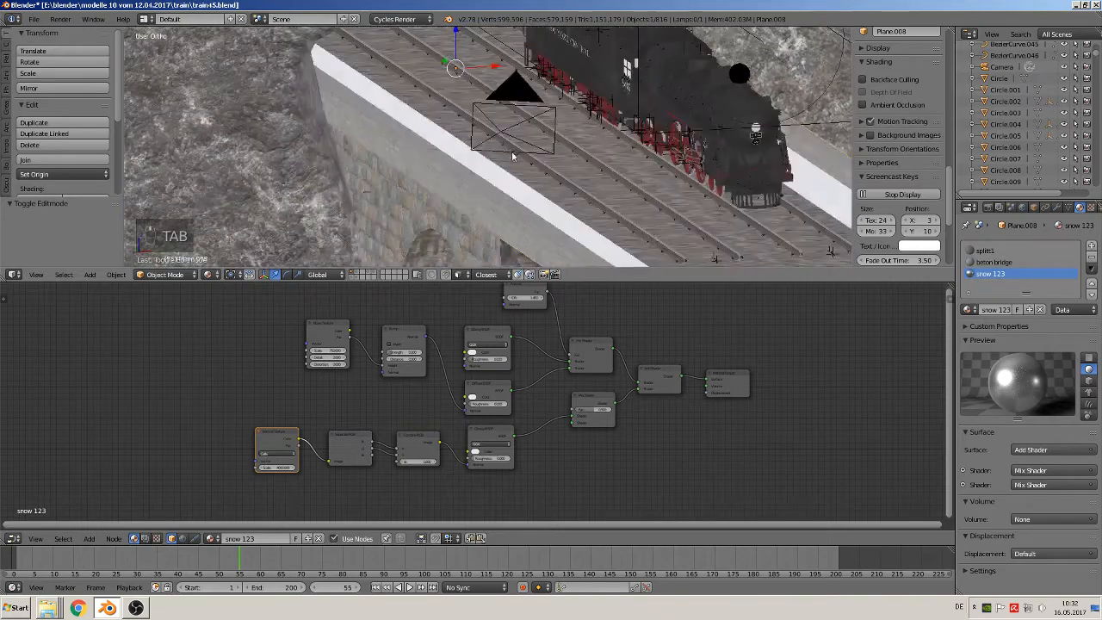
middle_click_drag(531, 215, 272, 75, "shift")
scroll(322, 134, "up", 2)
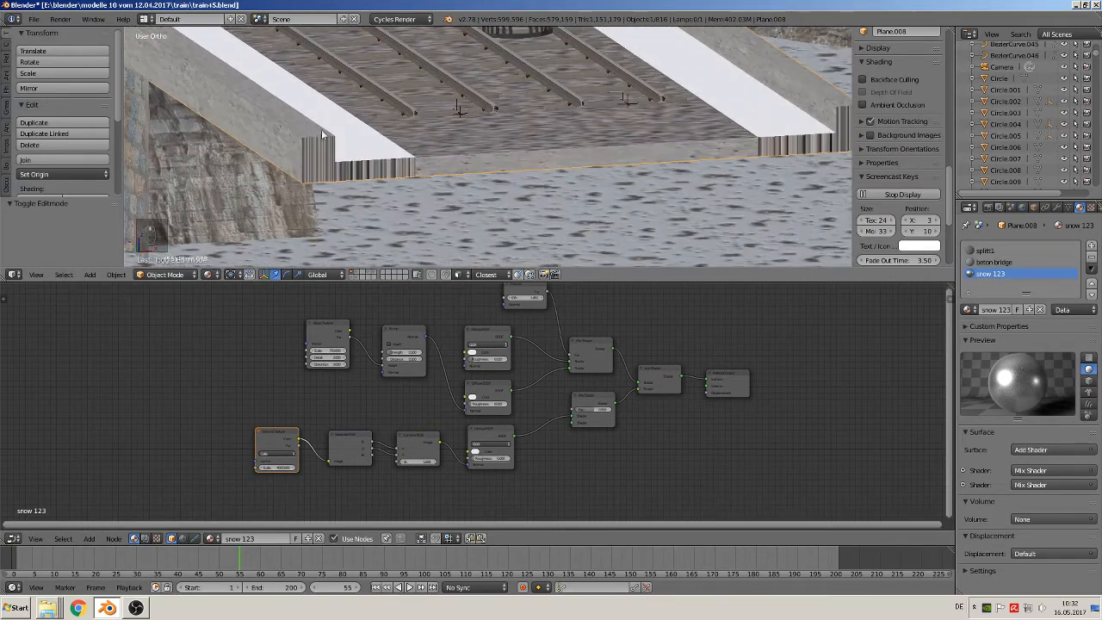
scroll(322, 135, "up", 5)
middle_click_drag(299, 179, 409, 161, "shift")
scroll(568, 153, "up", 5)
scroll(527, 151, "down", 5)
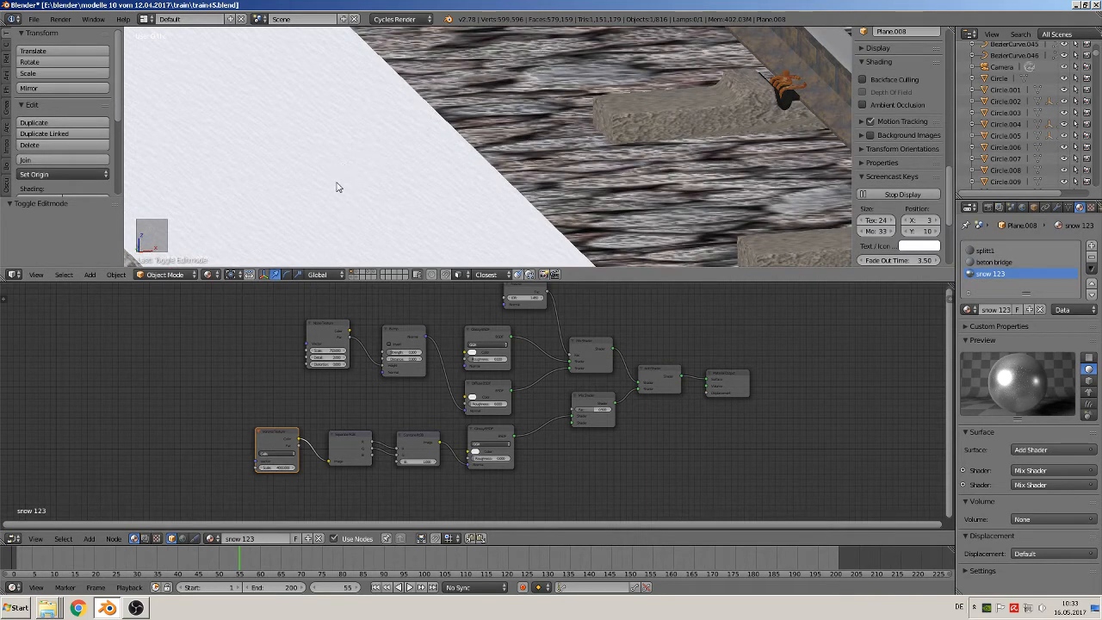
scroll(343, 191, "down", 4)
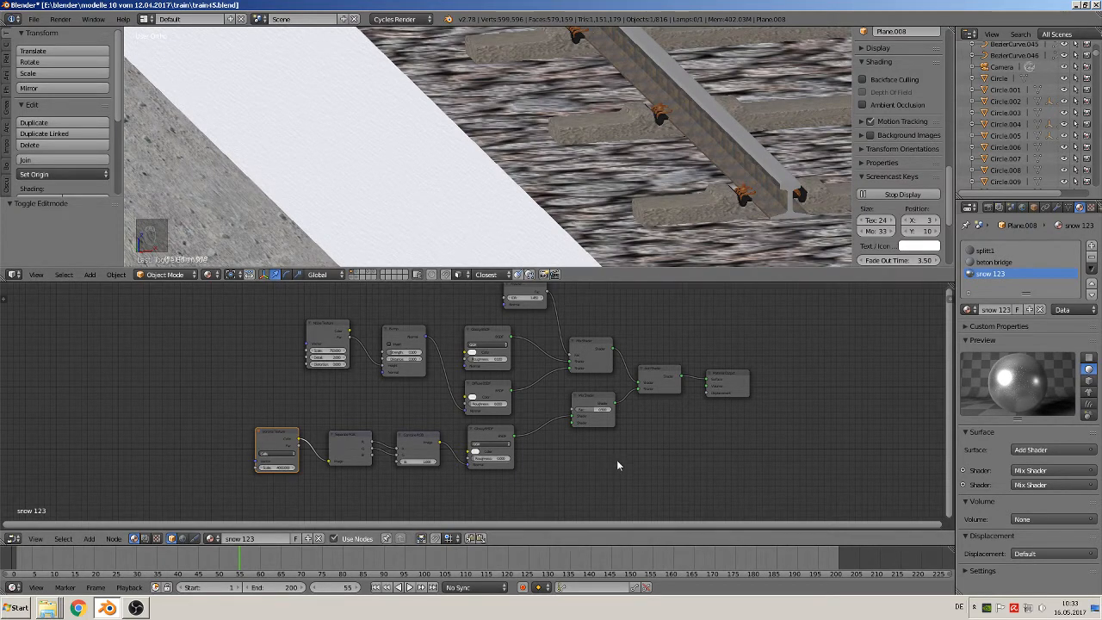
scroll(616, 468, "up", 3)
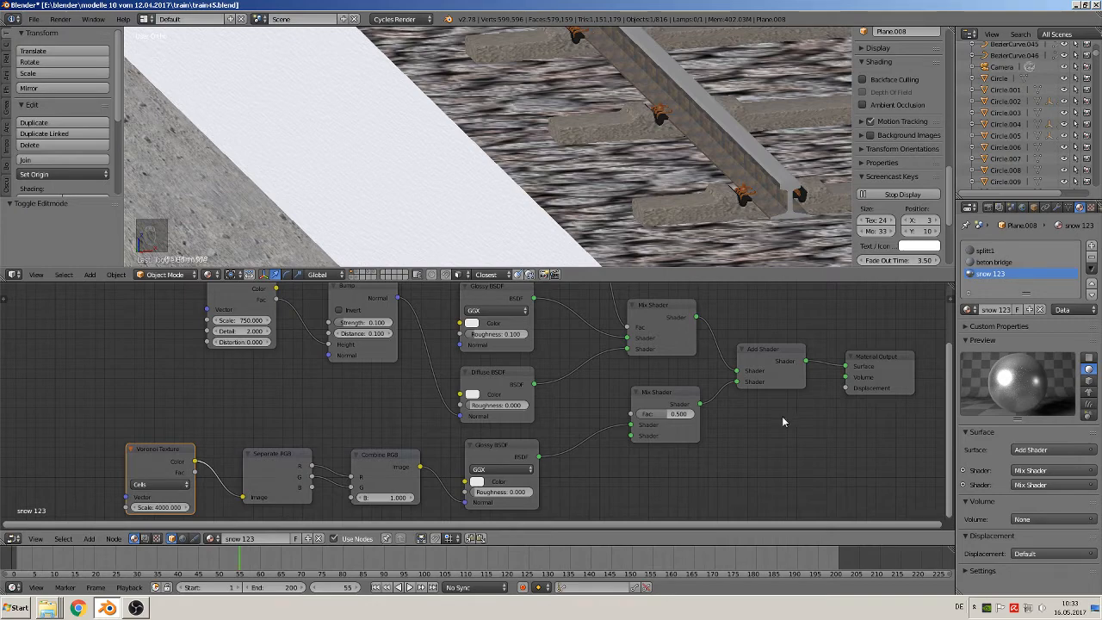
scroll(782, 416, "down", 4)
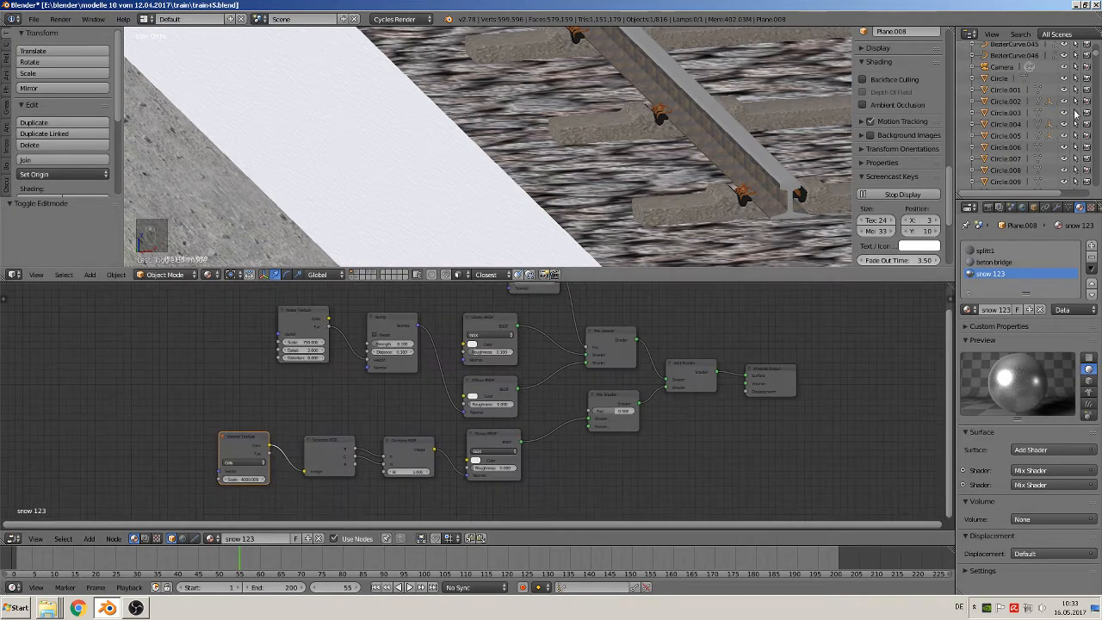
Check the "snow" reference image in the procedural textures folder again, close both windows and return to Blender
left_click(1064, 4)
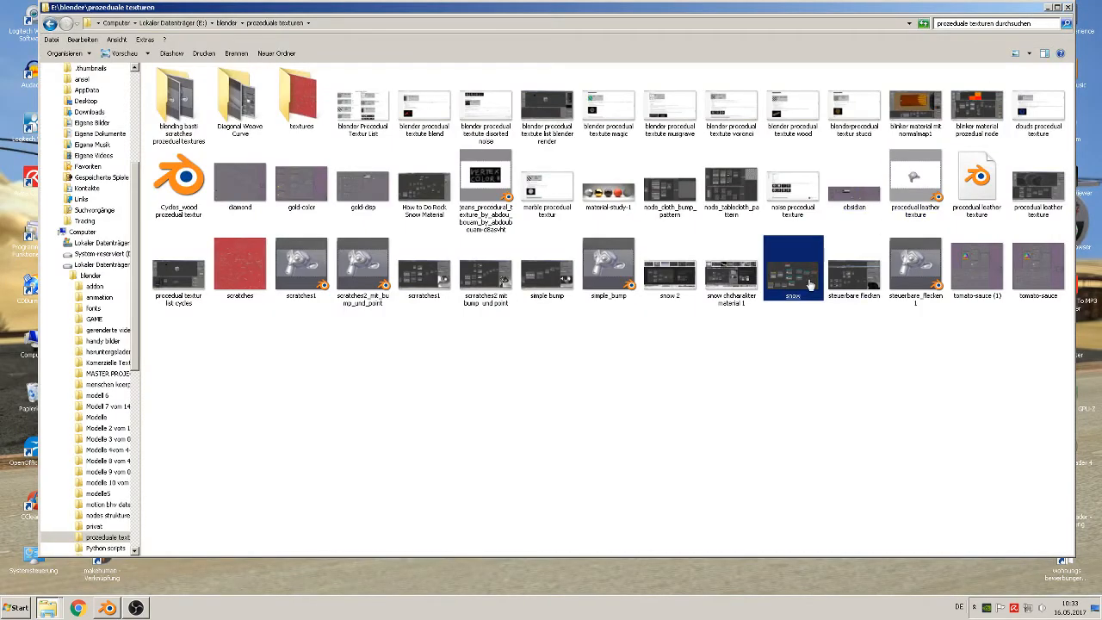
double_click(811, 288)
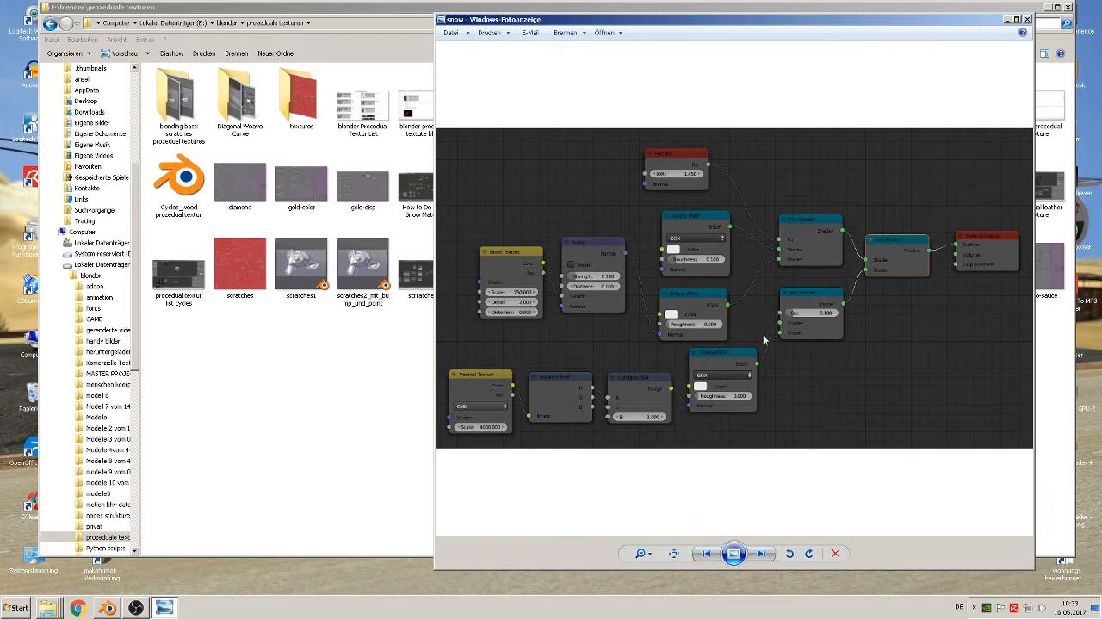
left_click(1027, 20)
left_click(1068, 8)
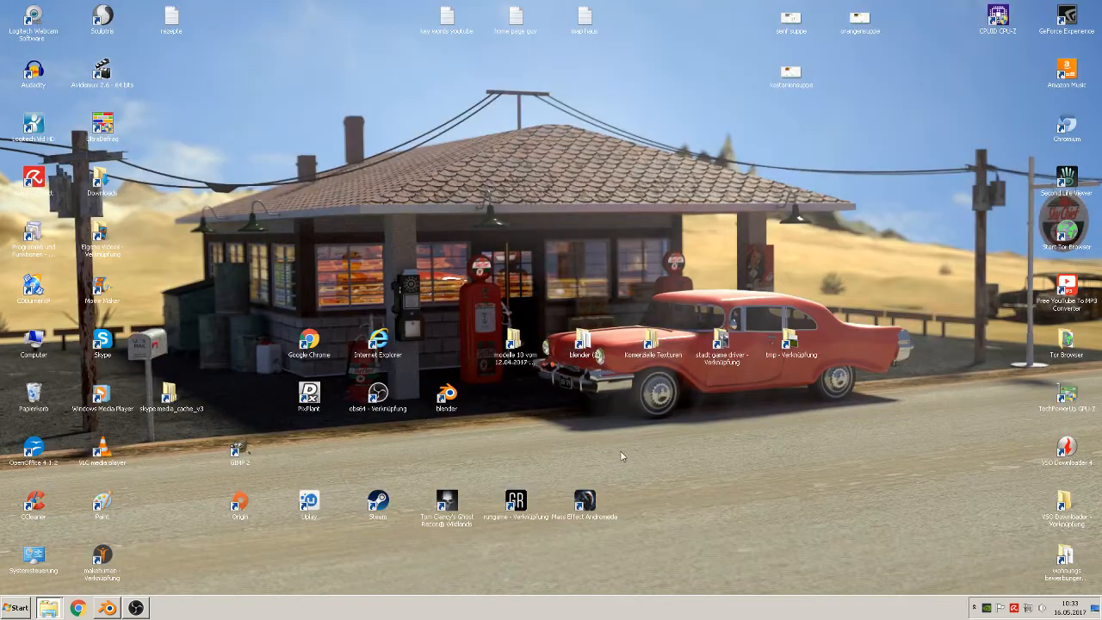
left_click(107, 608)
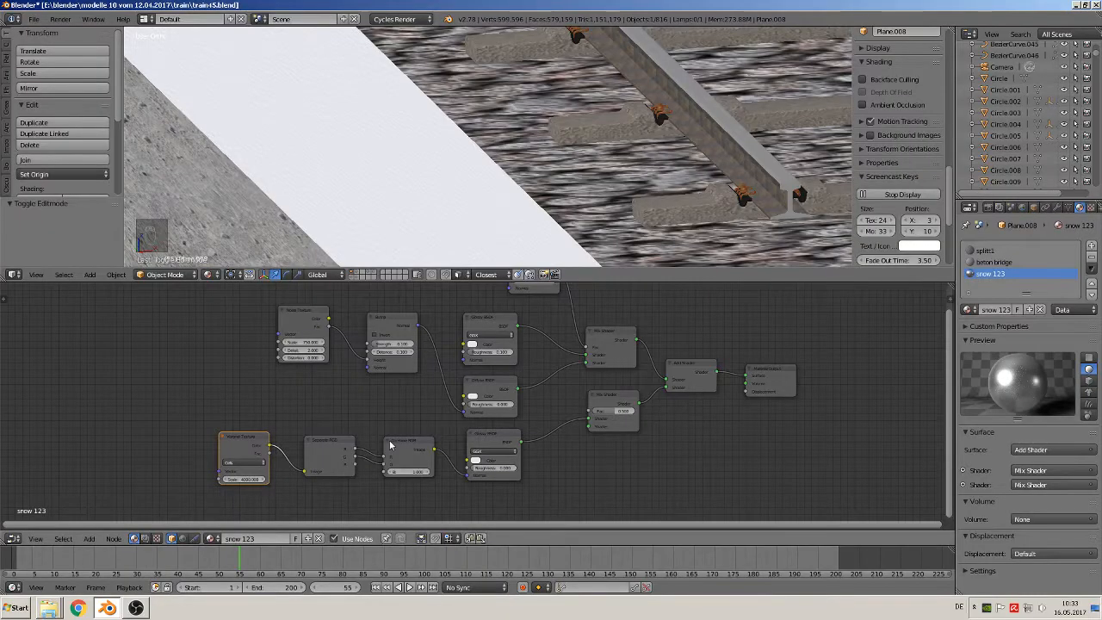
Set the Noise Texture node's scale to 200 in the "snow 123" material
scroll(379, 393, "up", 4)
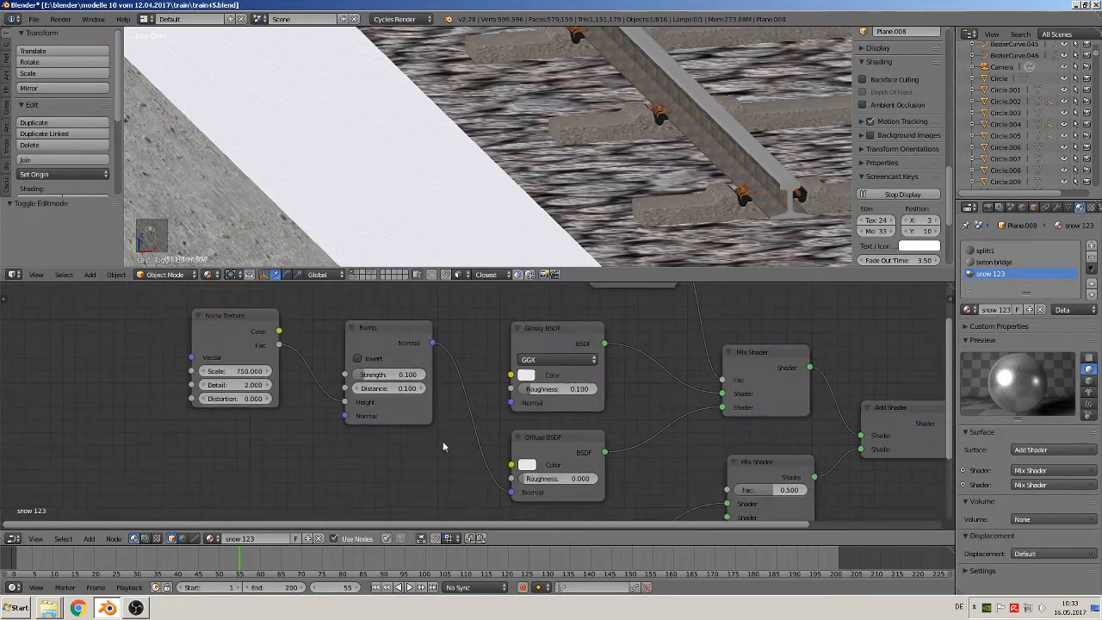
scroll(389, 402, "up", 1)
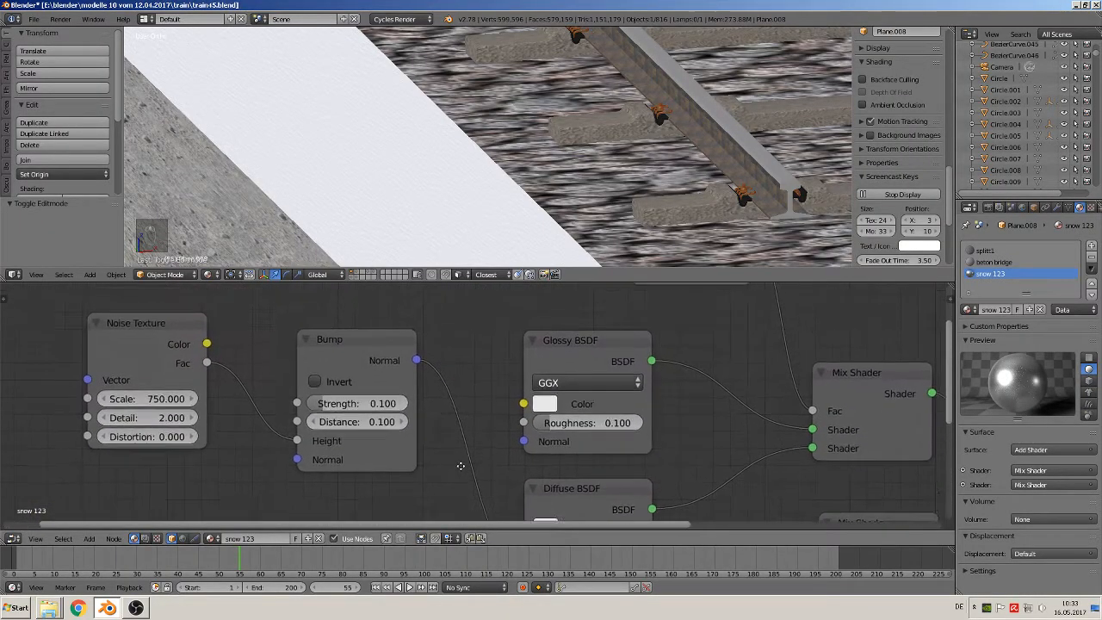
left_click(164, 397)
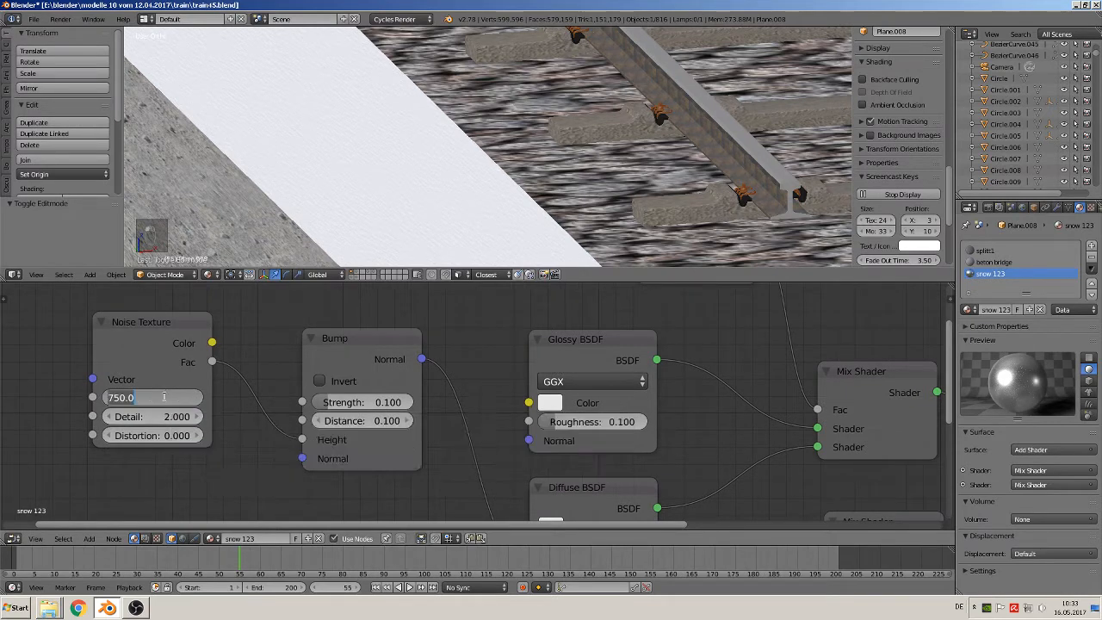
type("200")
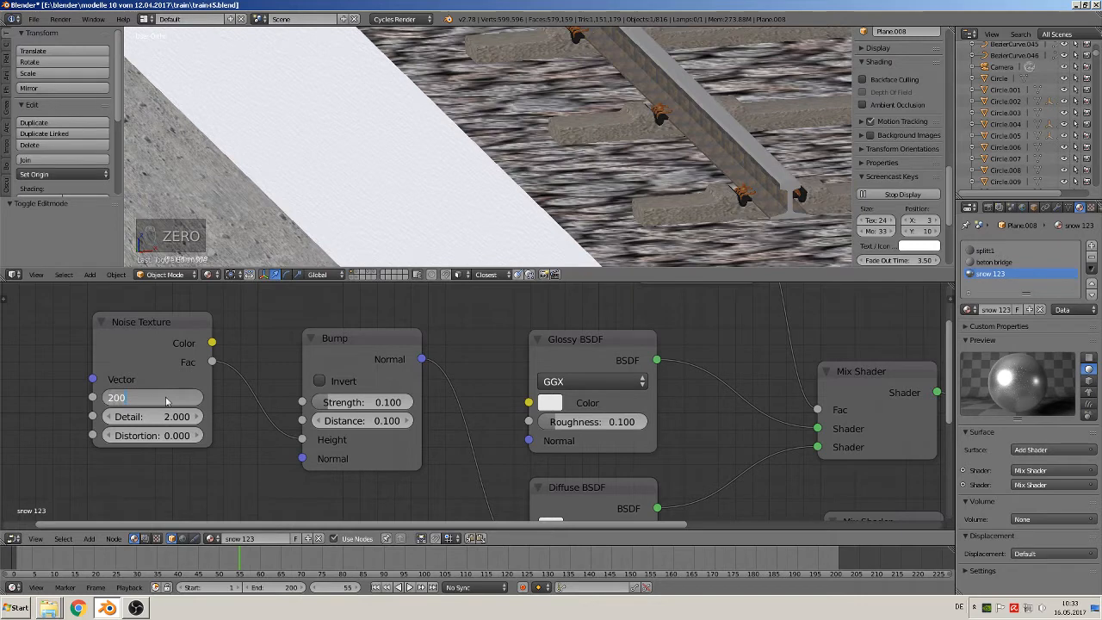
key("Return")
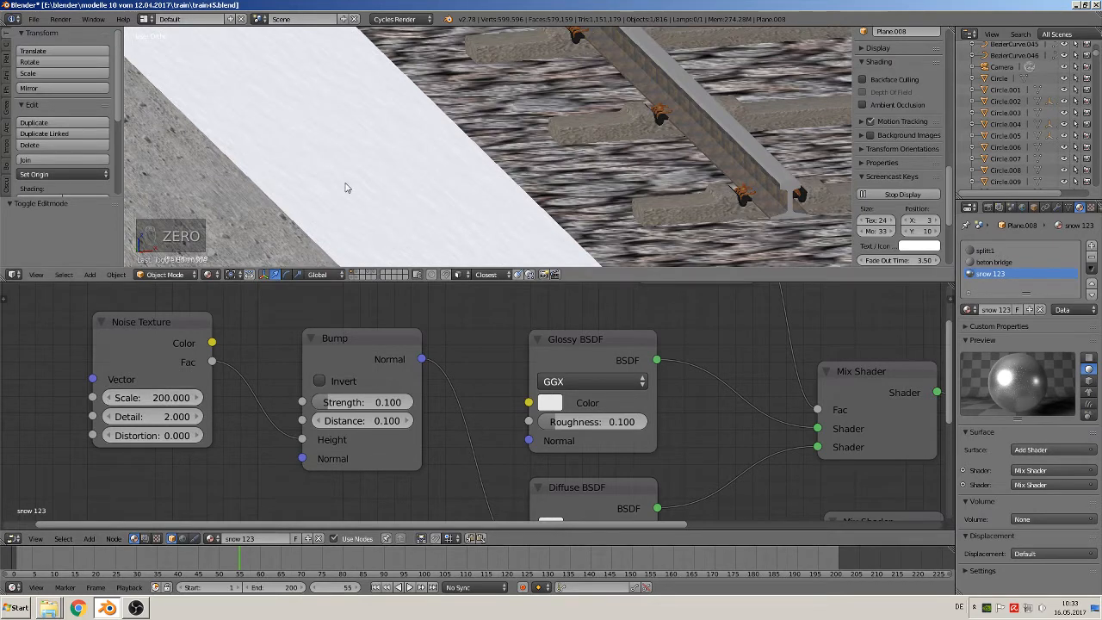
Add a Texture Coordinate node to the "snow 123" material, ahead of the Noise Texture node
scroll(349, 189, "up", 2)
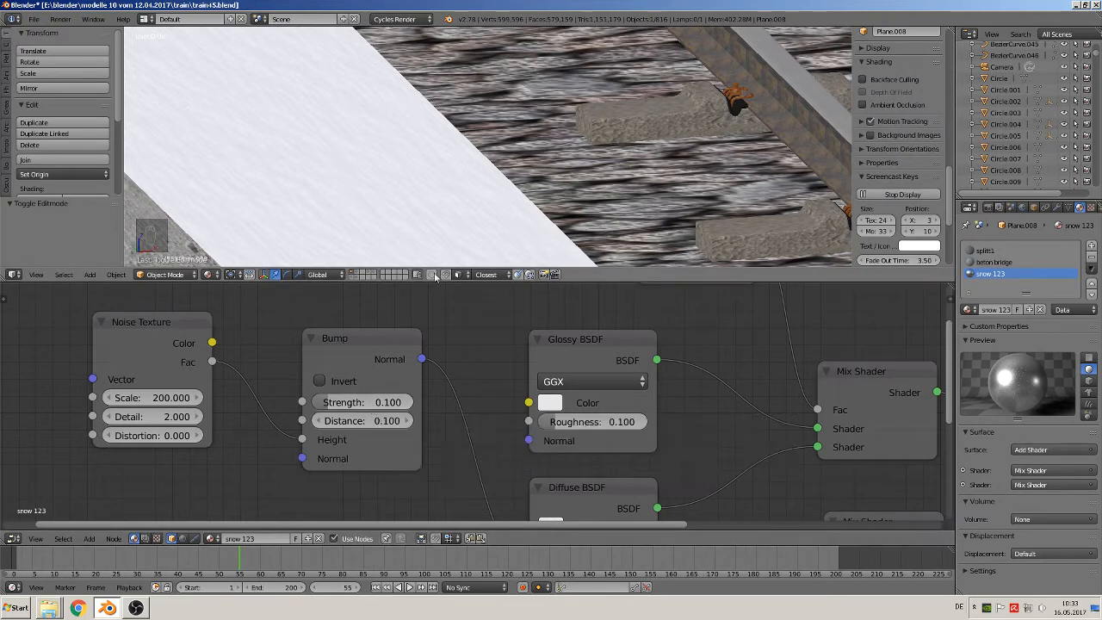
scroll(231, 430, "down", 2)
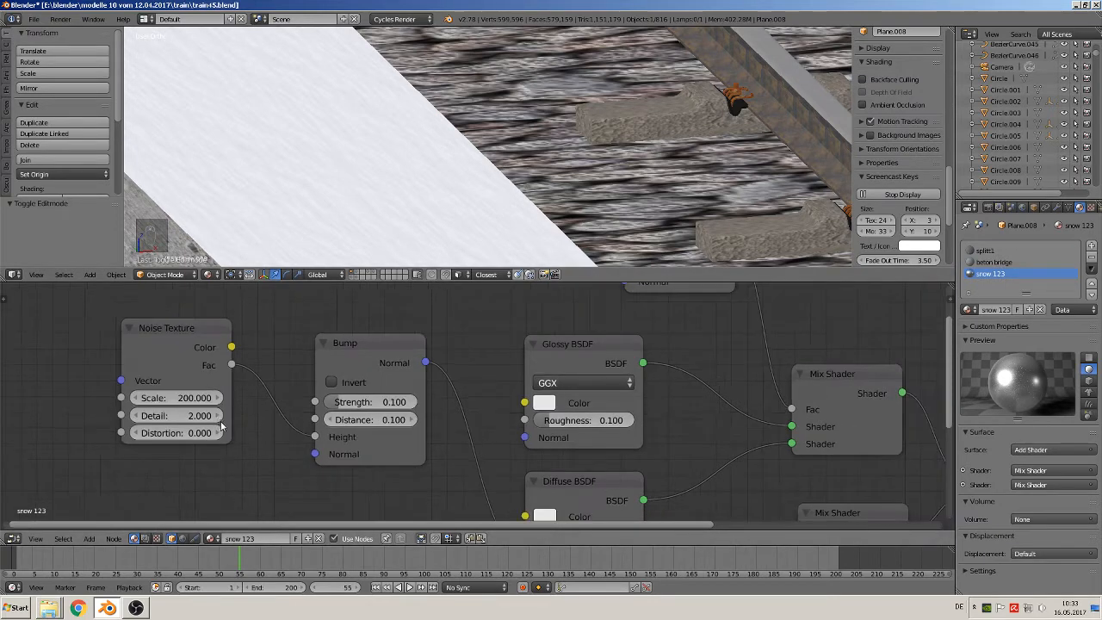
scroll(245, 434, "down", 1)
middle_click_drag(321, 226, 358, 228)
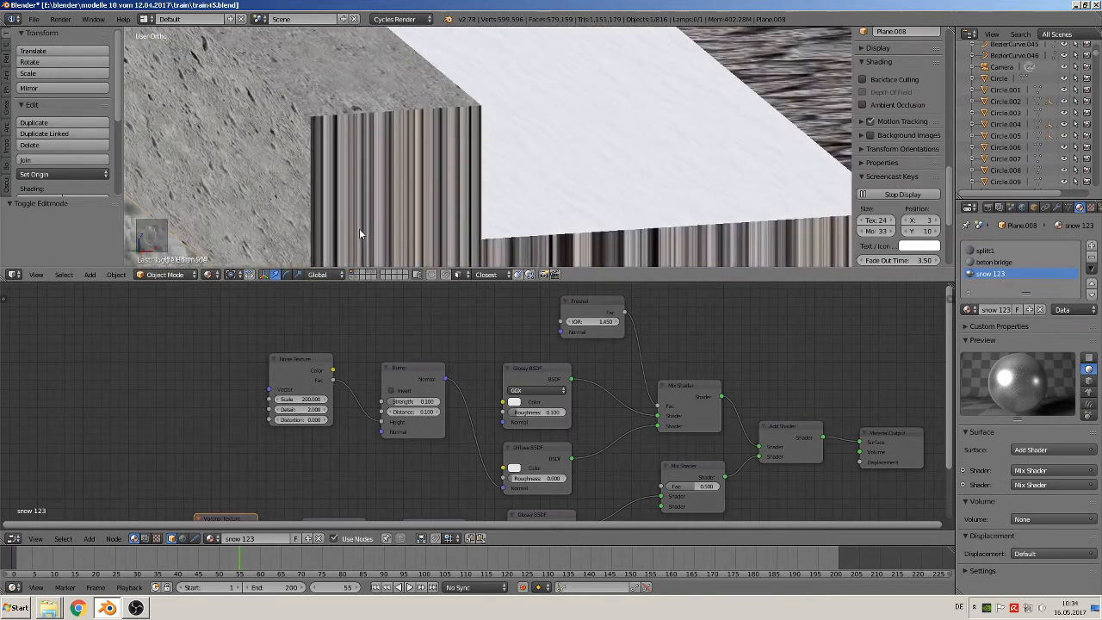
scroll(291, 394, "down", 1)
scroll(290, 394, "down", 2)
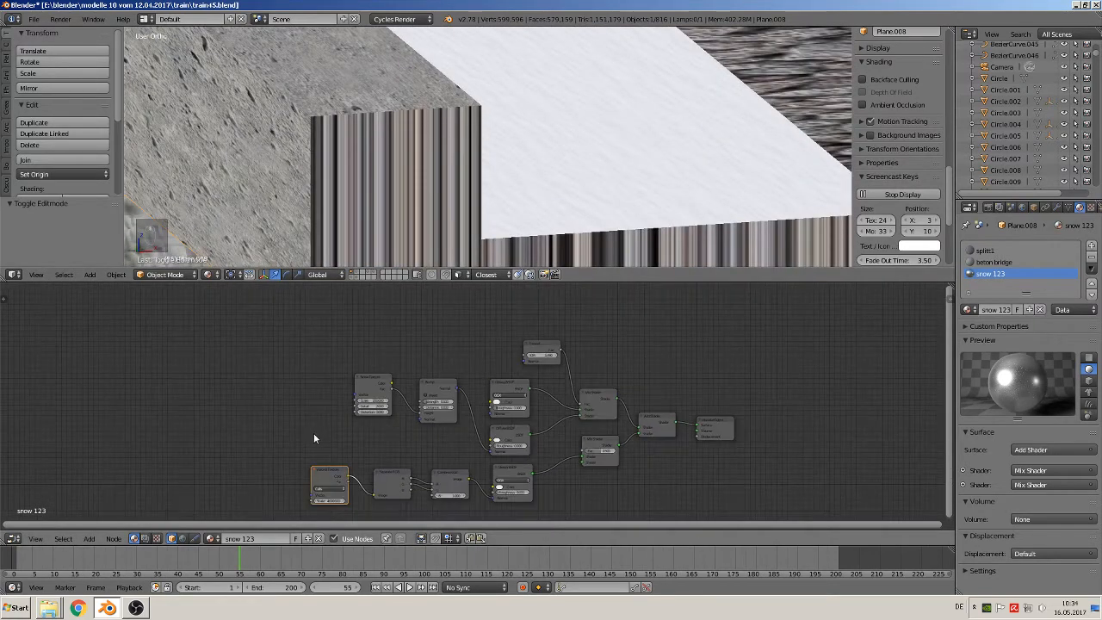
left_click(89, 537)
mouse_move(108, 514)
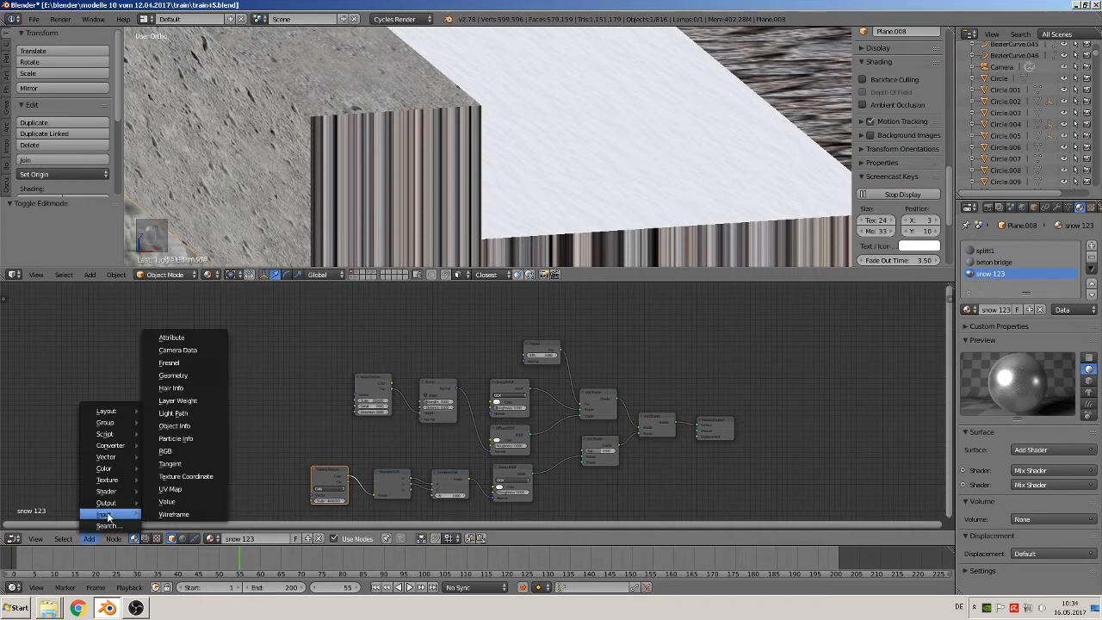
left_click(194, 476)
left_click(162, 422)
Add a Mapping node between the Texture Coordinate and Noise Texture nodes
left_click(92, 539)
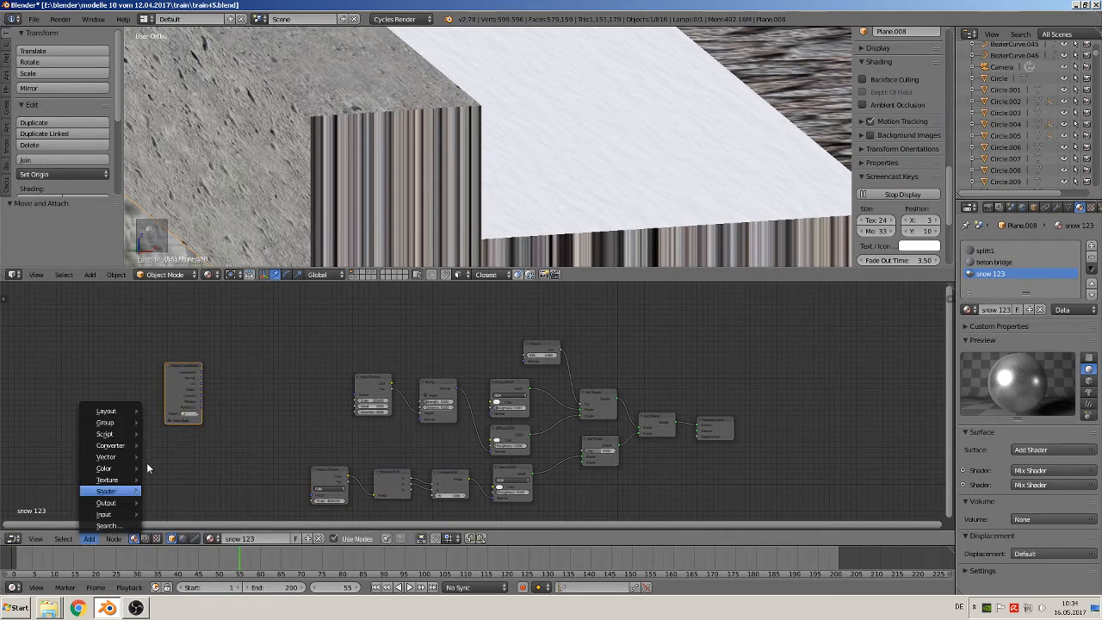
mouse_move(119, 457)
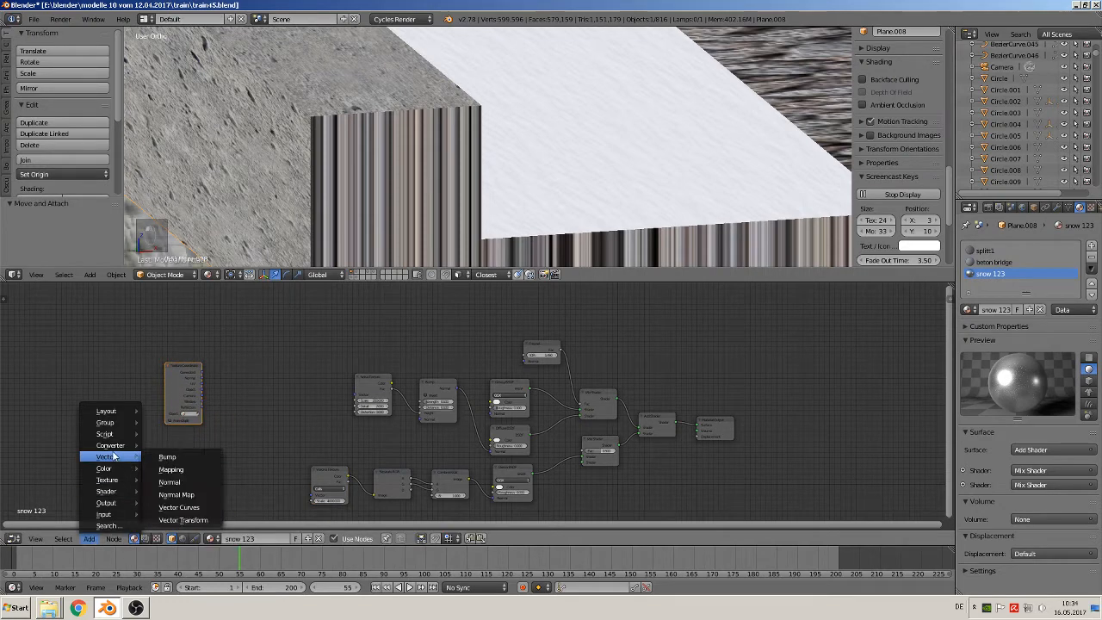
left_click(179, 471)
left_click(228, 362)
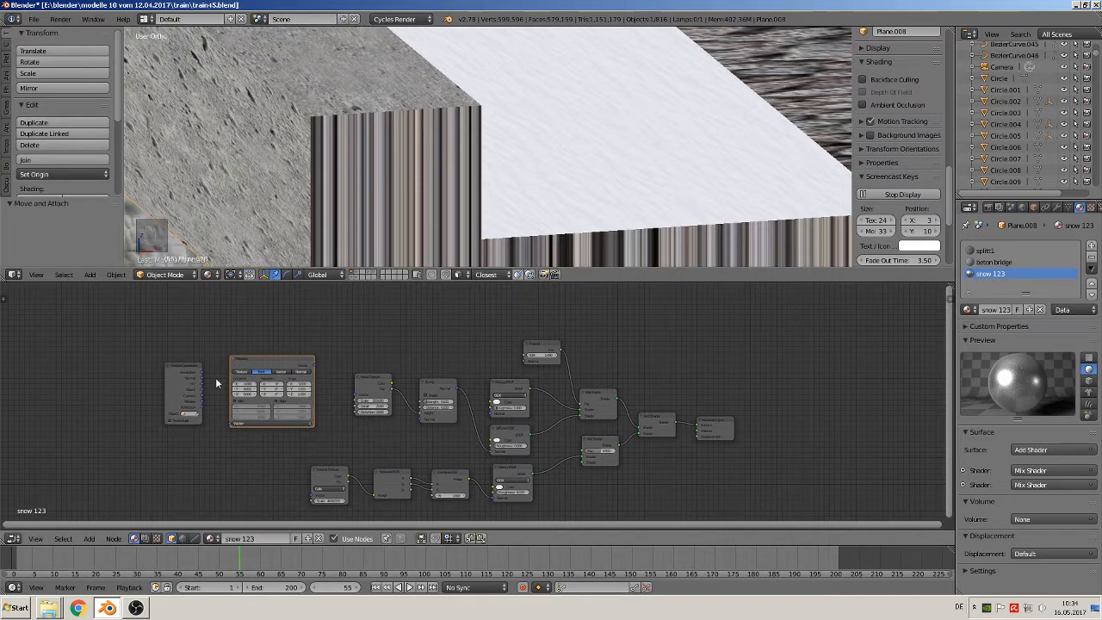
Link the Texture Coordinate's UV output to the Mapping node and the Mapping's Vector output to the Noise Texture's Vector input
scroll(123, 420, "up", 3)
middle_click_drag(91, 399, 265, 383)
scroll(271, 386, "up", 3)
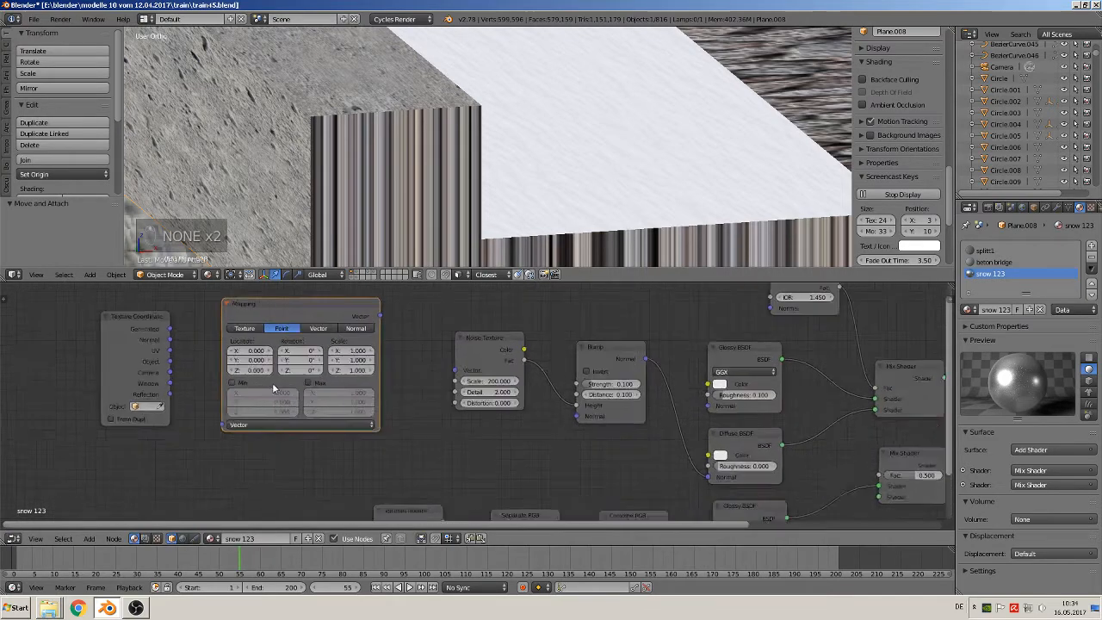
left_click_drag(146, 347, 201, 426)
left_click_drag(372, 309, 456, 368)
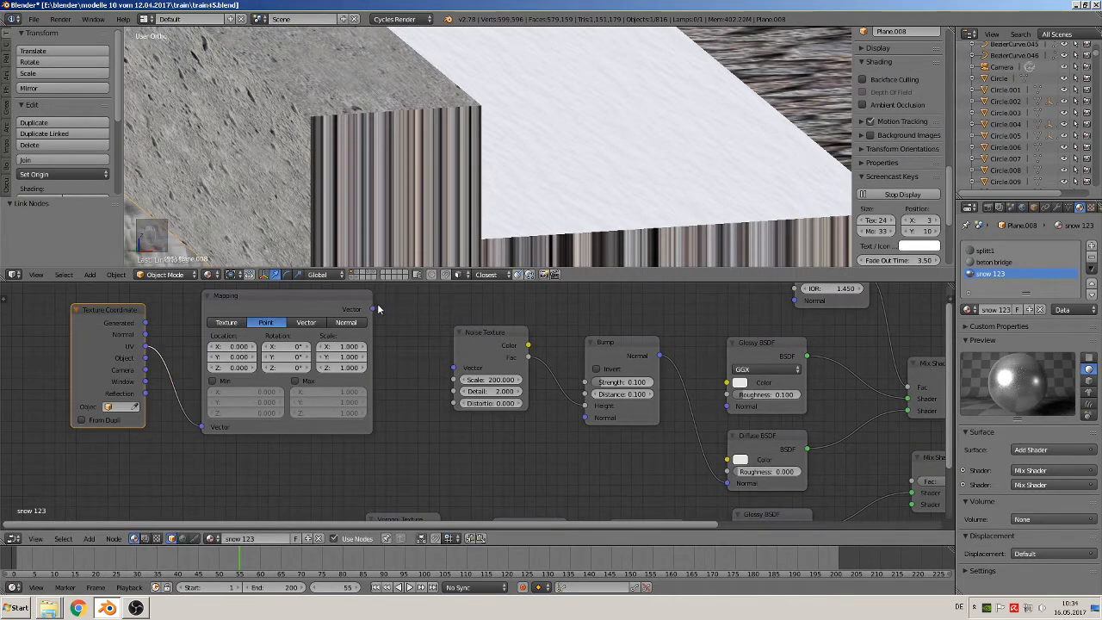
left_click_drag(372, 308, 458, 371)
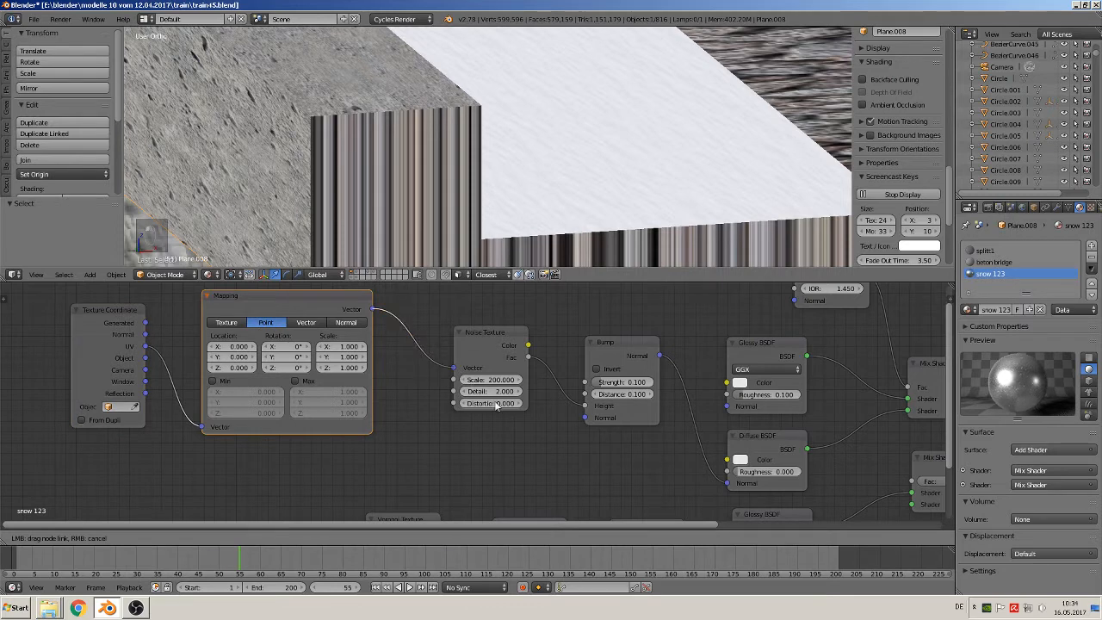
left_click_drag(497, 407, 497, 407)
Reposition the Voronoi Texture node and link the Mapping's Vector output to its Vector input
scroll(520, 443, "down", 4)
middle_click_drag(499, 438, 450, 412)
left_click_drag(349, 465, 366, 442)
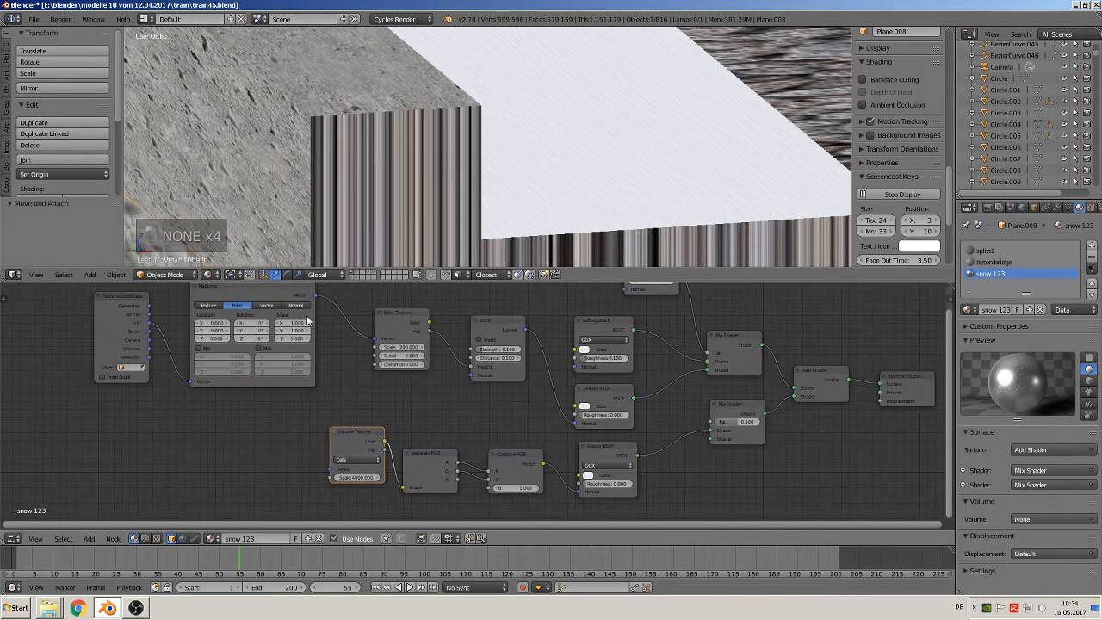
left_click_drag(315, 295, 333, 472)
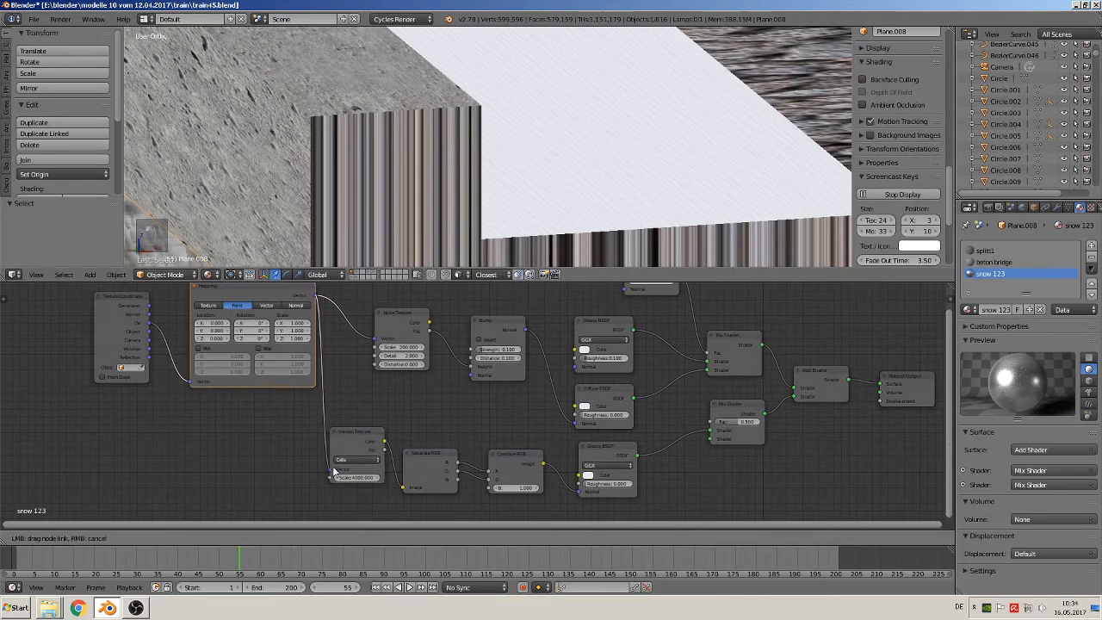
Examine the snow strips along the bridge and rails from several angles and distances
scroll(441, 348, "up", 2)
middle_click_drag(464, 362, 305, 446)
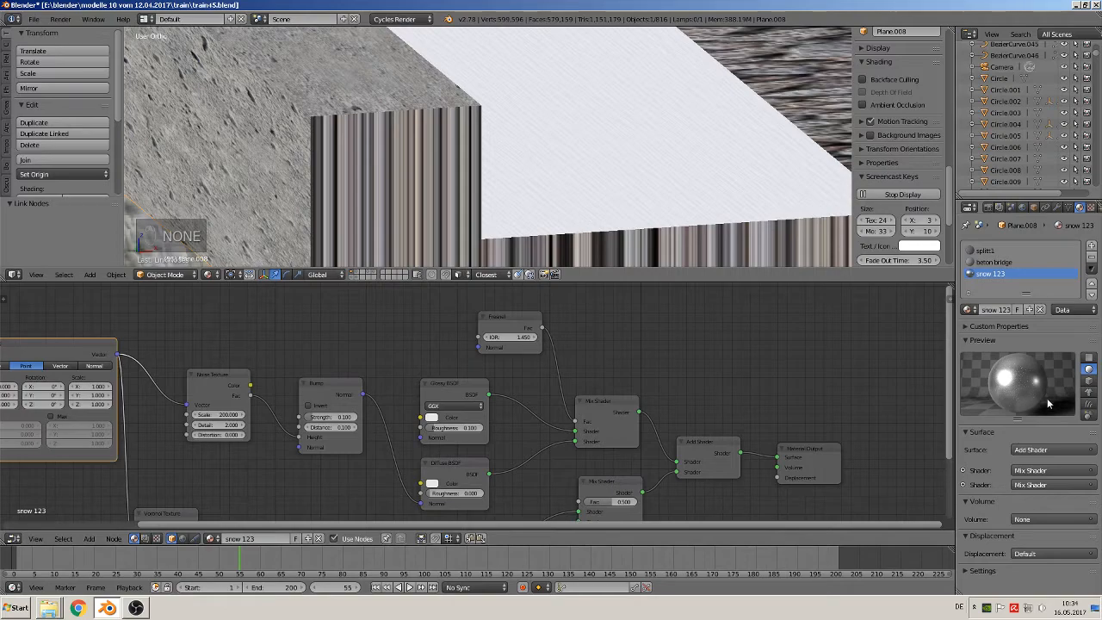
middle_click_drag(551, 119, 516, 146)
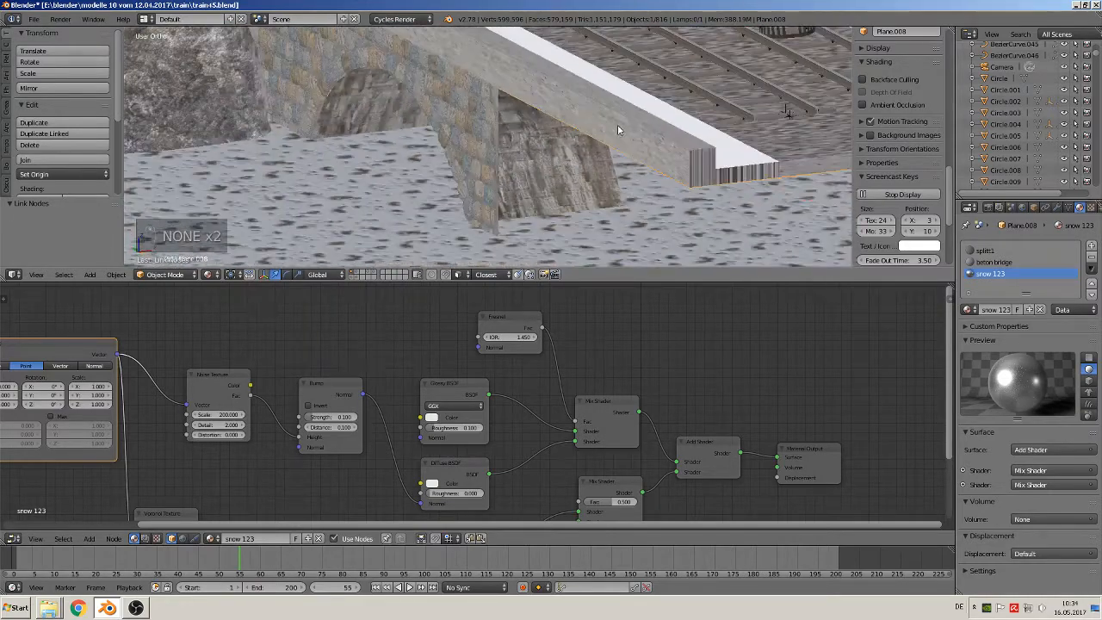
middle_click_drag(617, 129, 590, 158)
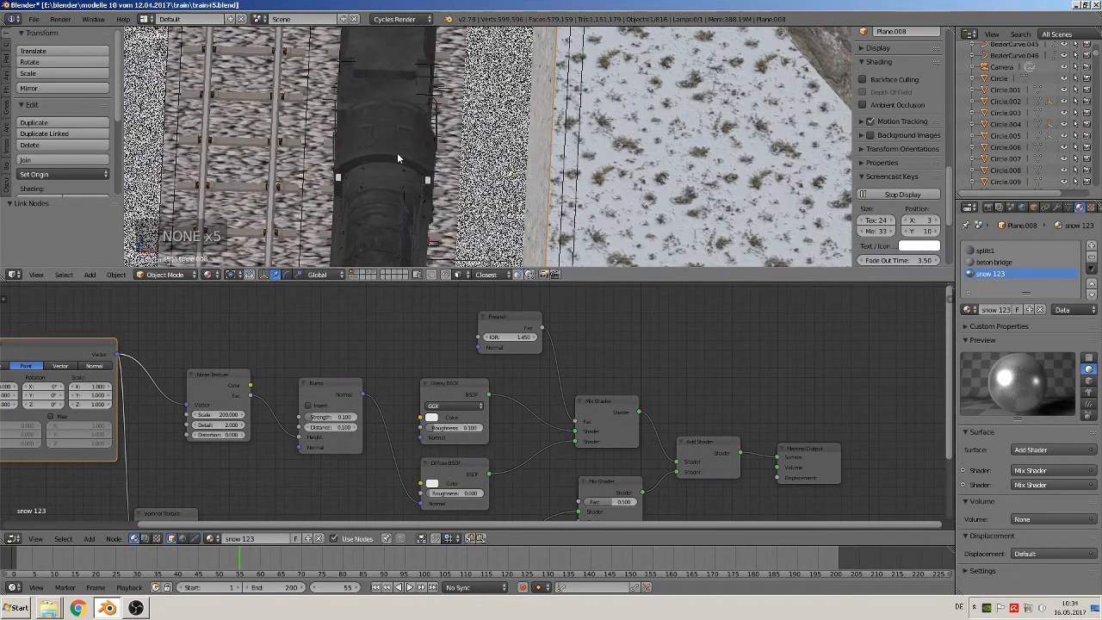
middle_click_drag(397, 153, 451, 113)
scroll(452, 114, "up", 7)
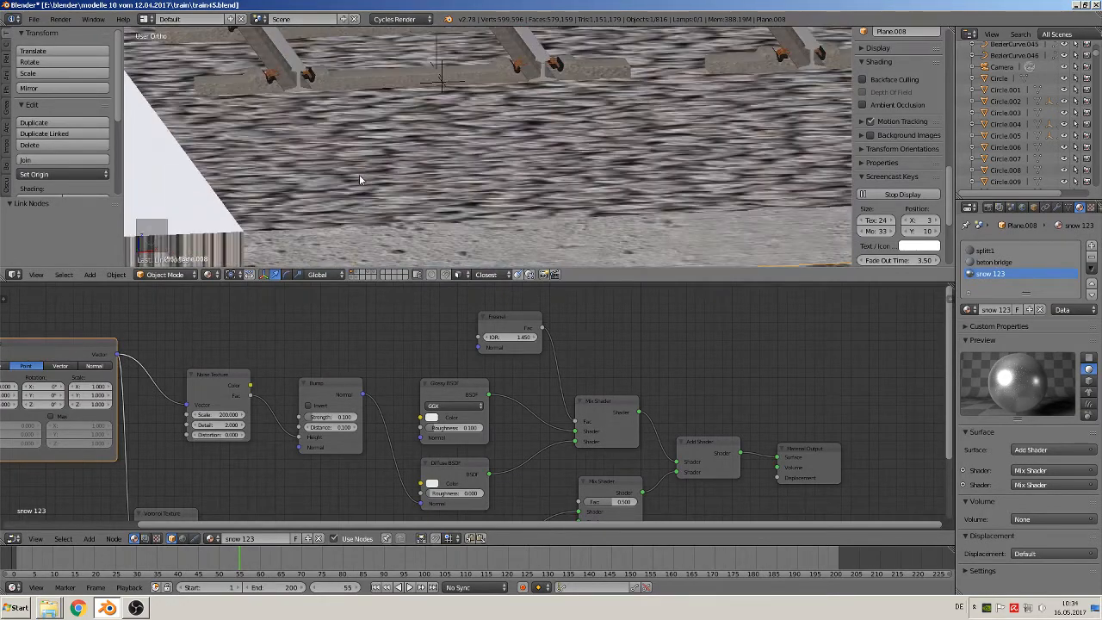
middle_click_drag(360, 178, 681, 163)
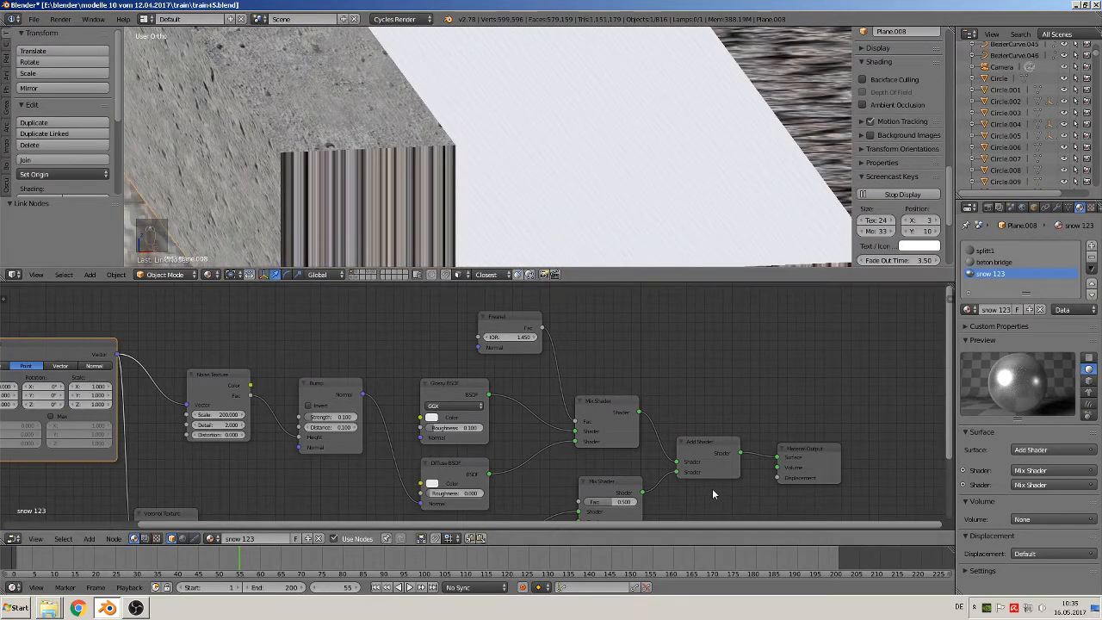
Move the Material Output node farther away from the Add Shader node
left_click_drag(950, 383, 967, 468)
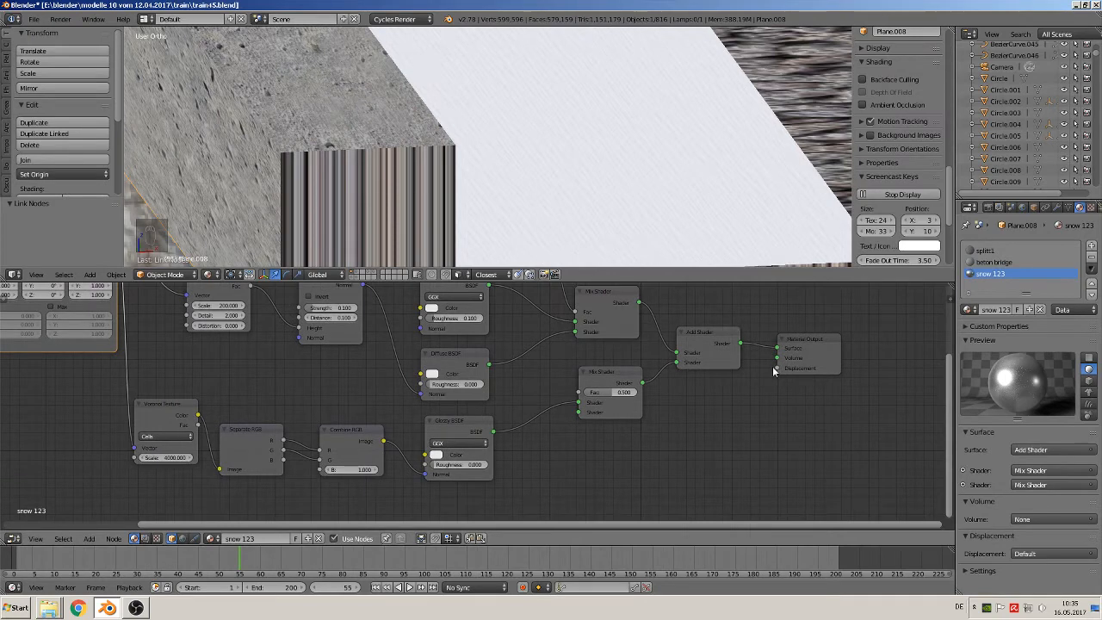
left_click_drag(807, 348, 852, 387)
scroll(675, 403, "down", 3)
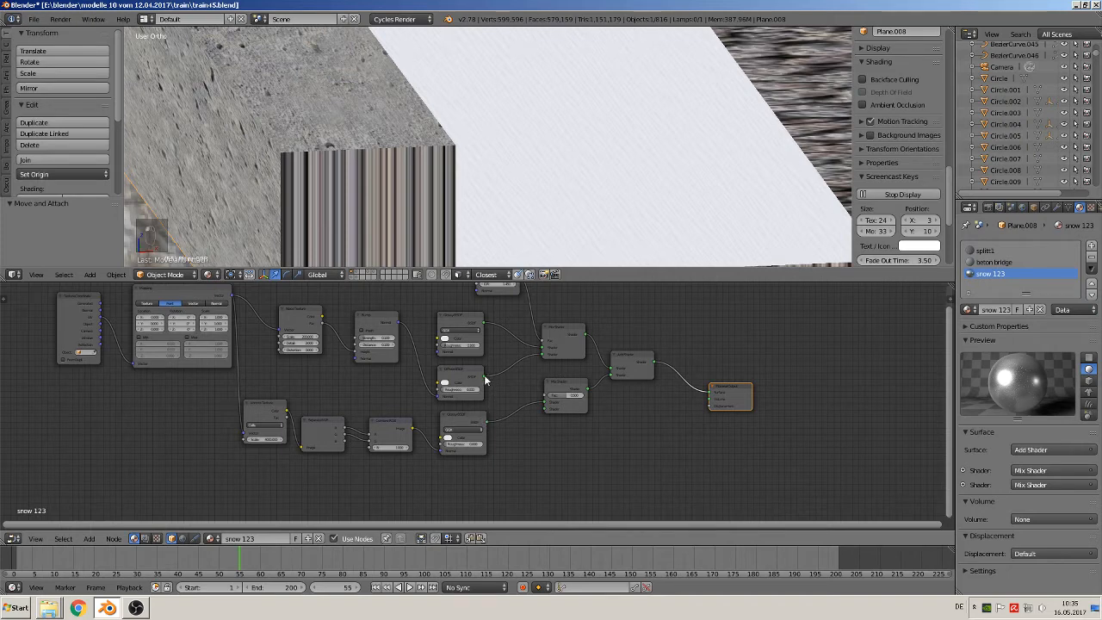
Try the Diffuse BSDF output as the Material Output's Displacement input, then remove that link
left_click_drag(484, 380, 383, 337)
left_click_drag(484, 379, 716, 407)
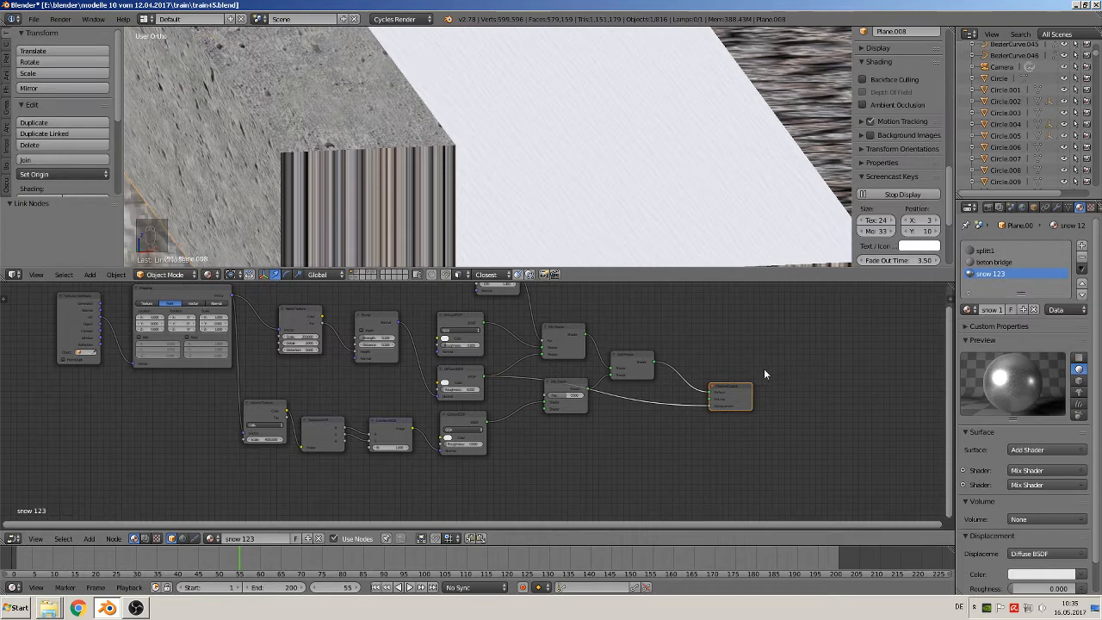
scroll(649, 173, "up", 4)
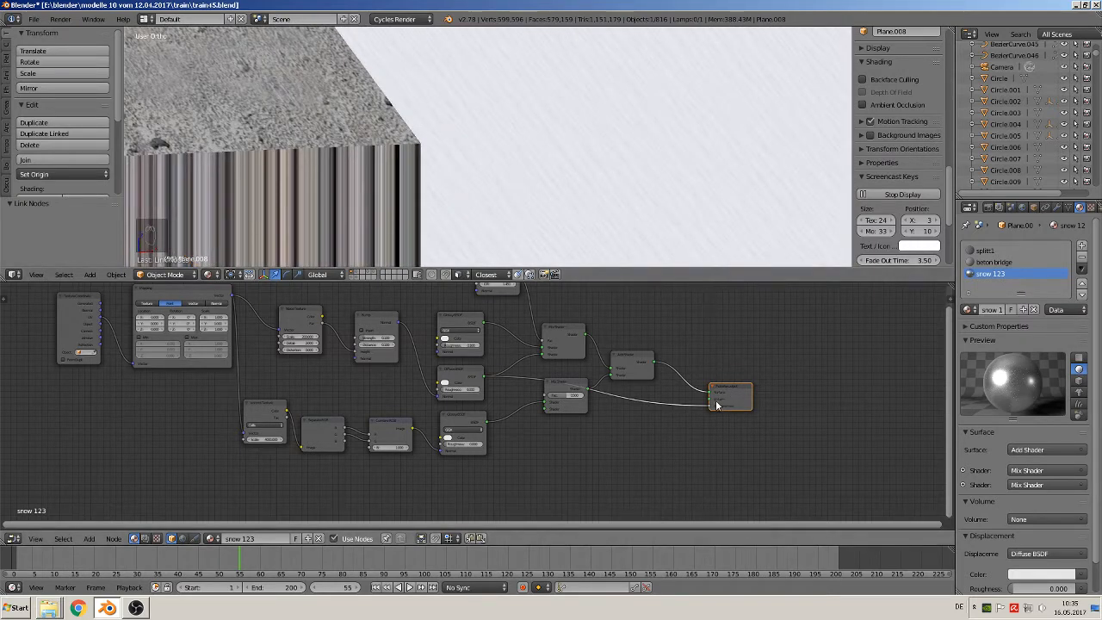
left_click_drag(711, 411, 675, 409)
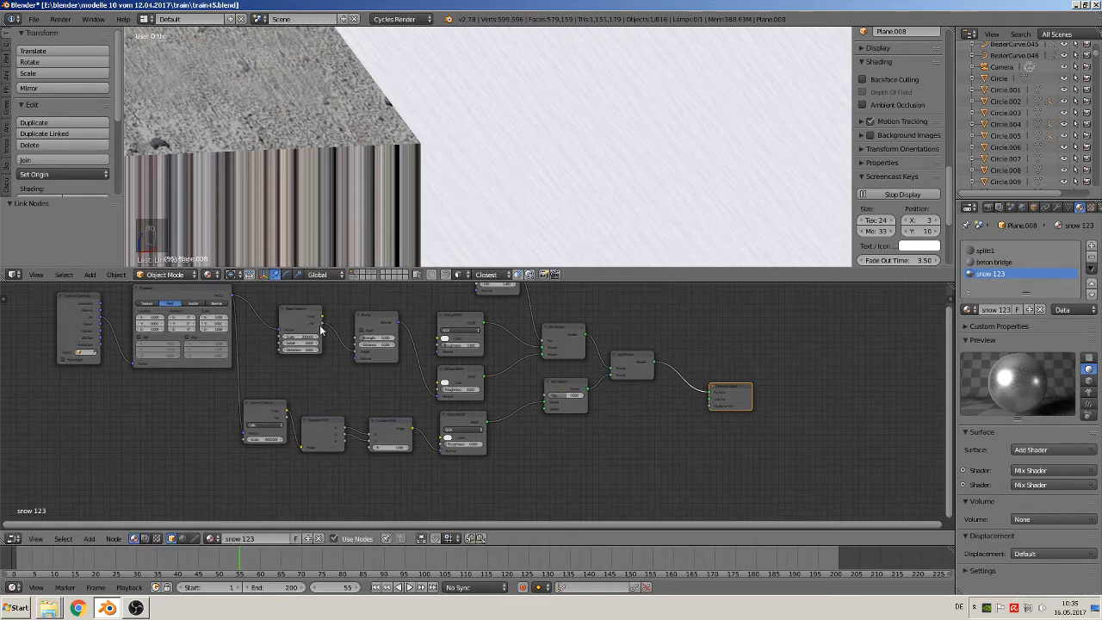
Link the Noise Texture's Fac output to the Material Output's Displacement and insert a Math node into that link, below the shader nodes
left_click_drag(320, 328, 709, 406)
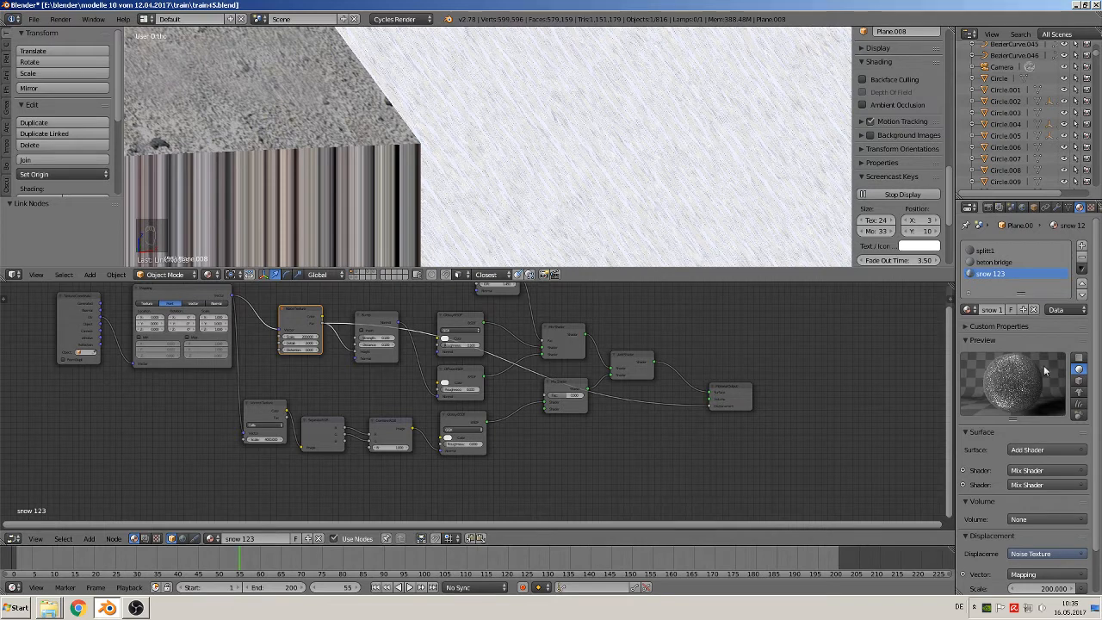
left_click(88, 539)
mouse_move(111, 447)
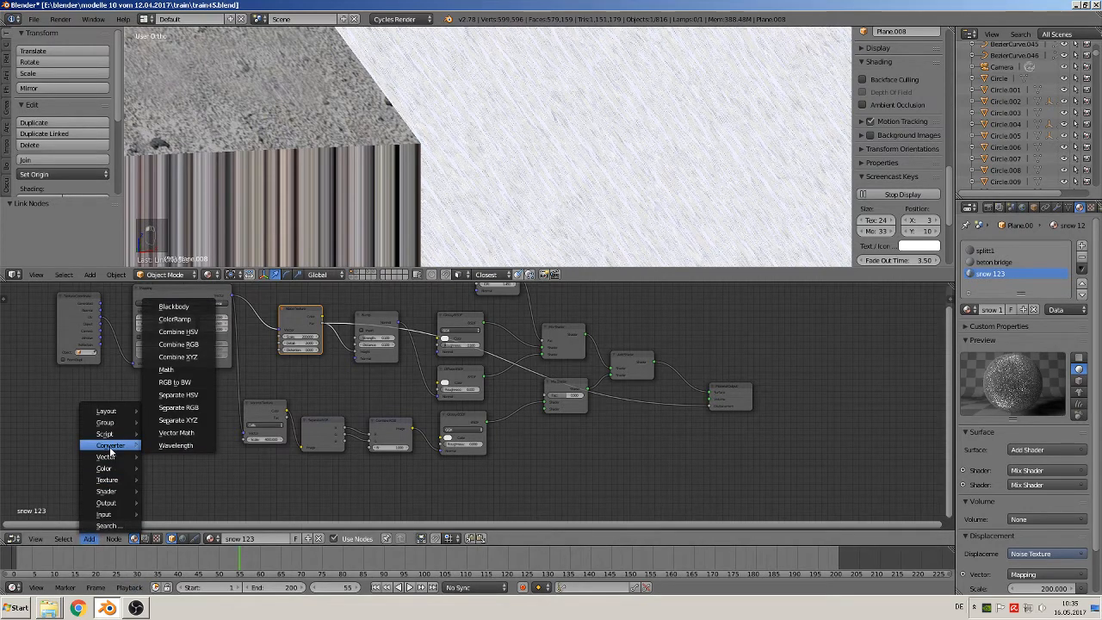
left_click(168, 370)
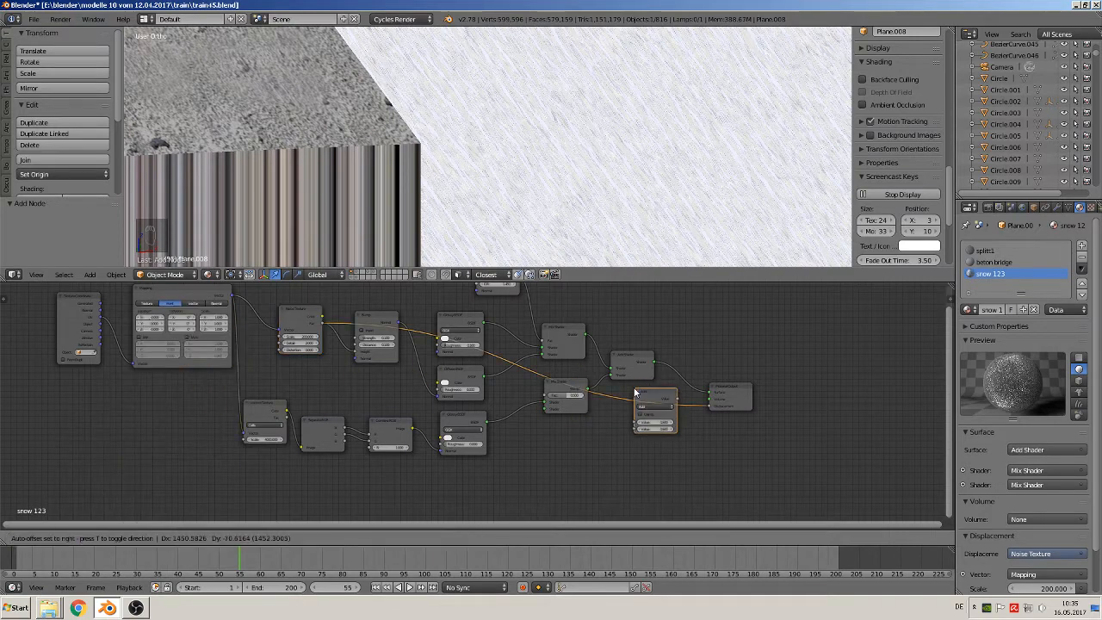
left_click(651, 395)
left_click_drag(651, 395, 645, 443)
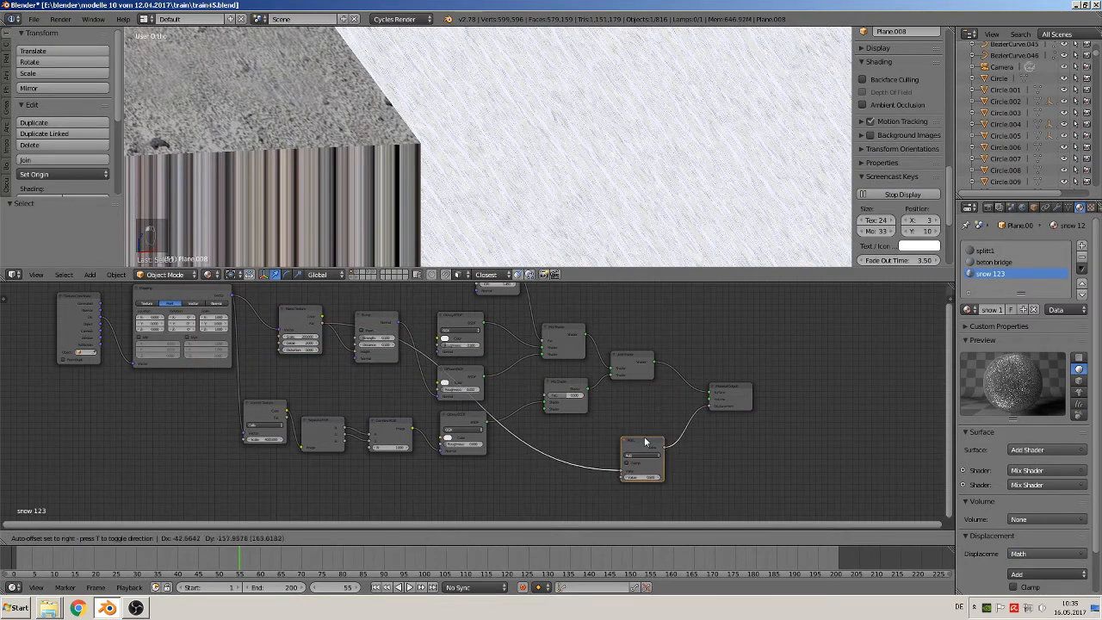
left_click(645, 441)
Set the Math node's operation to Multiply and its second value to 0.003
scroll(667, 431, "up", 4)
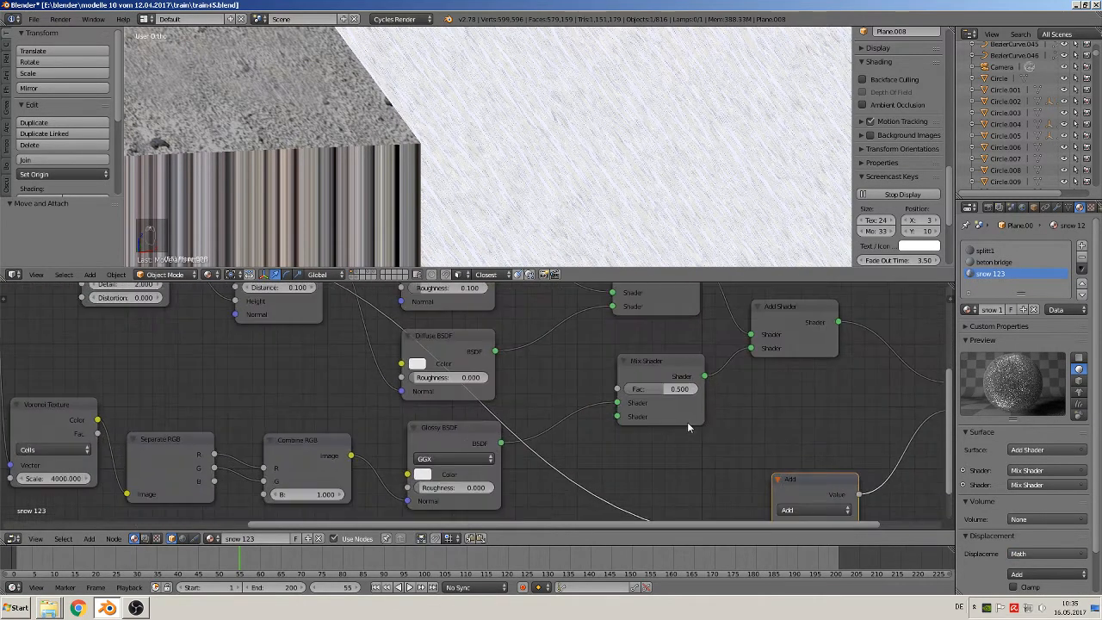
middle_click_drag(785, 450, 550, 345)
scroll(551, 346, "up", 3)
left_click(612, 409)
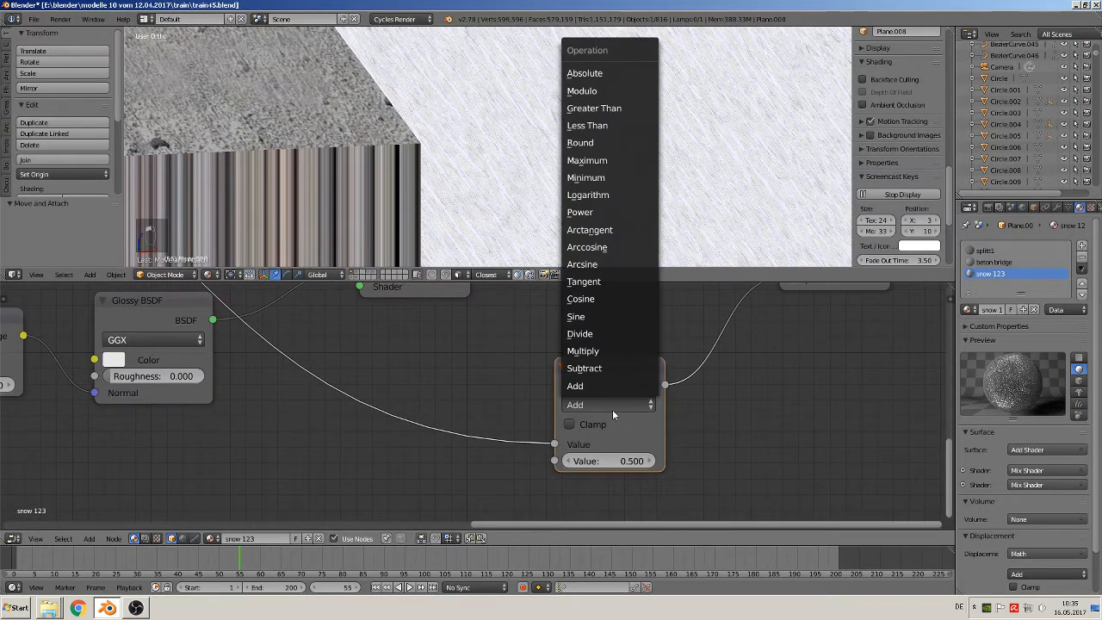
left_click(608, 350)
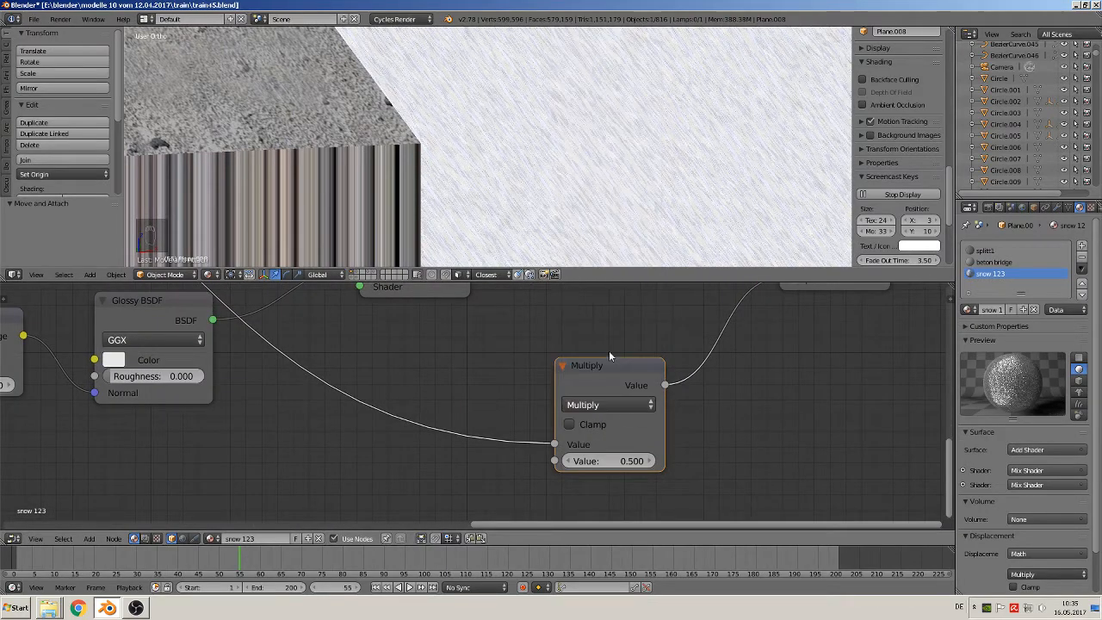
left_click(600, 459)
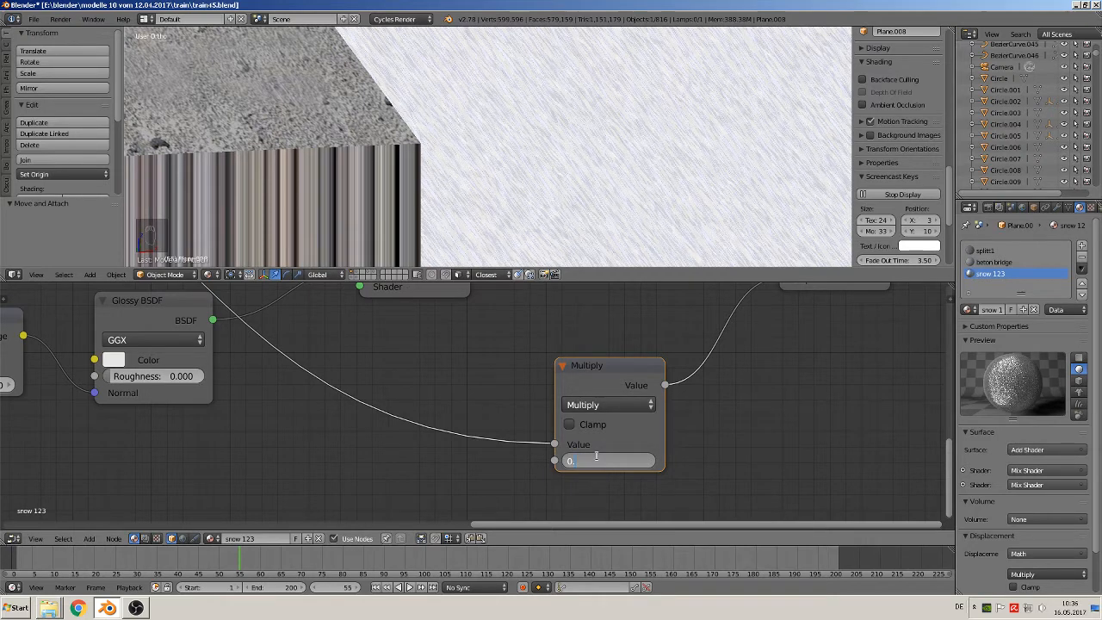
type("0.003")
key("Return")
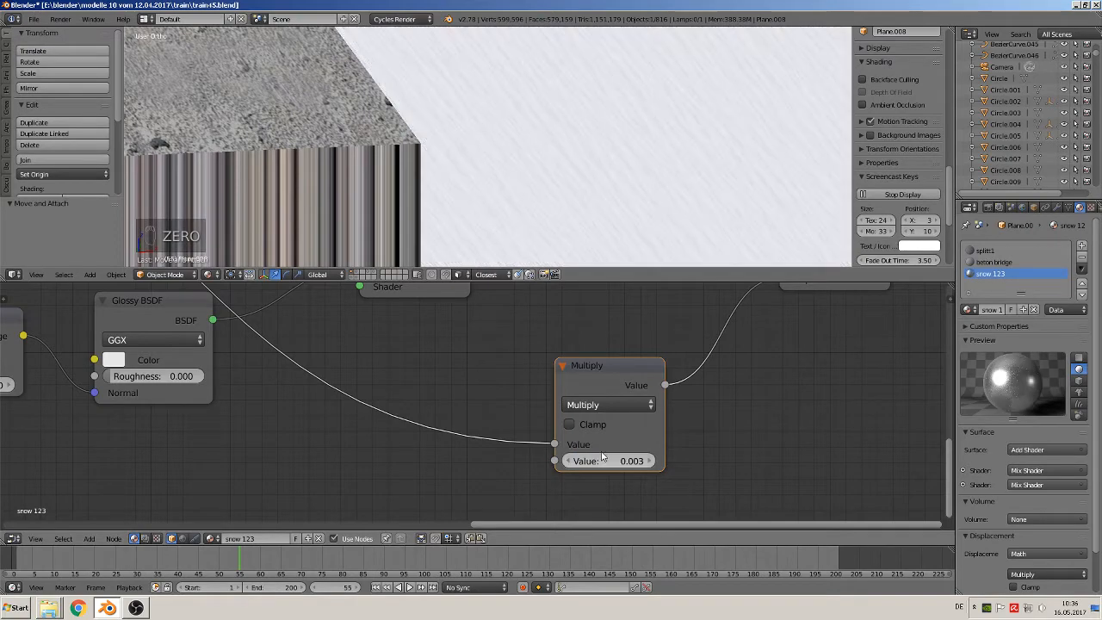
Inspect the displaced snow strip's surface up close beside the concrete edge and review the node layout
middle_click_drag(625, 186, 641, 222)
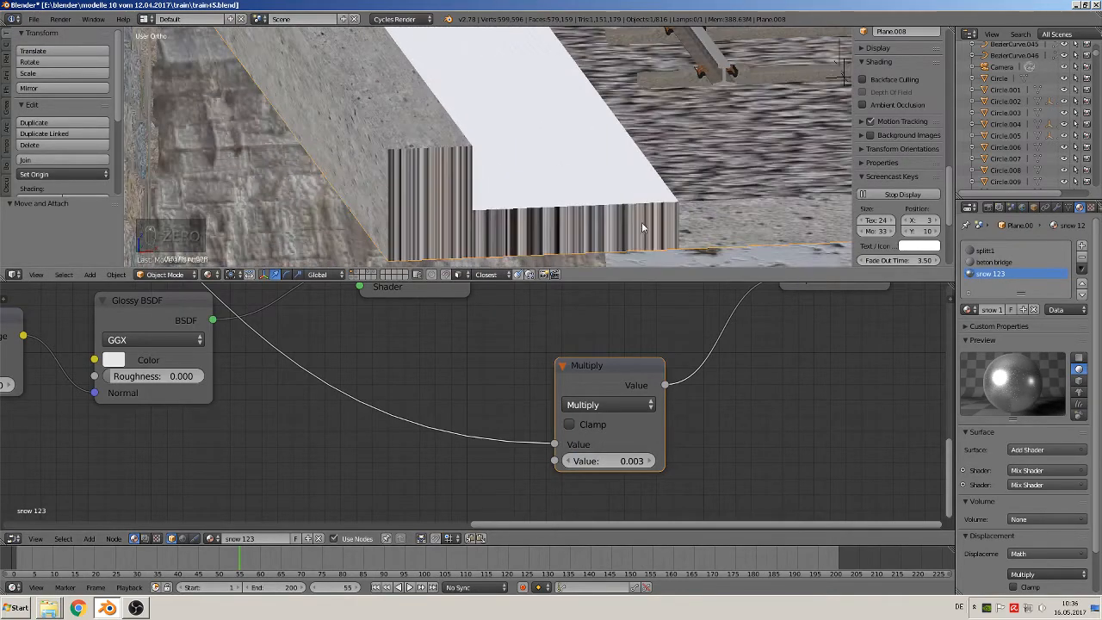
scroll(642, 223, "down", 3)
scroll(627, 241, "up", 12)
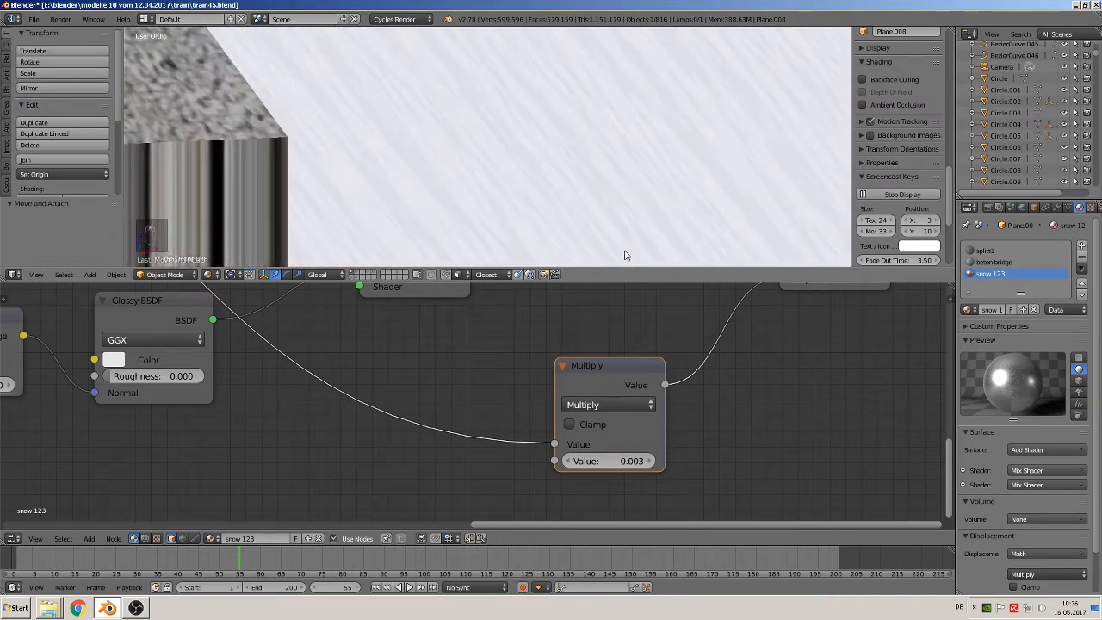
scroll(348, 379, "down", 5)
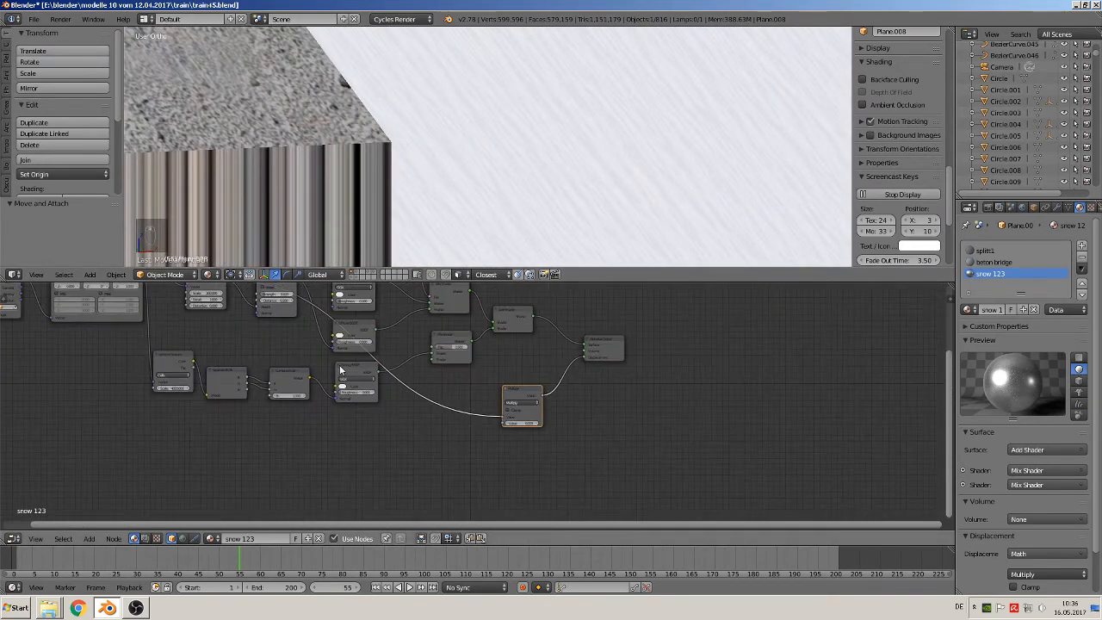
Set the Noise Texture's scale to 750 and the Mapping node's vector type to Texture
middle_click_drag(259, 343, 273, 357)
scroll(504, 434, "up", 8)
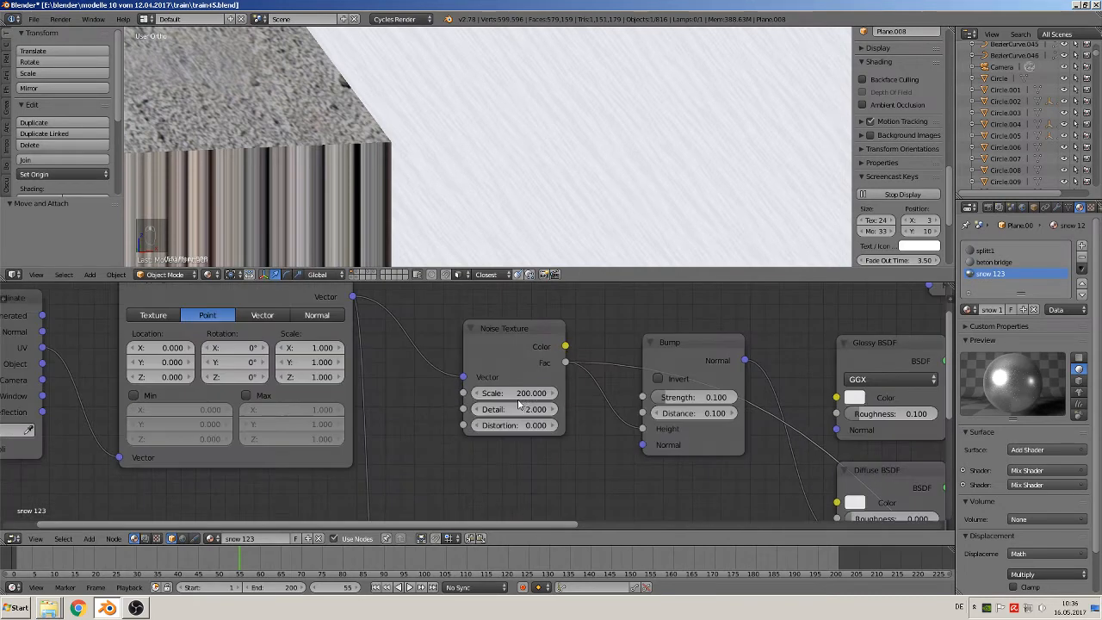
scroll(520, 406, "up", 1)
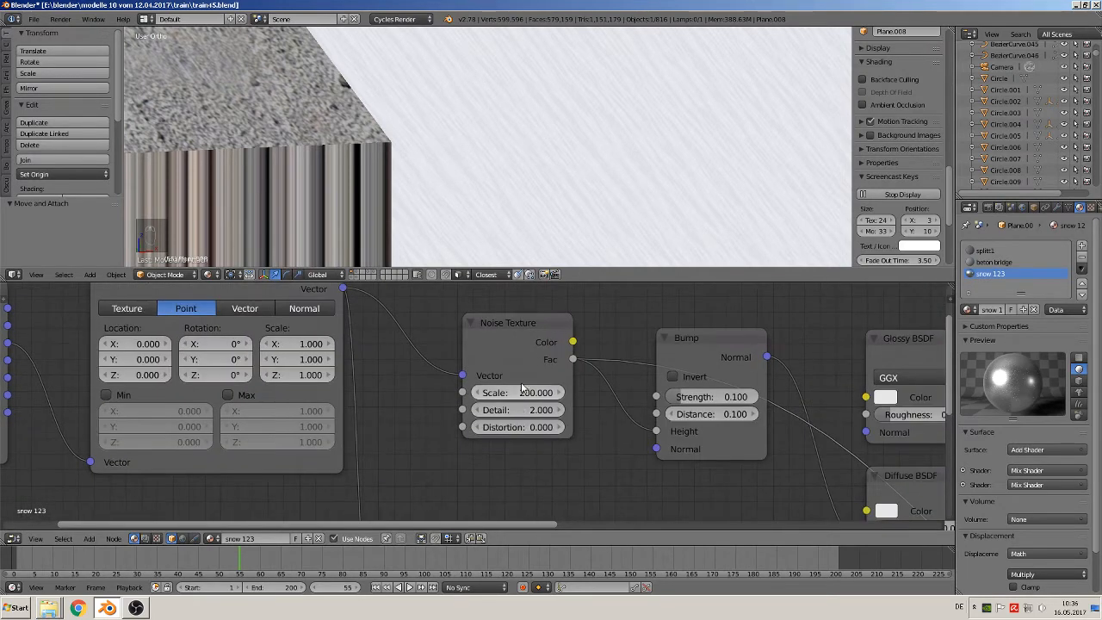
left_click(530, 393)
type("7")
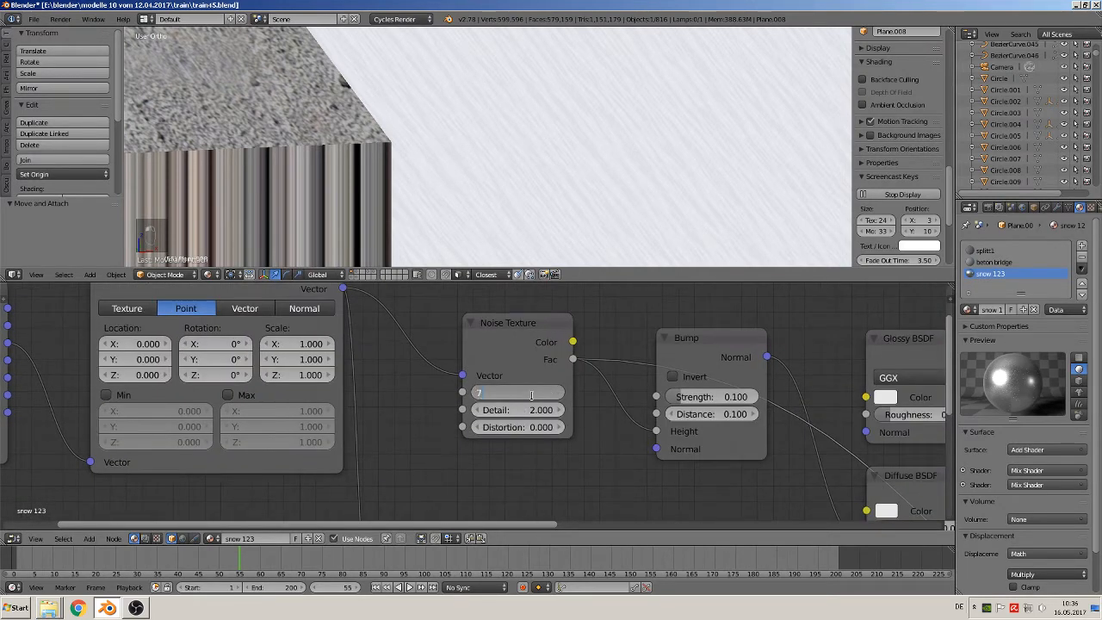
type("50")
key("Return")
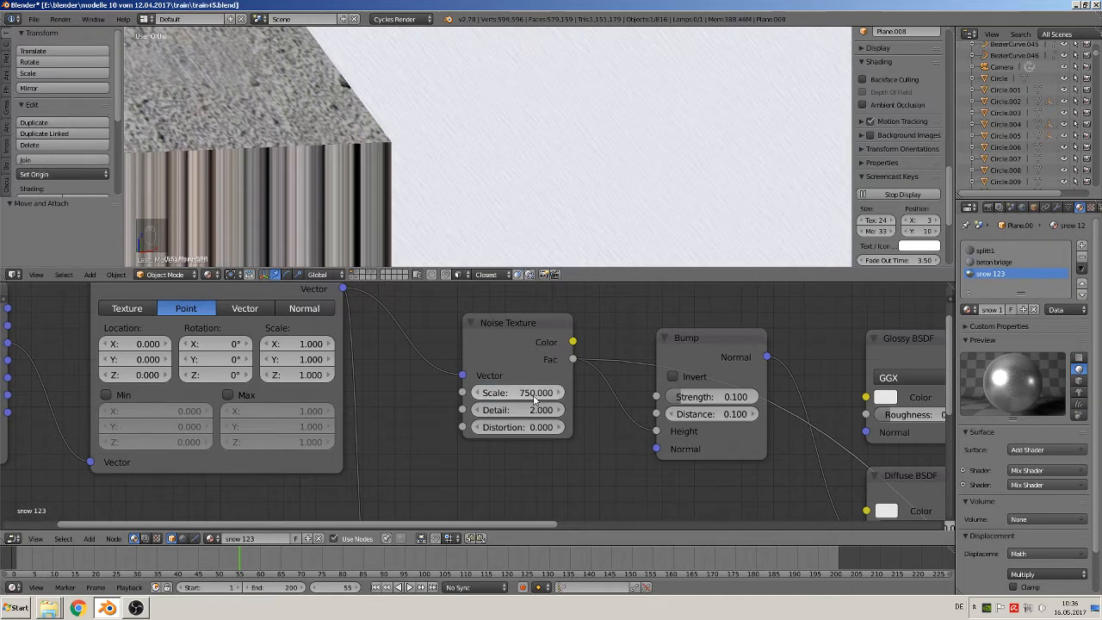
left_click(134, 311)
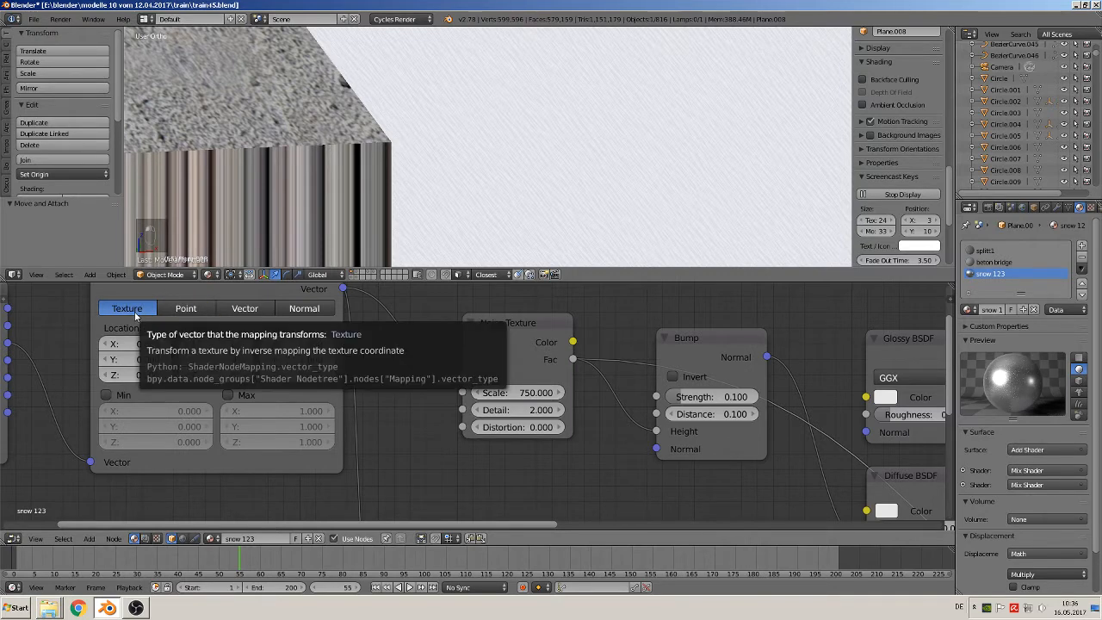
Try a scale of 5 for both X and Y in the Mapping node
scroll(226, 352, "down", 2)
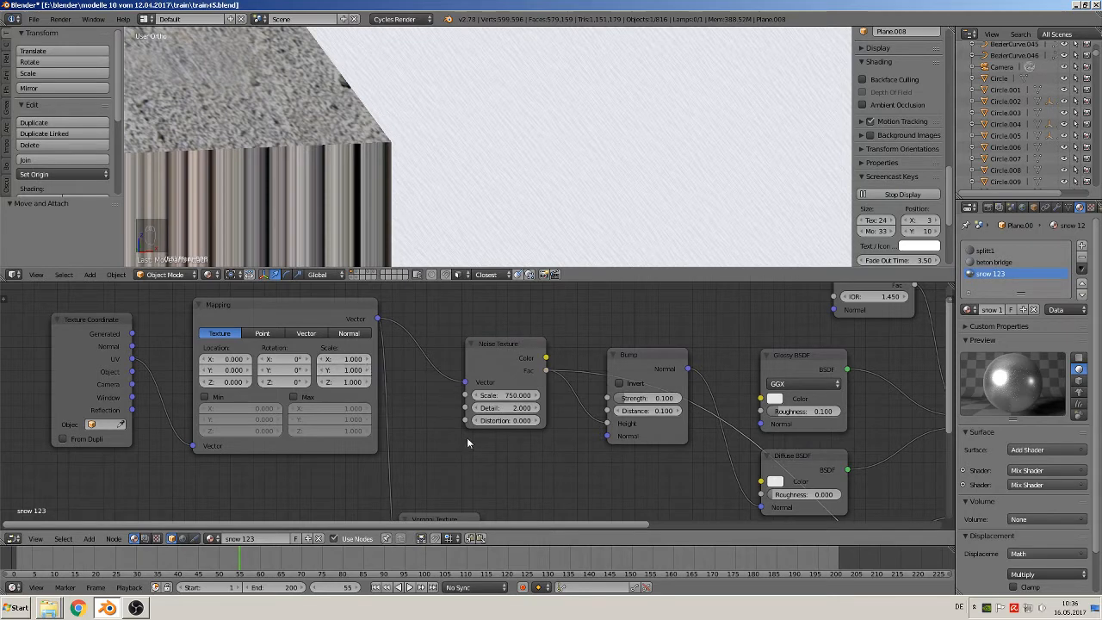
left_click(351, 358)
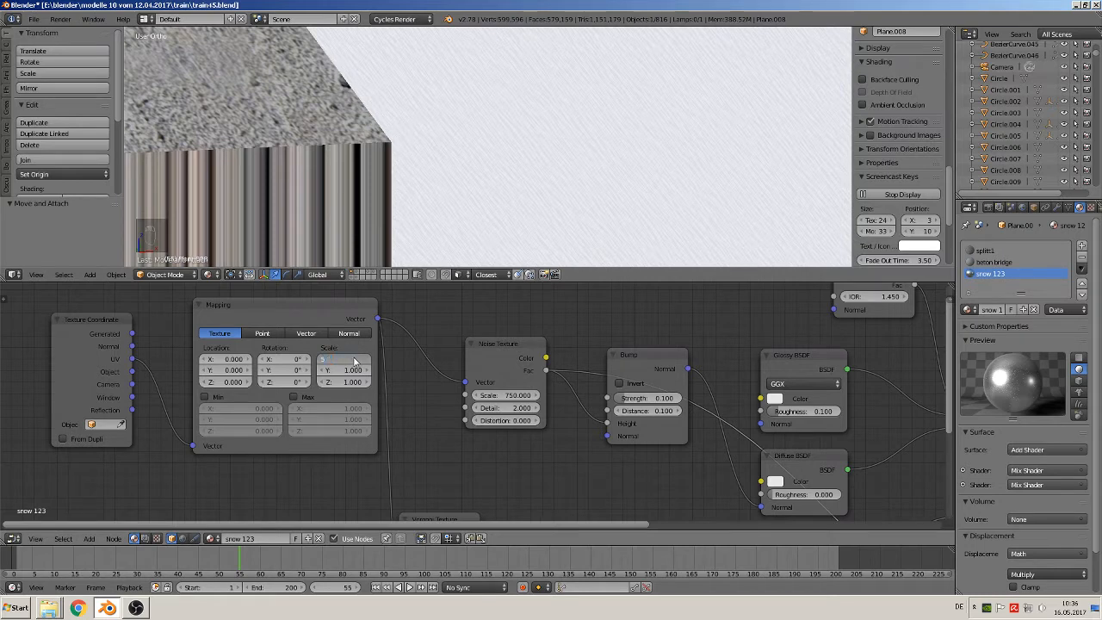
type("5")
key("Return")
left_click(341, 370)
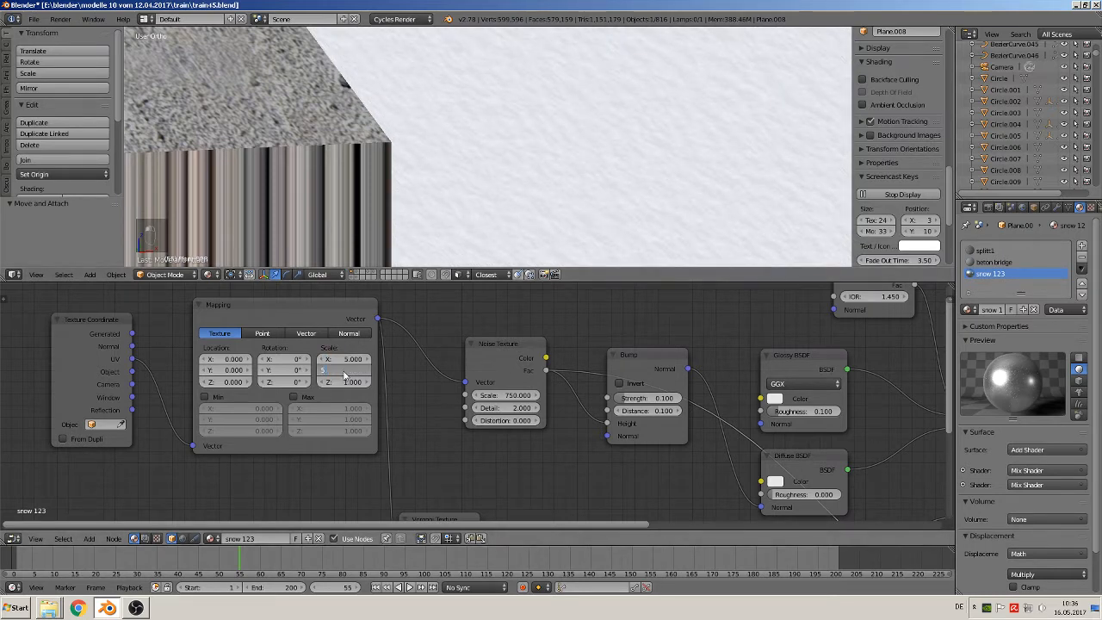
key("Return")
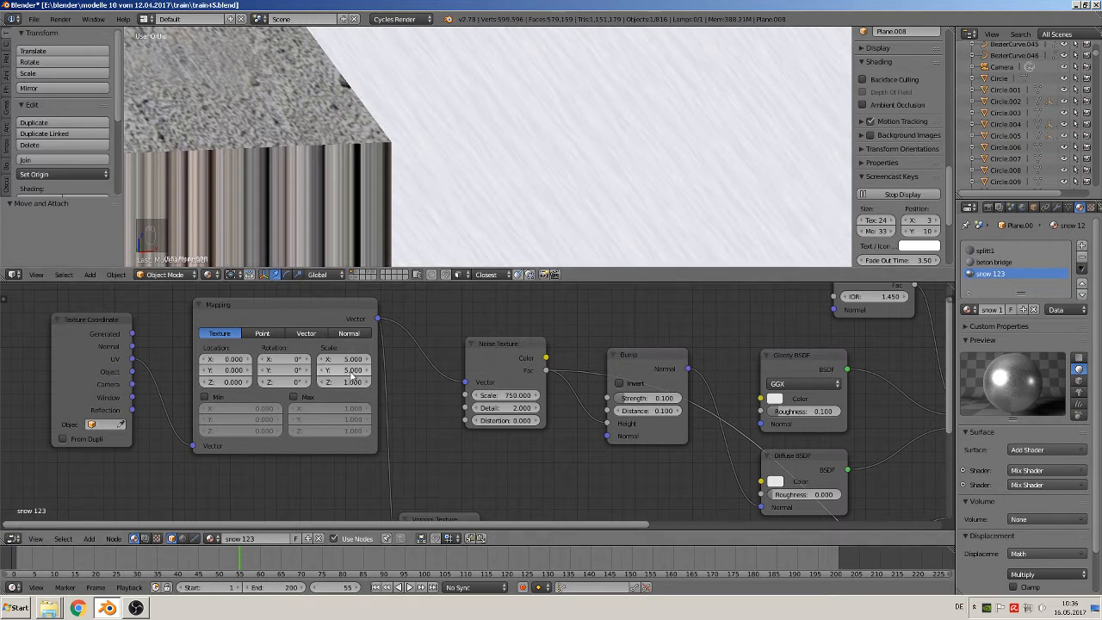
Try the Mapping node's X and Y scale at 0.1
middle_click_drag(603, 98, 575, 152)
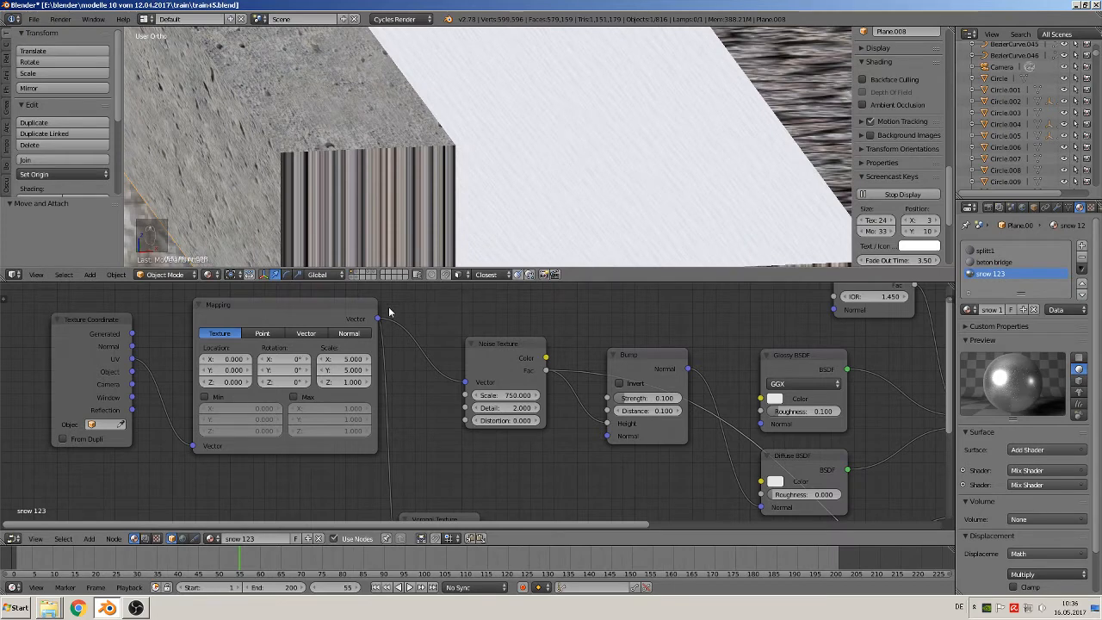
left_click(350, 360)
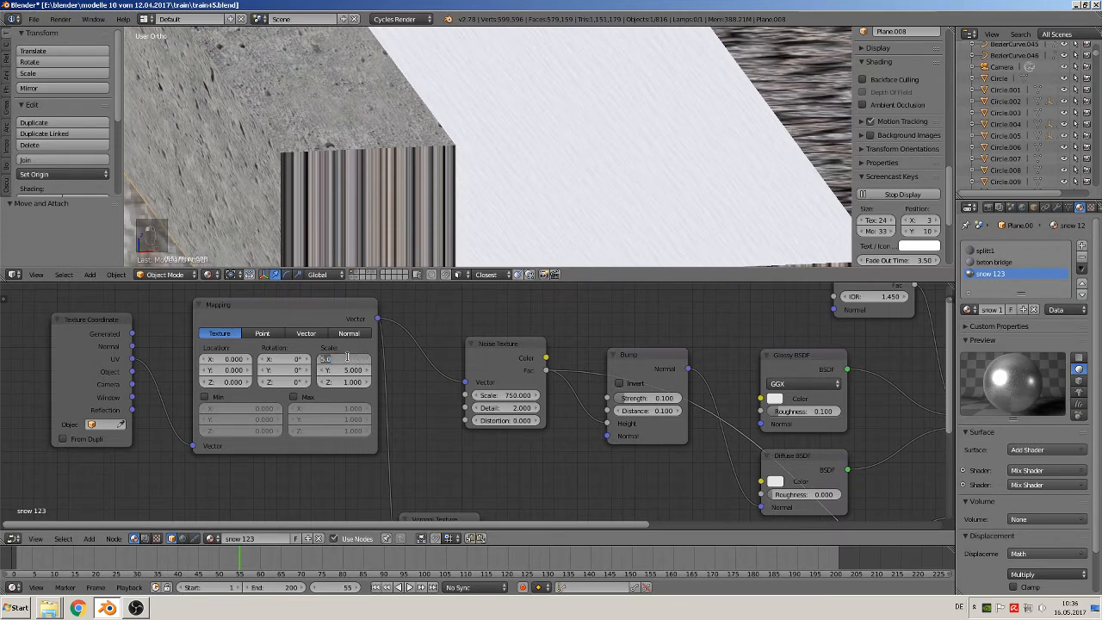
type("0.1")
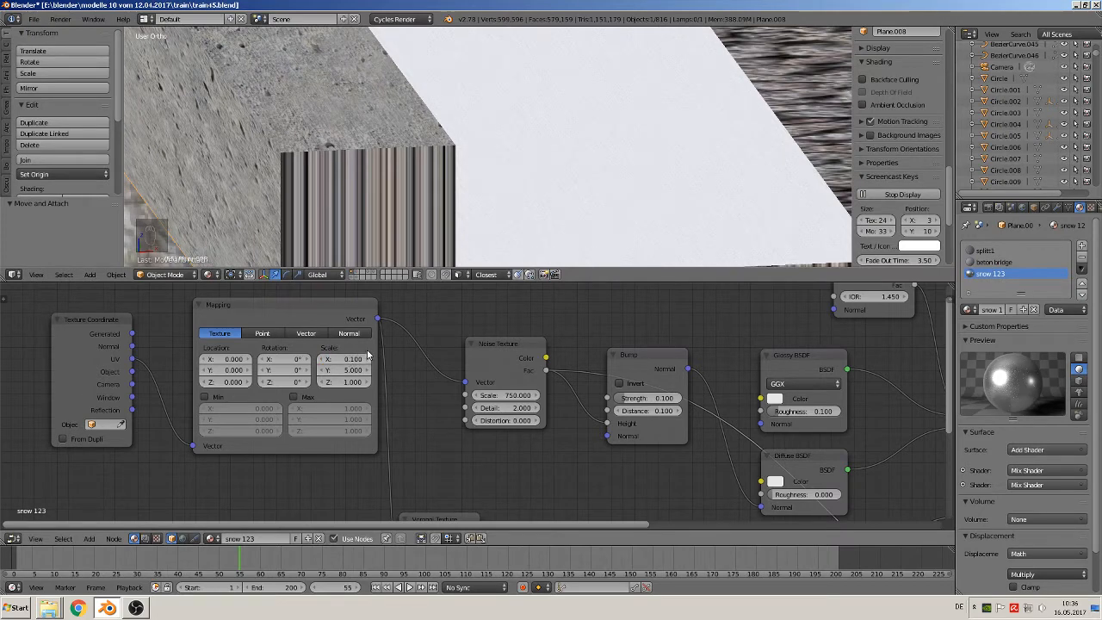
key("Tab")
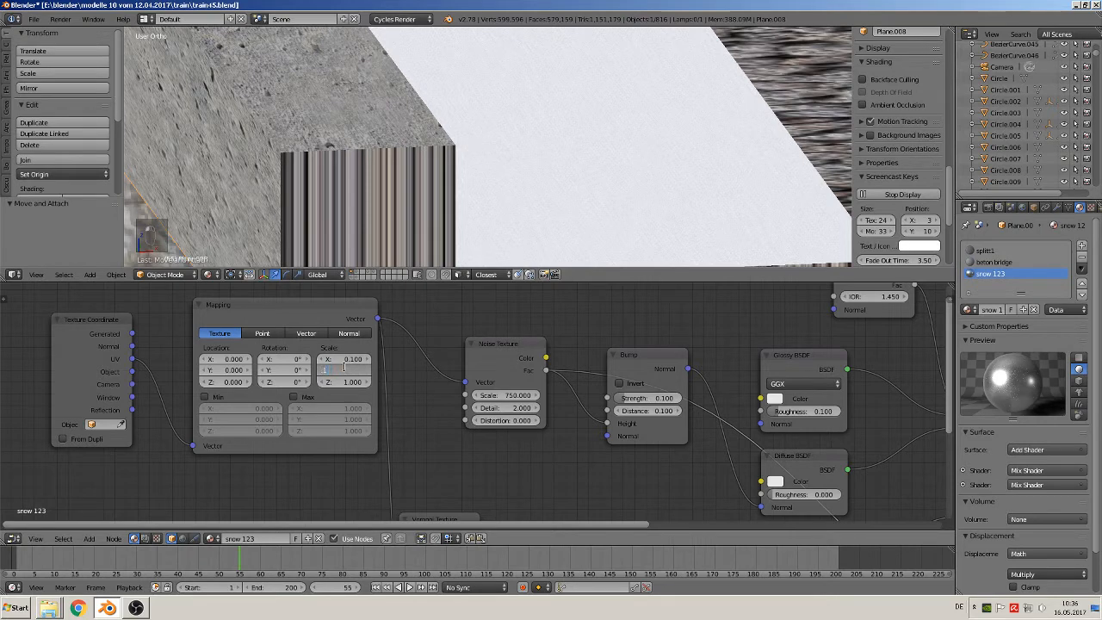
type("0.1")
key("Return")
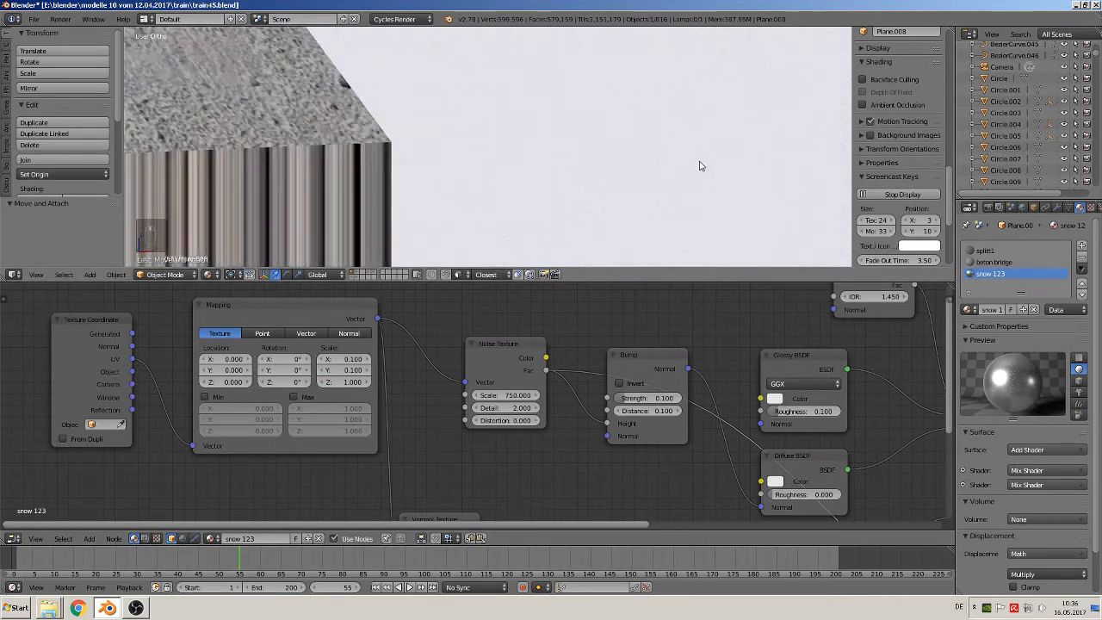
Try the Mapping node's X and Y scale at 9 each
scroll(684, 166, "down", 5)
scroll(641, 177, "up", 4)
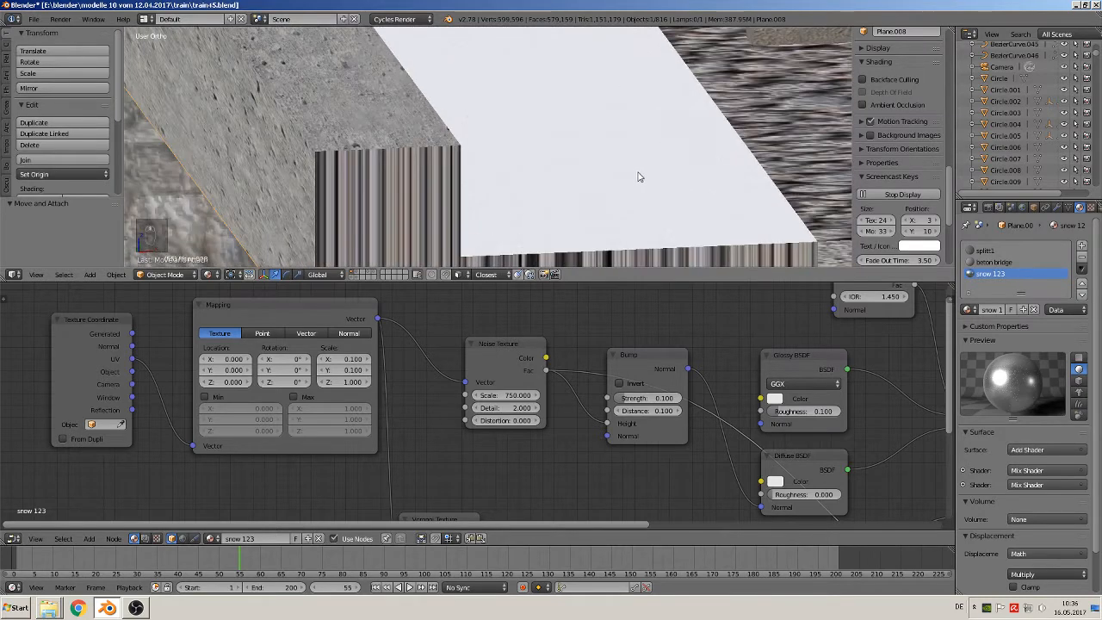
left_click(341, 355)
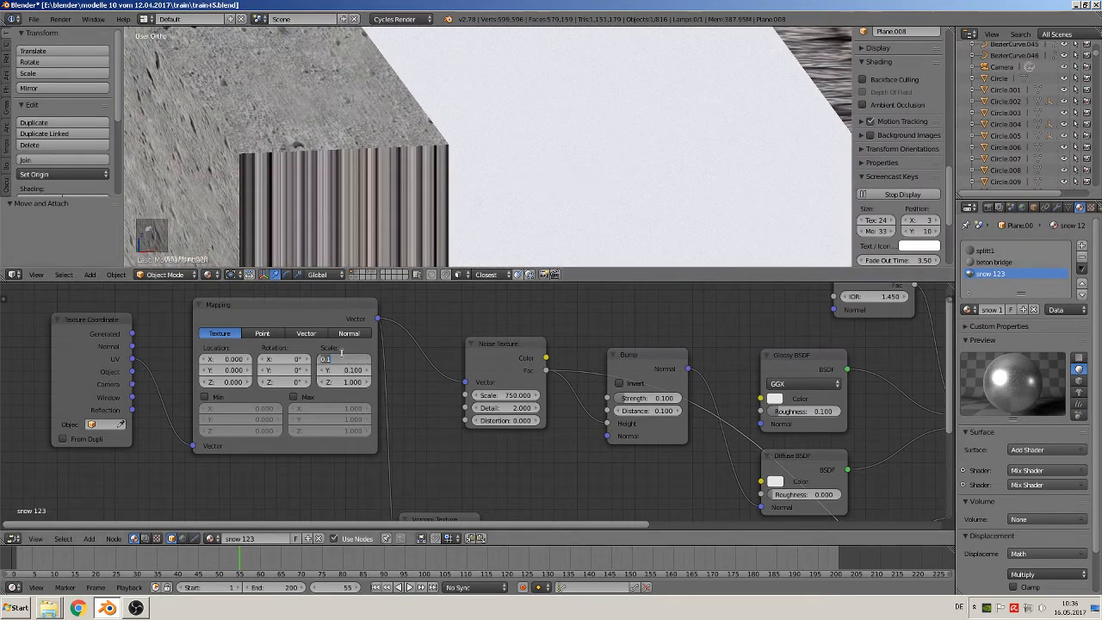
type("9")
key("Return")
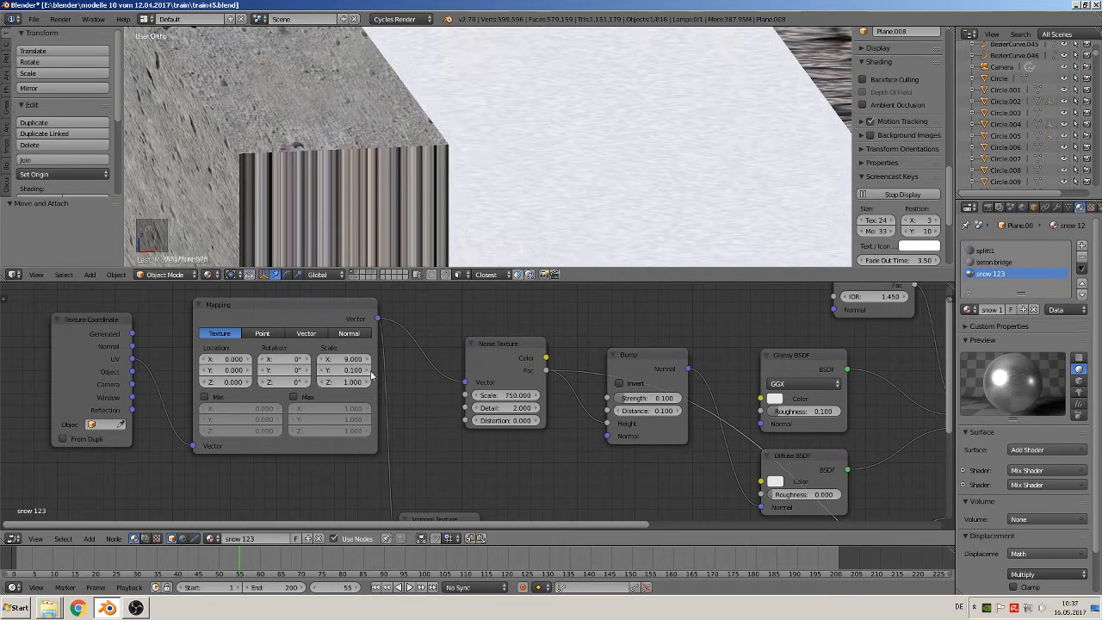
left_click(341, 369)
type("9")
key("Return")
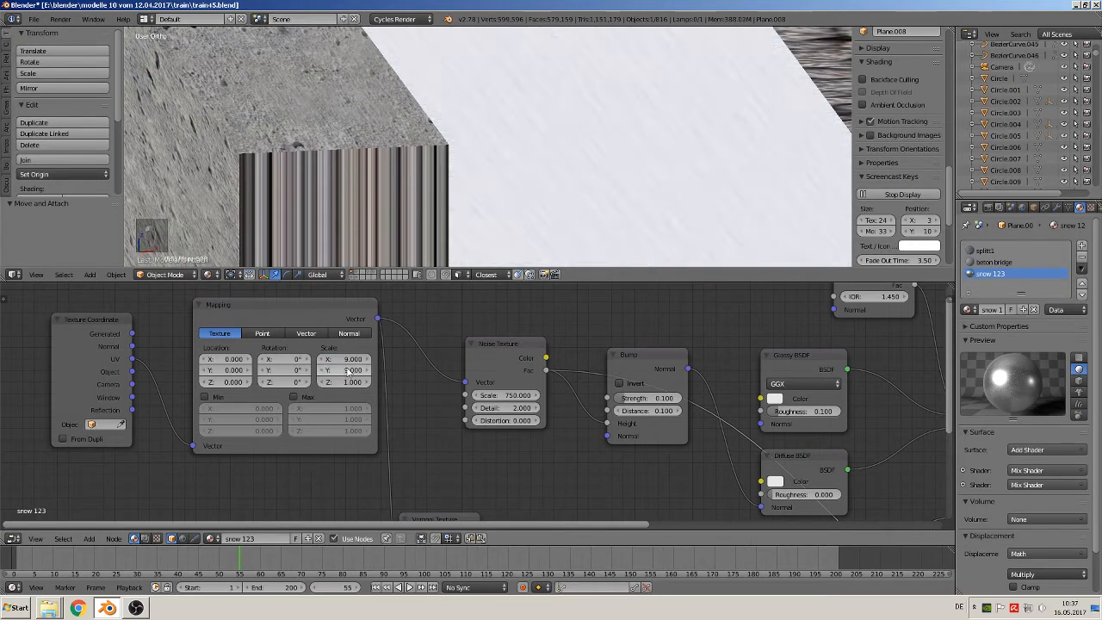
Try the Mapping node's scale at X 3 and Y 5, then lower Y to 1
left_click(342, 369)
type("5")
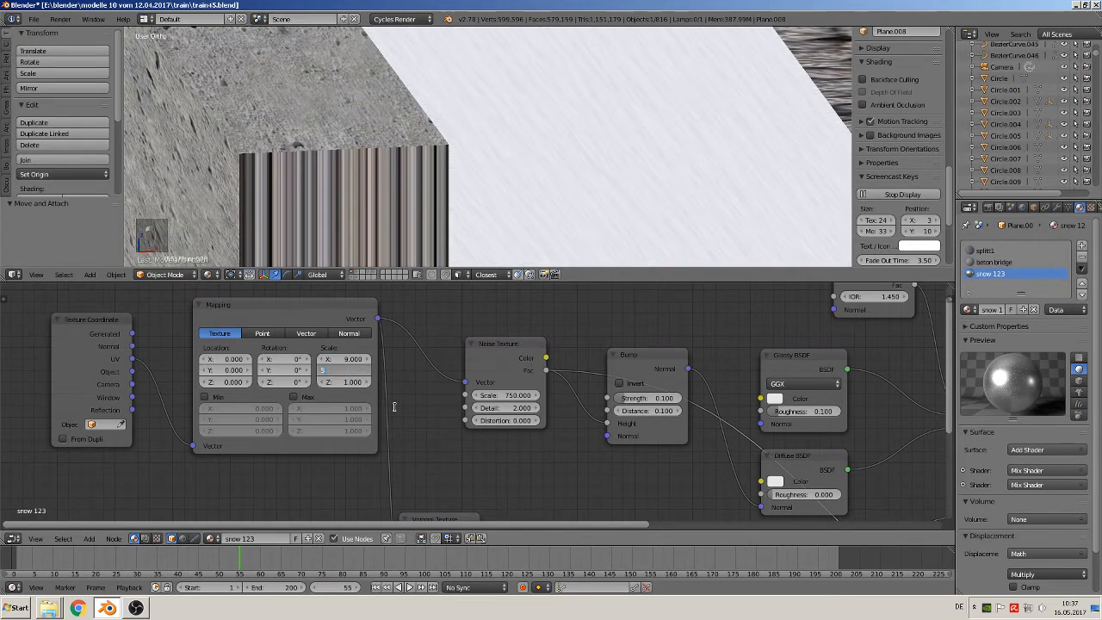
key("Return")
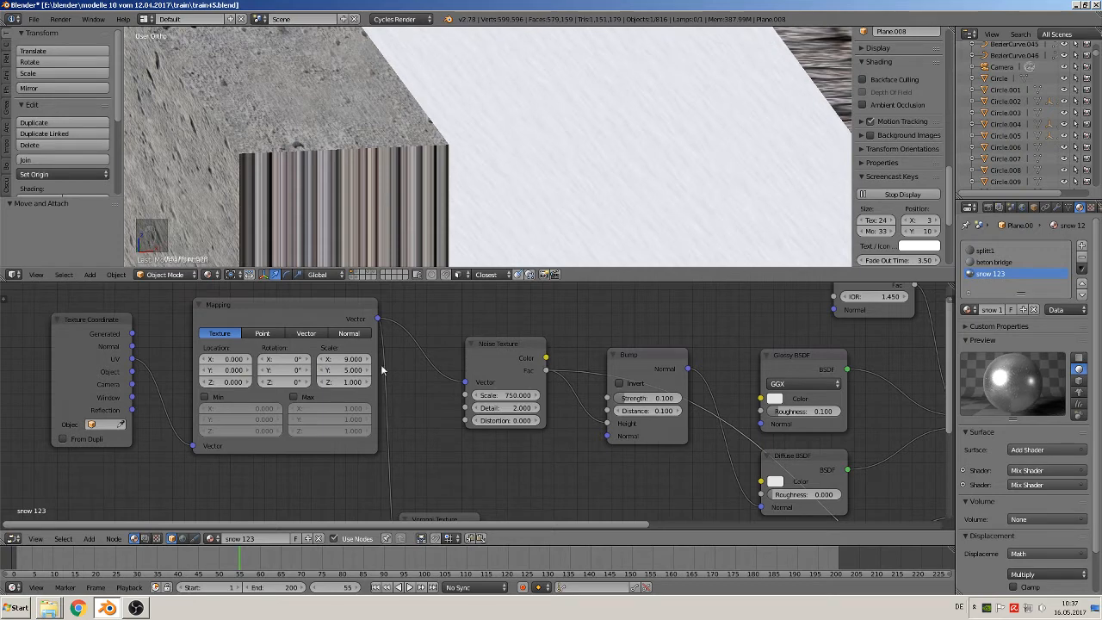
left_click(355, 359)
type("3")
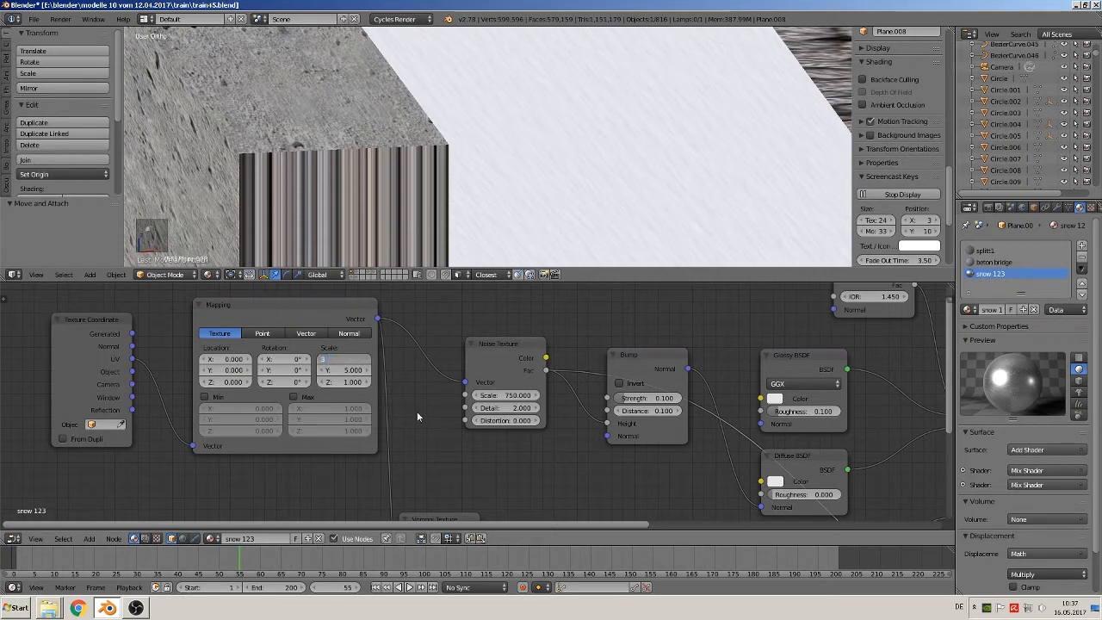
key("Return")
left_click(356, 371)
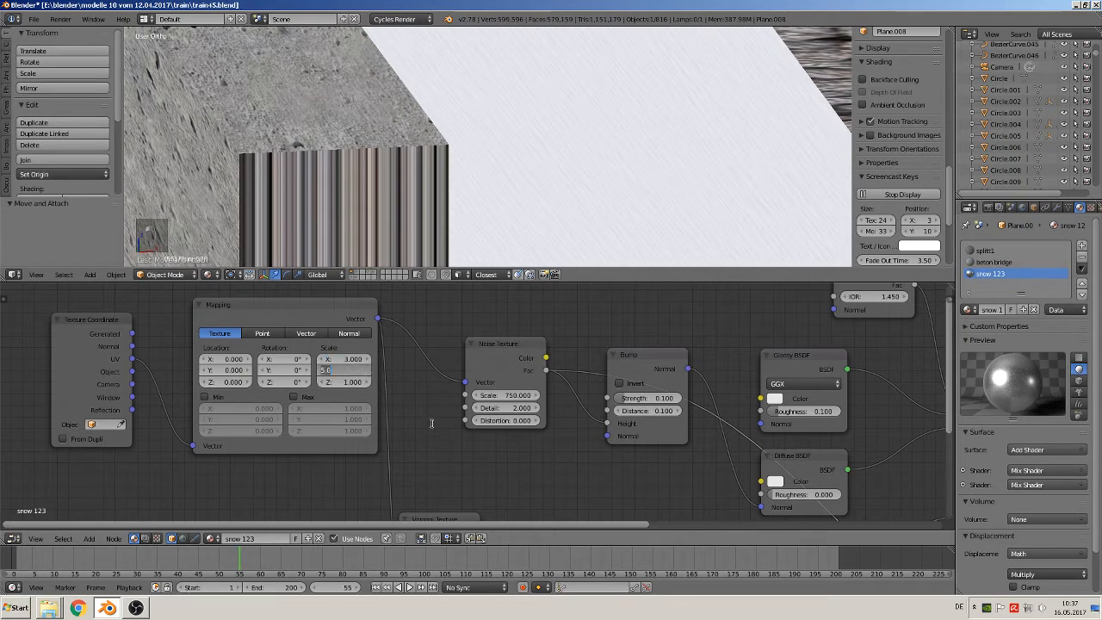
type("1")
key("Return")
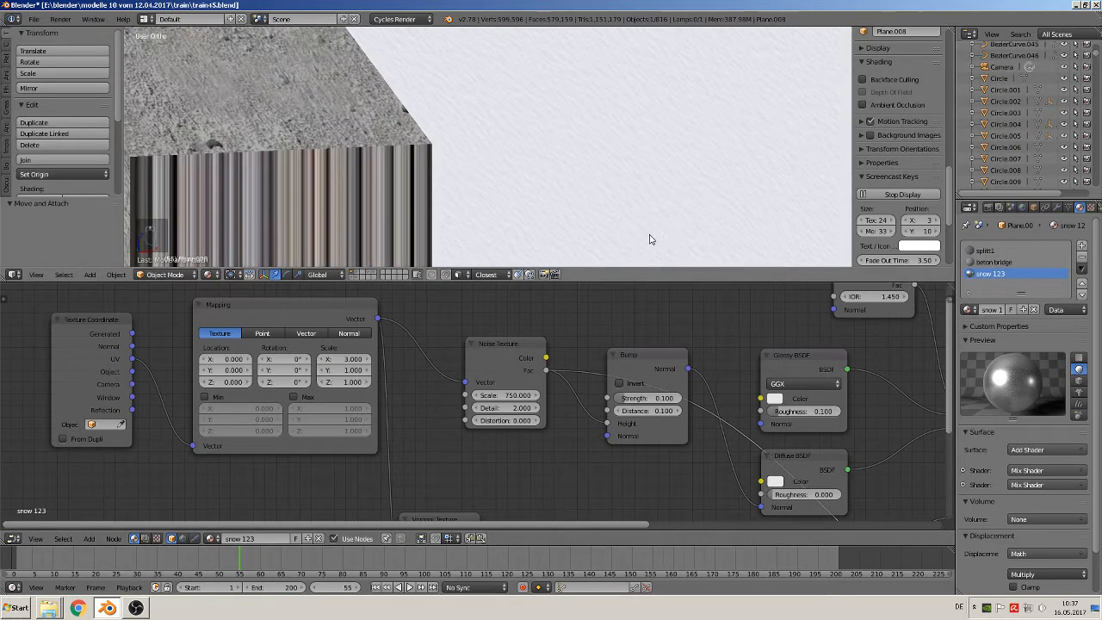
Try the Mapping node's X scale at 2, then try another Y scale and set it back to 1
left_click(348, 359)
type("2")
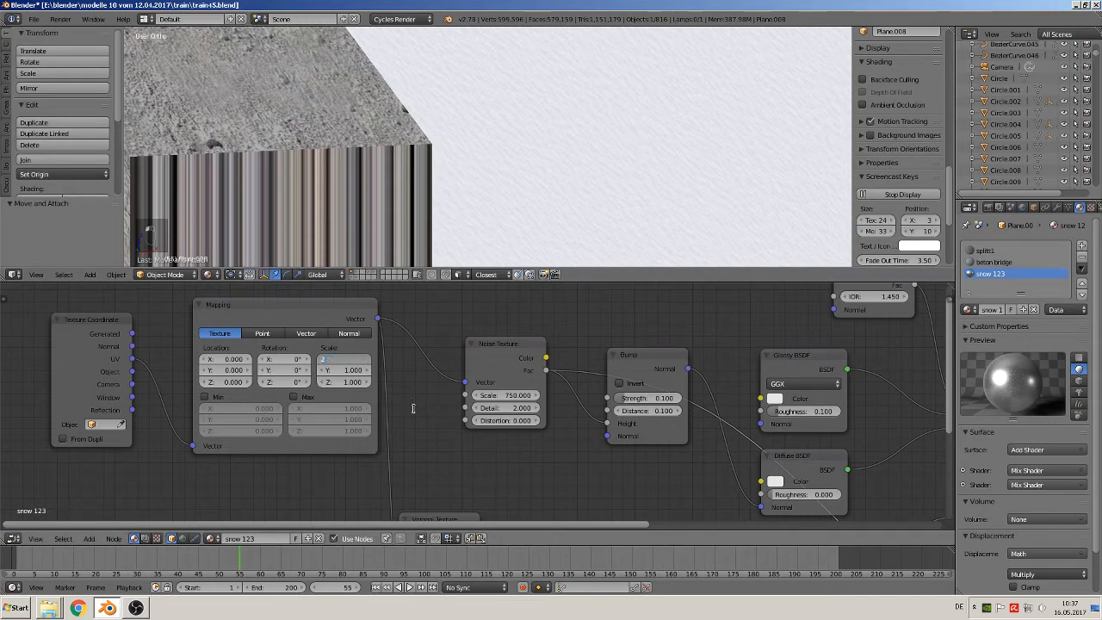
key("Return")
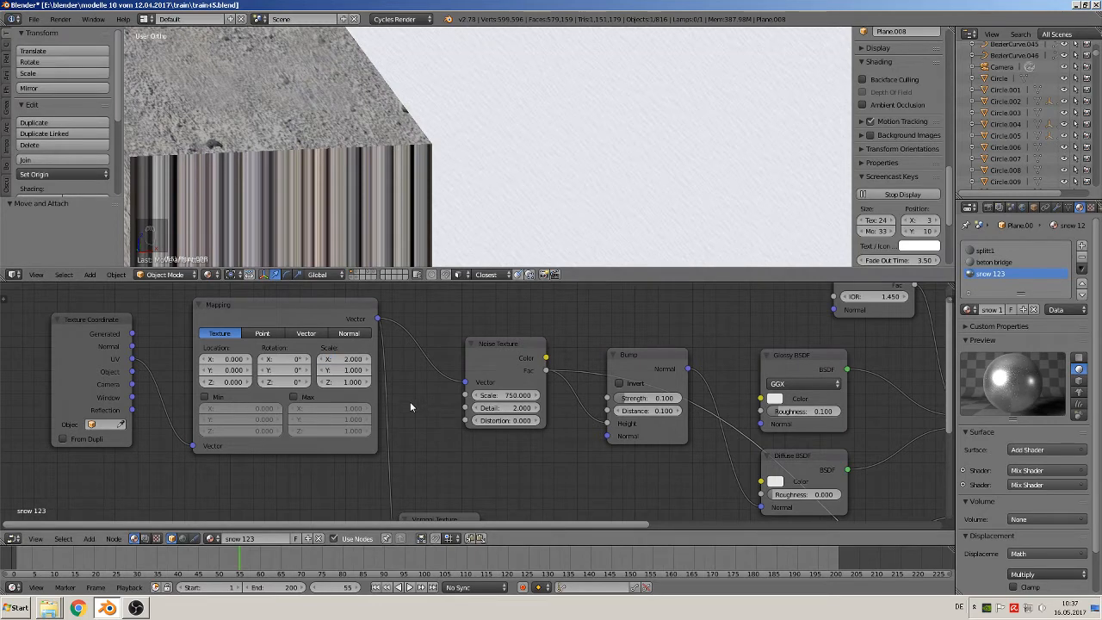
left_click(349, 359)
left_click(356, 370)
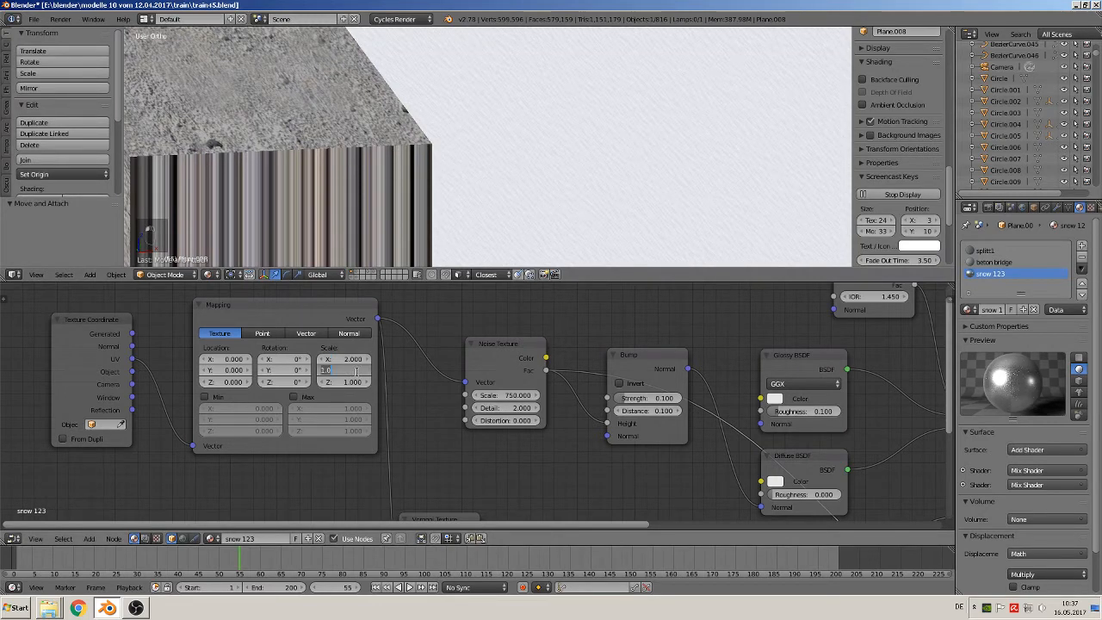
key("Return")
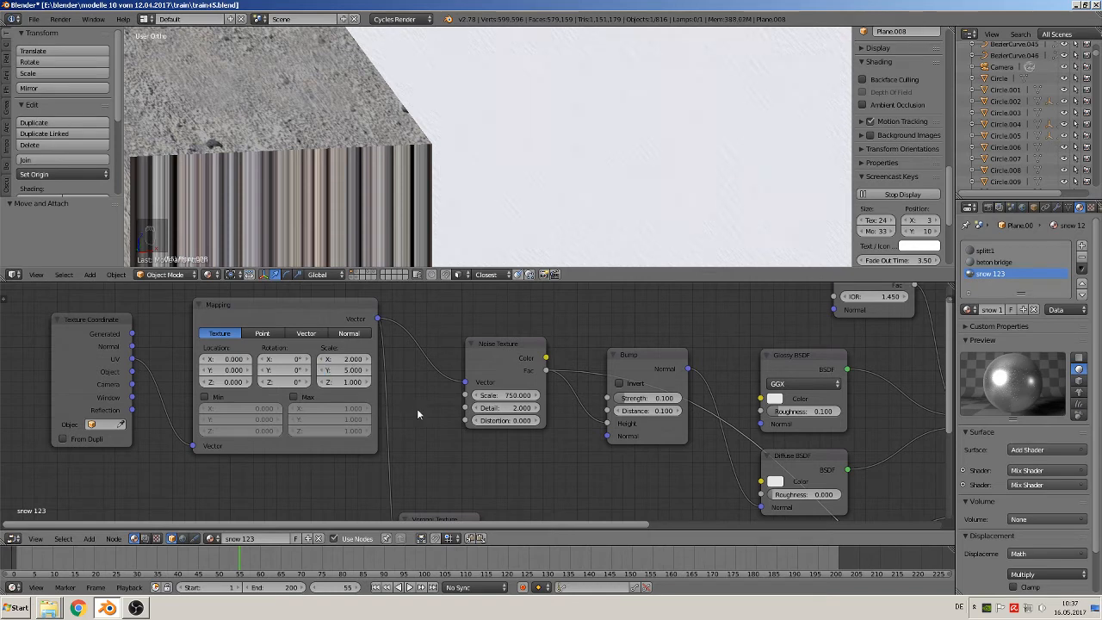
left_click(345, 372)
type("1")
key("Return")
Try the Mapping node's X scale at 1, then try both X and Y at 2
left_click(344, 361)
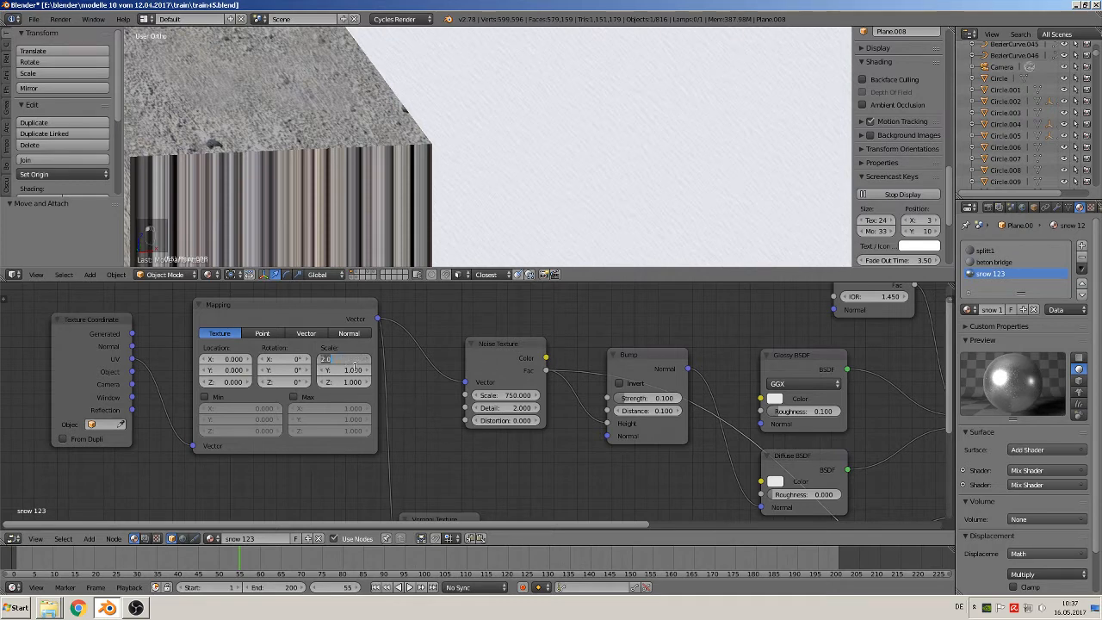
type("1")
key("Return")
left_click(345, 358)
type("2")
key("Return")
left_click(345, 370)
type("2")
key("Return")
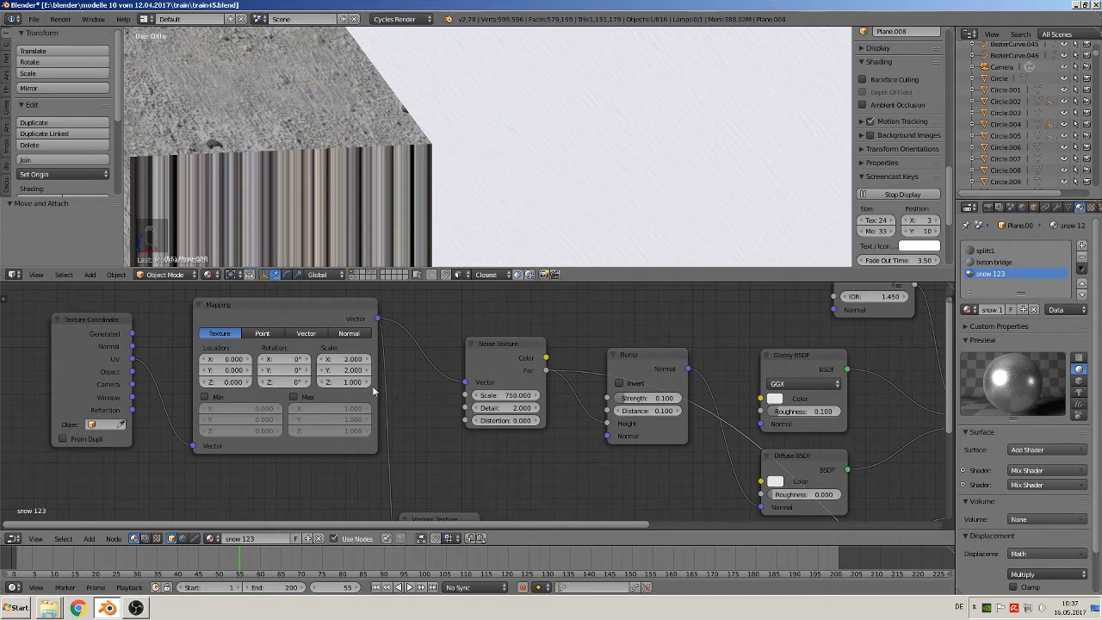
Set the Mapping node's Y scale to 1 and its X scale to 4
left_click(355, 370)
type("1")
key("Return")
left_click(347, 359)
type("4")
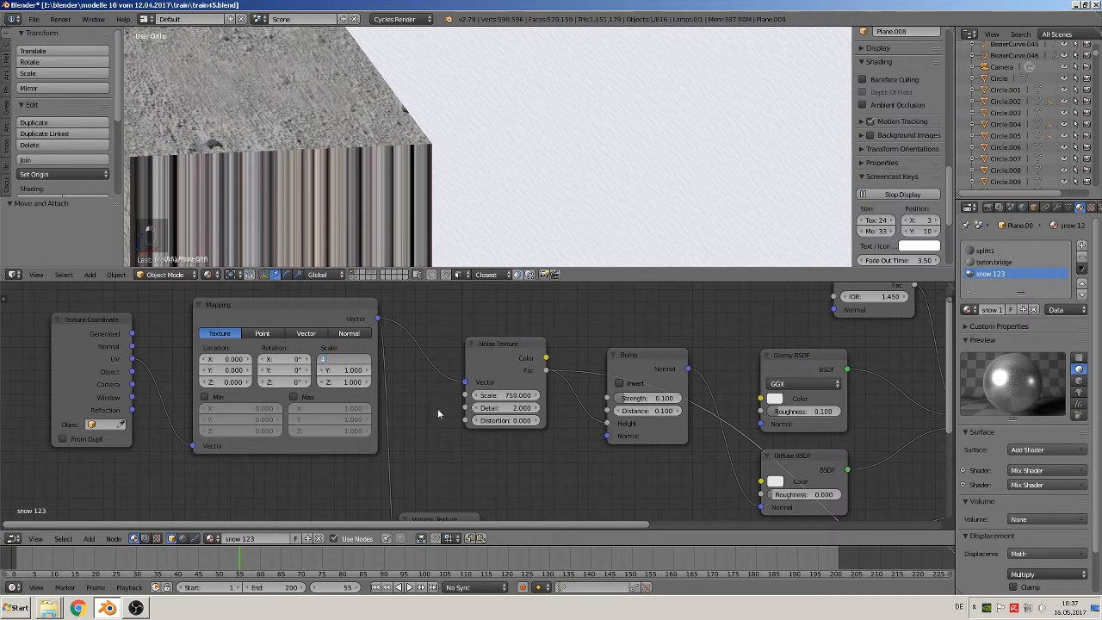
key("Return")
Try the Mapping node's X scale at 6, then set it to 9
left_click(345, 360)
type("6")
key("Return")
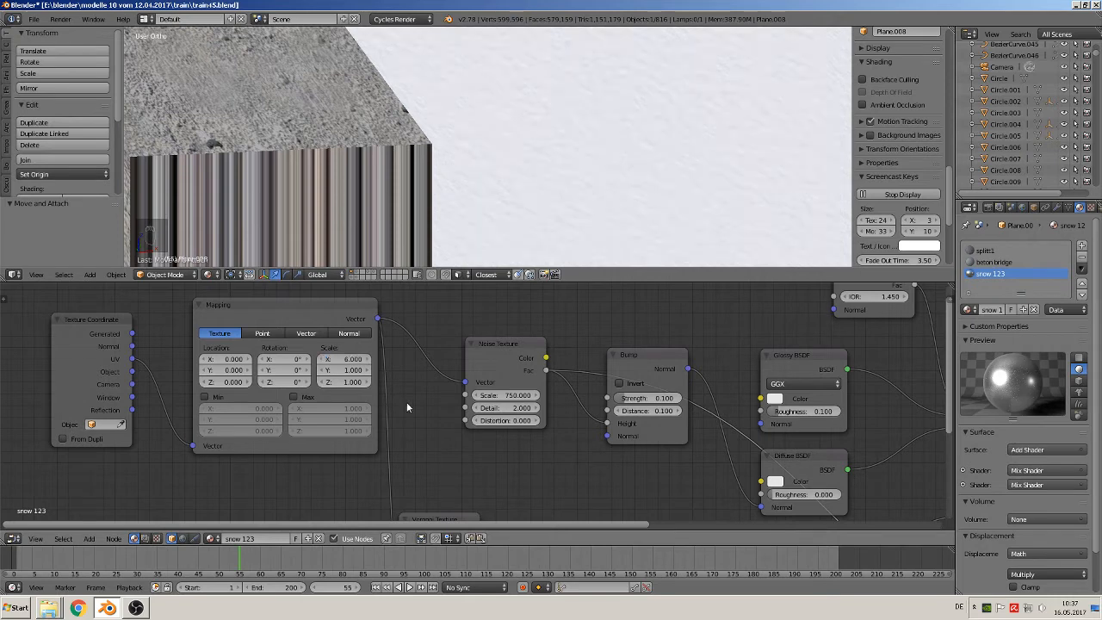
left_click(350, 360)
type("9")
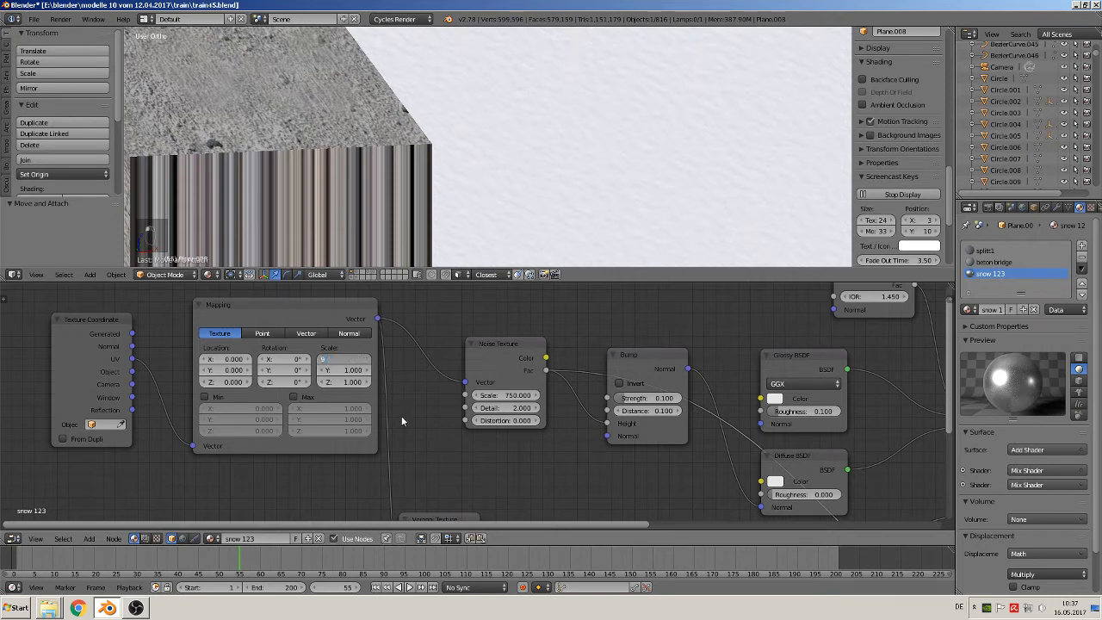
key("Return")
Inspect the snow strip's surface up close and from a distance along the tracks and train
scroll(578, 210, "down", 7)
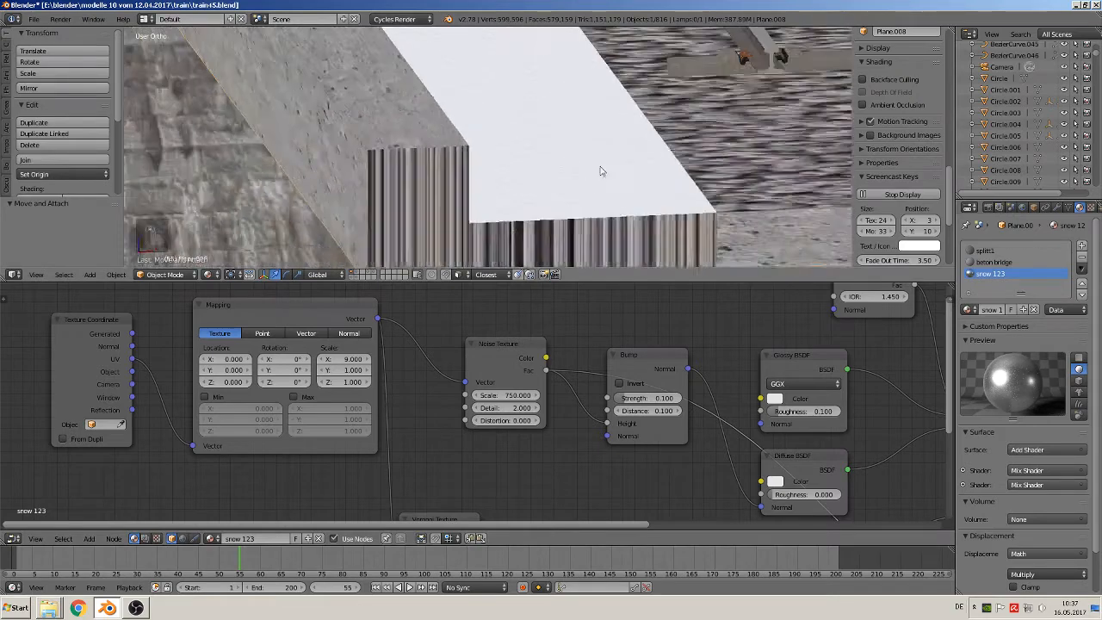
scroll(600, 171, "up", 3)
scroll(599, 170, "up", 2)
middle_click_drag(600, 170, 563, 209)
scroll(594, 172, "down", 4)
scroll(585, 185, "down", 3)
scroll(547, 196, "down", 3)
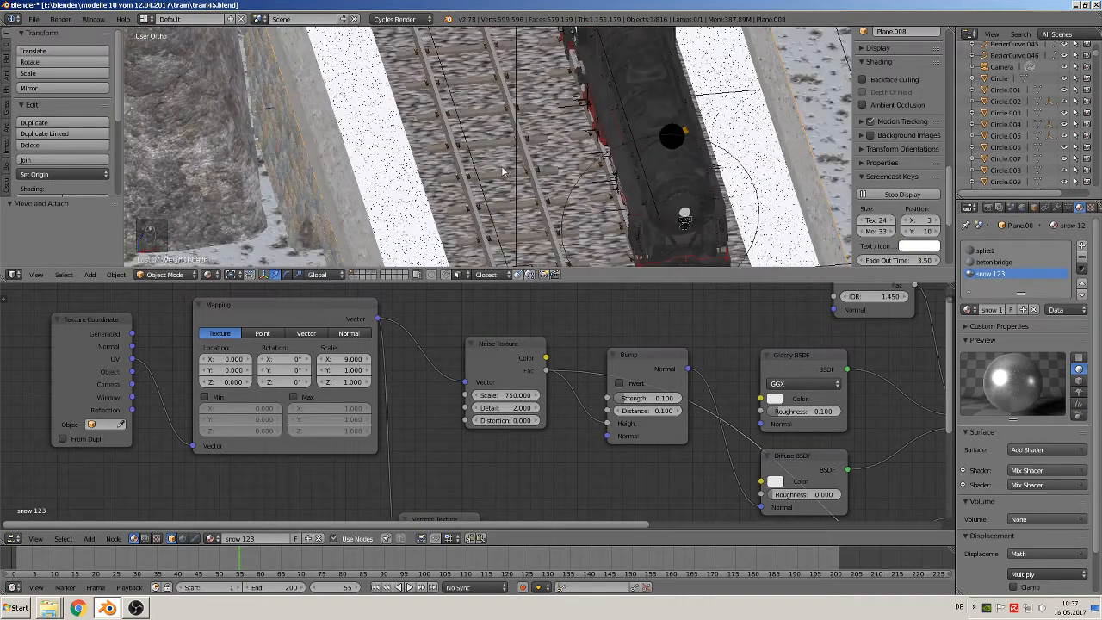
Enlarge the 3D viewport and bring the whole bridge scene with the reference photo into view
scroll(503, 172, "down", 2)
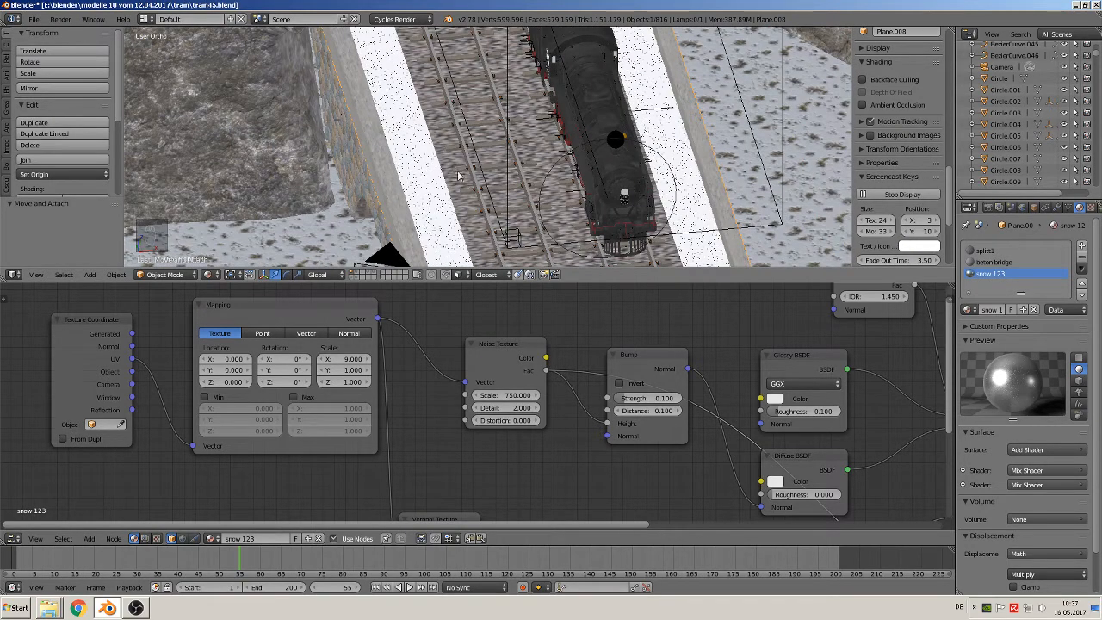
key("a")
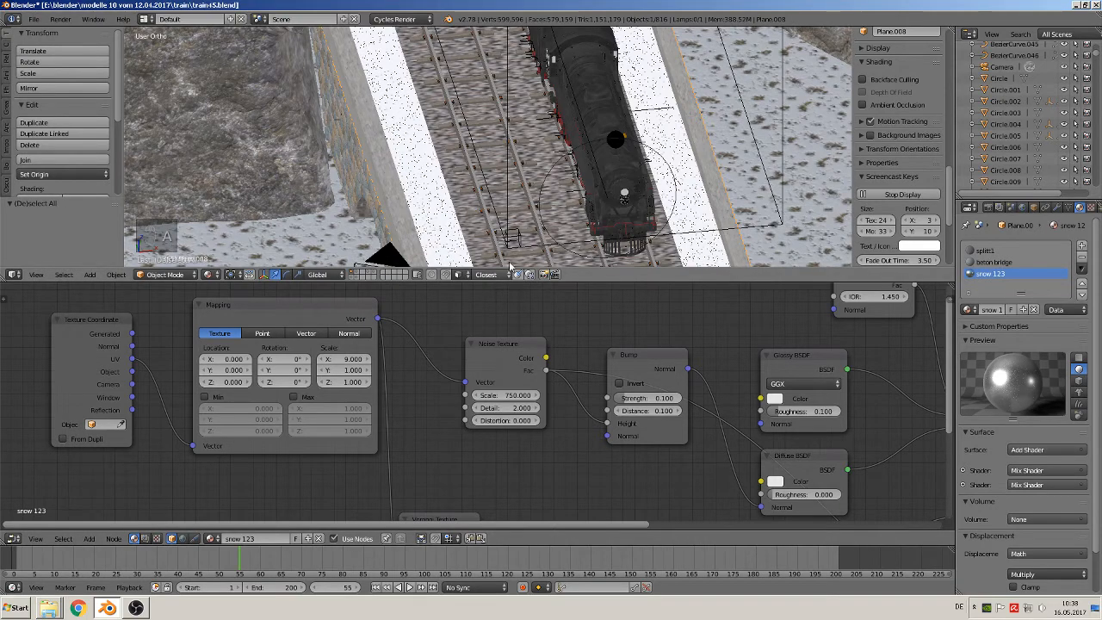
middle_click_drag(539, 236, 545, 203)
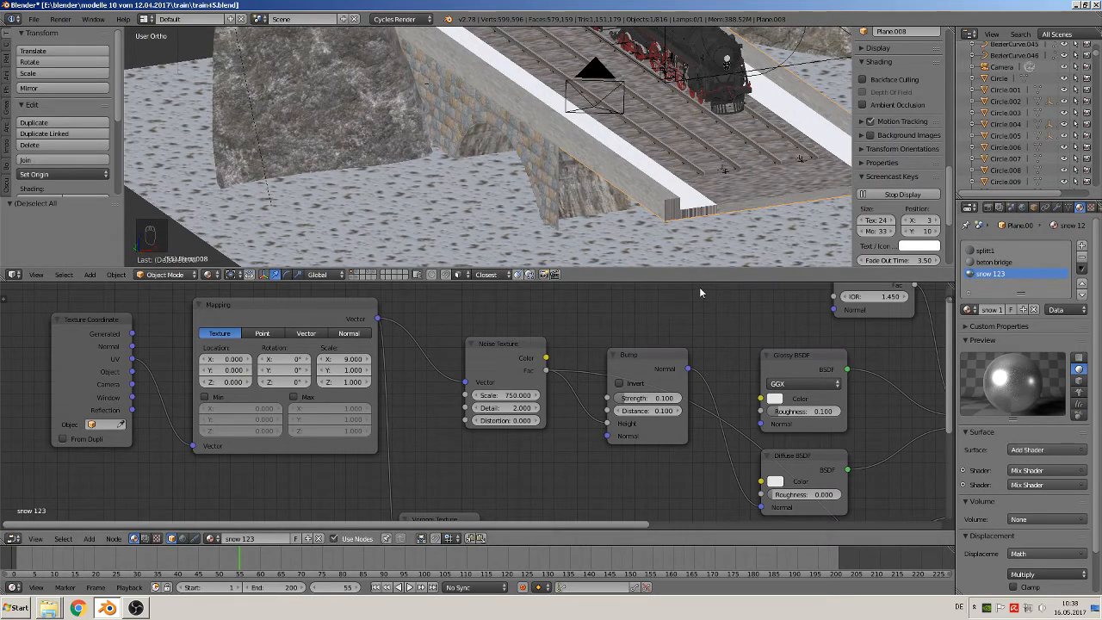
left_click_drag(657, 282, 667, 399)
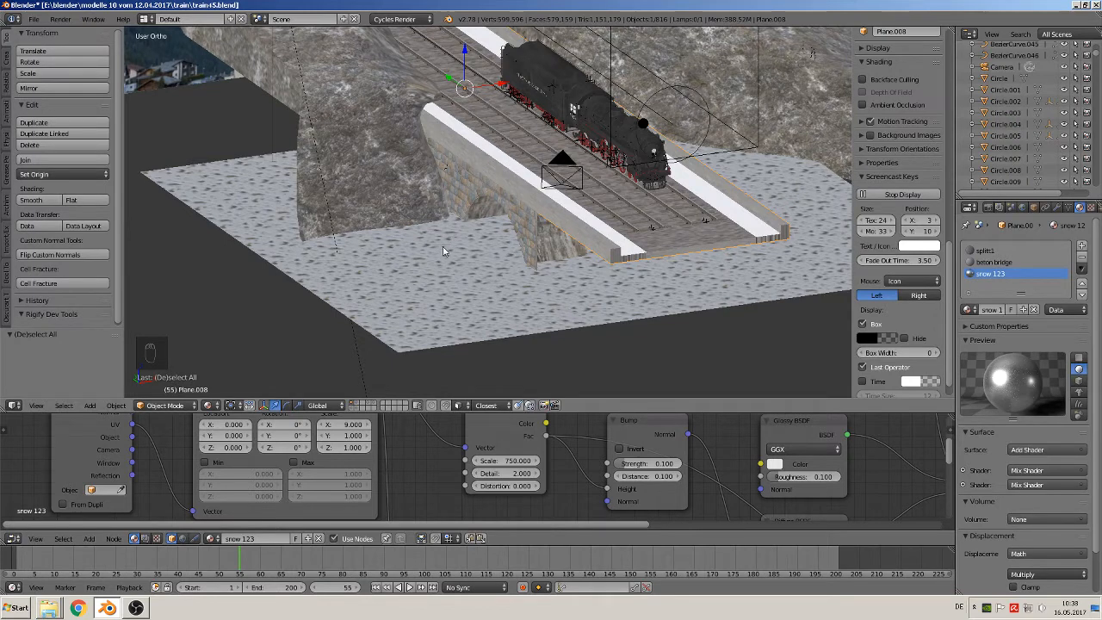
scroll(344, 248, "down", 3)
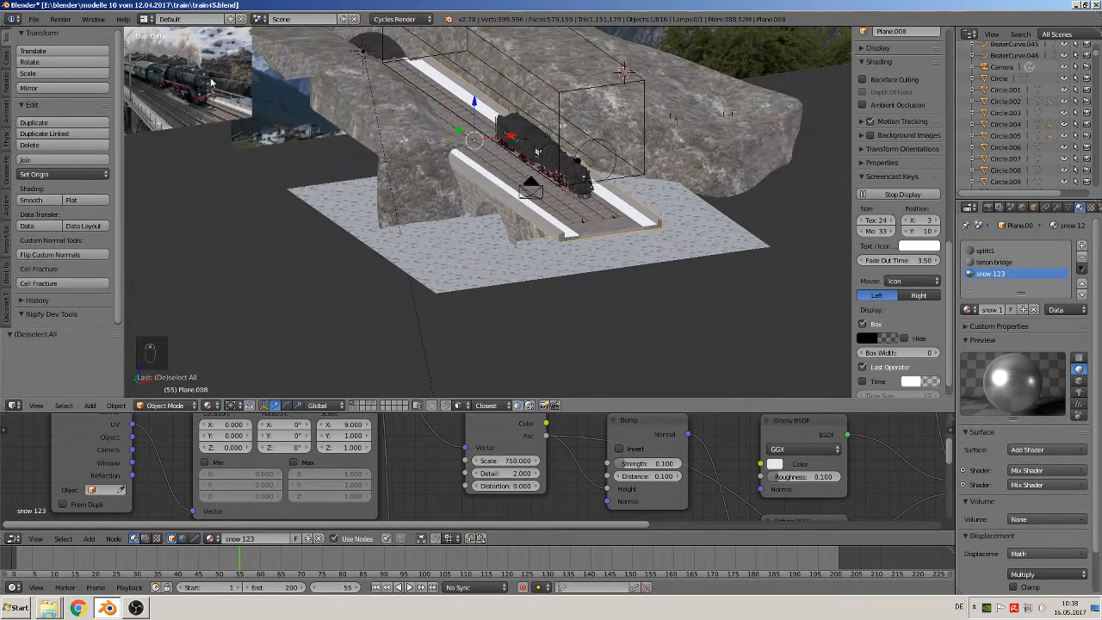
Examine the bridge railing and its posts in the steam locomotive reference photo from the front view
right_click(211, 81)
key("KP_1")
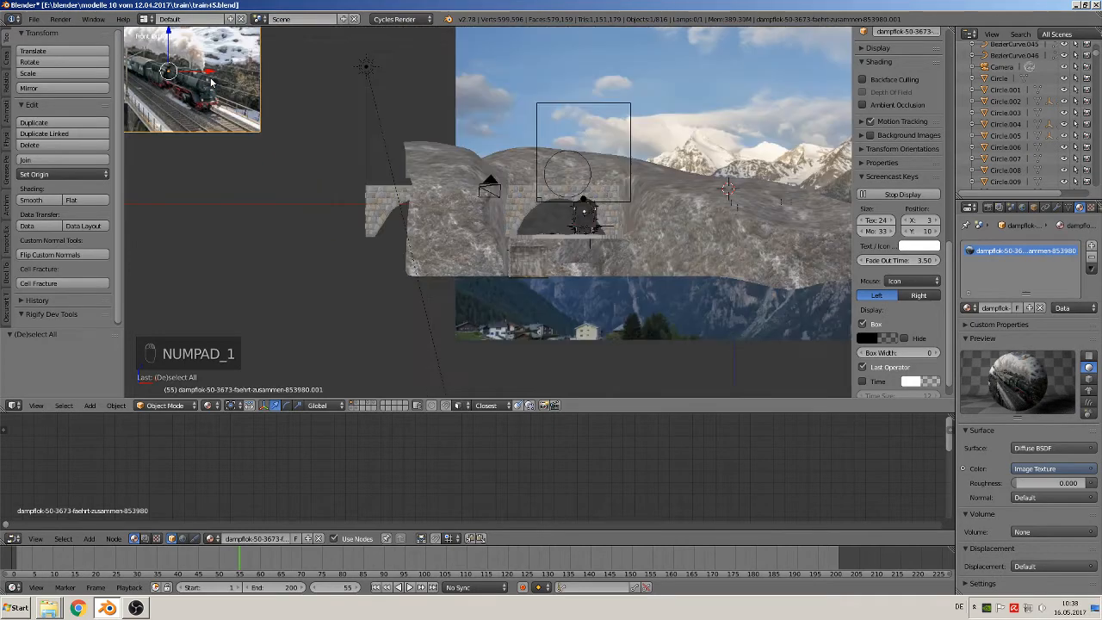
key("KP_Decimal")
scroll(453, 298, "up", 3)
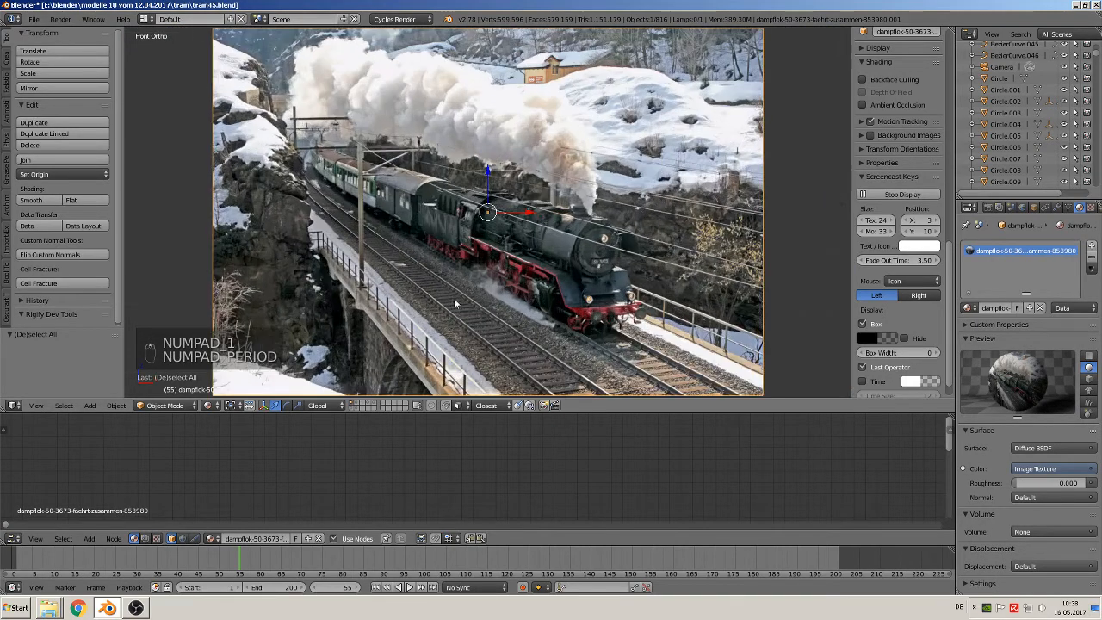
scroll(454, 297, "up", 2)
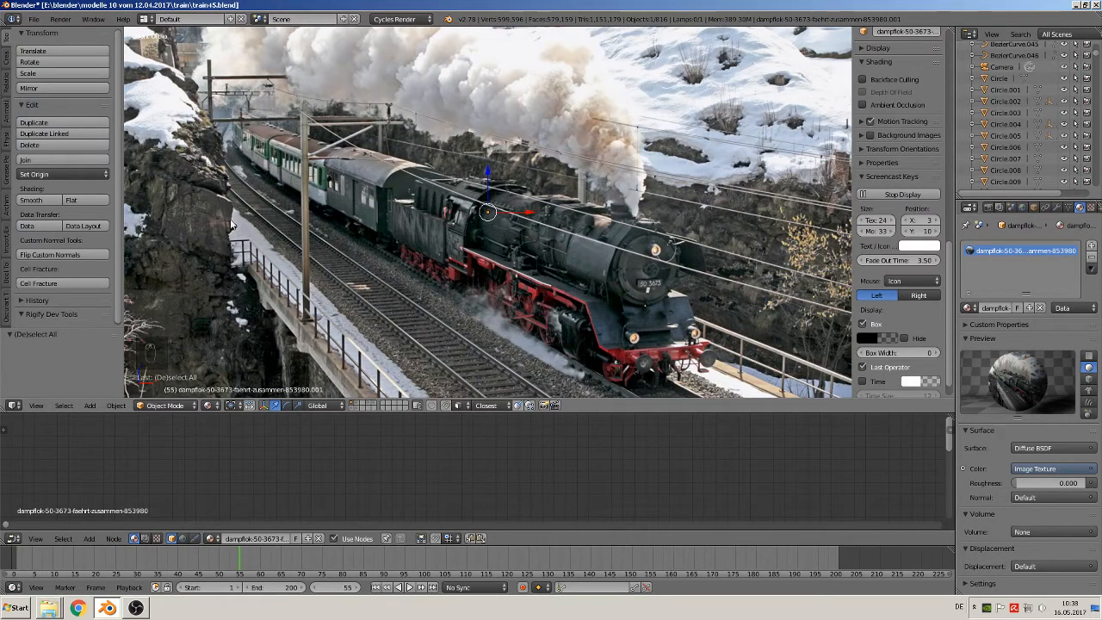
scroll(347, 275, "down", 3)
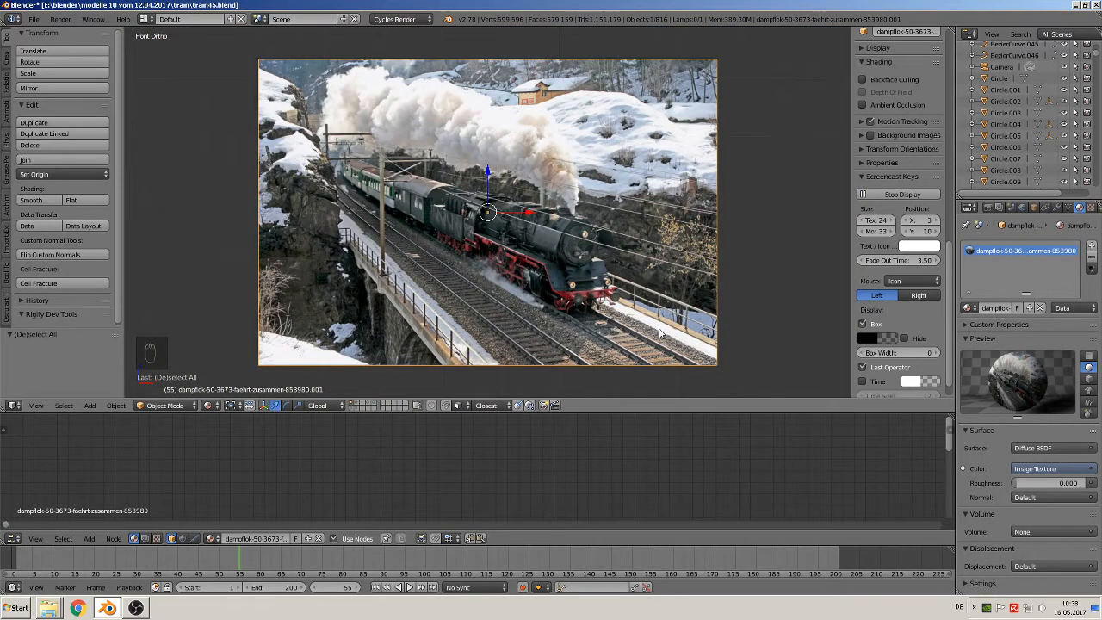
Place the 3D cursor on the concrete parapet near the bridge's front end and add a cube there
middle_click_drag(660, 332, 536, 225, "shift")
scroll(544, 244, "down", 6)
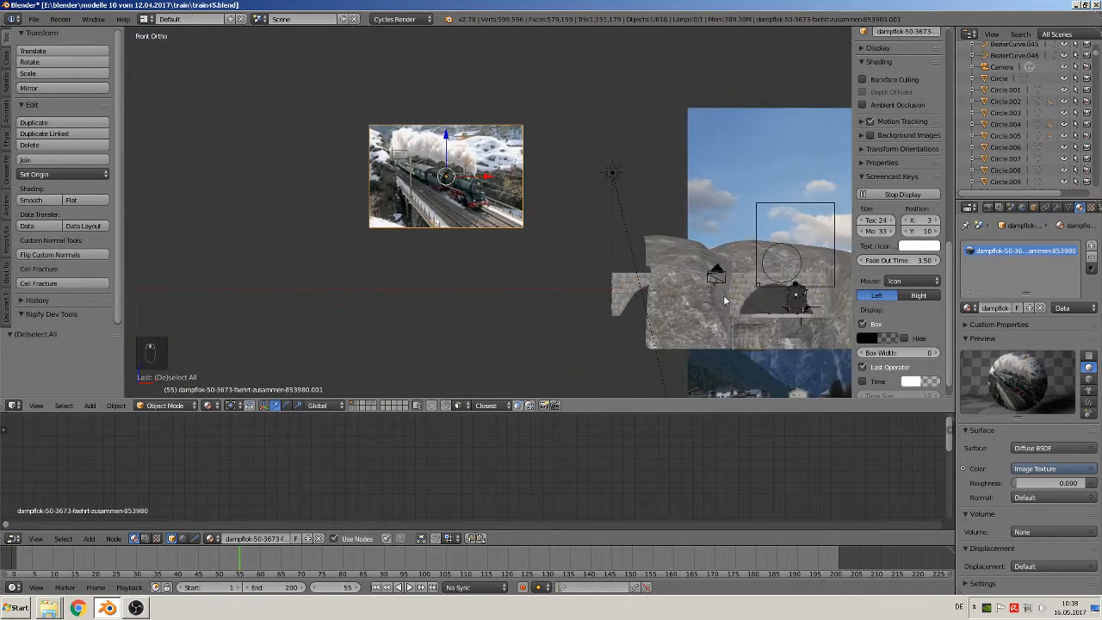
middle_click_drag(725, 301, 526, 162, "shift")
scroll(557, 209, "up", 2)
middle_click_drag(576, 235, 593, 270)
scroll(612, 216, "up", 6)
middle_click_drag(706, 161, 554, 234, "shift")
scroll(652, 237, "up", 3)
middle_click_drag(659, 214, 570, 259, "shift")
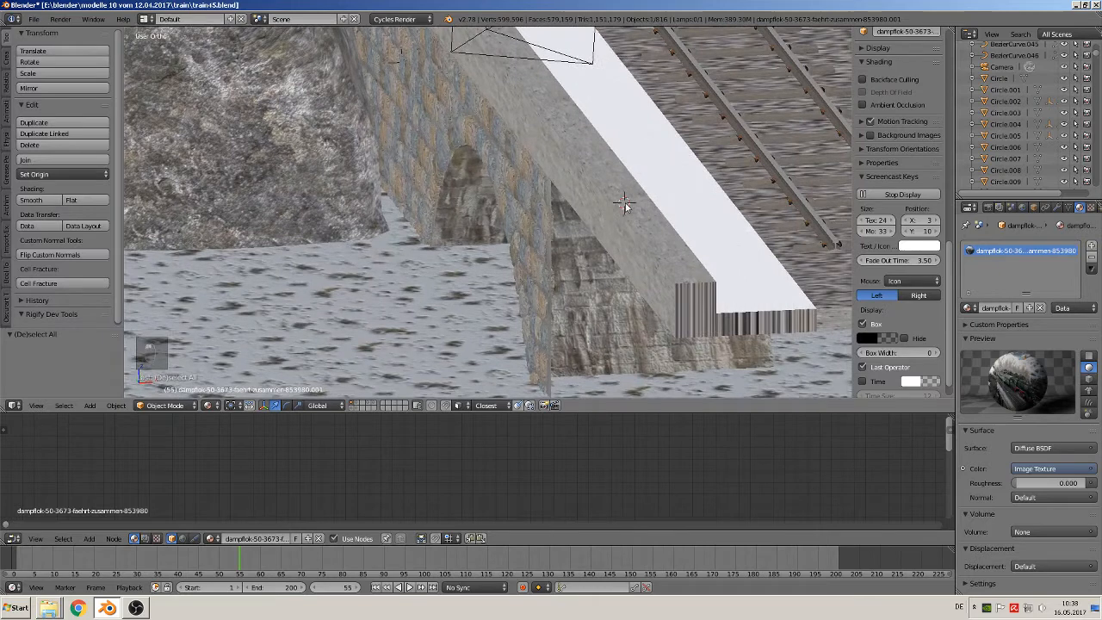
left_click(90, 405)
mouse_move(129, 392)
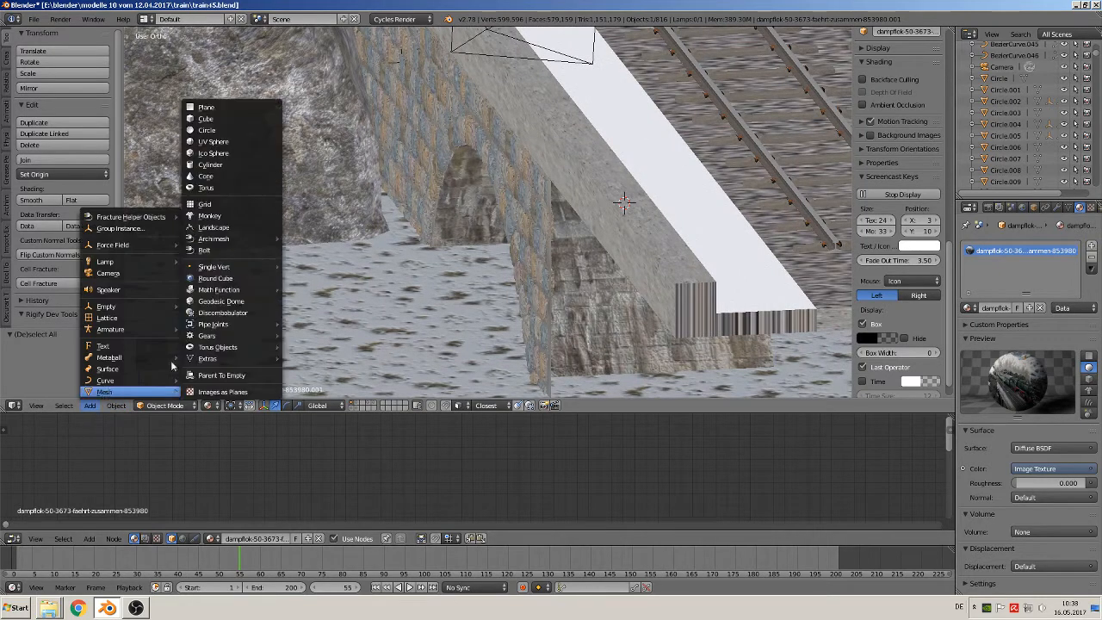
left_click(252, 116)
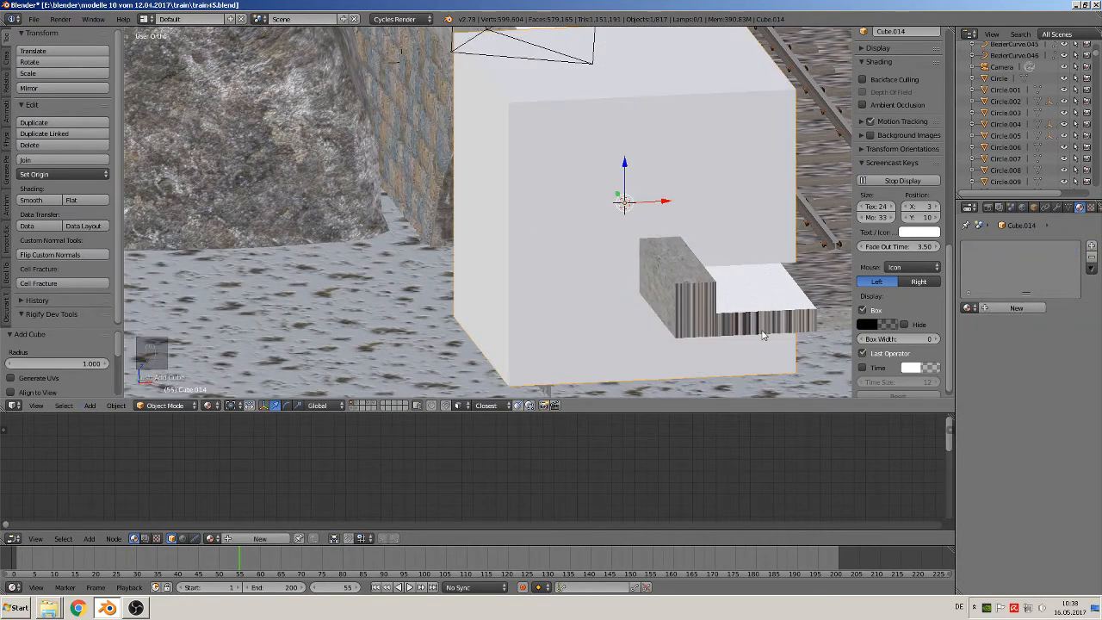
Scale the cube down uniformly to about 0.046 and raise it about 0.154 along Z
key("s")
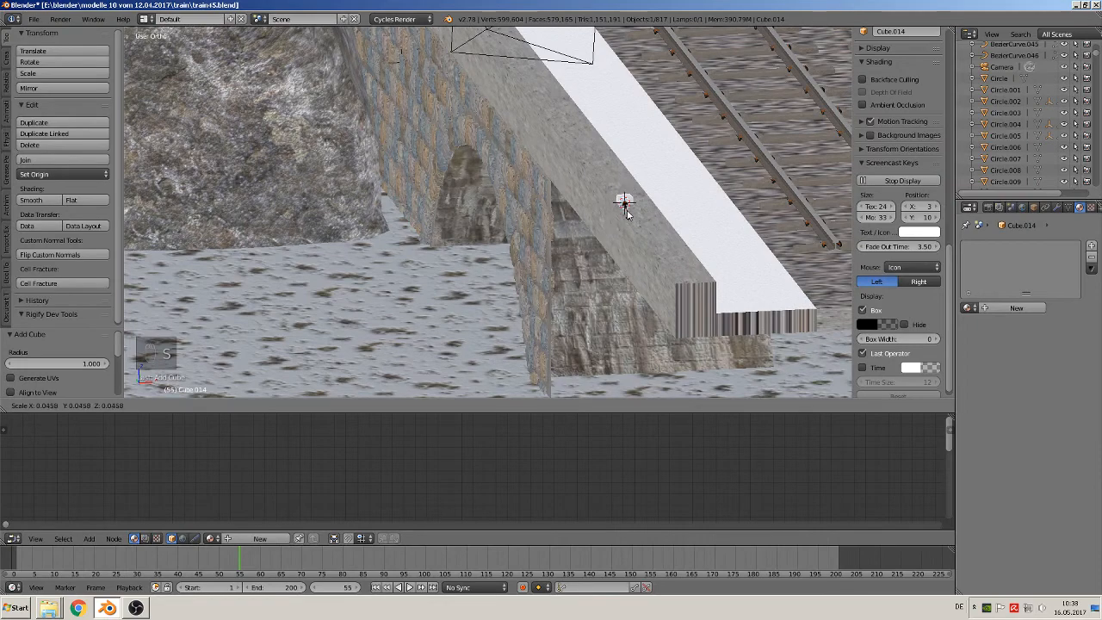
left_click(626, 214)
left_click_drag(627, 167, 628, 143)
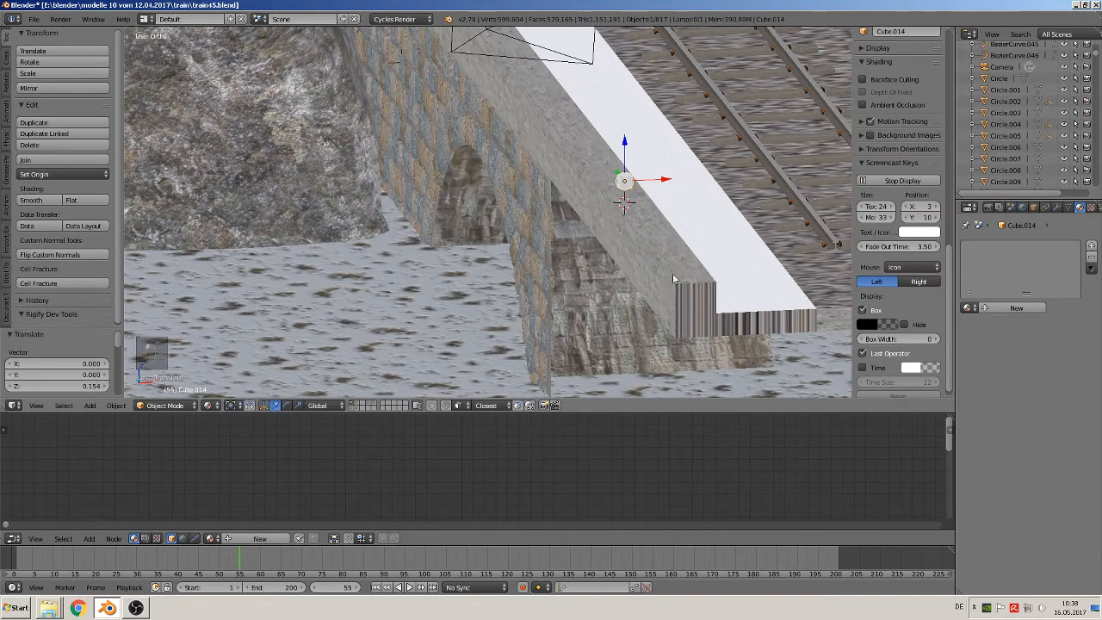
Flatten the small cube into a plate by scaling it along Z to about 0.2
scroll(674, 273, "up", 4)
middle_click_drag(712, 213, 441, 239, "shift")
scroll(441, 239, "up", 4)
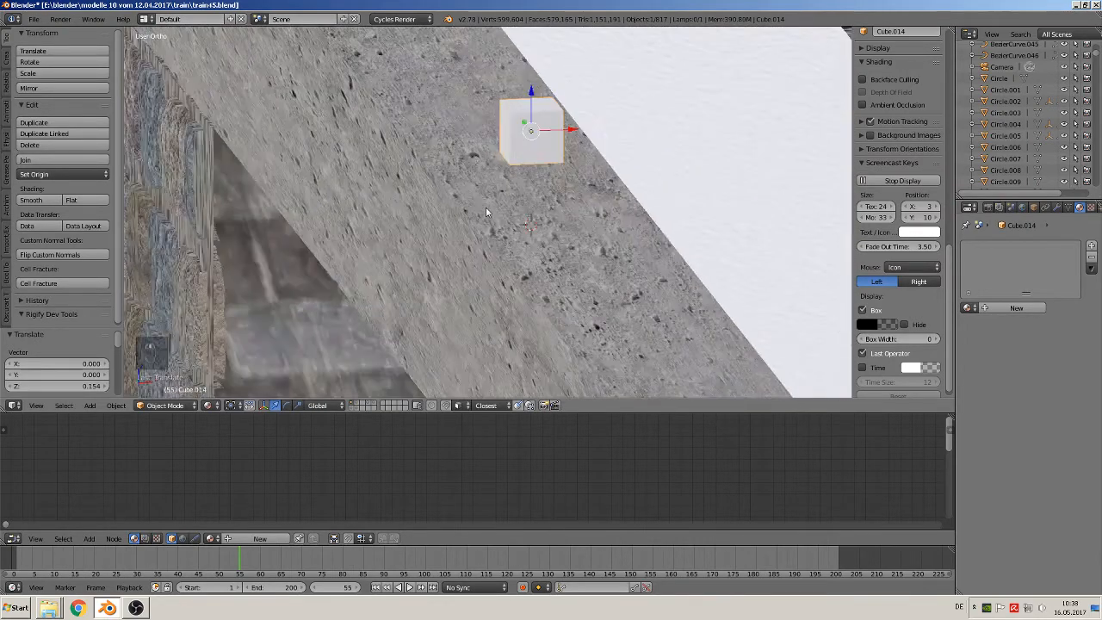
key("s")
key("z")
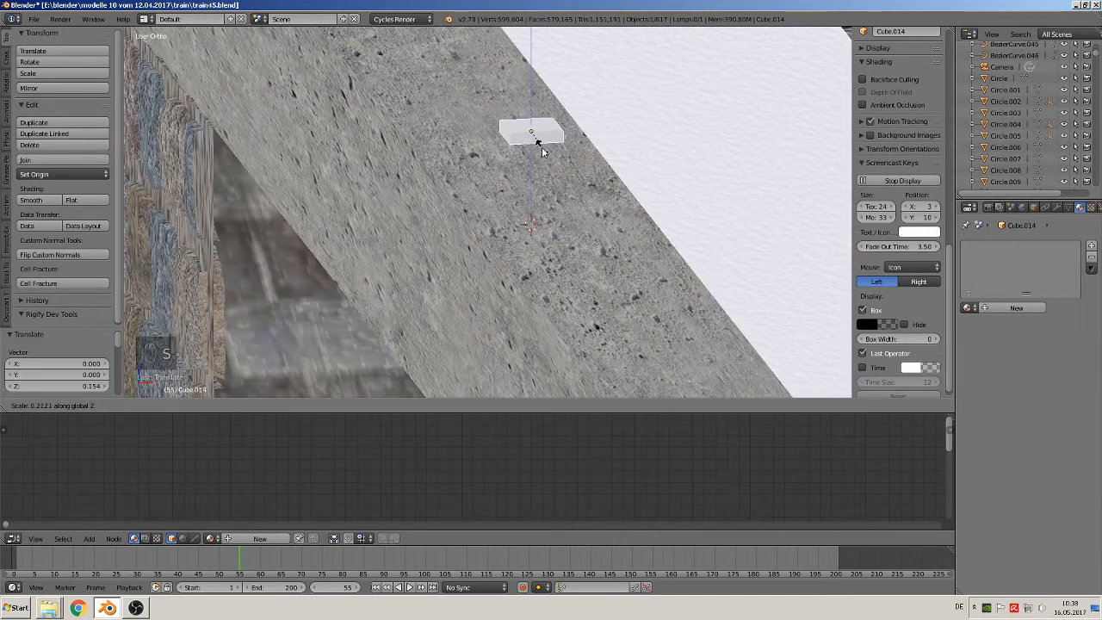
left_click(543, 146)
Add one loop cut across the plate's width and shift it about 0.019 along X to near the middle
scroll(560, 138, "up", 2)
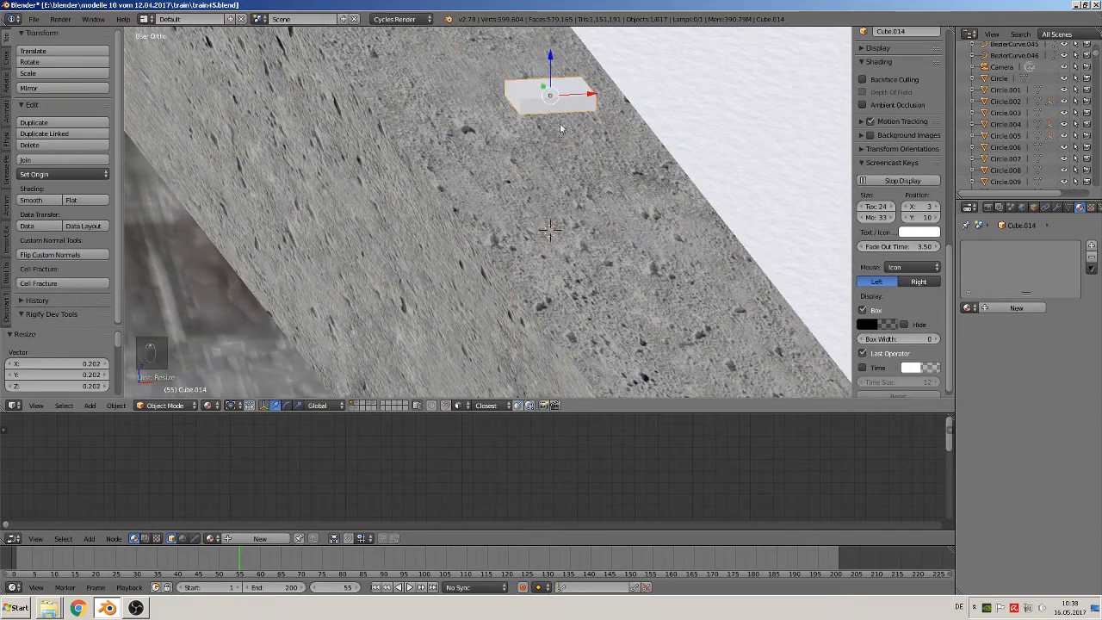
middle_click_drag(560, 128, 537, 205, "shift")
scroll(527, 198, "up", 1)
key("Tab")
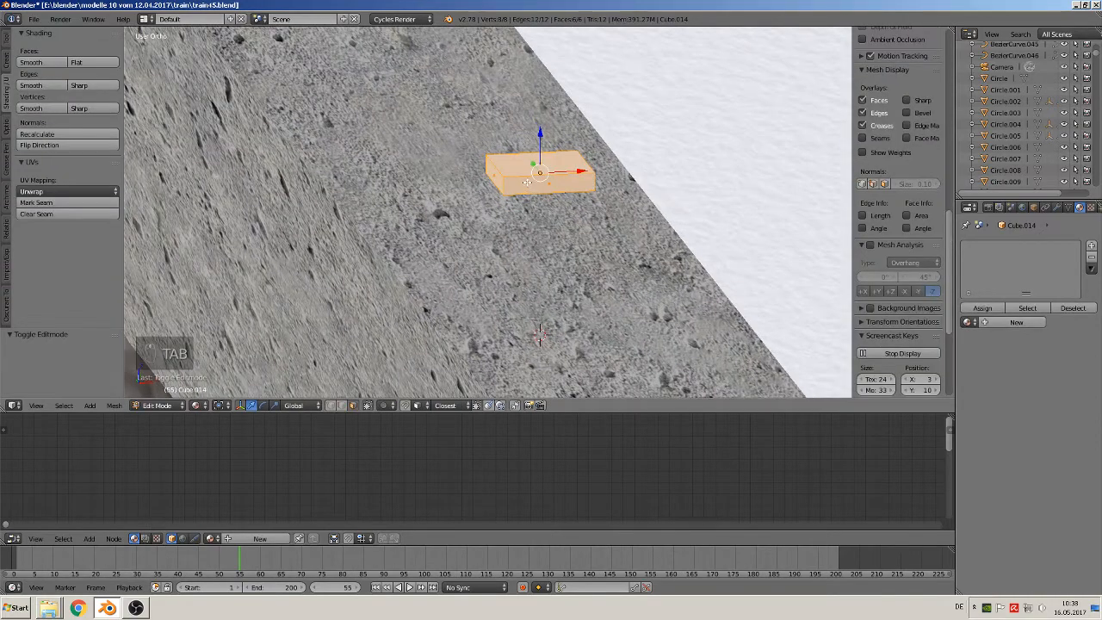
key("ctrl+r")
left_click(523, 178)
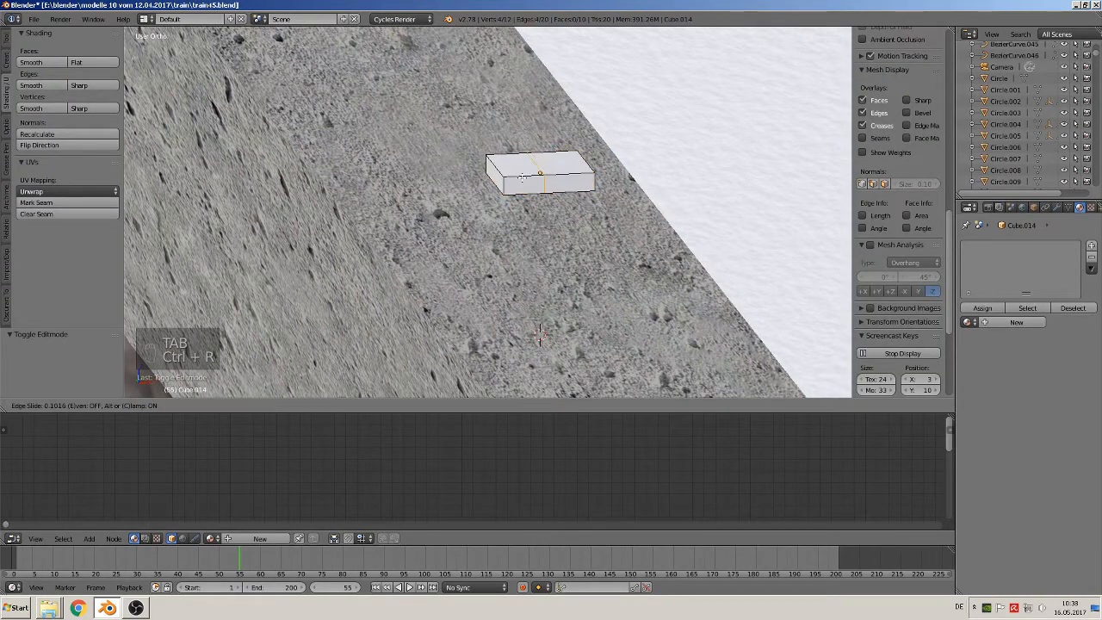
left_click(539, 335)
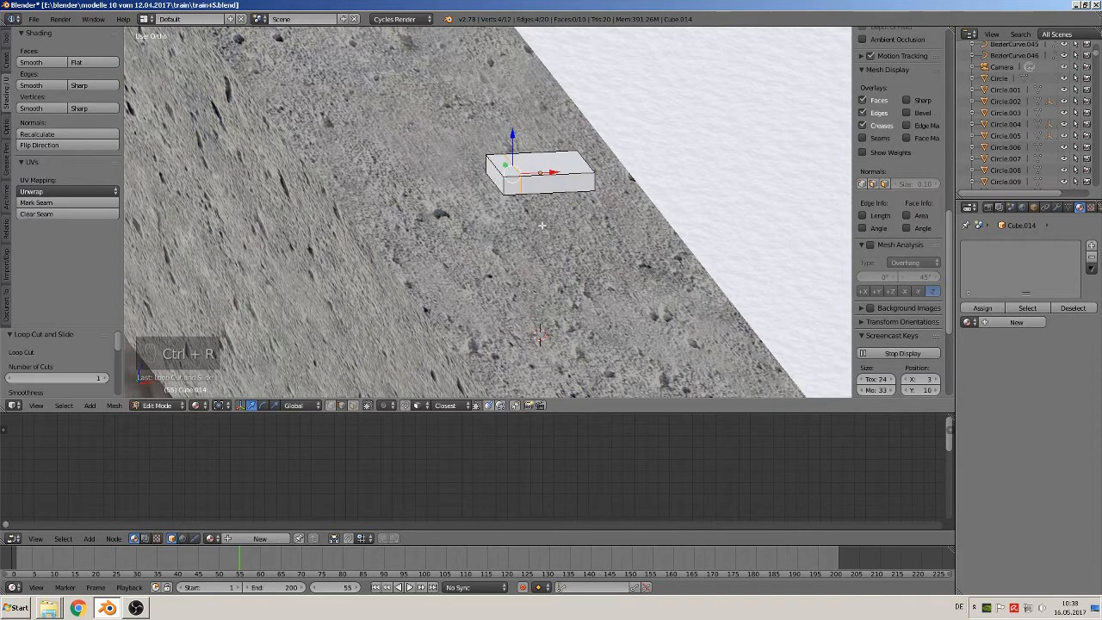
left_click_drag(550, 164, 572, 172)
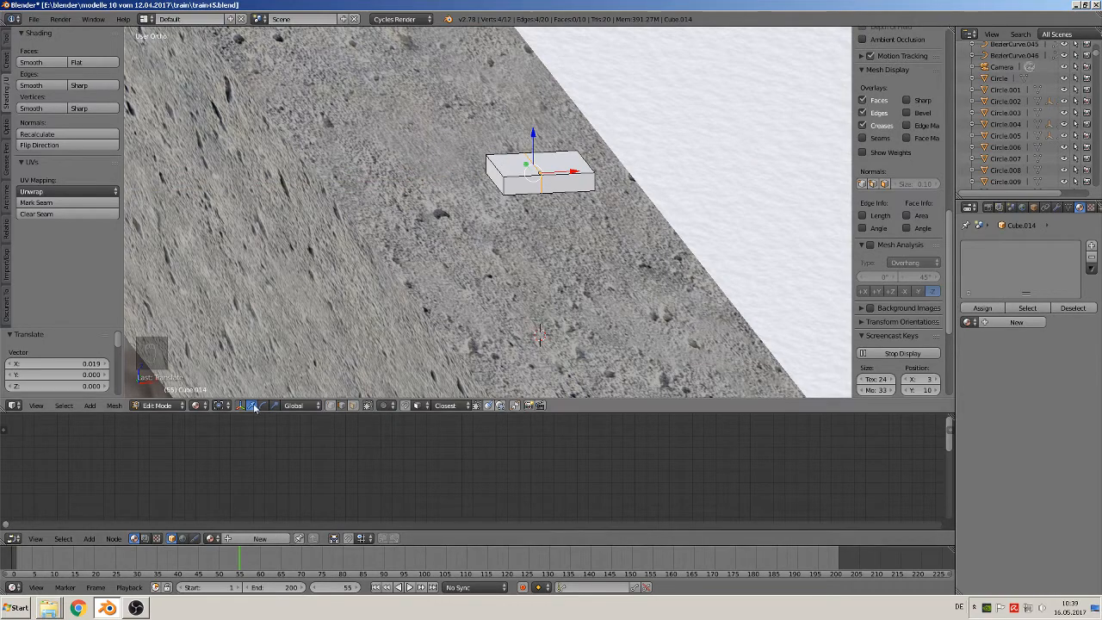
Extrude the top face of the plate half farther from the snow strip upward about 0.83 as a post
left_click(353, 406)
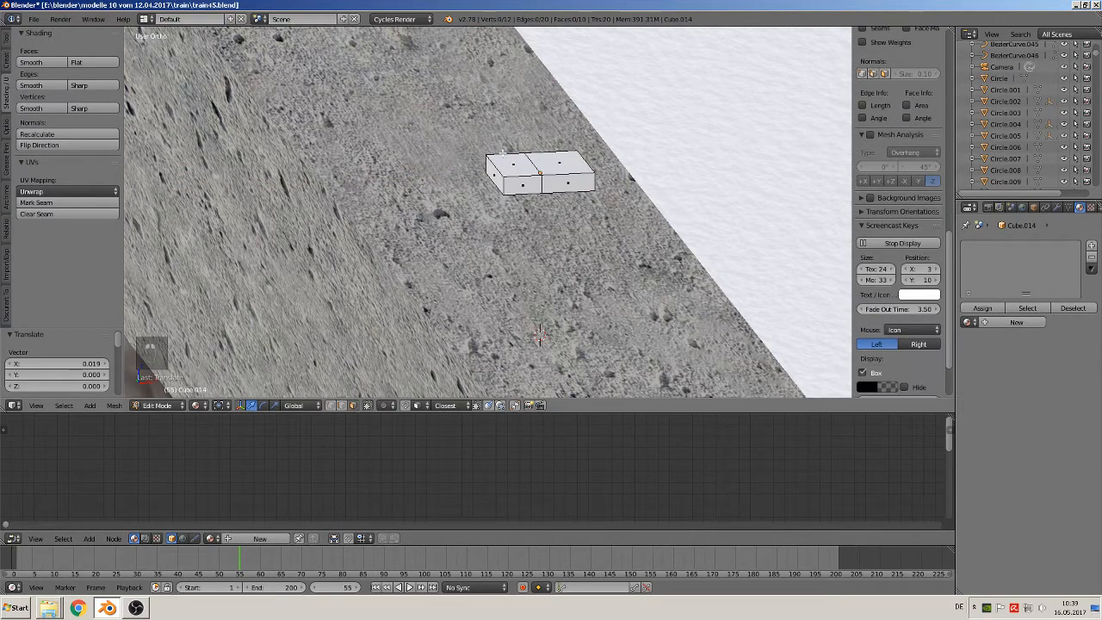
right_click(510, 160)
scroll(514, 172, "down", 7)
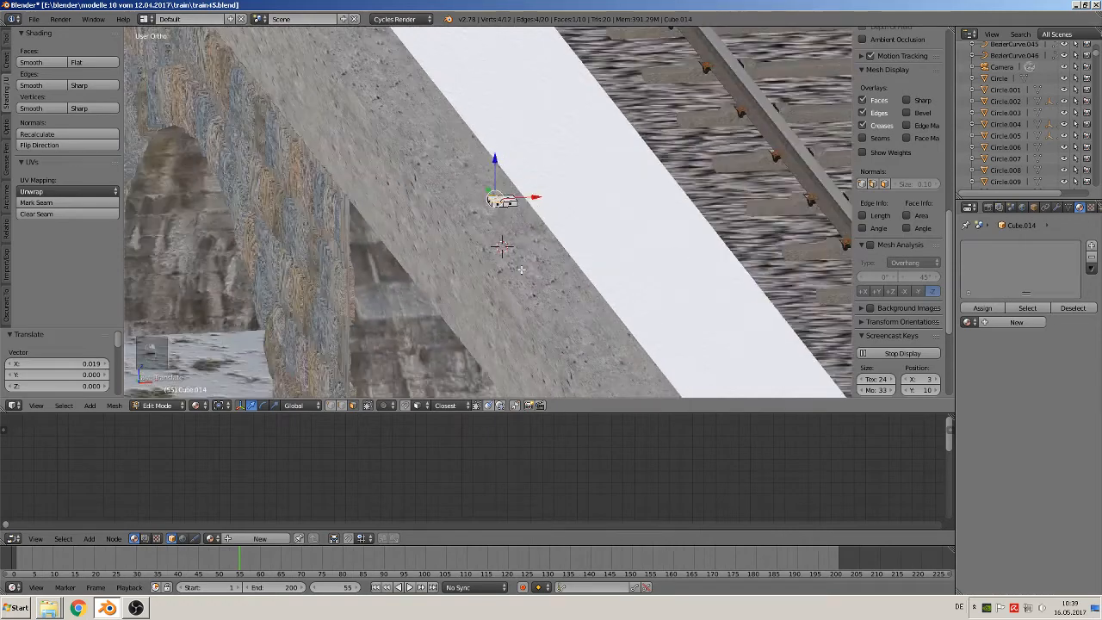
scroll(520, 270, "down", 4)
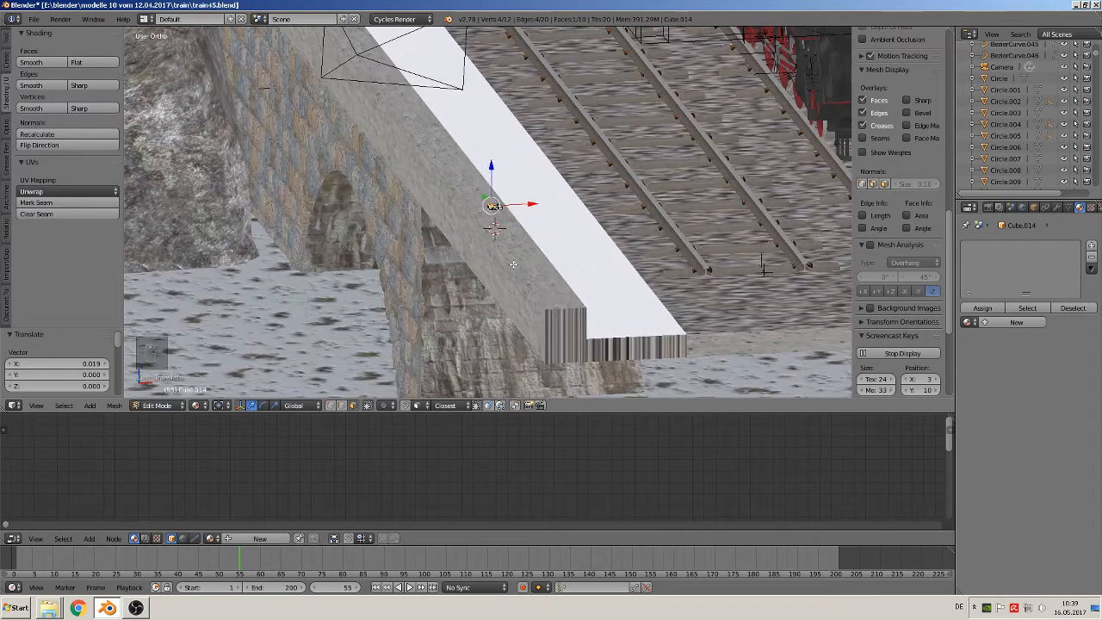
key("e")
right_click(527, 213)
left_click_drag(491, 166, 505, 52)
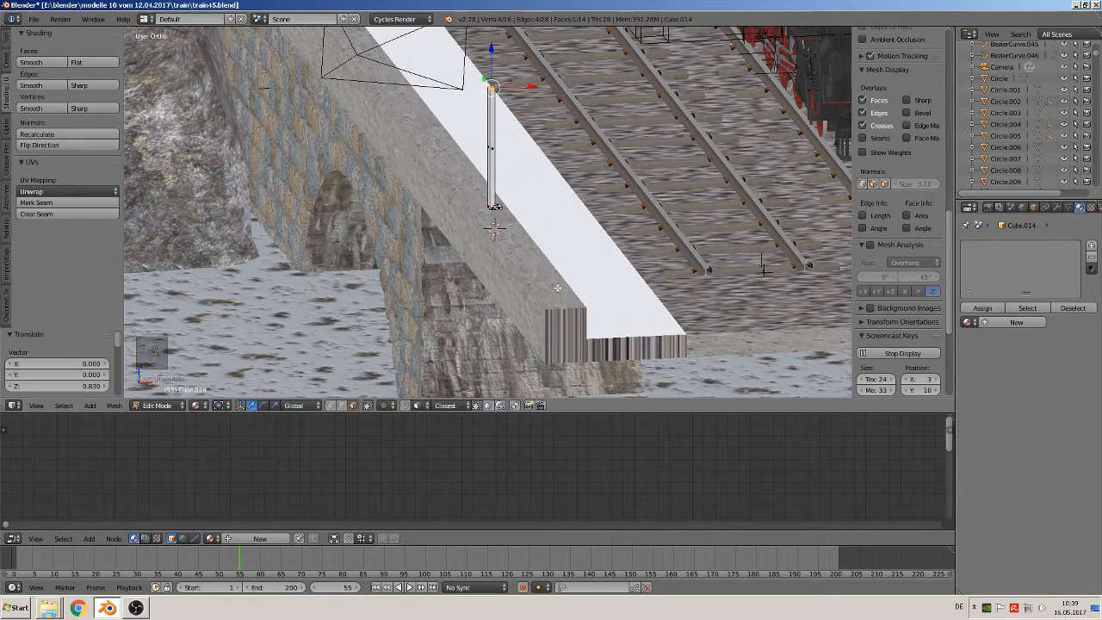
Shorten the post by lowering its top face about 0.363 along Z
scroll(558, 286, "down", 2)
scroll(542, 265, "up", 1)
middle_click_drag(543, 265, 622, 250)
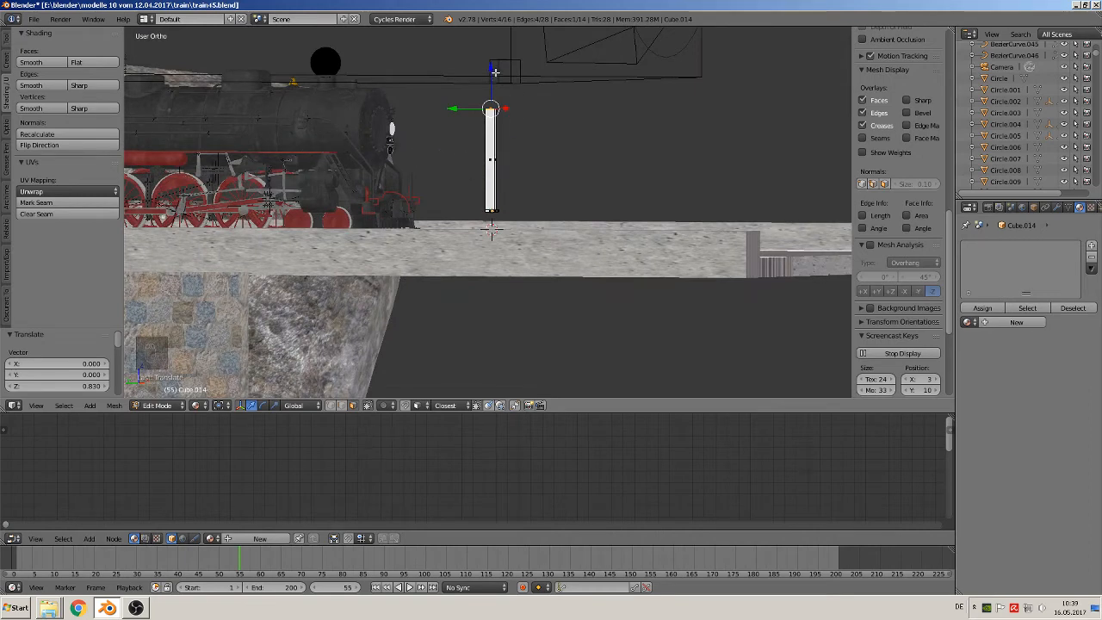
left_click_drag(495, 73, 501, 117)
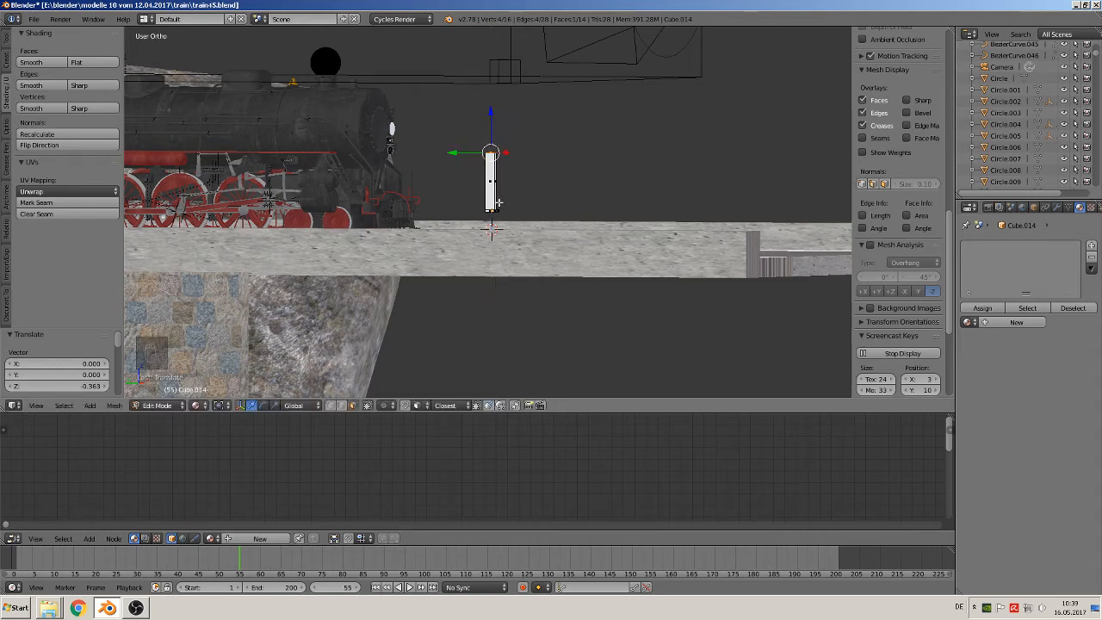
Select the entire base plate of the post and move it down about 0.146 along Z to the parapet
left_click(340, 406)
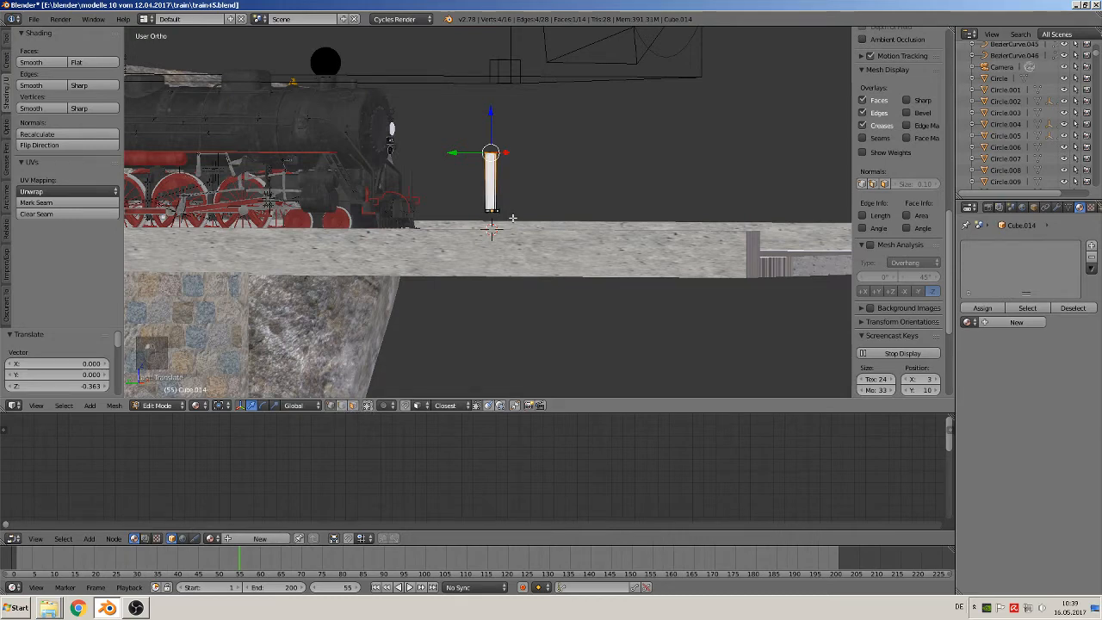
key("a")
key("b")
left_click_drag(510, 218, 475, 203)
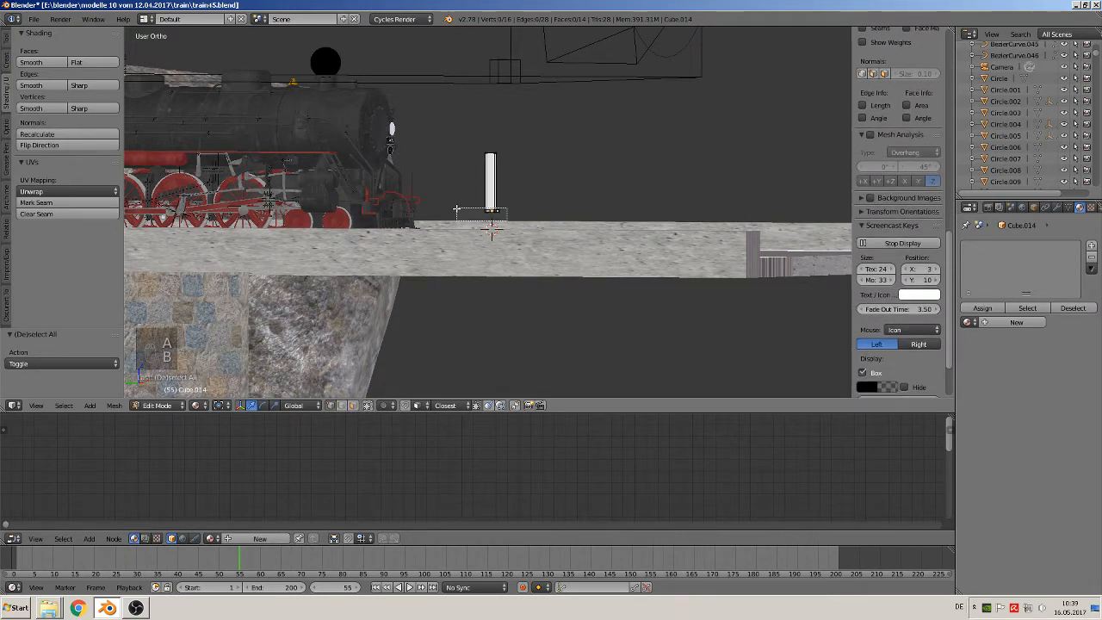
key("g")
key("z")
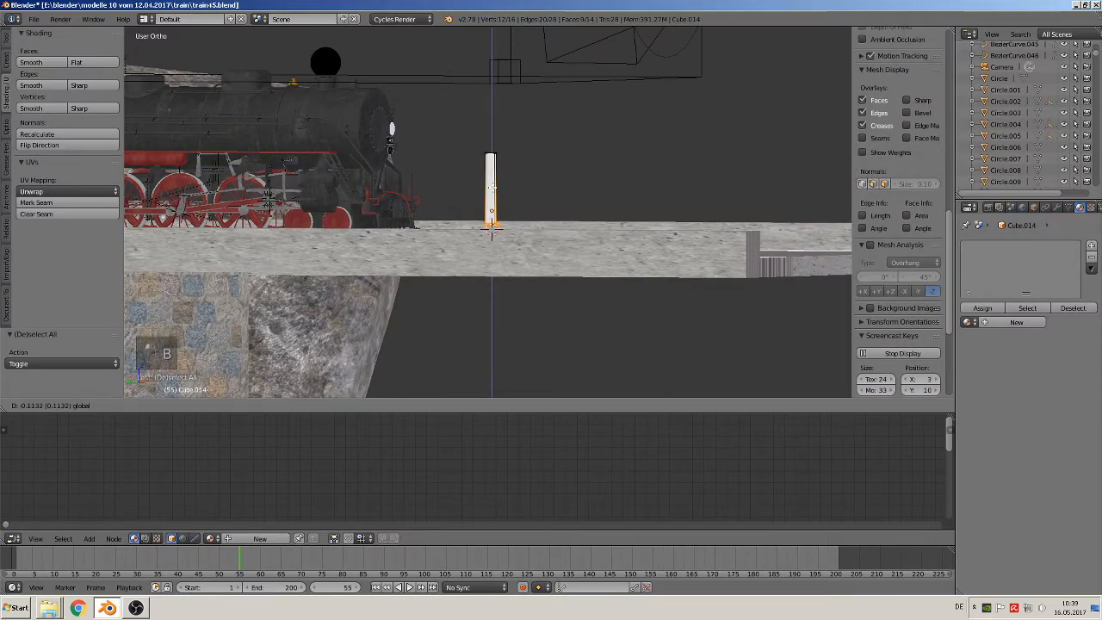
left_click(491, 189)
Fine-tune the base plate's height by about 0.001 along Z against the parapet surface and return to Object Mode
middle_click_drag(492, 188, 428, 231)
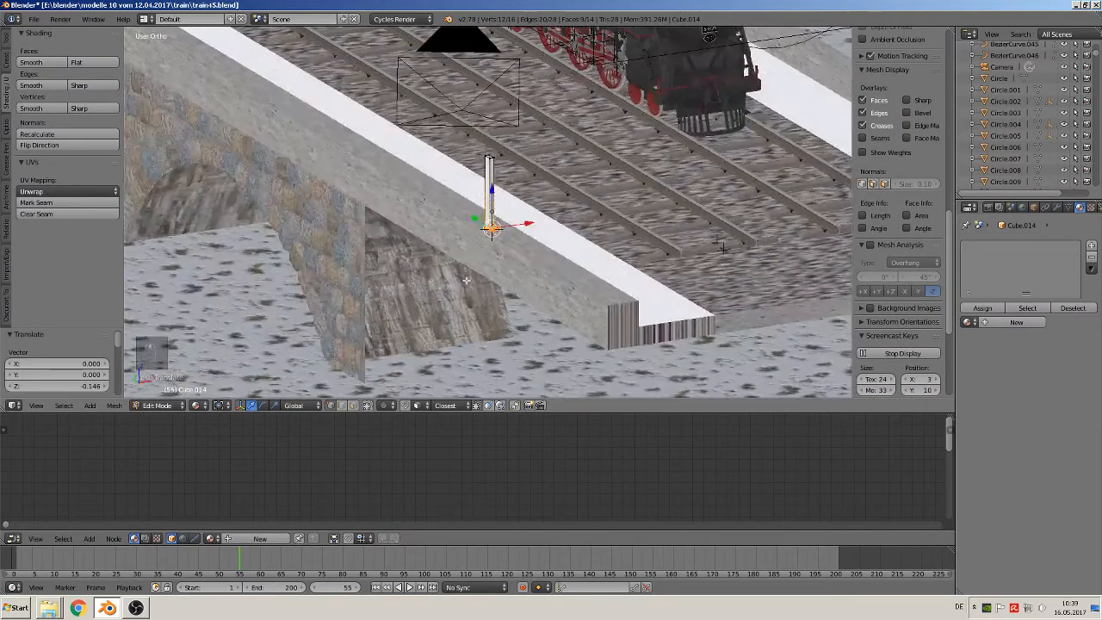
scroll(554, 353, "up", 5)
scroll(552, 286, "up", 4)
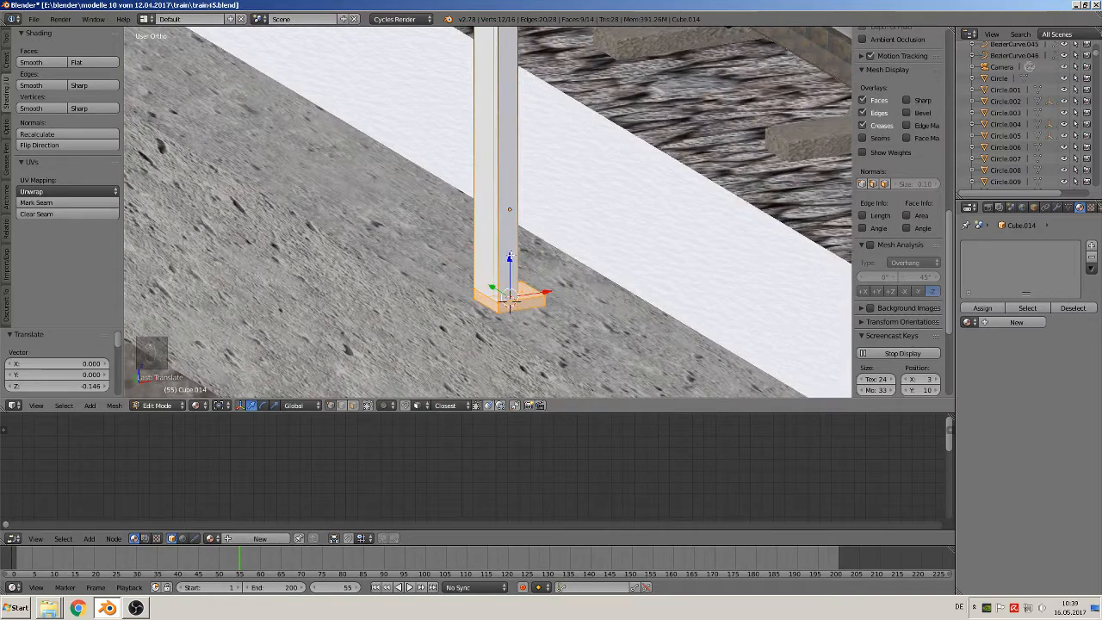
left_click_drag(510, 255, 508, 259)
middle_click_drag(509, 261, 571, 226)
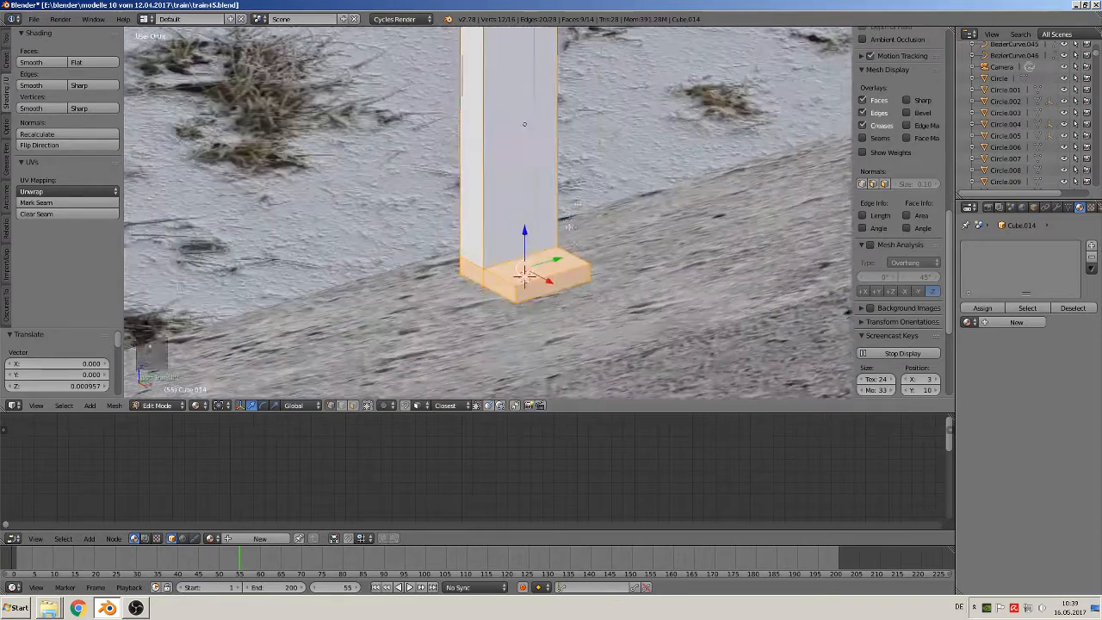
scroll(569, 226, "up", 4)
key("Tab")
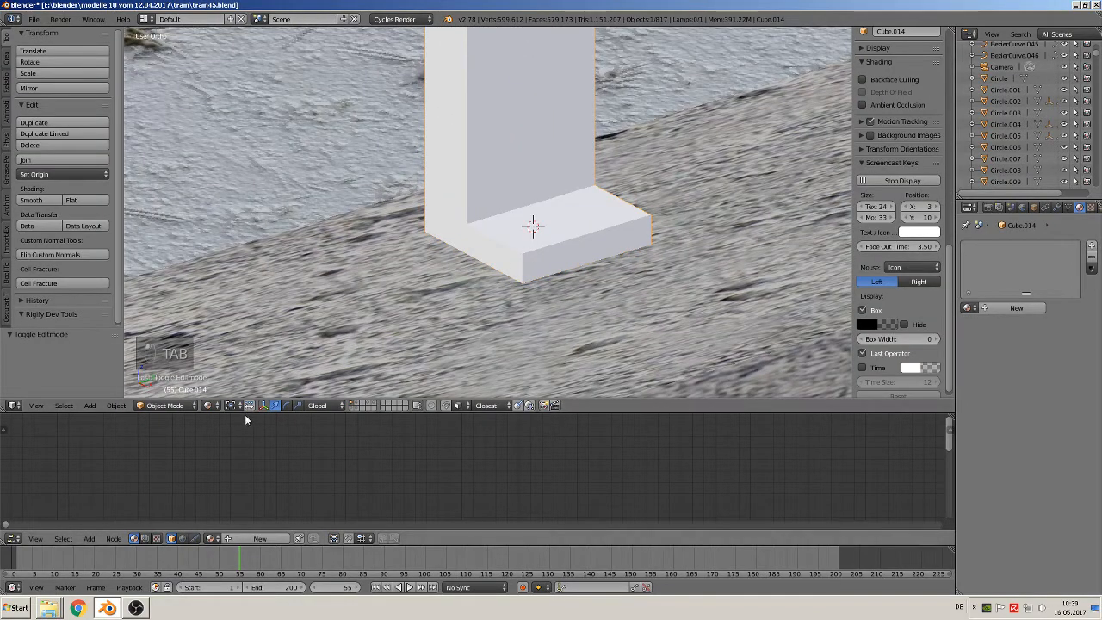
Add a cylinder mesh with 6 vertices at the 3D cursor on the post's base plate
left_click(93, 405)
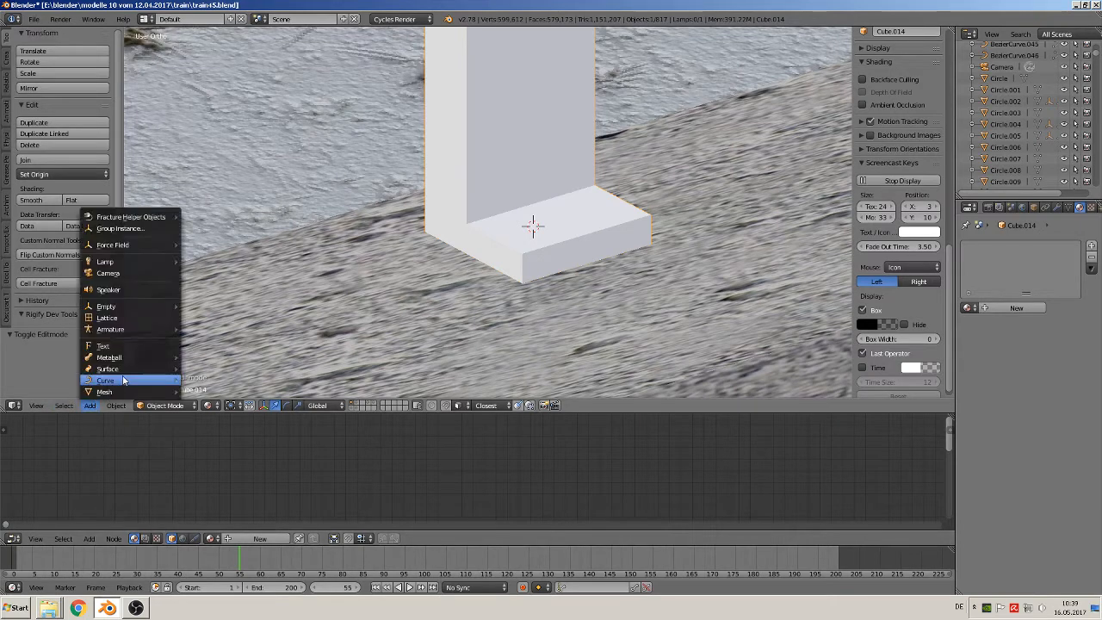
mouse_move(117, 393)
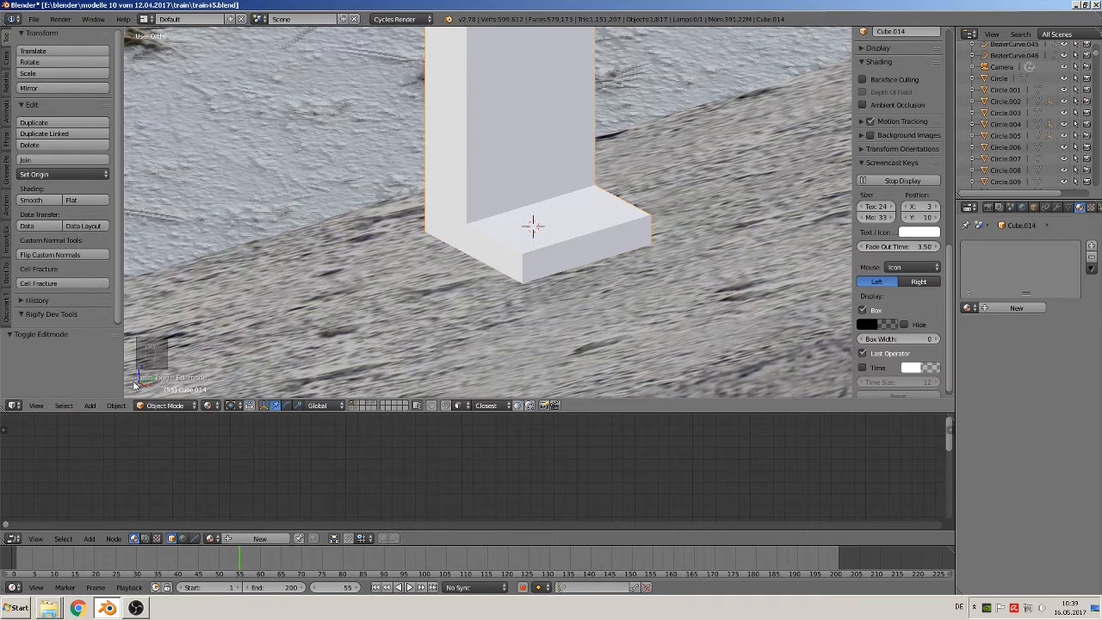
left_click(89, 406)
mouse_move(116, 392)
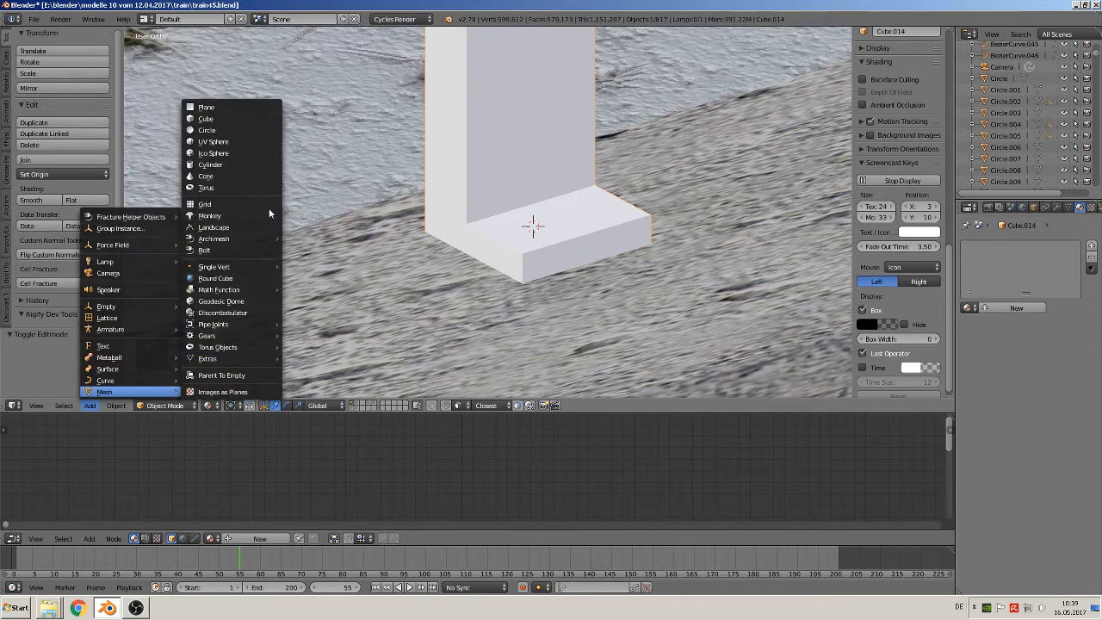
left_click(247, 164)
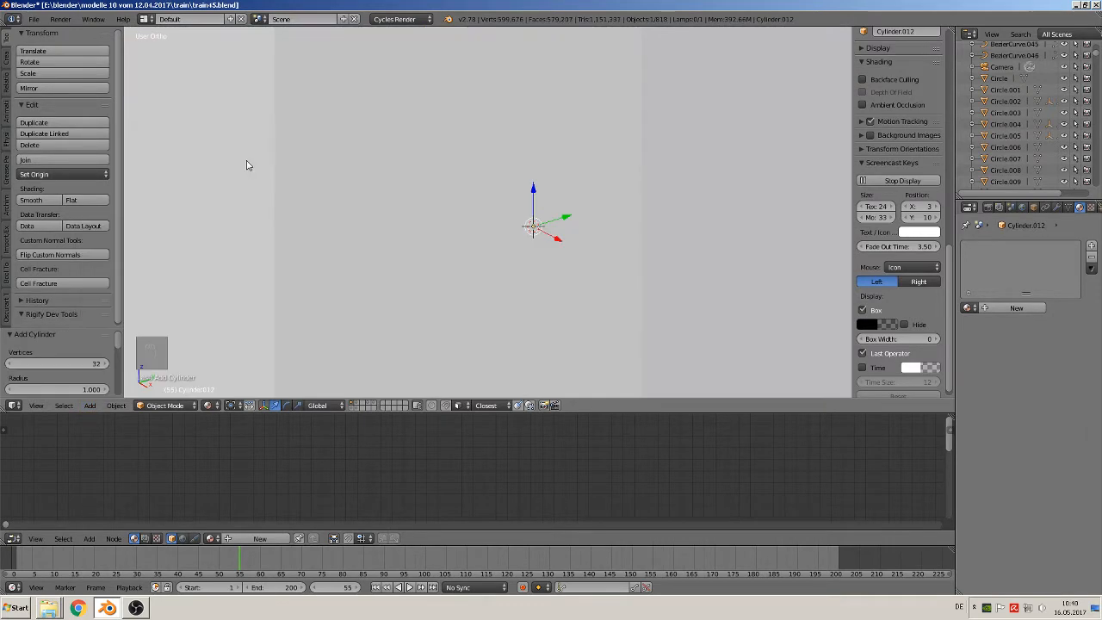
left_click(73, 363)
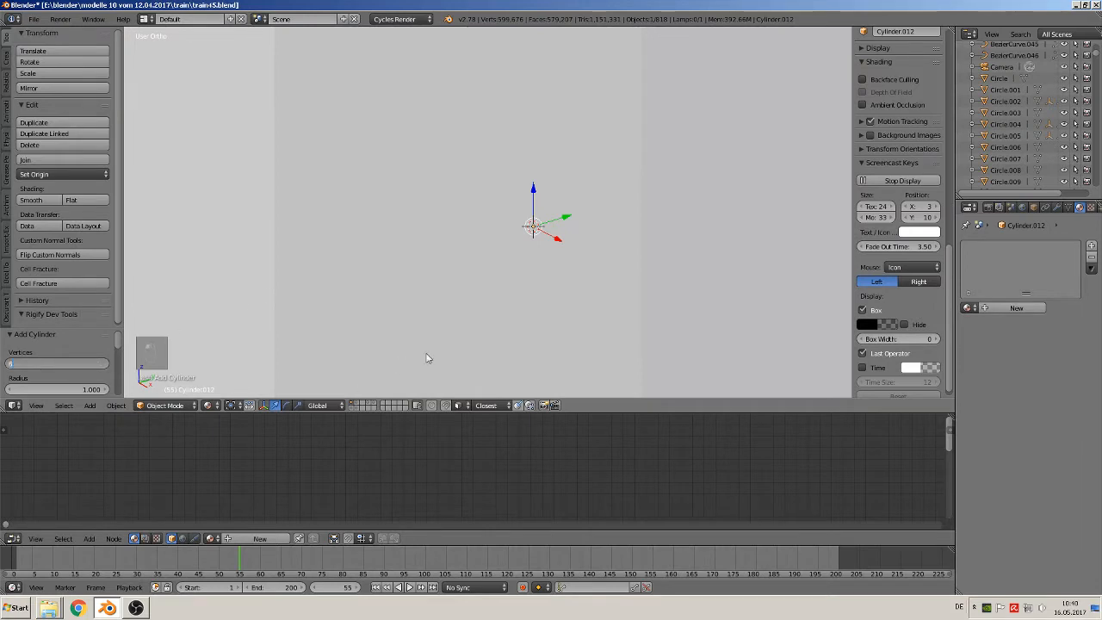
type("6")
key("Return")
Scale the hexagonal cylinder by about -0.046 and again by about 0.180 to shrink it to a bolt head on the base plate
key("a")
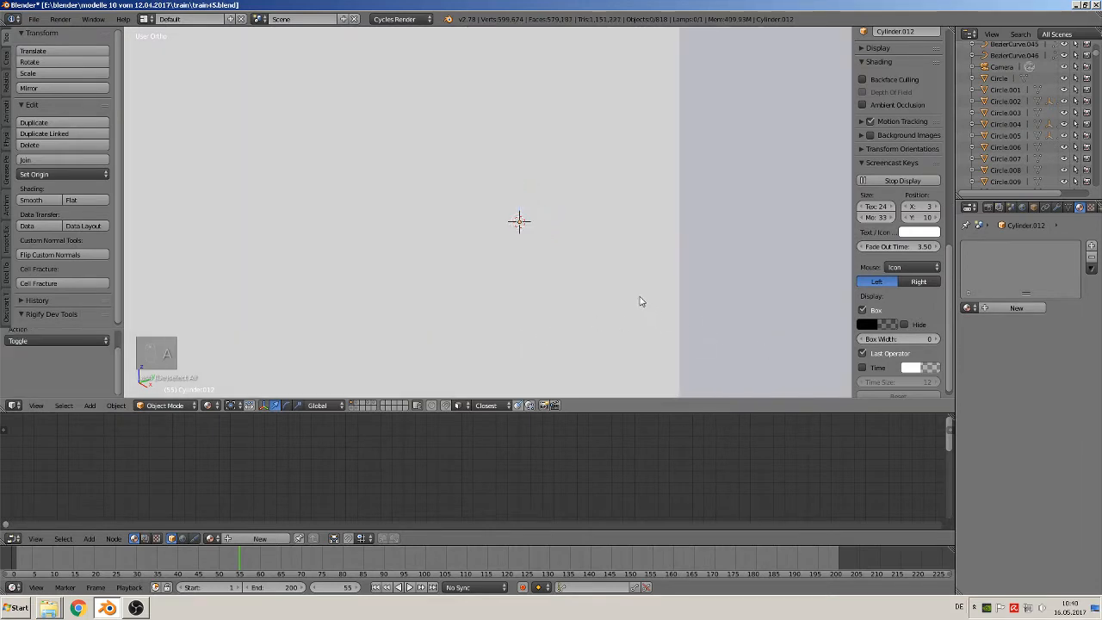
right_click(668, 312)
key("s")
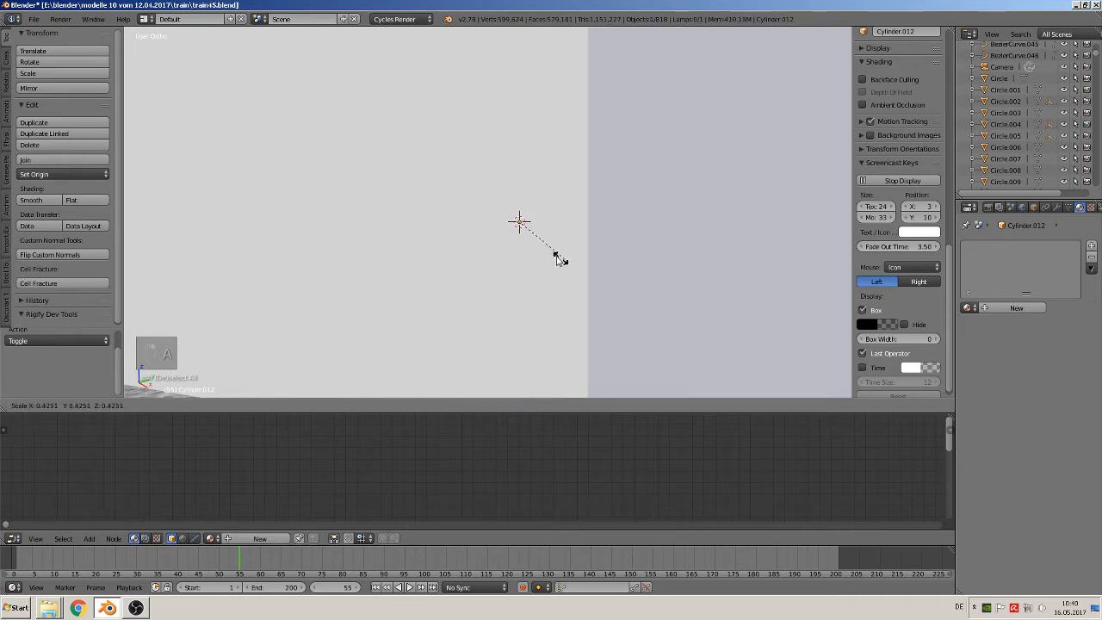
left_click(516, 220)
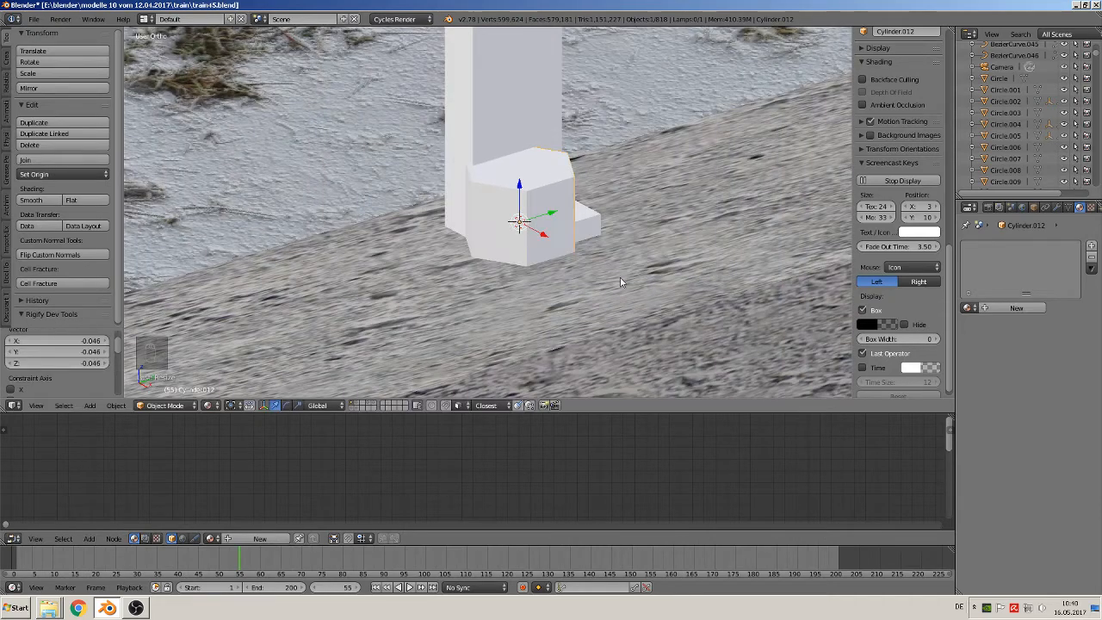
key("s")
left_click(547, 250)
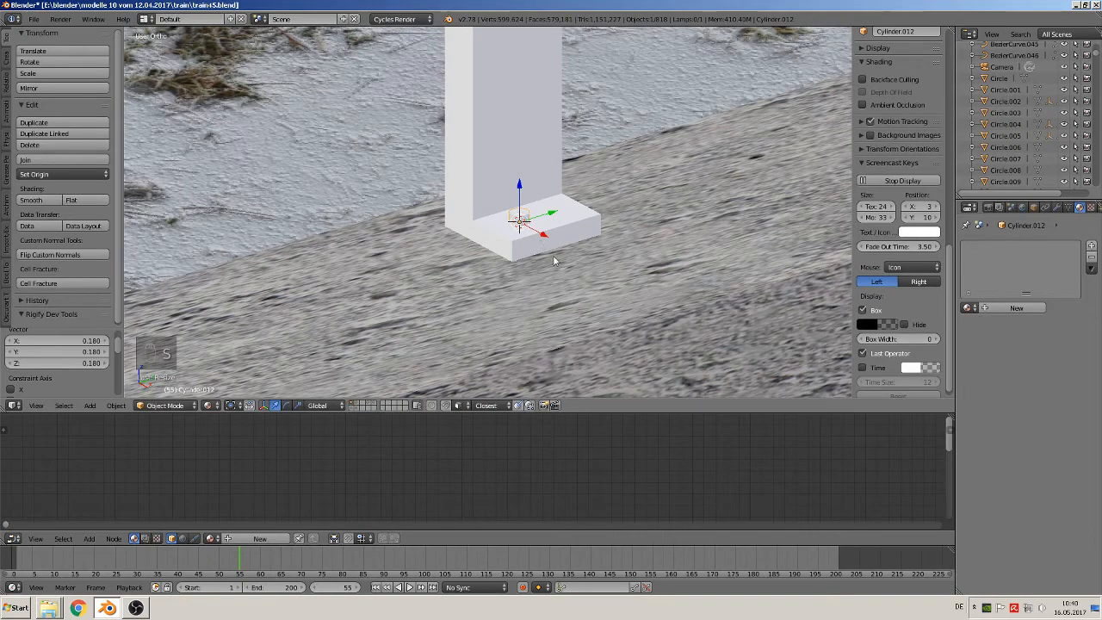
scroll(594, 301, "up", 5)
key("a")
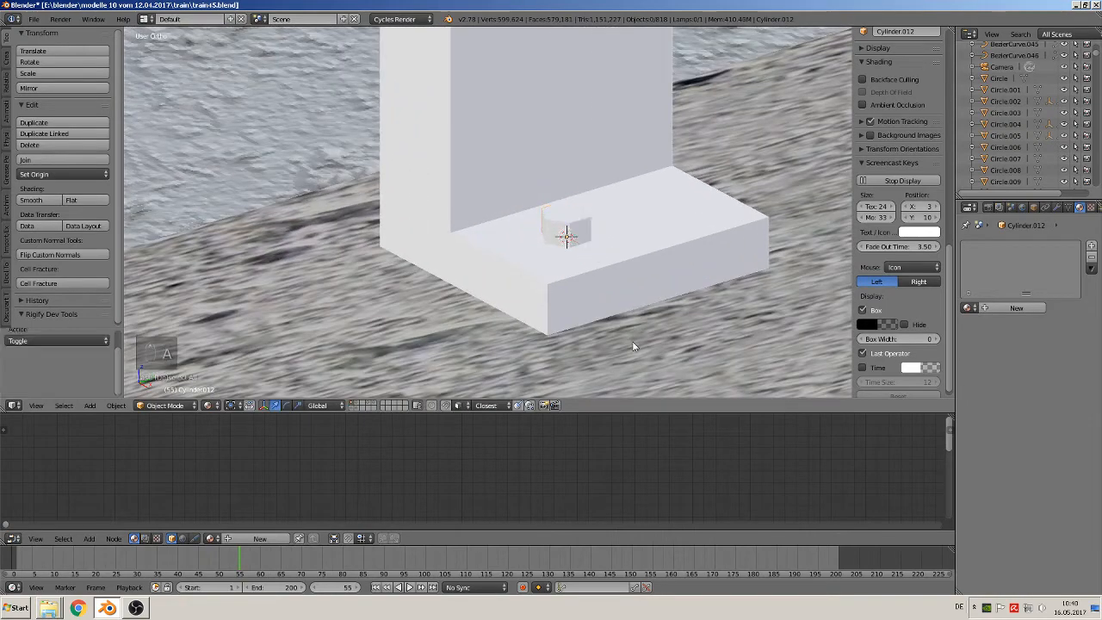
key("s")
key("z")
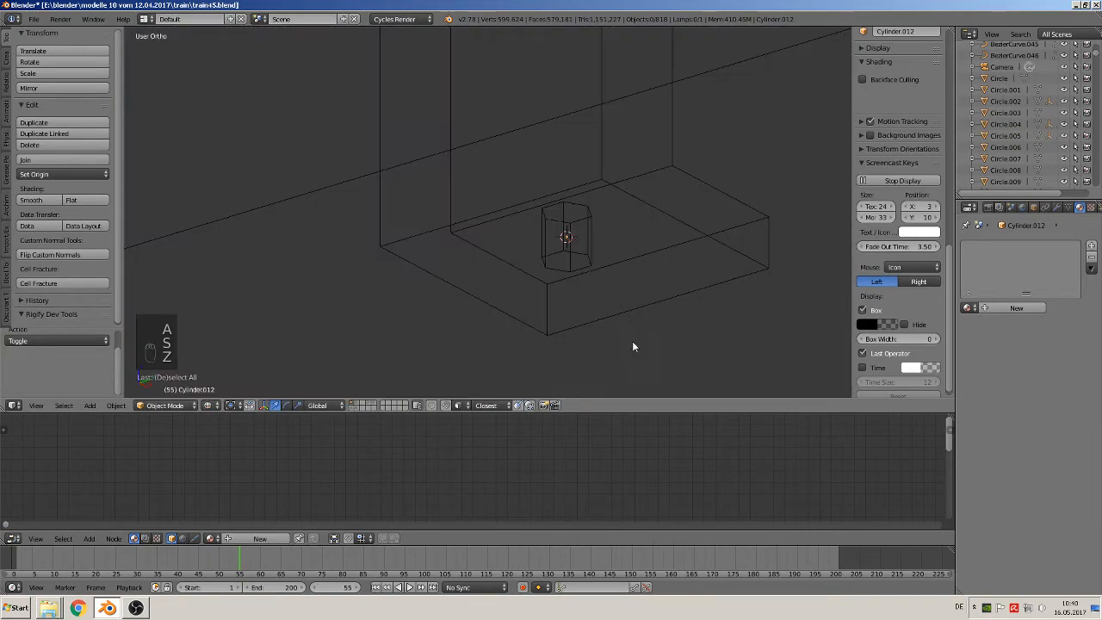
left_click(208, 405)
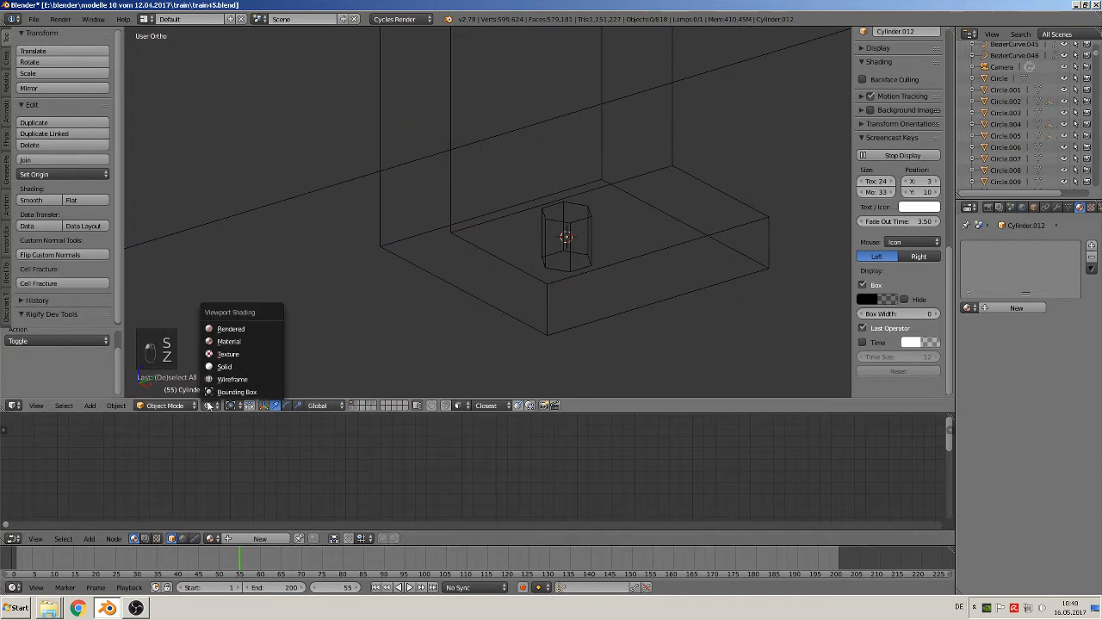
left_click(233, 330)
left_click(234, 340)
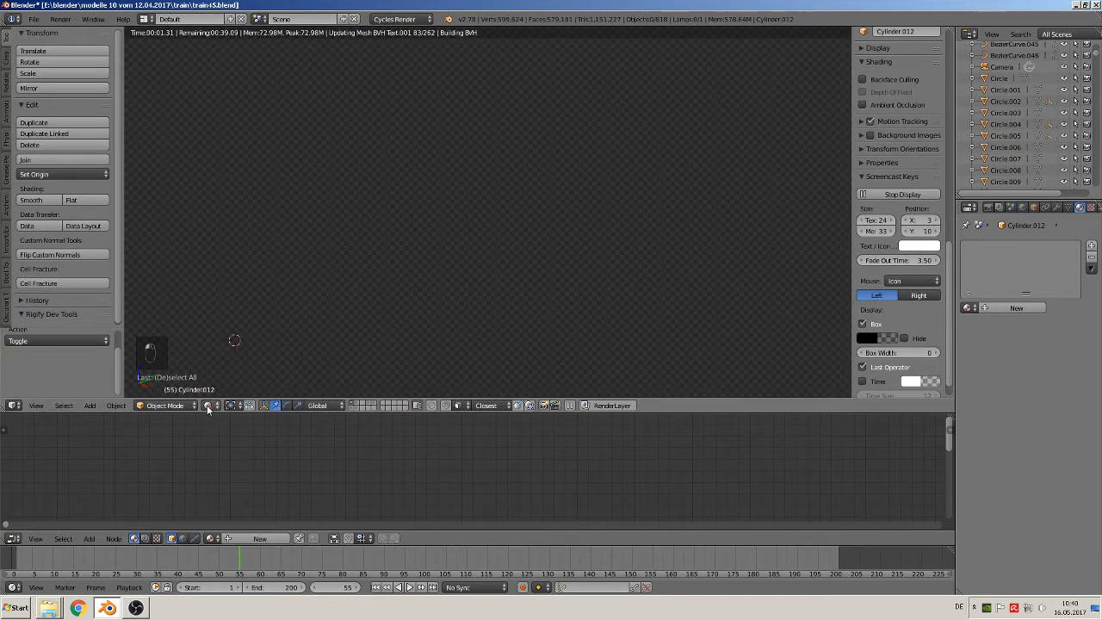
left_click(208, 405)
left_click(237, 342)
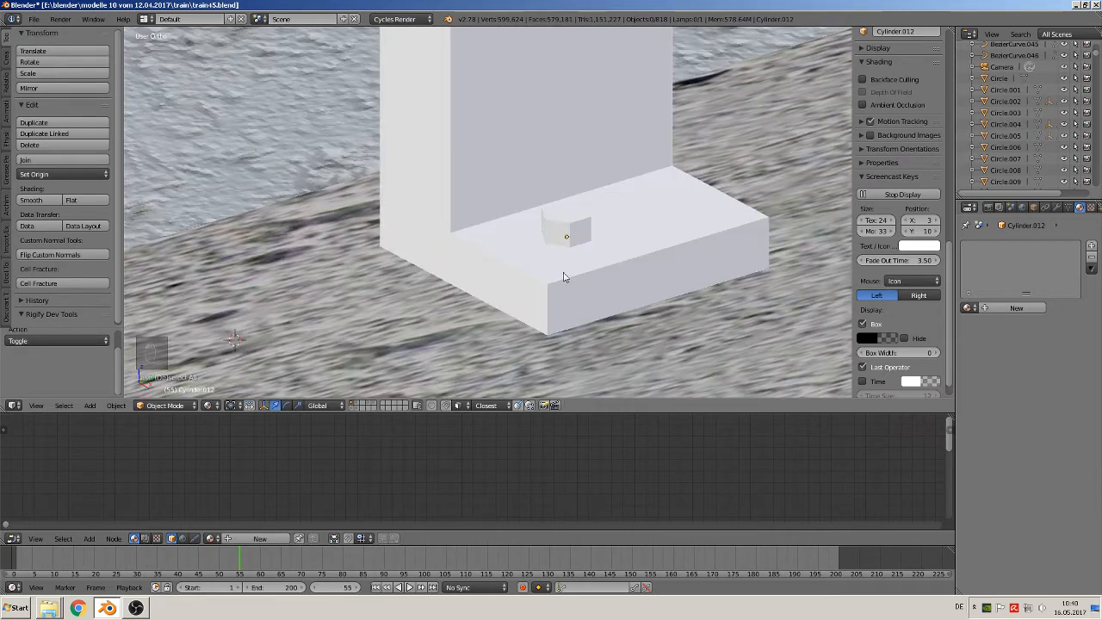
Flatten the hexagonal bolt head to about 0.428 of its height and raise it about 0.003 along Z
right_click(570, 232)
key("s")
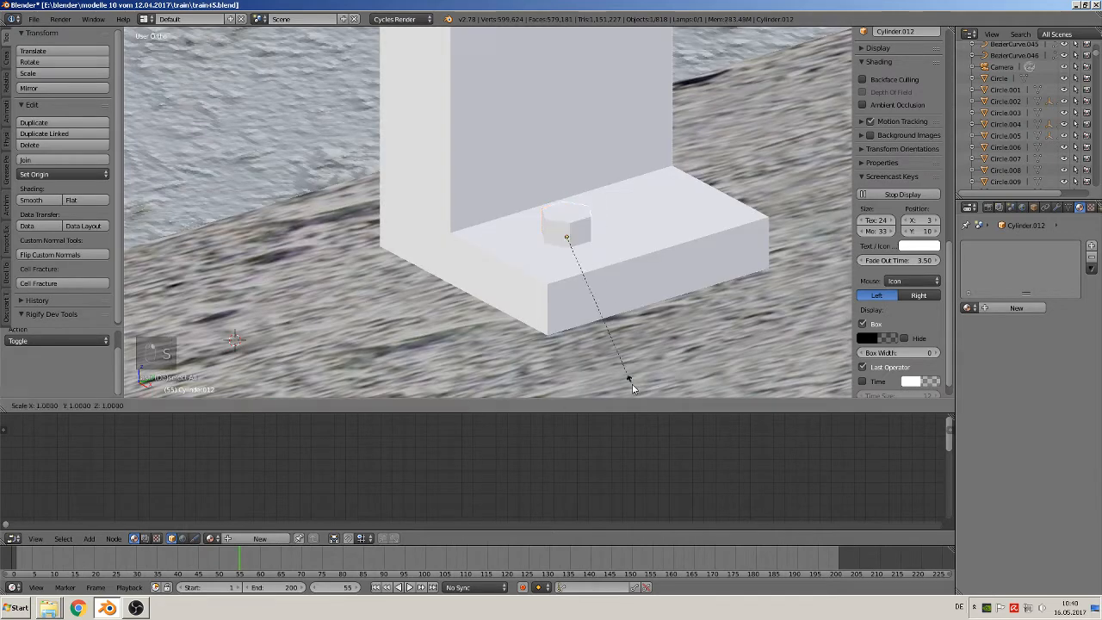
left_click(602, 300)
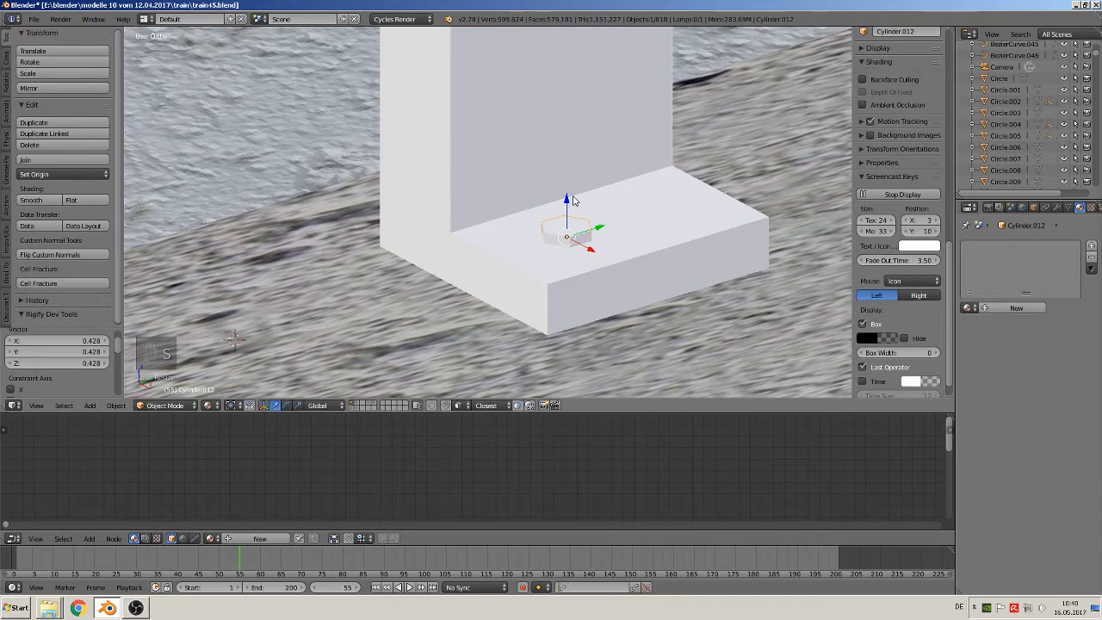
key("g")
key("z")
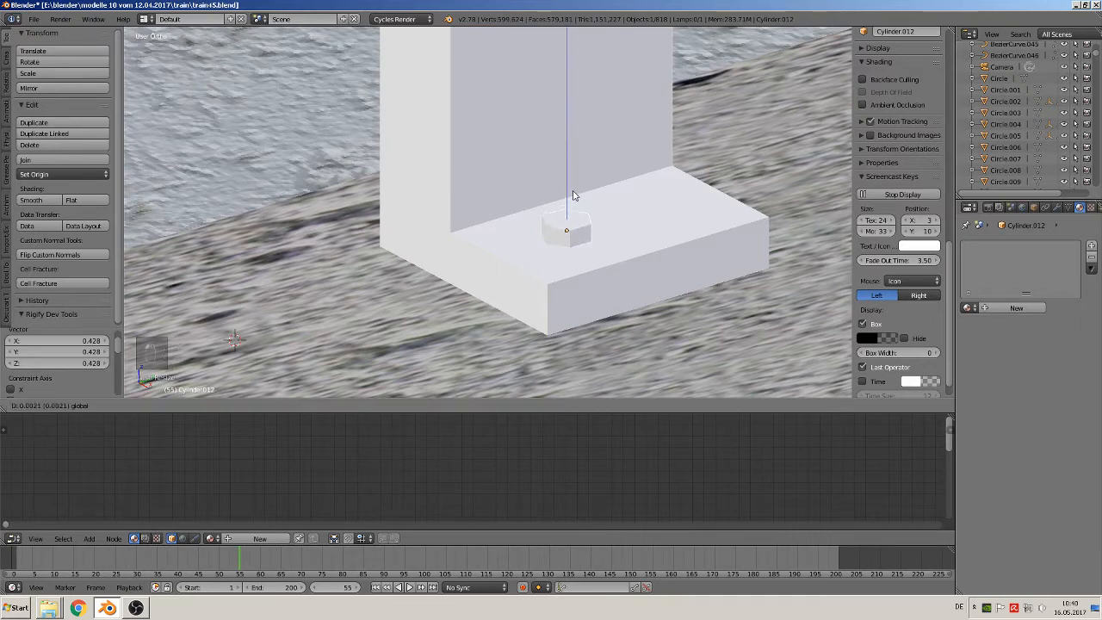
left_click(573, 194)
Shift the bolt head about -0.009 along Y toward the near end of the base plate
key("g")
key("y")
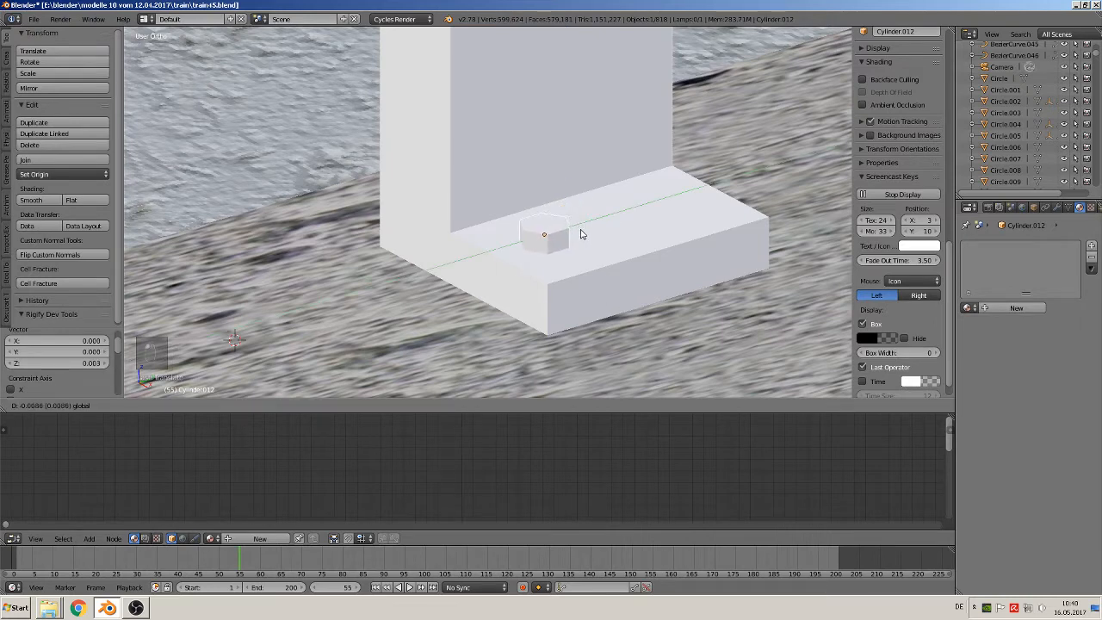
left_click(581, 235)
Try a level 5 subdivision surface with flat shading on the bolt head
key("ctrl+5")
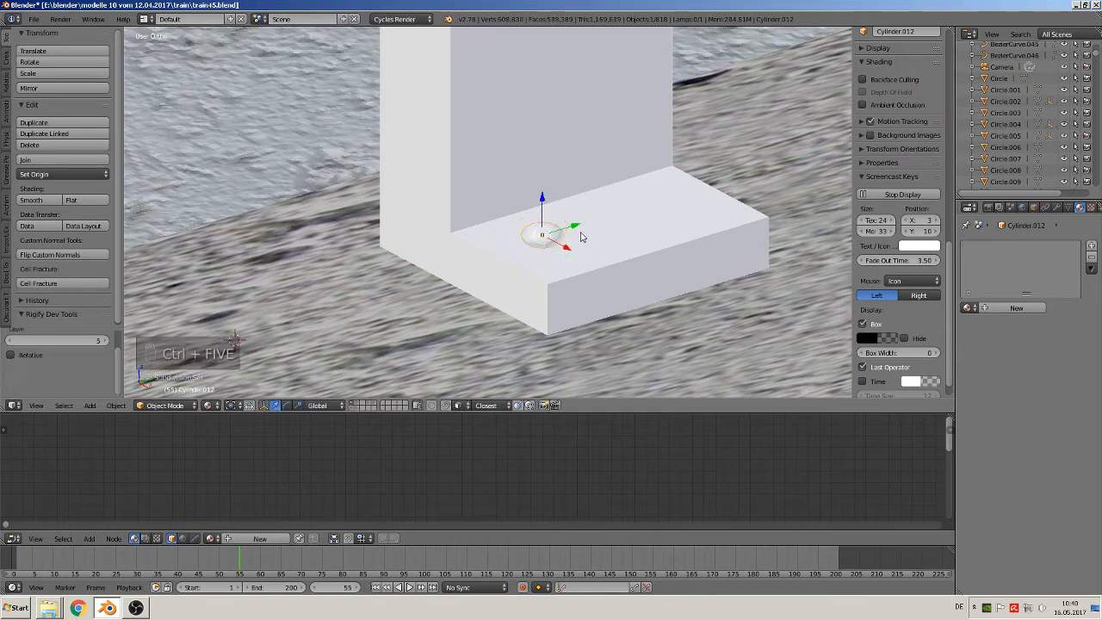
key("shift+s")
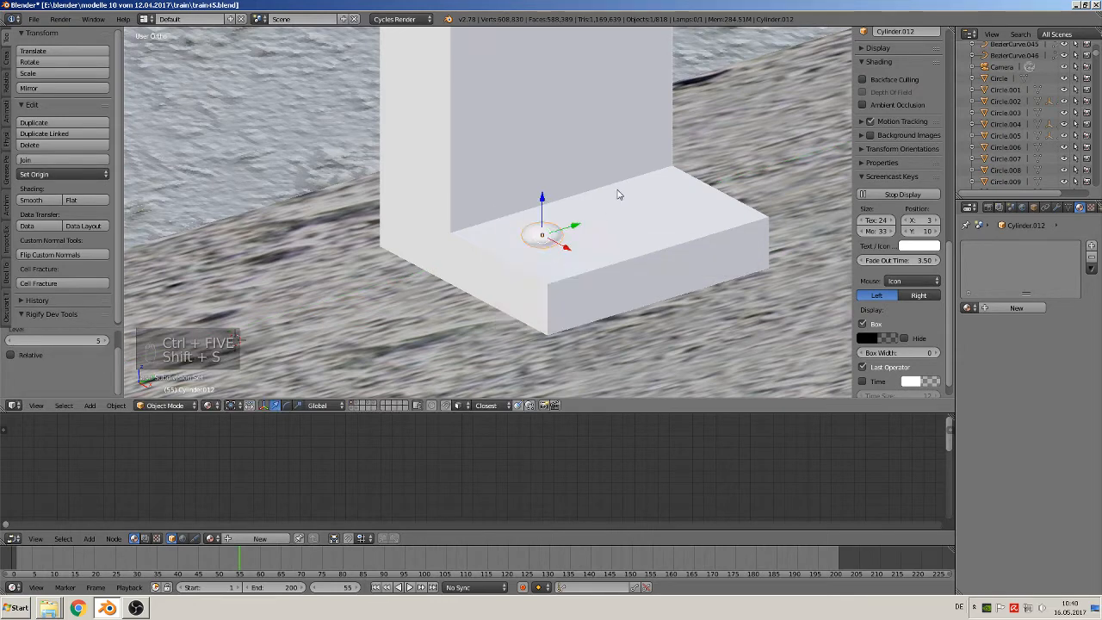
key("ctrl+6")
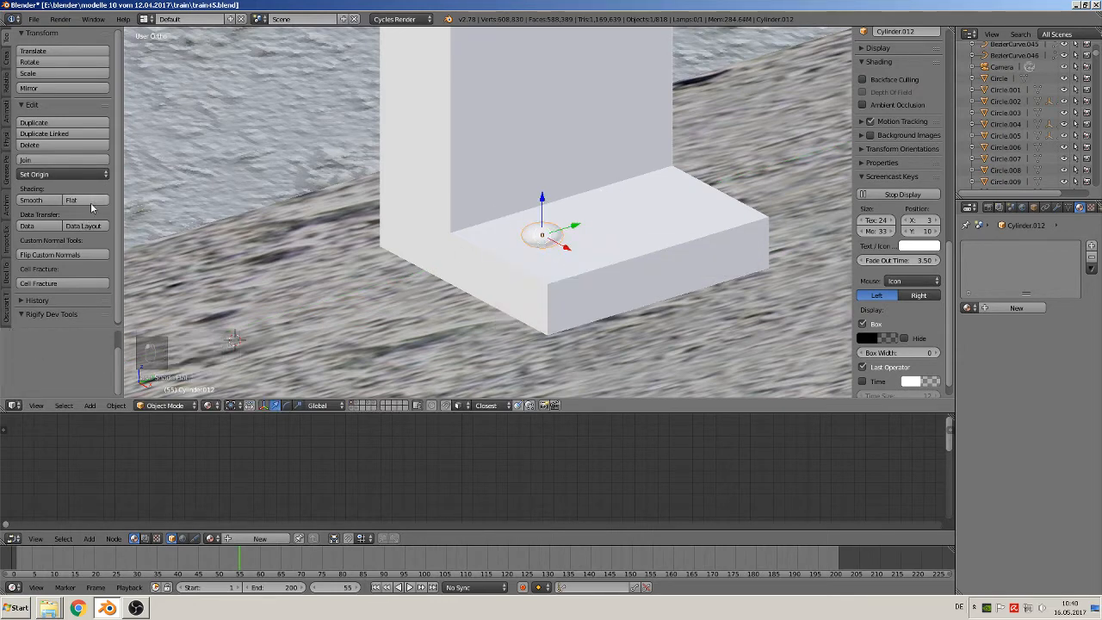
left_click(97, 203)
key("z")
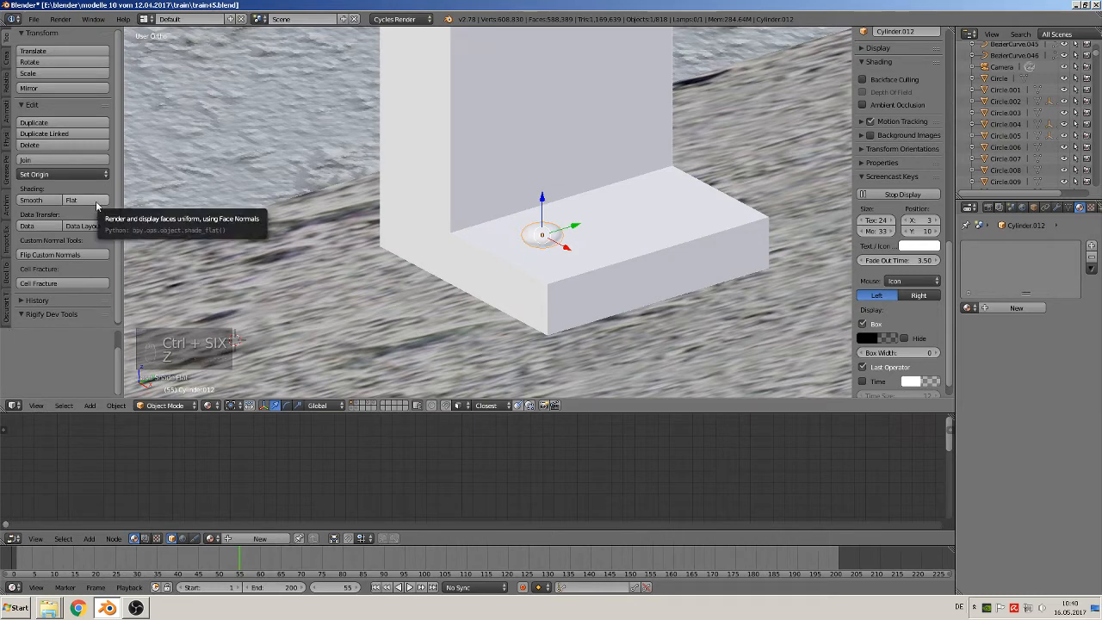
Undo the bolt head's flat shading, subdivision surface and shift along Y
key("ctrl+z")
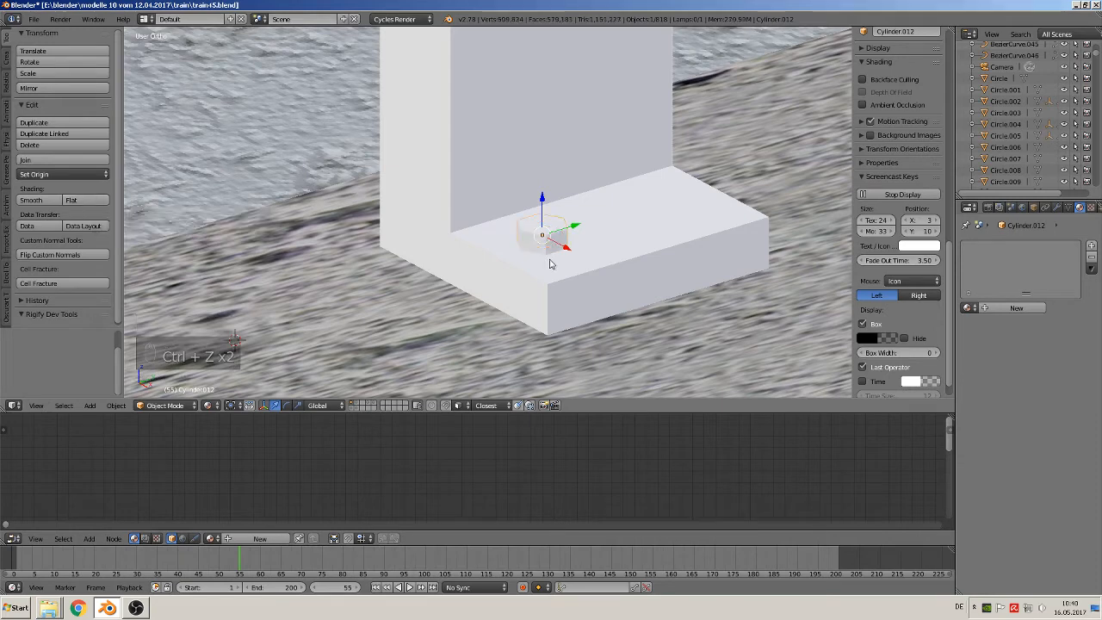
key("ctrl+z")
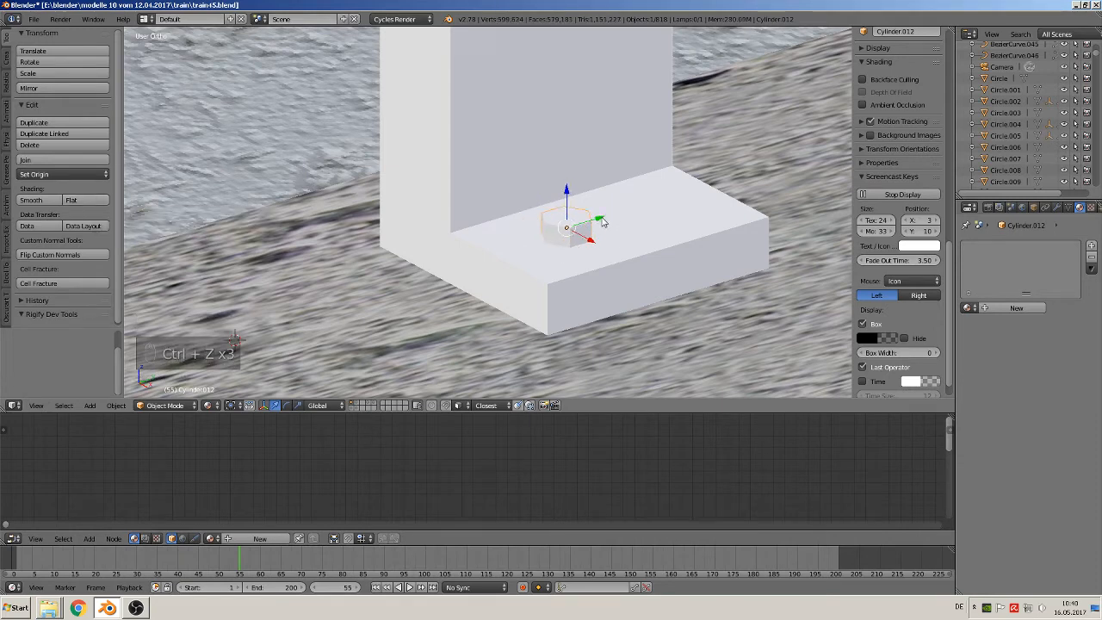
key("ctrl+z")
Move the bolt head about -0.009 along Y and place a duplicate about 0.052 along Y at the plate's other end
mouse_move(568, 229)
left_mouse_down()
mouse_move(556, 234)
mouse_move(557, 219)
mouse_move(582, 219)
mouse_move(565, 235)
left_mouse_up()
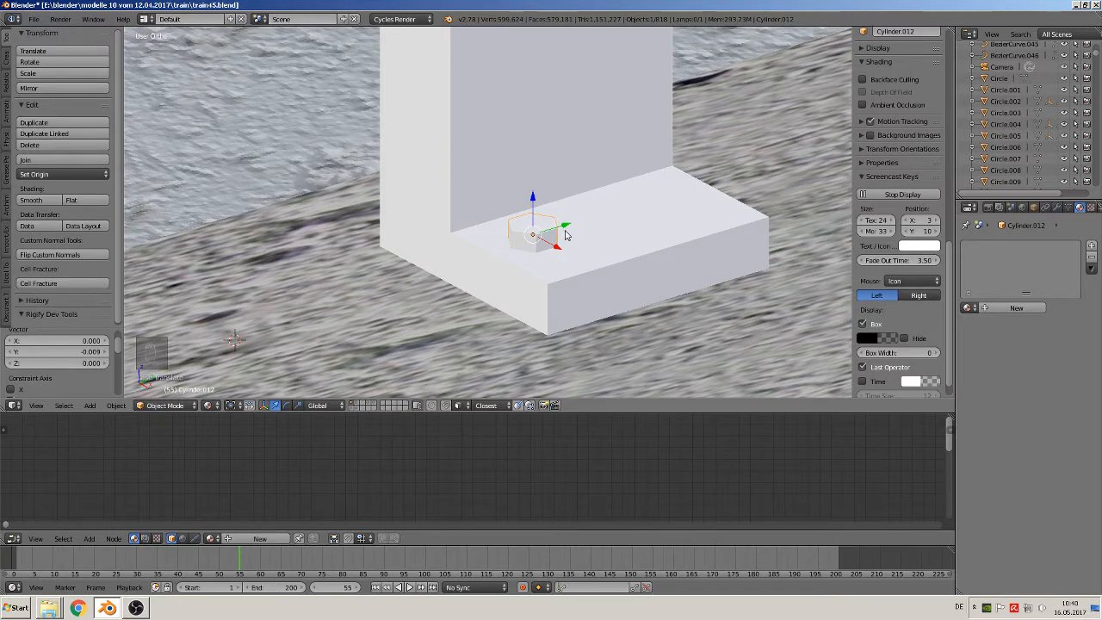
key("shift+d")
key("y")
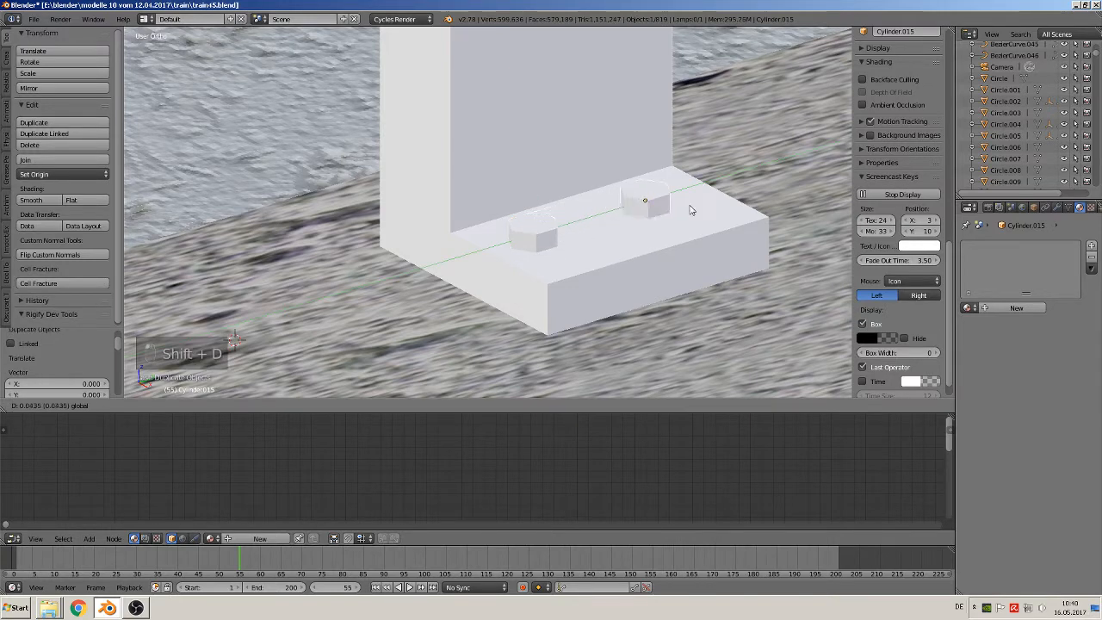
left_click(703, 209)
Join the two bolt heads into one object and join them with the post and its base plate
right_click(540, 231, "shift")
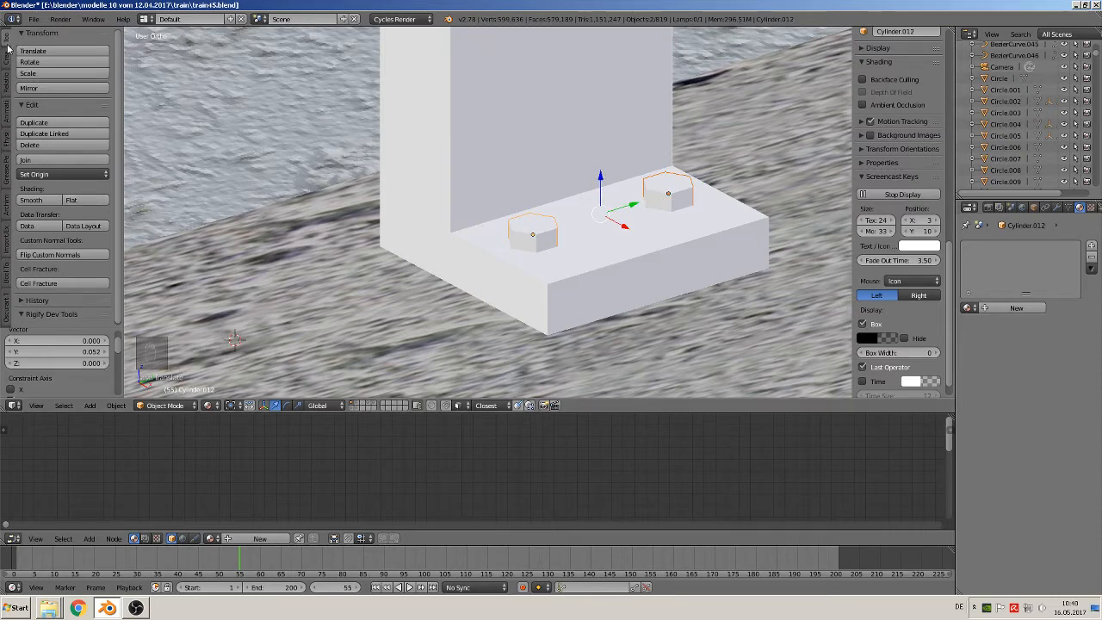
left_click(43, 161)
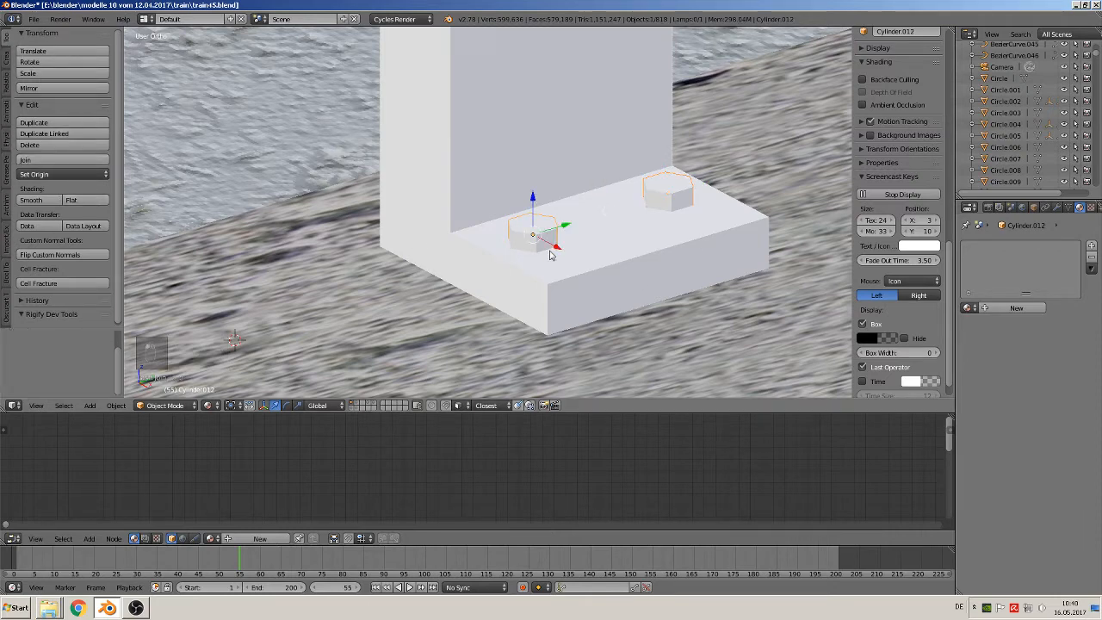
scroll(503, 244, "down", 3)
right_click(516, 176, "shift")
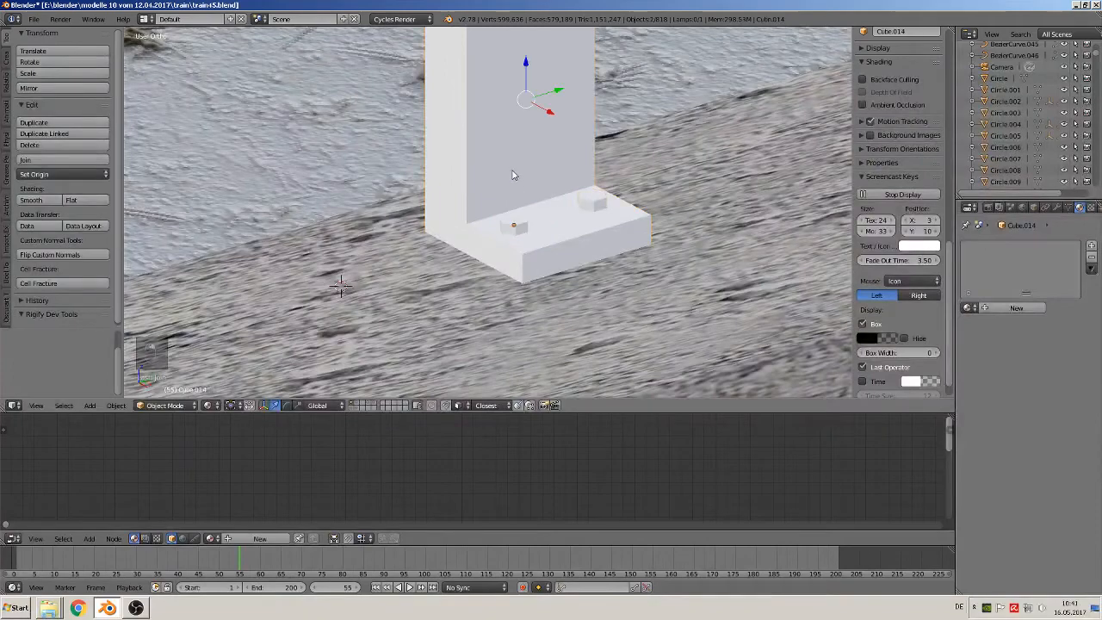
left_click(62, 161)
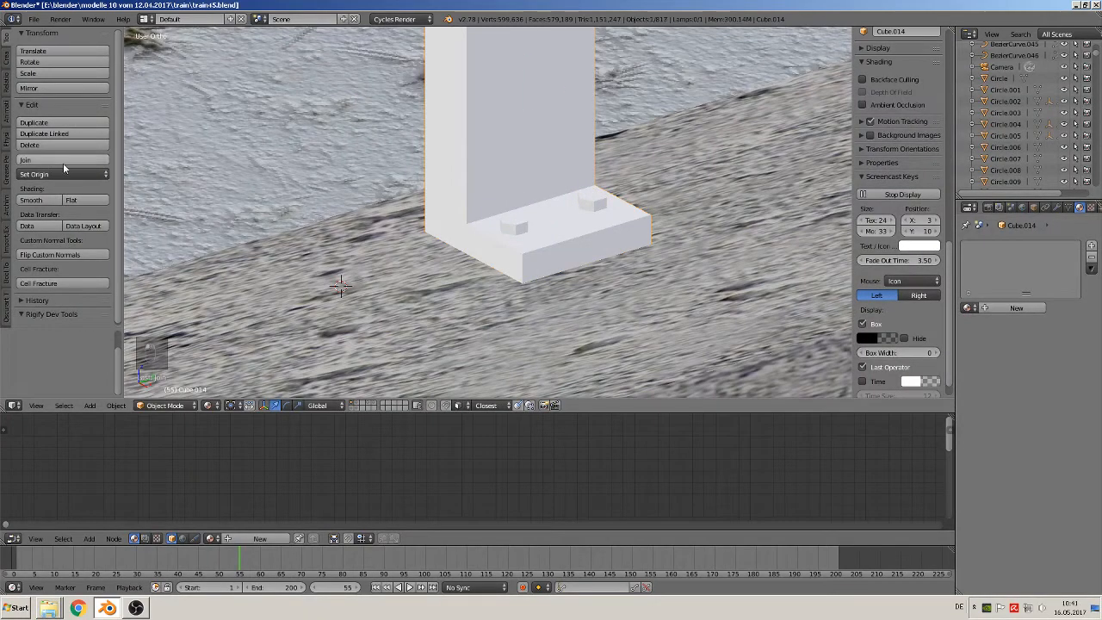
right_click(495, 188)
Try to move the joined railing post about -0.065 along Y on the parapet, and undo the move
scroll(495, 255, "down", 5)
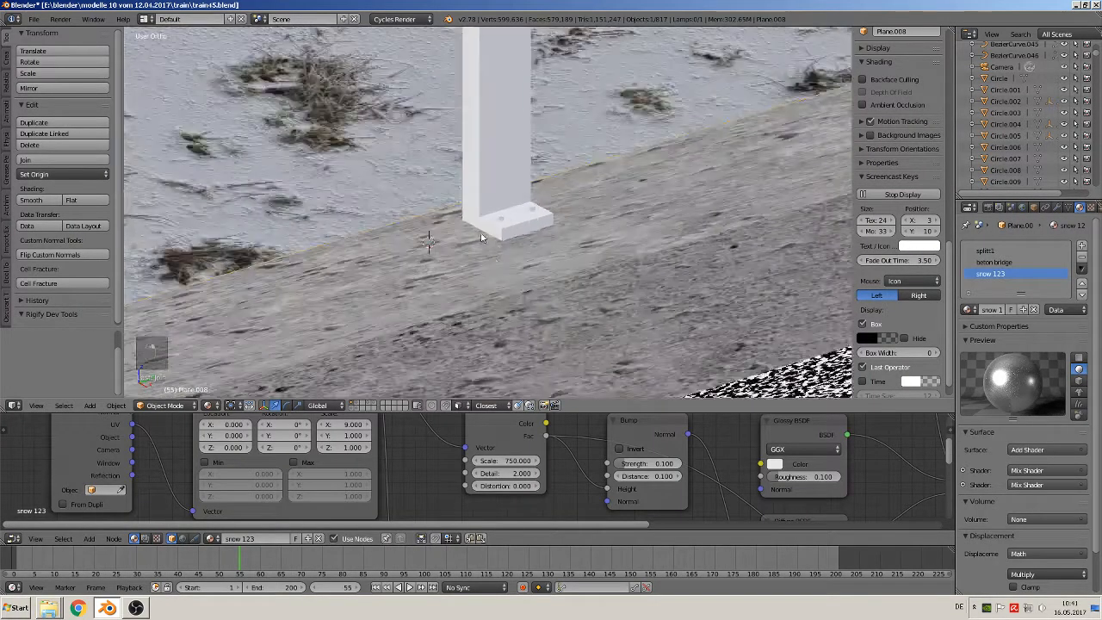
scroll(502, 241, "down", 2)
middle_click_drag(477, 177, 449, 317, "shift")
right_click(459, 232)
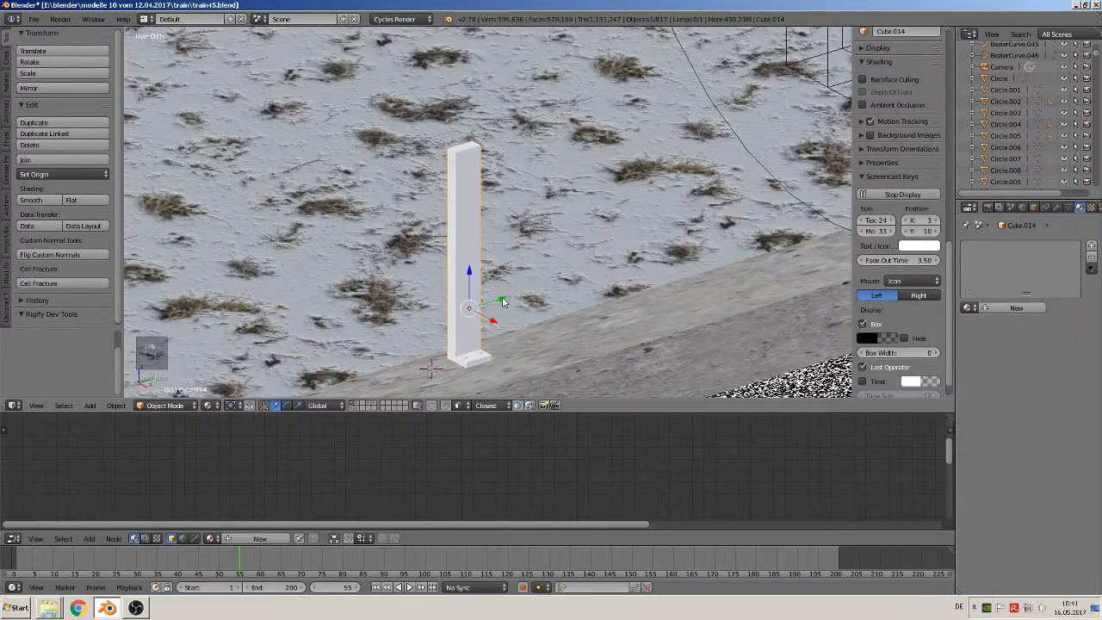
left_click_drag(506, 313, 482, 303)
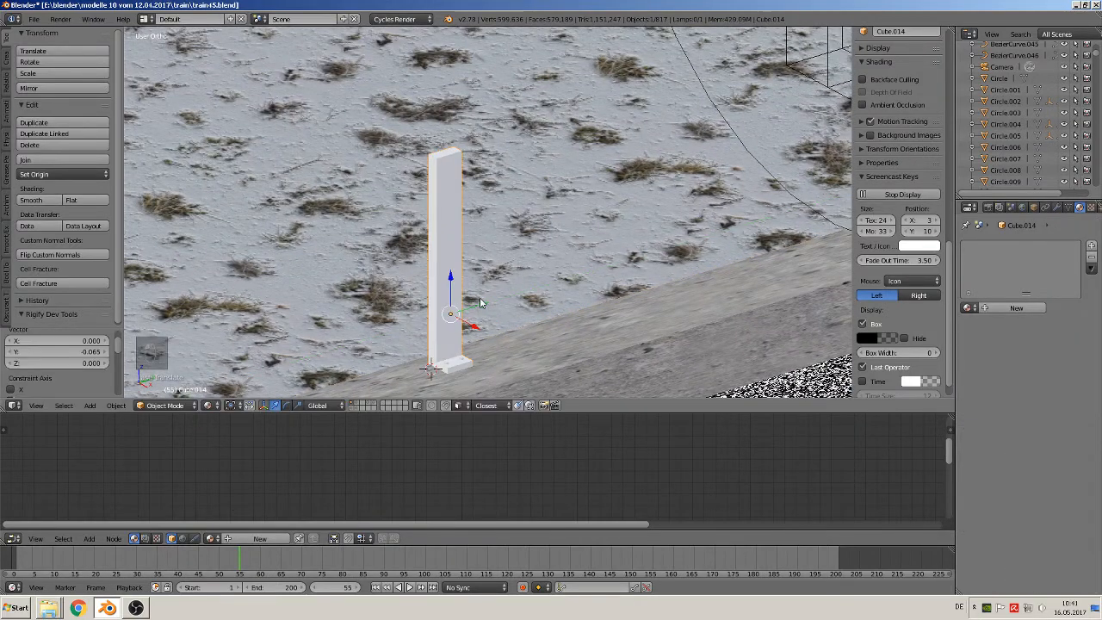
key("ctrl+z")
scroll(551, 306, "up", 5)
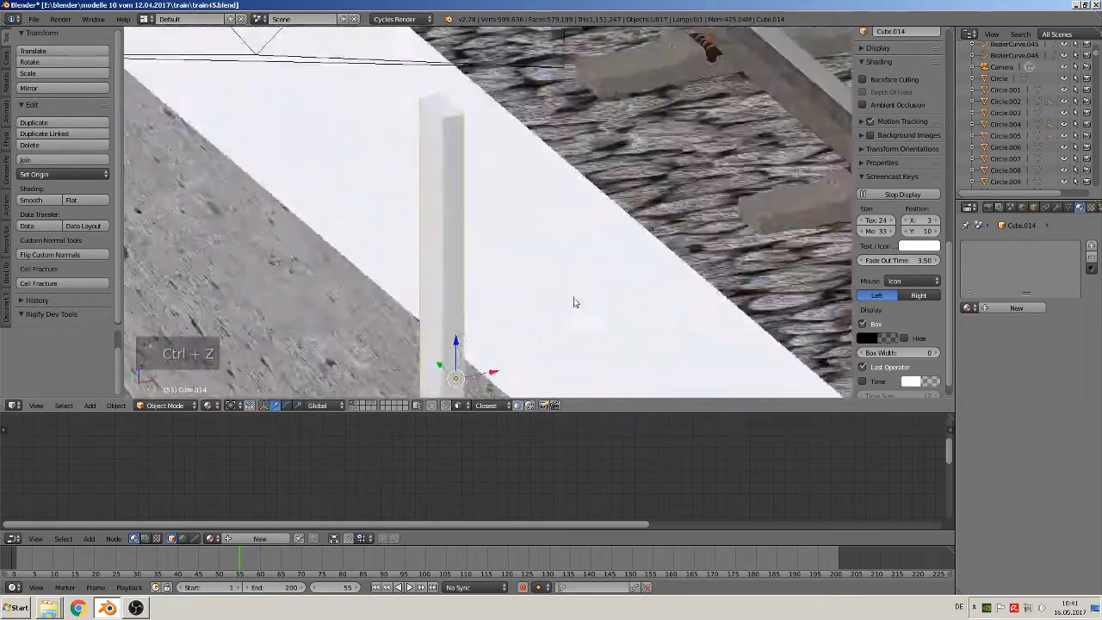
middle_click_drag(576, 302, 618, 299)
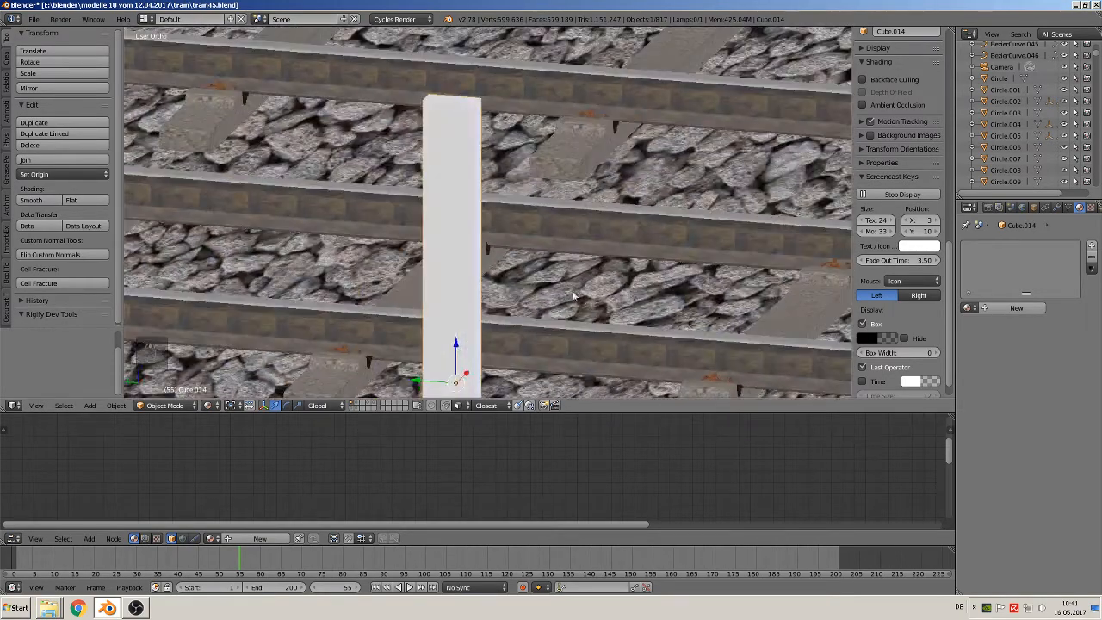
Move the railing post about 1.286 along Y on the parapet into the camera's view
middle_click_drag(524, 241, 525, 164, "shift")
middle_click_drag(508, 251, 504, 271)
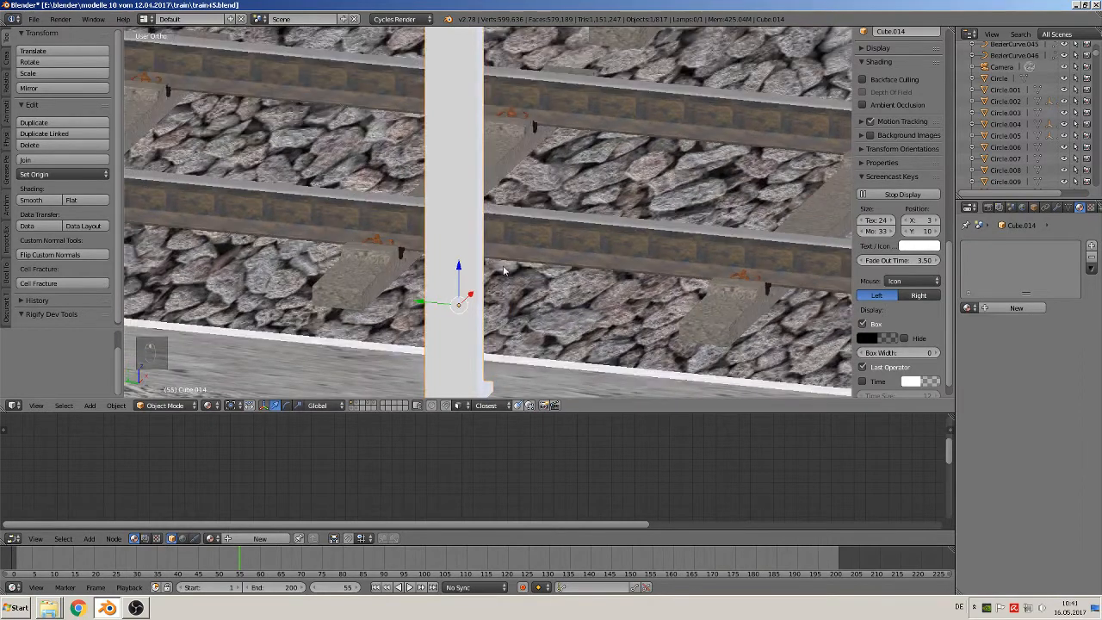
key("KP_0")
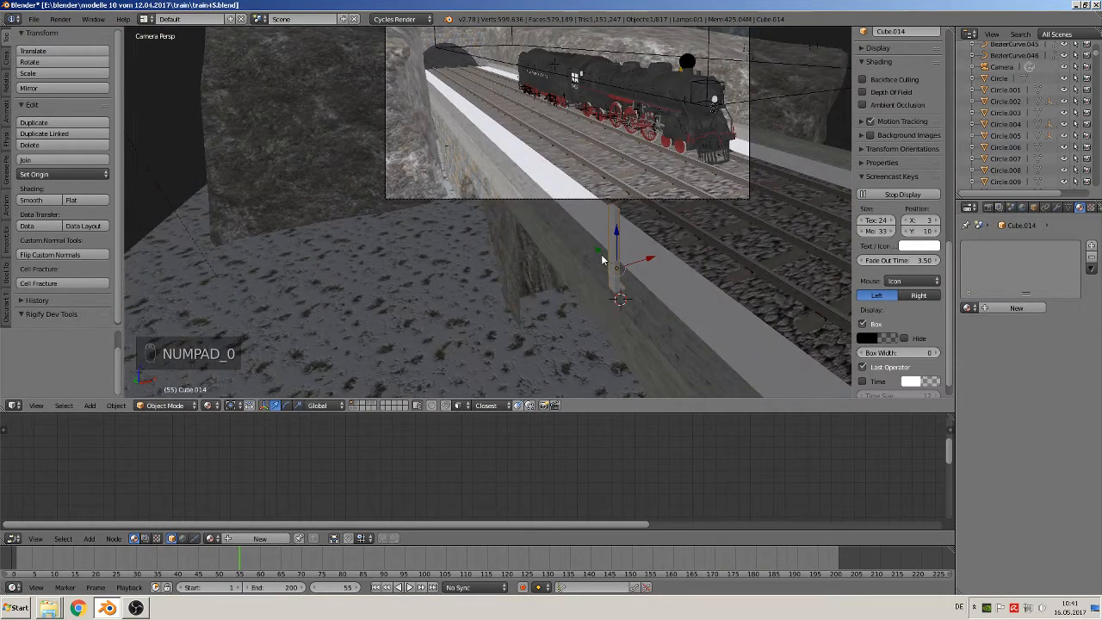
left_click_drag(599, 251, 541, 178)
scroll(548, 161, "up", 1)
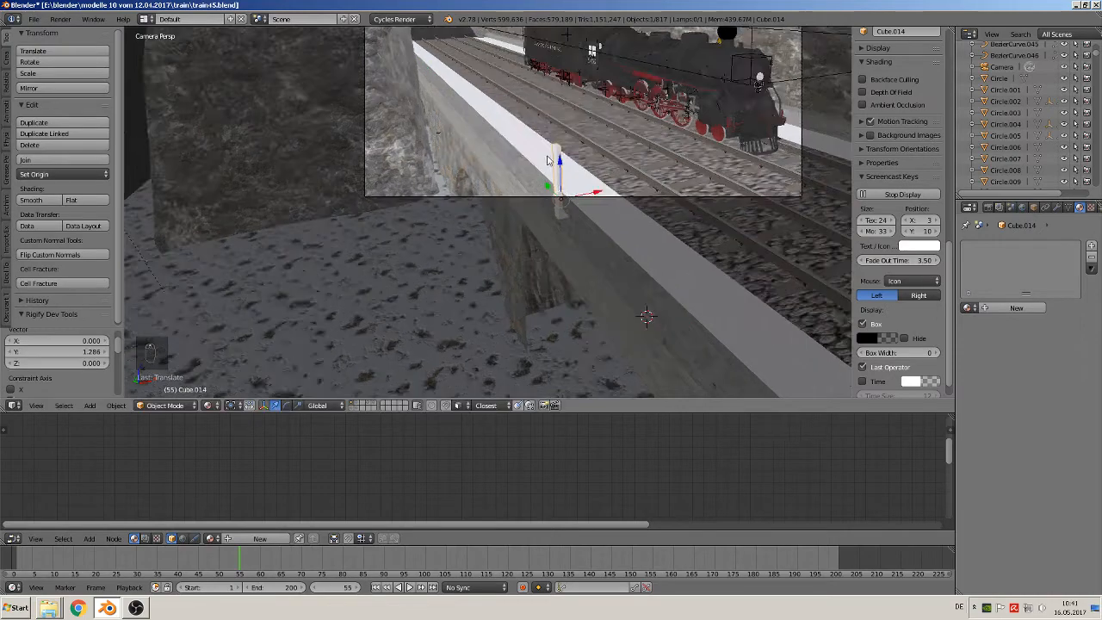
scroll(547, 161, "up", 3)
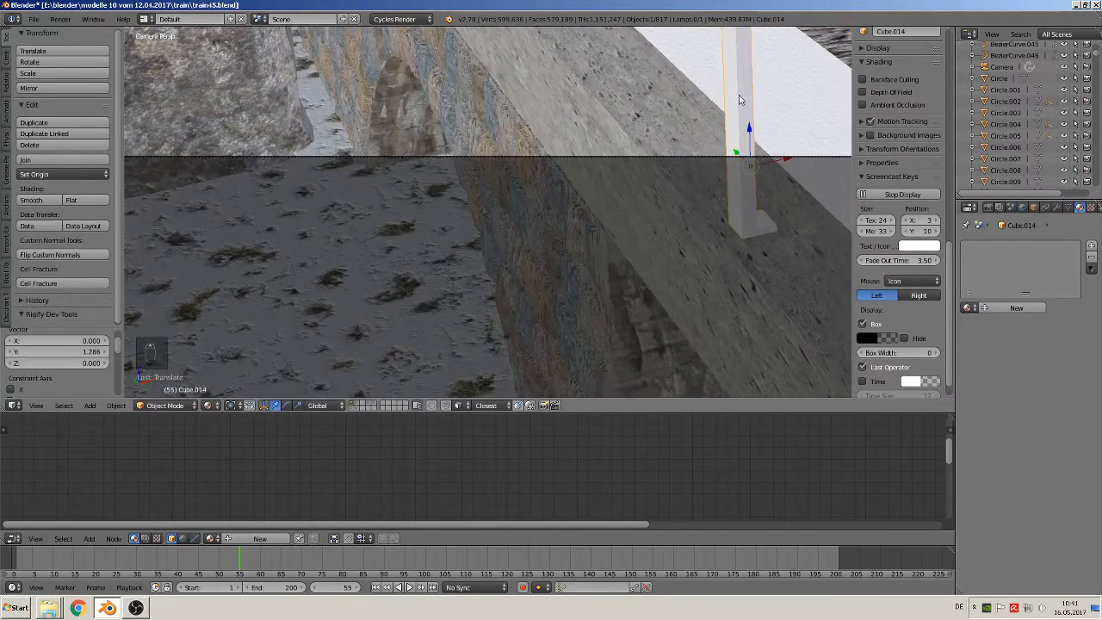
middle_click_drag(738, 99, 599, 211, "shift")
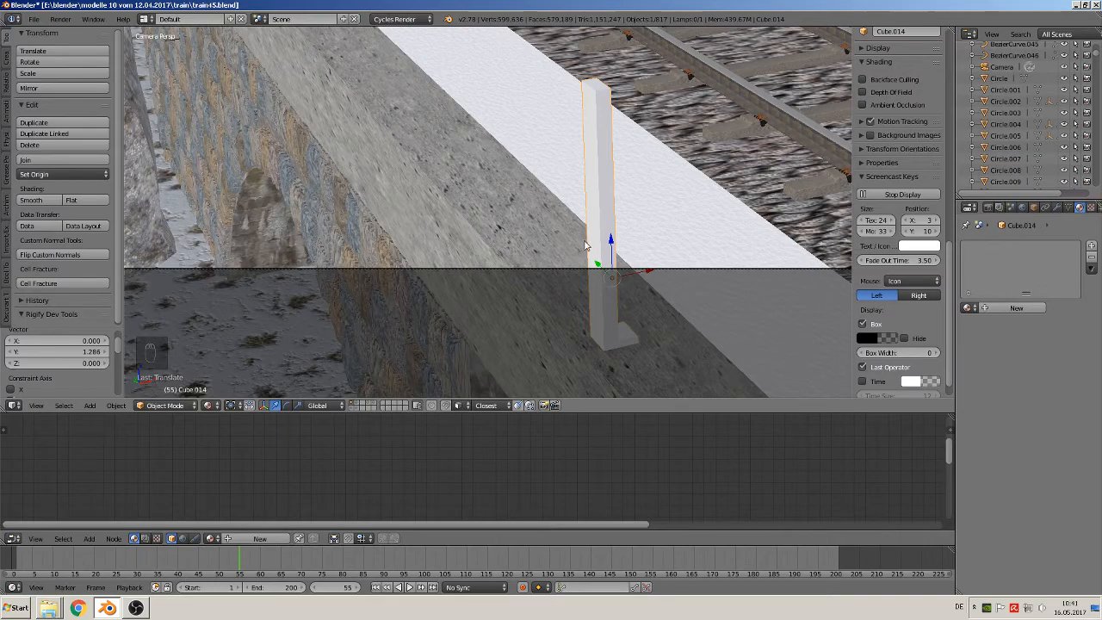
Scale the railing post to about 0.436 along Y to make it narrower
middle_click_drag(607, 143, 648, 199)
scroll(489, 311, "up", 5)
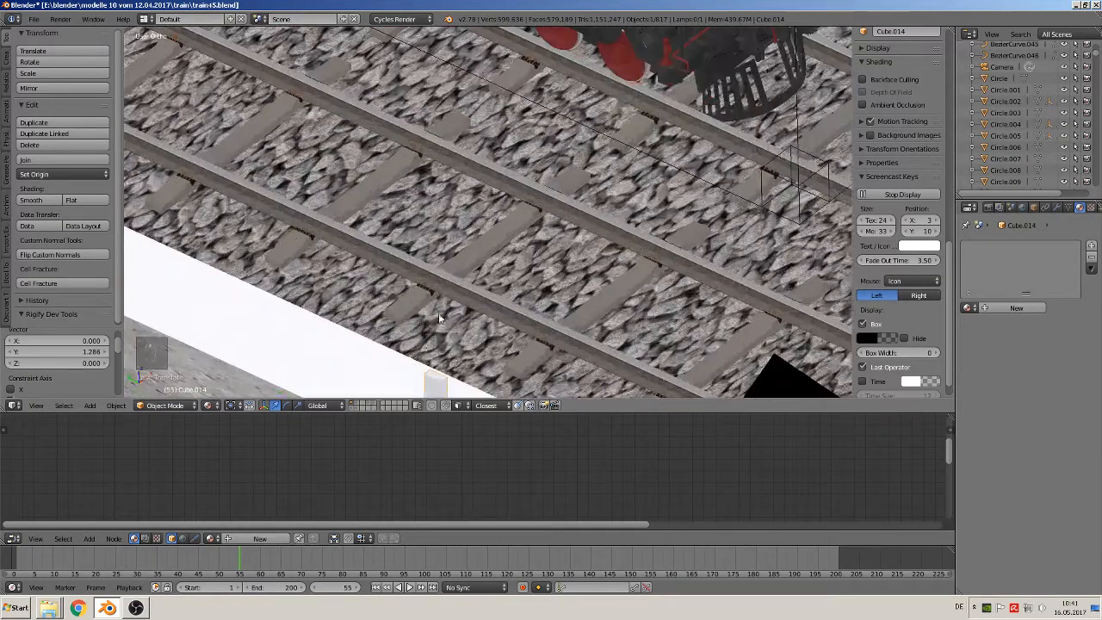
key("KP_0")
scroll(550, 294, "up", 3)
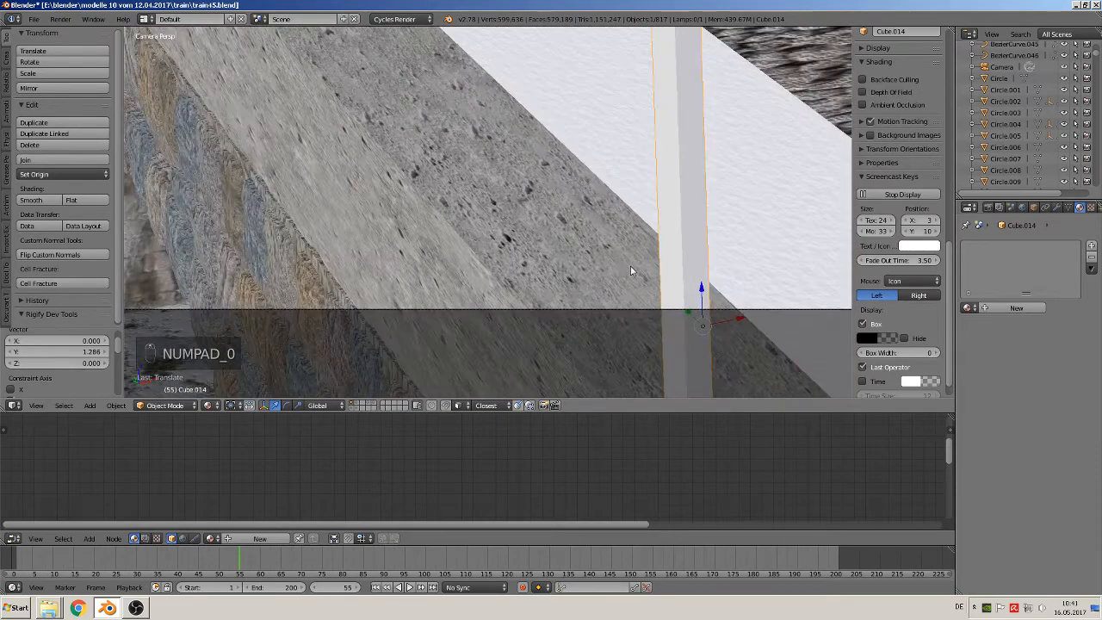
middle_click_drag(630, 265, 547, 275)
scroll(547, 274, "up", 7)
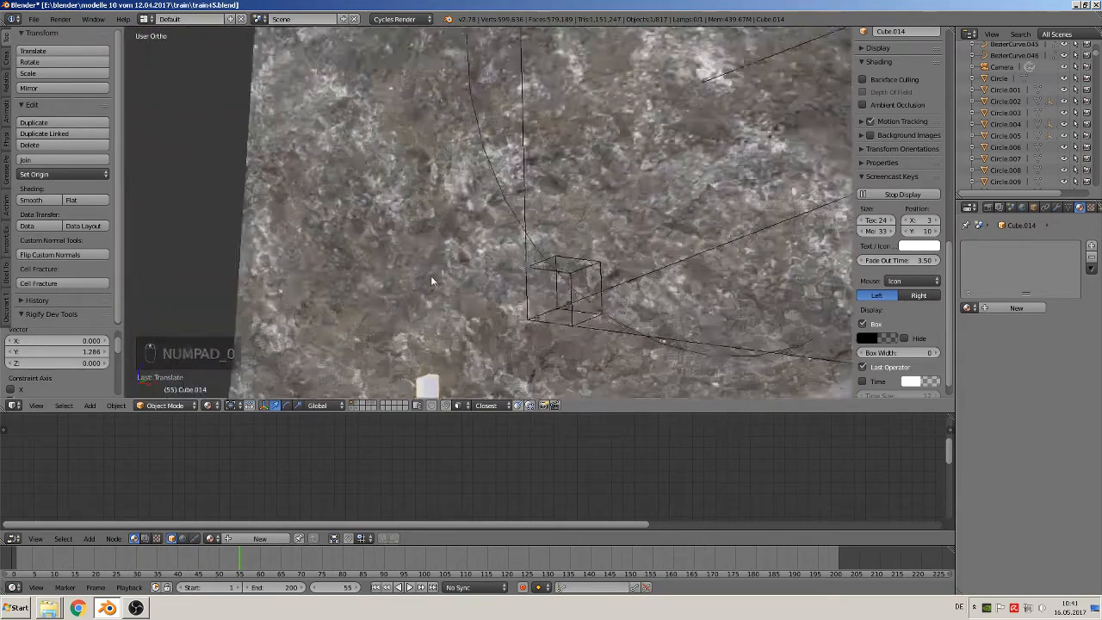
middle_click_drag(430, 275, 494, 351)
scroll(491, 323, "up", 5)
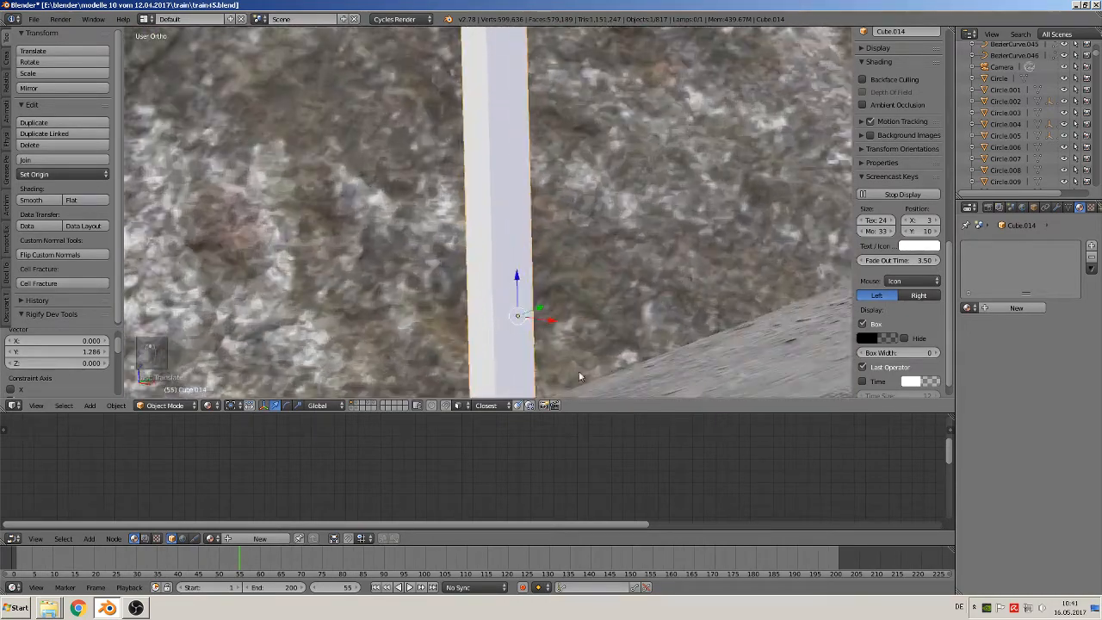
middle_click_drag(628, 357, 614, 344)
key("s")
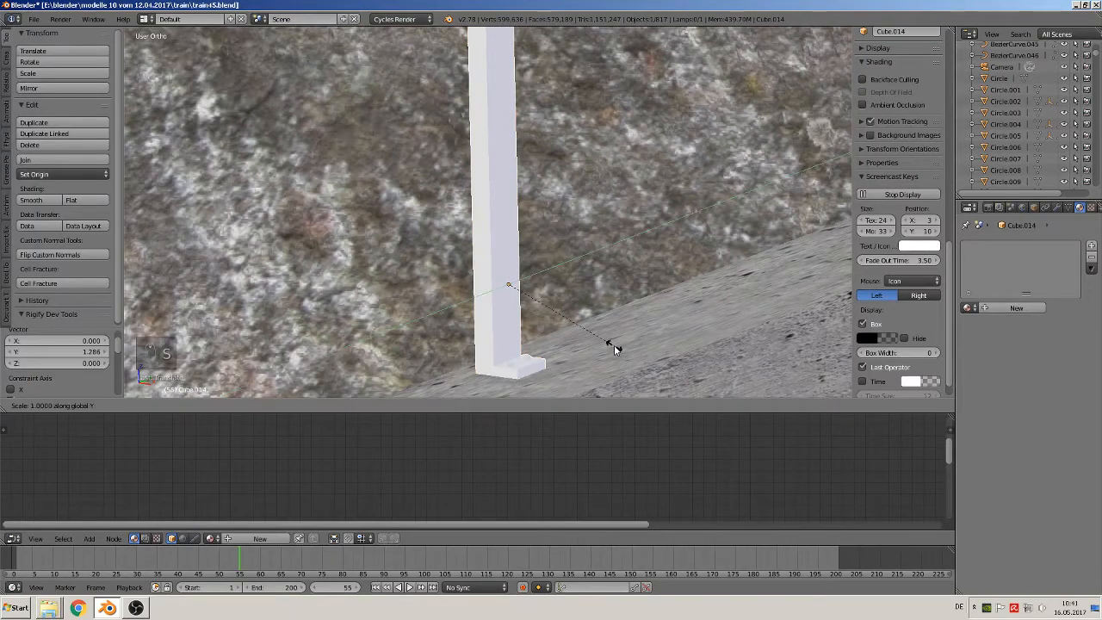
key("y")
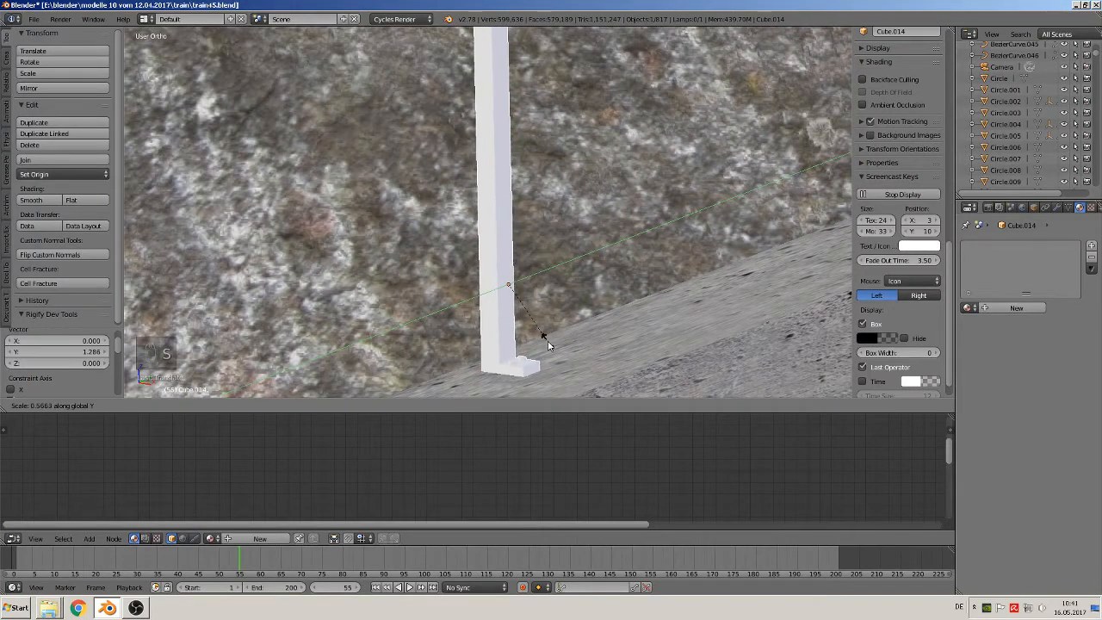
left_click(531, 334)
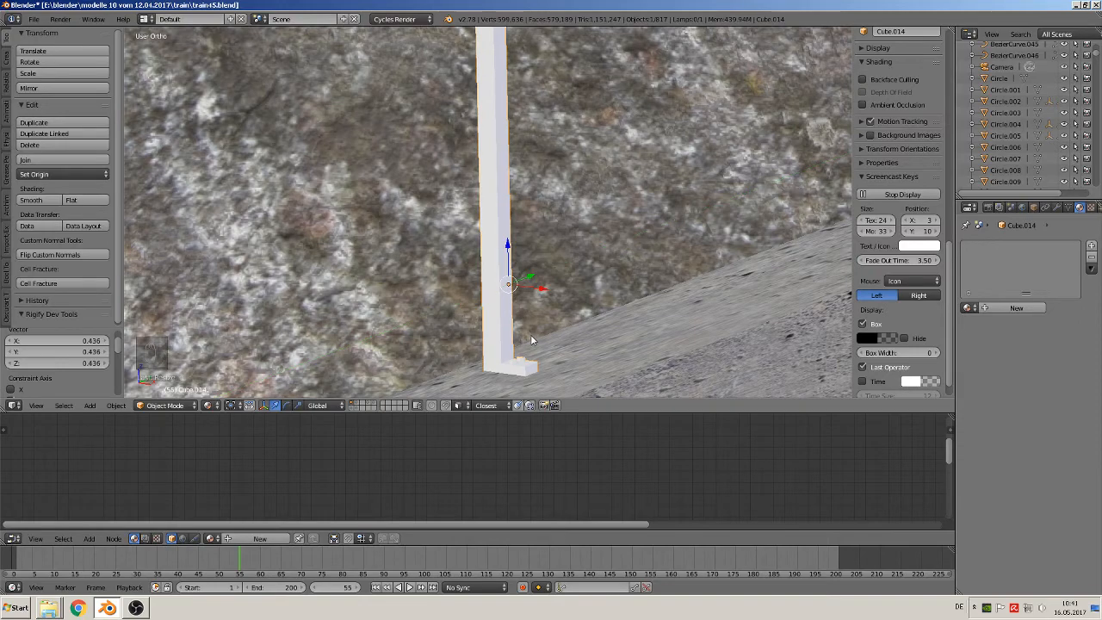
Scale the base plate's outer end together with both bolt heads to about 0.613 along X in the post's mesh
middle_click_drag(531, 337, 532, 167)
scroll(552, 375, "up", 3)
scroll(524, 280, "up", 6)
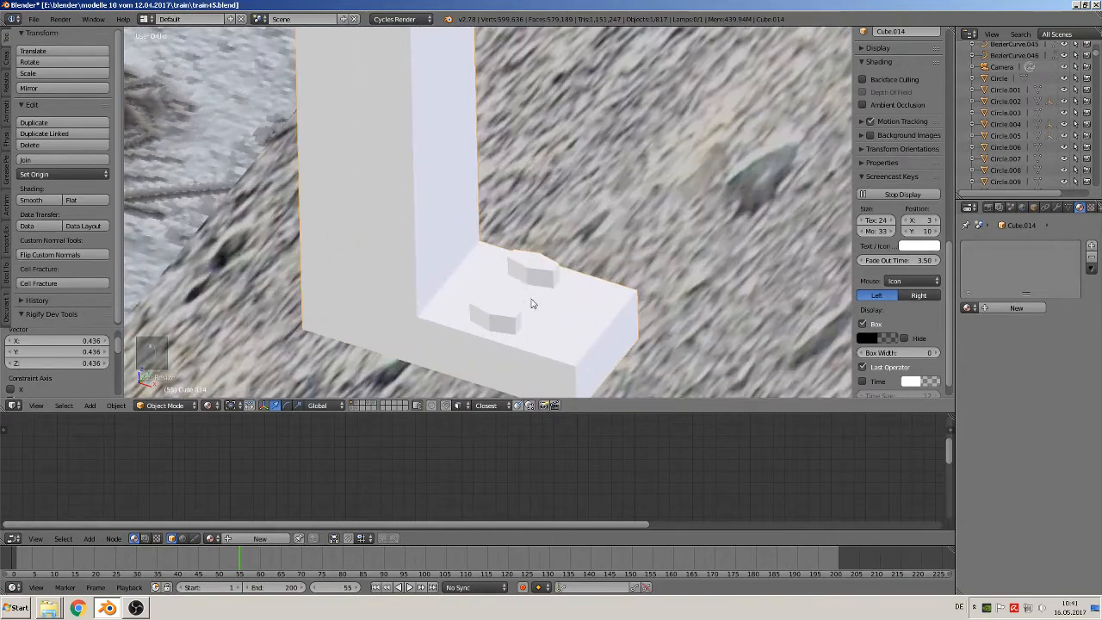
middle_click_drag(532, 303, 581, 295)
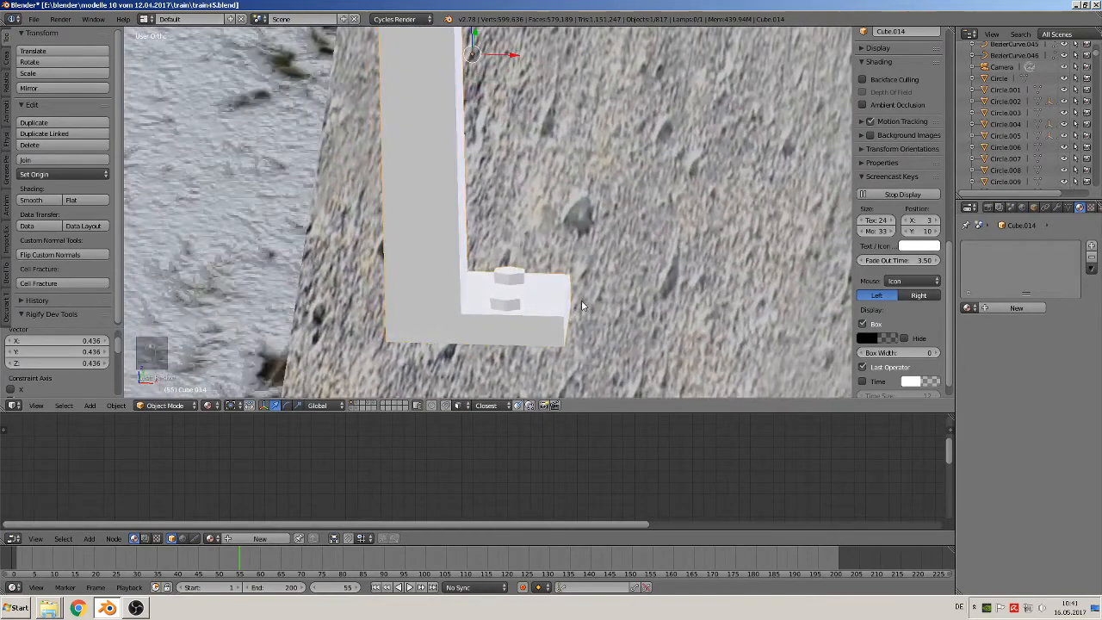
scroll(581, 305, "down", 2)
key("Tab")
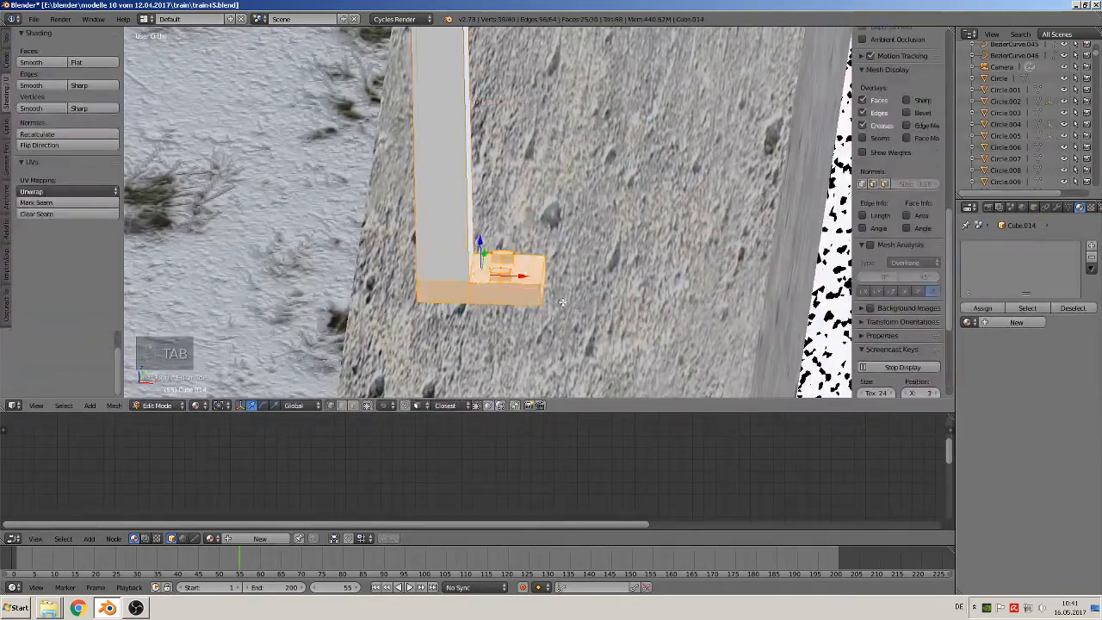
key("a")
key("a")
key("v")
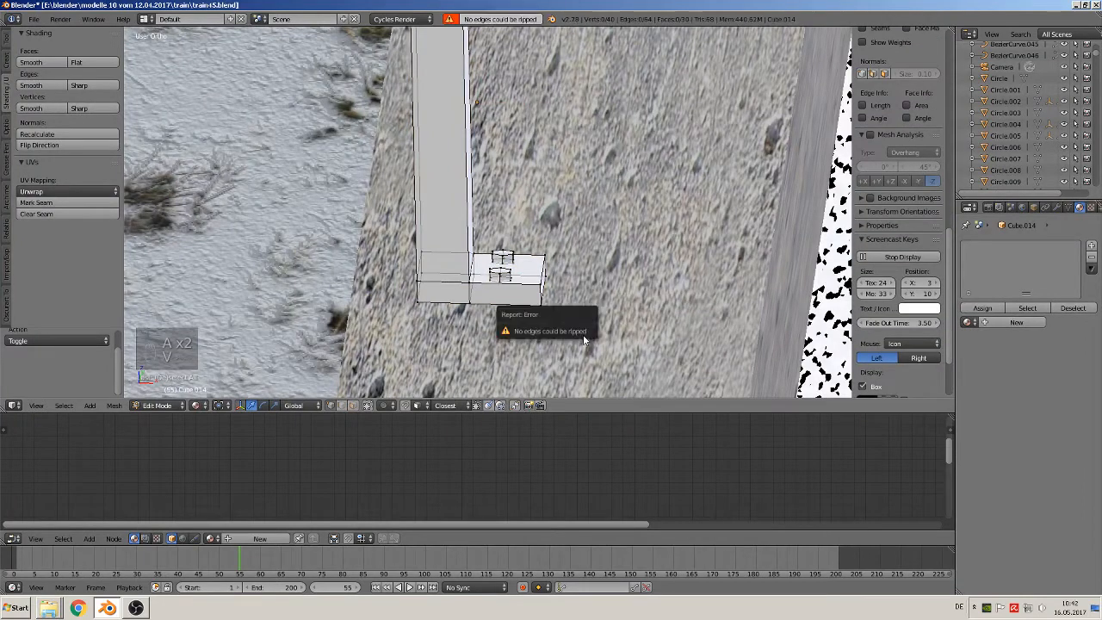
key("b")
left_click_drag(595, 334, 502, 243)
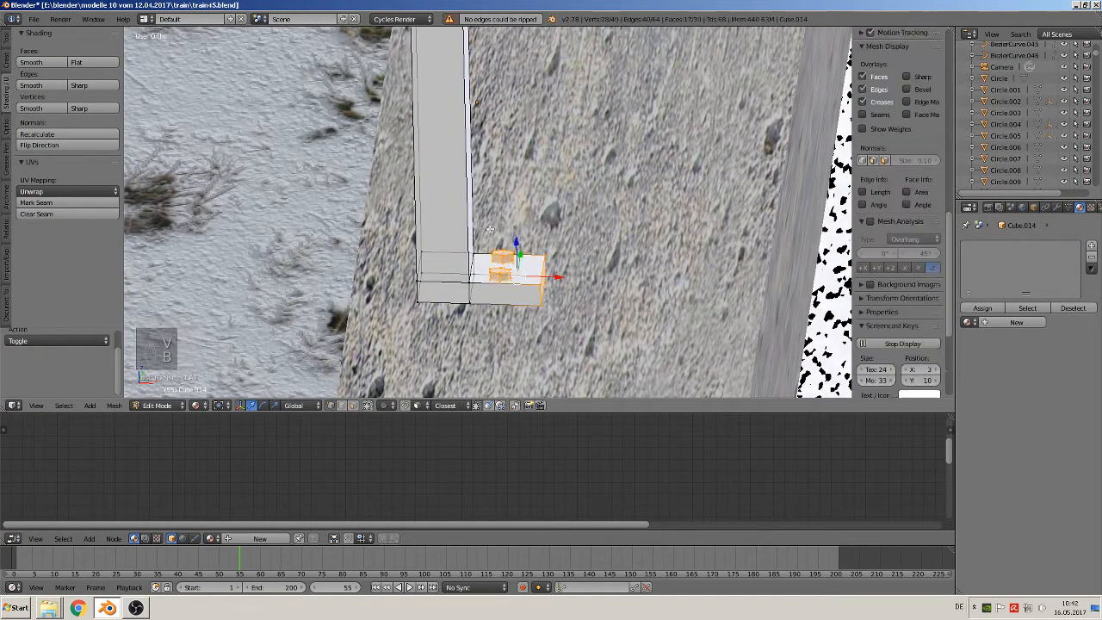
key("s")
key("x")
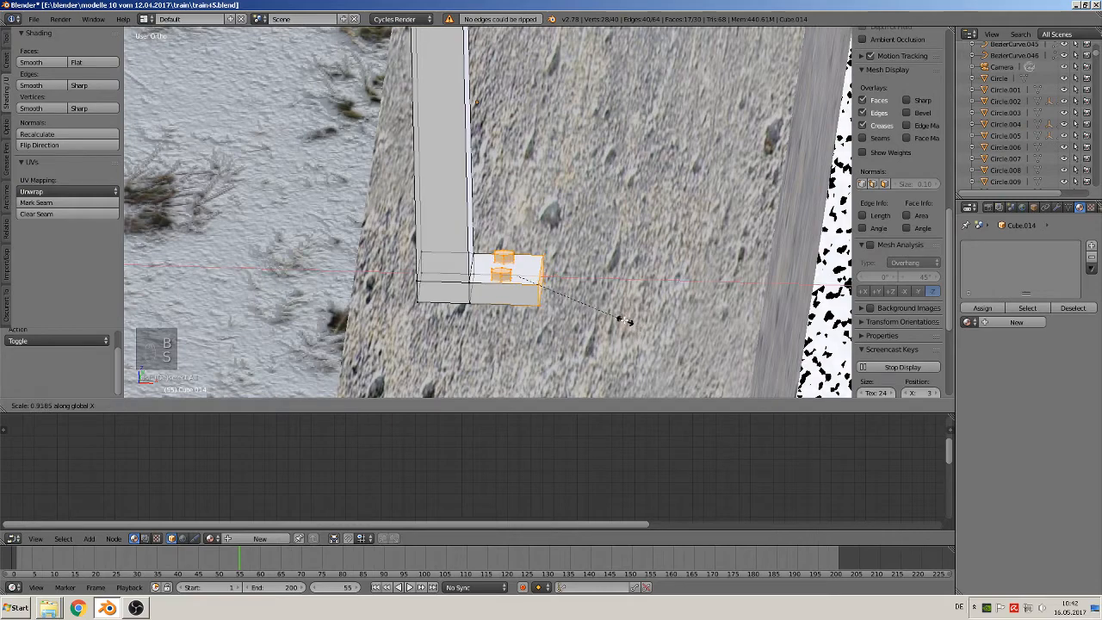
left_click(589, 308)
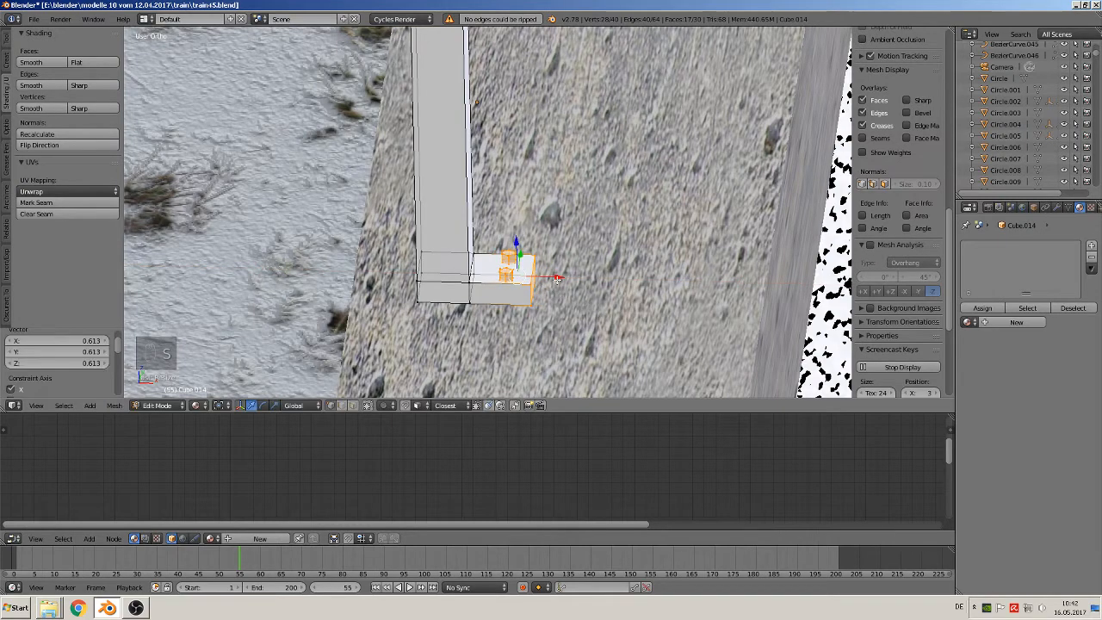
Move the plate's outer end and the bolt heads along X towards the post to shorten the base plate
key("g")
key("x")
left_click(537, 279)
key("Tab")
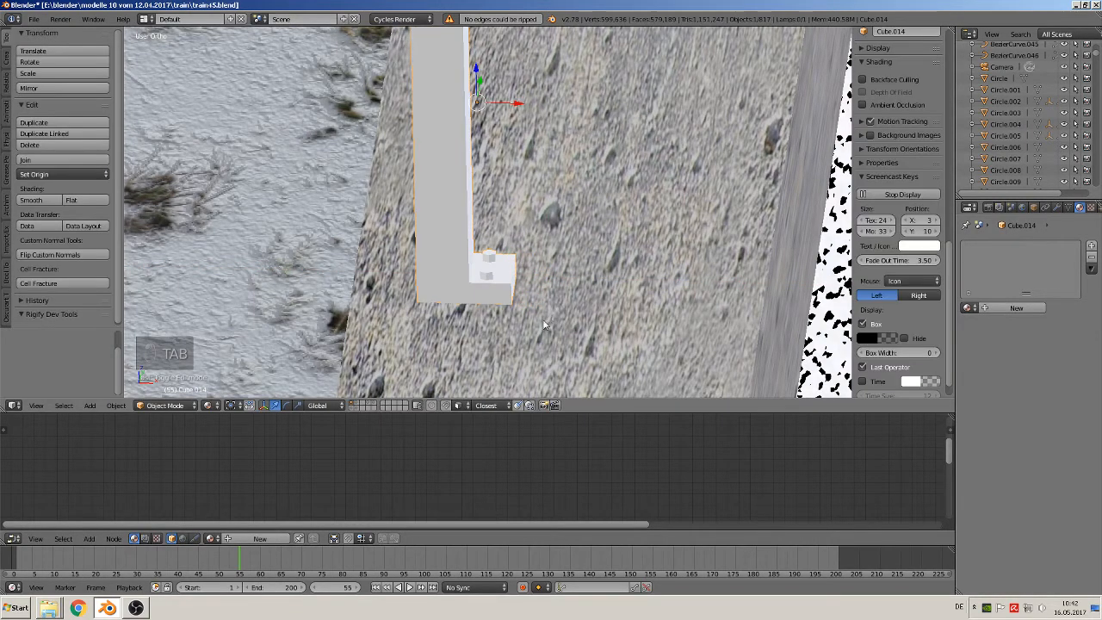
Select only the two bolt heads in the post's mesh and lower them about 0.003 along Z into the base plate
middle_click_drag(533, 280, 496, 317)
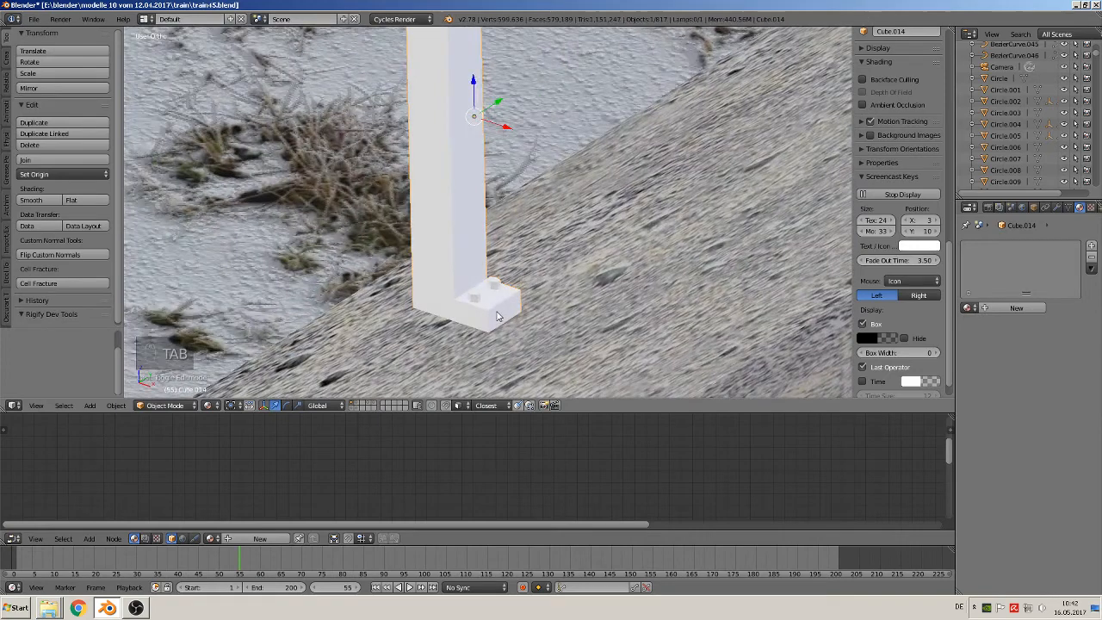
scroll(496, 315, "down", 3)
scroll(499, 315, "up", 6)
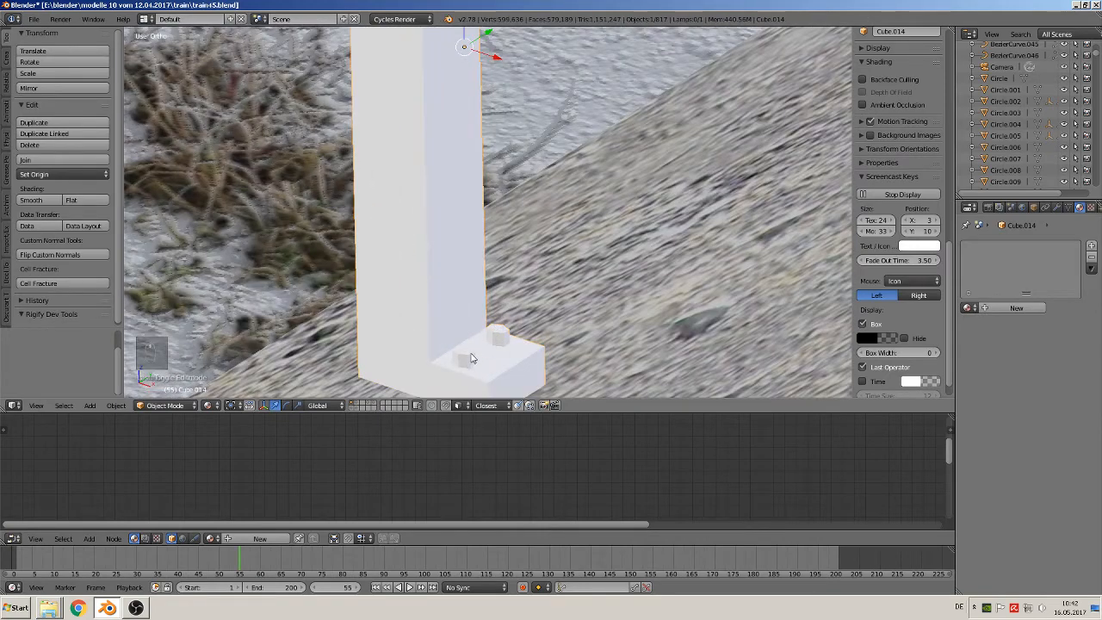
right_click(464, 361)
key("Tab")
key("Tab")
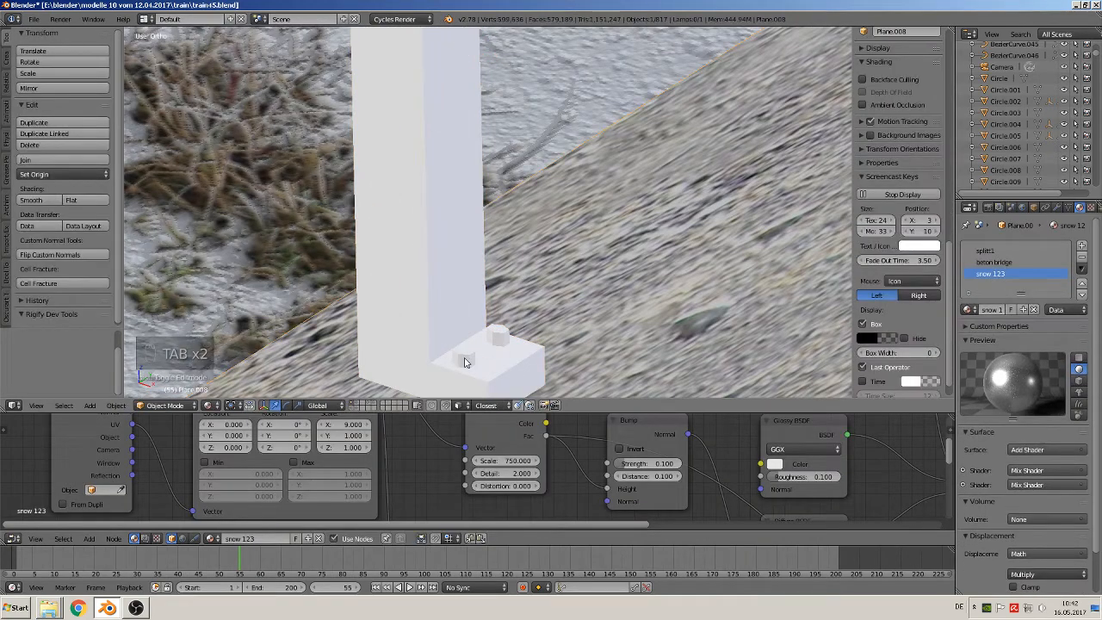
right_click(463, 361)
key("Tab")
key("a")
key("a")
key("a")
key("a")
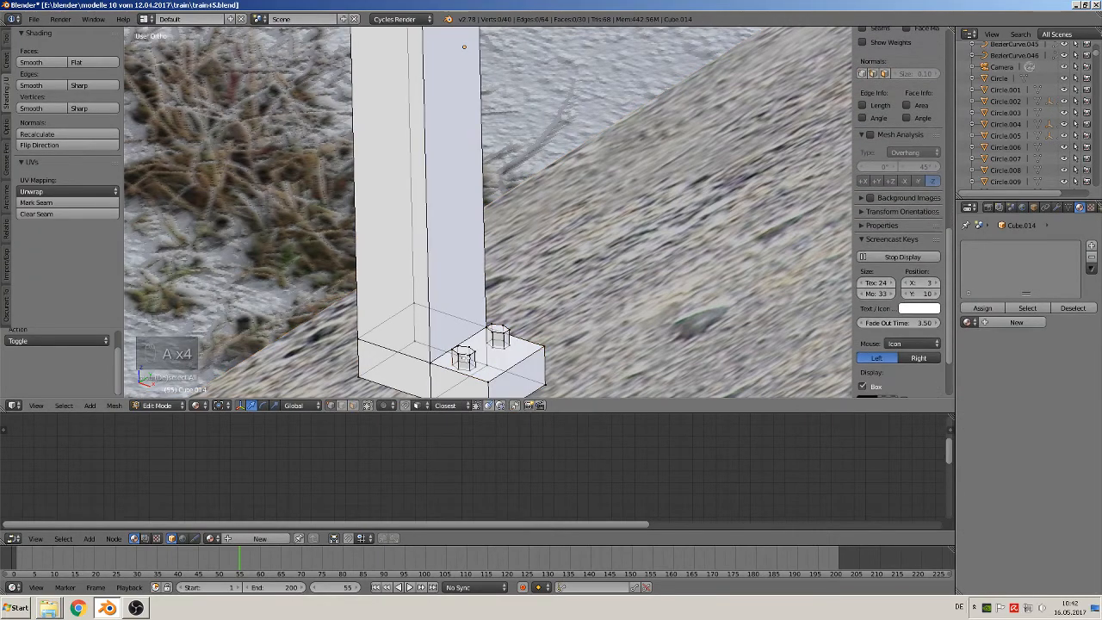
key("l")
key("l")
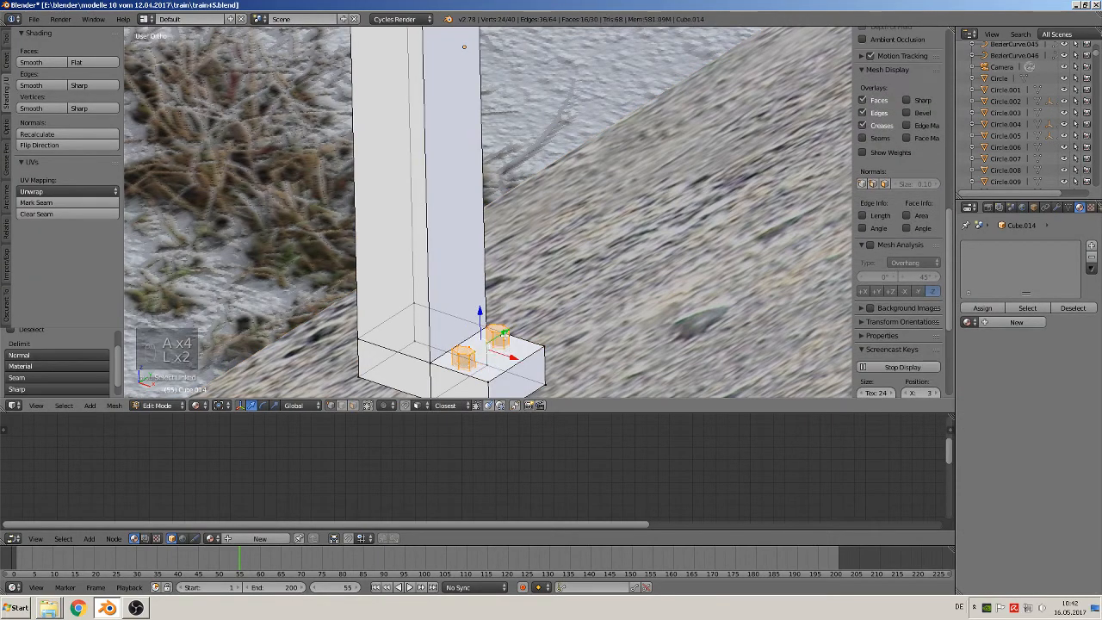
left_click_drag(481, 310, 482, 317)
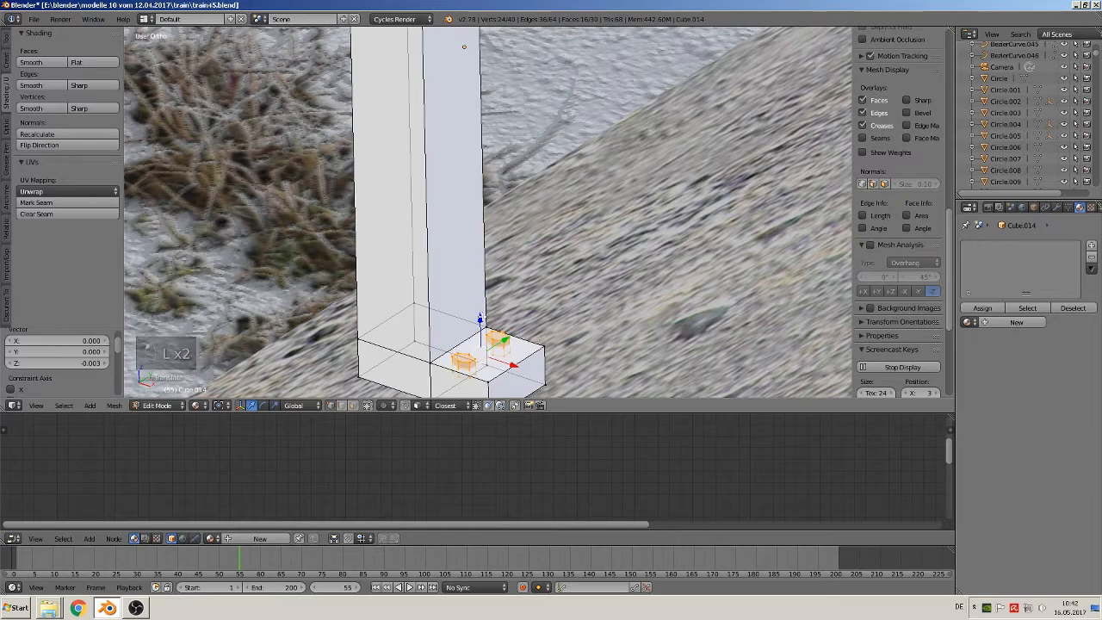
key("Tab")
Examine the bridge railing's posts, spacing and rails in the reference photo, and compare them with the modelled post on the parapet
scroll(516, 351, "down", 5)
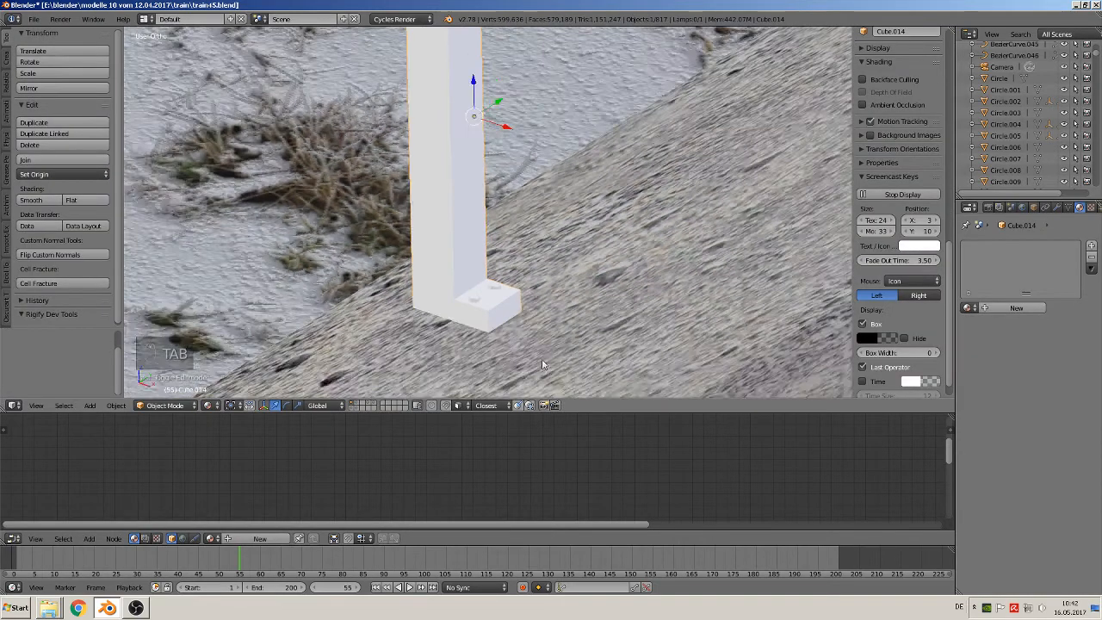
middle_click_drag(546, 355, 519, 235)
scroll(499, 267, "down", 3)
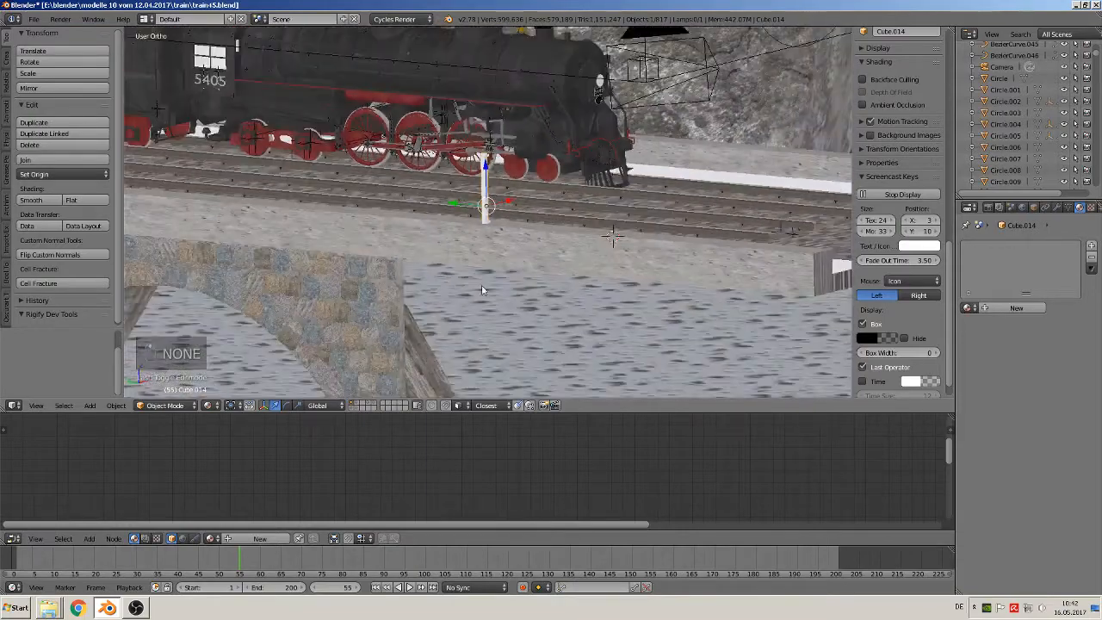
middle_click_drag(482, 290, 344, 266)
scroll(448, 293, "down", 3)
middle_click_drag(480, 254, 757, 362, "shift")
middle_click_drag(284, 142, 445, 234, "shift")
scroll(622, 317, "up", 6)
scroll(613, 324, "up", 2)
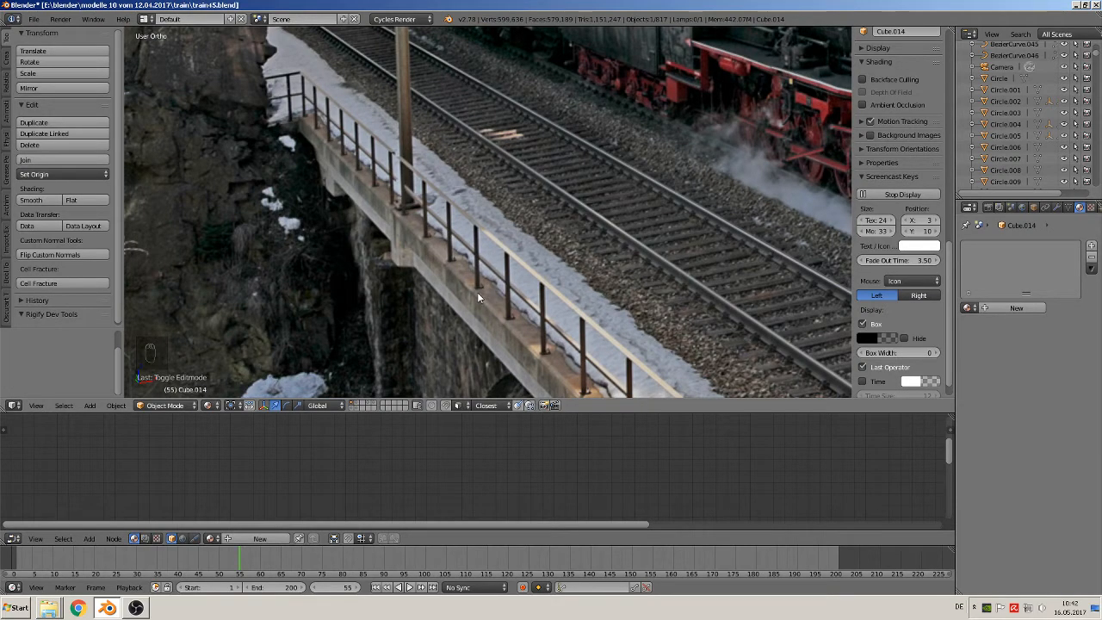
scroll(533, 322, "down", 3)
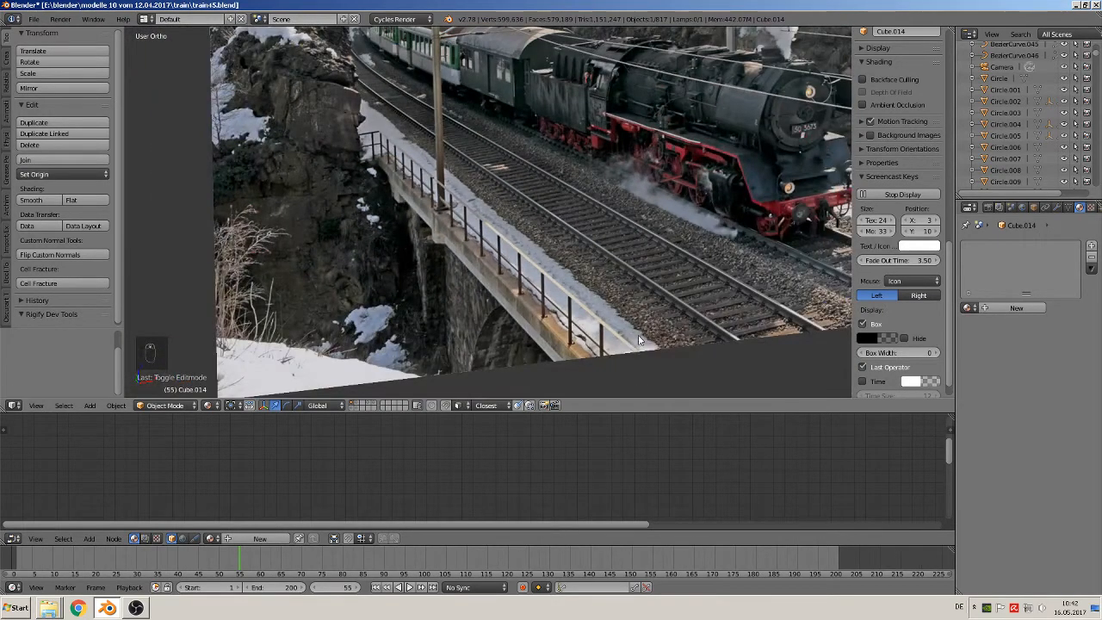
middle_click_drag(620, 344, 477, 276, "shift")
scroll(463, 286, "up", 7)
scroll(456, 301, "down", 2)
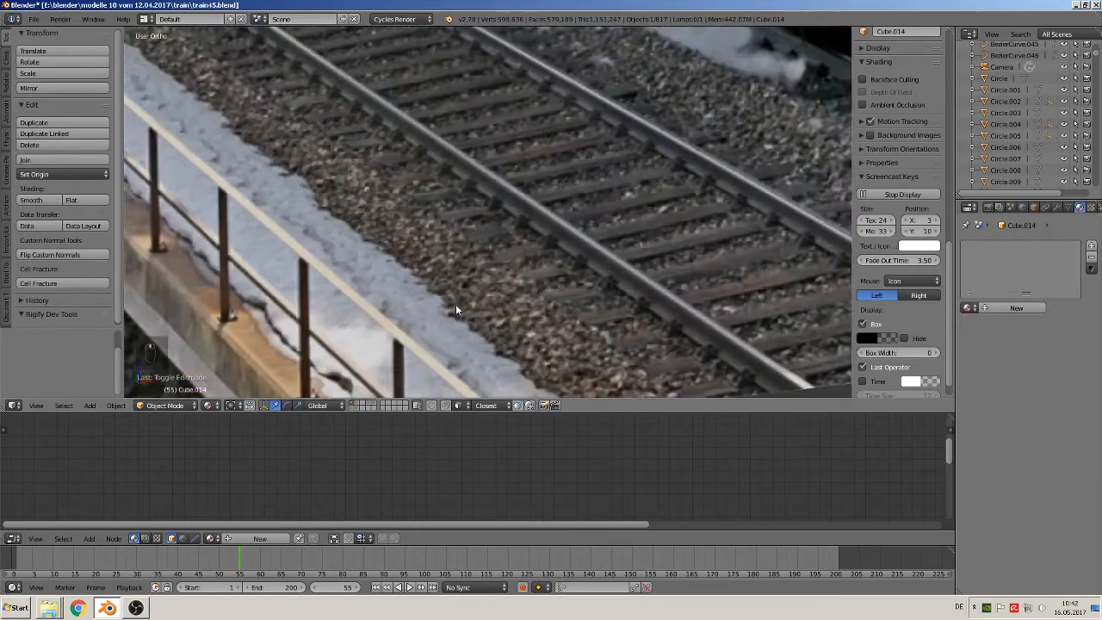
scroll(507, 317, "down", 11)
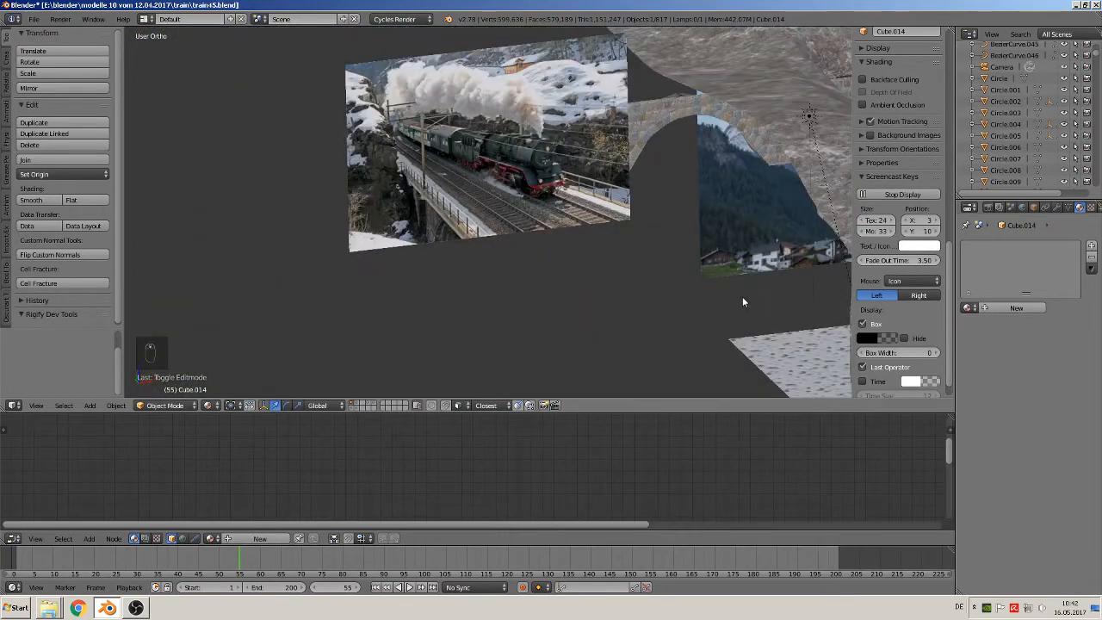
middle_click_drag(739, 296, 275, 156, "shift")
scroll(634, 285, "up", 6)
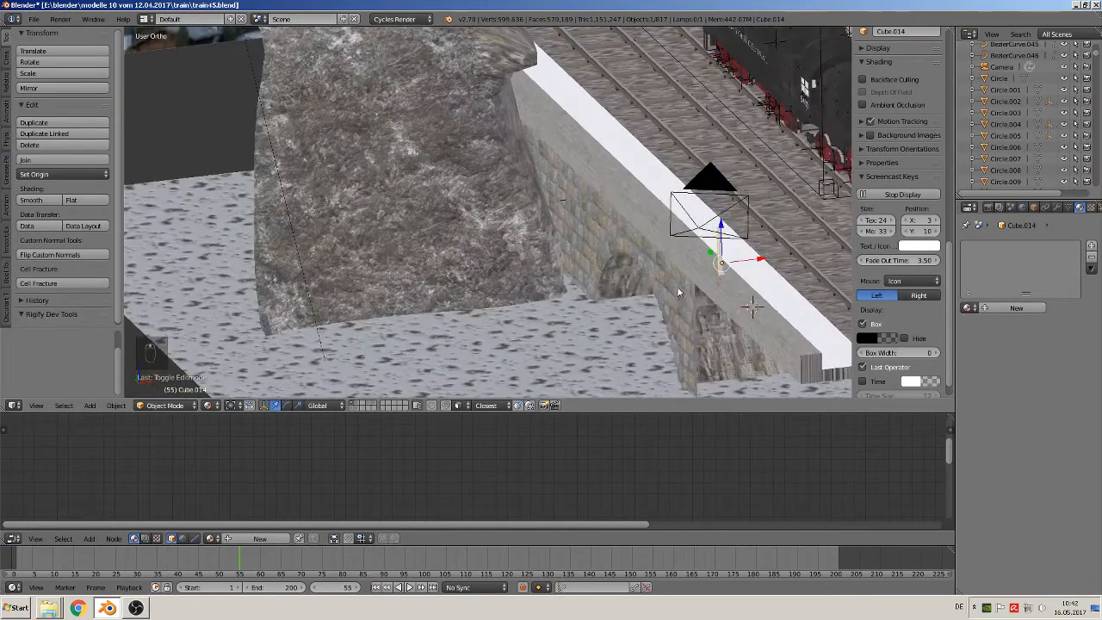
scroll(461, 265, "up", 6)
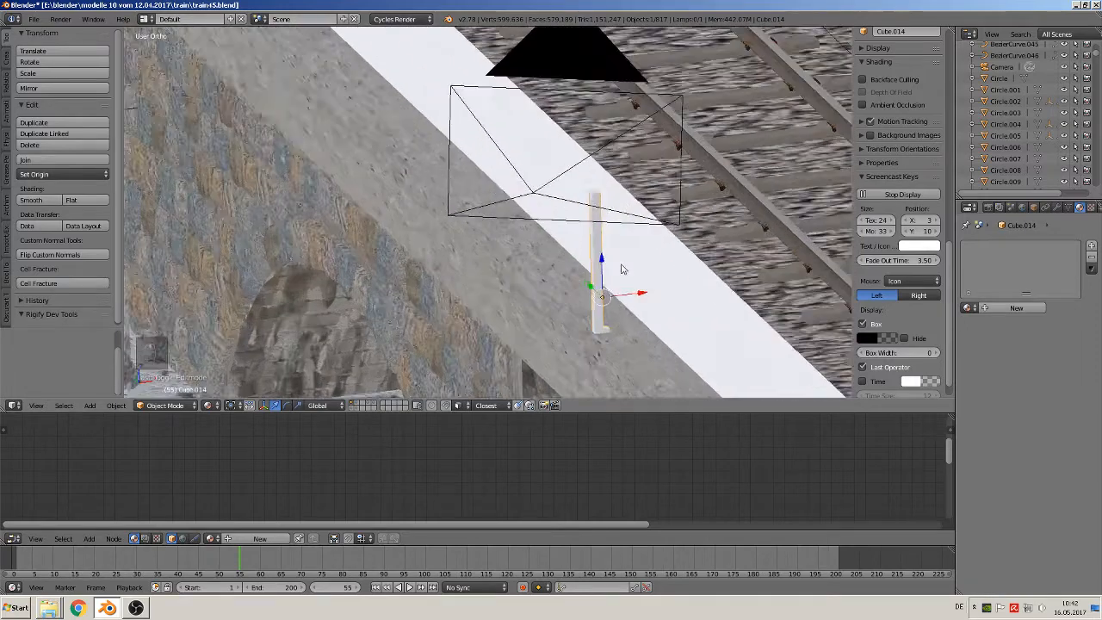
scroll(619, 268, "up", 2)
middle_click_drag(740, 298, 437, 155, "shift")
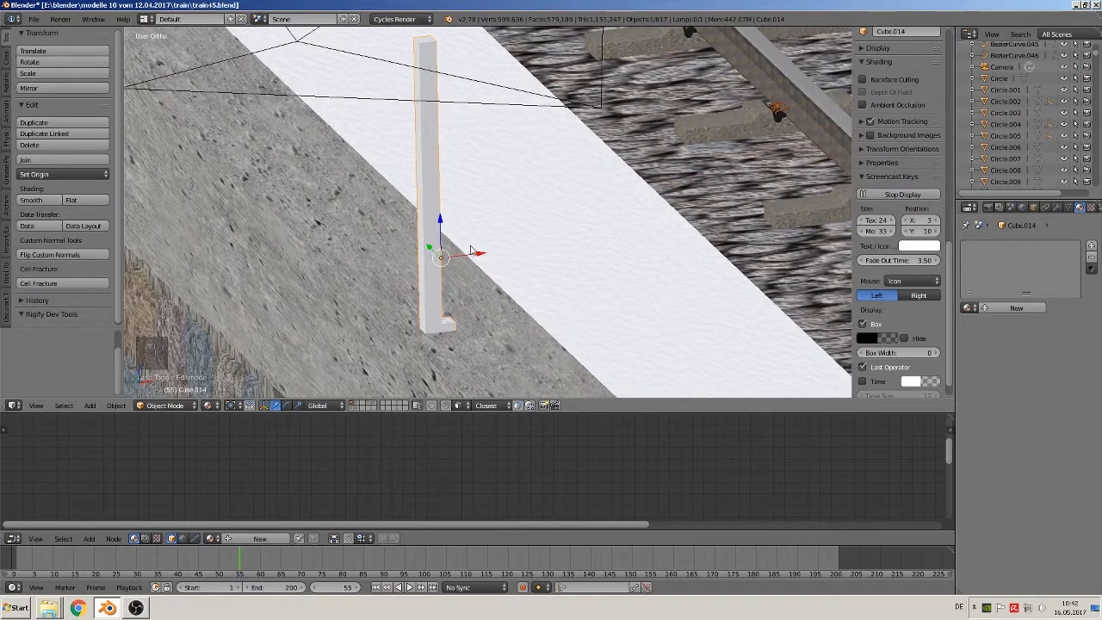
Raise the post clear of the parapet and mark the bottom outline edges of its base plate as UV seams
left_click_drag(441, 221, 415, 98)
key("Tab")
middle_click_drag(448, 237, 384, 228)
scroll(466, 225, "up", 4)
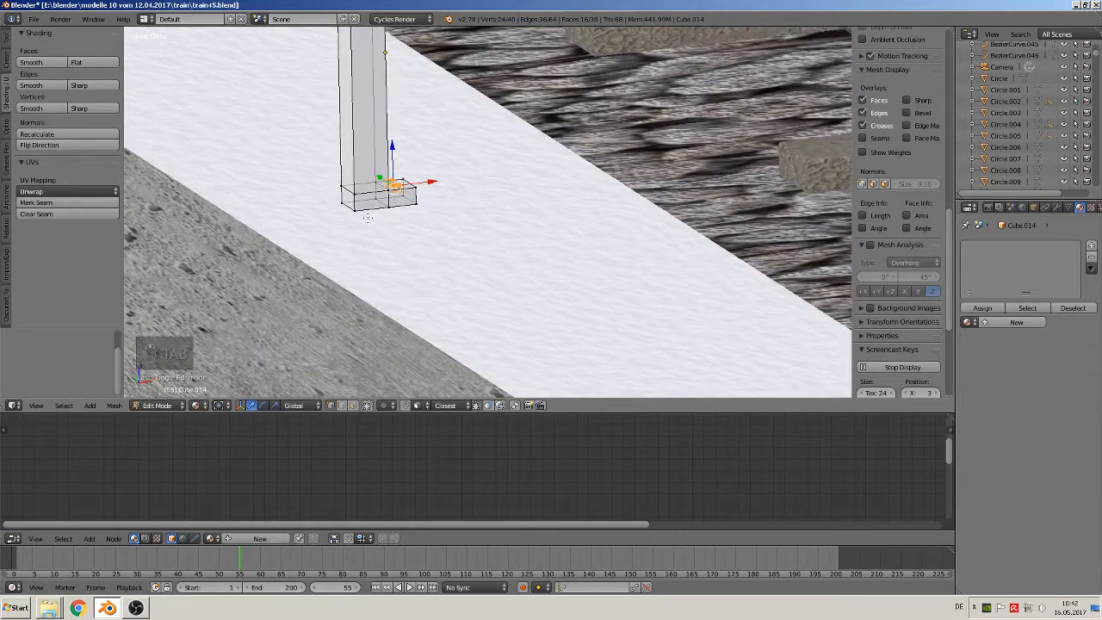
right_click(370, 204)
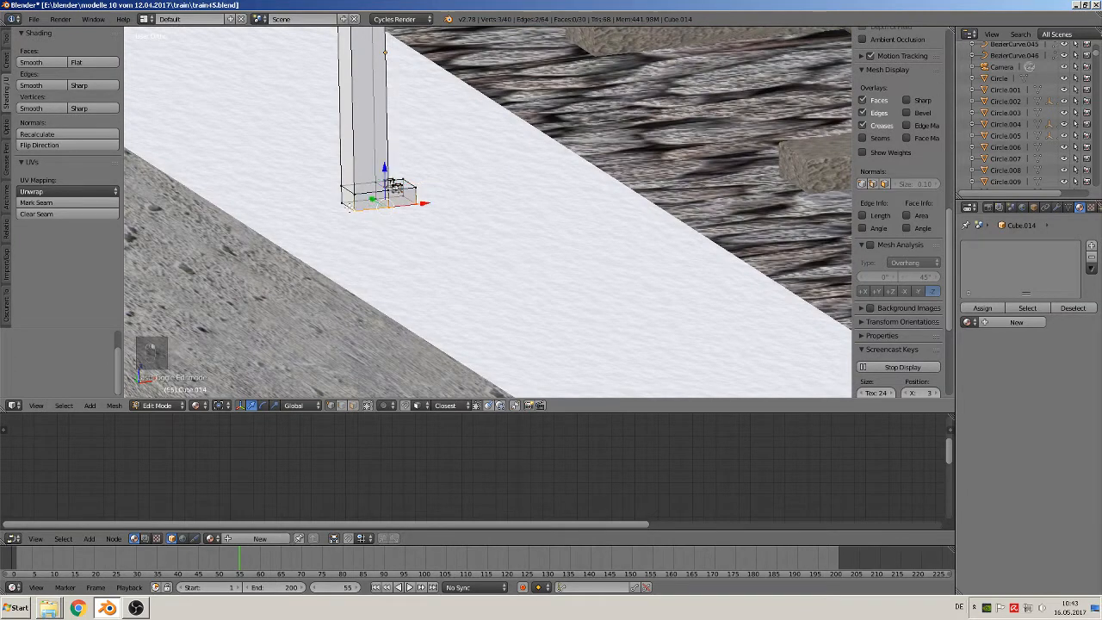
right_click(345, 203, "shift")
middle_click_drag(430, 202, 445, 246)
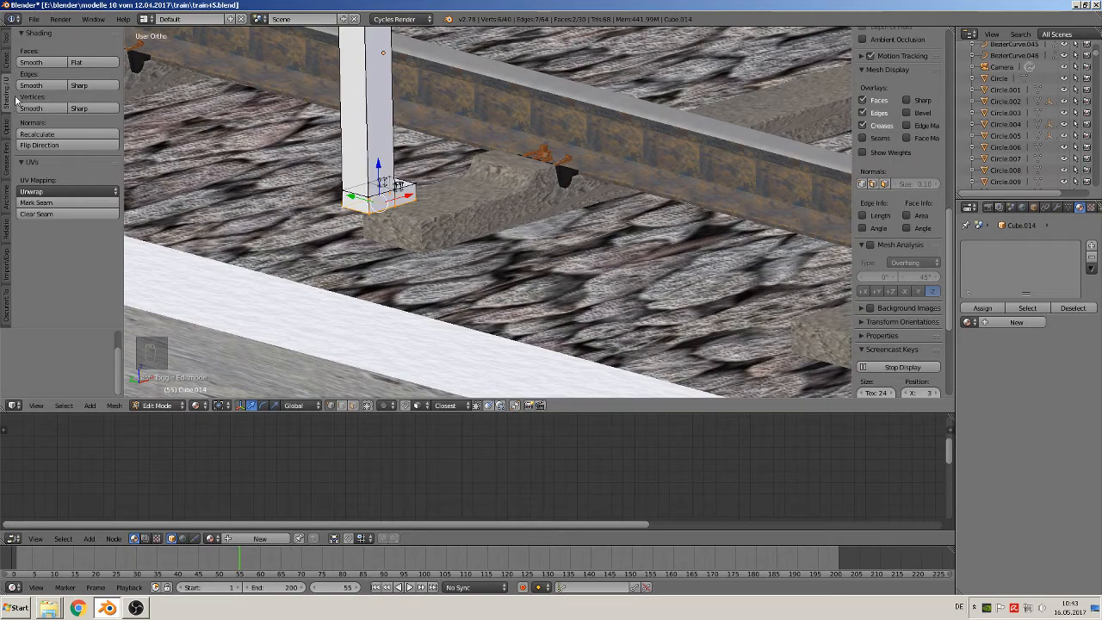
left_click(53, 203)
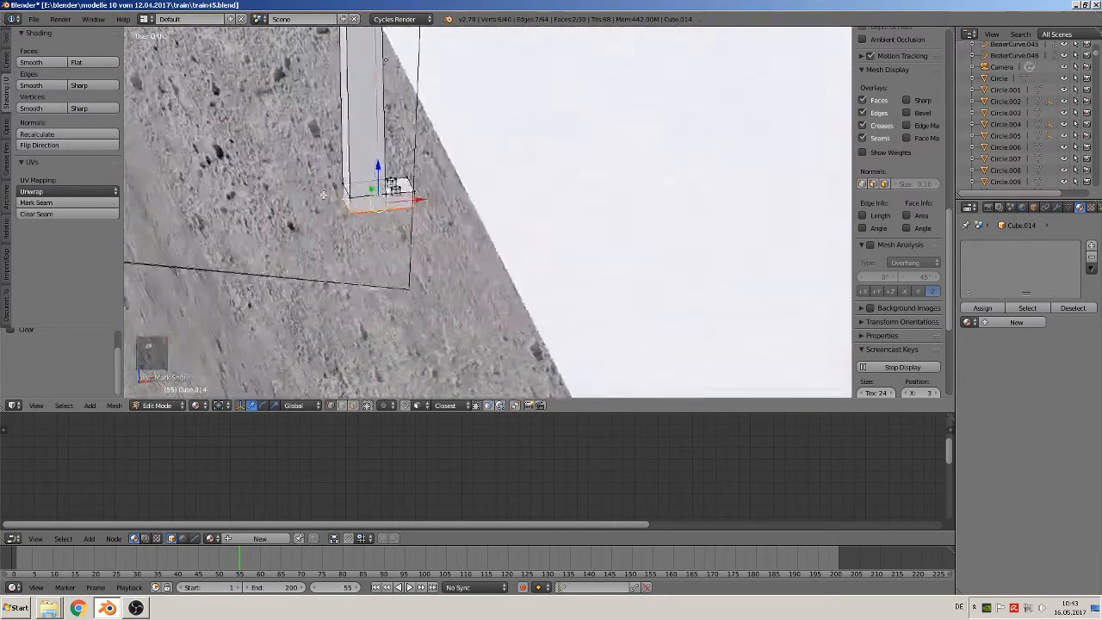
Mark the post's vertical corner edge on the base plate side as a seam, continuing over the plate and down its outer corner
middle_click_drag(324, 195, 381, 139)
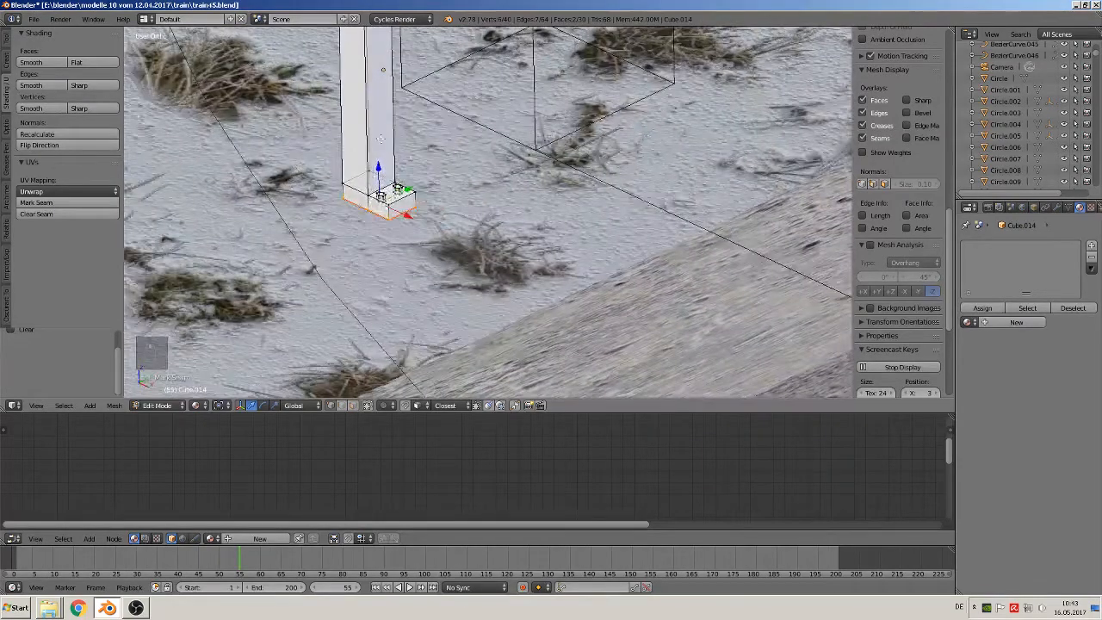
right_click(392, 129)
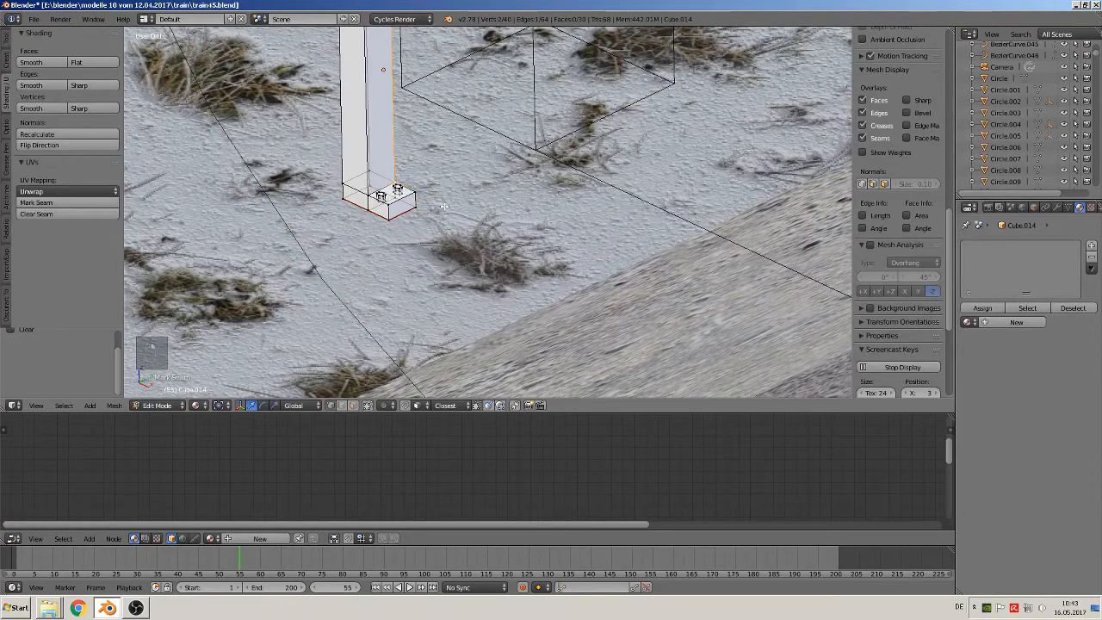
left_click(68, 203)
right_click(415, 194, "shift")
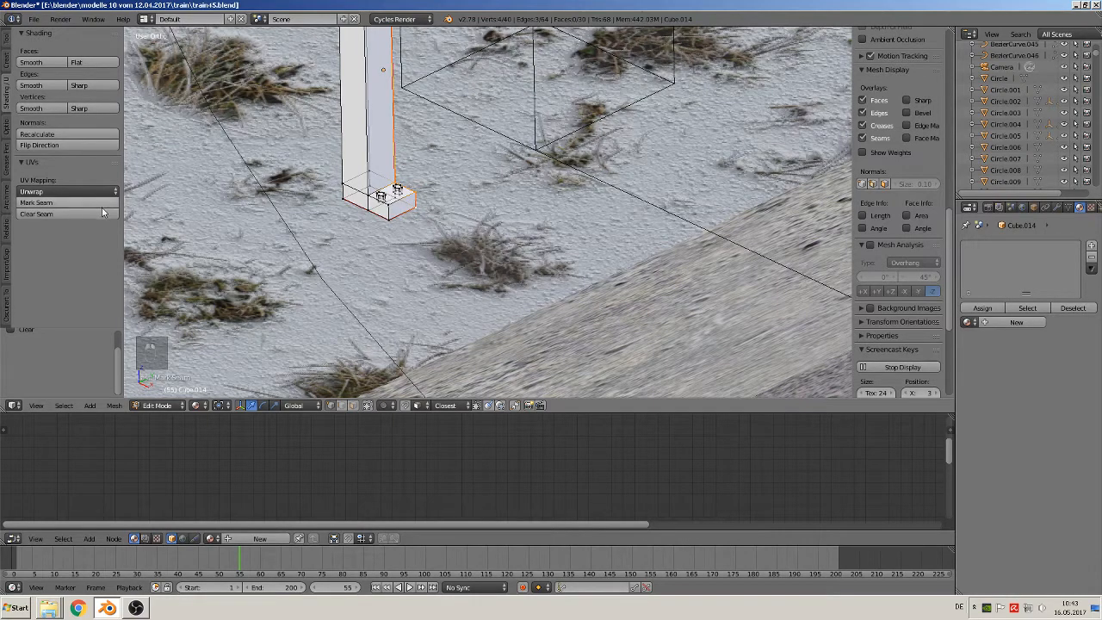
key("a")
Mark the four edges around the post's top face as UV seams
middle_click_drag(233, 230, 520, 276)
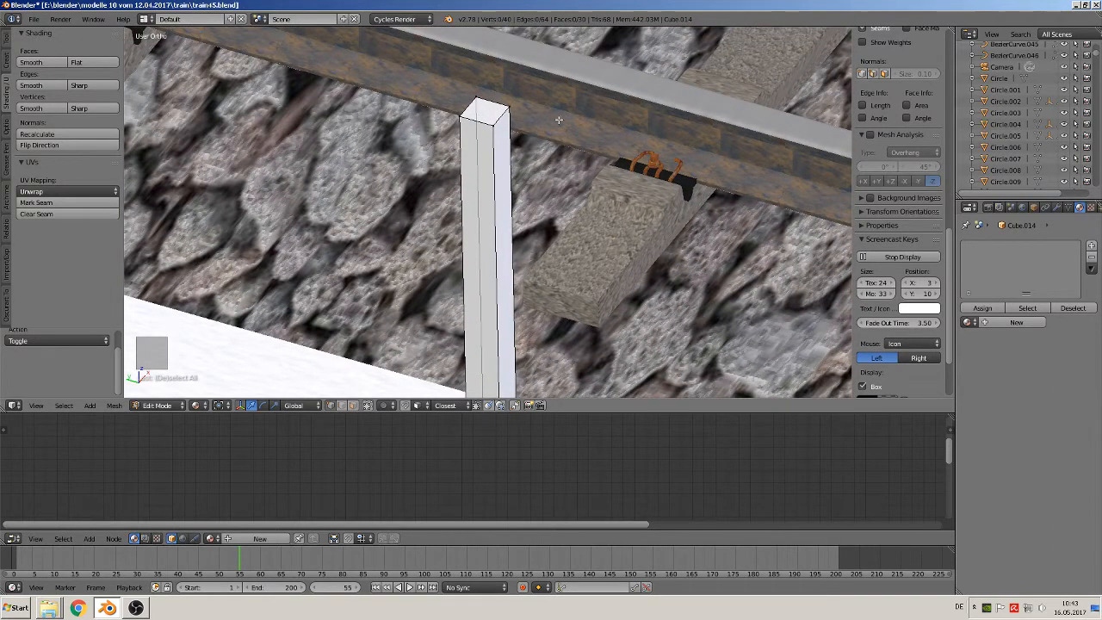
middle_click_drag(510, 145, 582, 143)
right_click(485, 108, "shift")
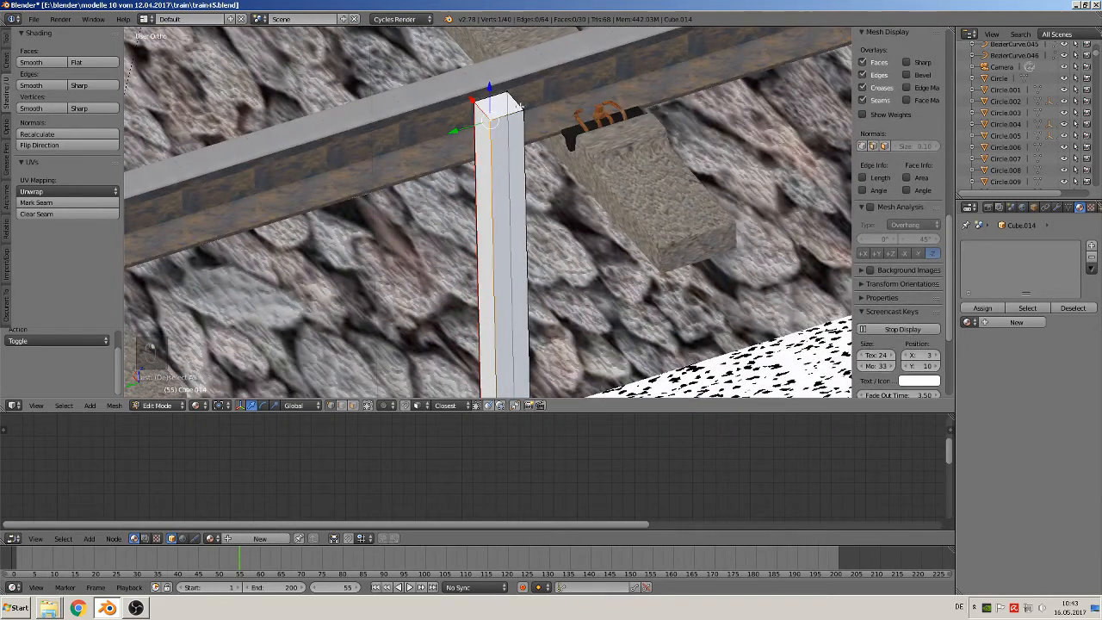
right_click(478, 93, "shift")
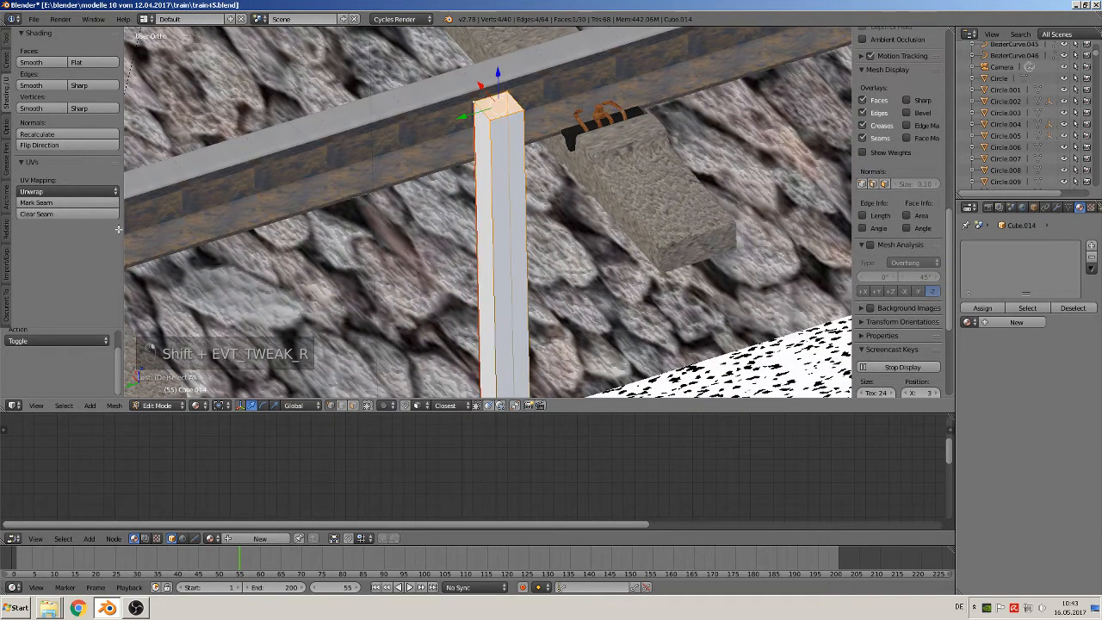
left_click(83, 203)
Lower the whole post about 0.27 along Z so its base plate sits back on the concrete parapet
middle_click_drag(564, 250, 627, 167)
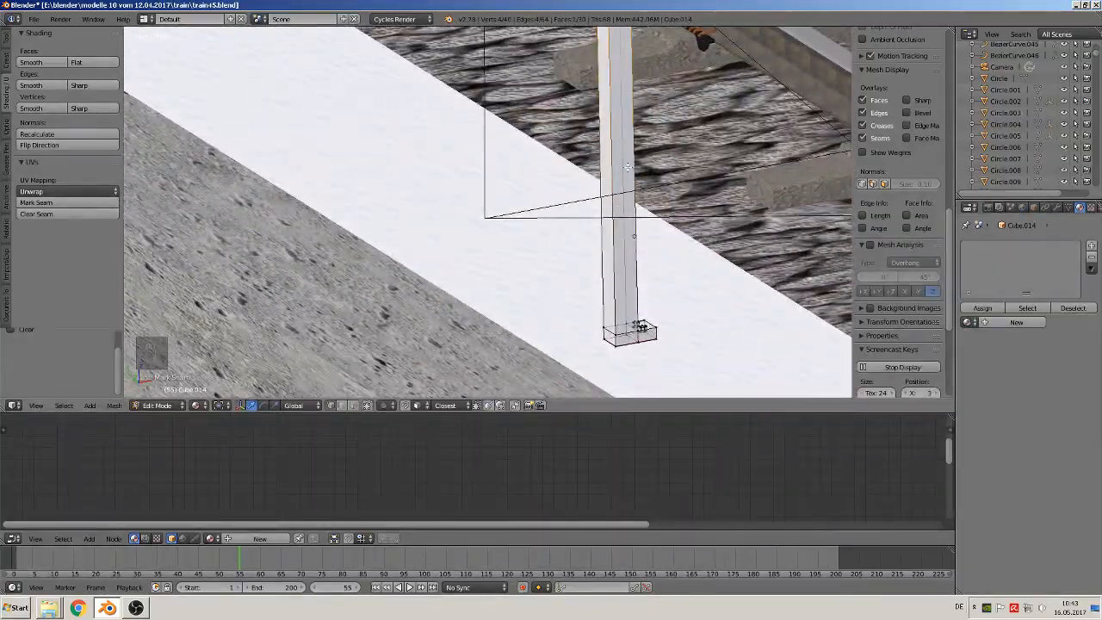
scroll(618, 172, "up", 2)
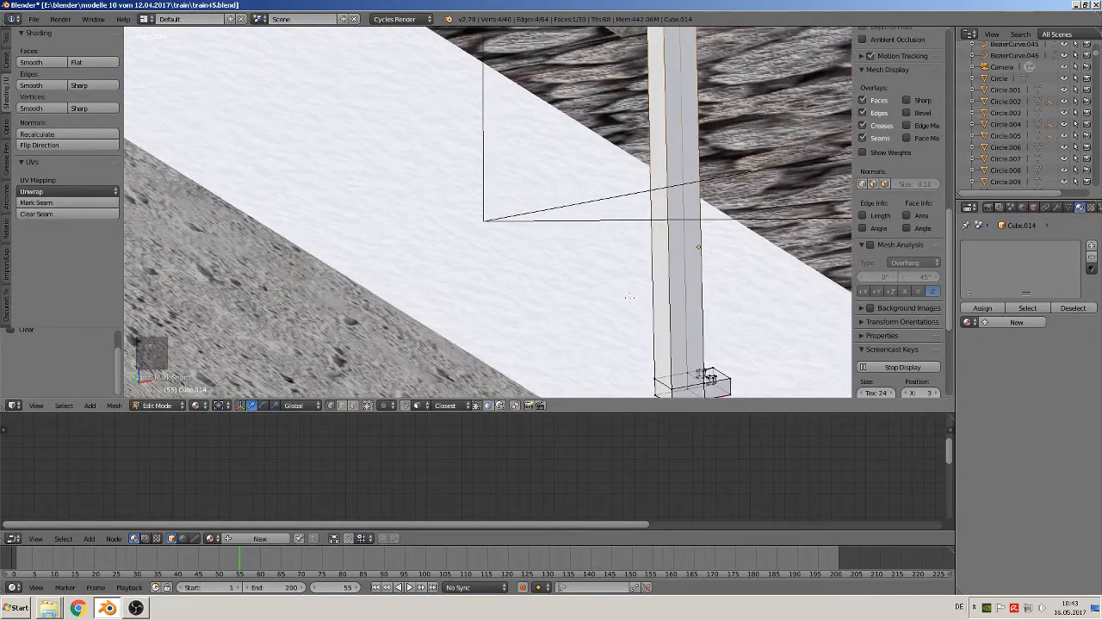
key("KP_1")
scroll(585, 288, "down", 4)
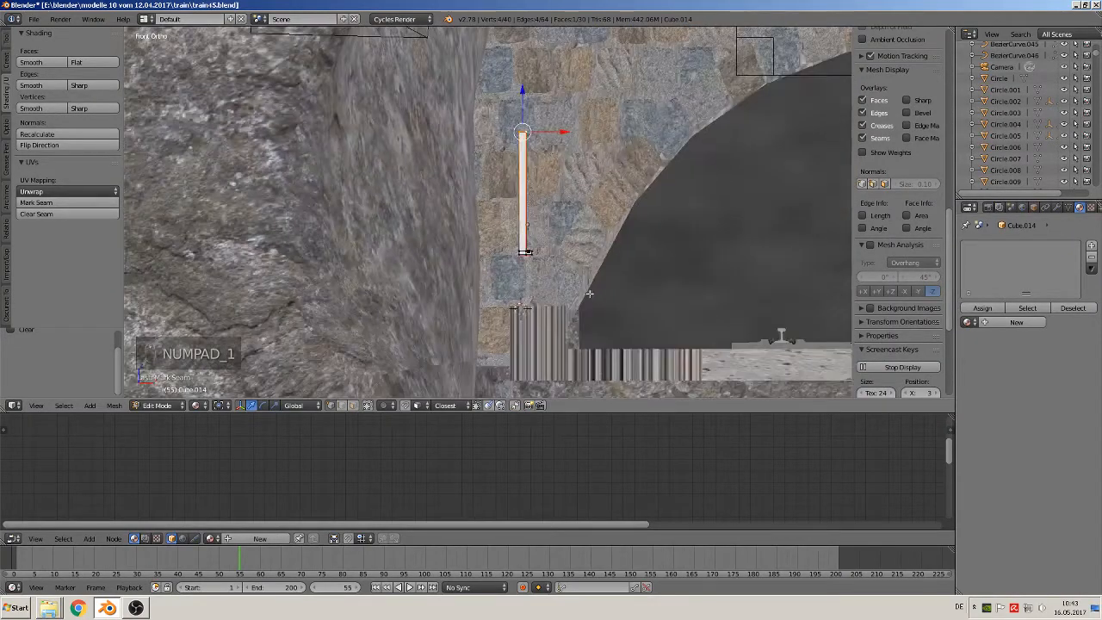
key("Tab")
left_click_drag(519, 182, 523, 225)
middle_click_drag(525, 232, 561, 258)
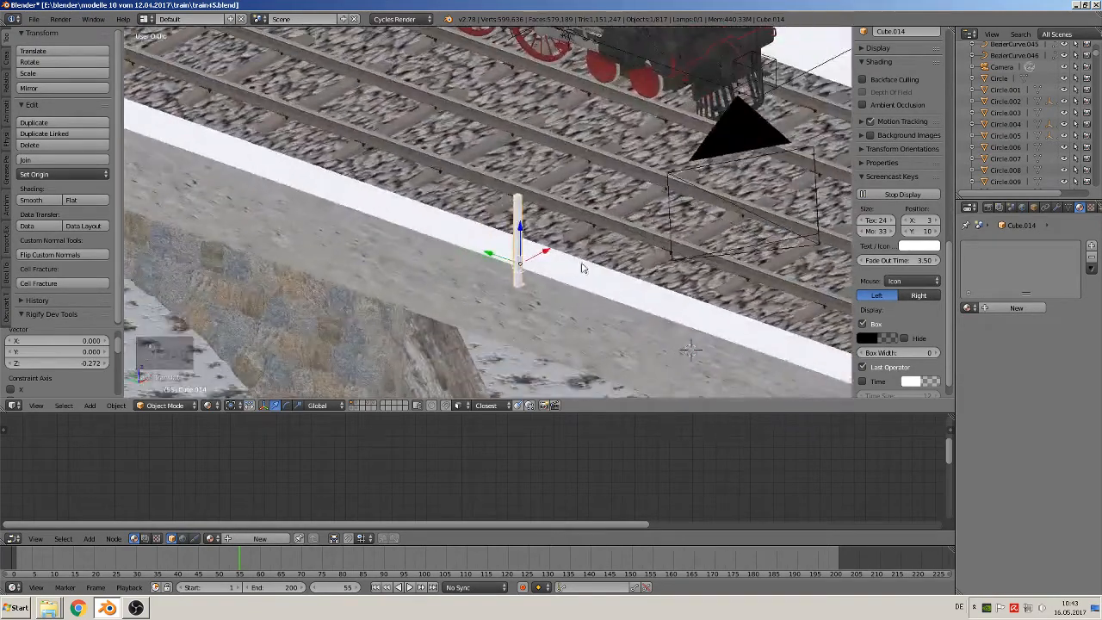
scroll(547, 254, "up", 3)
left_click_drag(542, 268, 540, 265)
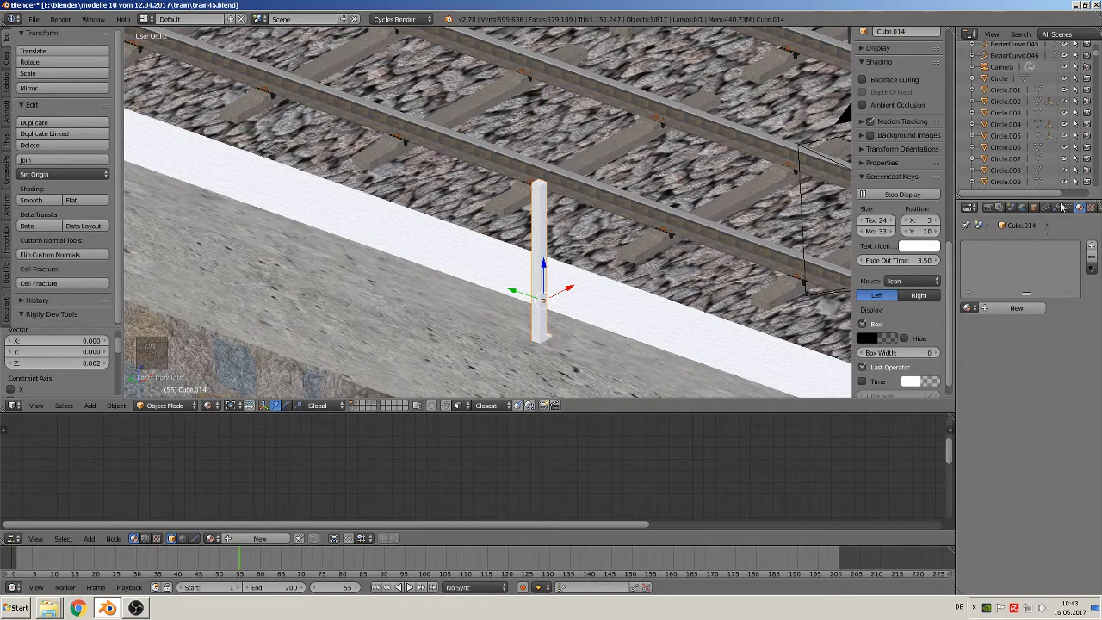
Add an Array modifier to the railing post
left_click(1057, 208)
left_click(1024, 247)
left_click(886, 275)
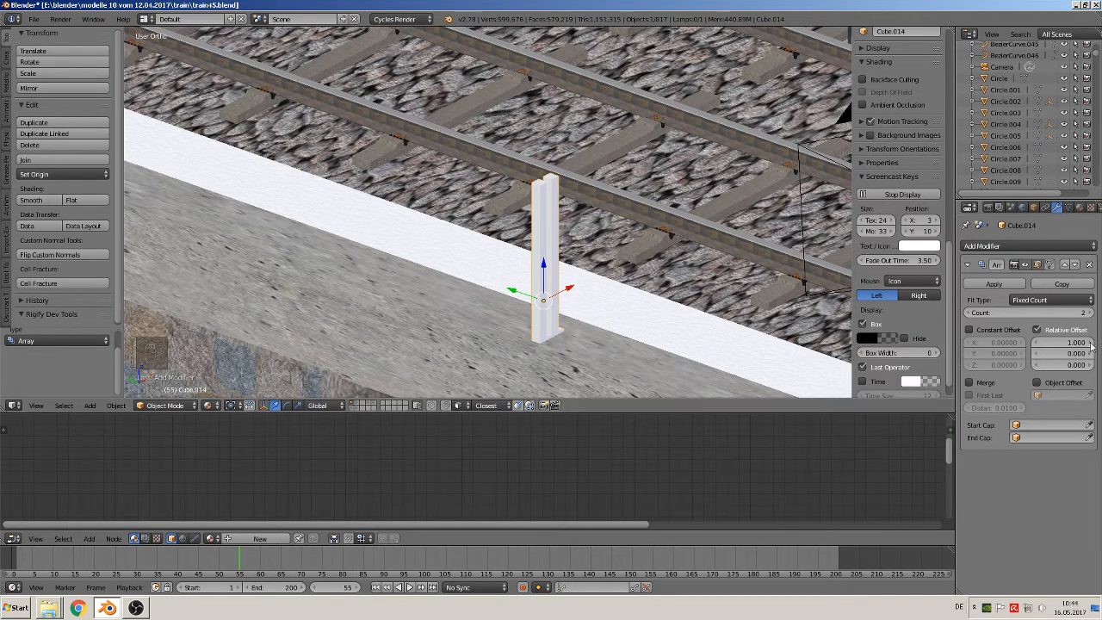
left_click(1056, 342)
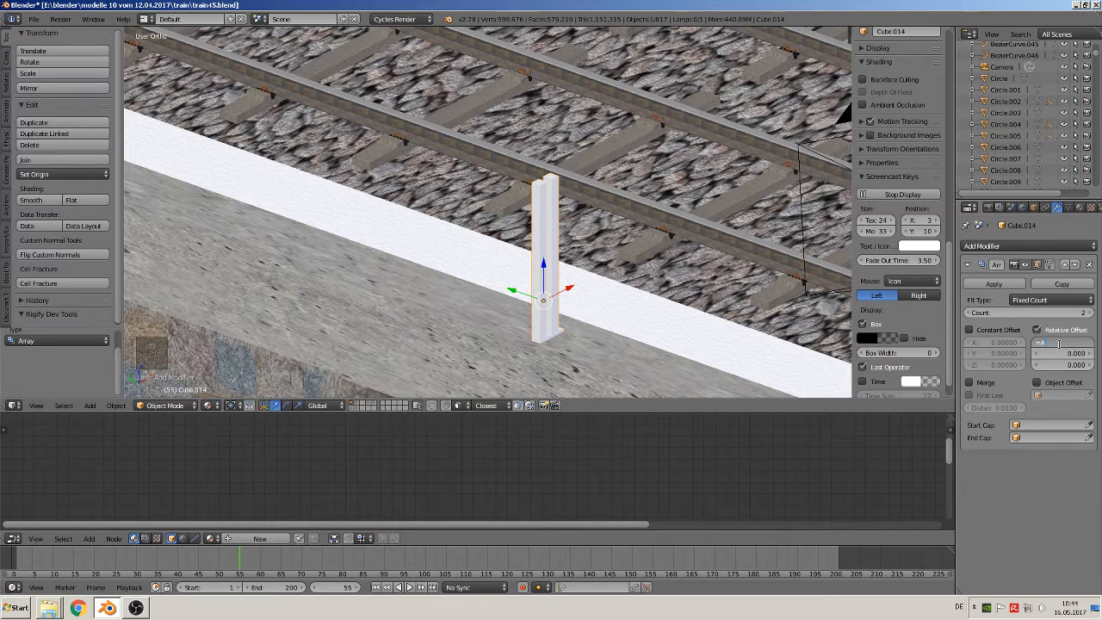
key("BackSpace")
key("Escape")
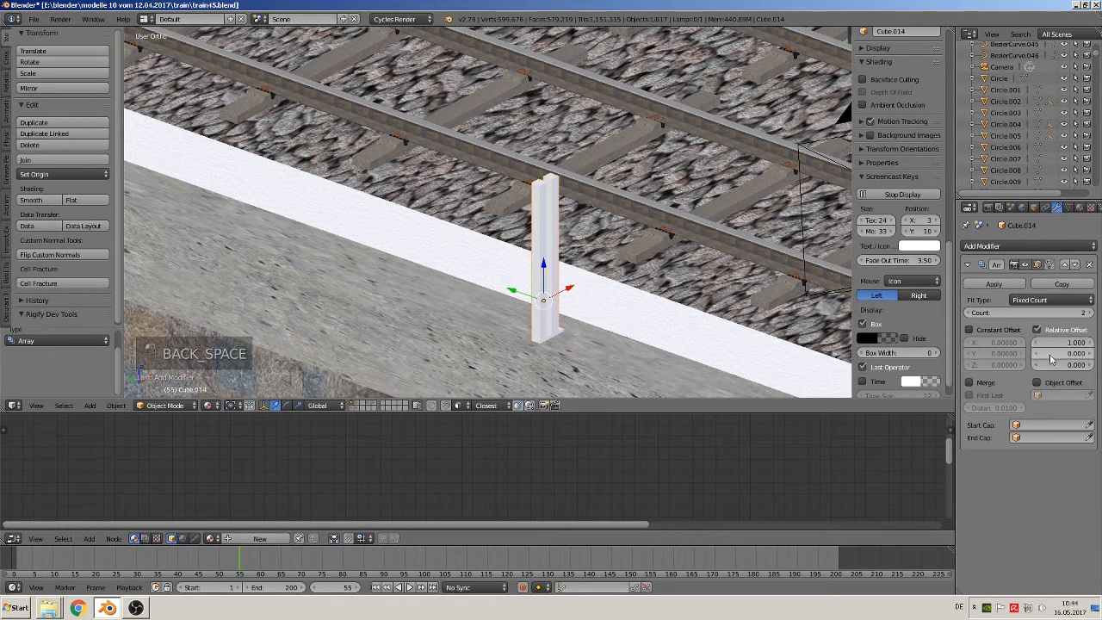
Set the array's relative offset to 0 on X and 22.2 on Y to space the posts along the parapet
left_click(1048, 354)
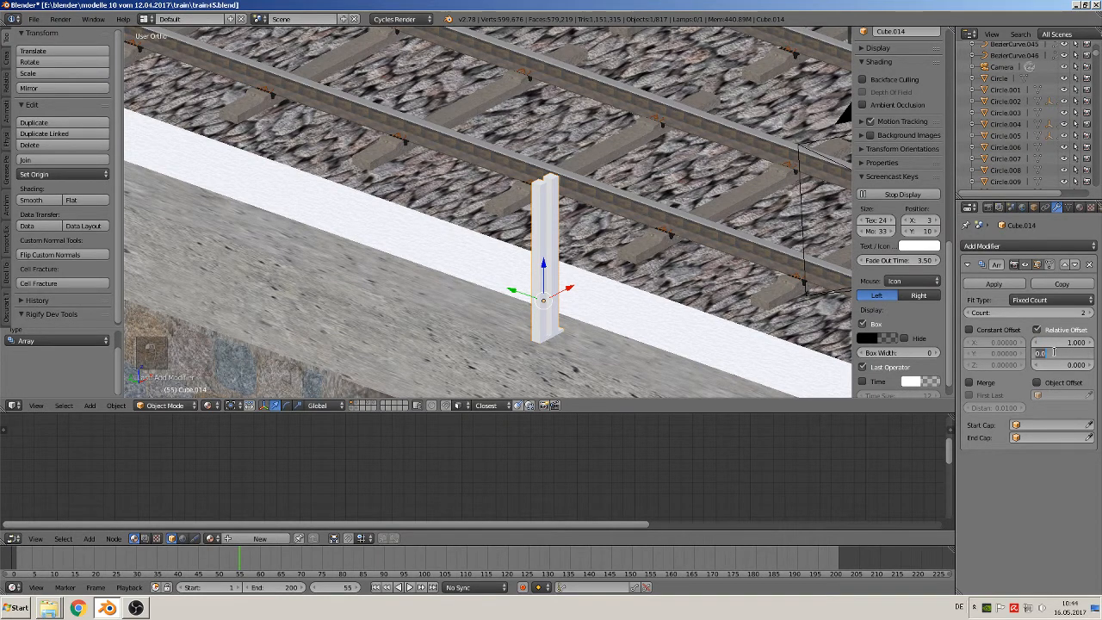
type("2")
key("Return")
left_click(1065, 343)
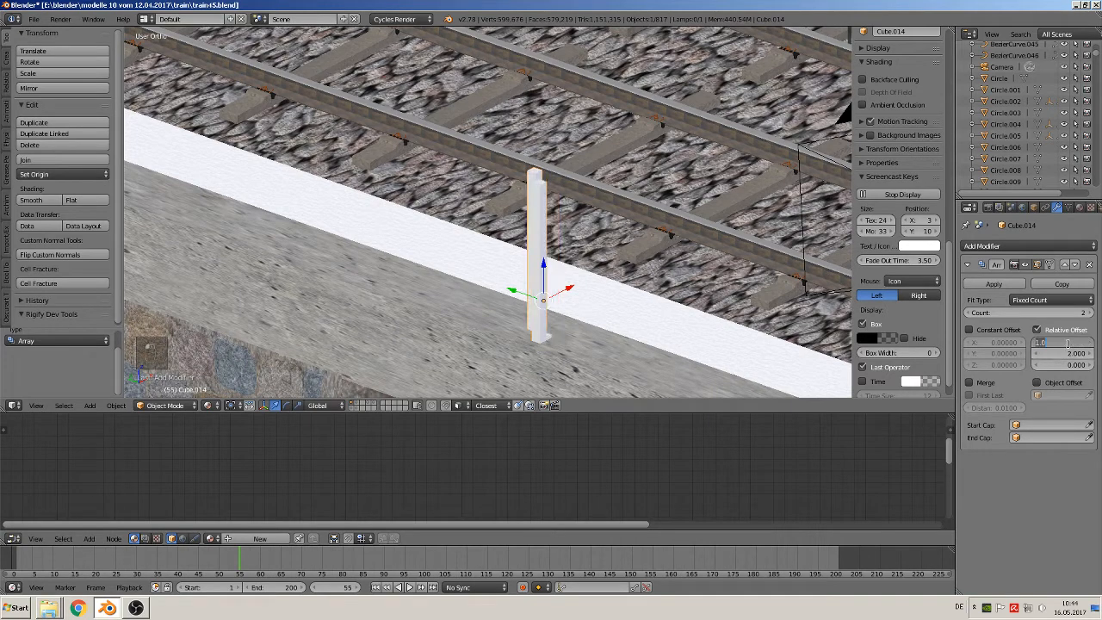
type("0")
key("Return")
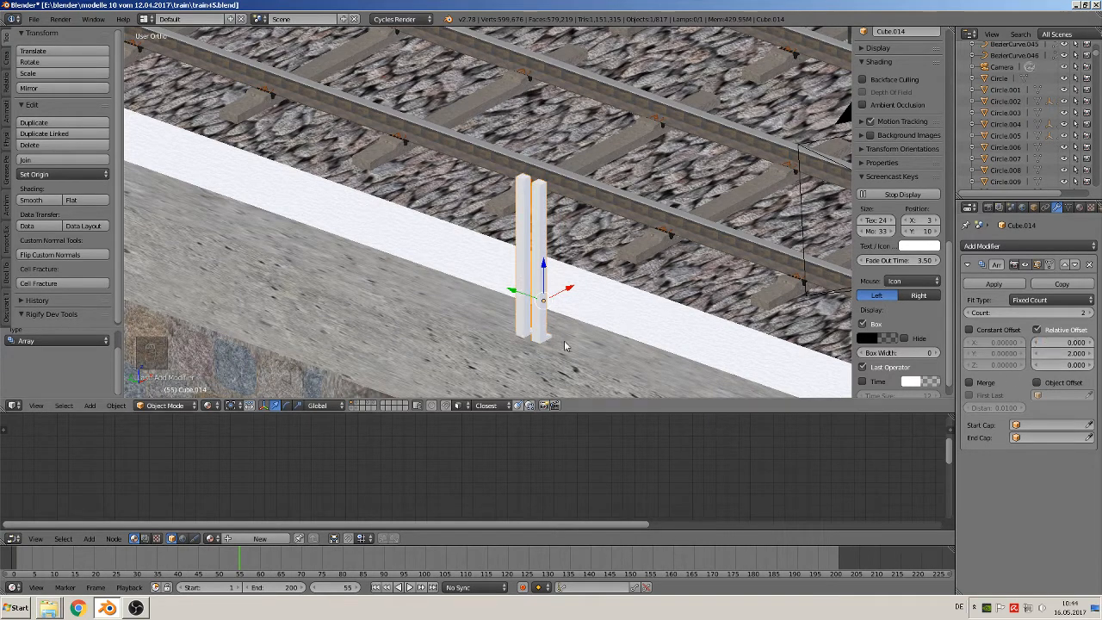
mouse_move(1067, 354)
left_mouse_down()
mouse_move(1100, 354)
mouse_move(1089, 353)
left_mouse_up()
Set the post array's count to 10
scroll(508, 250, "down", 6)
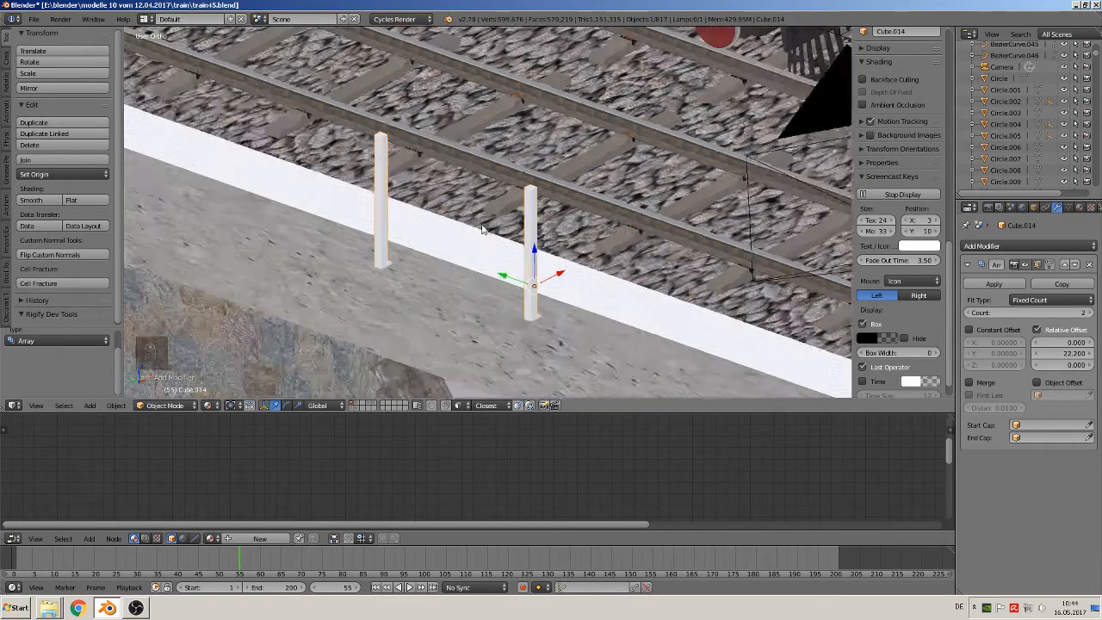
scroll(507, 249, "down", 2)
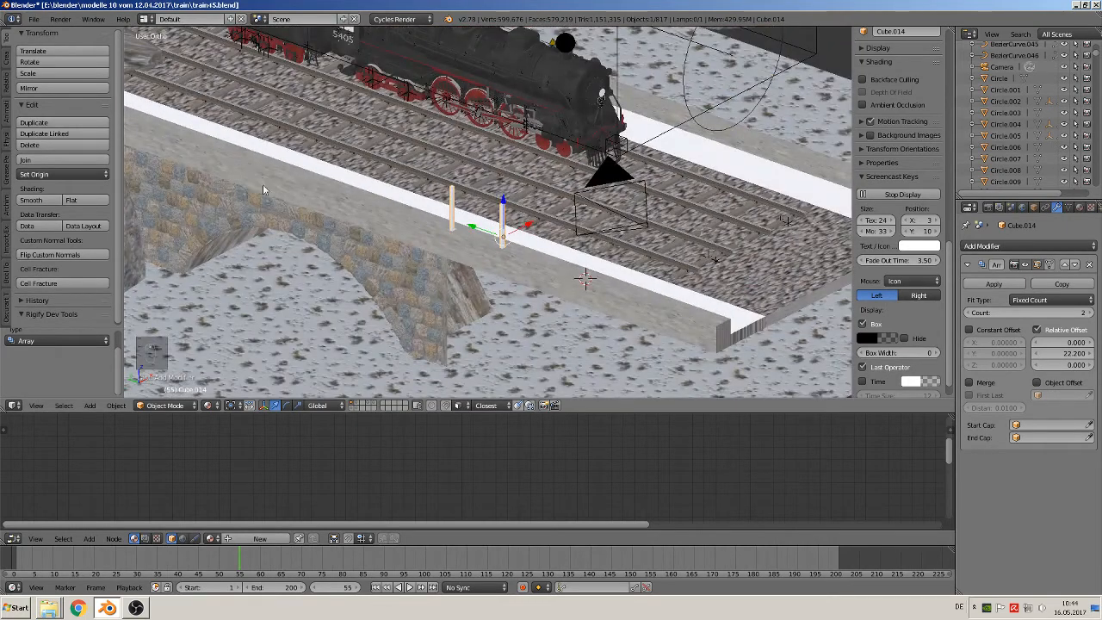
scroll(263, 184, "down", 2)
left_click(1044, 312)
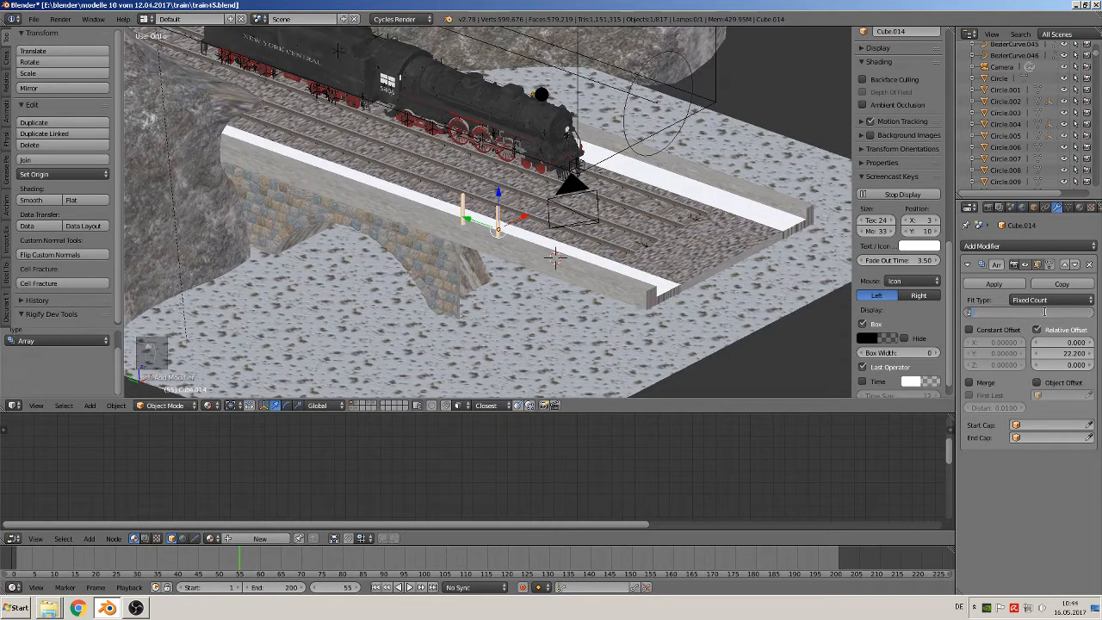
type("10")
key("Return")
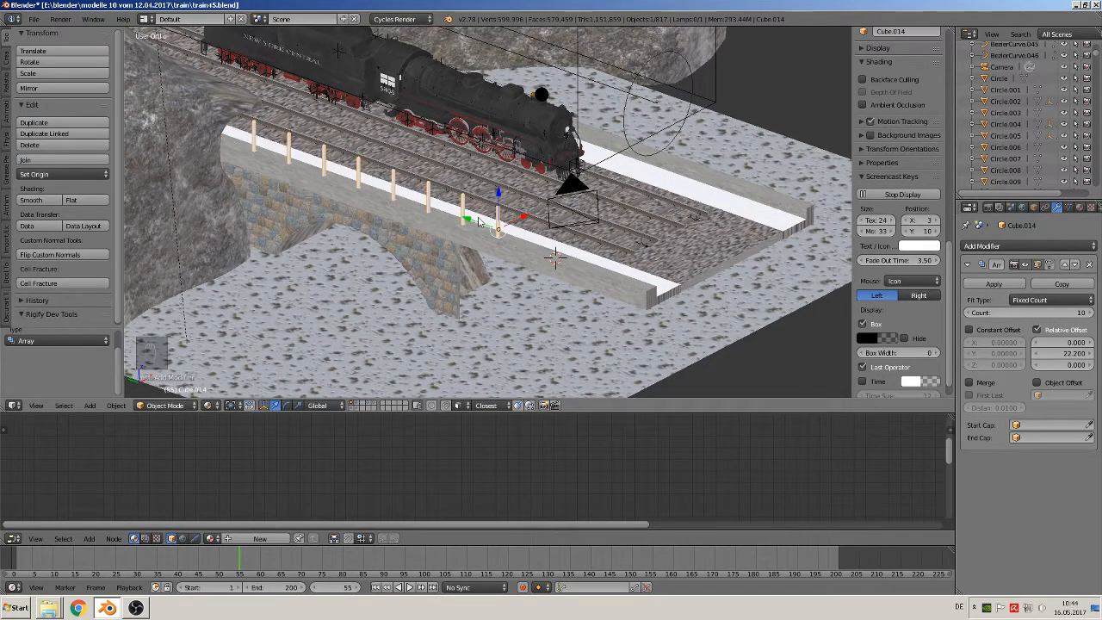
Move the row of posts about -1.564 along Y towards the bridge's open end
key("g")
key("y")
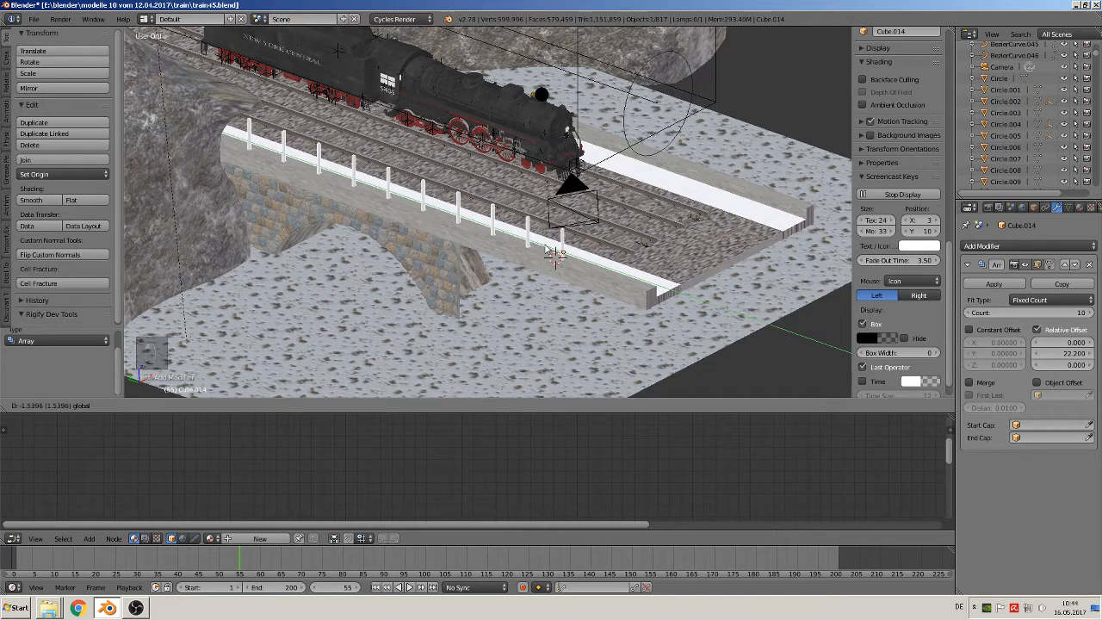
left_click(545, 249)
Shift the row of posts slightly back along Y towards the tunnel, judging its placement through the camera
key("KP_0")
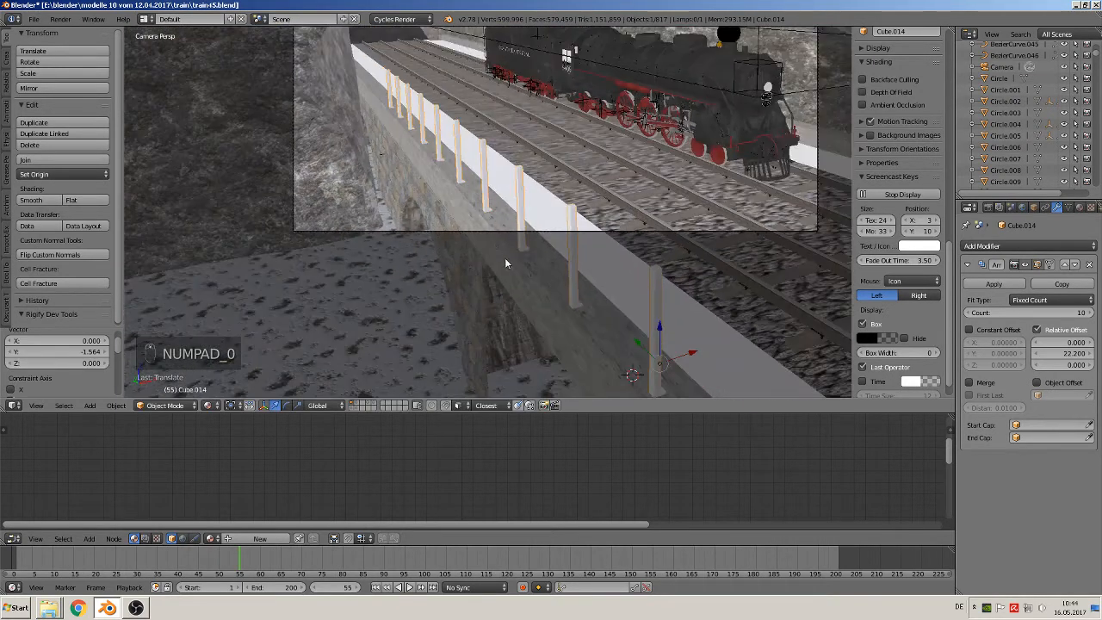
key("g")
key("y")
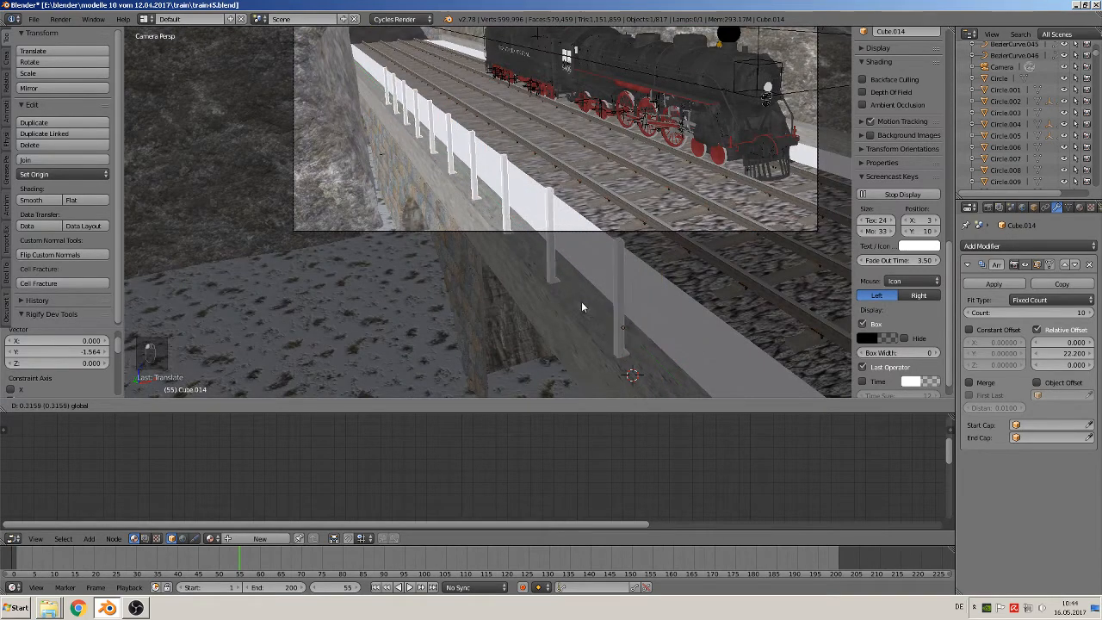
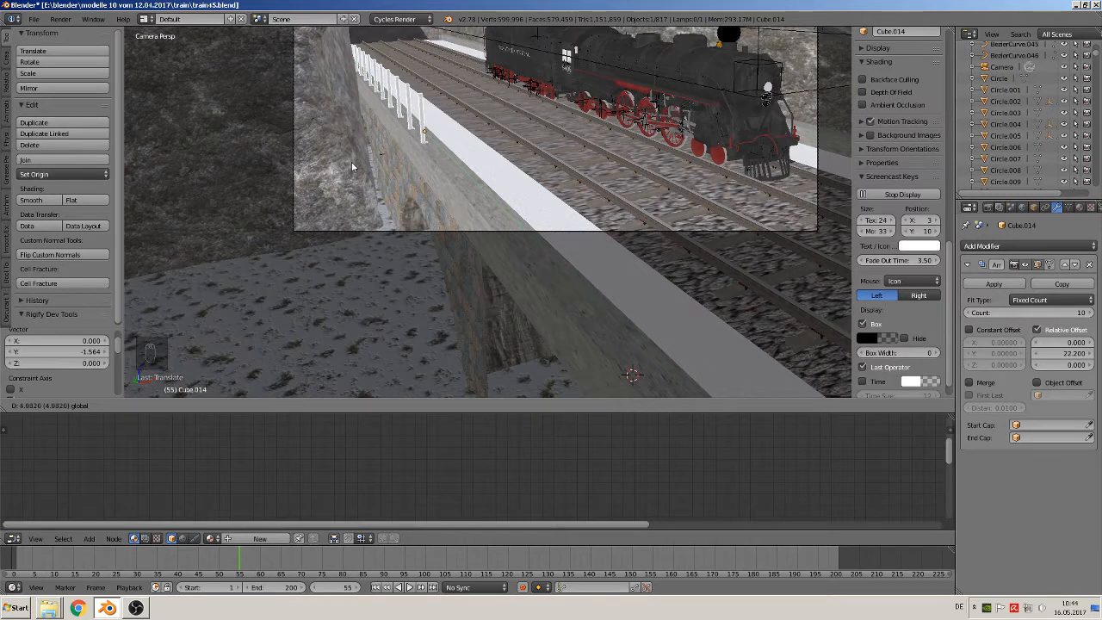
Move the row of posts about 1.735 along Y towards the tunnel, plus another 0.443 in the same direction
left_click(433, 275)
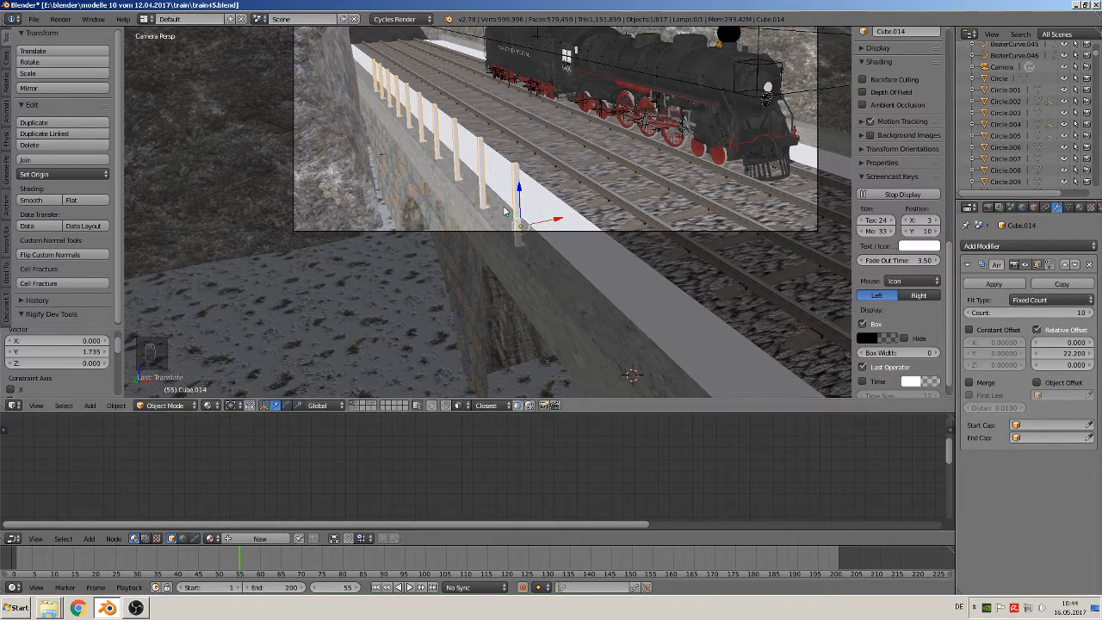
left_click_drag(506, 213, 486, 195)
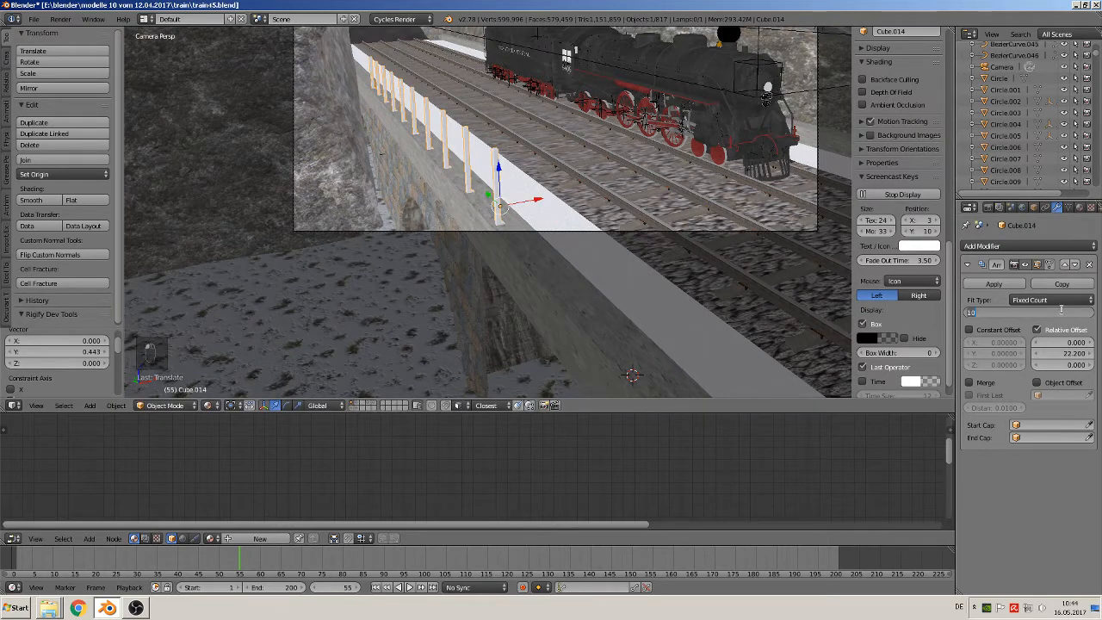
Try post array counts of 20, 15 and 10 to compare how far the railing reaches into the tunnel
type("0")
key("Return")
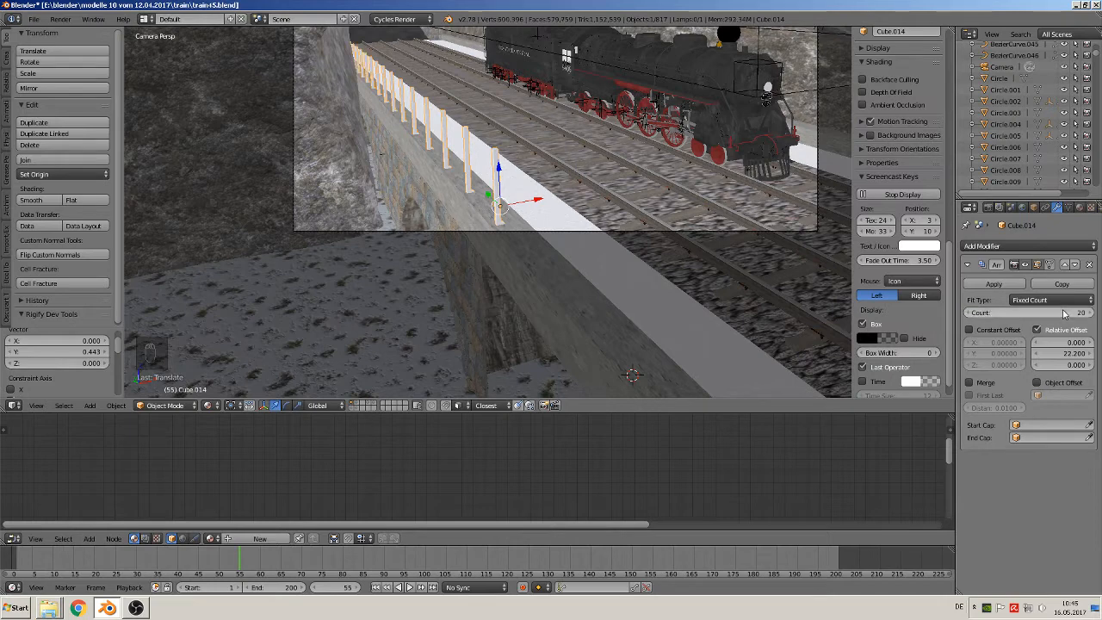
left_click(1064, 313)
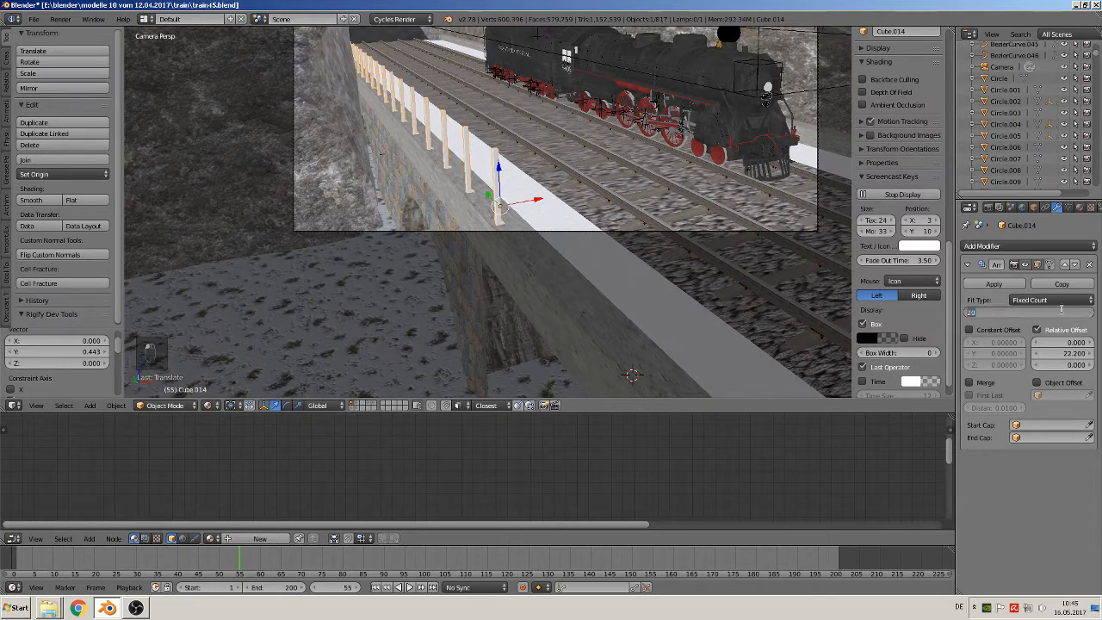
type("15")
key("Return")
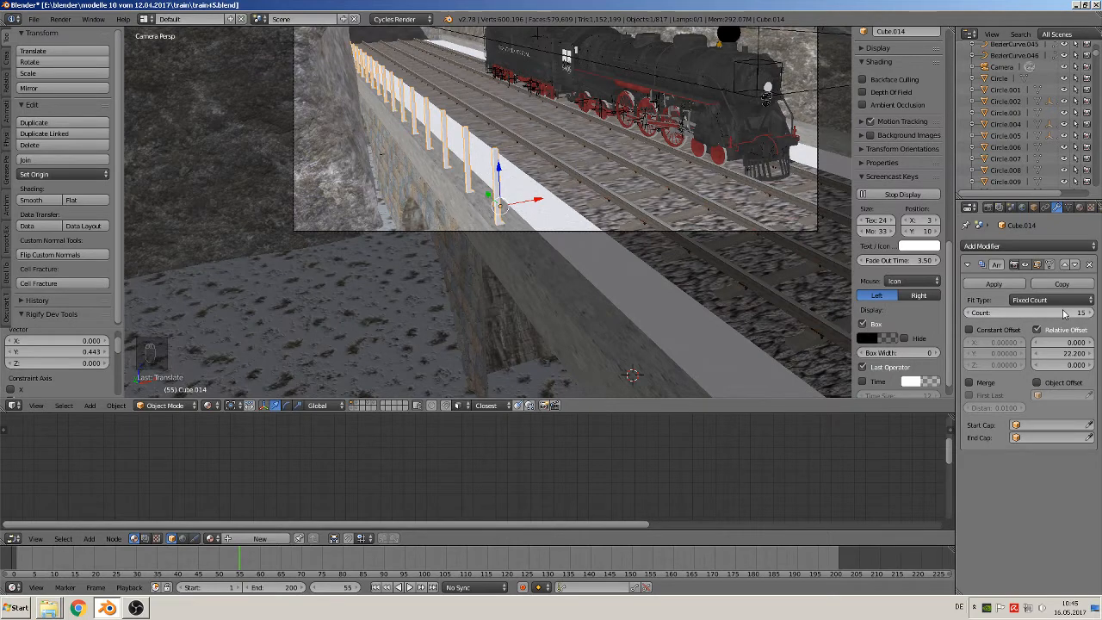
left_click(1063, 312)
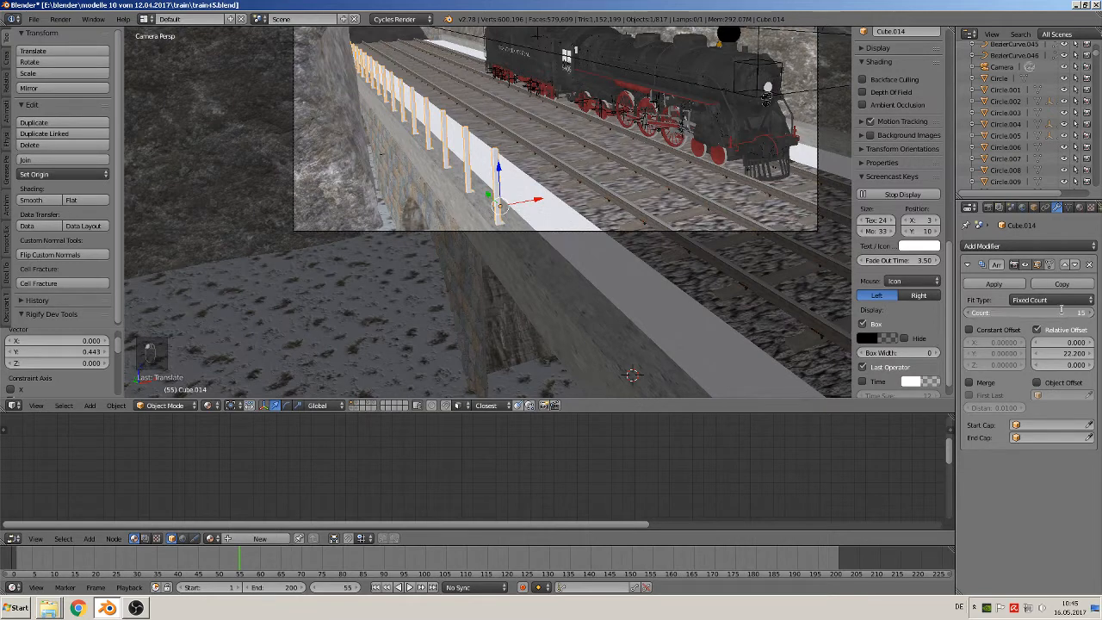
key("Return")
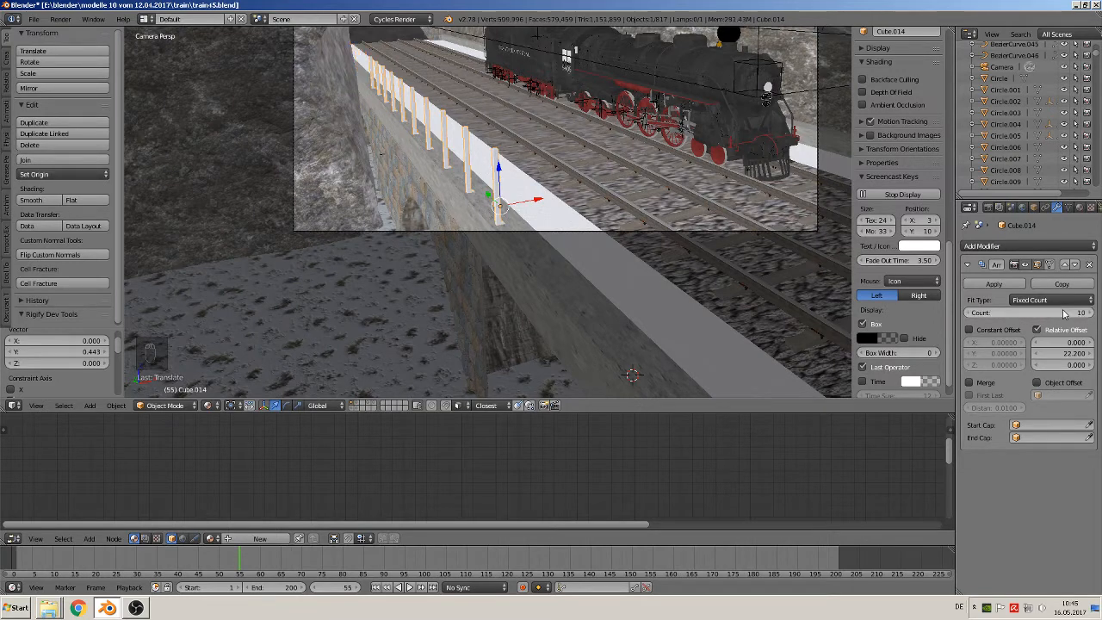
Set the post array's count to 15
left_click(1063, 313)
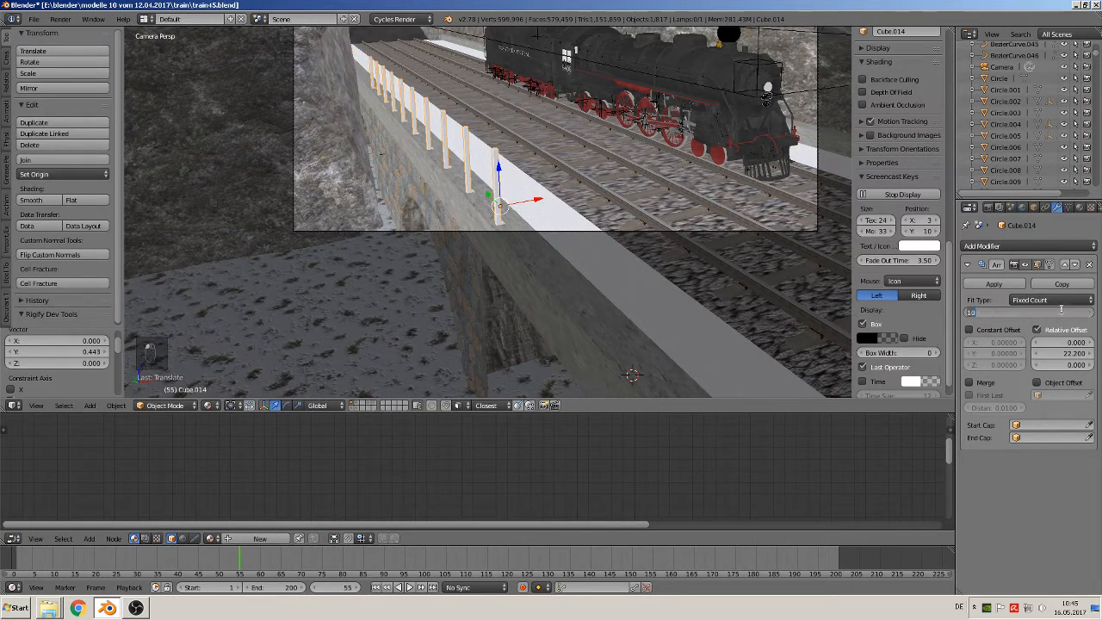
type("15")
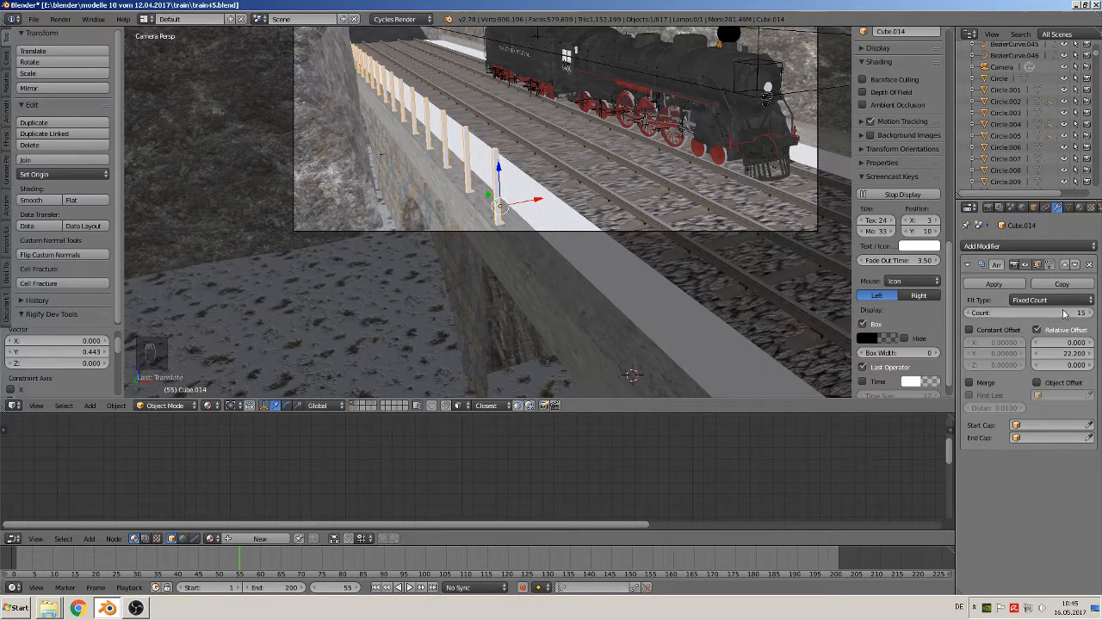
key("Return")
scroll(529, 235, "down", 1)
scroll(529, 235, "up", 1)
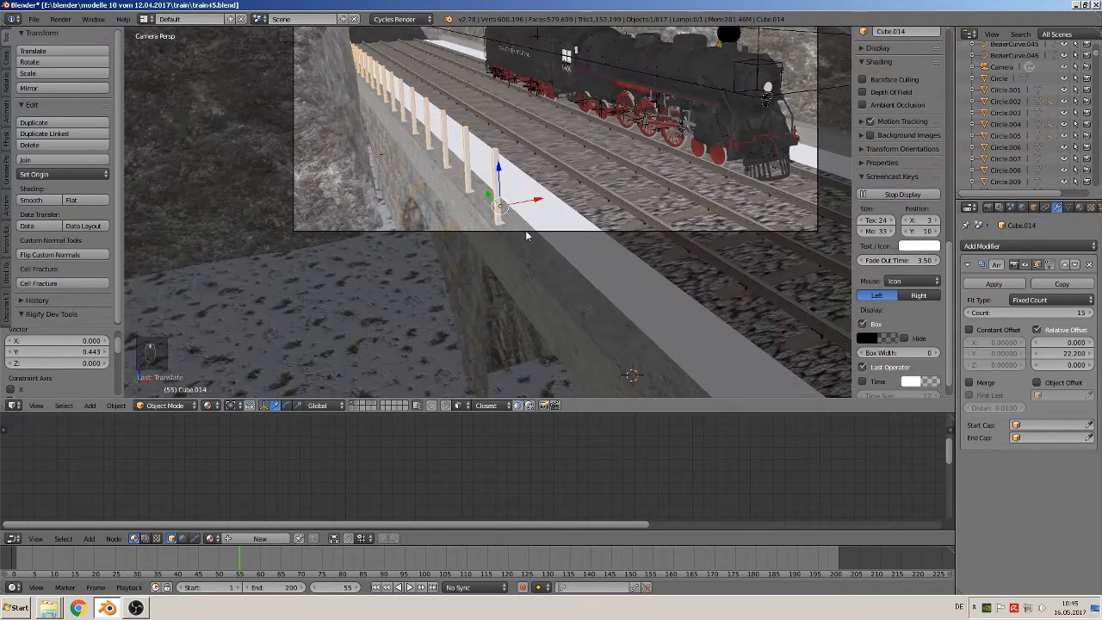
Move the row of posts about -1.796 along Y towards the bridge's open end
key("g")
key("z")
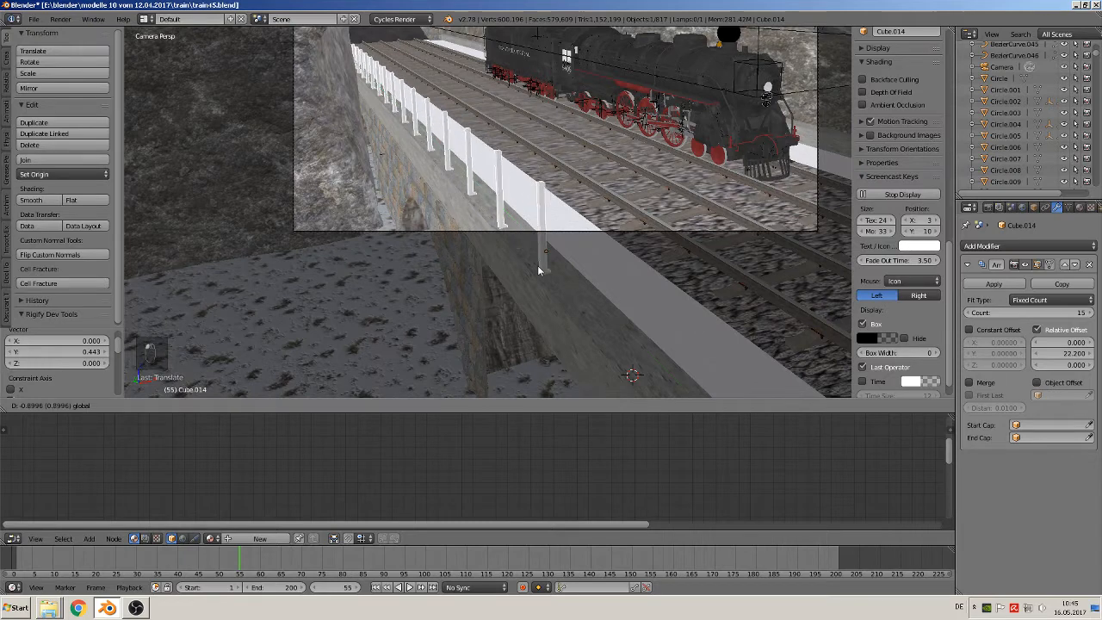
left_click(568, 350)
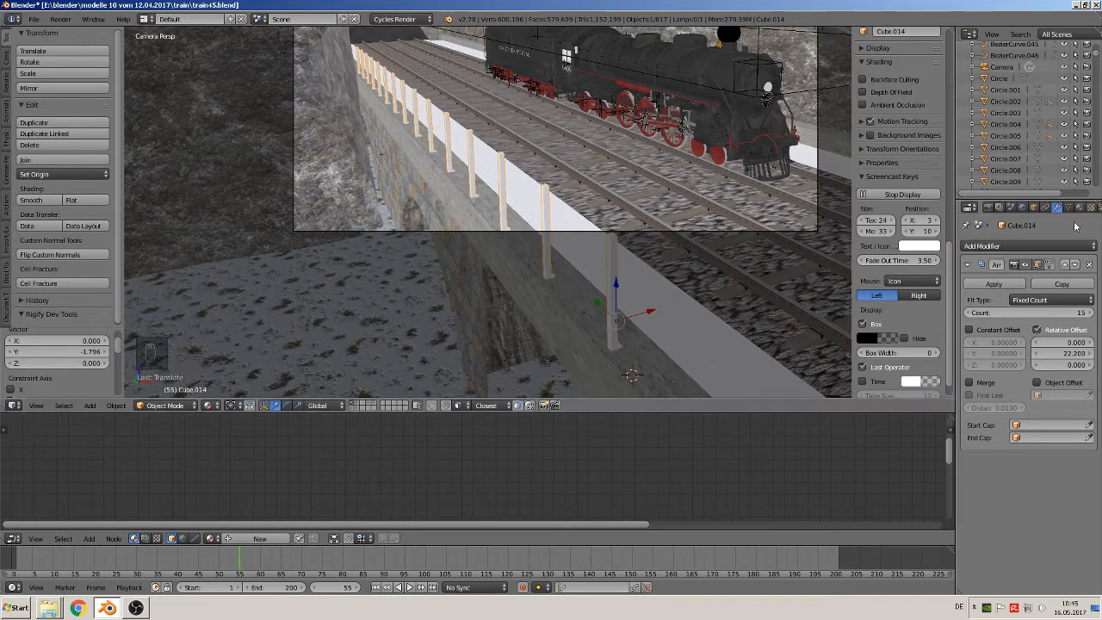
Create a new material for the posts and name it "railing 1 steahl"
left_click(1080, 207)
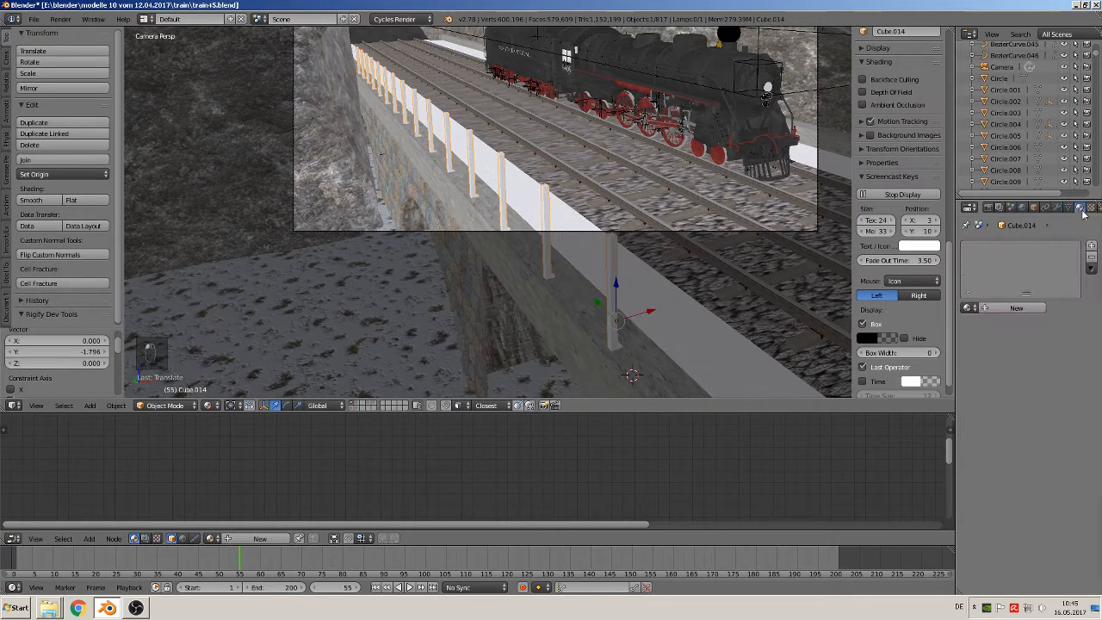
left_click(1014, 308)
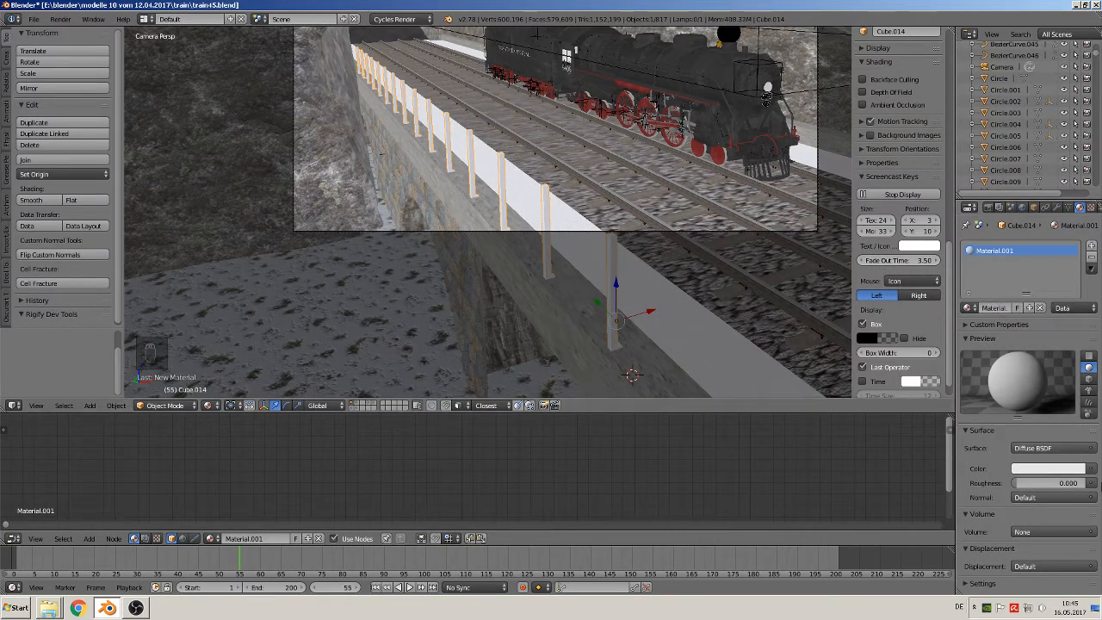
left_click(999, 306)
type("rail")
key("Return")
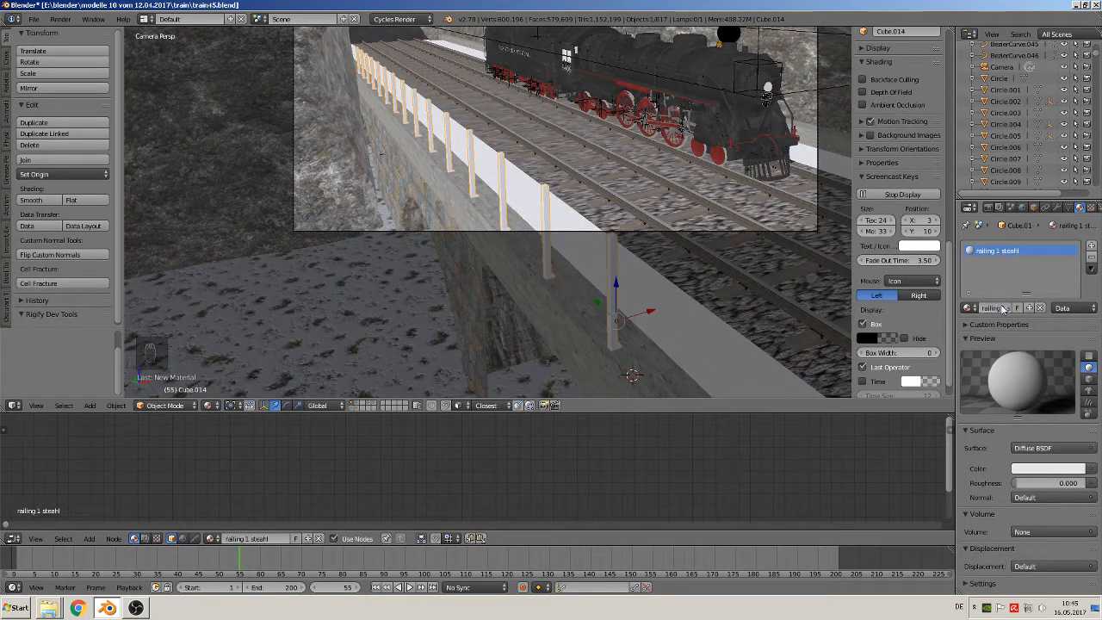
Use an image texture as the material's diffuse color, loading metal-scratched-01.png from the Metall folder
left_click(1090, 470)
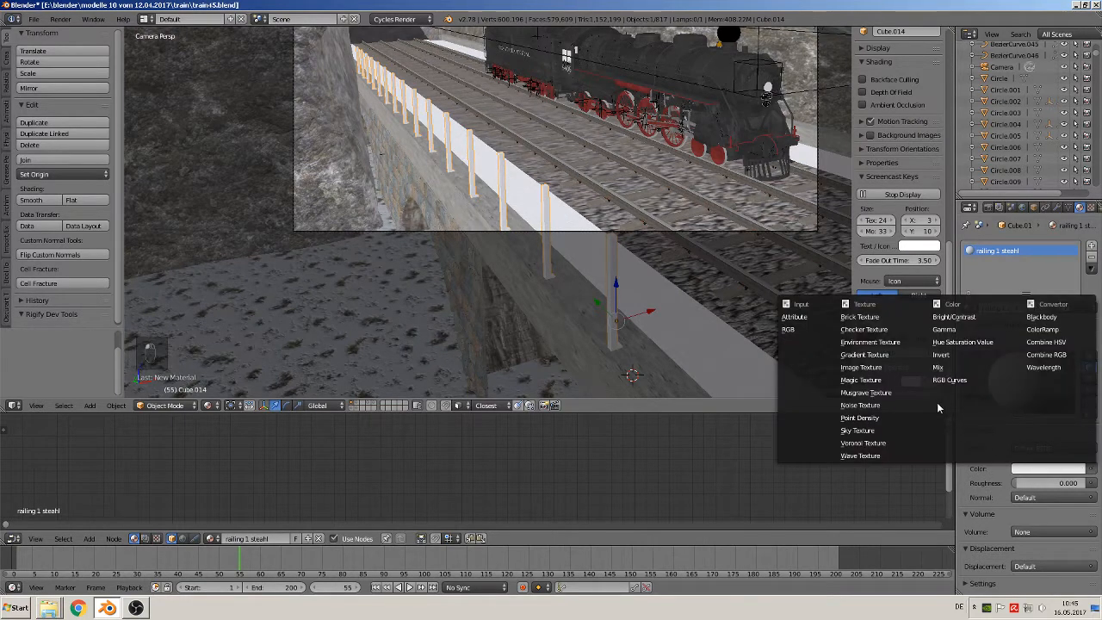
left_click(895, 366)
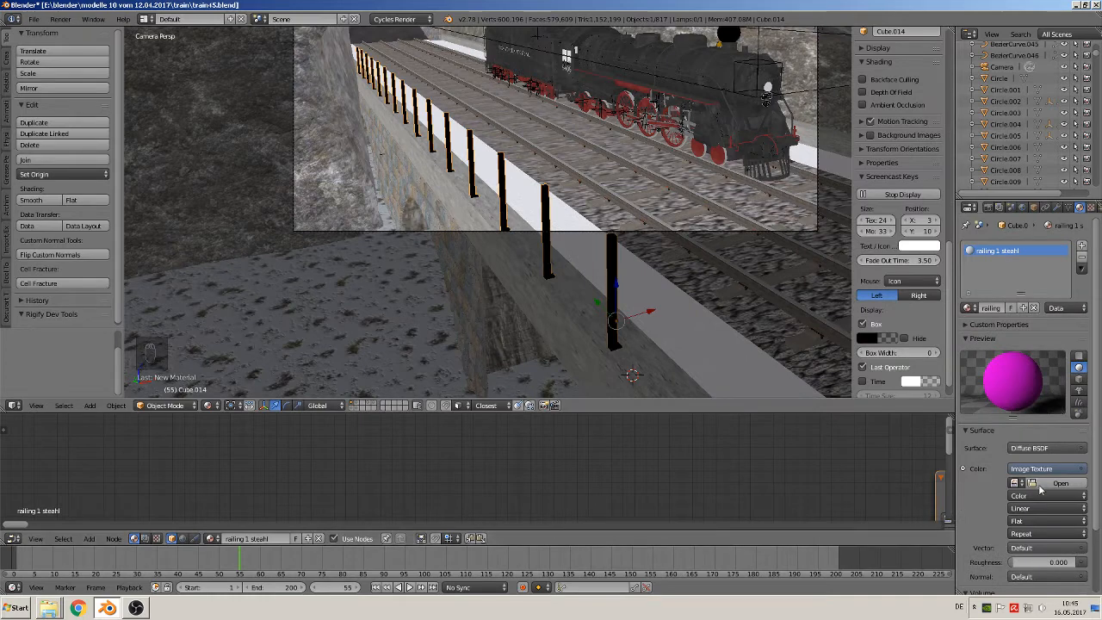
left_click(1045, 484)
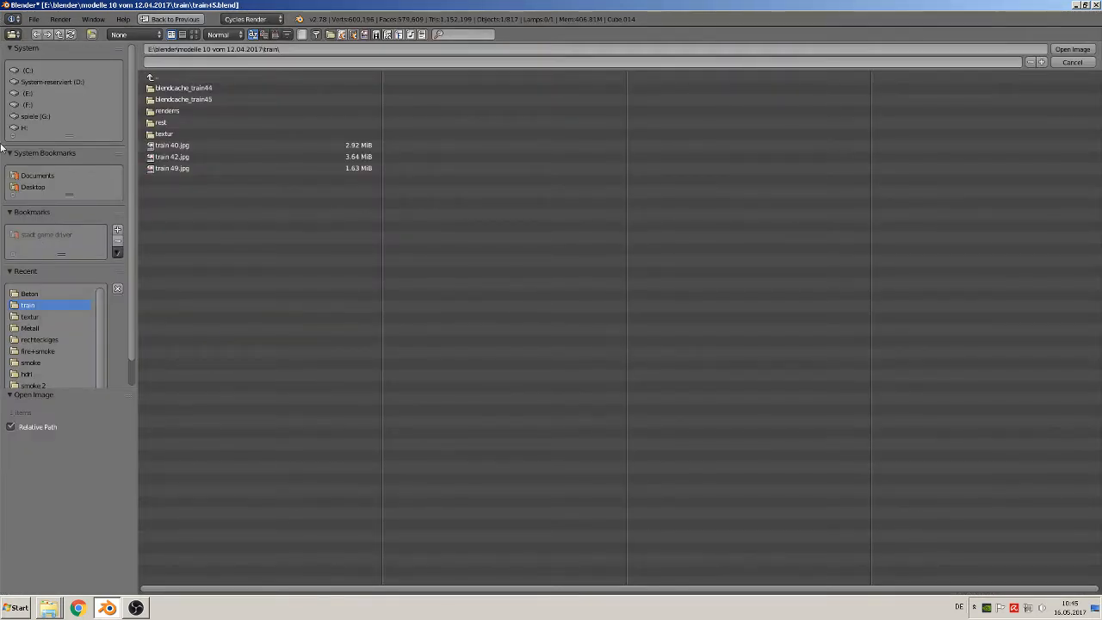
left_click(31, 328)
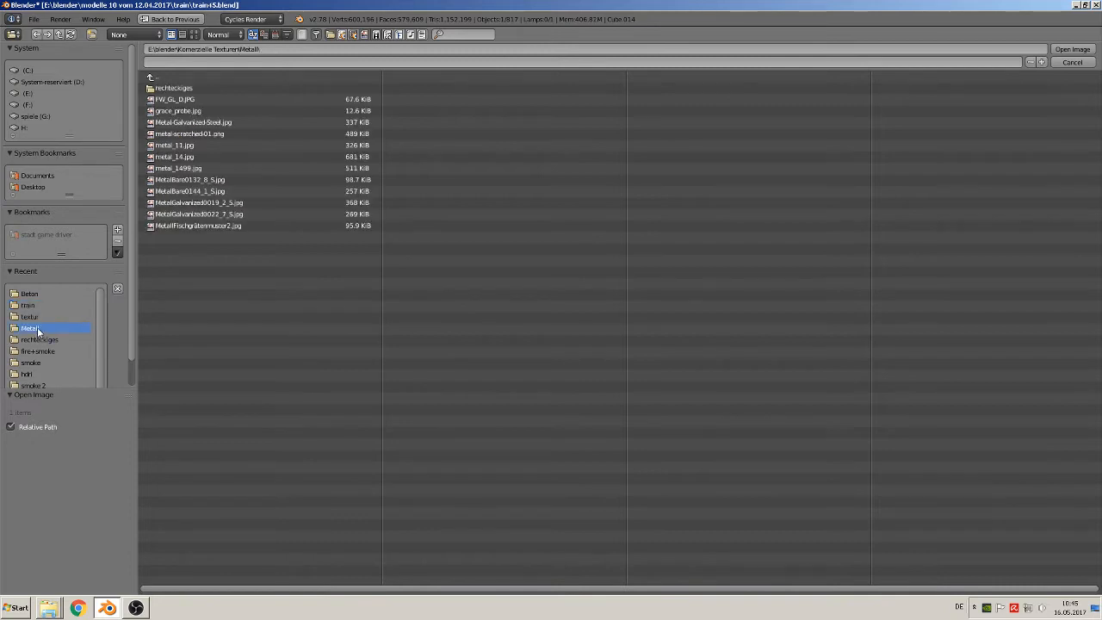
left_click(194, 34)
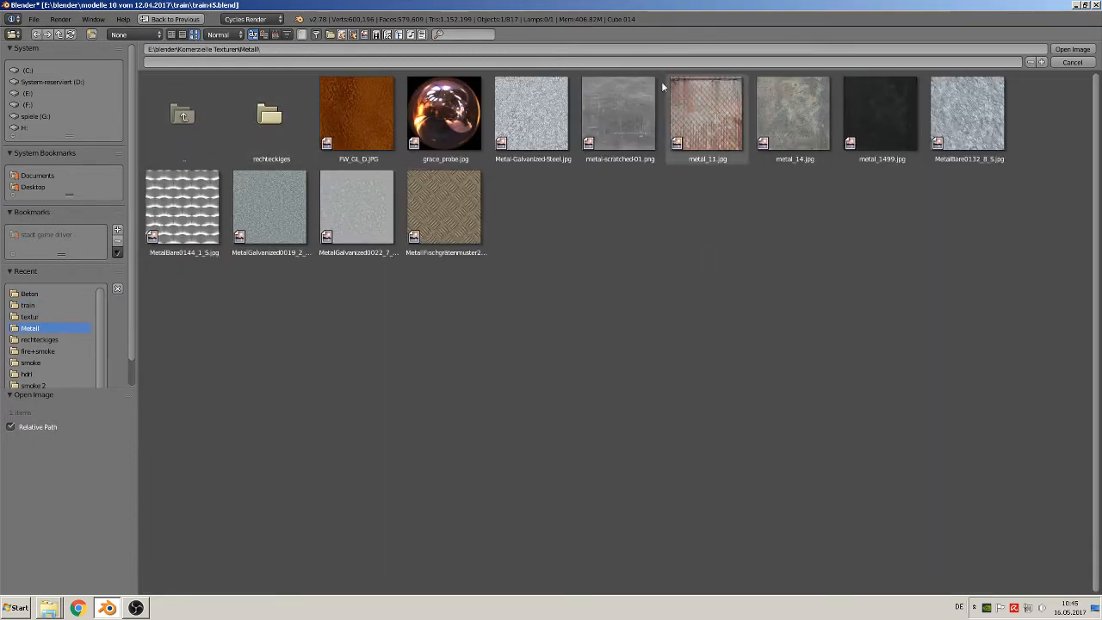
double_click(614, 107)
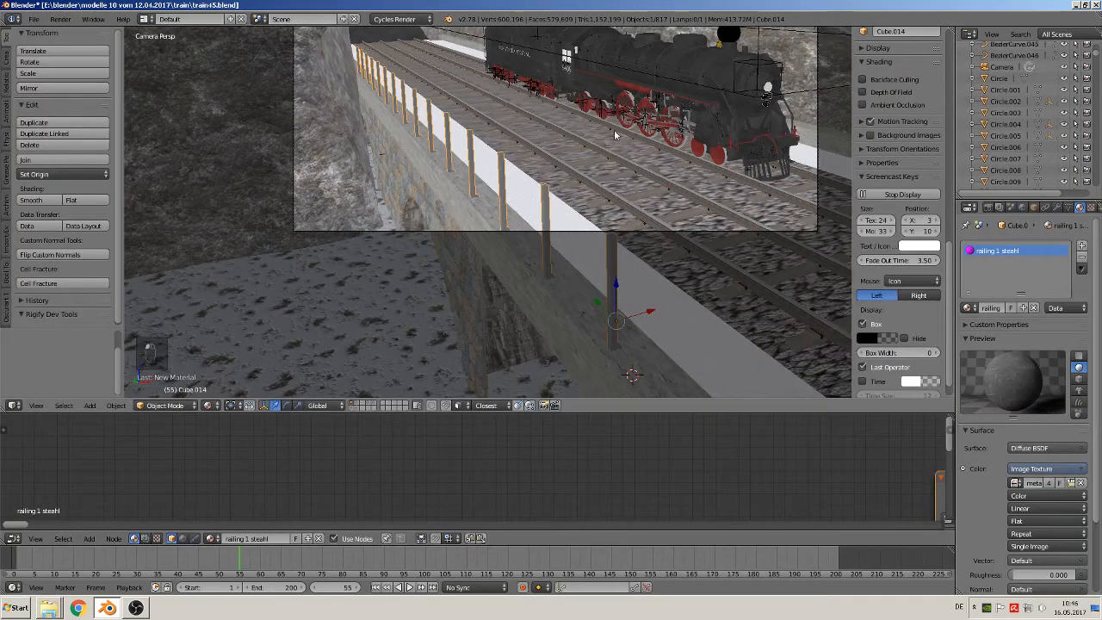
scroll(600, 240, "up", 5)
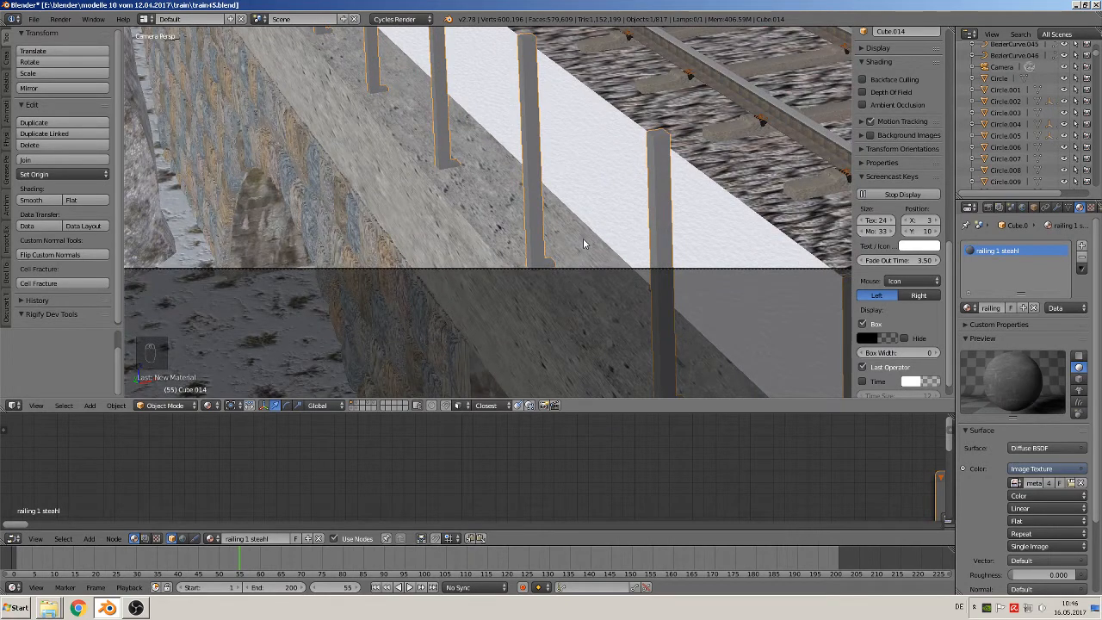
scroll(628, 202, "up", 3)
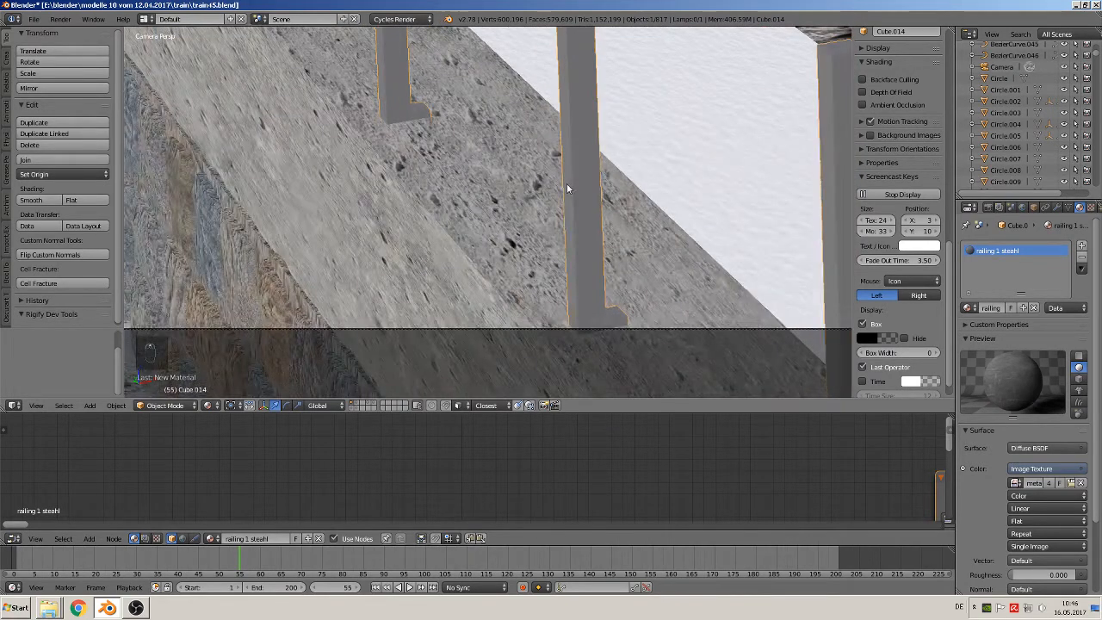
Unwrap the whole post mesh with Smart UV Project at an angle limit of 66 and check the metal texture on the posts
key("Tab")
key("Tab")
scroll(588, 238, "down", 2)
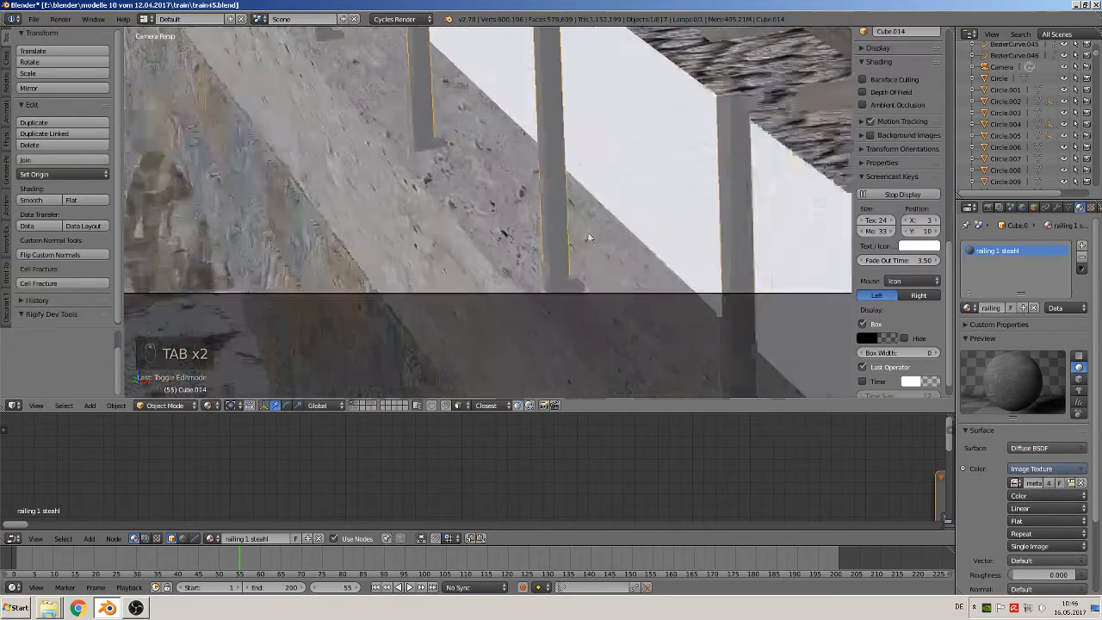
scroll(585, 250, "down", 8)
middle_click_drag(706, 354, 433, 136, "shift")
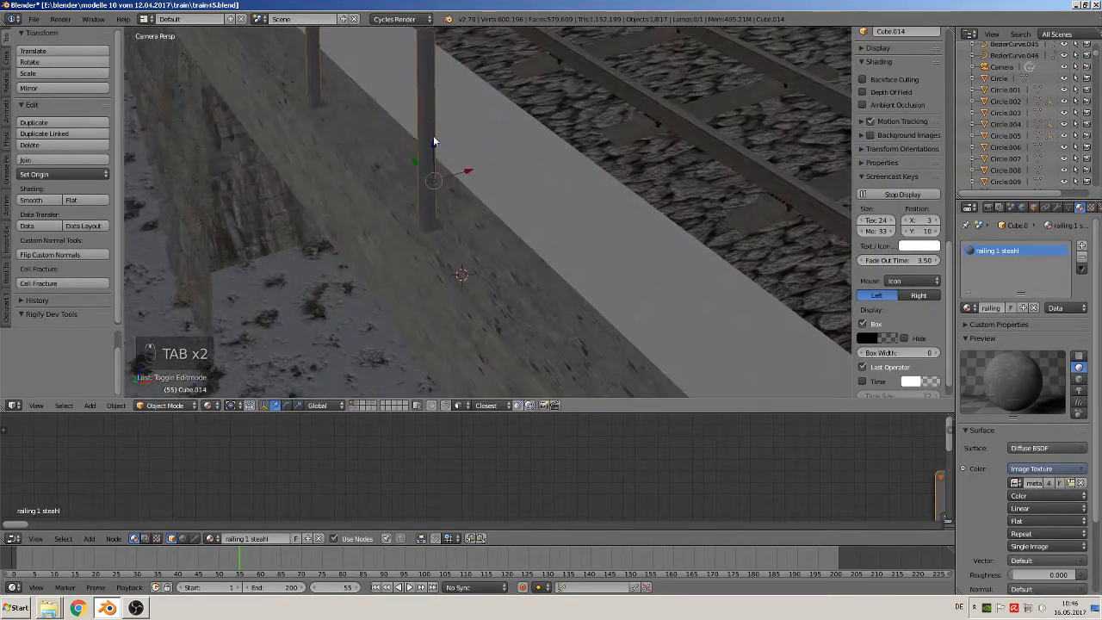
key("Tab")
key("a")
key("a")
key("a")
key("a")
key("a")
key("a")
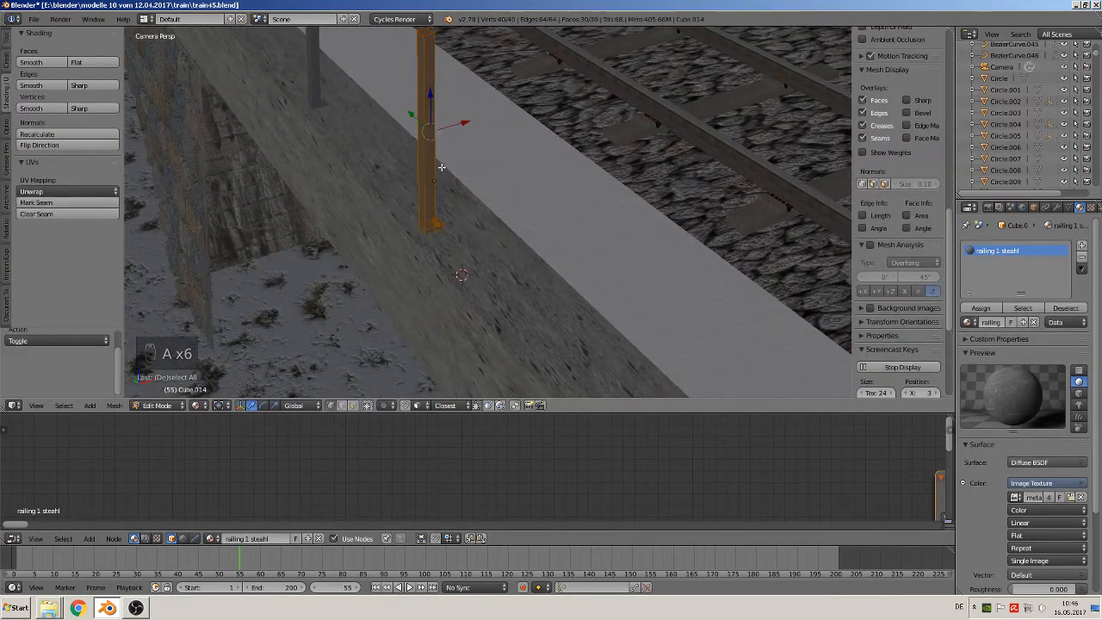
key("u")
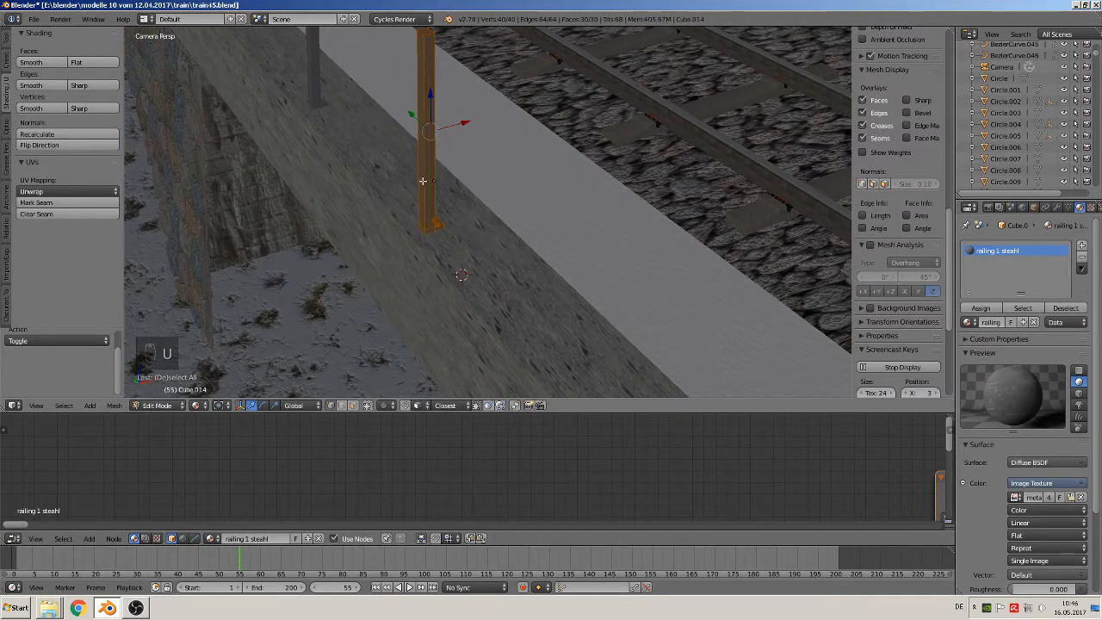
key("u")
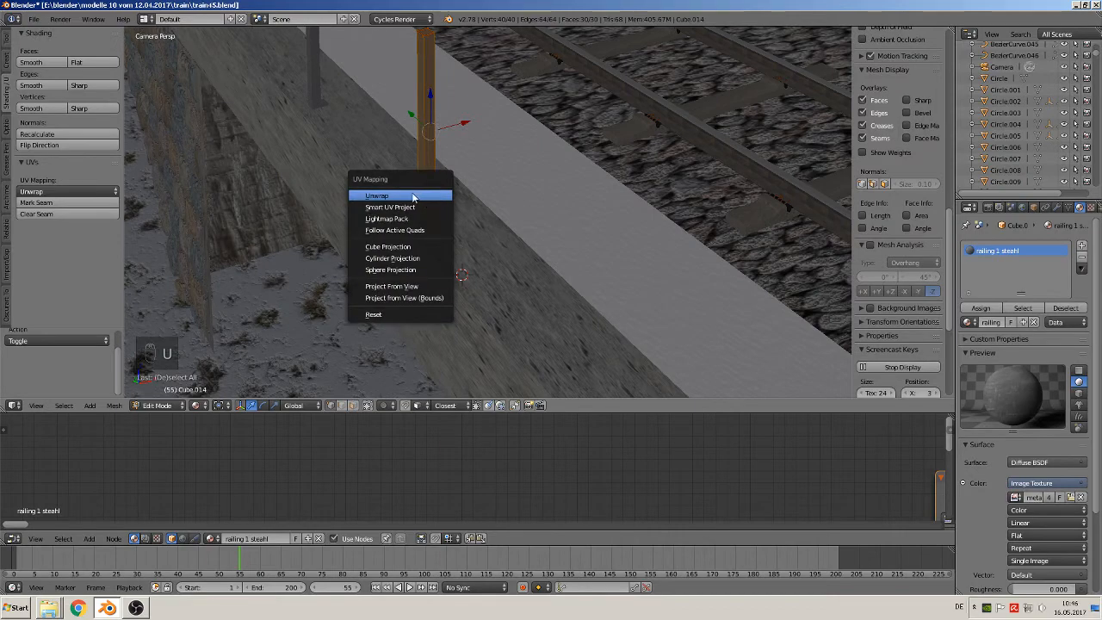
left_click(410, 208)
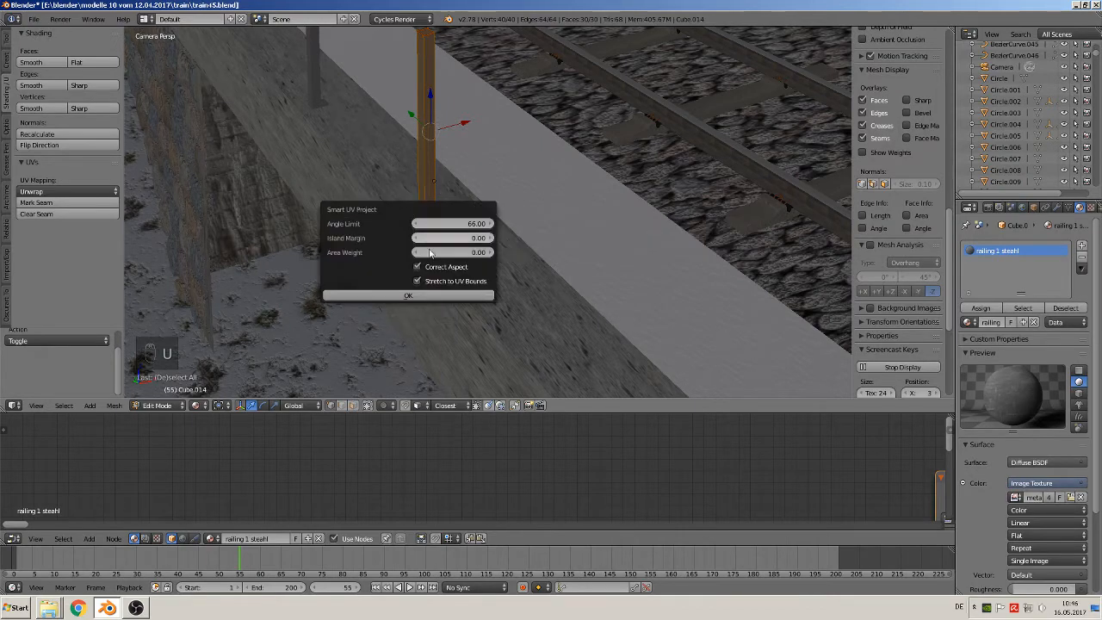
left_click(427, 295)
middle_click_drag(399, 147, 577, 290, "shift")
middle_click_drag(507, 196, 585, 290, "shift")
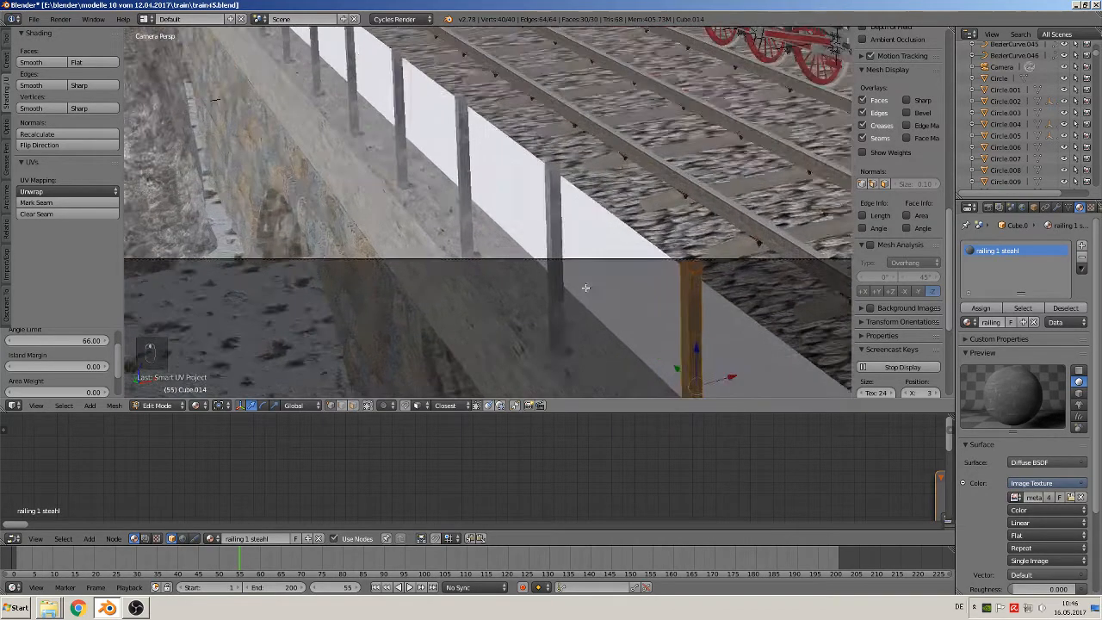
scroll(588, 287, "up", 5)
key("Tab")
scroll(451, 169, "up", 1)
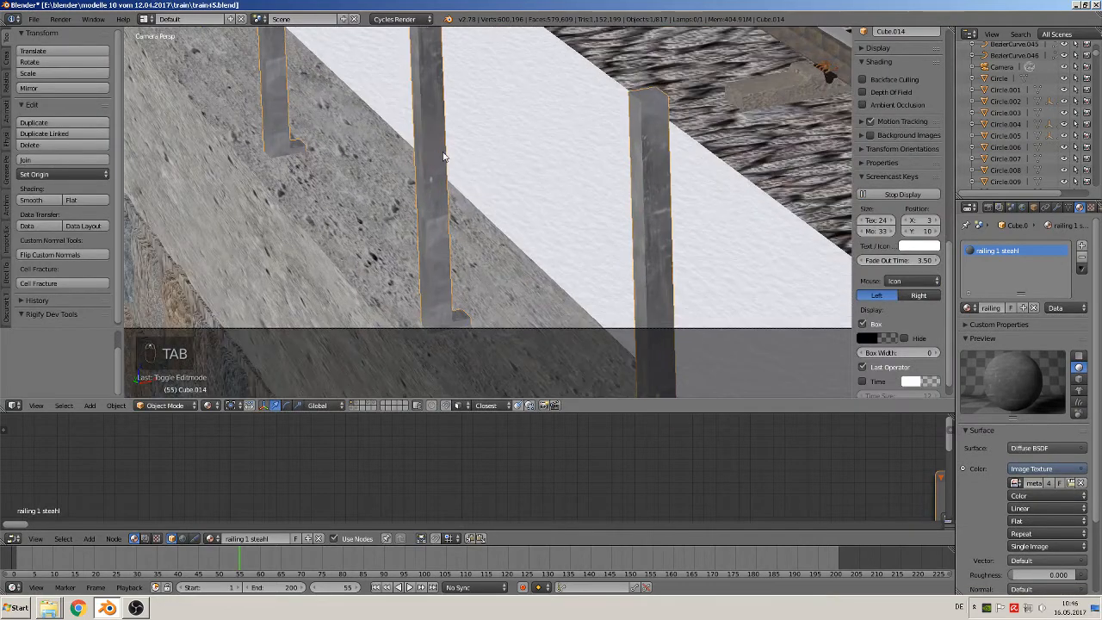
scroll(456, 181, "down", 3)
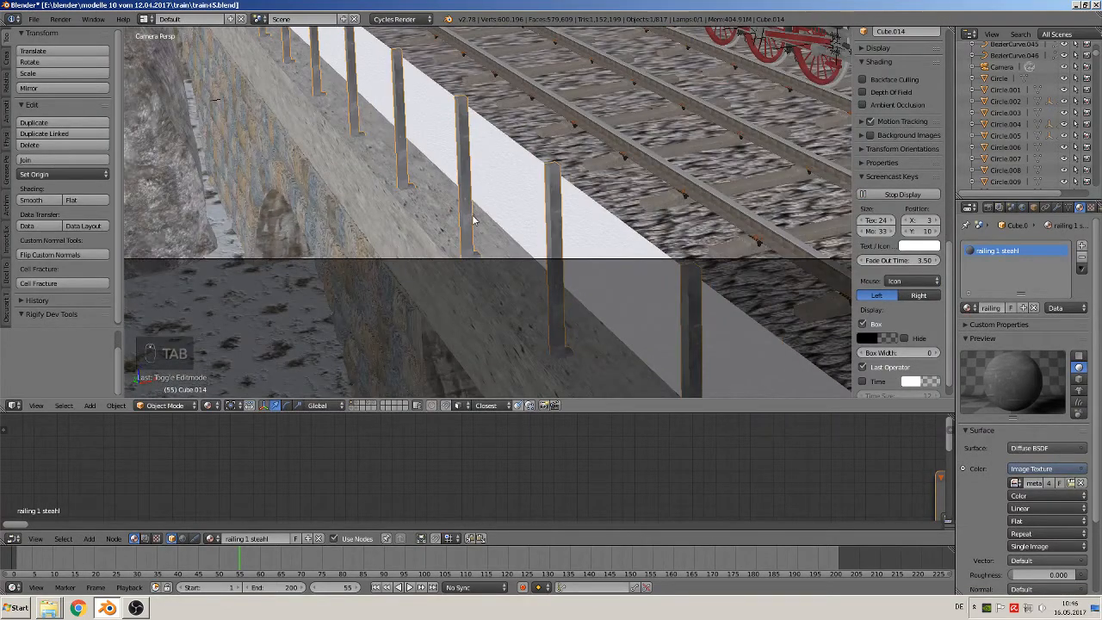
Deselect the row of railing posts and save the file
scroll(471, 218, "down", 4)
scroll(472, 217, "up", 1)
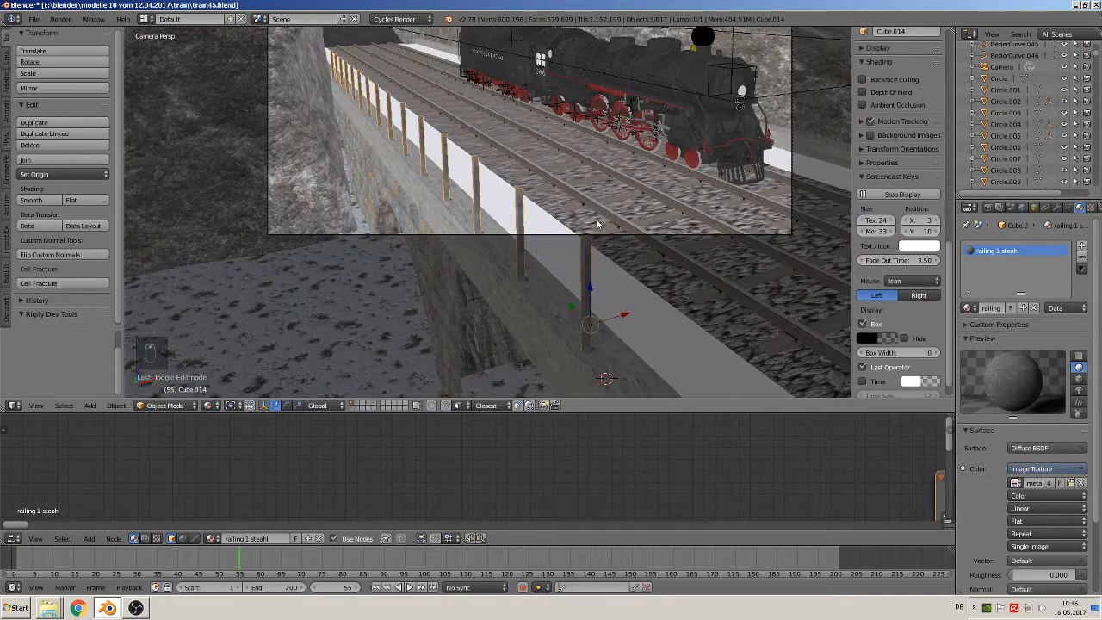
key("a")
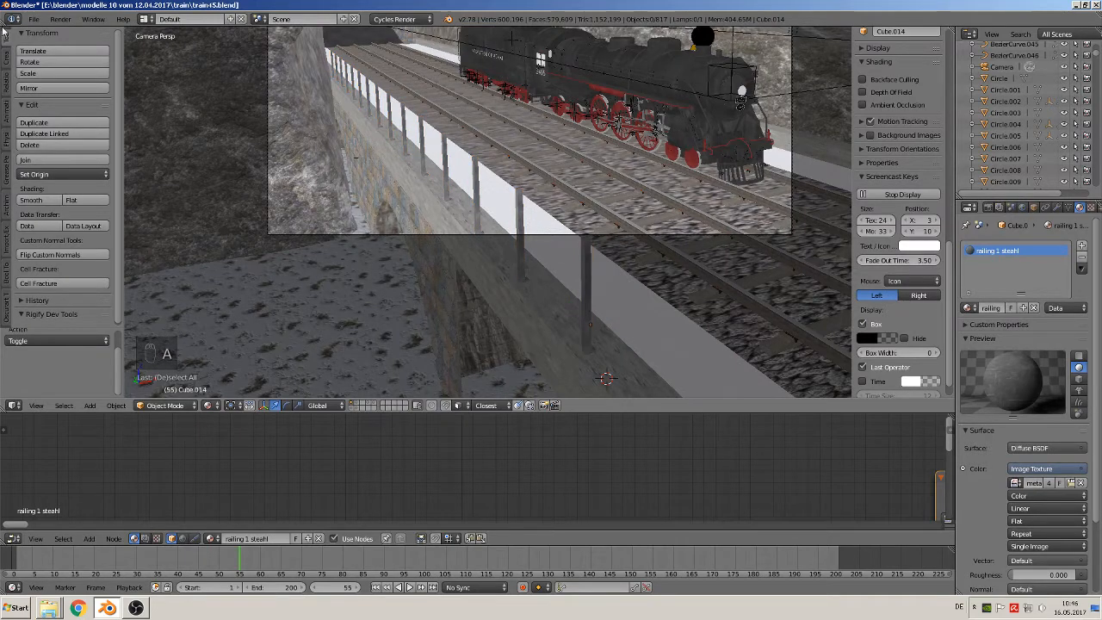
left_click(33, 19)
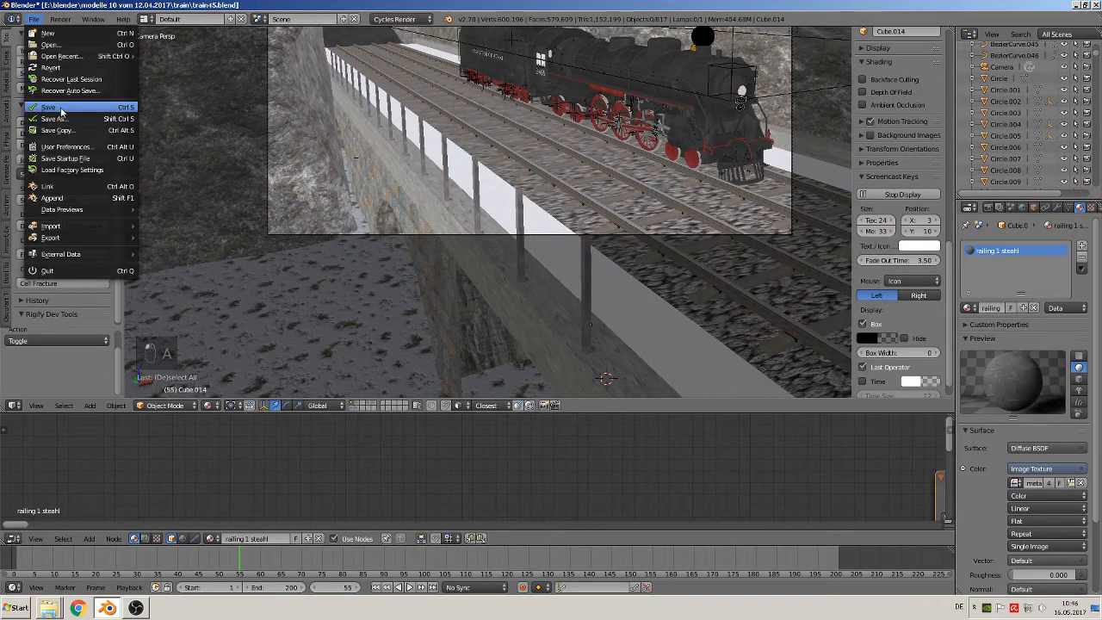
left_click(60, 106)
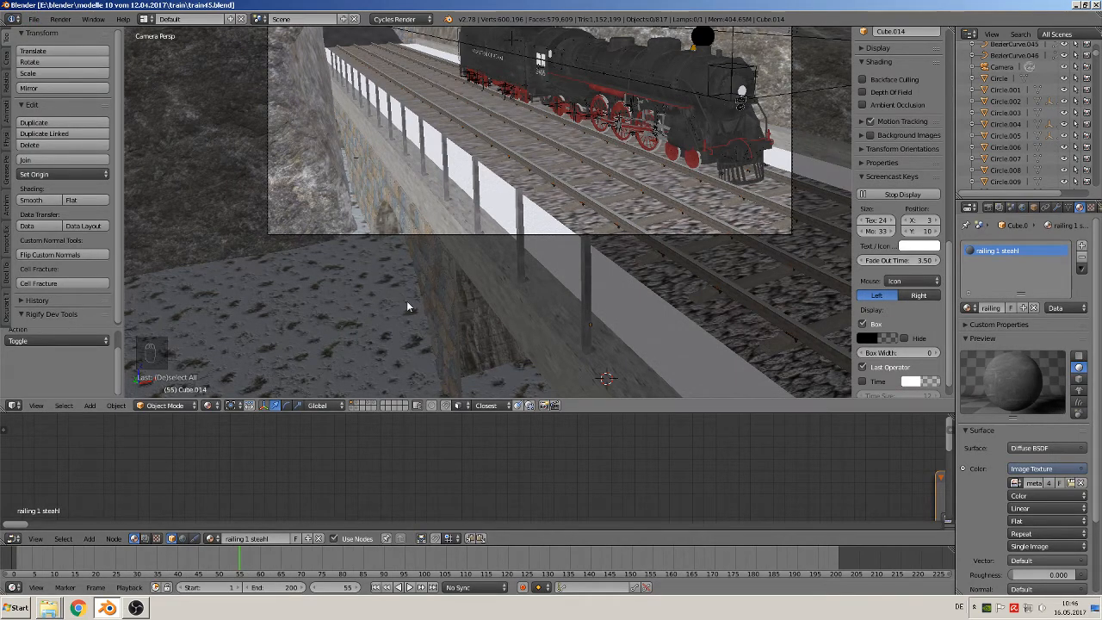
Examine how the rails connect the railing posts in the reference photo
scroll(422, 266, "down", 5)
key("KP_0")
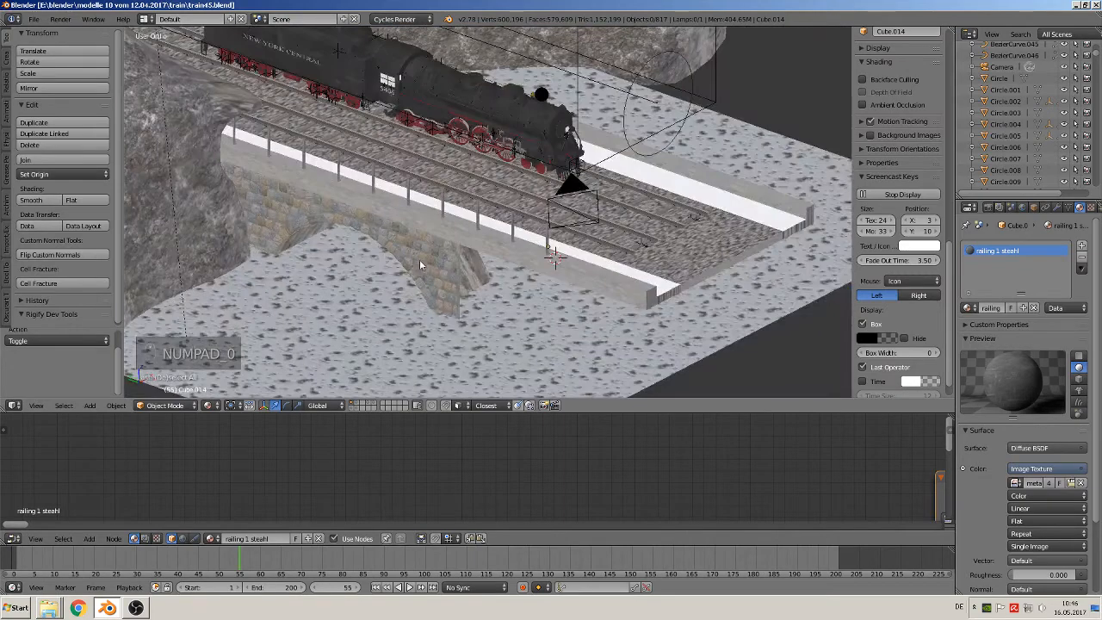
middle_click_drag(373, 262, 356, 258)
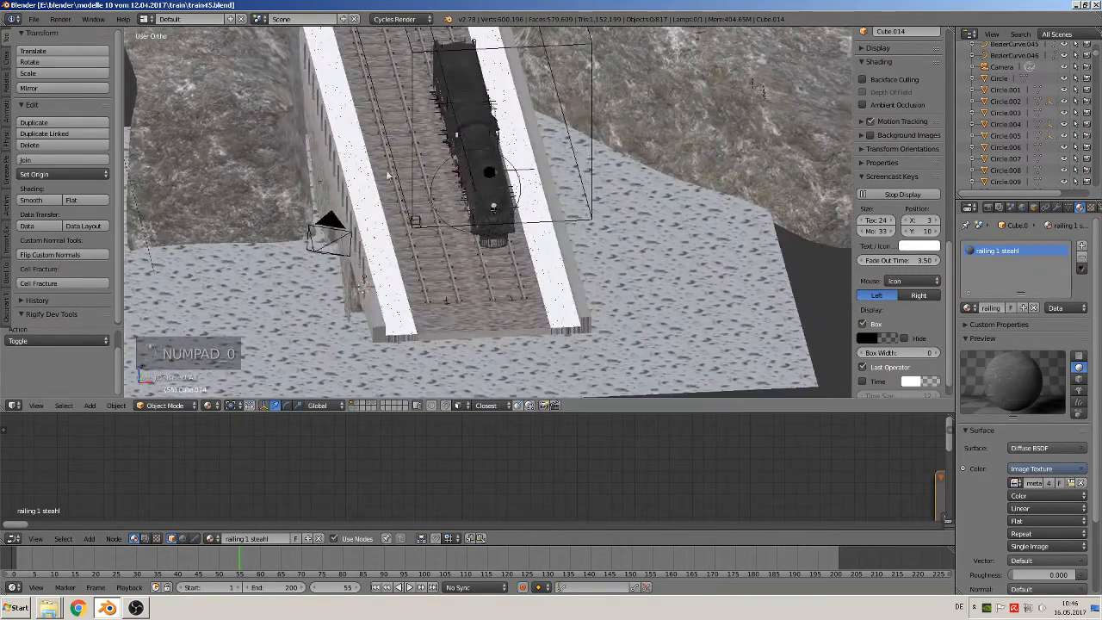
middle_click_drag(387, 174, 527, 168)
scroll(499, 210, "down", 2)
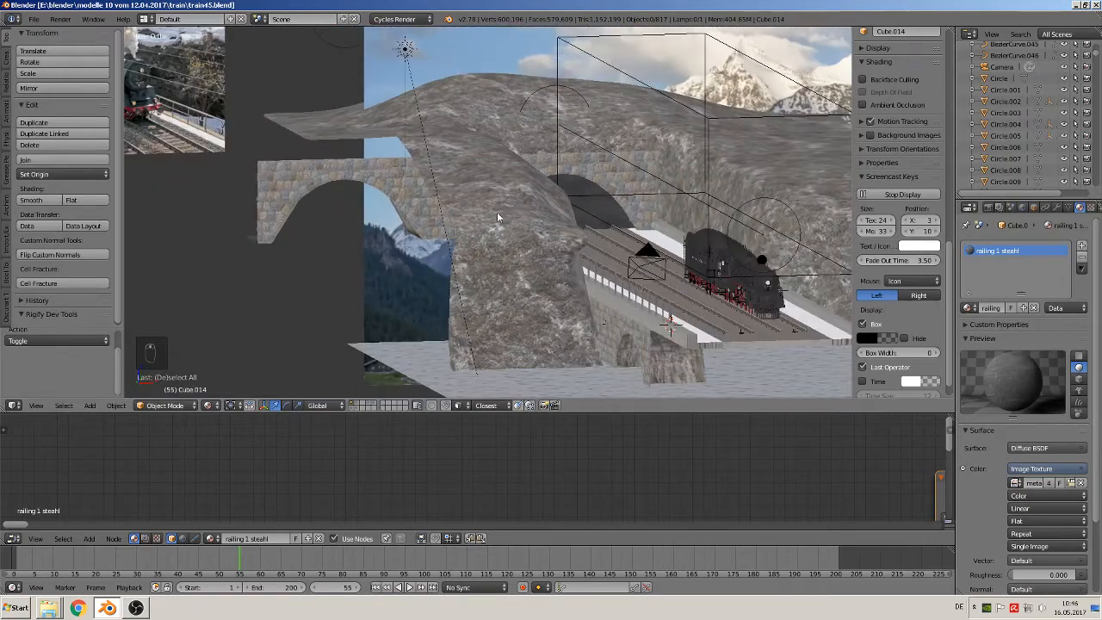
scroll(497, 212, "down", 2)
middle_click_drag(316, 171, 488, 192, "shift")
scroll(675, 315, "up", 5)
scroll(488, 194, "up", 4)
middle_click_drag(493, 258, 557, 117, "shift")
scroll(557, 210, "up", 3)
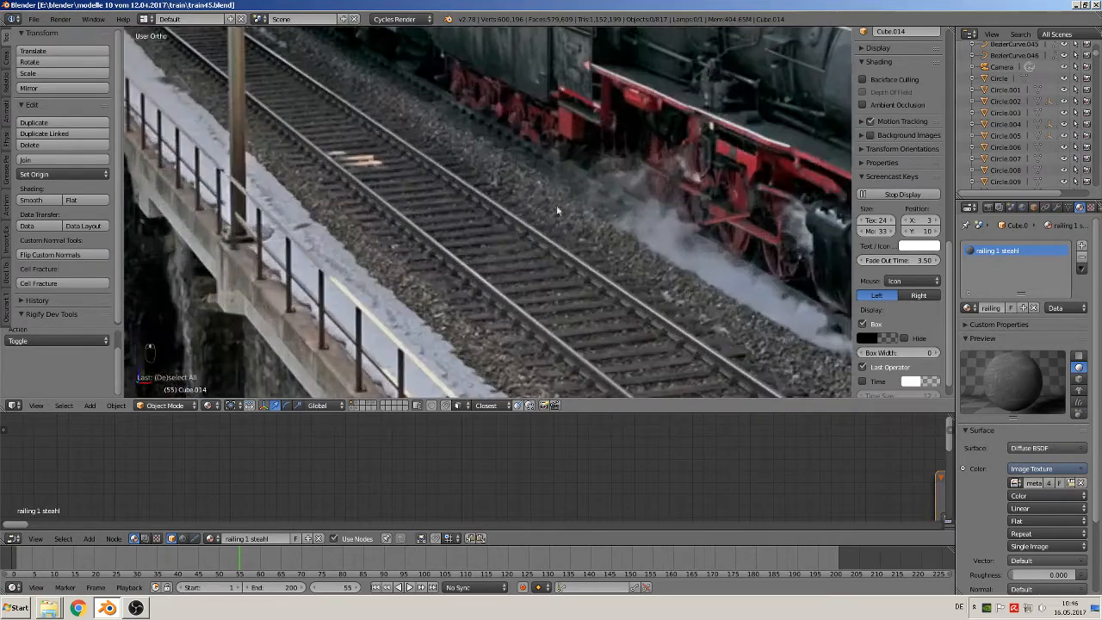
middle_click_drag(539, 236, 631, 112, "shift")
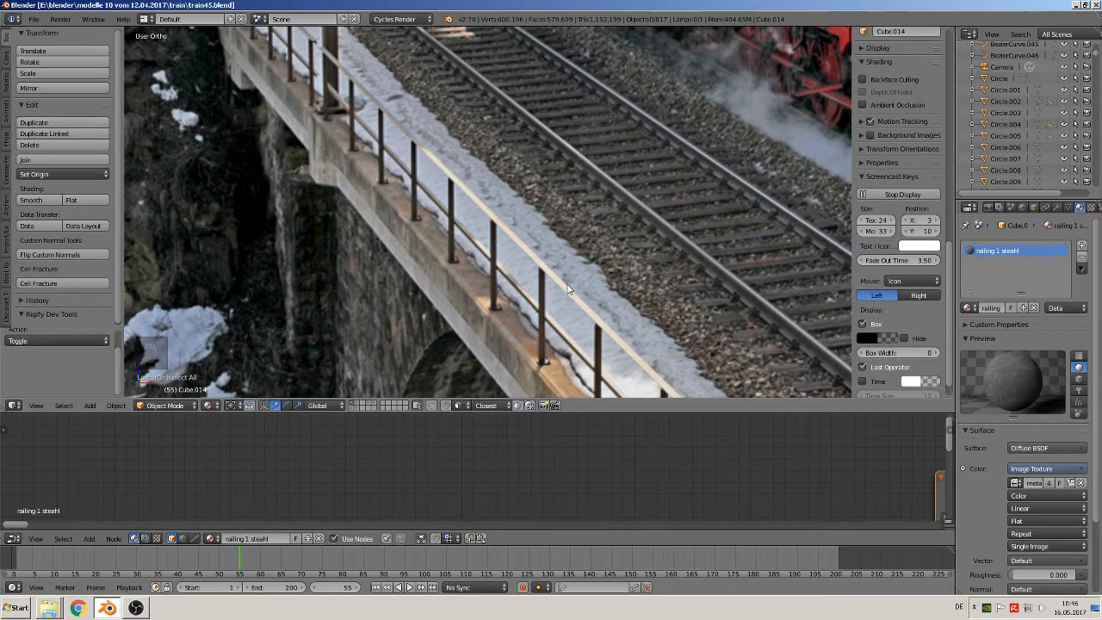
scroll(568, 289, "down", 6)
middle_click_drag(743, 253, 1011, 160, "shift")
middle_click_drag(626, 191, 263, 370, "shift")
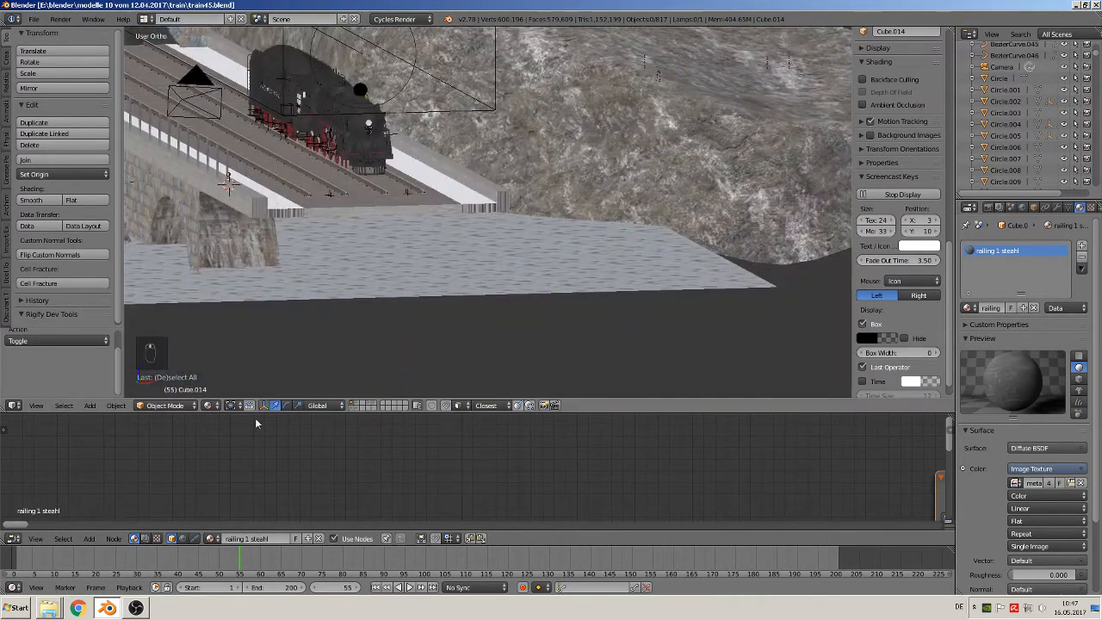
Place the 3D cursor on the top of the second-last railing post, seen from directly above
scroll(218, 212, "up", 2)
middle_click_drag(458, 250, 595, 281, "shift")
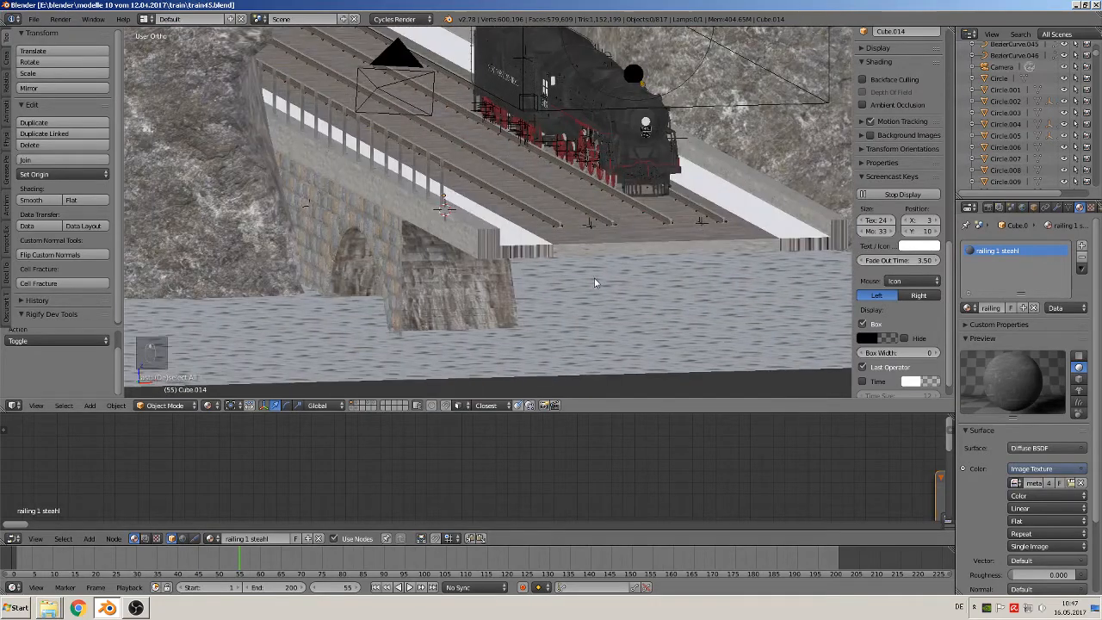
scroll(555, 271, "up", 4)
key("KP_7")
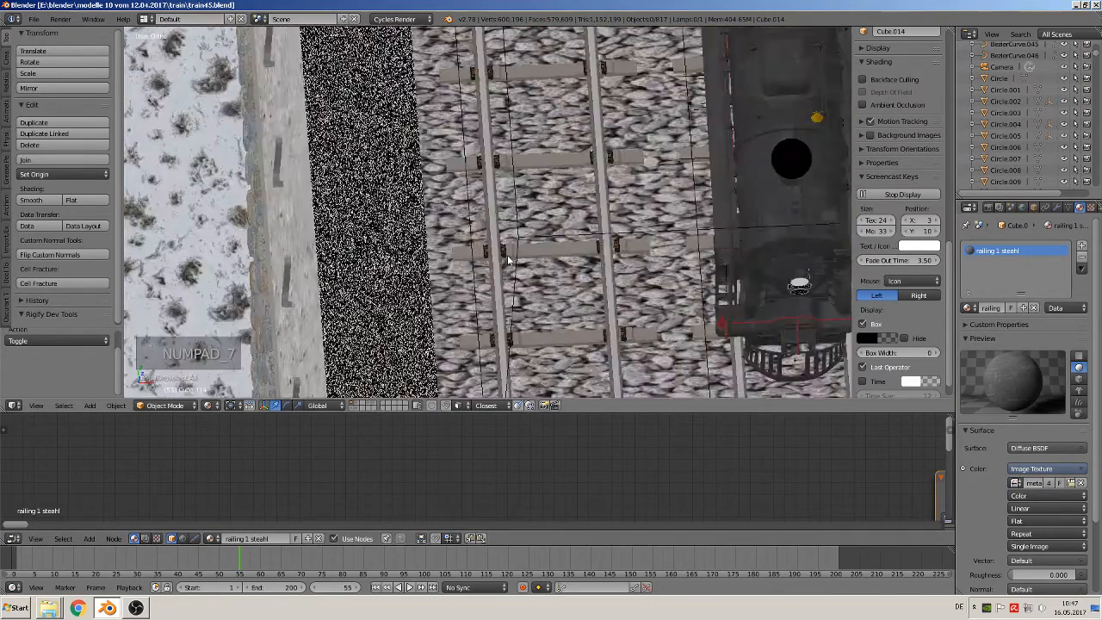
scroll(445, 295, "up", 3)
middle_click_drag(445, 294, 626, 288, "shift")
scroll(599, 259, "up", 5)
middle_click_drag(739, 248, 546, 251, "shift")
scroll(552, 255, "up", 2)
scroll(555, 253, "up", 4)
middle_click_drag(623, 272, 523, 260, "shift")
scroll(522, 262, "up", 5)
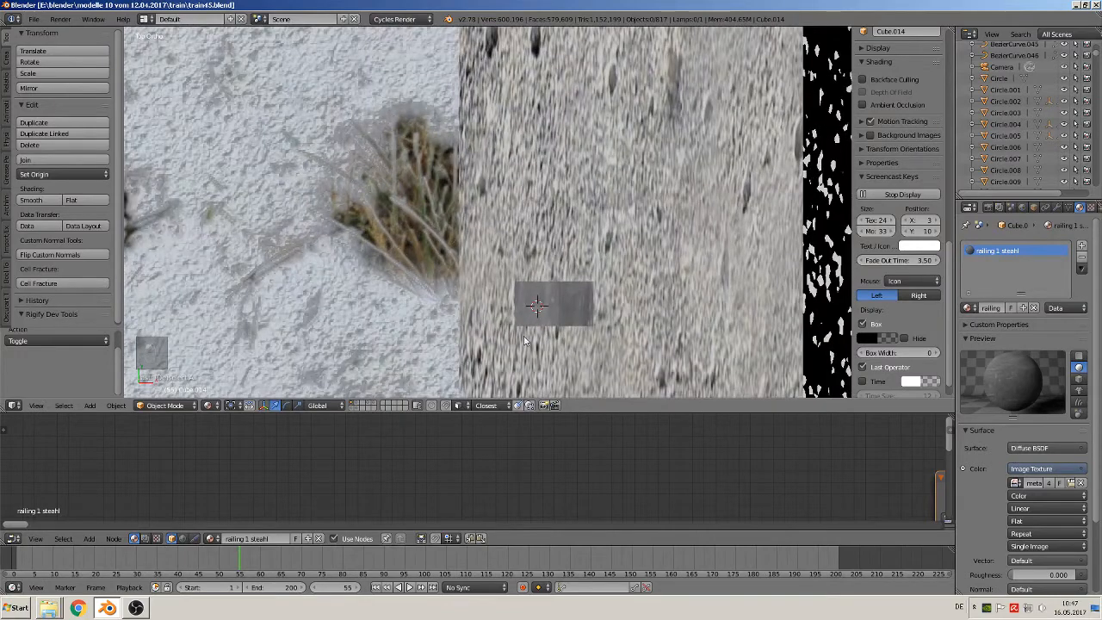
left_click(88, 407)
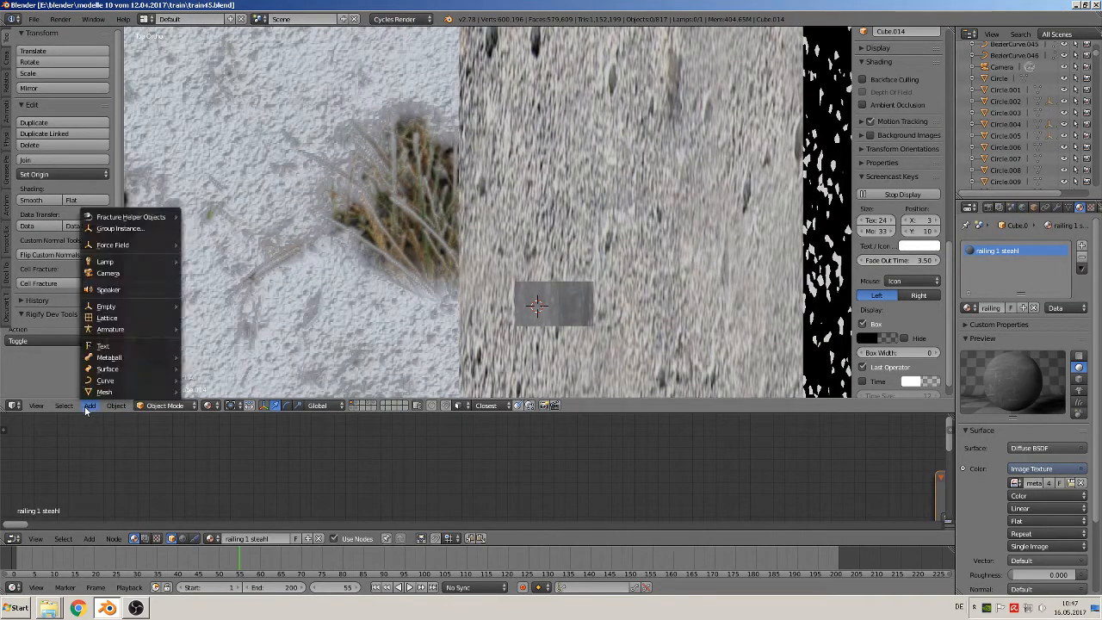
mouse_move(99, 393)
left_click(220, 128)
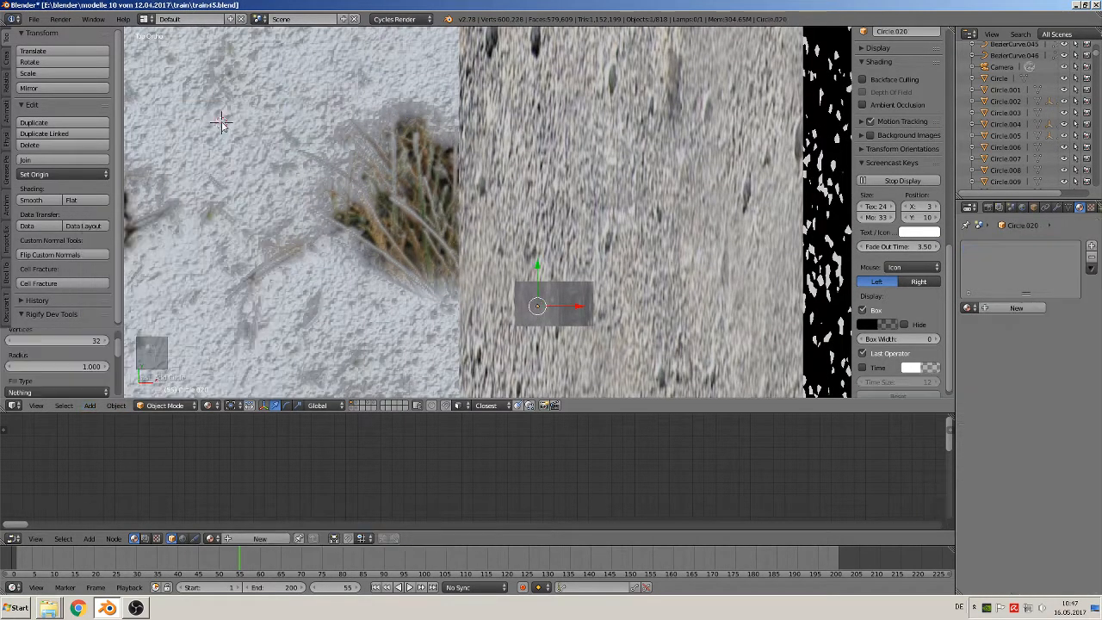
key("x")
left_click(453, 306)
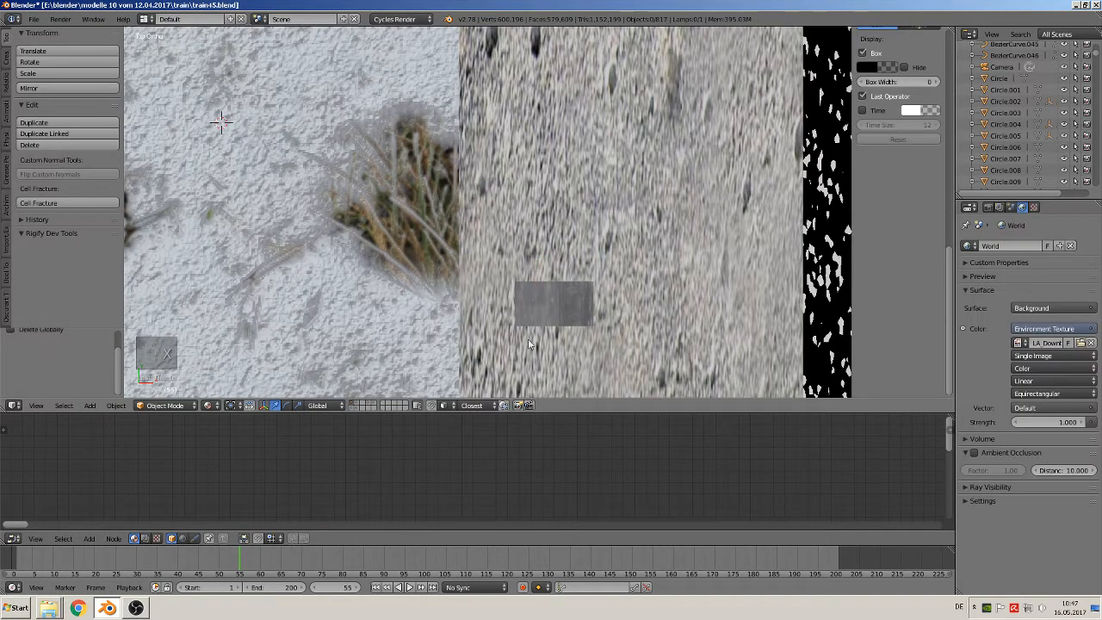
Add a cube at the top of the second-last post and scale it by about -0.011 and again by 1.246
left_click(90, 405)
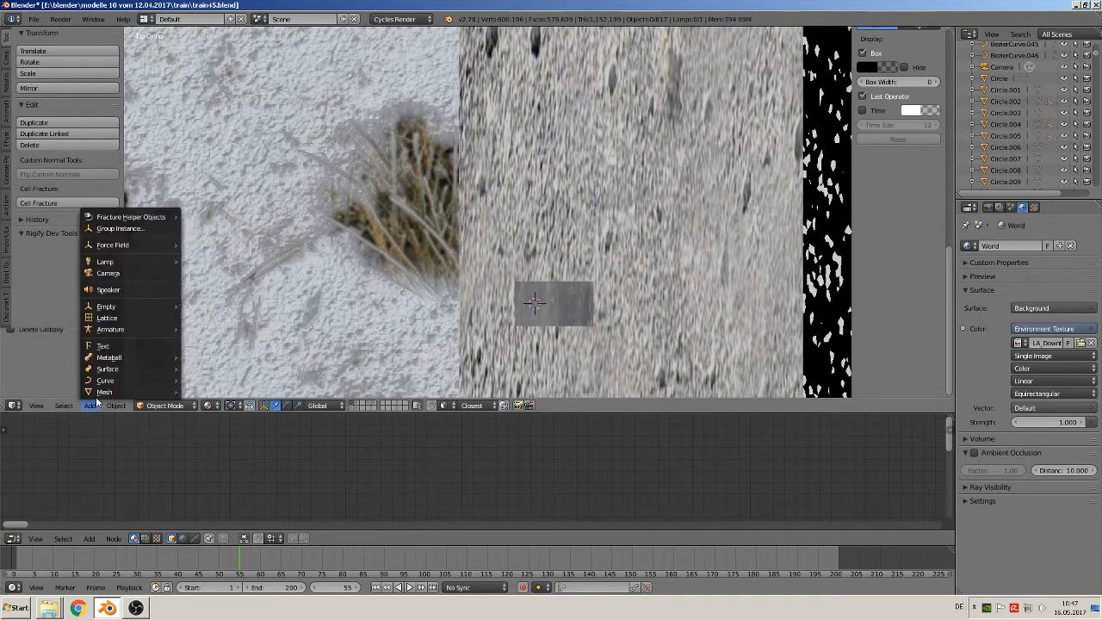
mouse_move(104, 391)
left_click(227, 117)
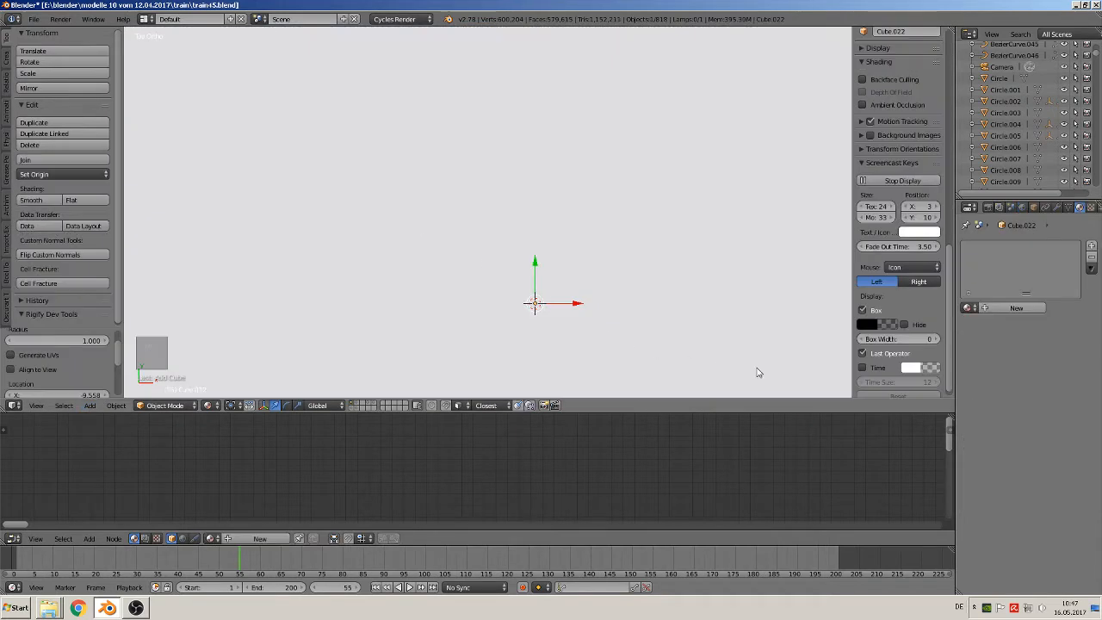
key("s")
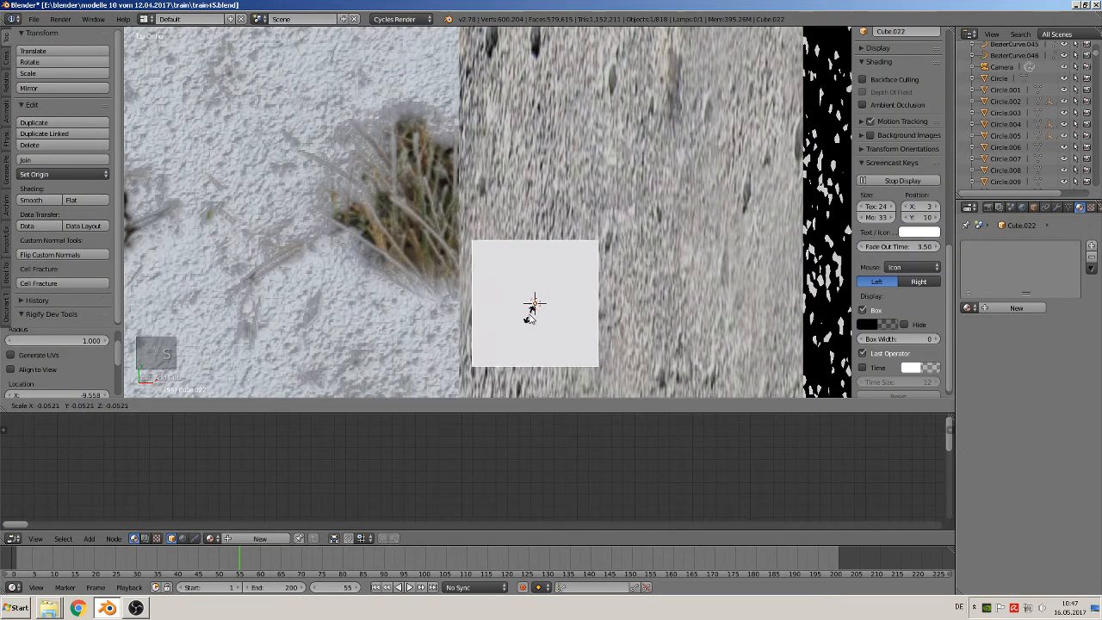
left_click(538, 305)
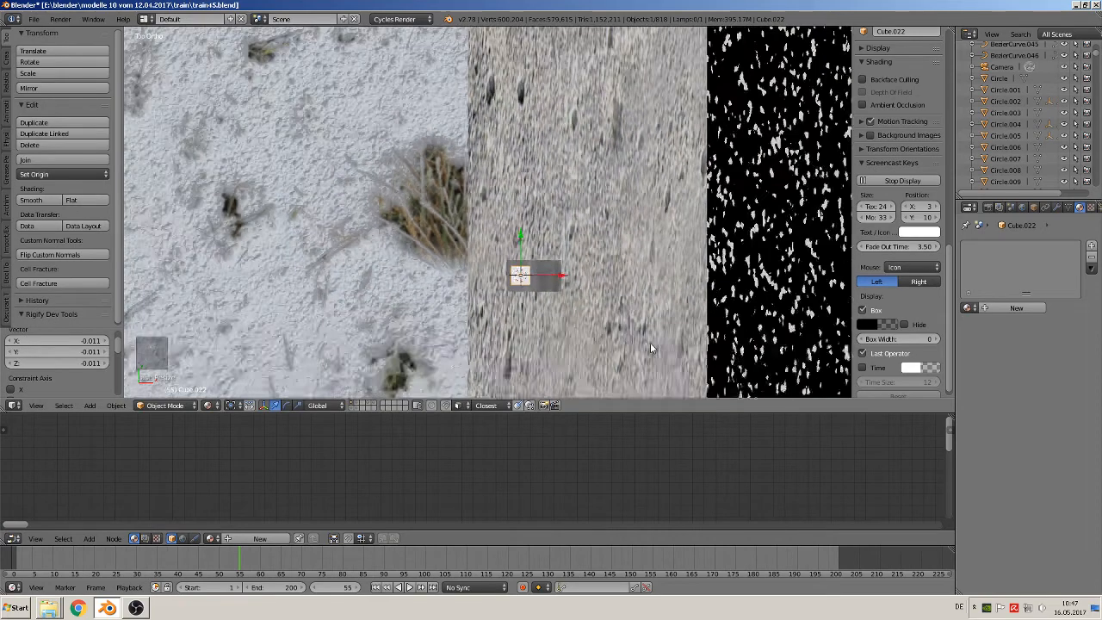
key("s")
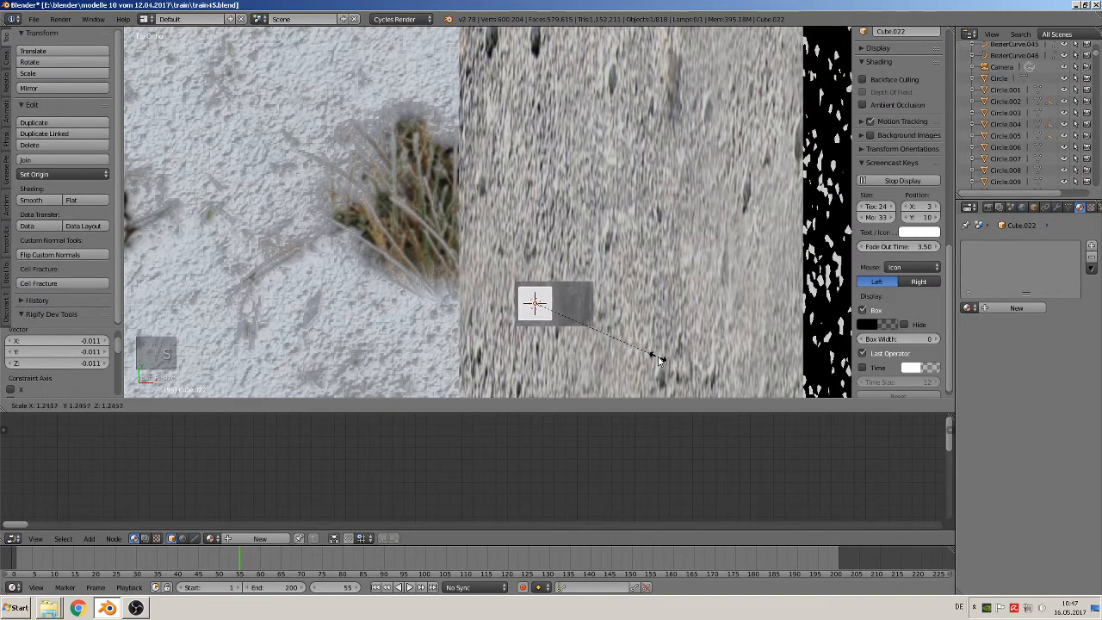
left_click(661, 360)
Move the small cube about -0.860 along Y to the last post at the bridge's open end
middle_click_drag(661, 360, 577, 306)
scroll(576, 305, "down", 8)
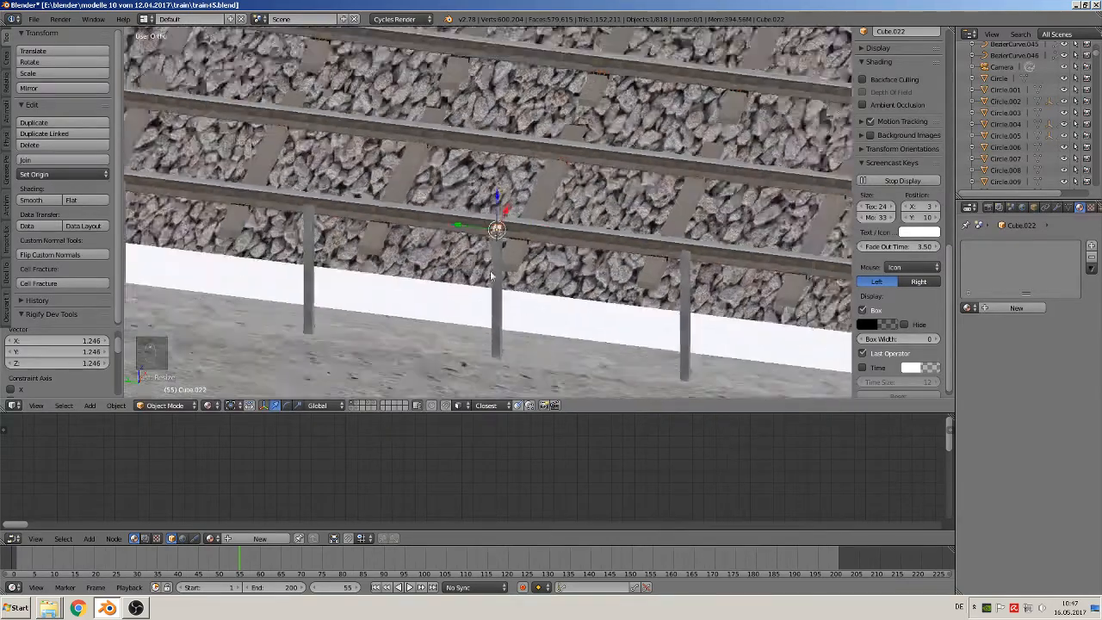
left_click_drag(459, 219, 540, 237)
scroll(542, 250, "up", 5)
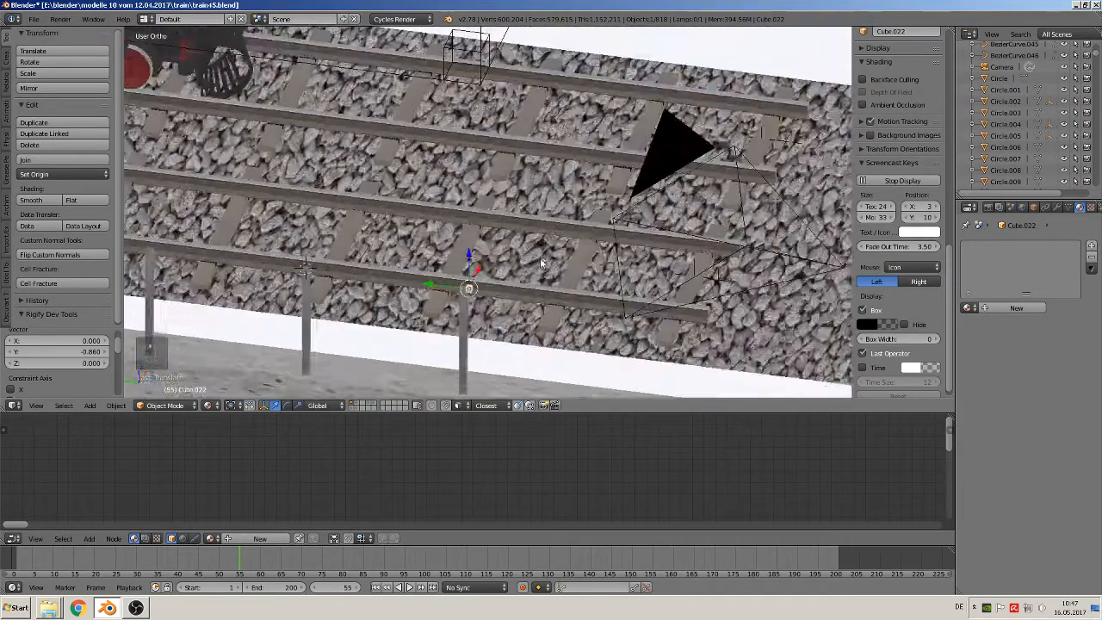
Scale the small cube at the last post uniformly by about 0.614
scroll(540, 264, "up", 3)
middle_click_drag(510, 303, 552, 229, "shift")
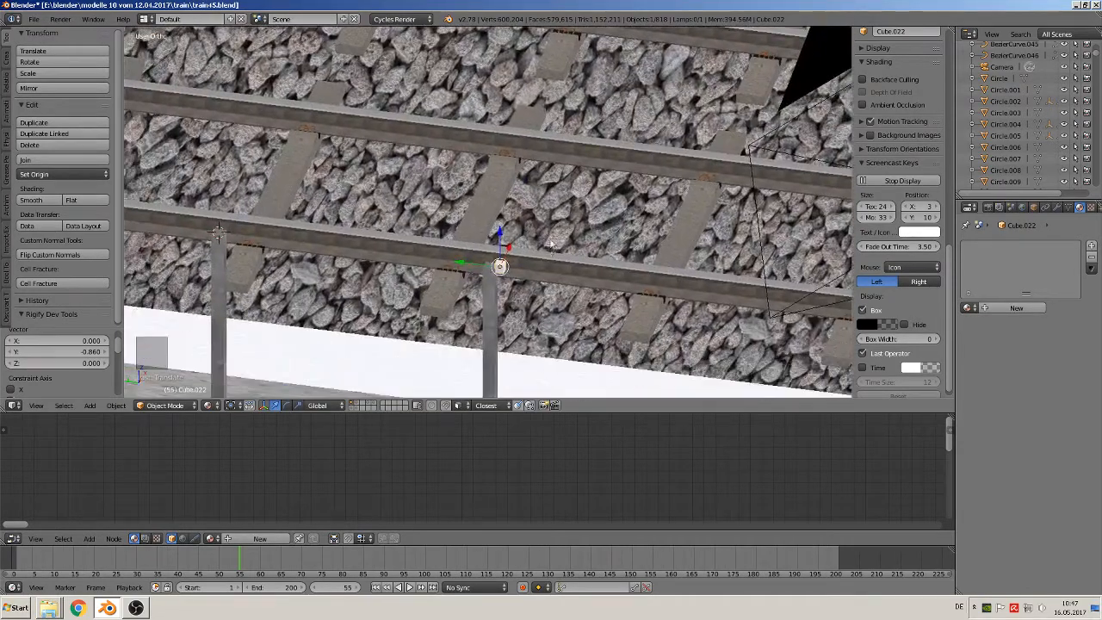
mouse_move(551, 289)
middle_mouse_down()
mouse_move(555, 233)
mouse_move(550, 269)
middle_mouse_up()
middle_click_drag(546, 323, 581, 366)
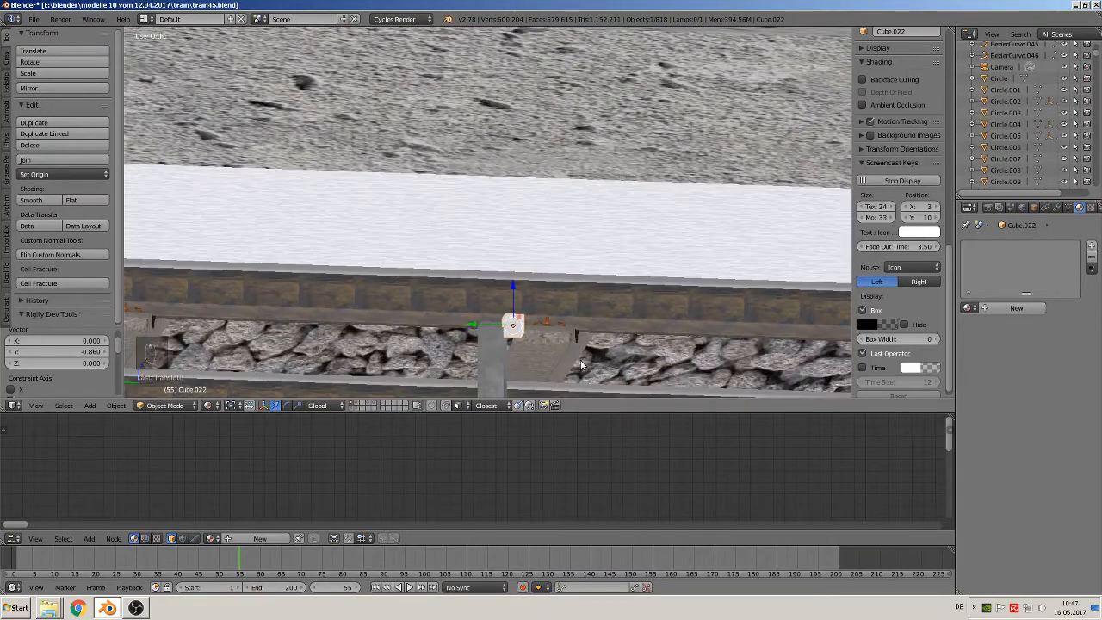
key("s")
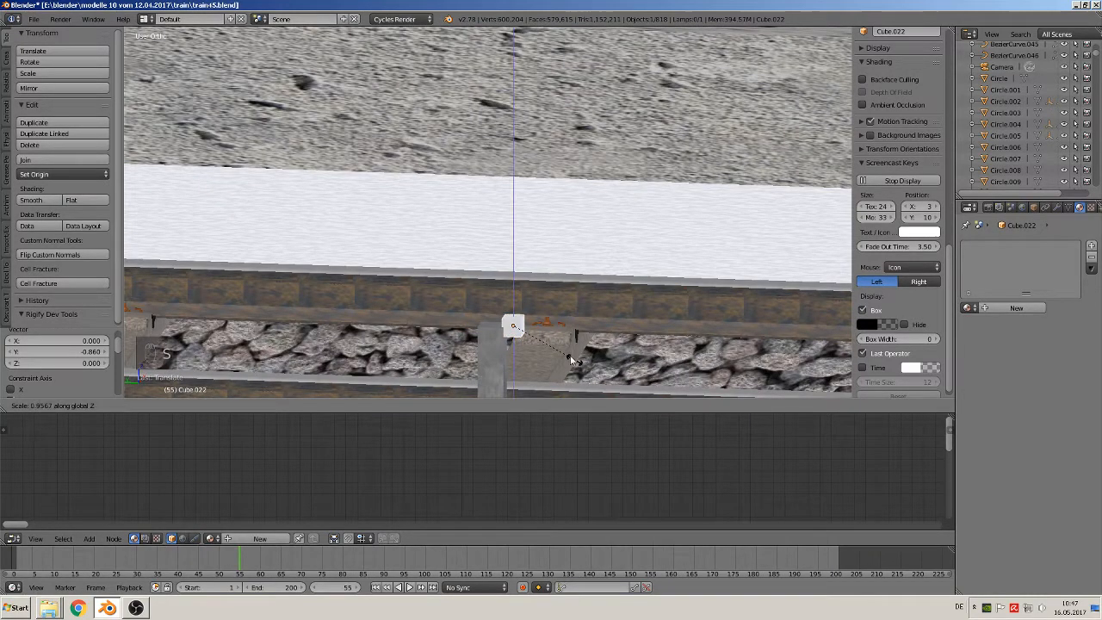
left_click(555, 348)
Stretch the cube into a long rail by moving its tunnel-side face about 10.293 along Y past the row of posts
scroll(555, 344, "down", 1)
middle_click_drag(551, 348, 510, 397)
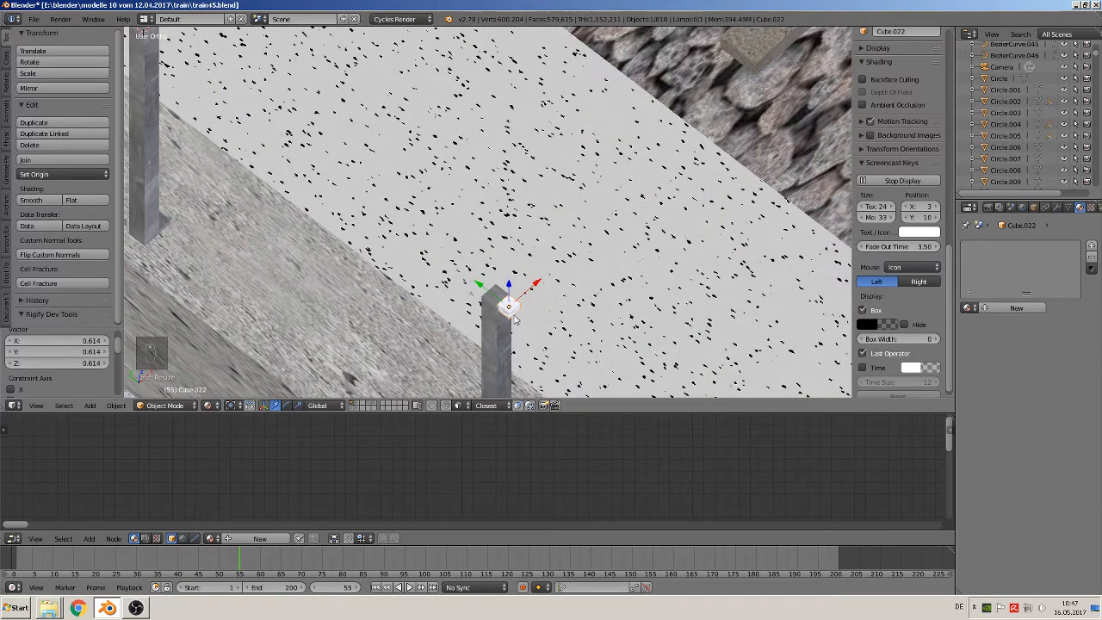
key("Tab")
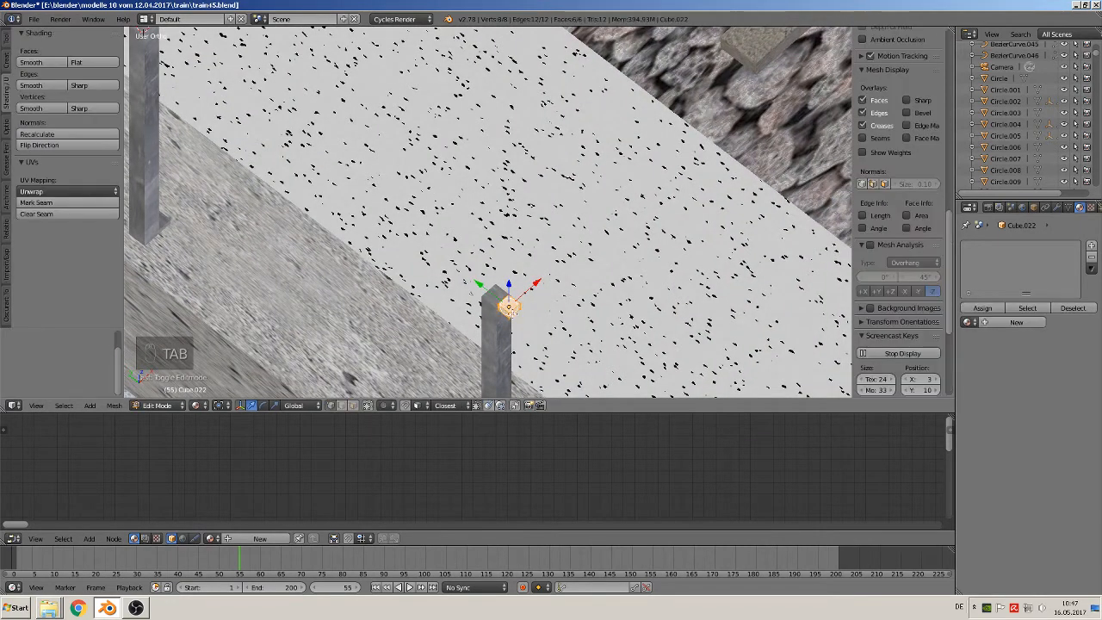
middle_click_drag(496, 336, 557, 328)
scroll(556, 327, "up", 3)
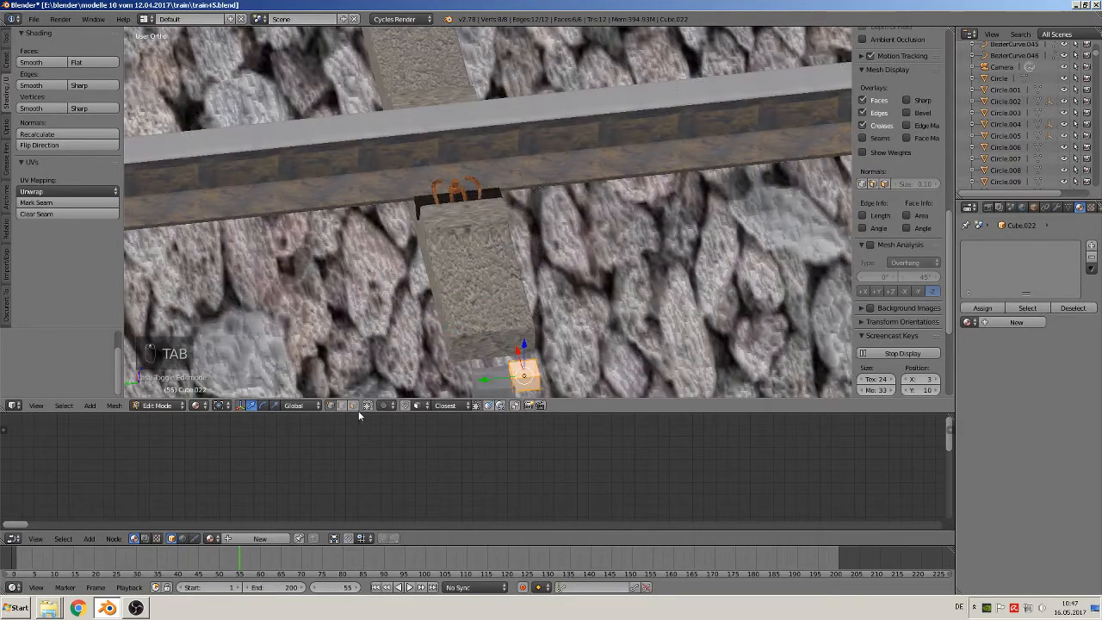
left_click(353, 405)
right_click(521, 383)
scroll(521, 383, "down", 6)
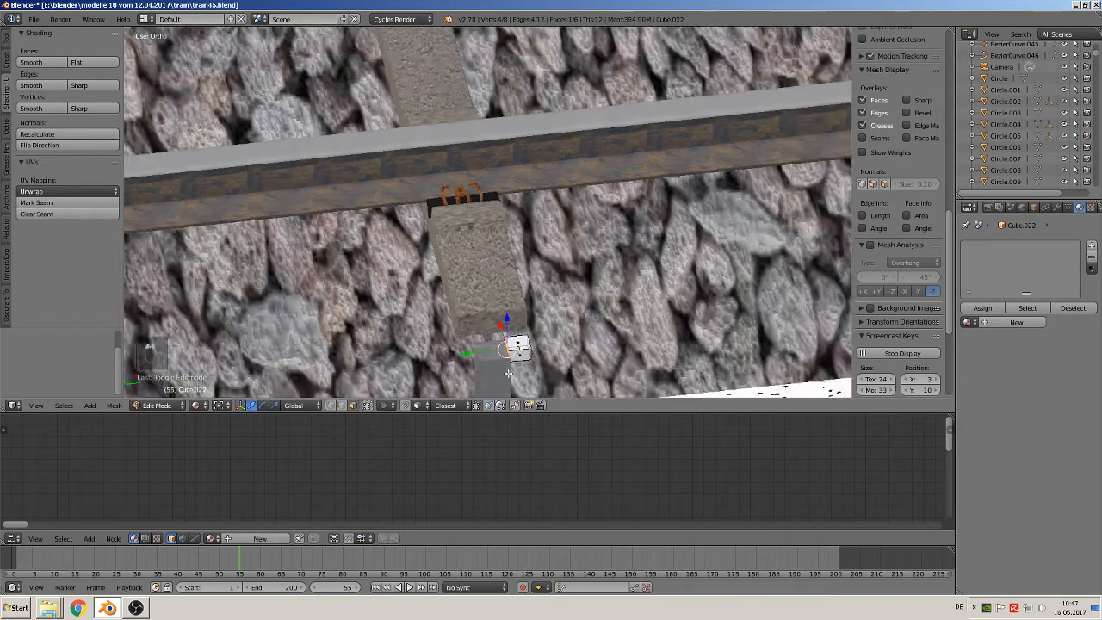
scroll(500, 267, "down", 9)
middle_click_drag(500, 268, 509, 501)
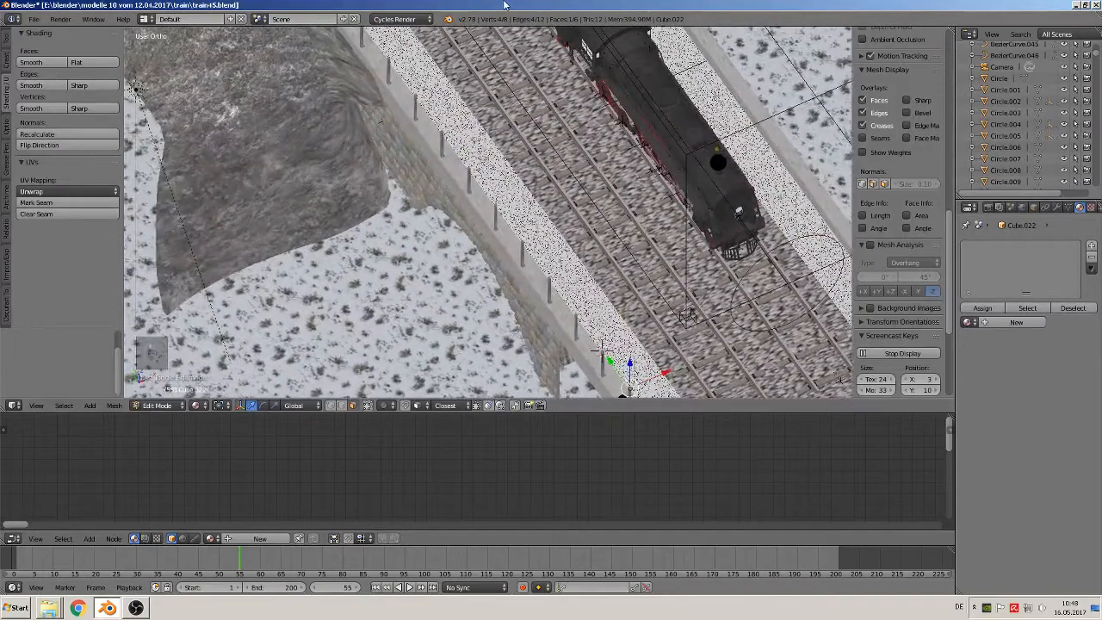
scroll(487, 212, "down", 3)
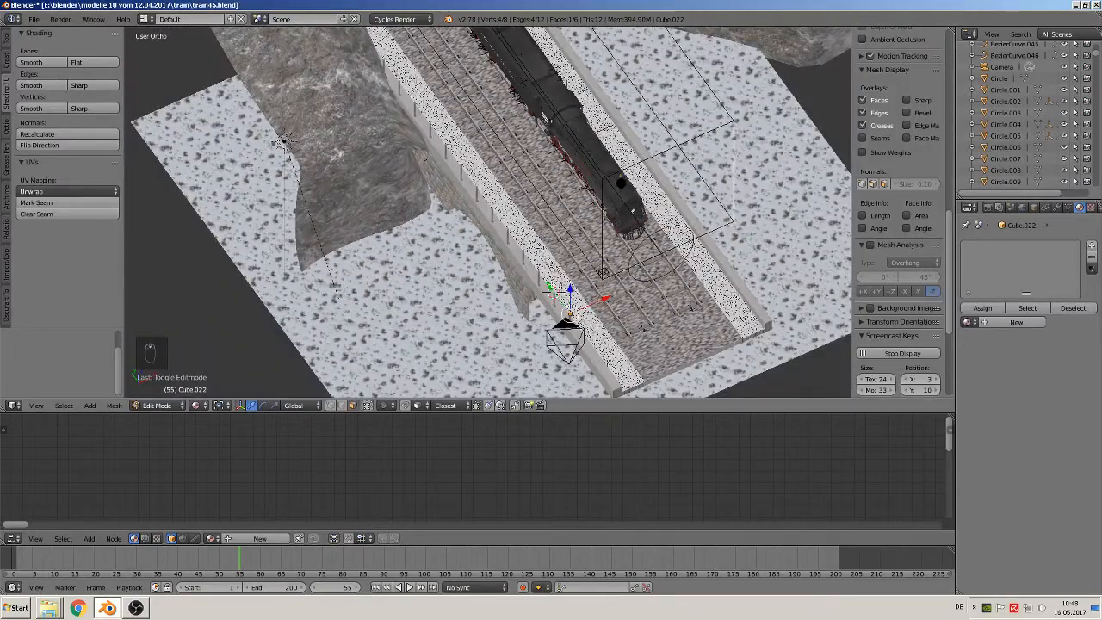
key("g")
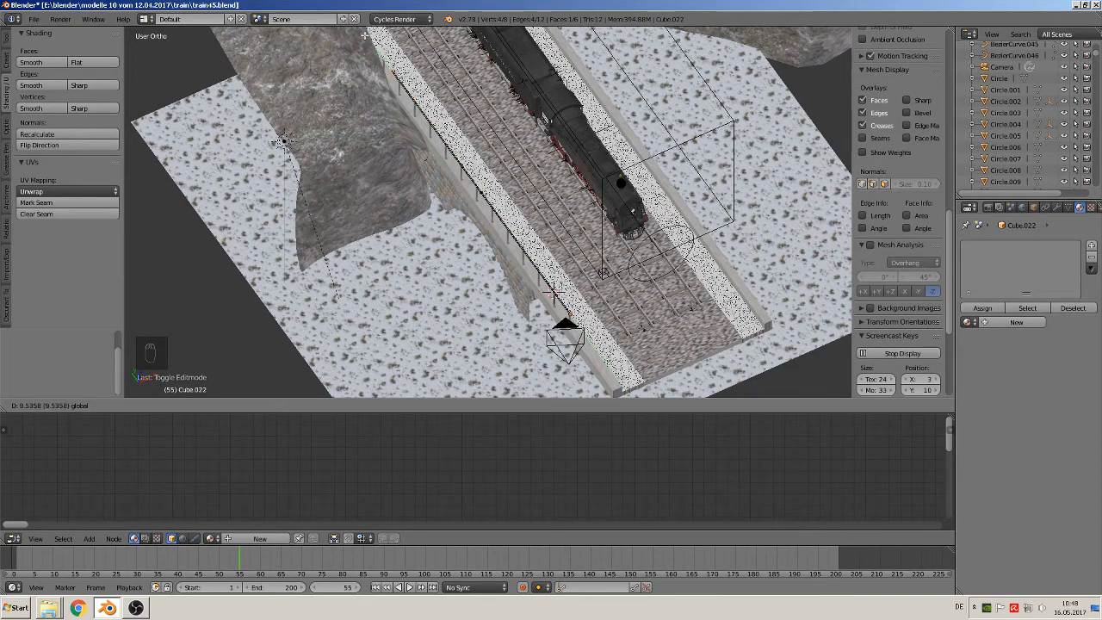
left_click_drag(365, 35, 381, 58)
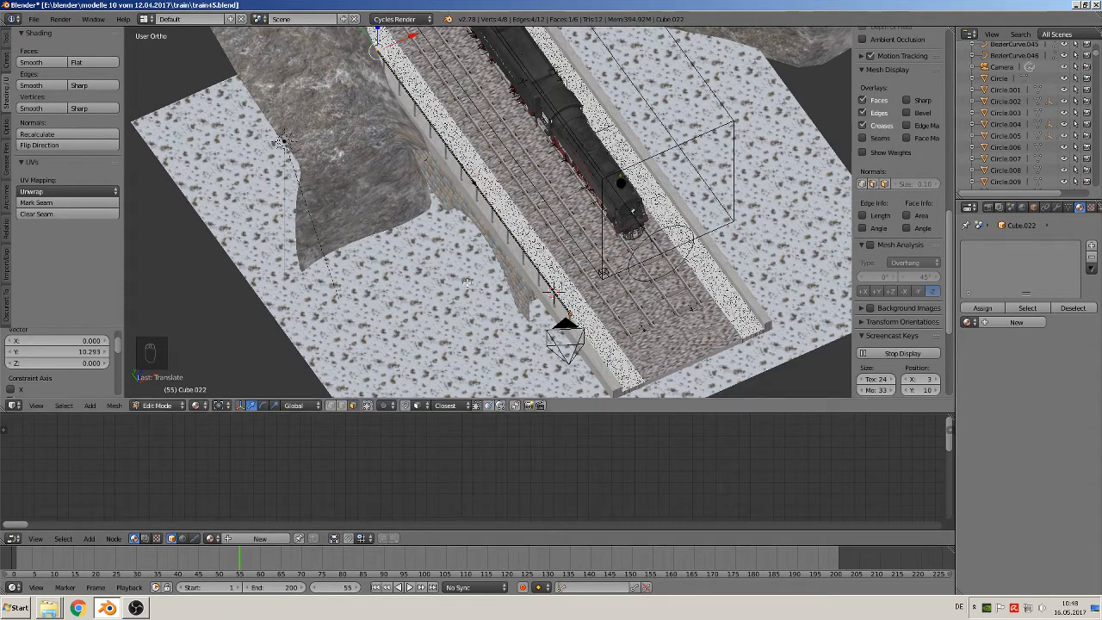
key("Tab")
middle_click_drag(466, 281, 445, 250)
scroll(593, 244, "up", 3)
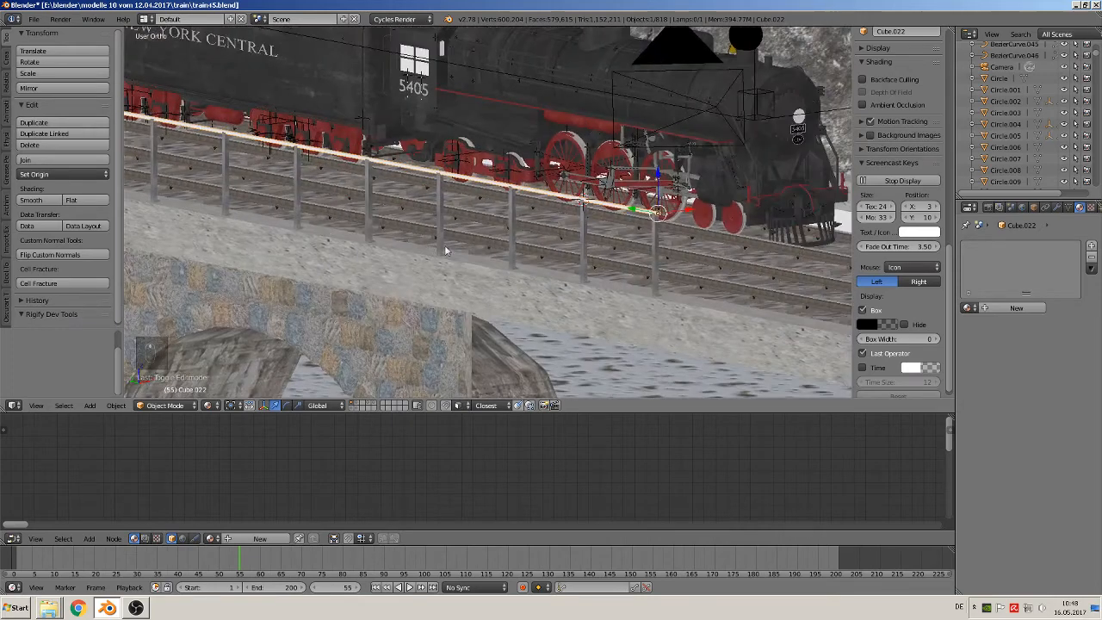
Widen the top rail by scaling it about 2.426 along the X axis
scroll(445, 250, "up", 3)
scroll(533, 164, "up", 2)
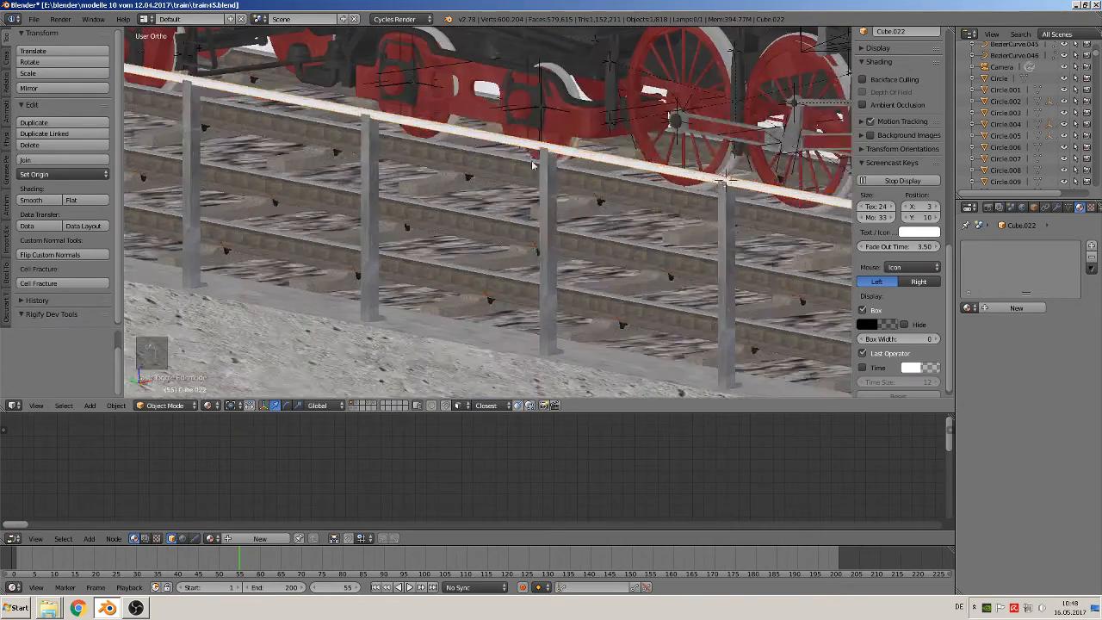
middle_click_drag(587, 241, 204, 221, "shift")
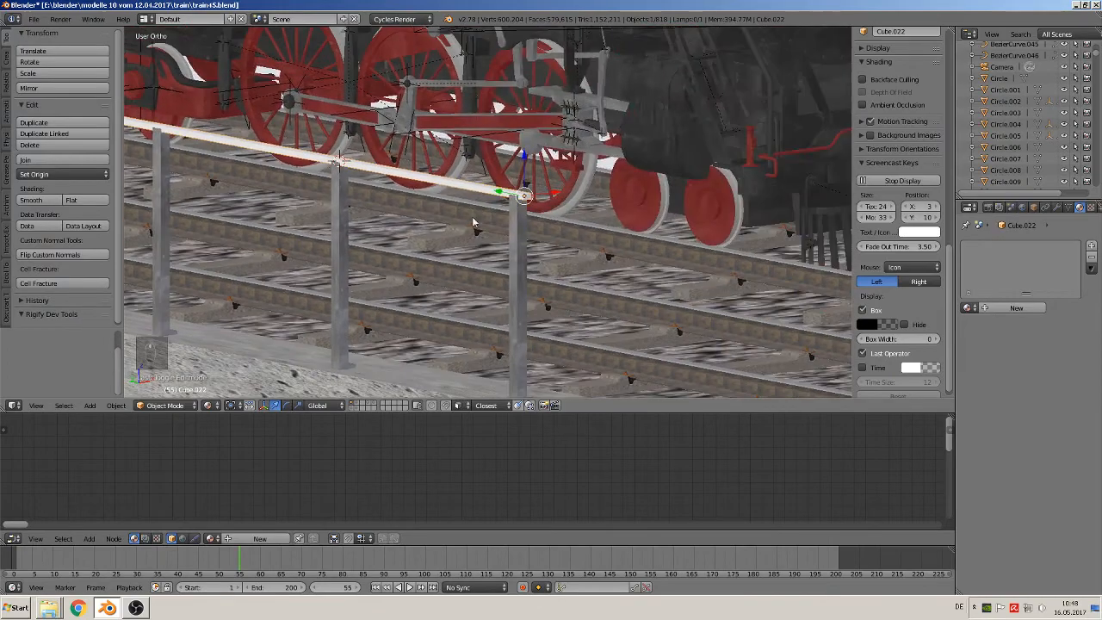
scroll(474, 224, "up", 2)
middle_click_drag(474, 224, 571, 135)
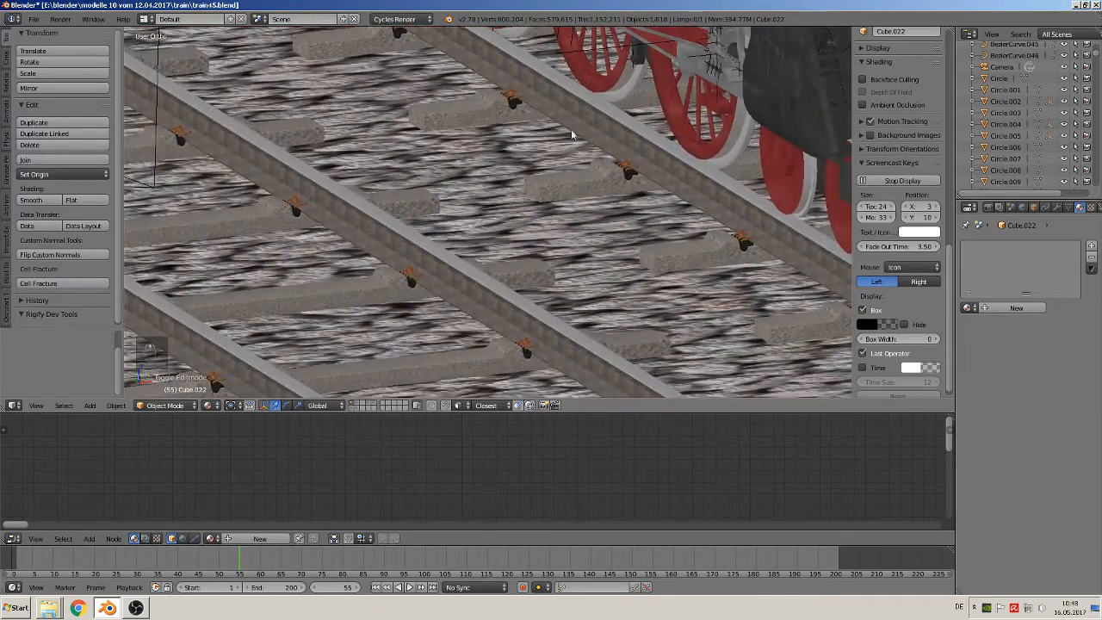
key("KP_0")
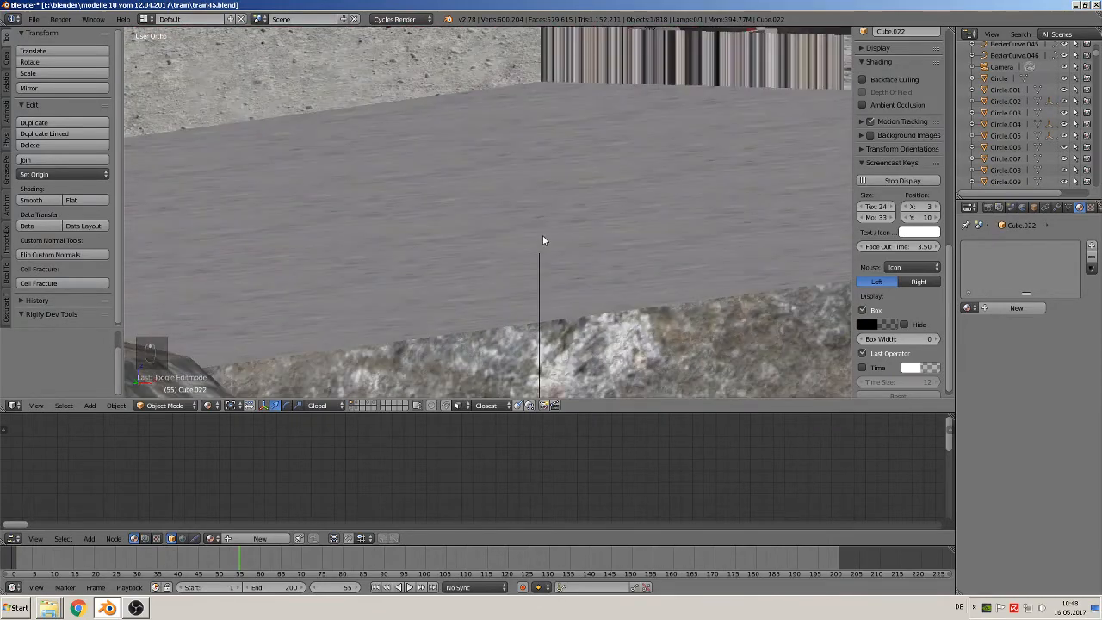
key("KP_Decimal")
scroll(580, 273, "up", 4)
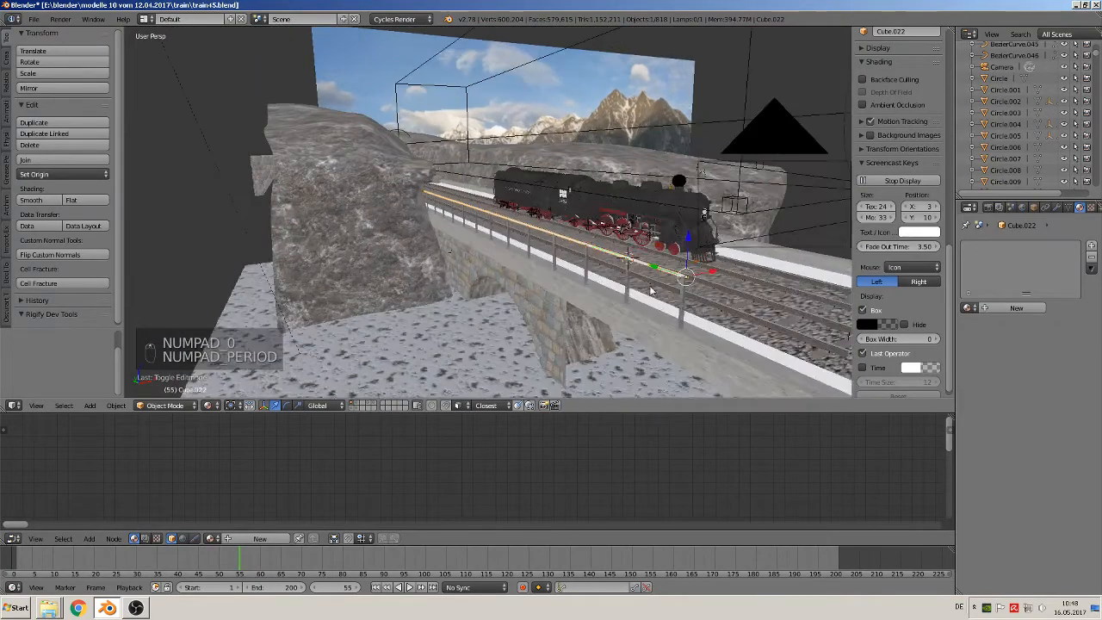
middle_click_drag(753, 350, 364, 203, "shift")
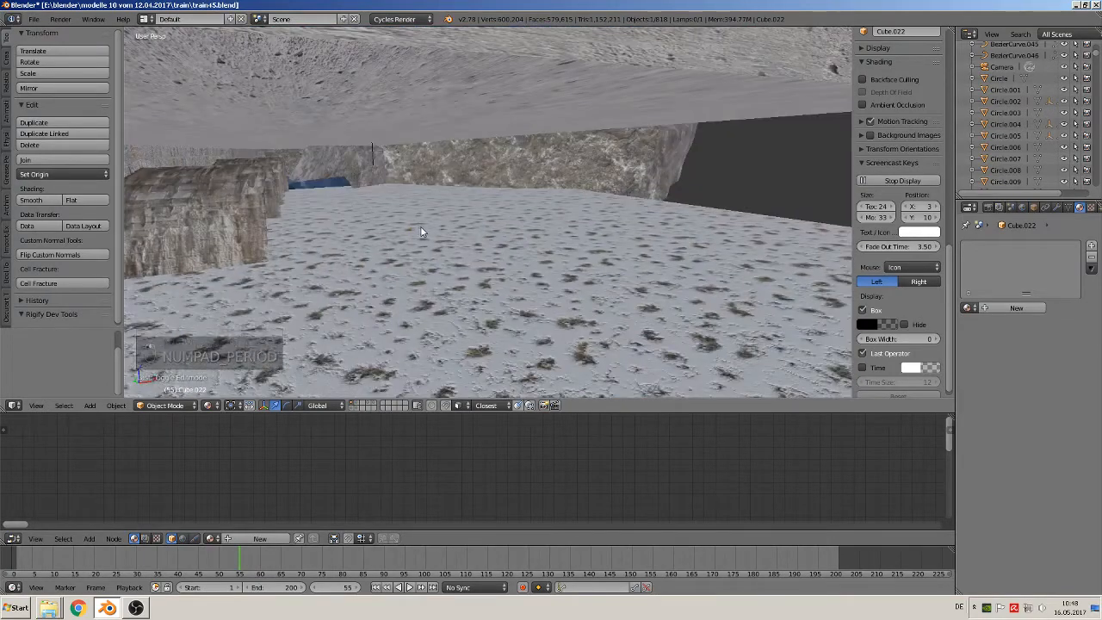
scroll(430, 234, "down", 4)
middle_click_drag(435, 240, 540, 271)
scroll(551, 255, "up", 8)
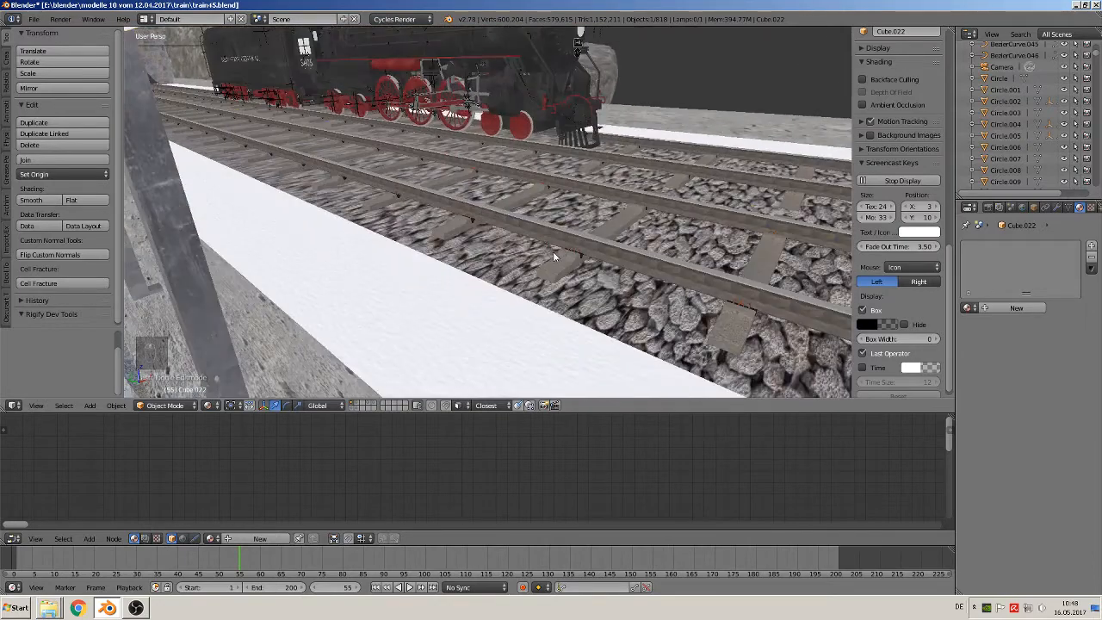
scroll(552, 251, "down", 4)
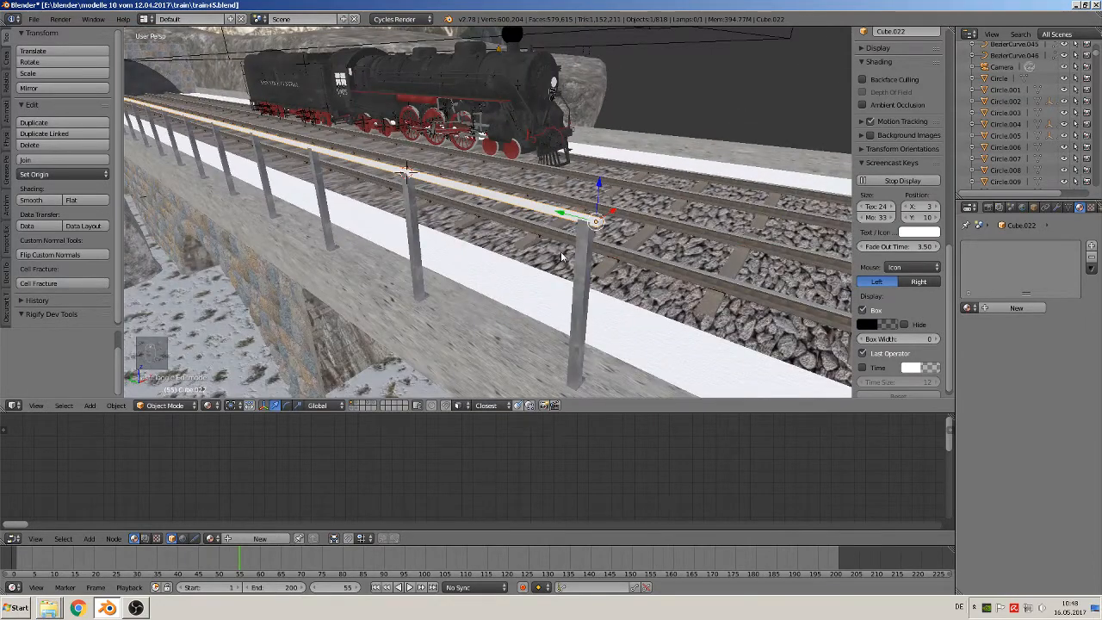
key("s")
key("x")
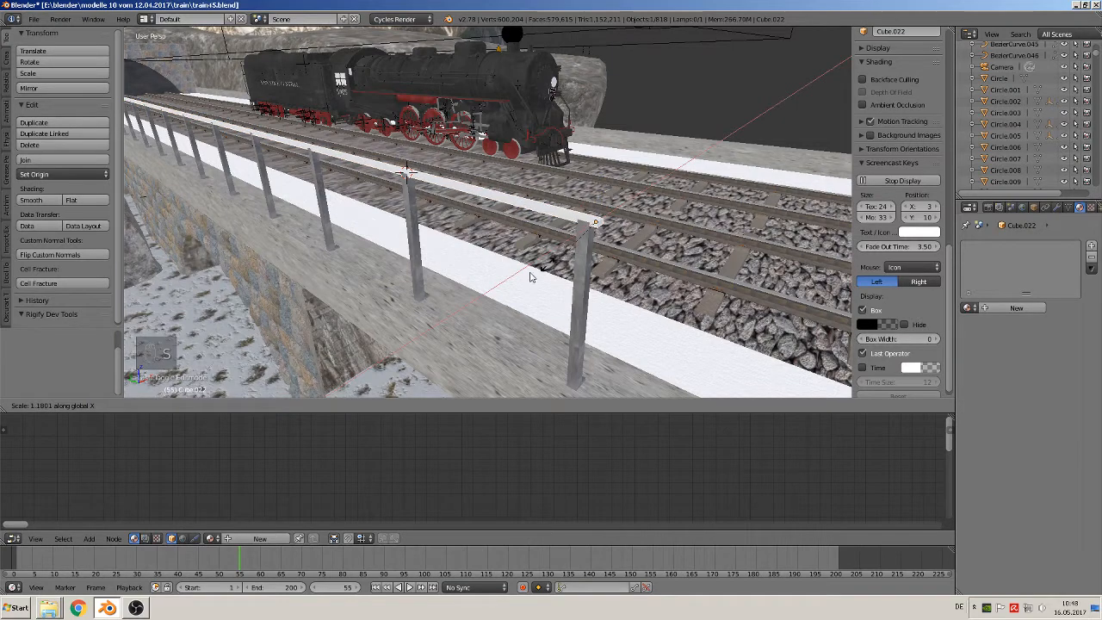
left_click(506, 291)
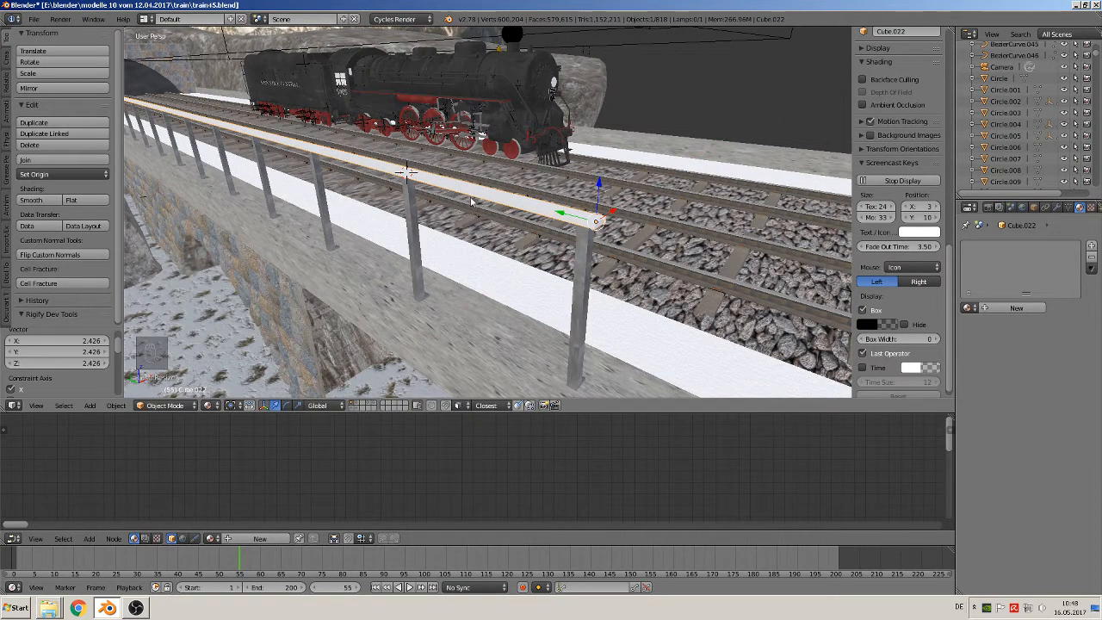
Duplicate the top rail, move the copy about -0.263 along Z, and scale the copy by about 0.284 along X
key("shift+d")
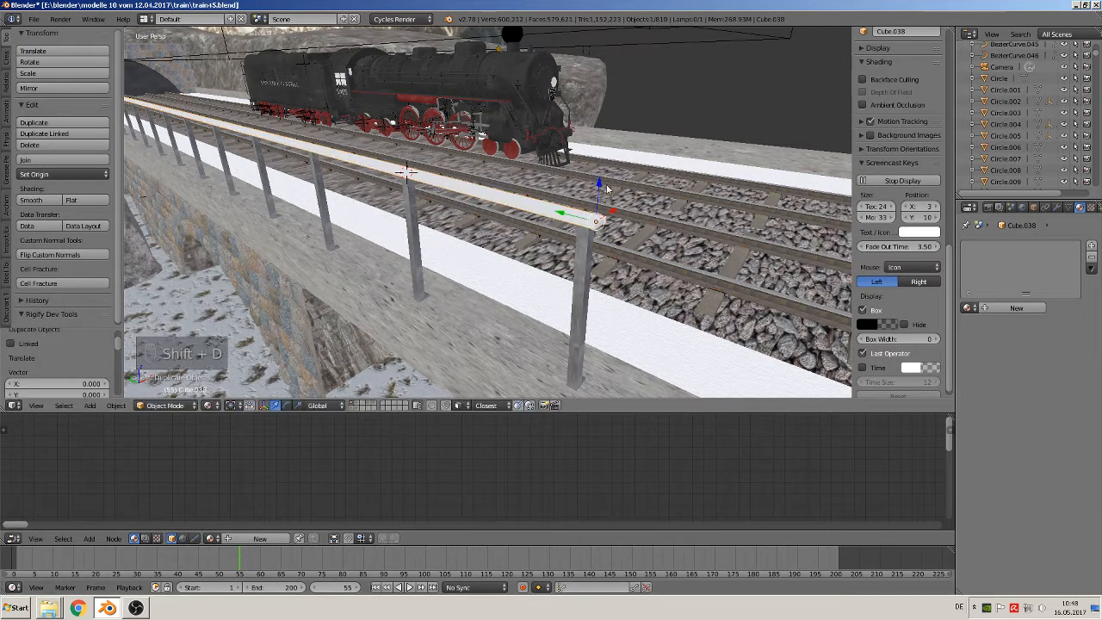
left_click_drag(601, 185, 602, 264)
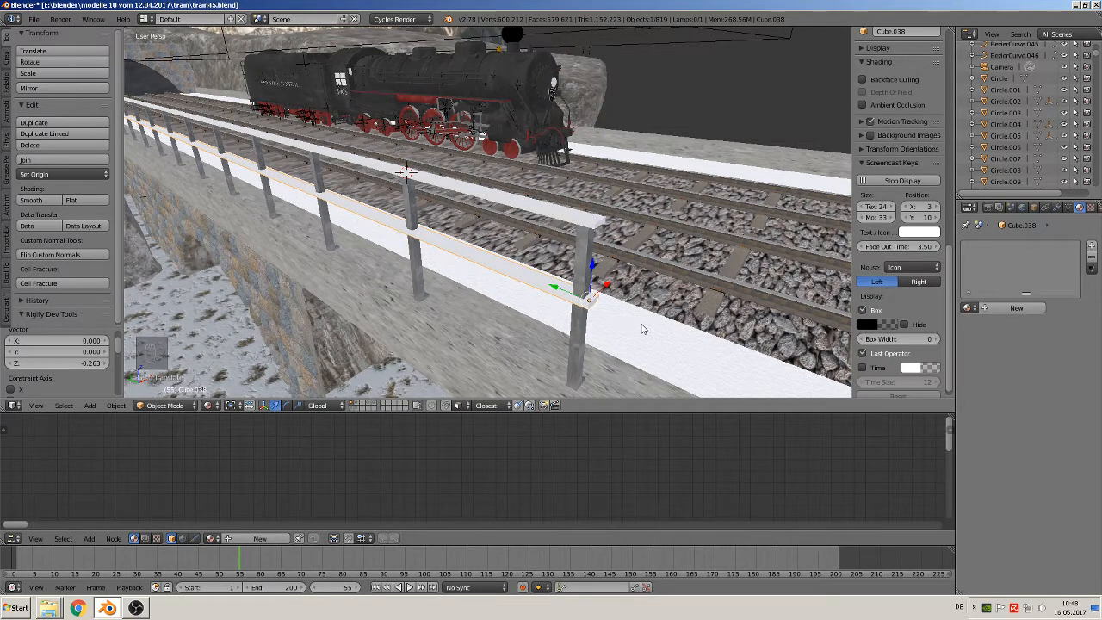
key("s")
key("x")
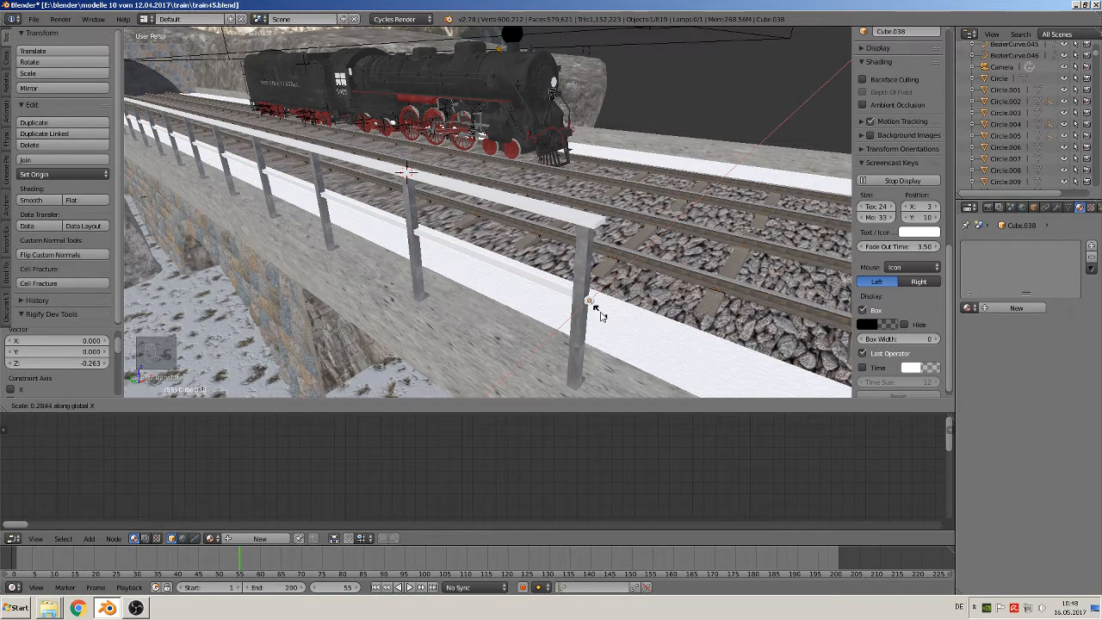
left_click(602, 315)
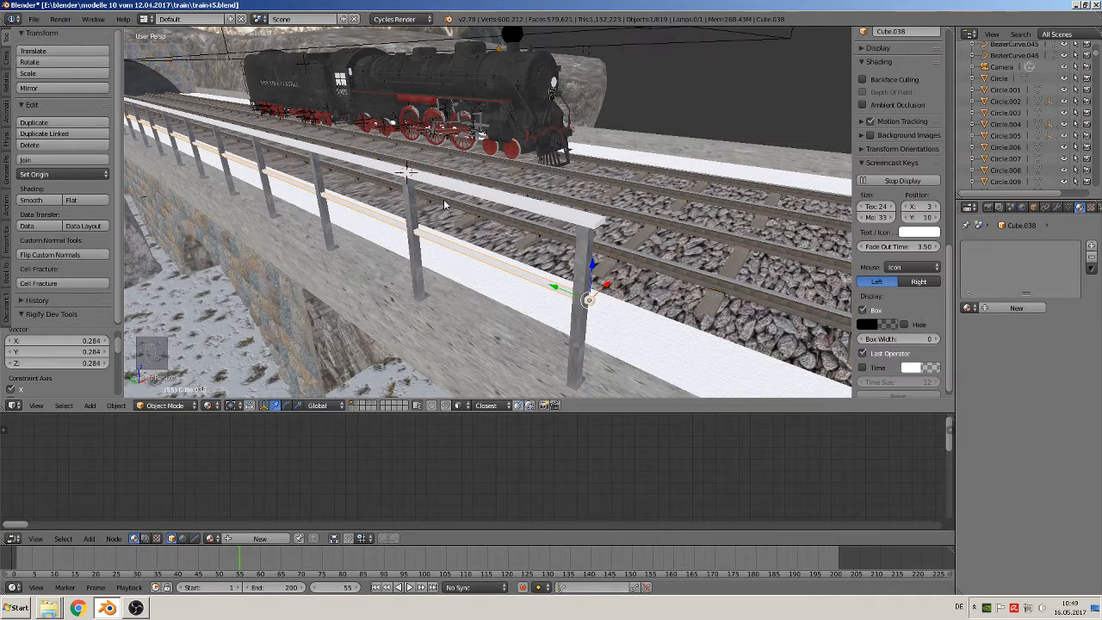
Mark all edges of the top rail's mesh as UV seams
right_click(557, 214)
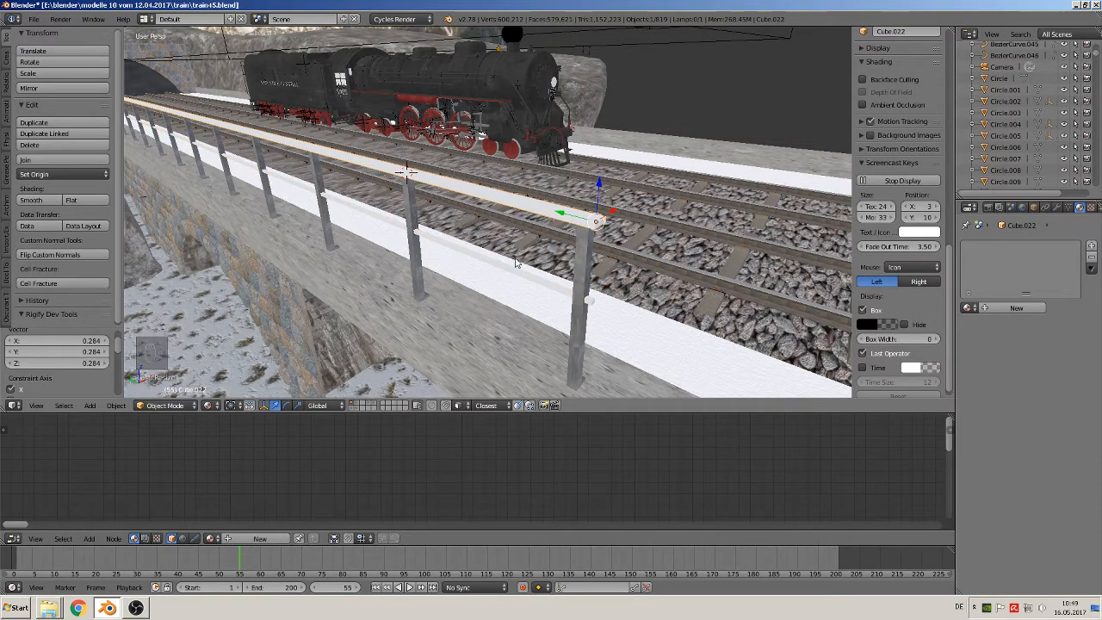
key("Tab")
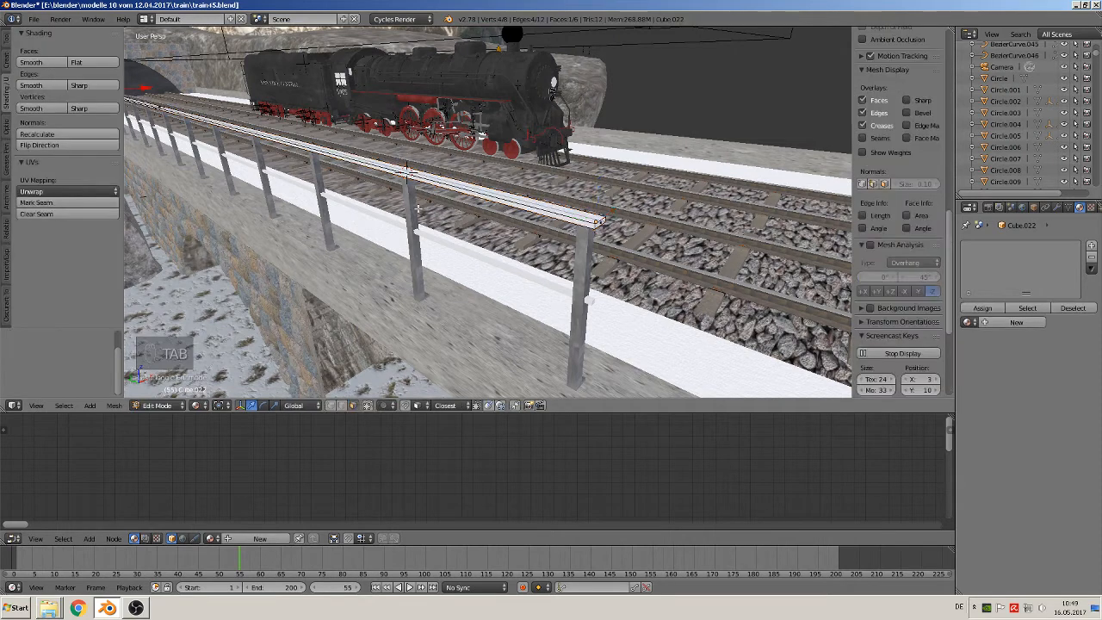
key("a")
key("a")
key("a")
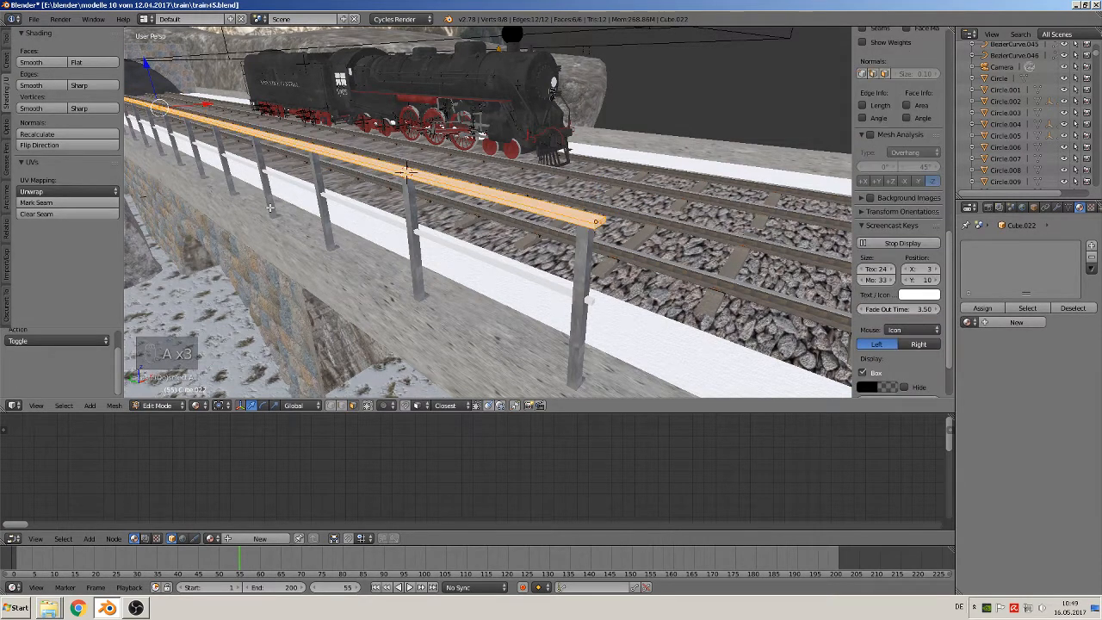
left_click(67, 203)
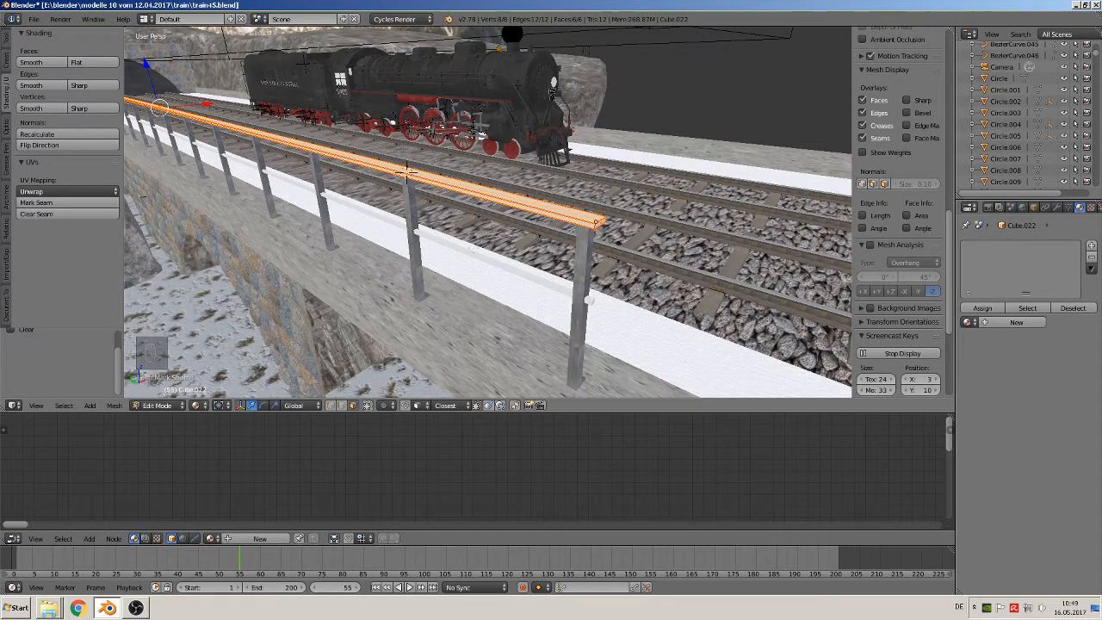
key("Tab")
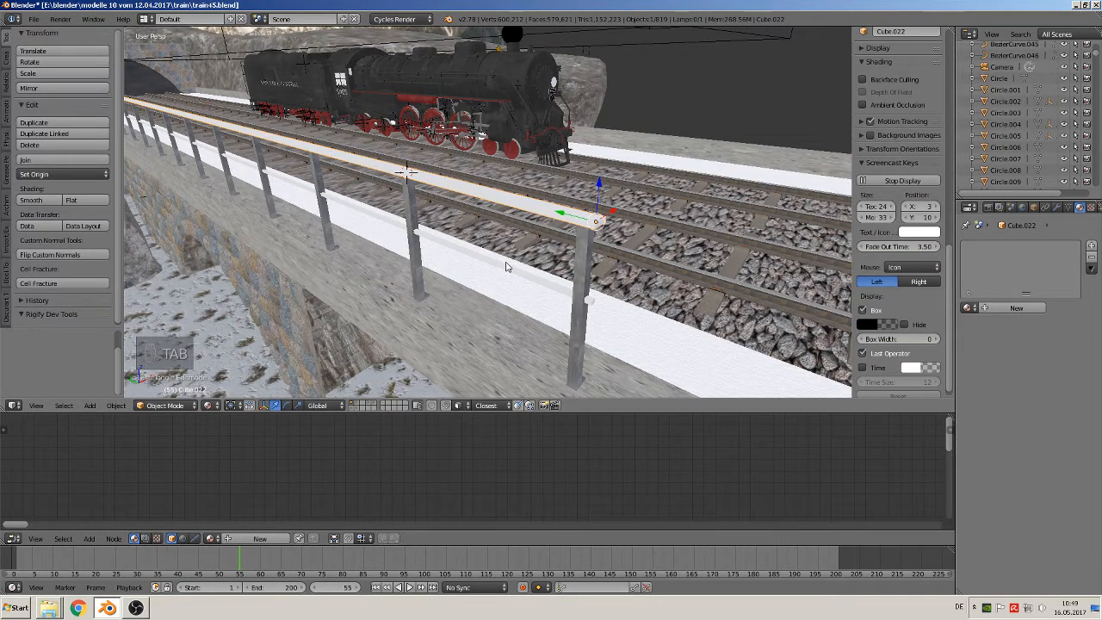
Mark all edges of the lower rail's mesh as UV seams
right_click(506, 267)
key("Tab")
key("a")
key("a")
key("a")
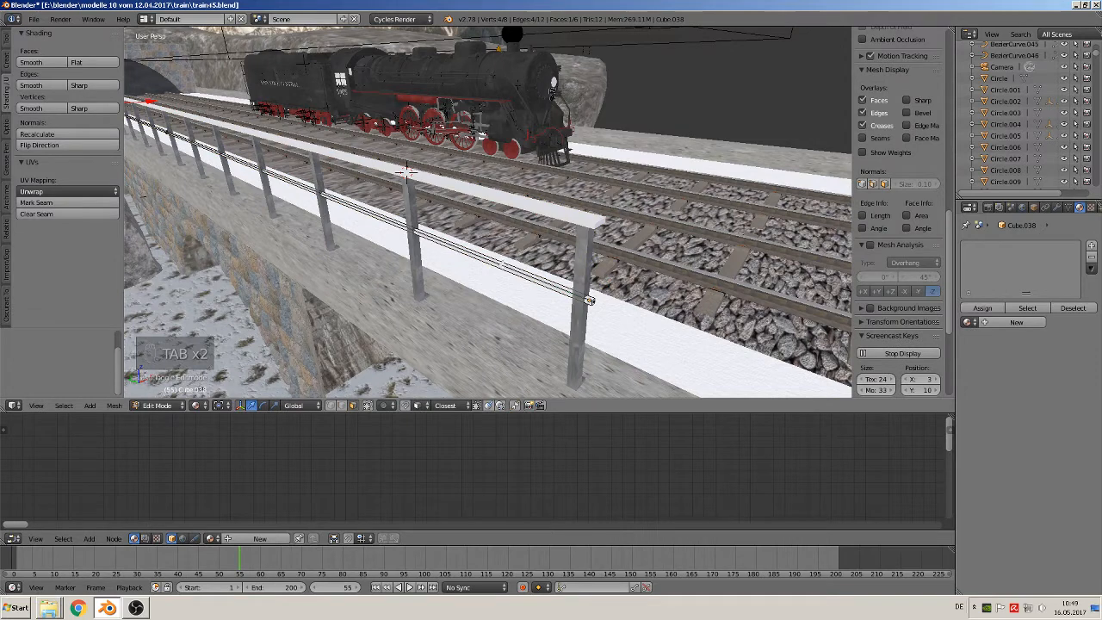
key("a")
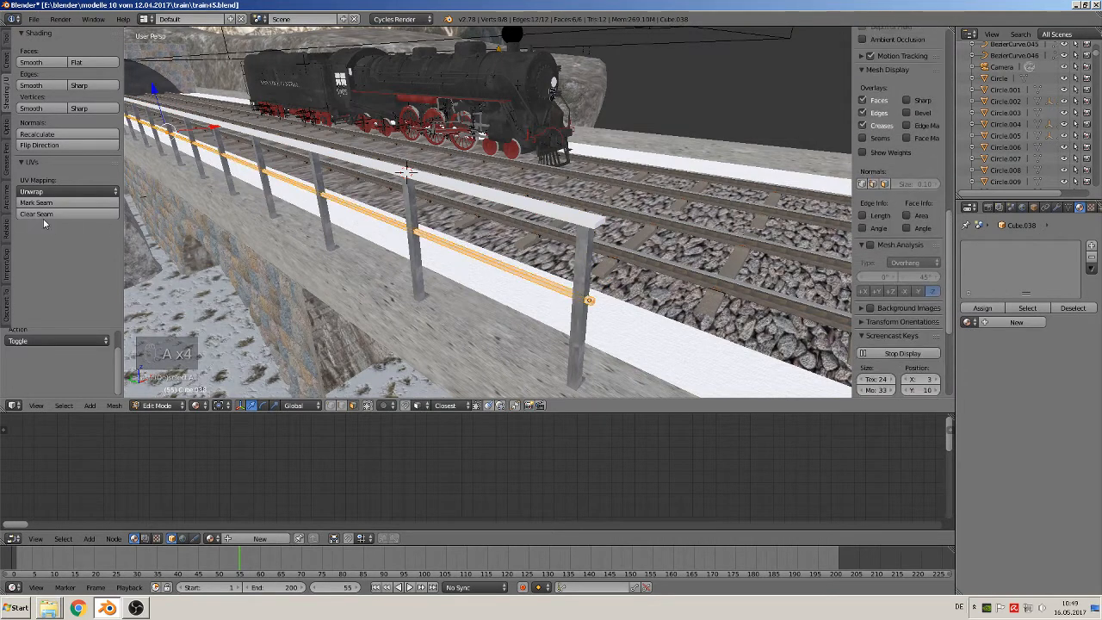
left_click(62, 203)
key("Tab")
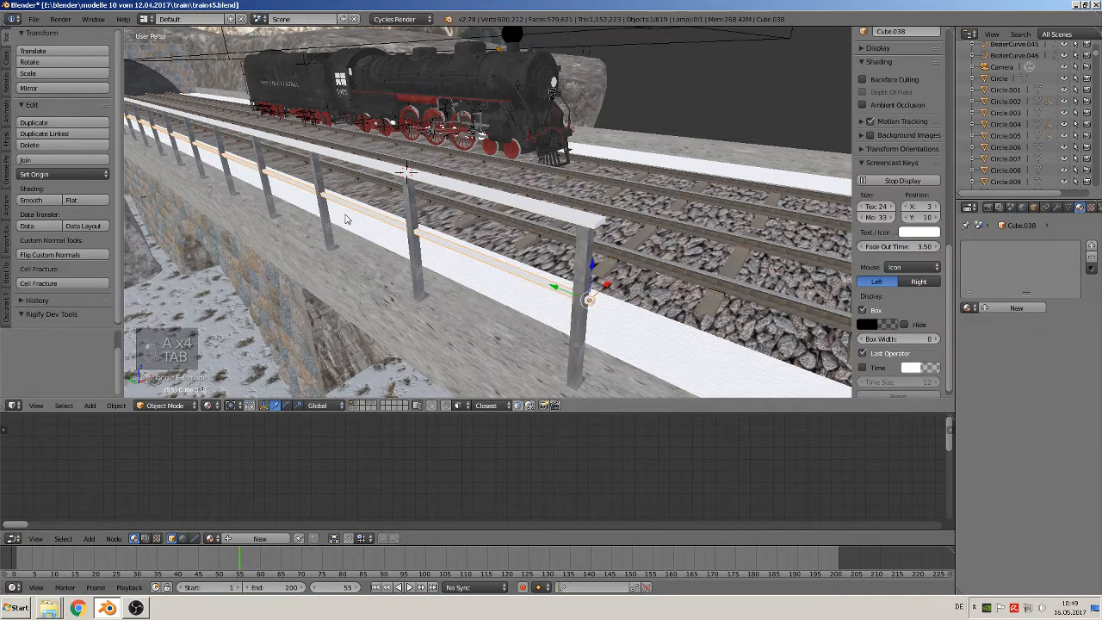
Unwrap the whole top rail with Smart UV Project, using an angle limit of 66 and an island margin of 0
right_click(568, 221)
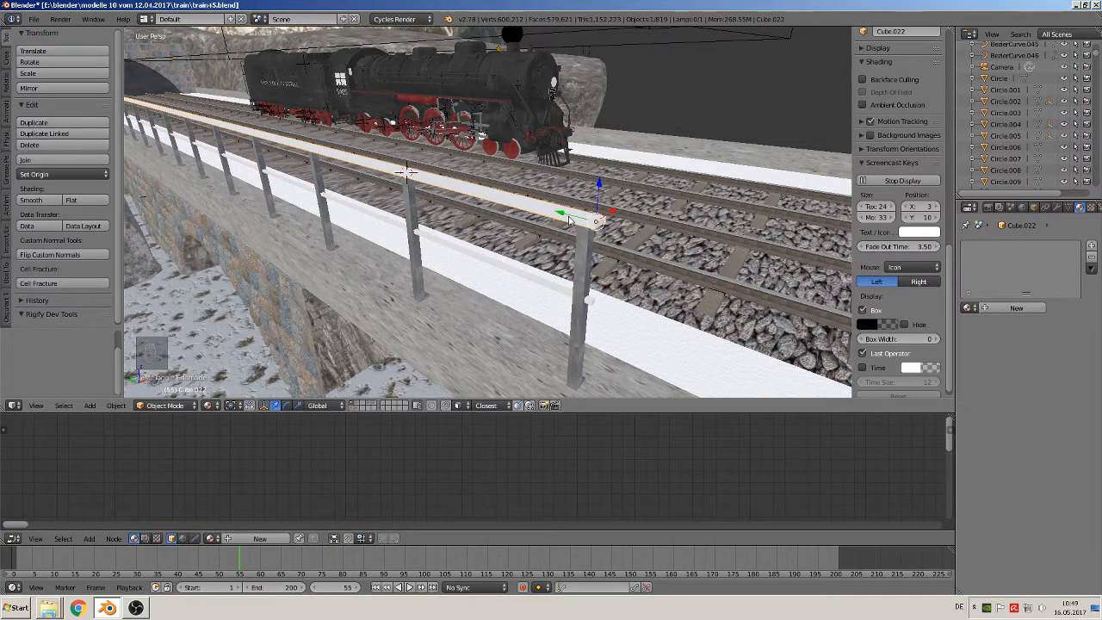
key("Tab")
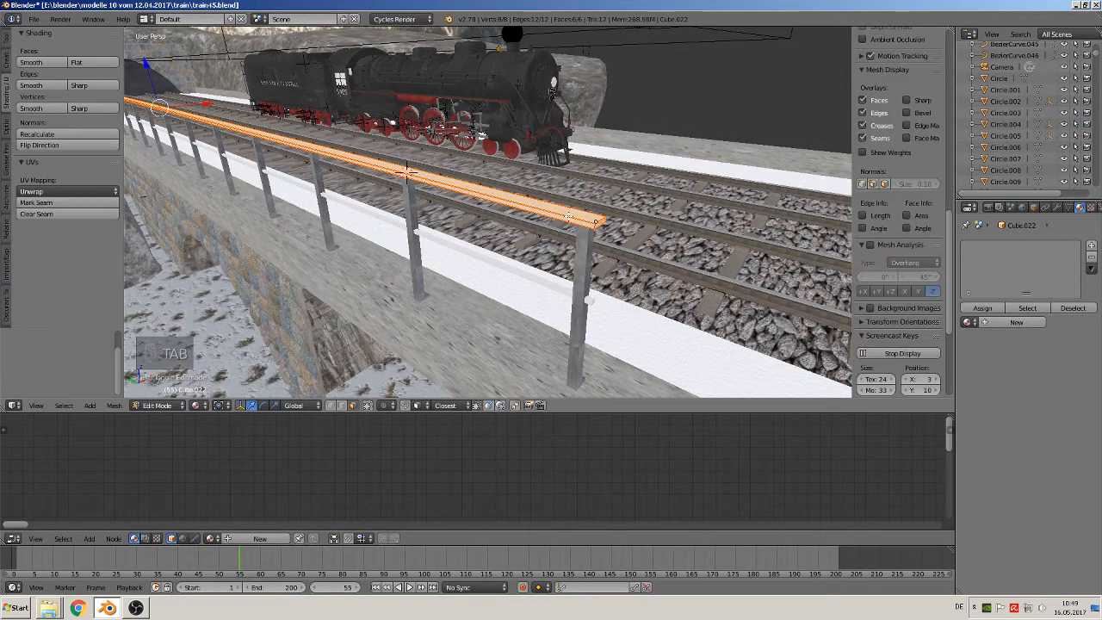
key("u")
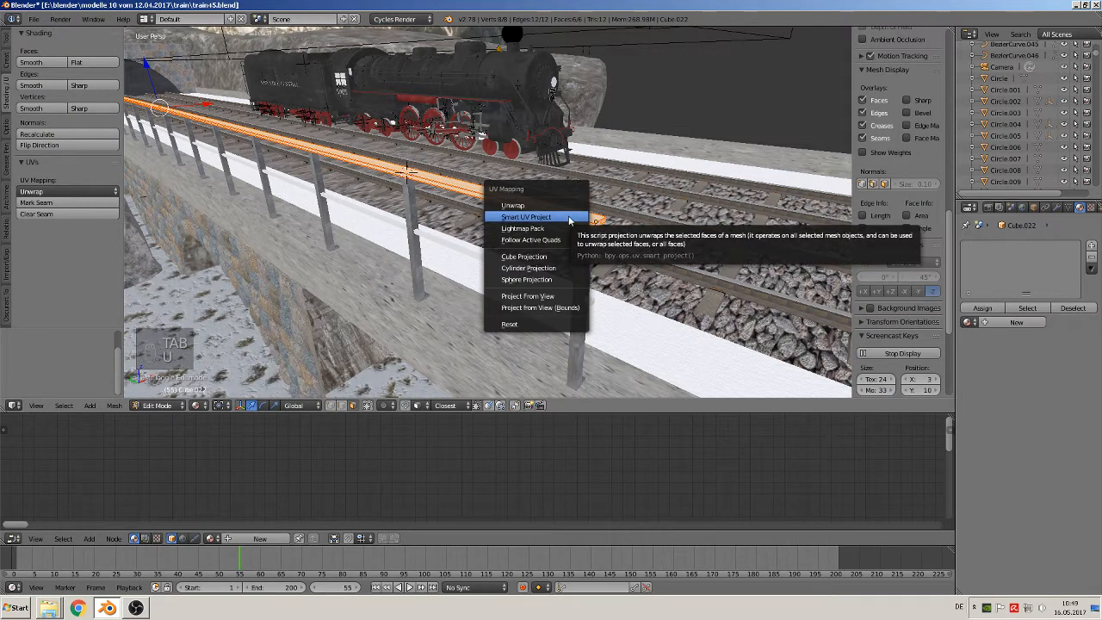
left_click(568, 215)
left_click(538, 299)
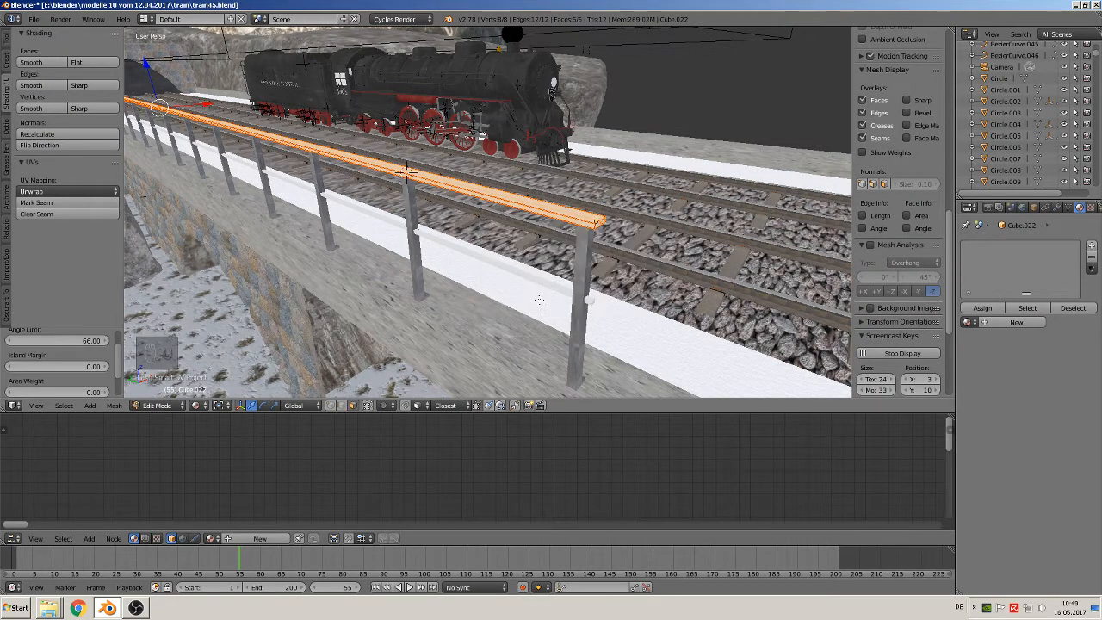
key("Tab")
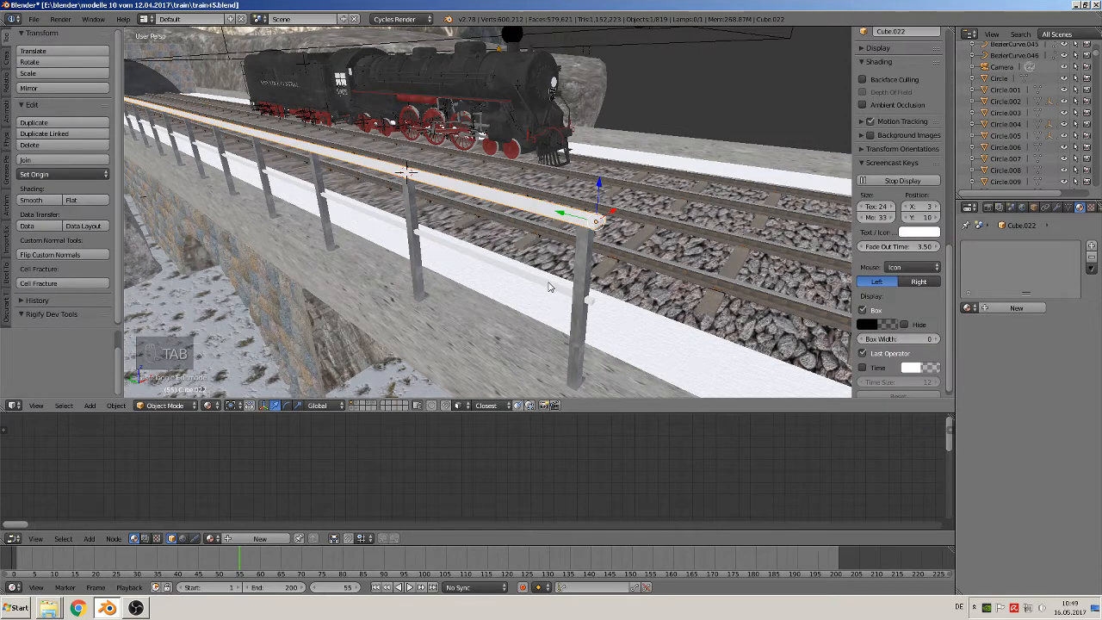
Unwrap the whole lower rail with Smart UV Project, using an angle limit of 66 and an island margin of 0
right_click(550, 287)
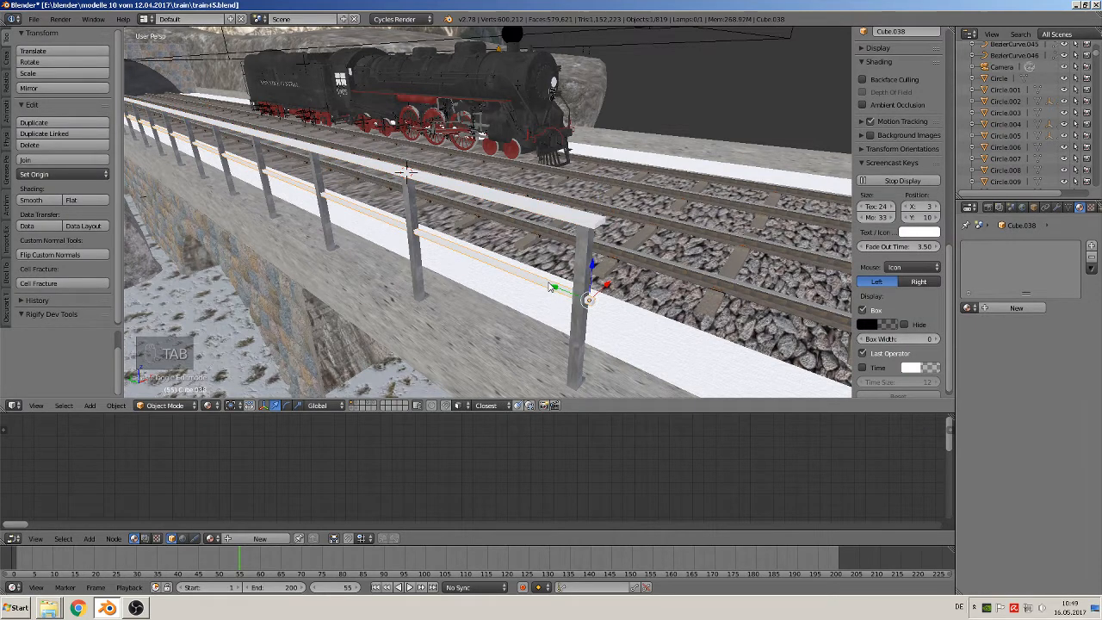
key("Tab")
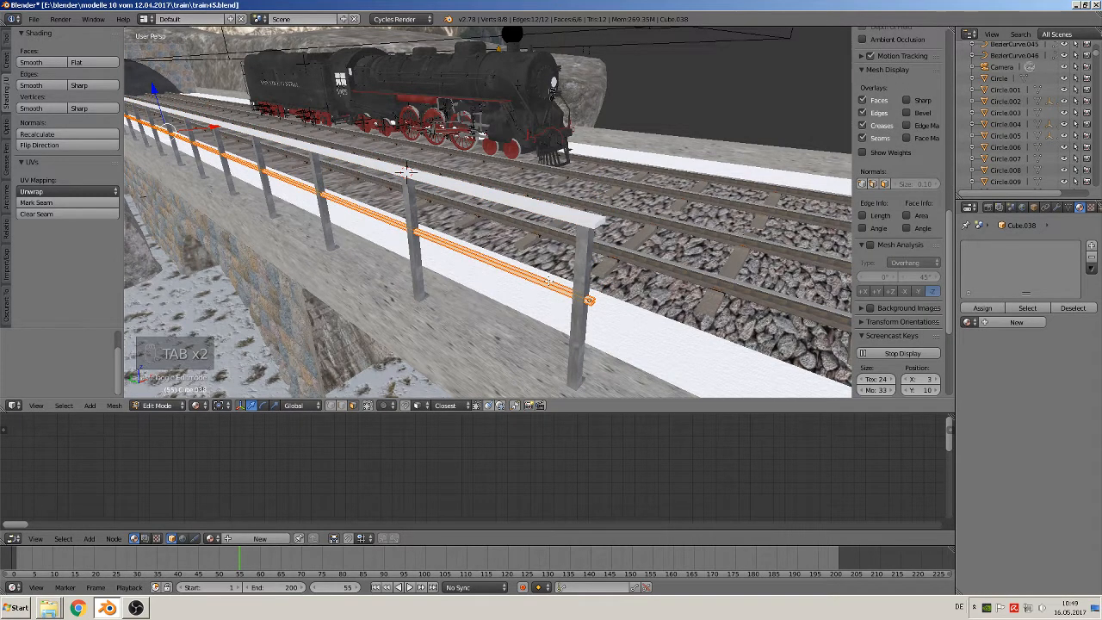
key("u")
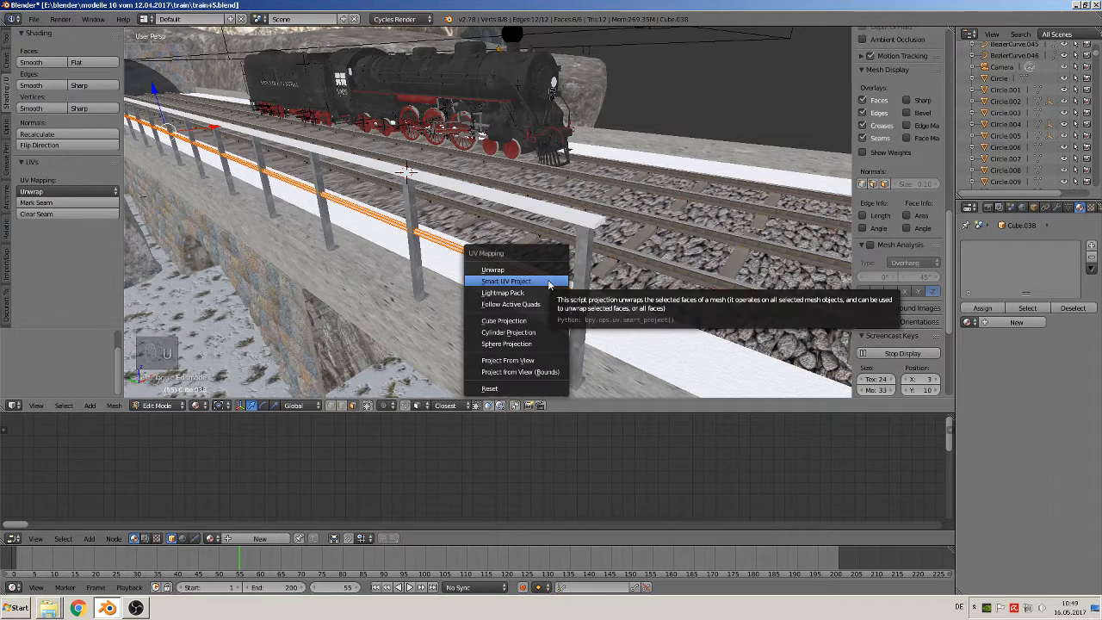
left_click(550, 284)
left_click(517, 368)
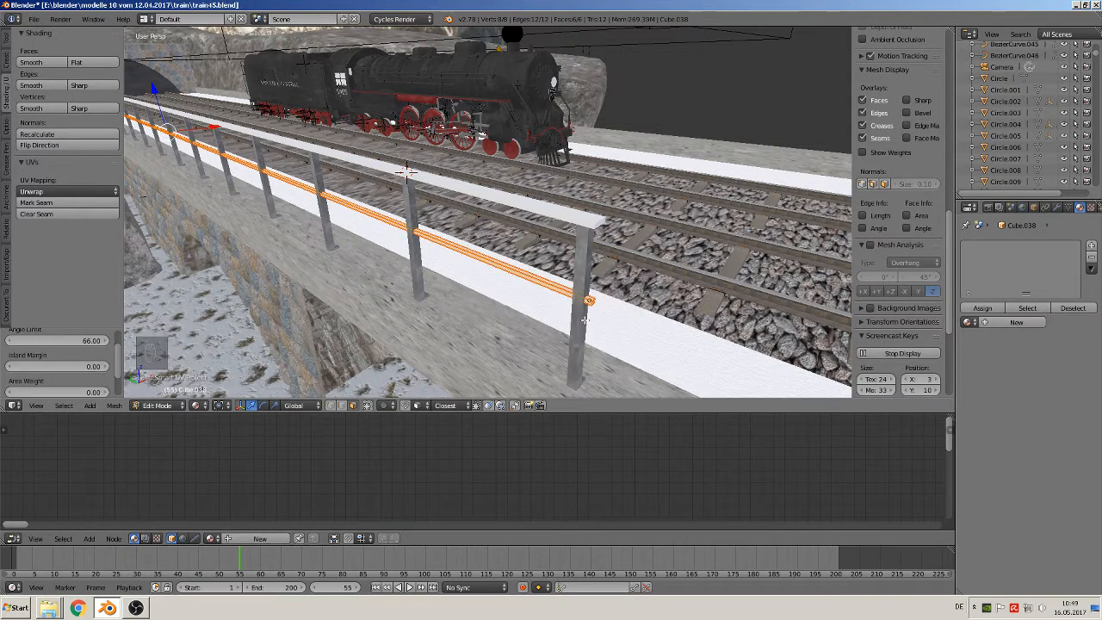
key("Tab")
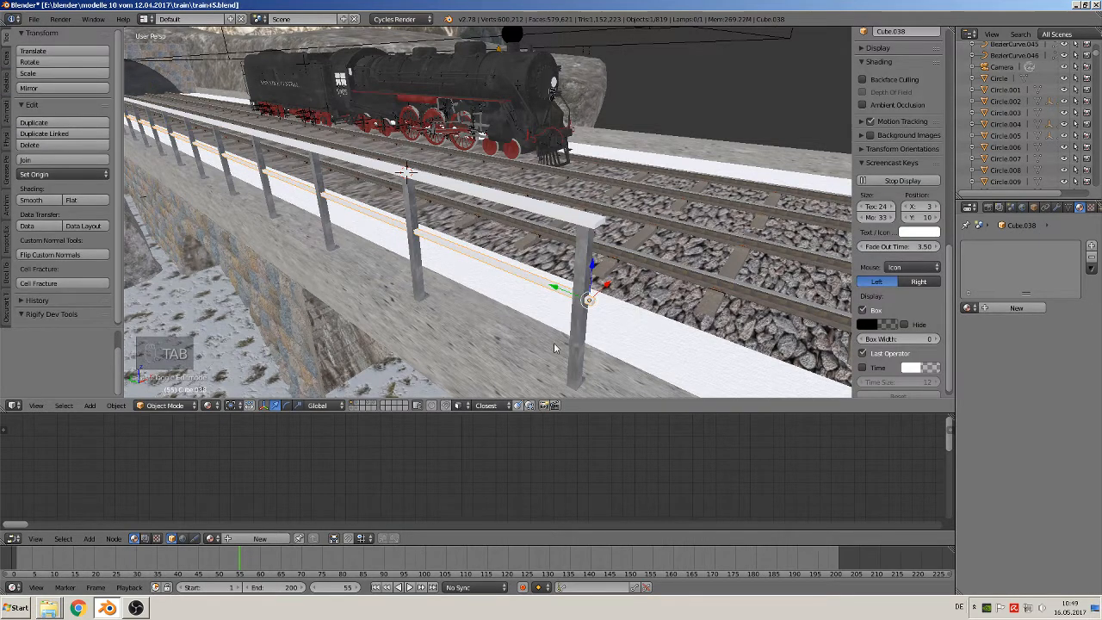
Assign the existing material "railing 1 steahl" to the railing's top rail
right_click(581, 262)
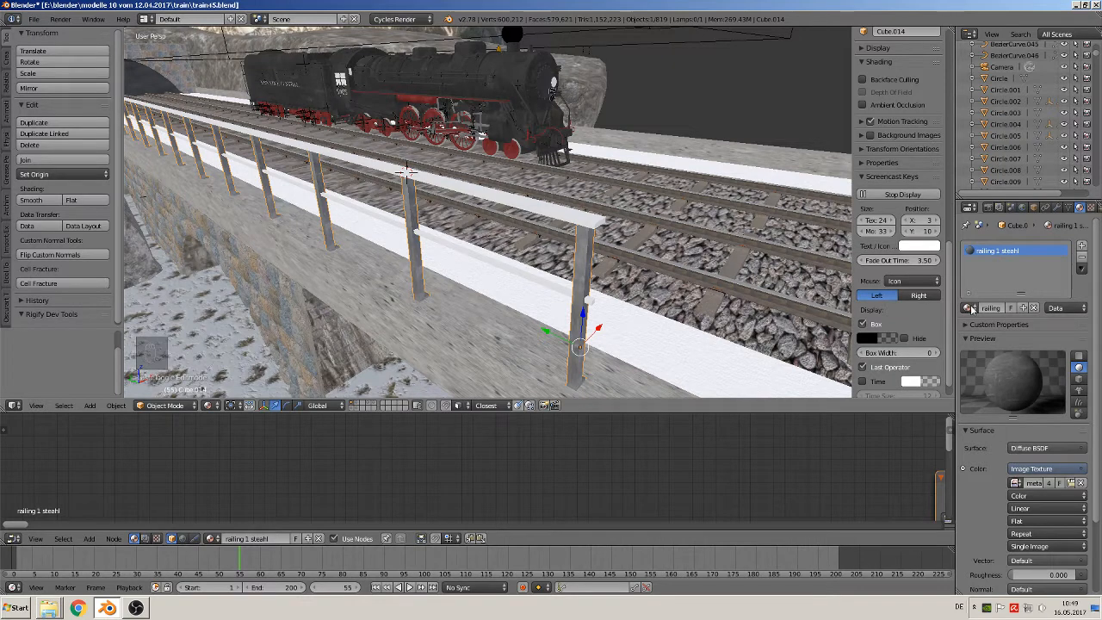
right_click(570, 222)
left_click(968, 307)
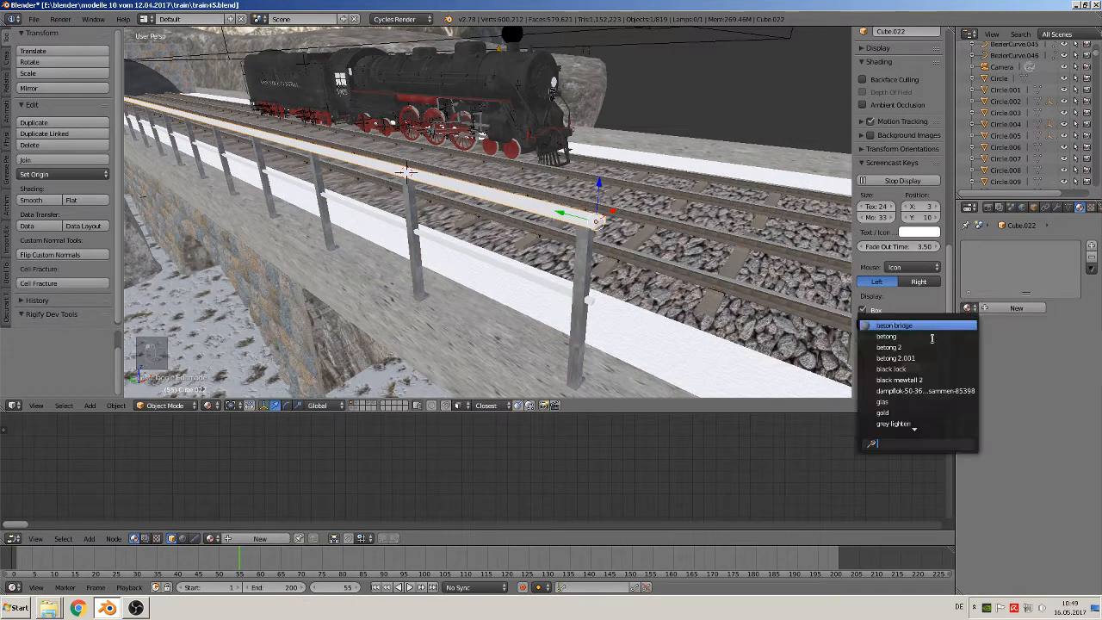
type("r")
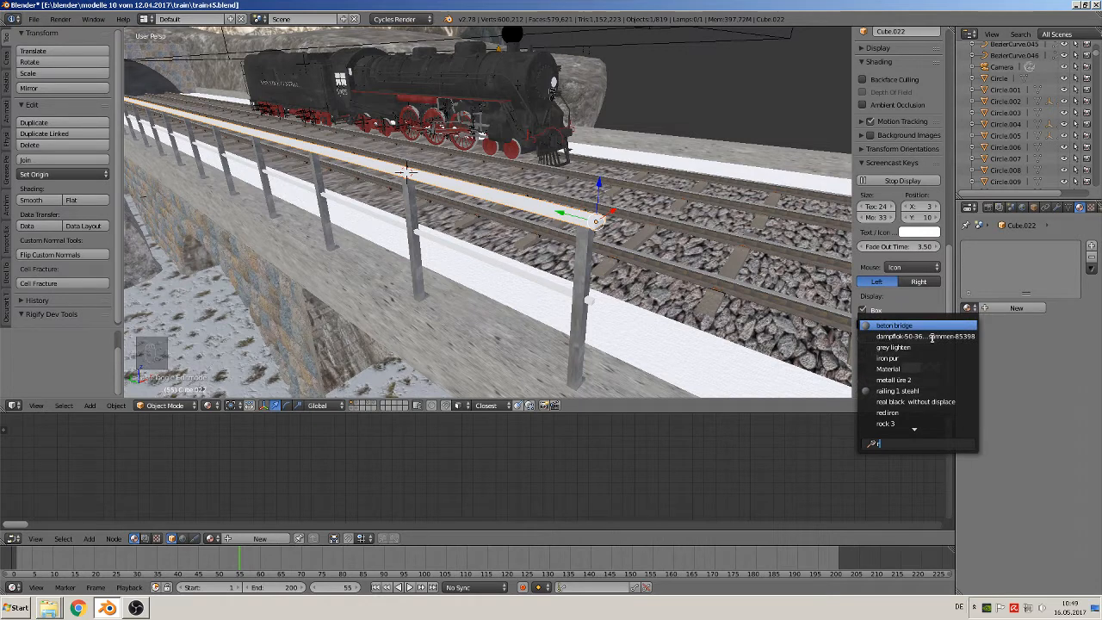
type("a")
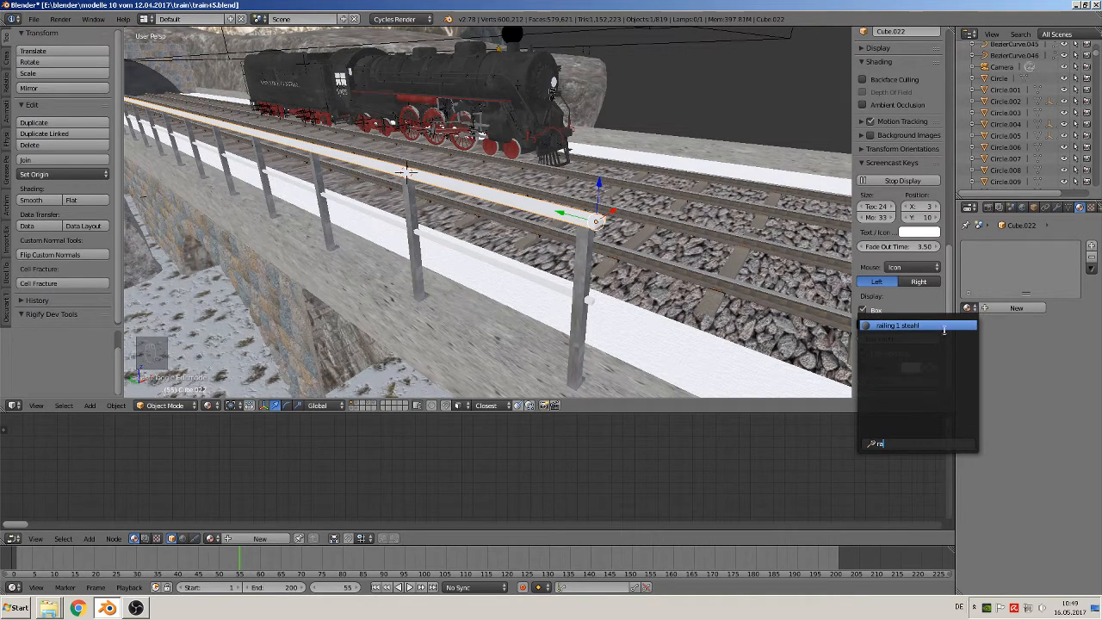
left_click(936, 326)
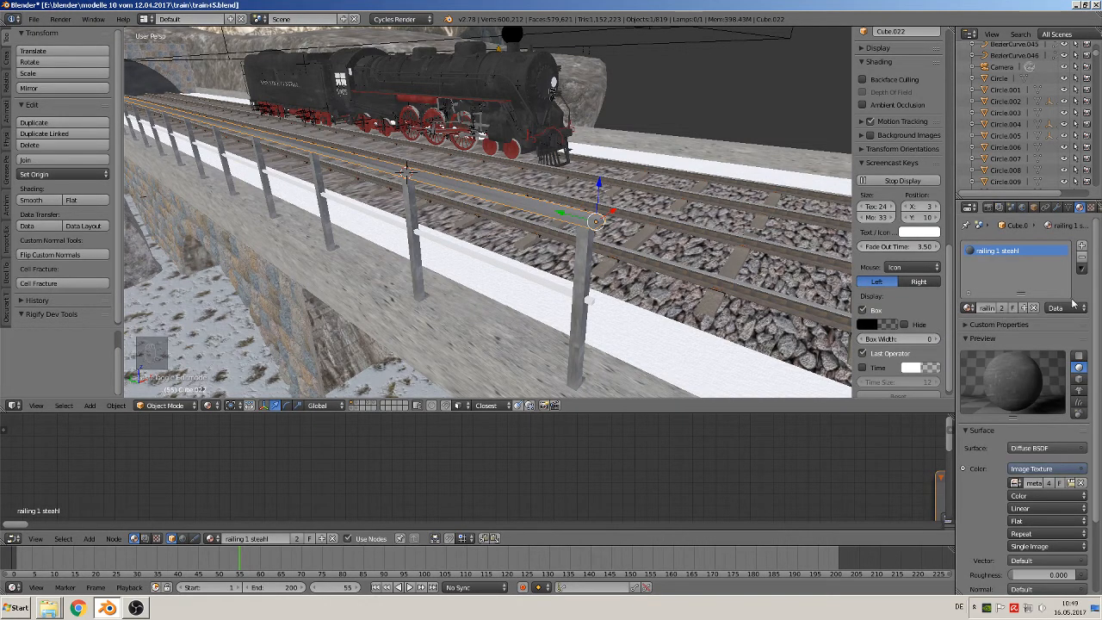
Assign the existing material "railing 1 steahl" to the railing's lower rail and clear the object selection
right_click(566, 294)
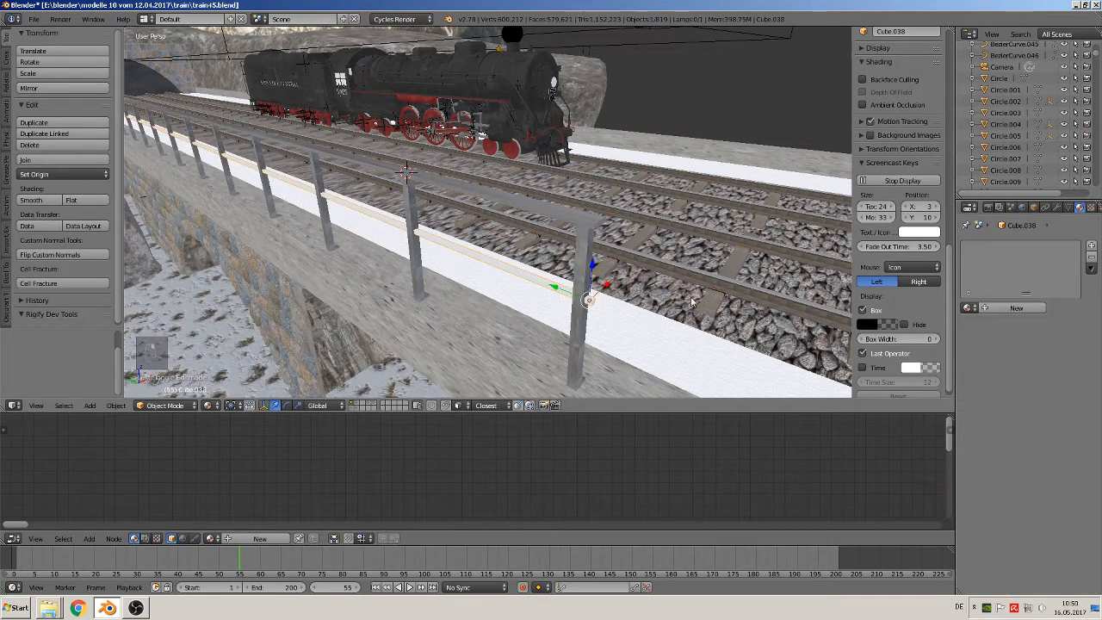
left_click(966, 308)
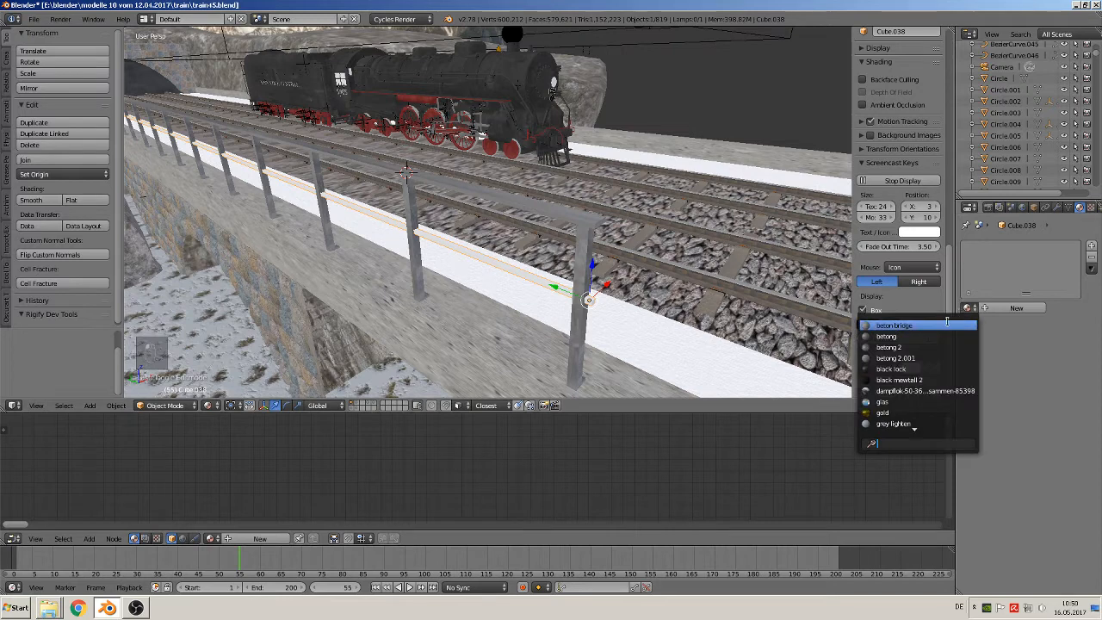
type("ra")
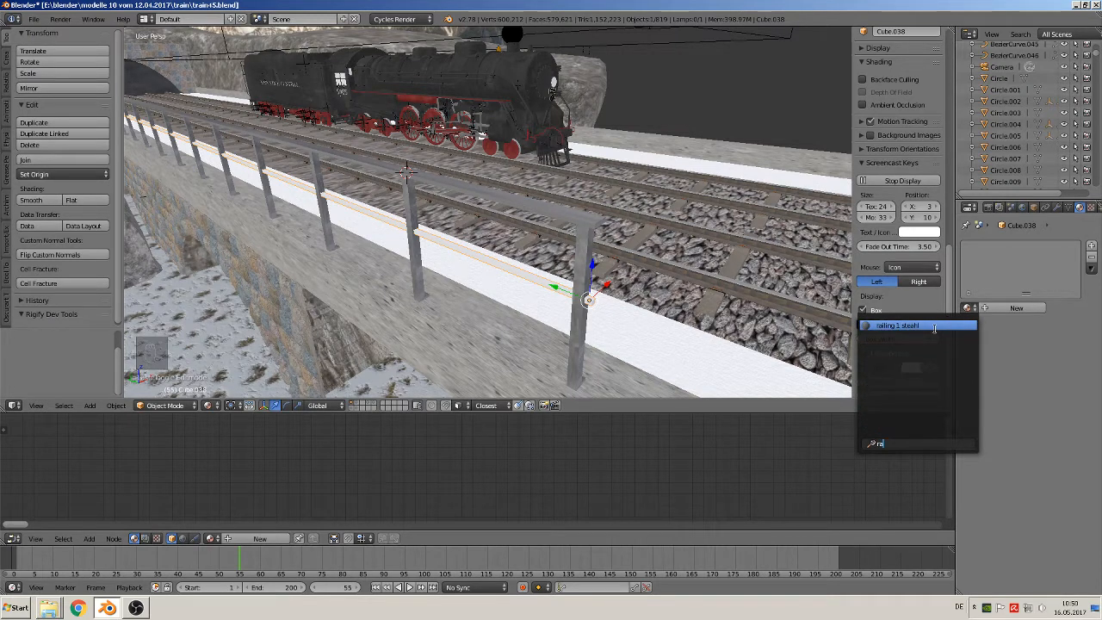
left_click(934, 328)
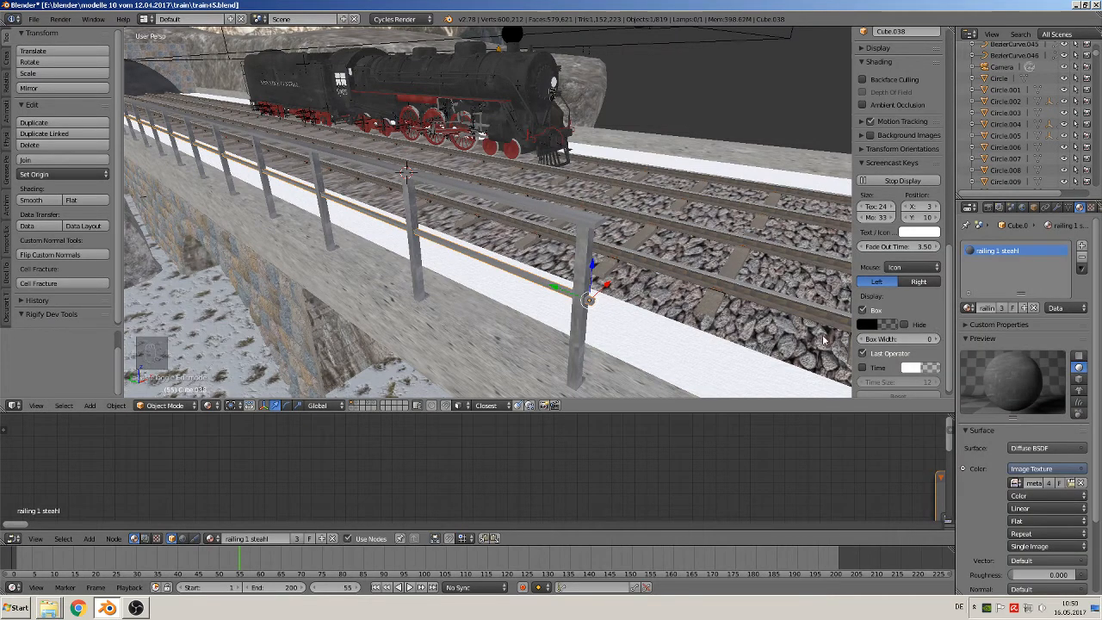
key("Tab")
key("a")
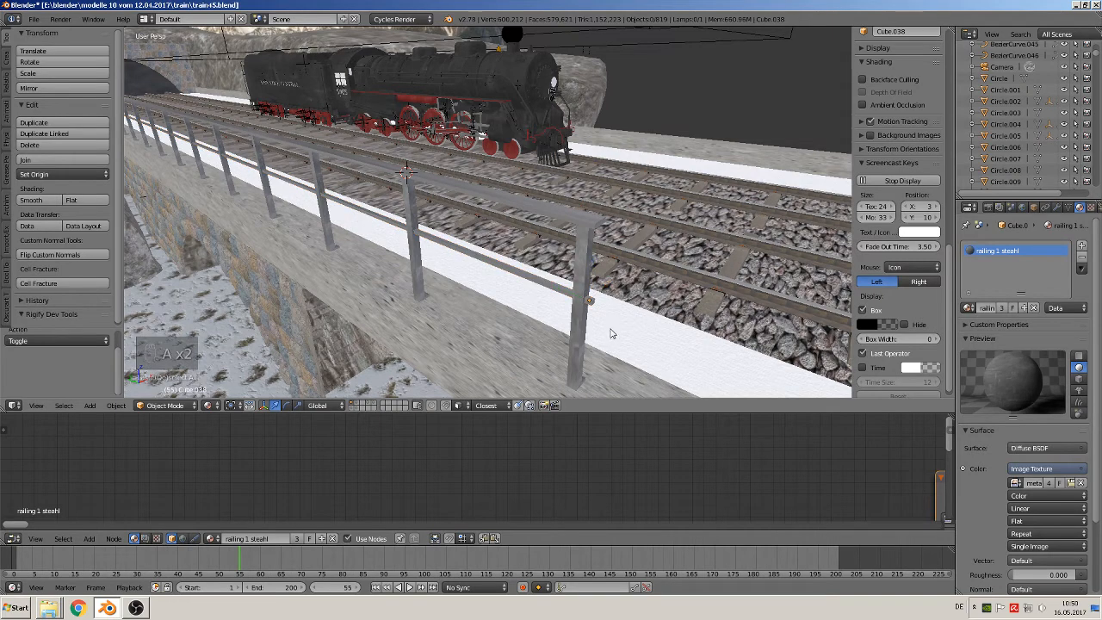
Examine the metal texture on the top rail and posts near the end of the railing, with the top rail selected
middle_click_drag(610, 329, 639, 280)
middle_click_drag(706, 281, 612, 282)
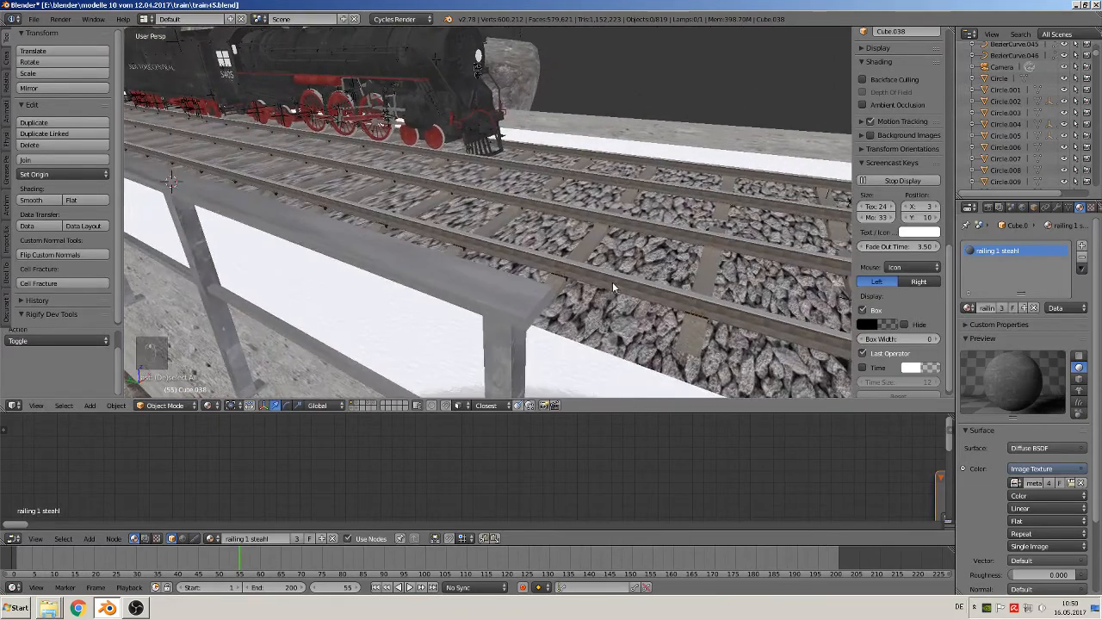
right_click(525, 307)
scroll(443, 271, "down", 3)
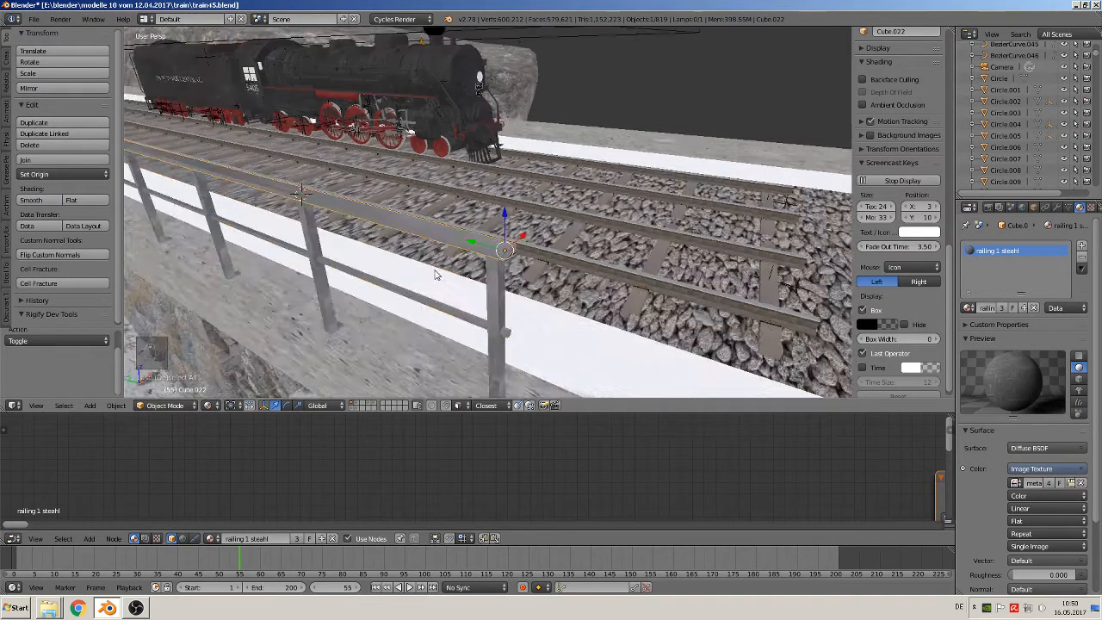
middle_click_drag(436, 270, 402, 169)
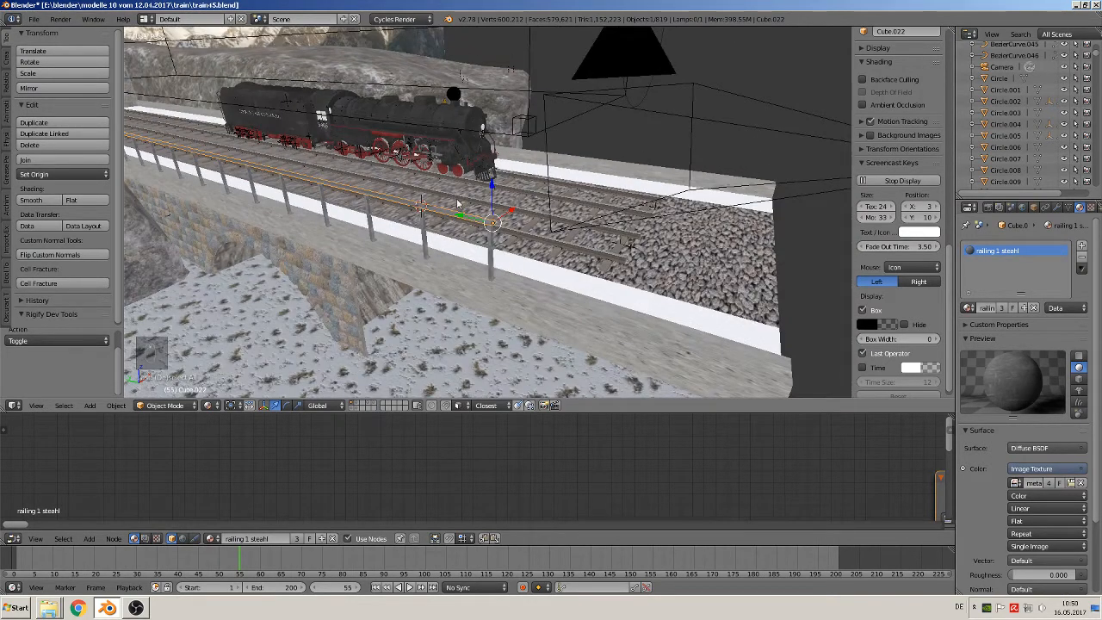
middle_click_drag(577, 280, 447, 261)
scroll(440, 259, "up", 4)
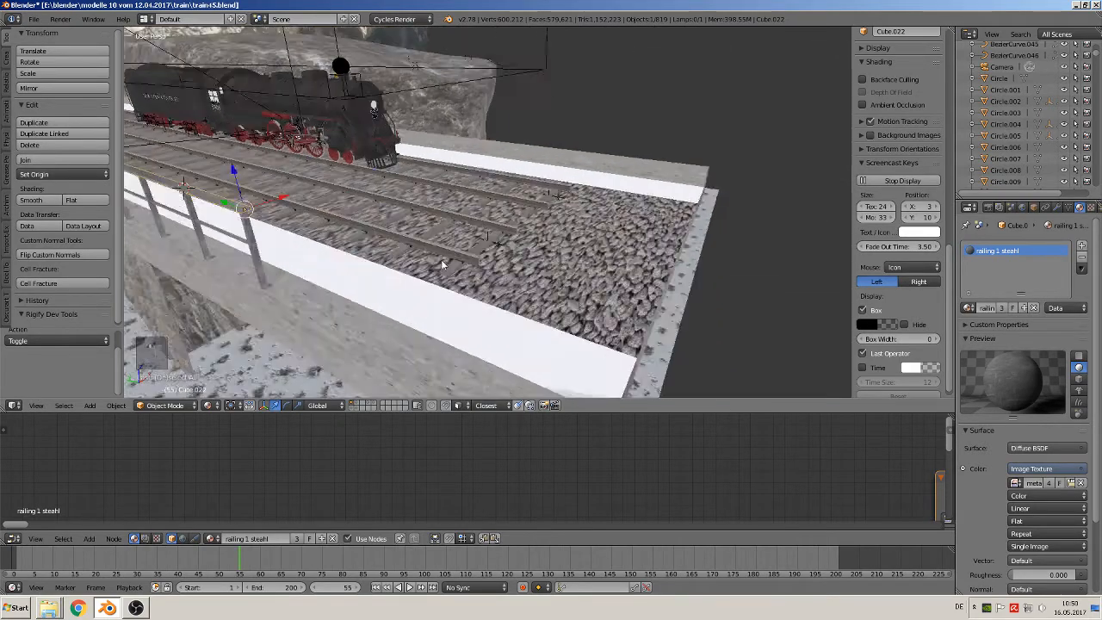
scroll(393, 254, "down", 6)
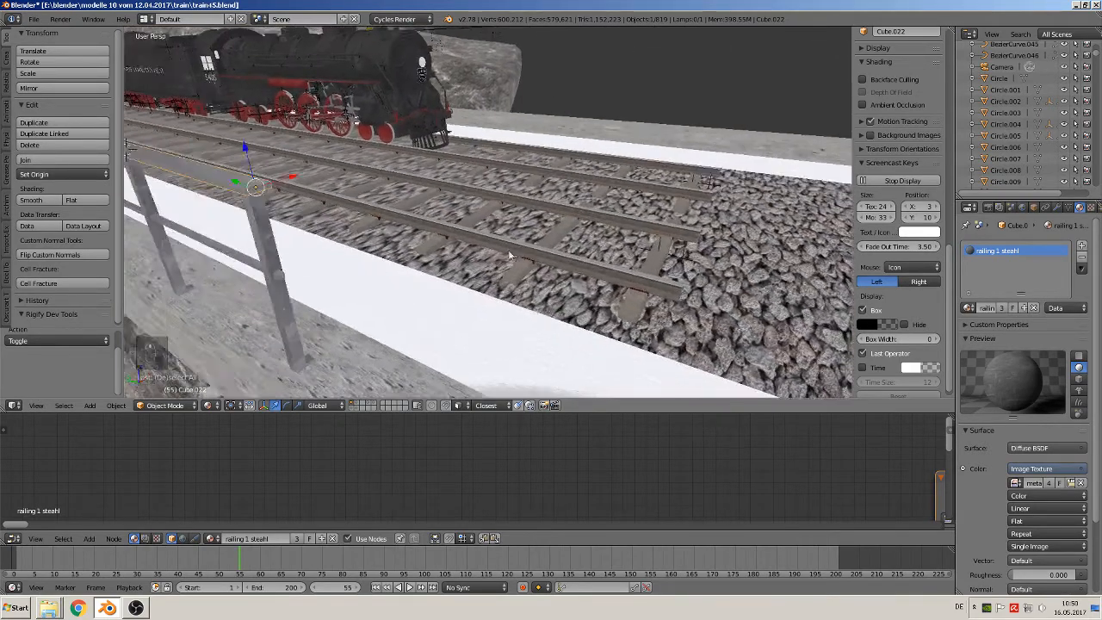
middle_click_drag(610, 227, 570, 213, "shift")
scroll(603, 265, "up", 1)
scroll(600, 269, "down", 1)
scroll(570, 213, "up", 1)
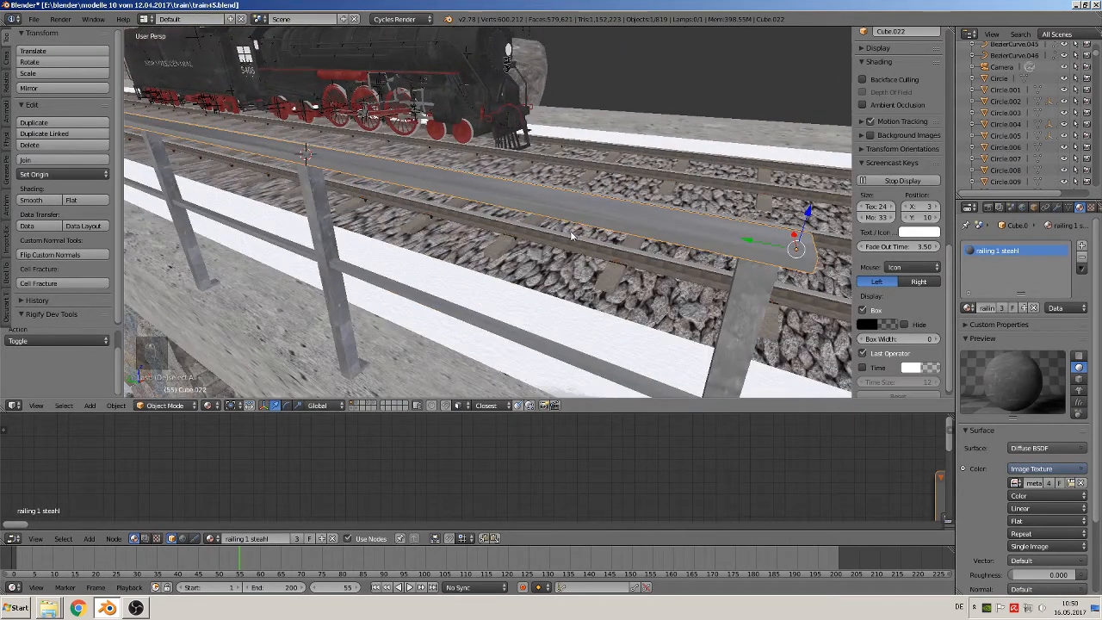
Try to fix the top rail's stretched texture by unwrapping its whole mesh with the standard Unwrap
key("Tab")
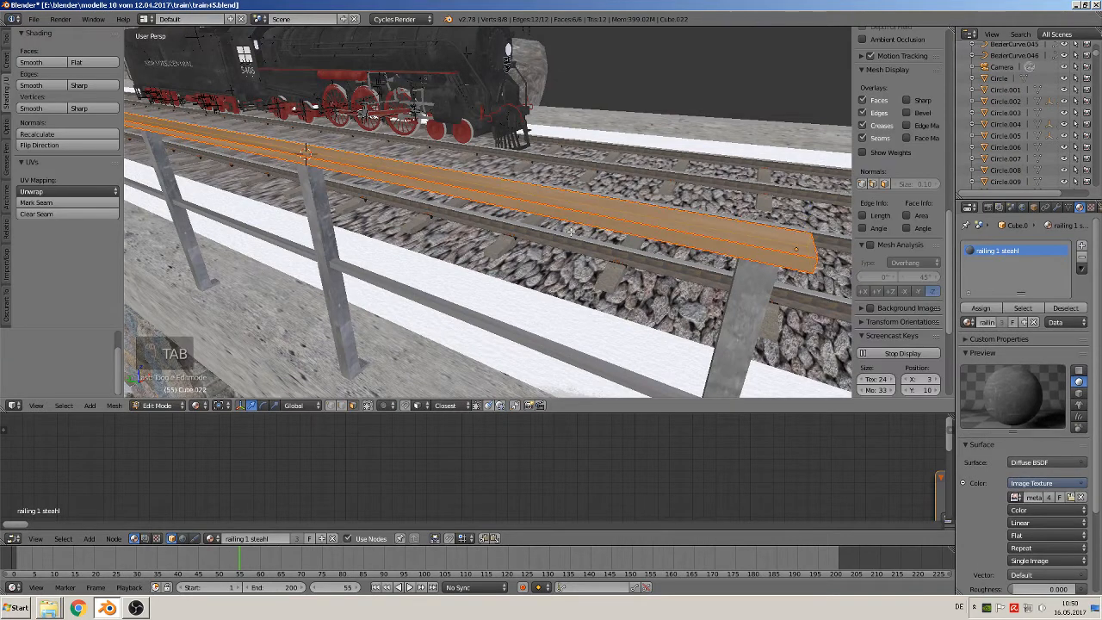
key("u")
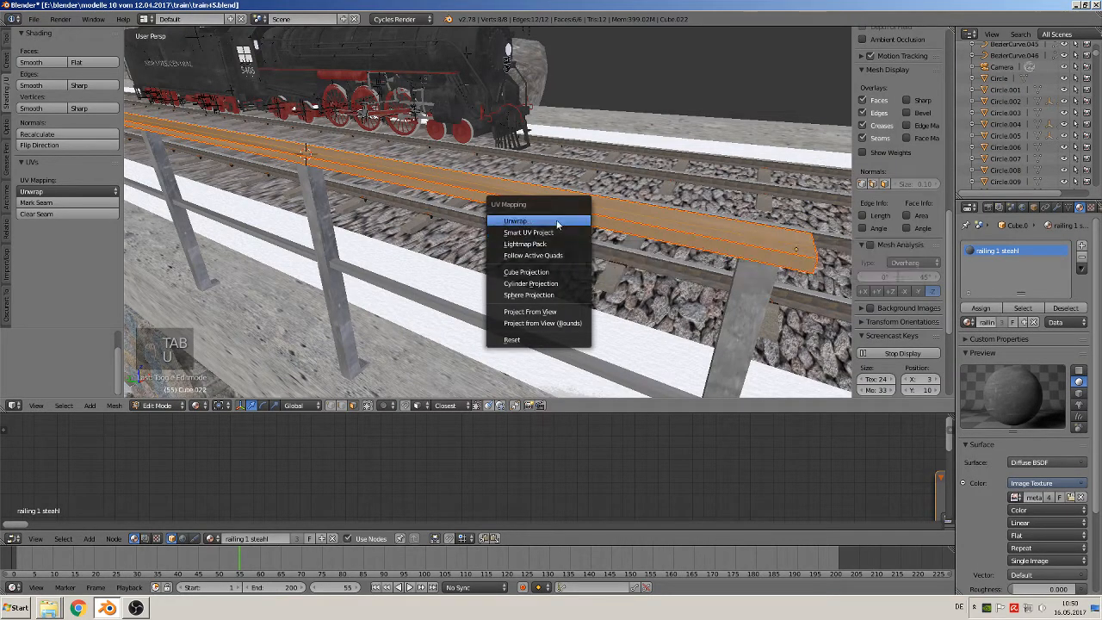
left_click(533, 221)
key("Tab")
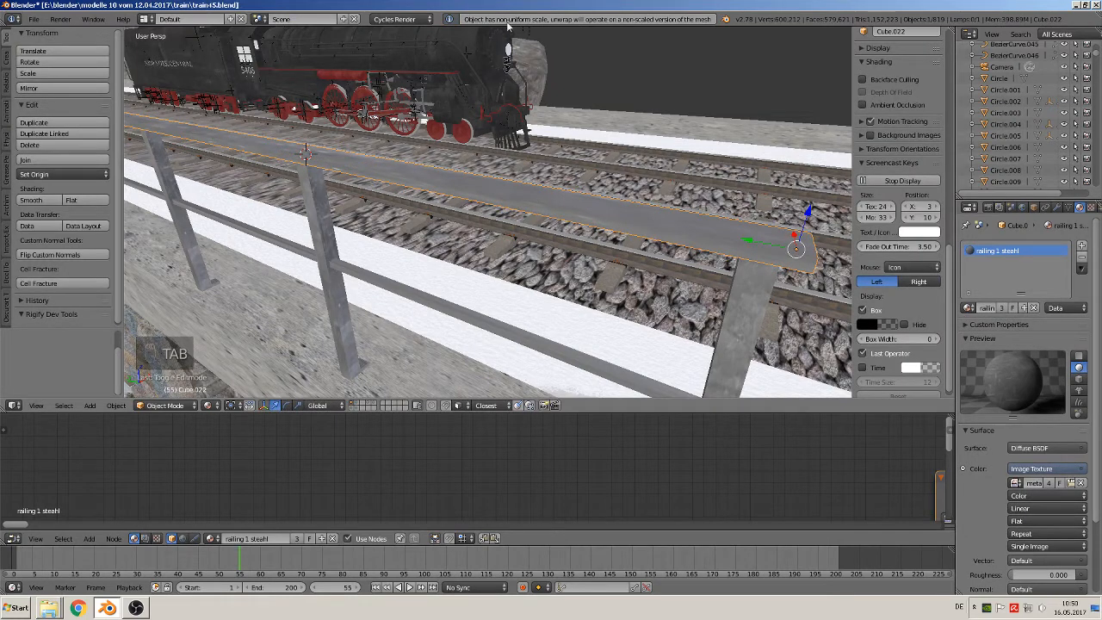
key("Tab")
key("Tab")
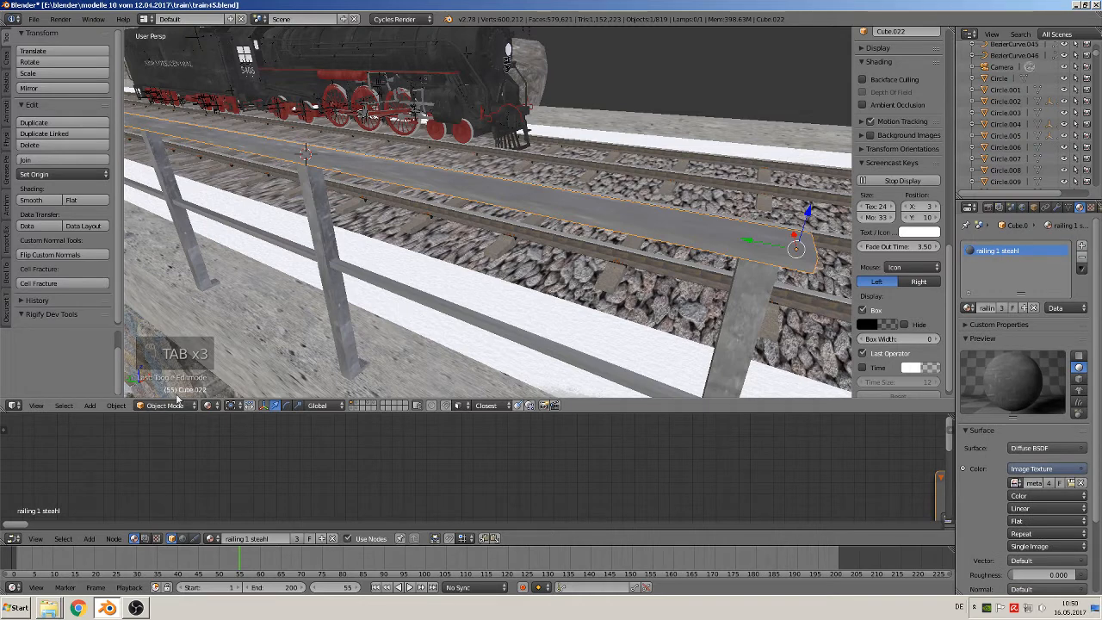
Apply the top rail's rotation and scale to its mesh data
left_click(113, 408)
mouse_move(145, 320)
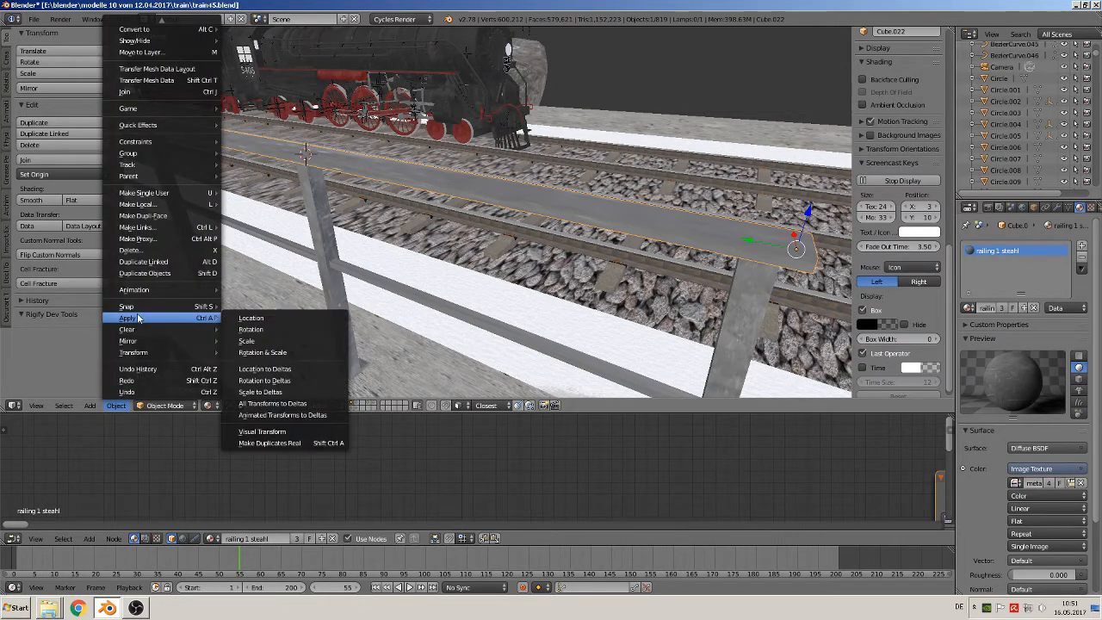
left_click(291, 355)
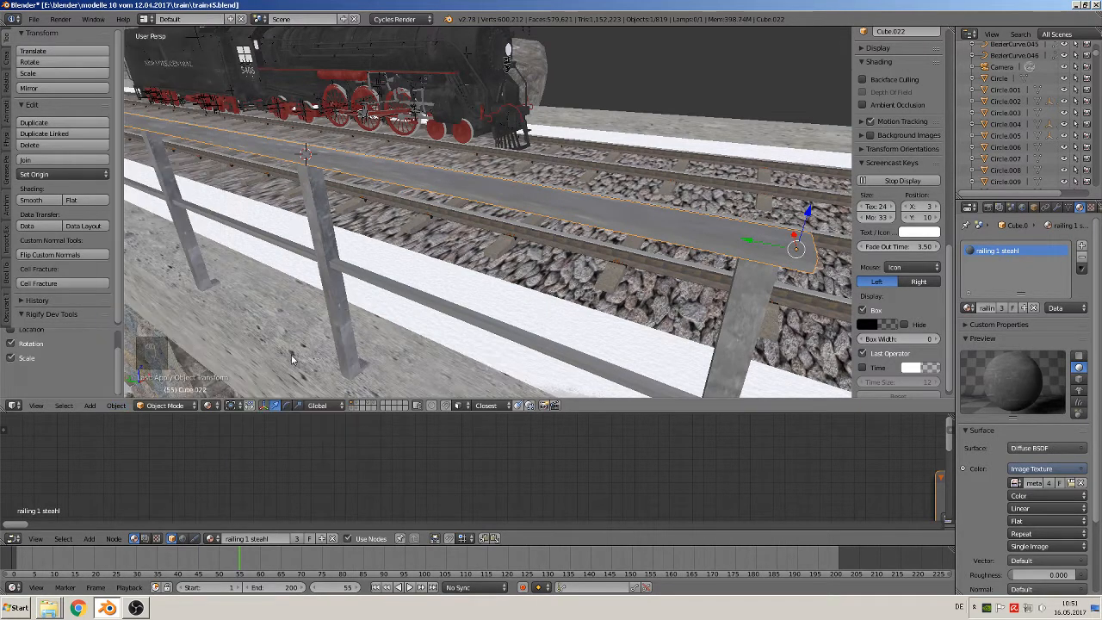
Apply the lower rail's rotation and scale to its mesh data
right_click(464, 319)
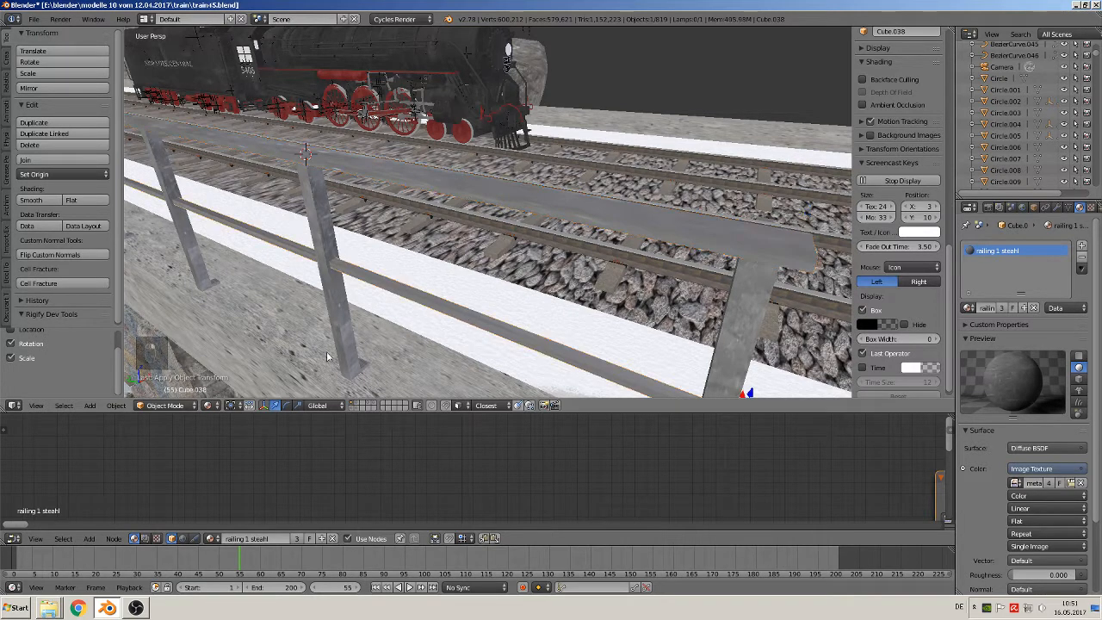
left_click(121, 405)
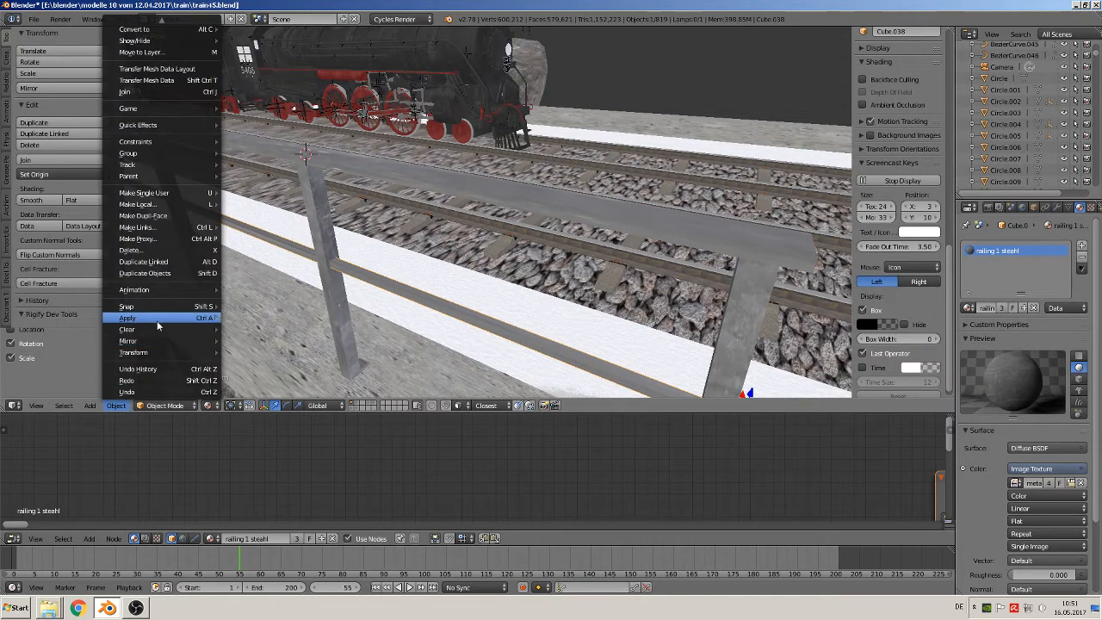
left_click(256, 353)
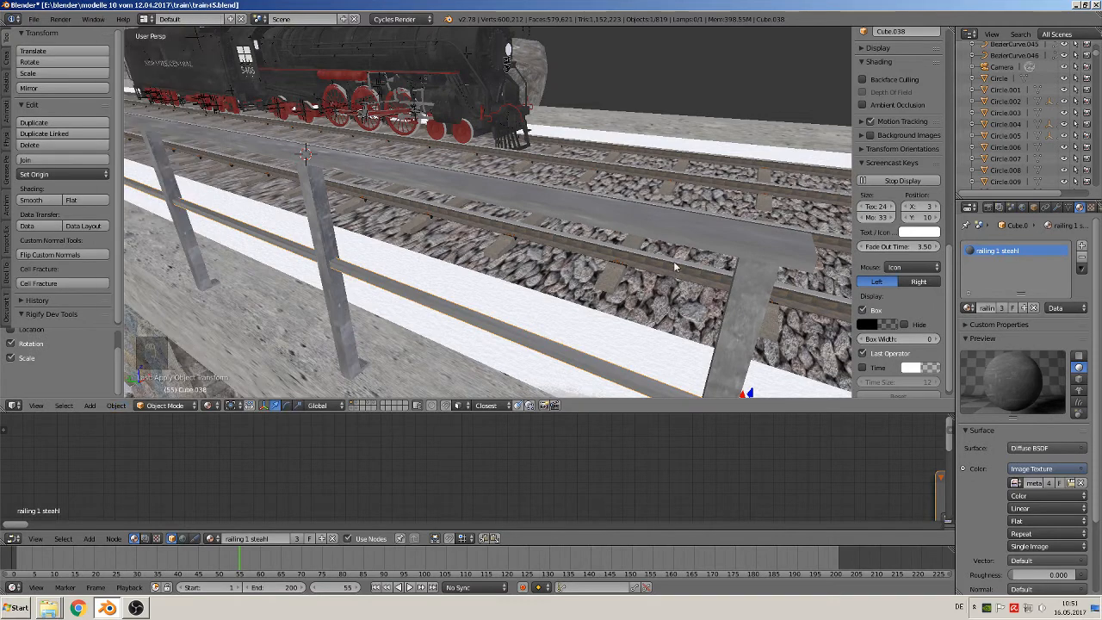
Unwrap the whole top rail again with the standard Unwrap, using its applied scale
right_click(685, 239)
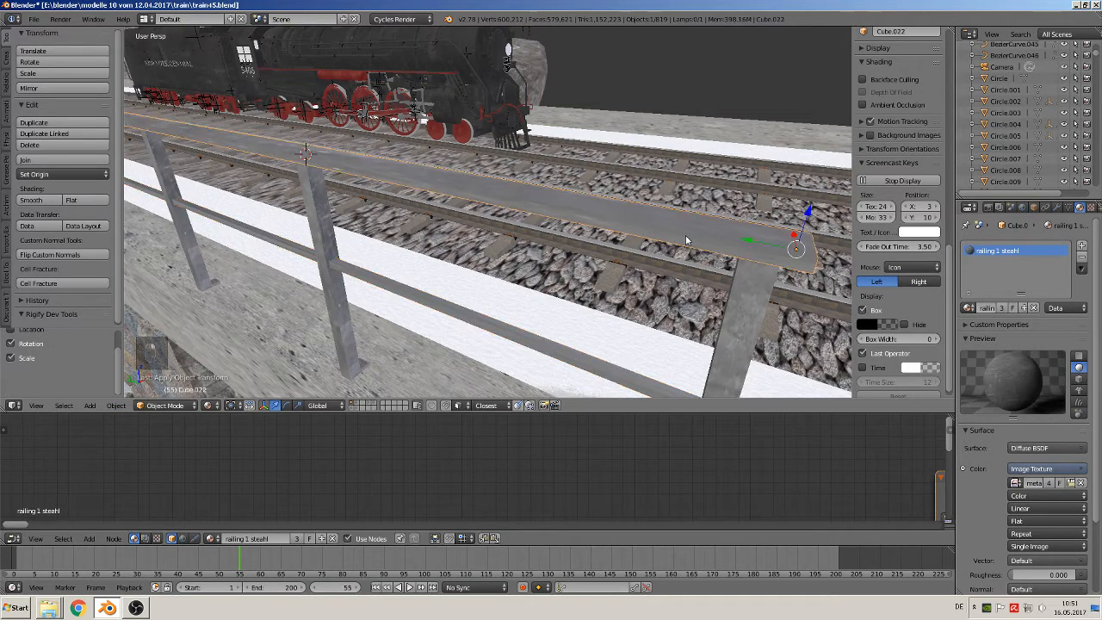
key("Tab")
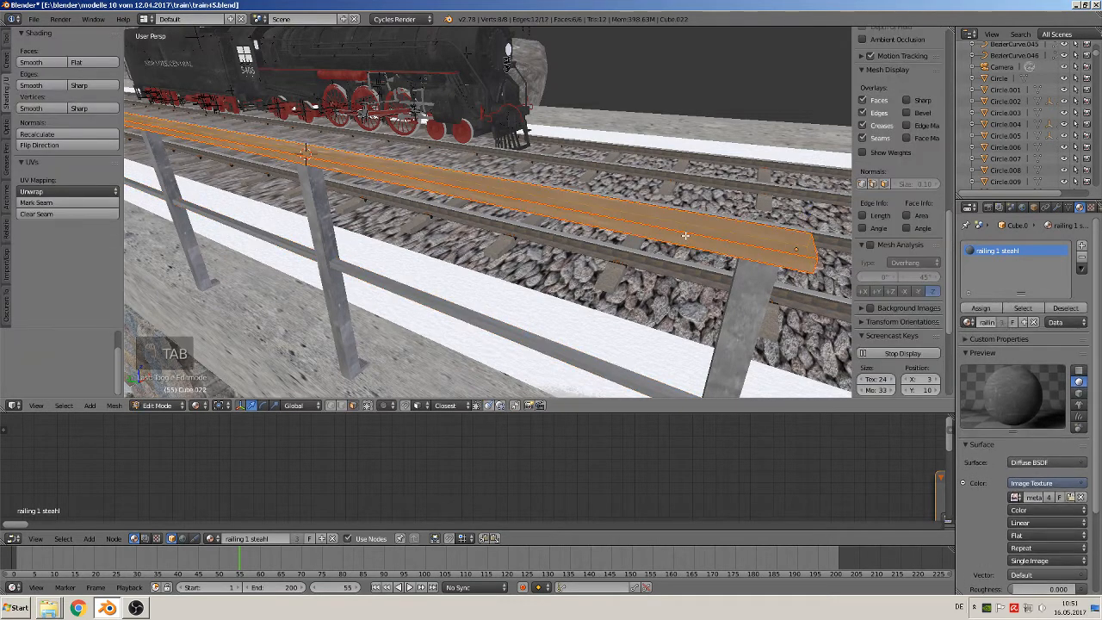
key("u")
left_click(685, 237)
key("Tab")
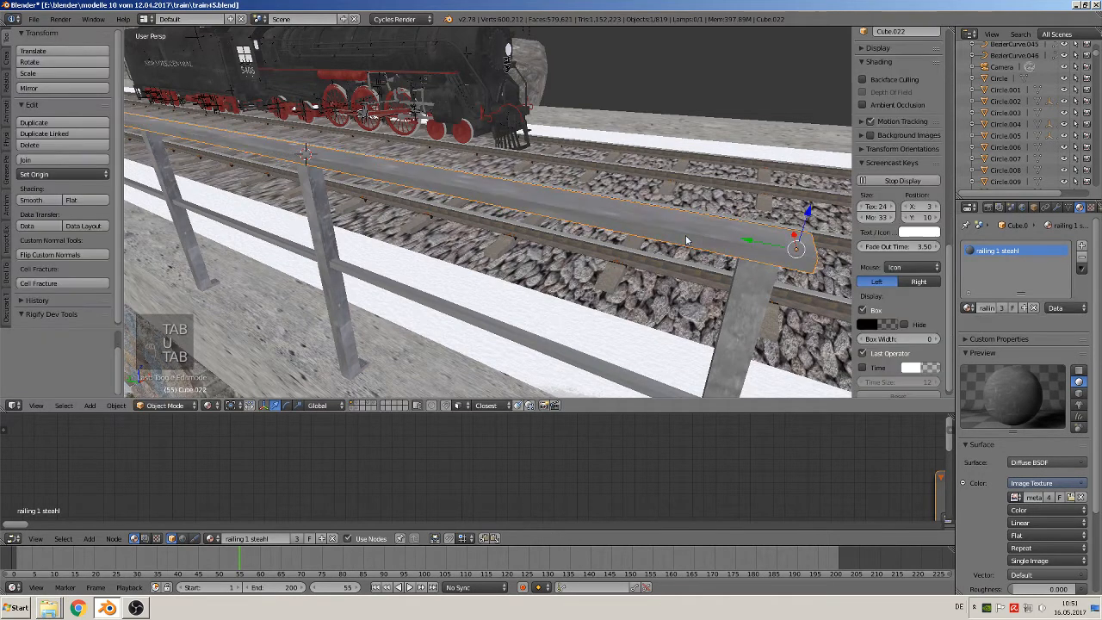
Try Smart UV Project on the whole top rail, with an angle limit of 66 and an island margin of 0
key("Tab")
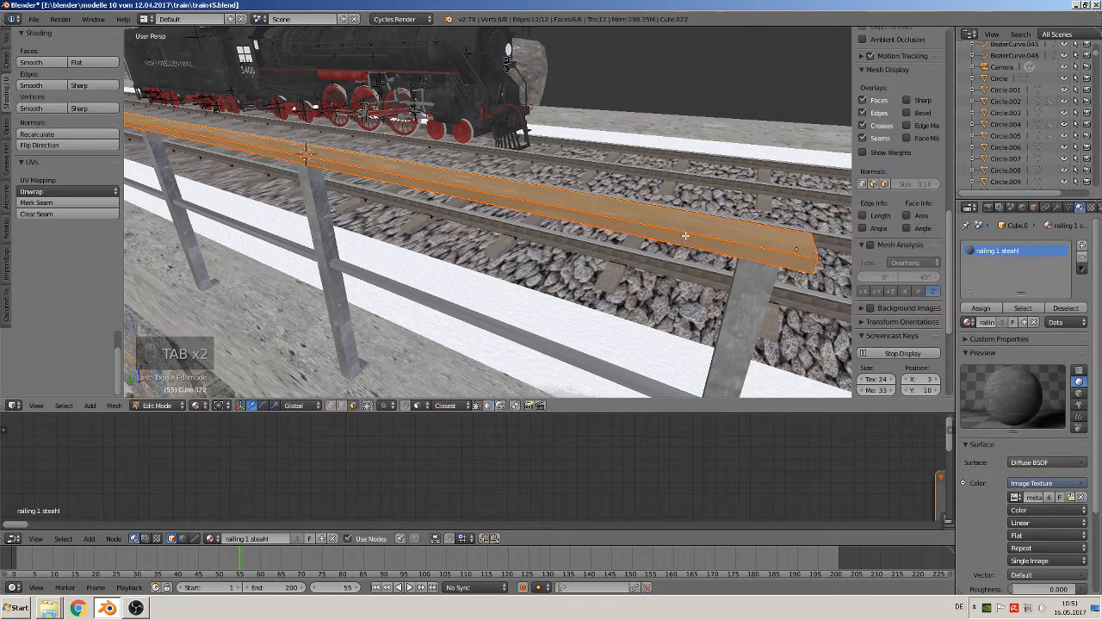
key("u")
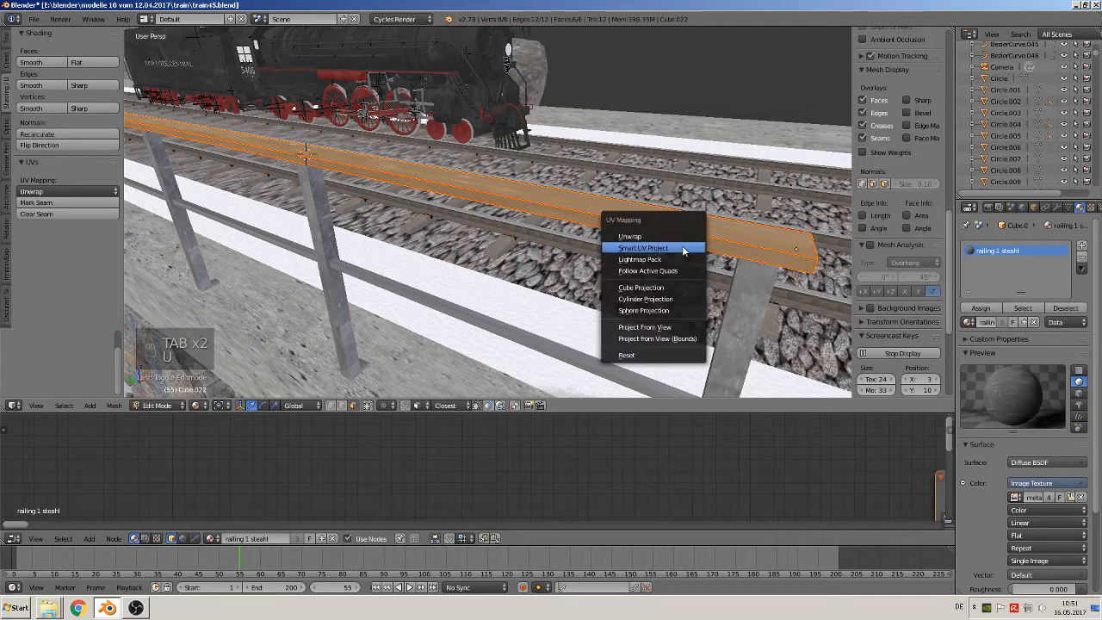
left_click(686, 250)
left_click(653, 333)
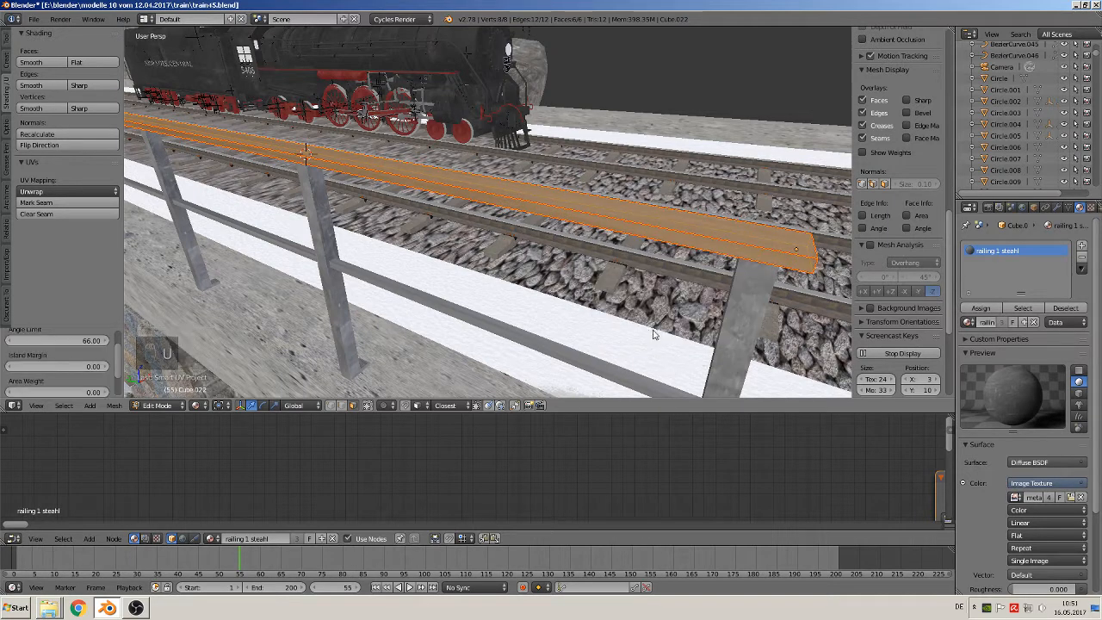
key("Tab")
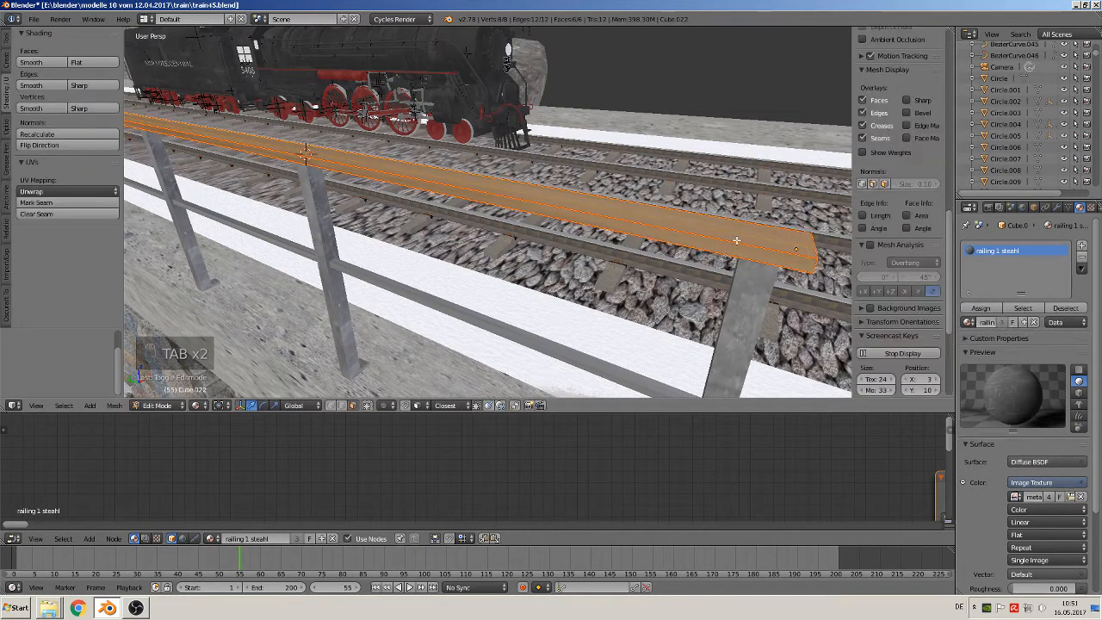
Unwrap the whole top rail with Cube Projection and return to Object Mode
key("Tab")
key("u")
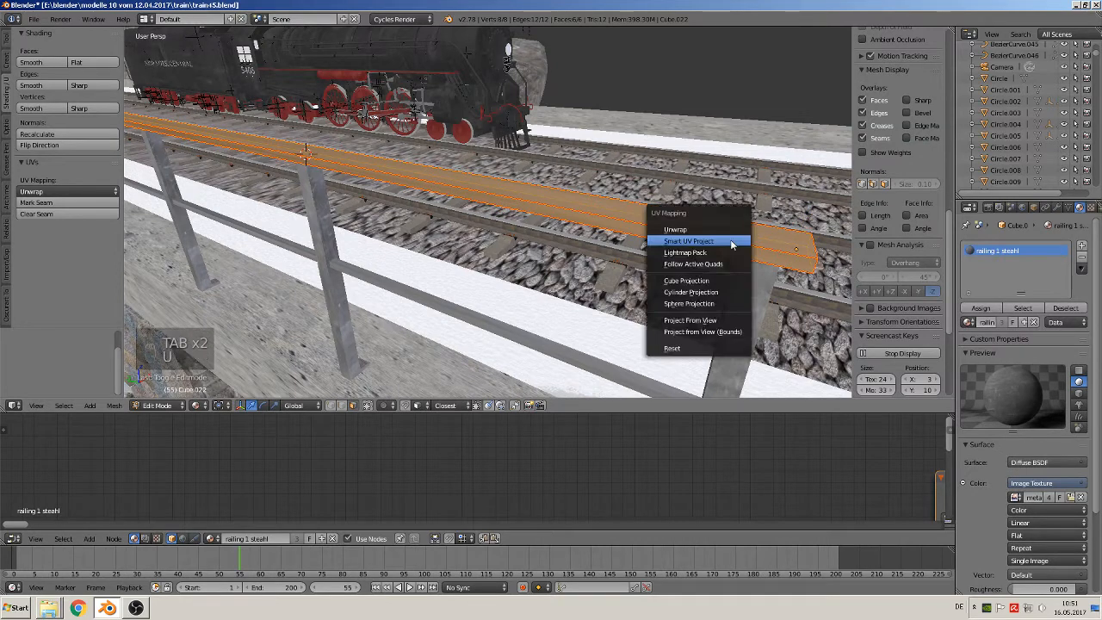
left_click(702, 280)
key("Tab")
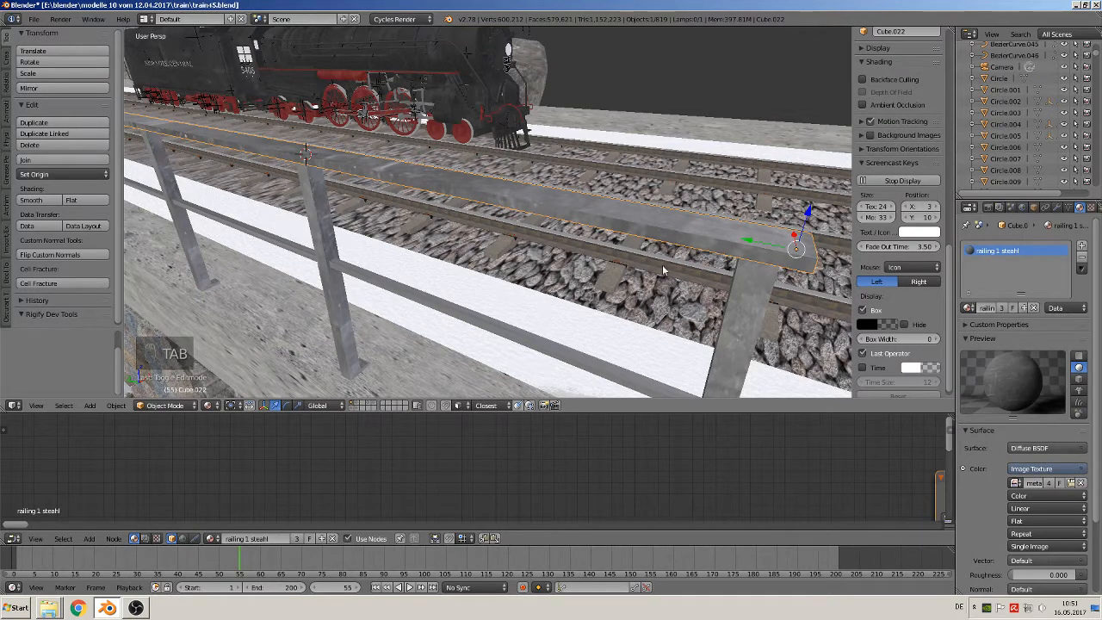
Unwrap the whole lower rail with Cube Projection and return to Object Mode
right_click(565, 363)
key("Tab")
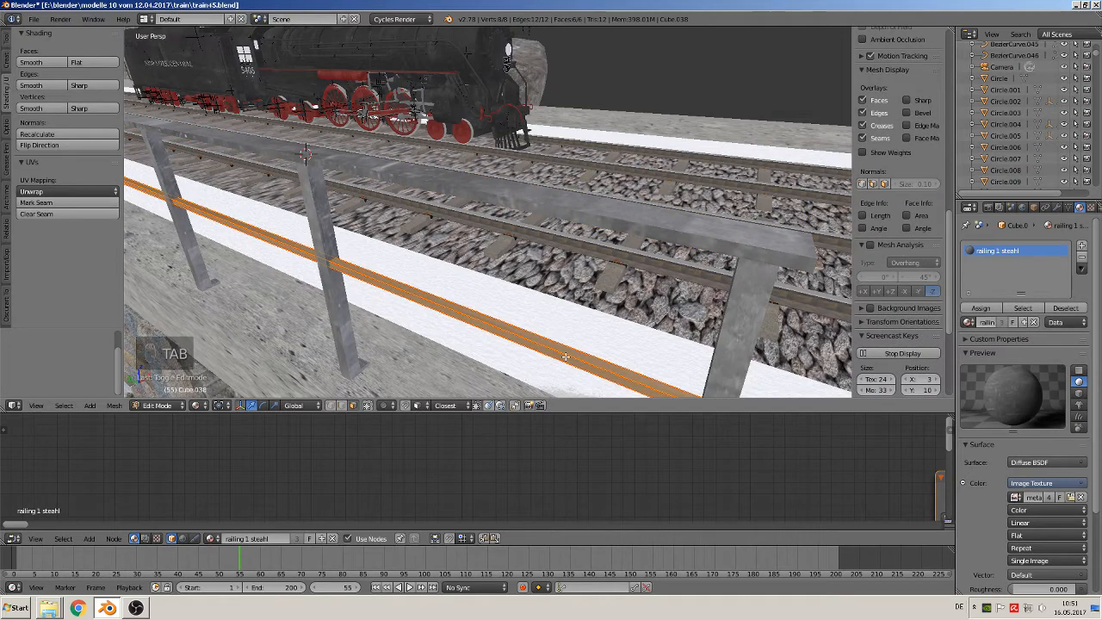
key("u")
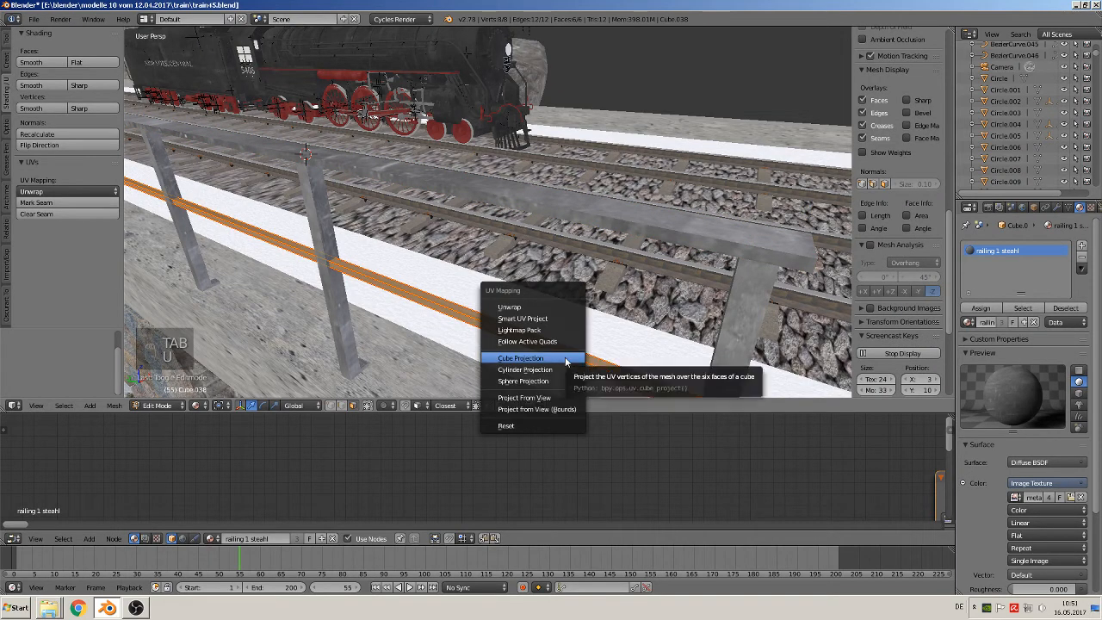
left_click(565, 356)
key("Tab")
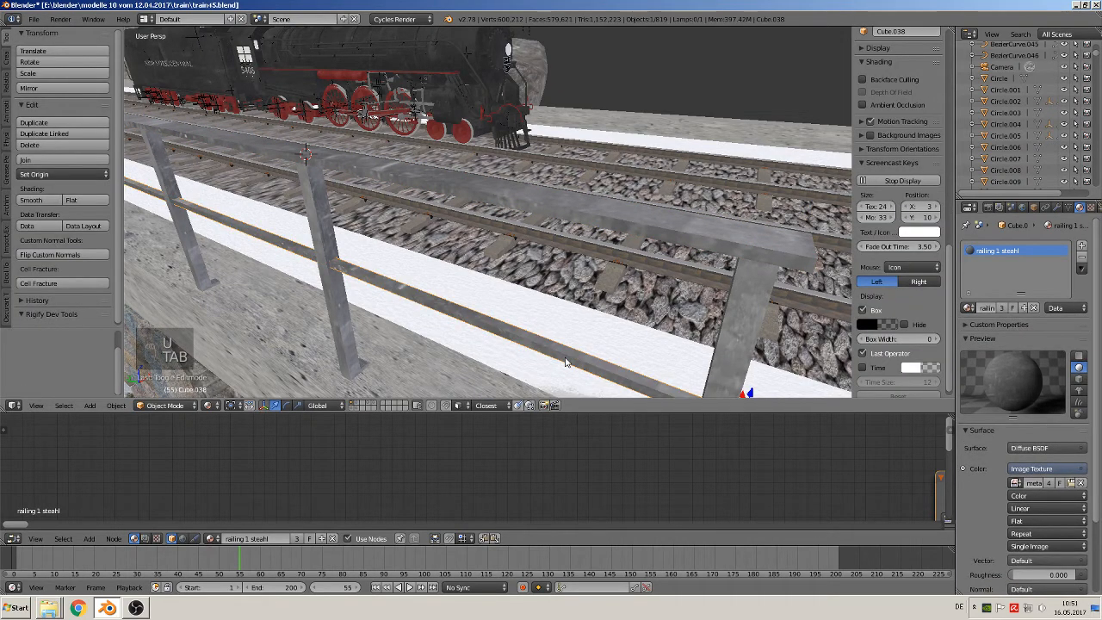
Deselect all objects and look at the railing through the scene camera
scroll(565, 355, "down", 4)
key("a")
key("a")
scroll(564, 352, "down", 2)
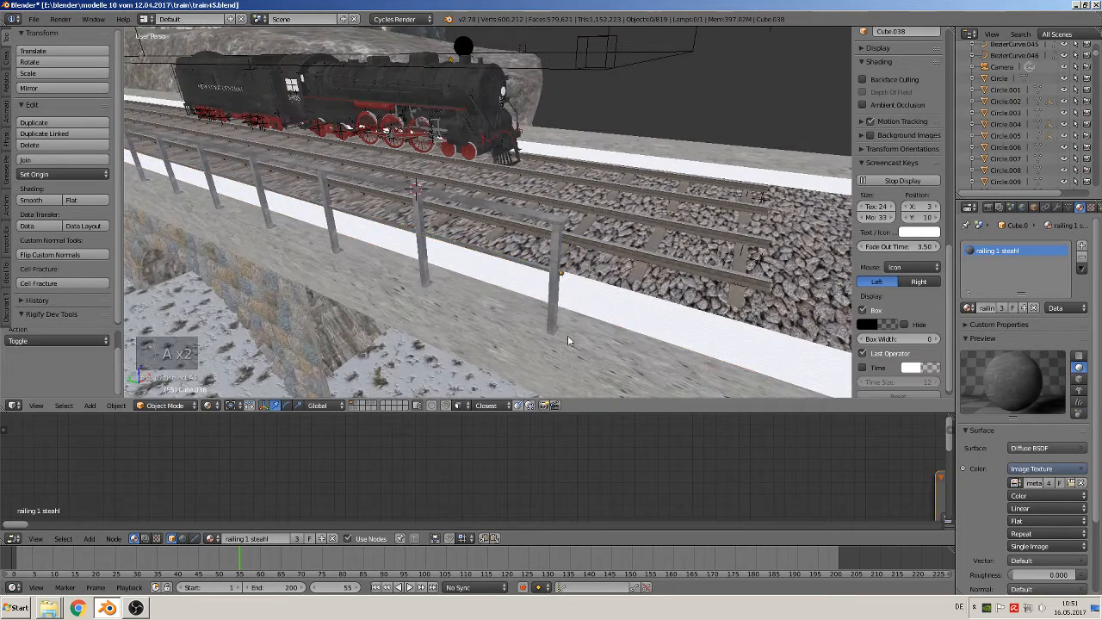
key("KP_0")
scroll(519, 276, "up", 5)
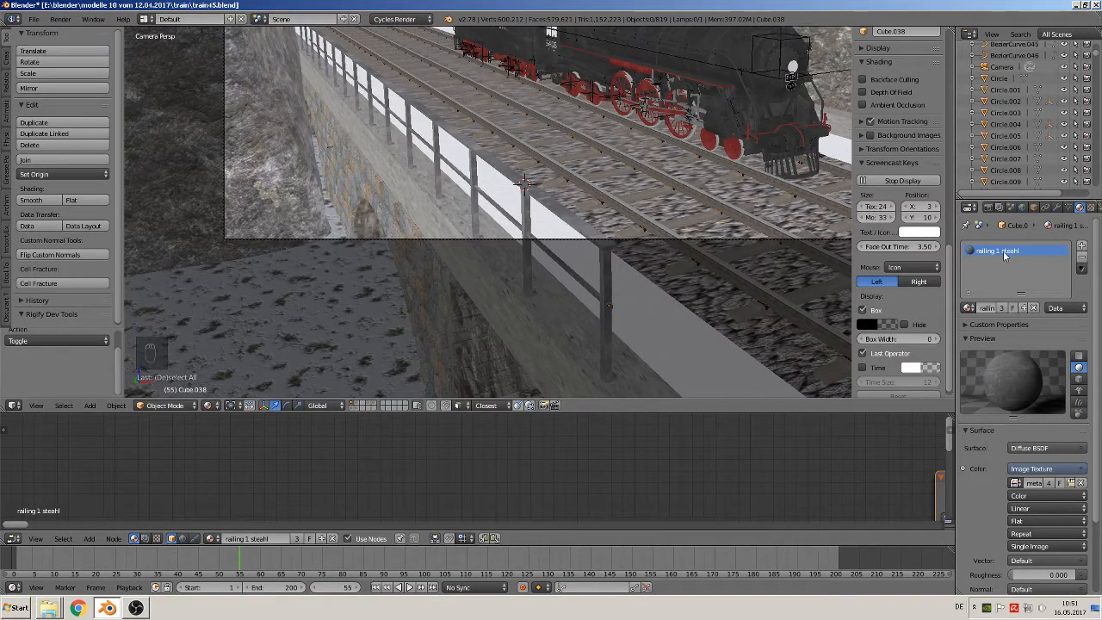
Enlarge the node editor and spread the railing material's Diffuse BSDF and Material Output nodes apart
scroll(791, 479, "down", 4)
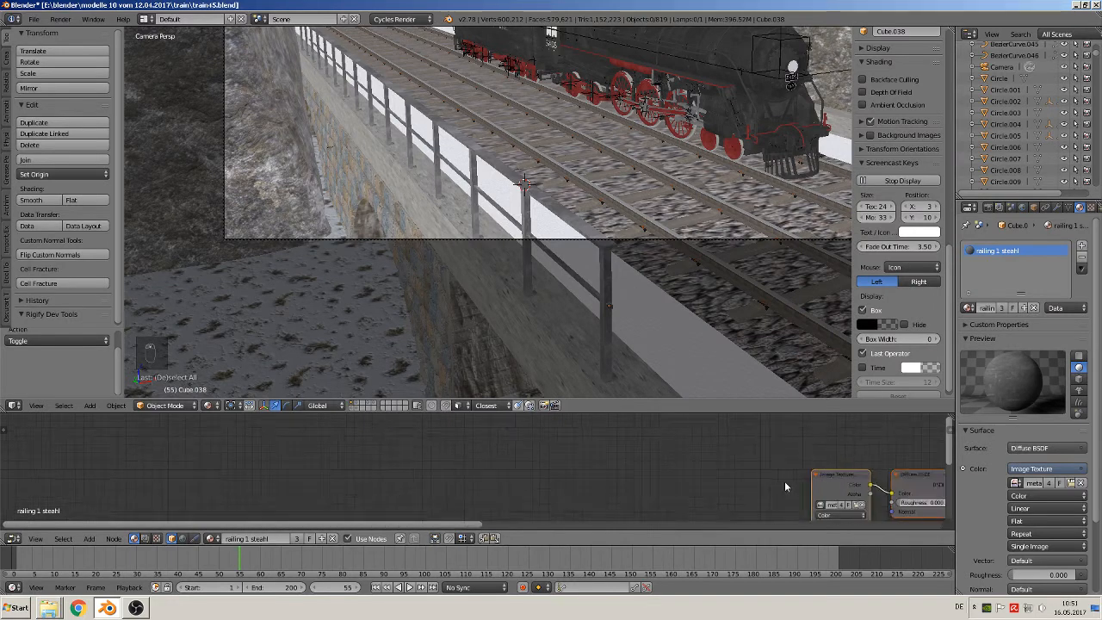
middle_click_drag(747, 479, 392, 445)
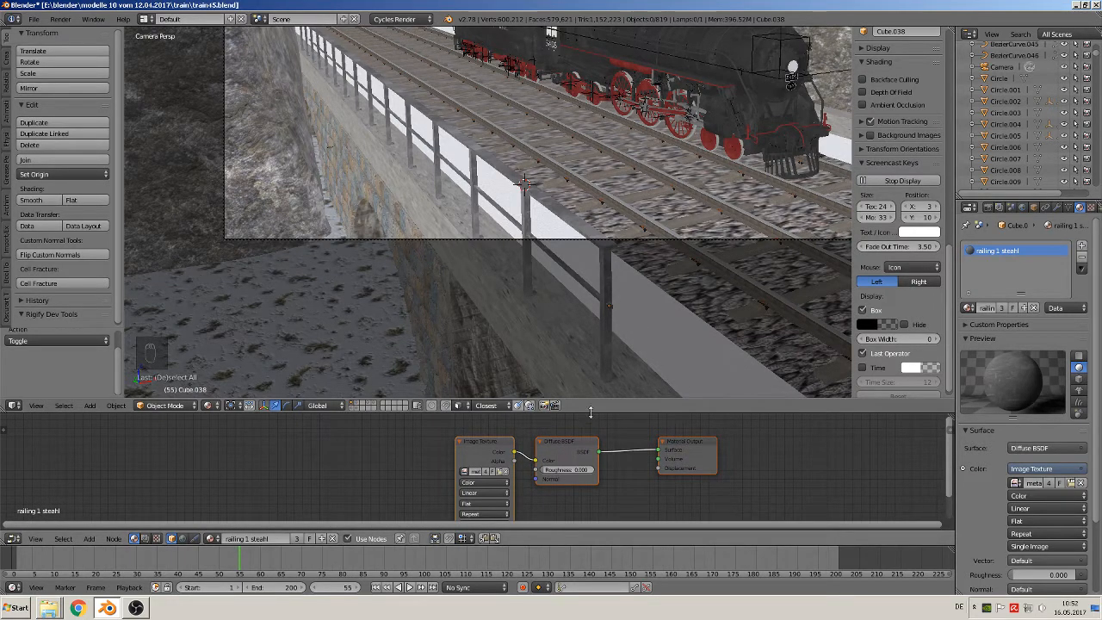
left_click_drag(590, 411, 593, 296)
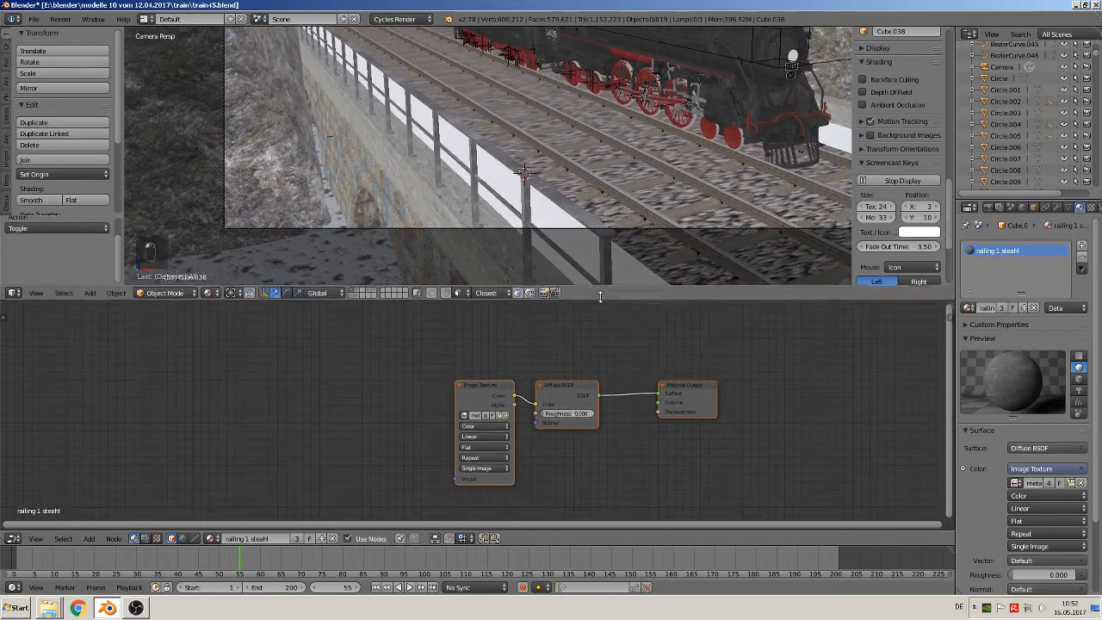
middle_click_drag(510, 410, 358, 396)
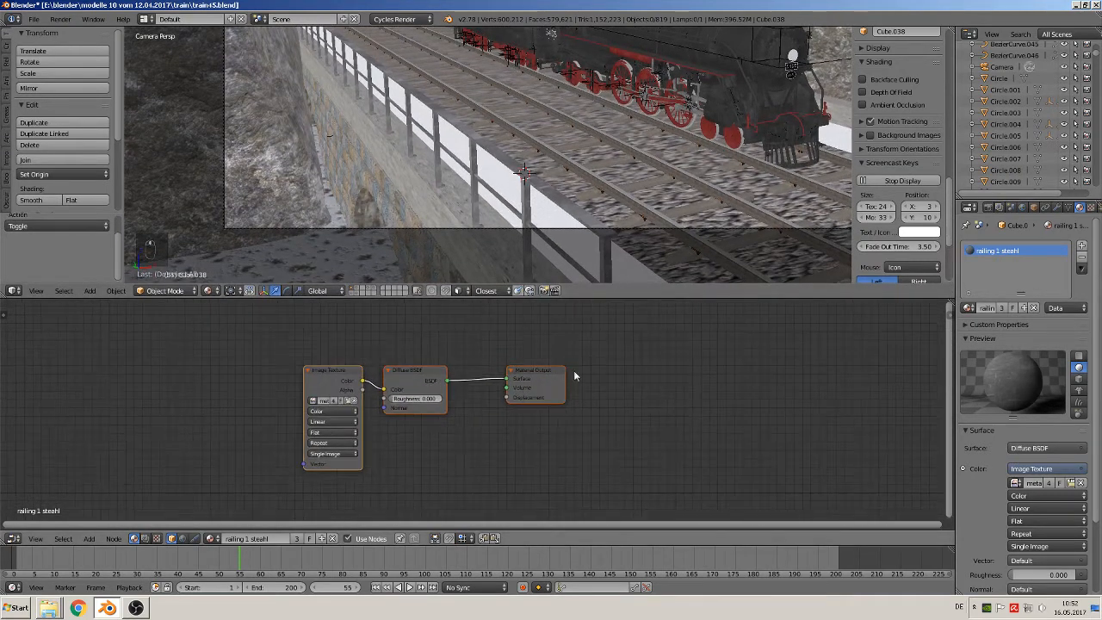
left_click_drag(534, 381, 652, 392)
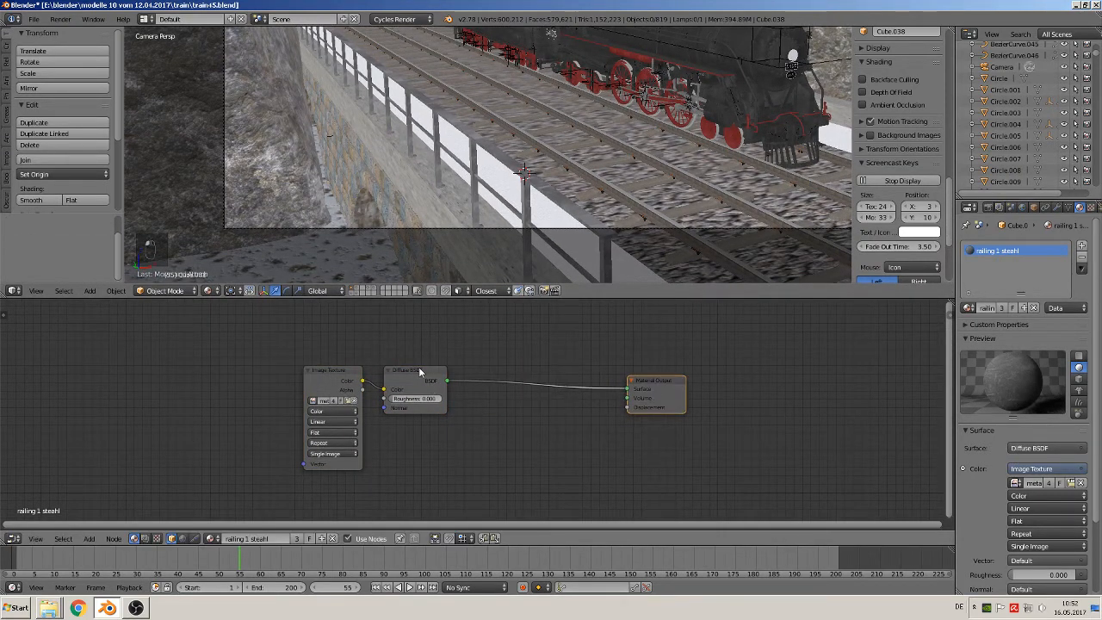
left_click_drag(418, 367, 450, 312)
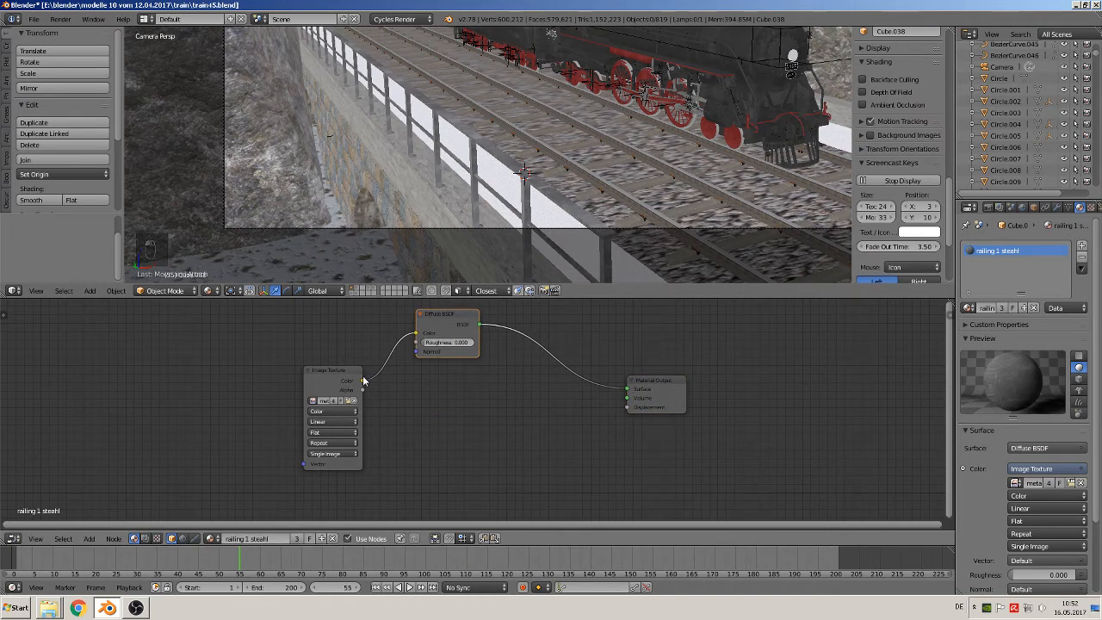
Connect the image texture's Color output to the material's Displacement input and insert a Math node into that link
left_click_drag(362, 381, 633, 407)
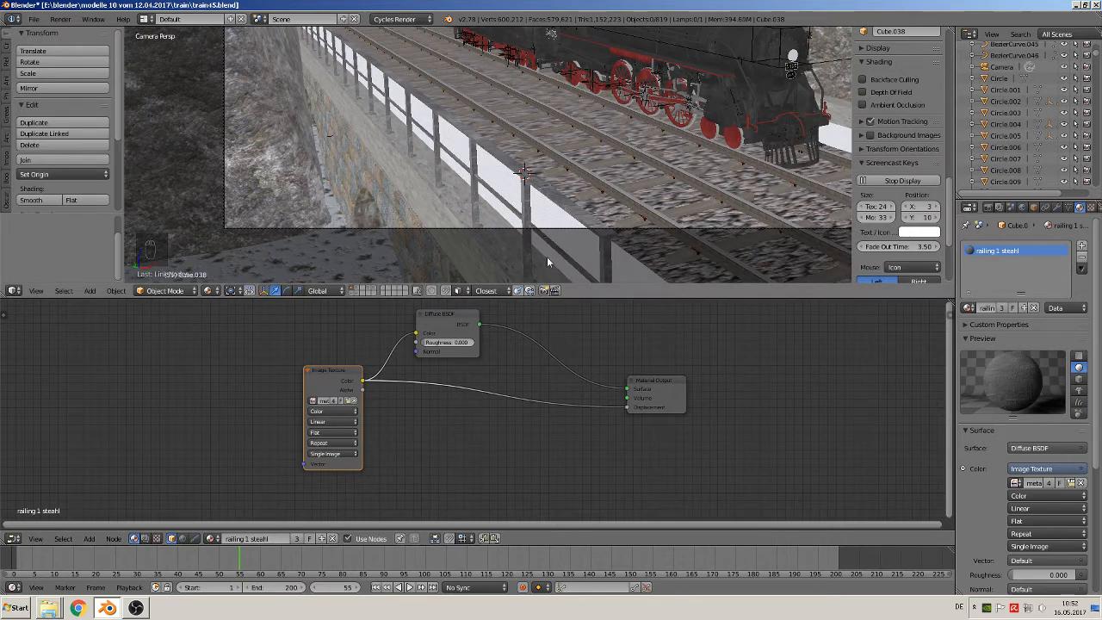
scroll(546, 257, "up", 1)
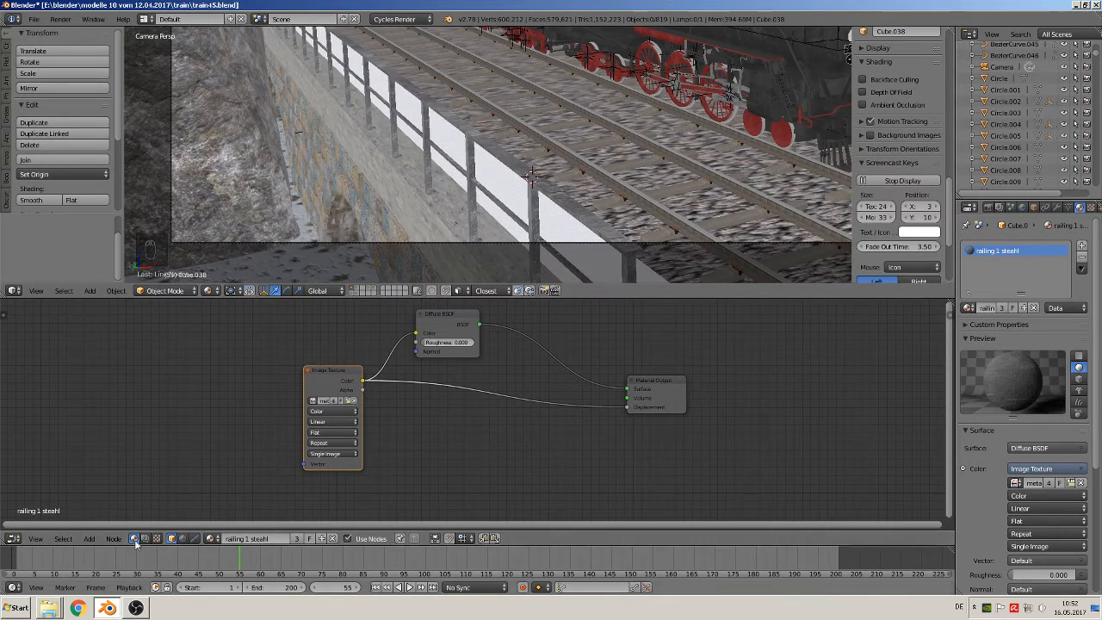
left_click(90, 537)
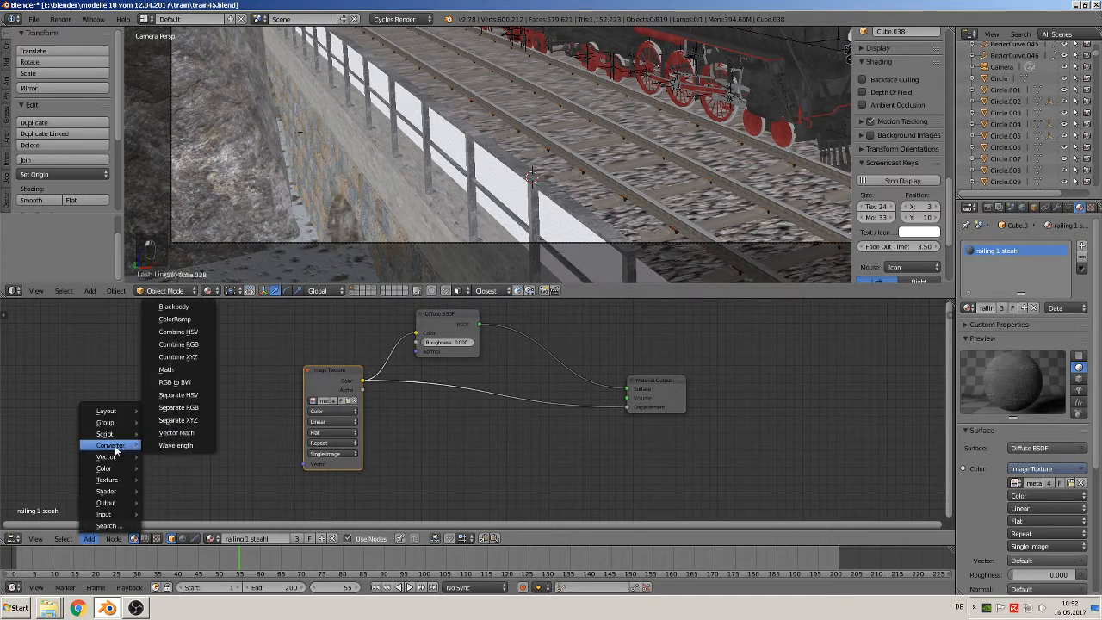
left_click(88, 538)
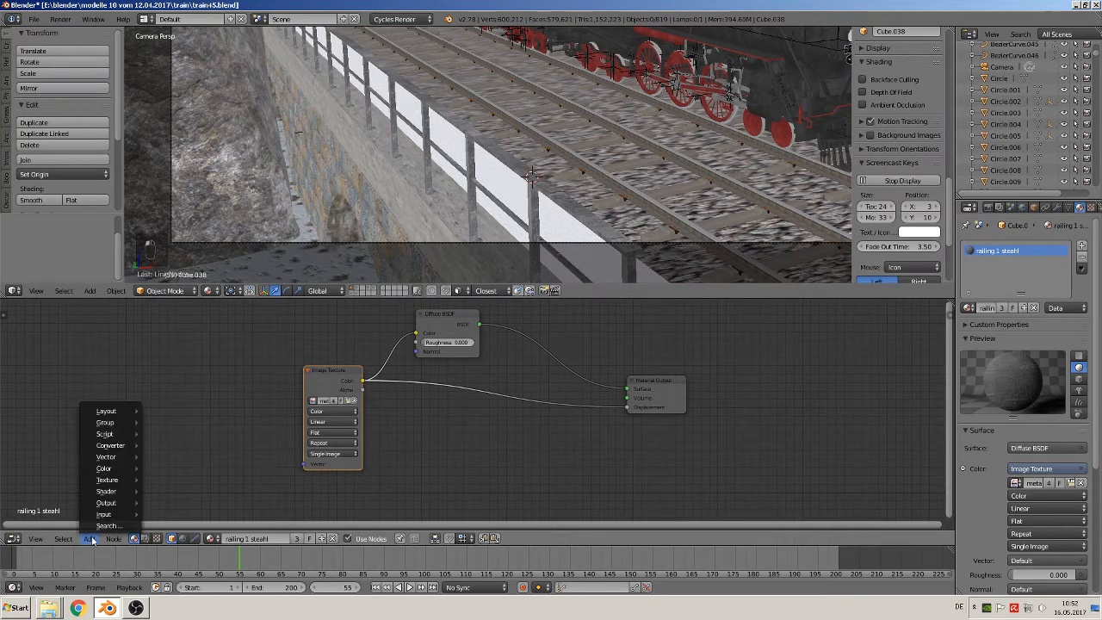
mouse_move(129, 456)
left_click(183, 370)
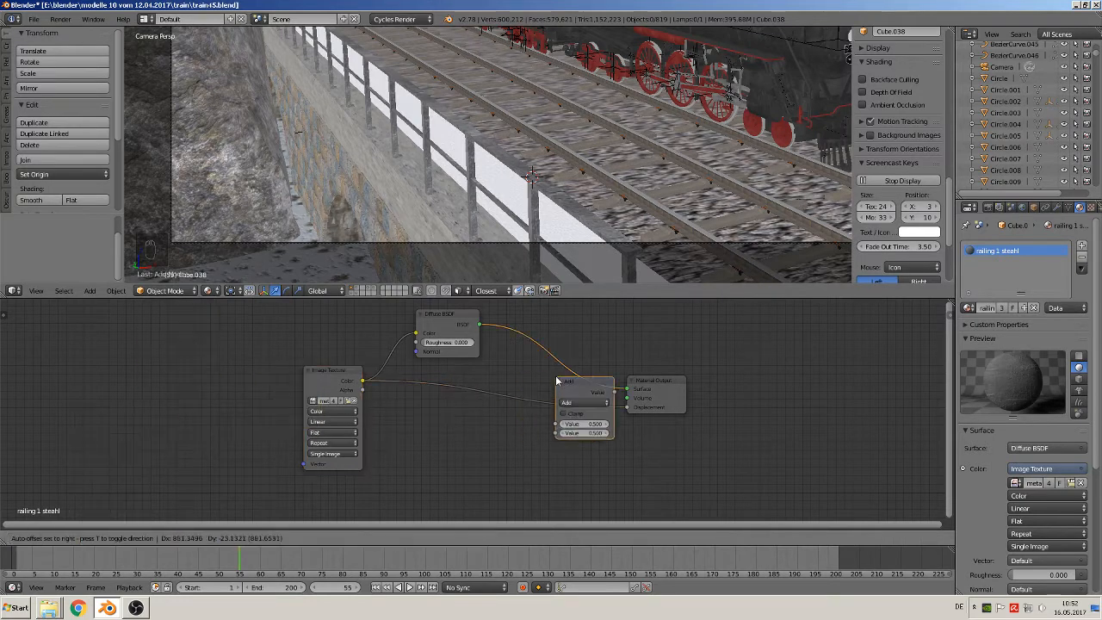
left_click(551, 414)
Set the Math node's operation to Multiply and lower its second value to weaken the railing's displacement
left_click(551, 414)
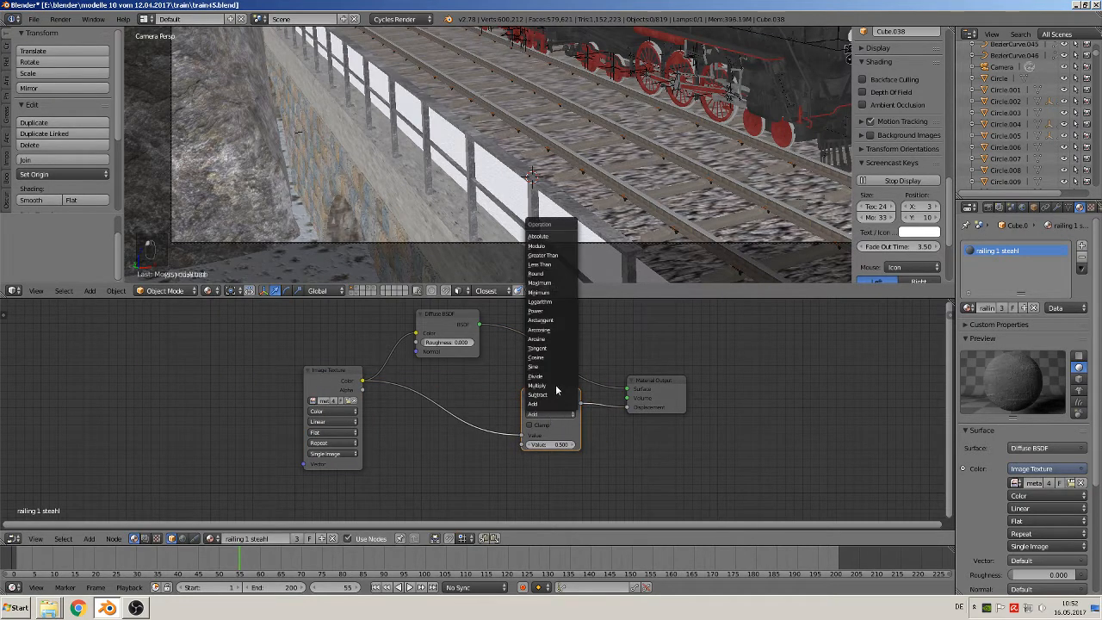
left_click(551, 385)
left_click(551, 443)
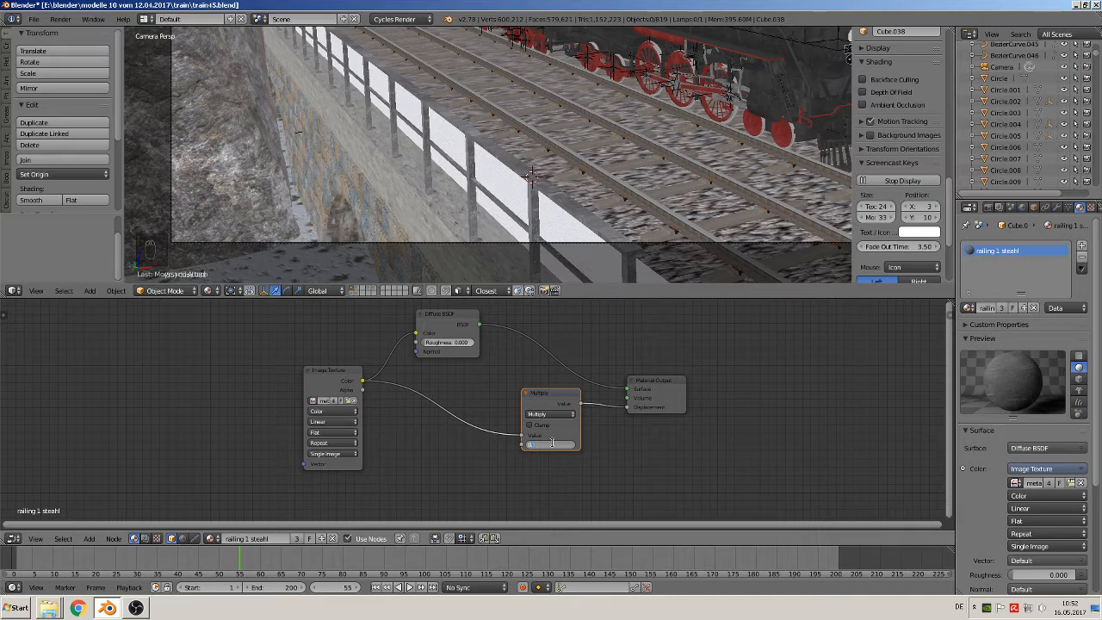
key("Return")
scroll(651, 229, "up", 6)
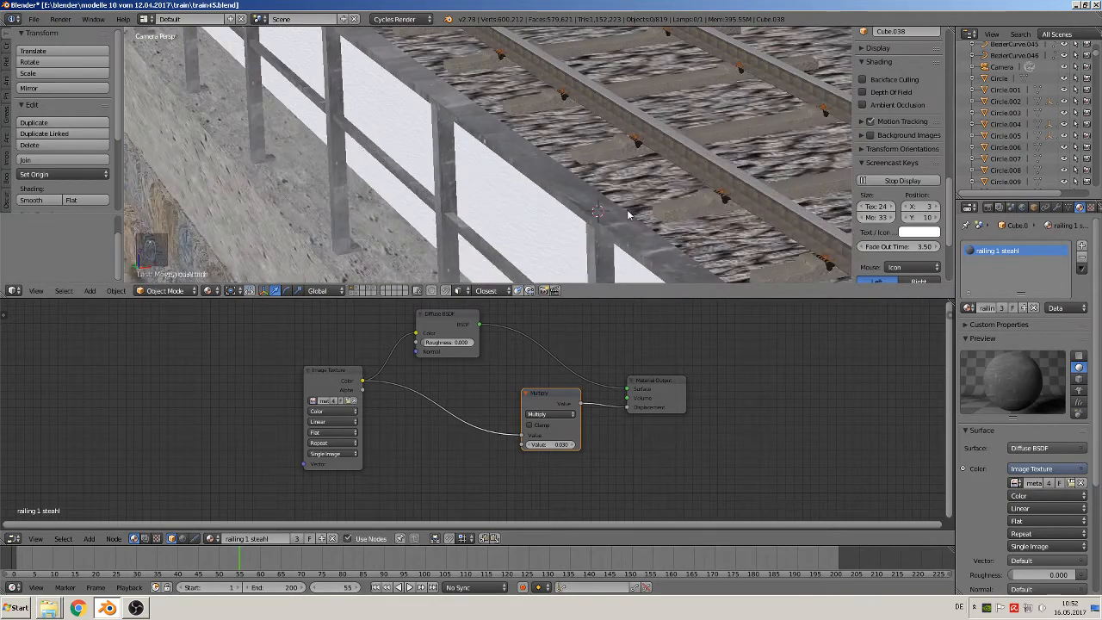
scroll(630, 215, "up", 3)
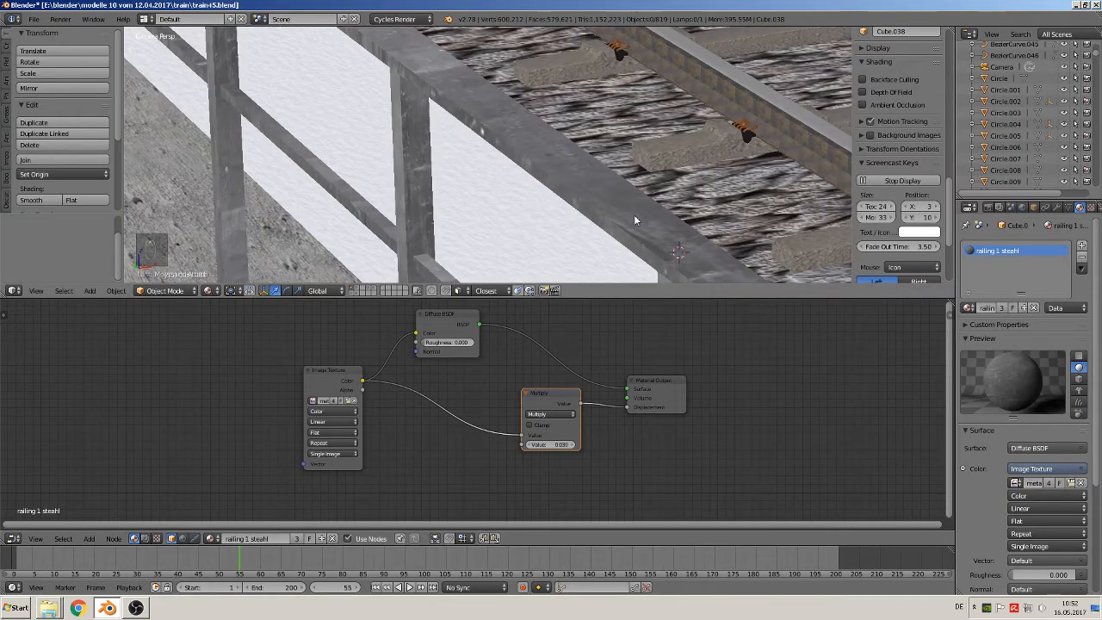
scroll(633, 217, "up", 3)
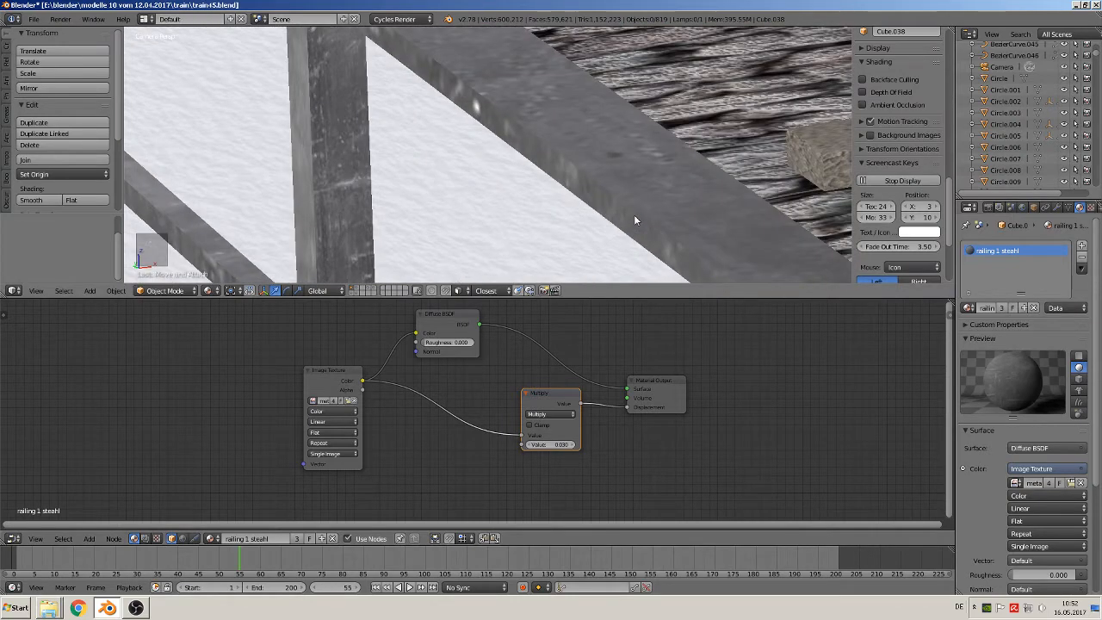
Move the Multiply node below the Diffuse BSDF and insert a Mix Shader between the Diffuse BSDF and Material Output
scroll(492, 428, "down", 1)
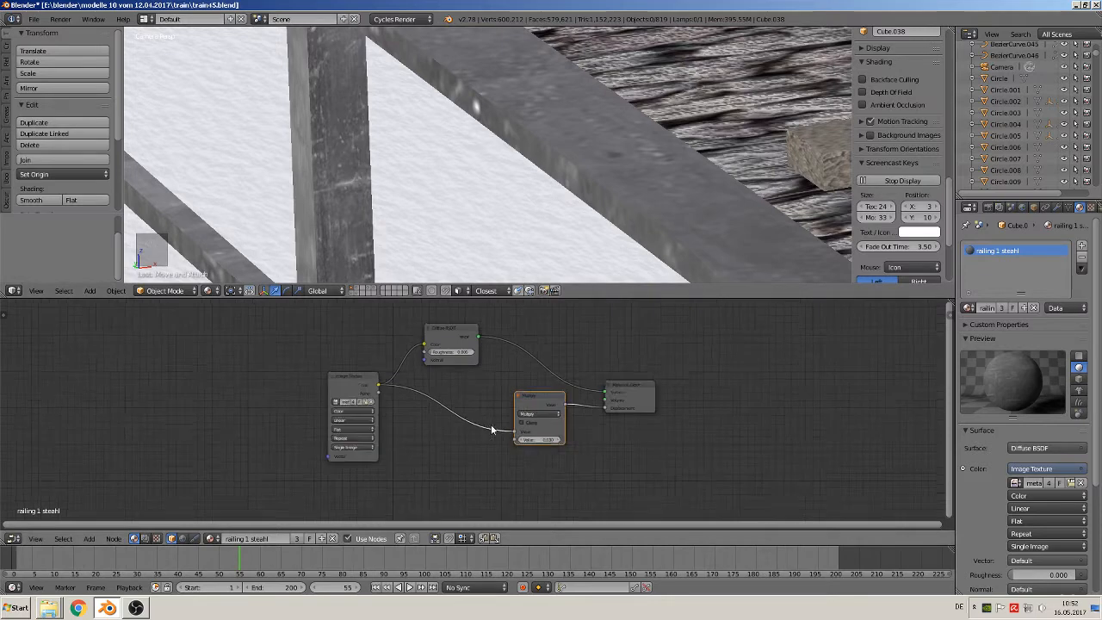
scroll(492, 428, "down", 2)
left_click_drag(508, 408, 446, 442)
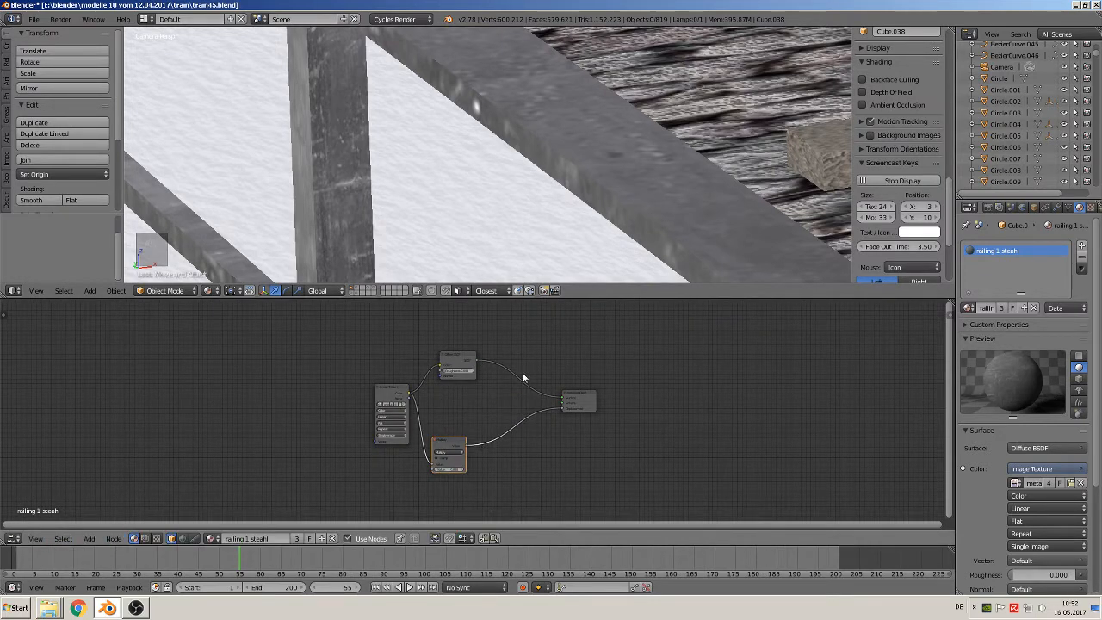
left_click(89, 538)
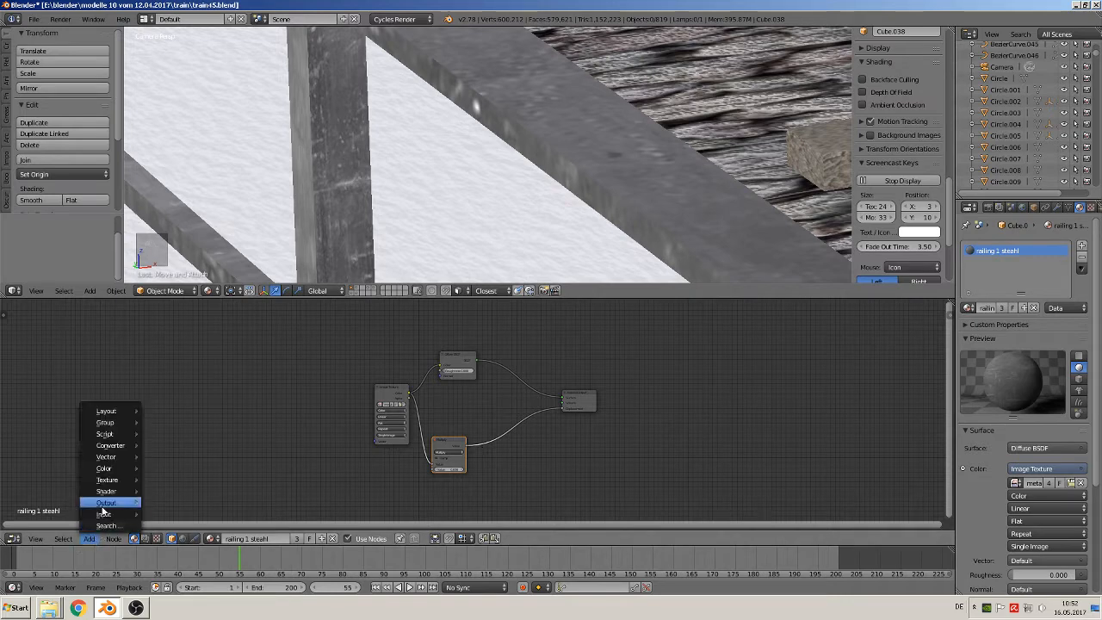
mouse_move(101, 491)
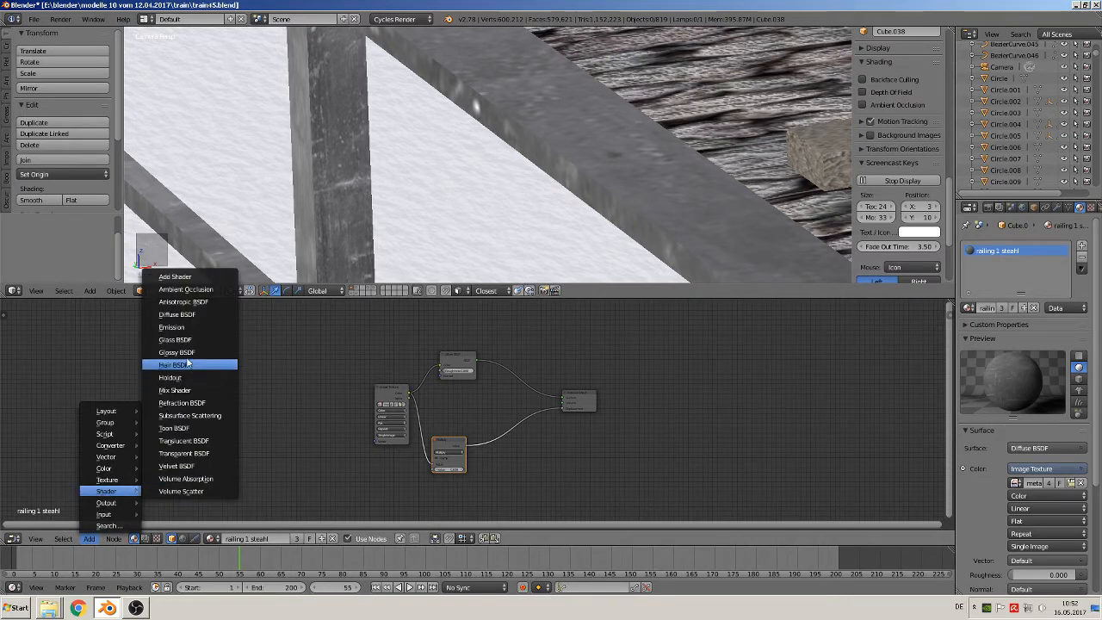
left_click(204, 391)
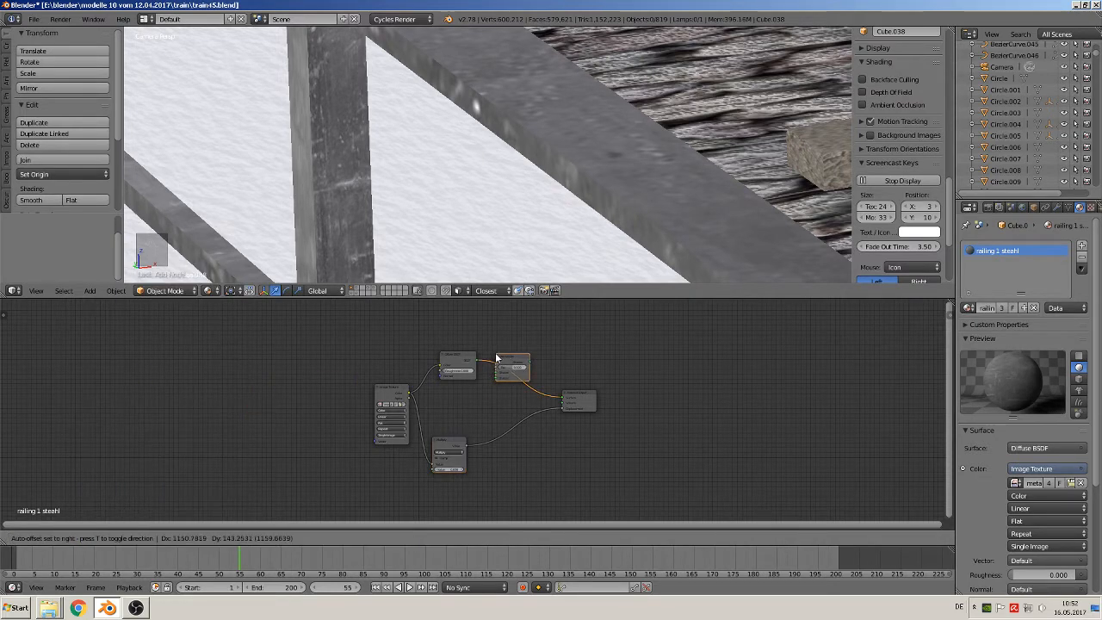
left_click(506, 370)
scroll(531, 387, "up", 3)
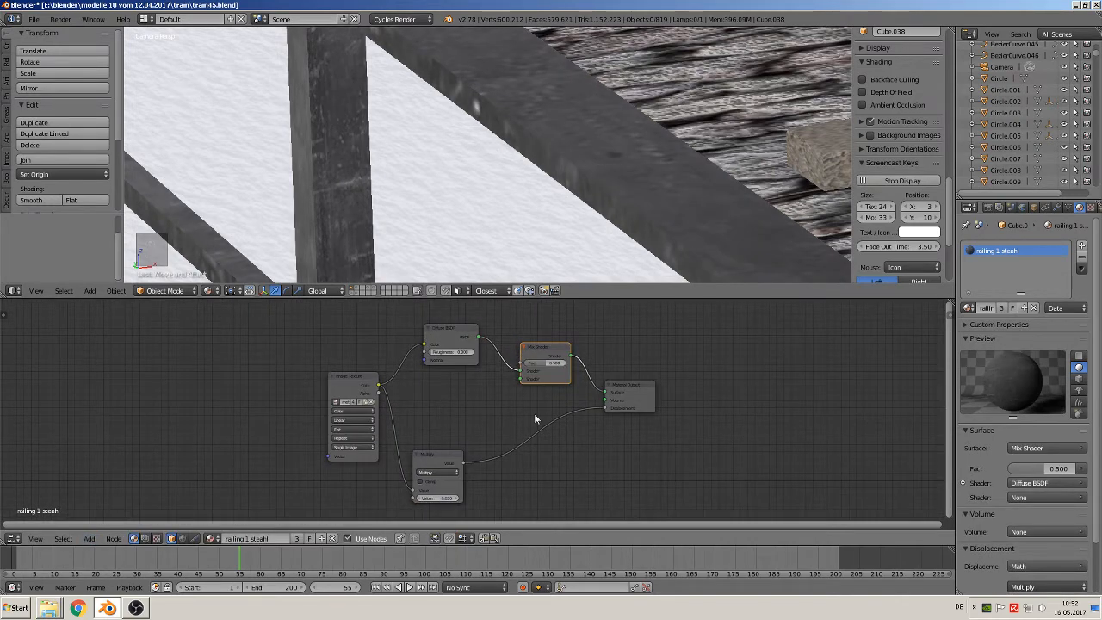
scroll(533, 419, "up", 1)
Add a Glossy BSDF below the Diffuse BSDF and connect it to the Mix Shader's second shader input
left_click(90, 538)
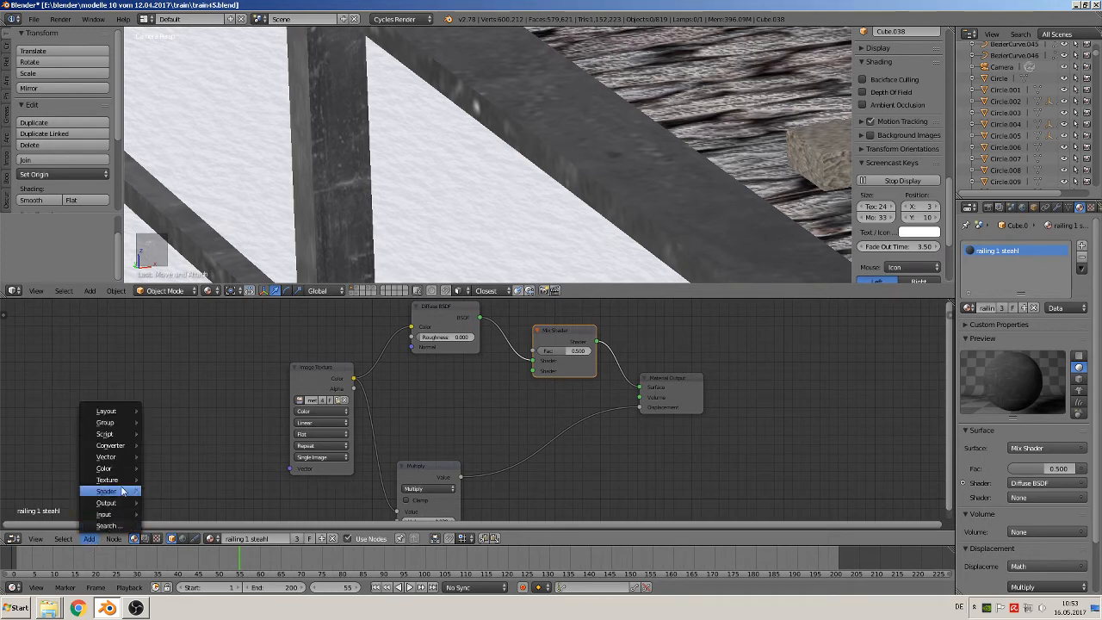
mouse_move(119, 494)
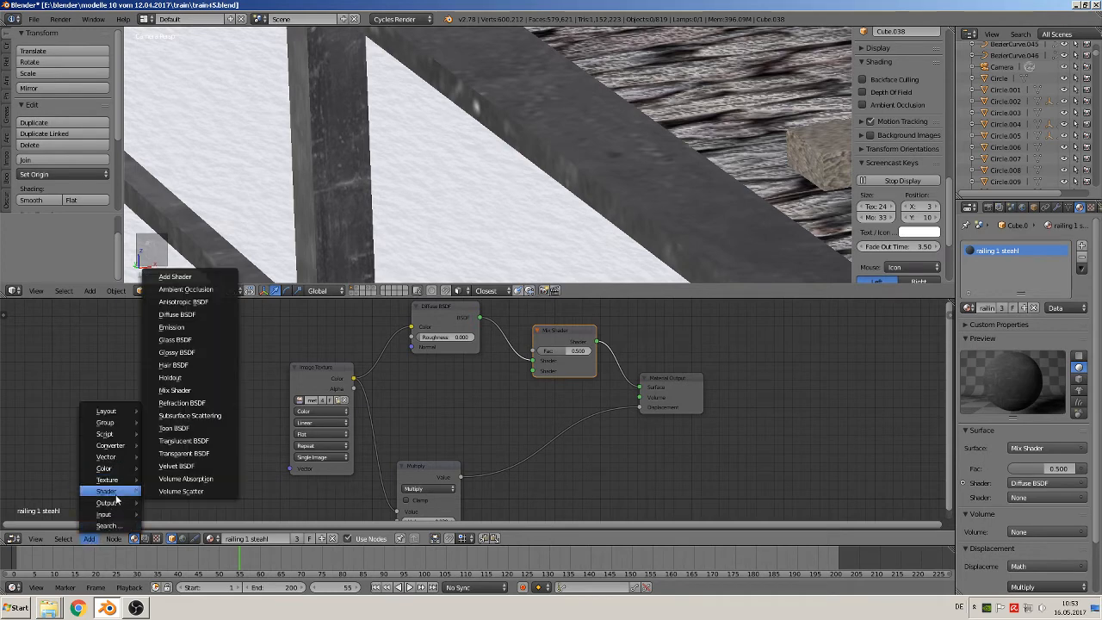
left_click(191, 353)
left_click(484, 378)
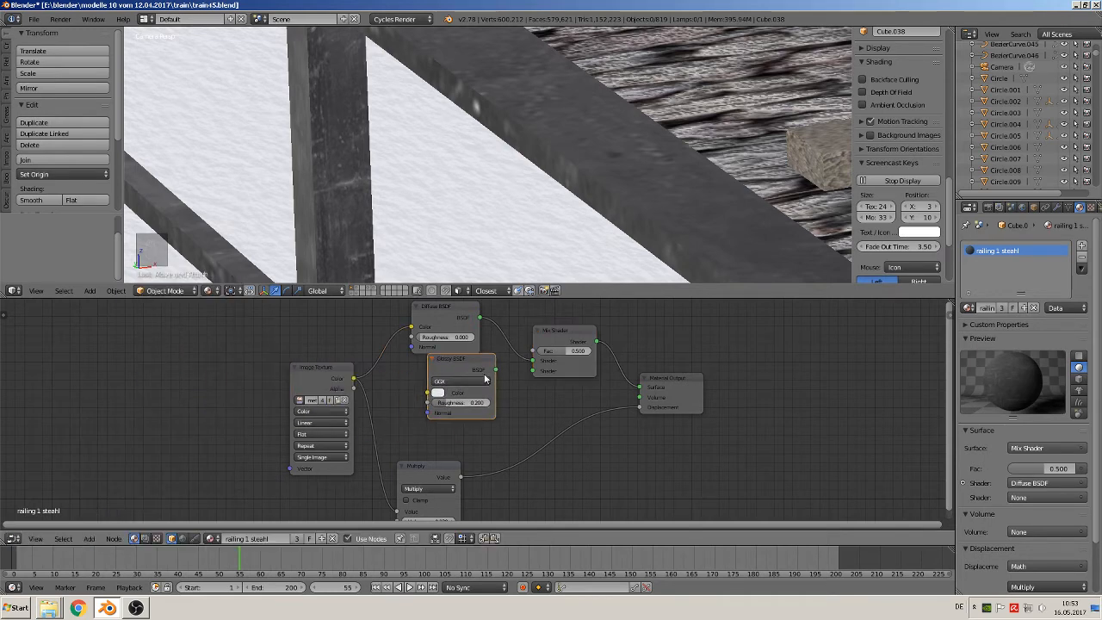
left_click_drag(497, 369, 456, 370)
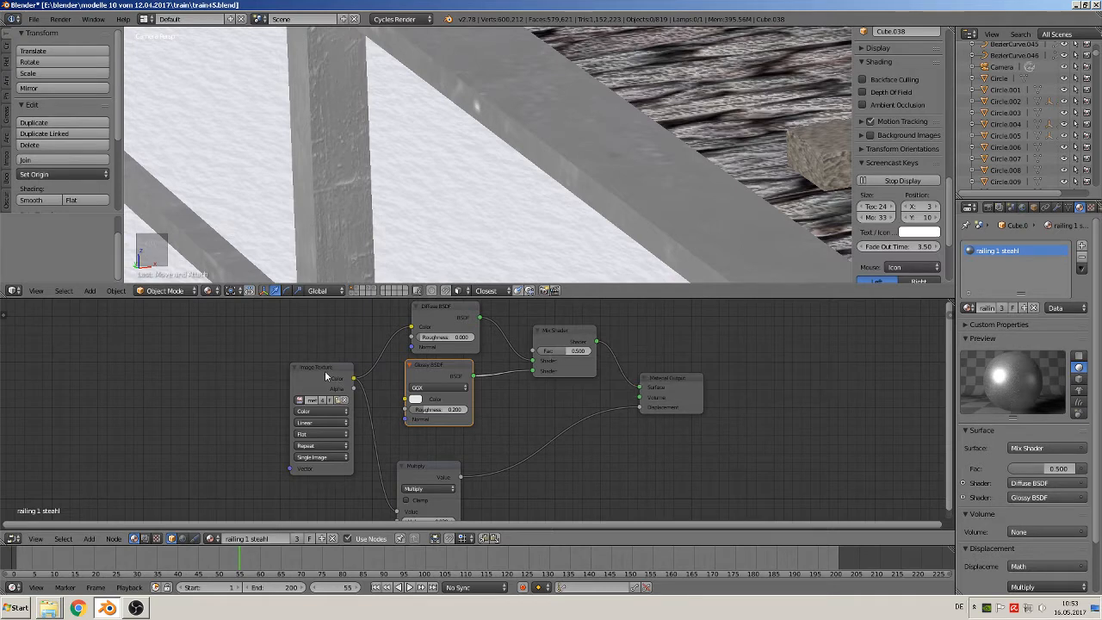
Use the image texture's Color output as the Mix Shader's factor
left_click_drag(353, 378, 546, 358)
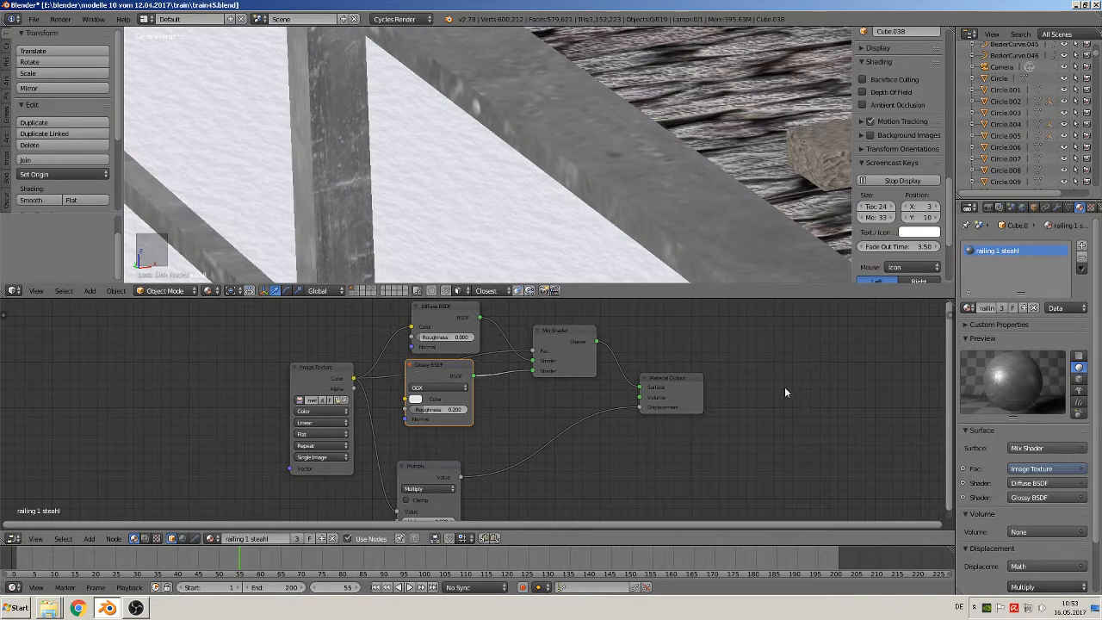
scroll(477, 238, "down", 6)
scroll(477, 242, "down", 2)
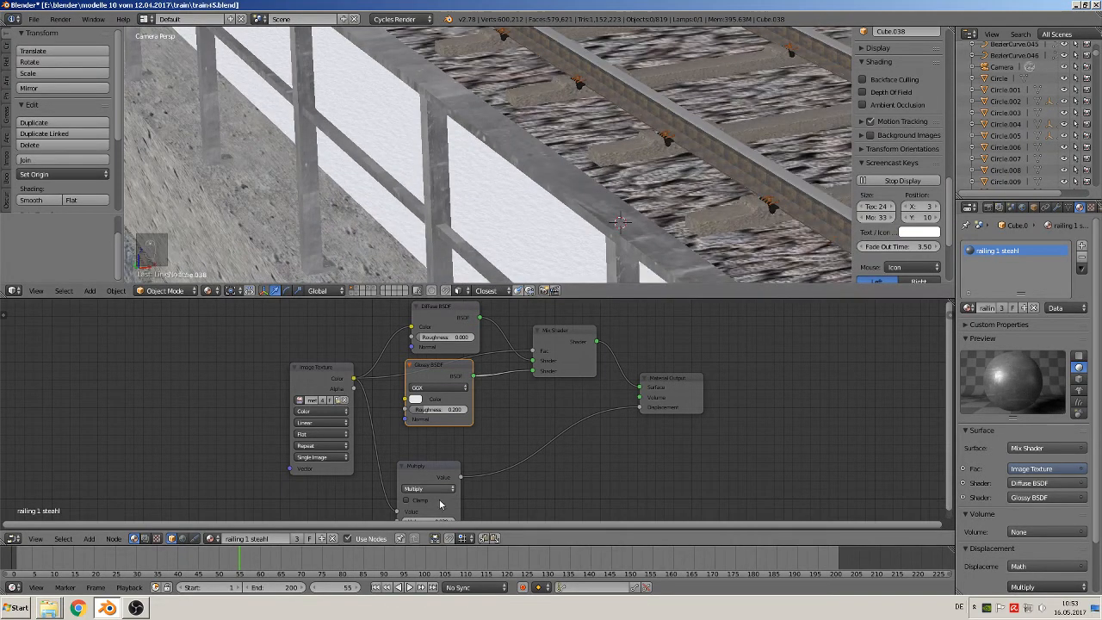
Move the Multiply node nearer to the Glossy BSDF and set its second value to 1
left_click_drag(431, 472, 502, 437)
left_click(514, 487)
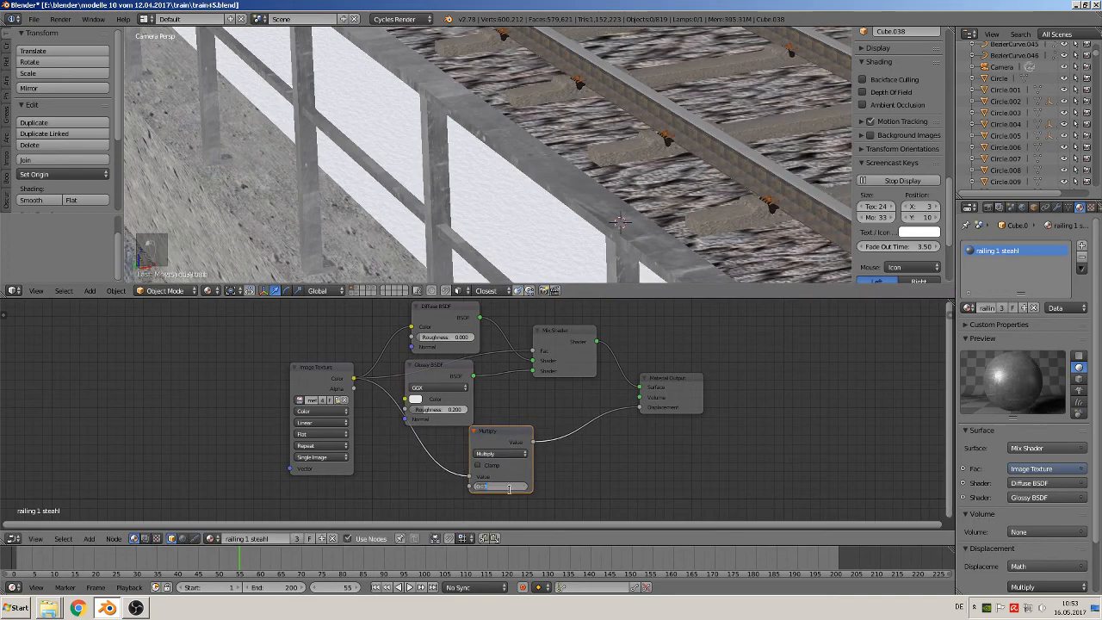
type("1")
key("Return")
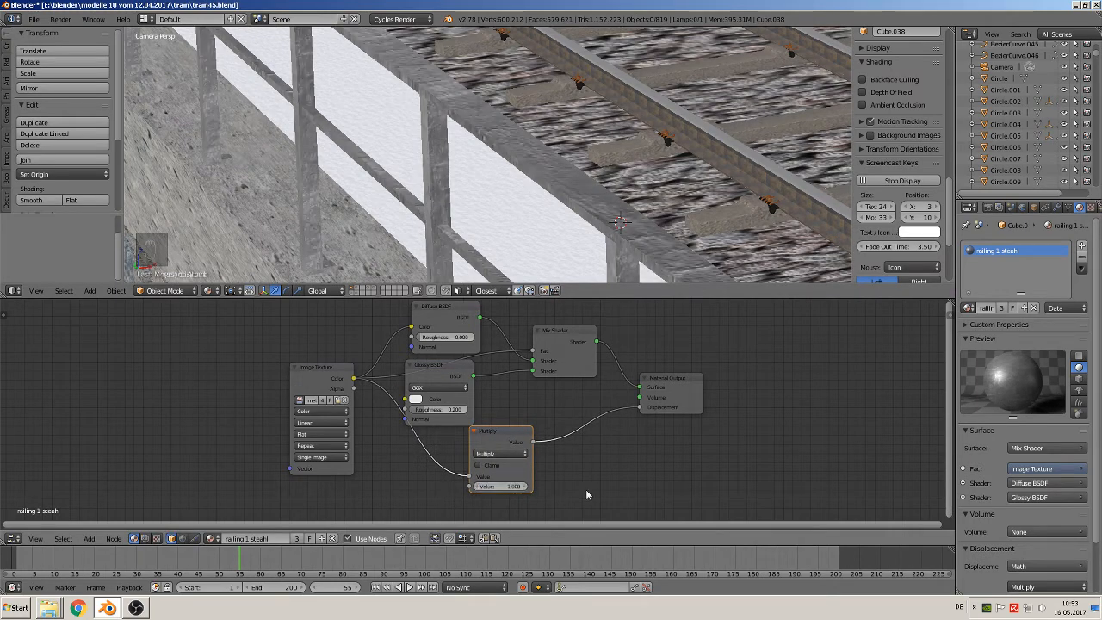
Reduce the Multiply node's second value to a fraction below 1 to soften the railing material's displacement
scroll(602, 185, "up", 4)
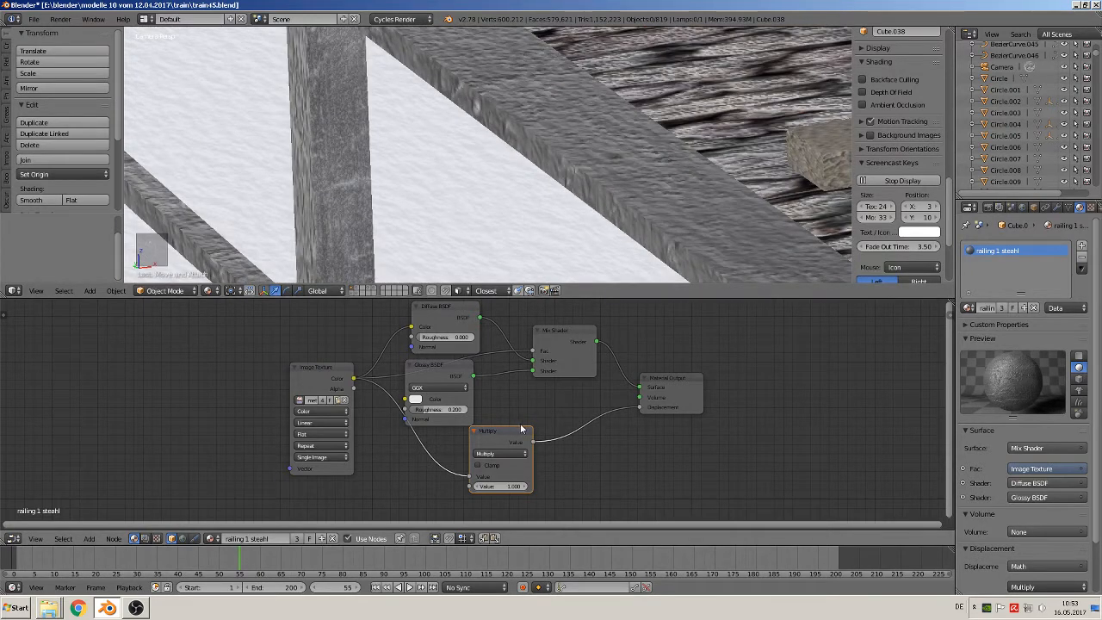
scroll(520, 427, "down", 2)
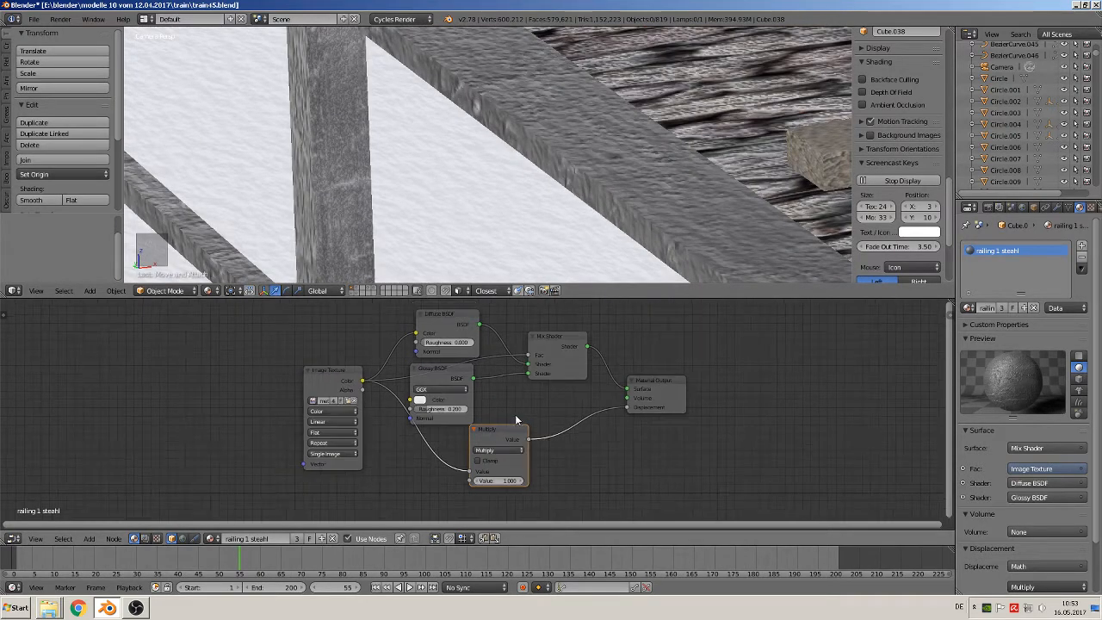
scroll(516, 427, "down", 1)
scroll(508, 153, "down", 2)
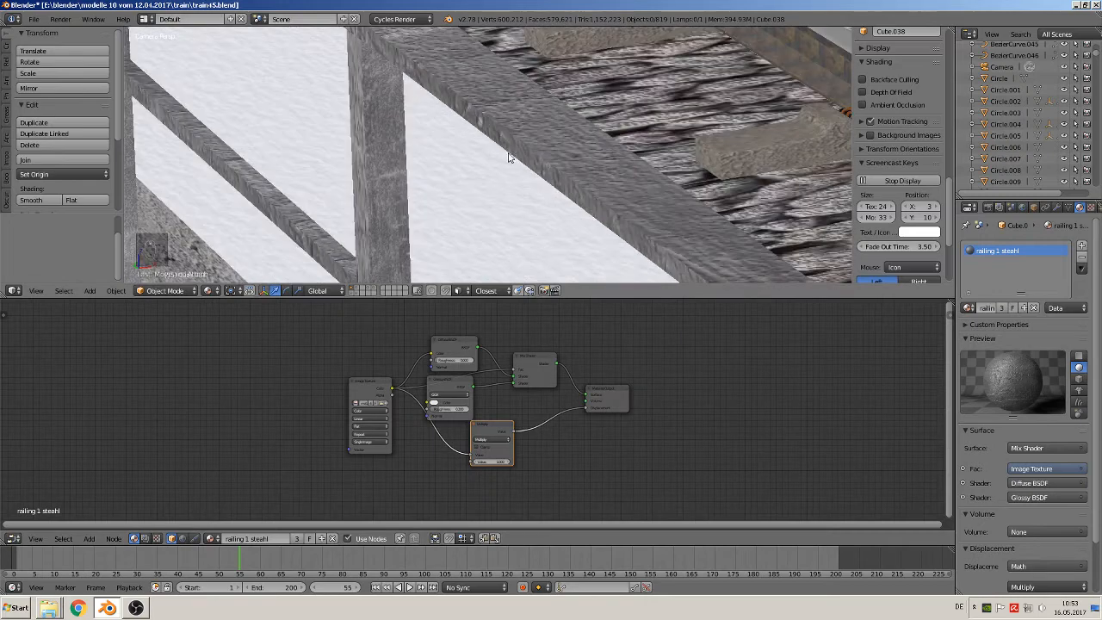
left_click(501, 462)
left_click(501, 461)
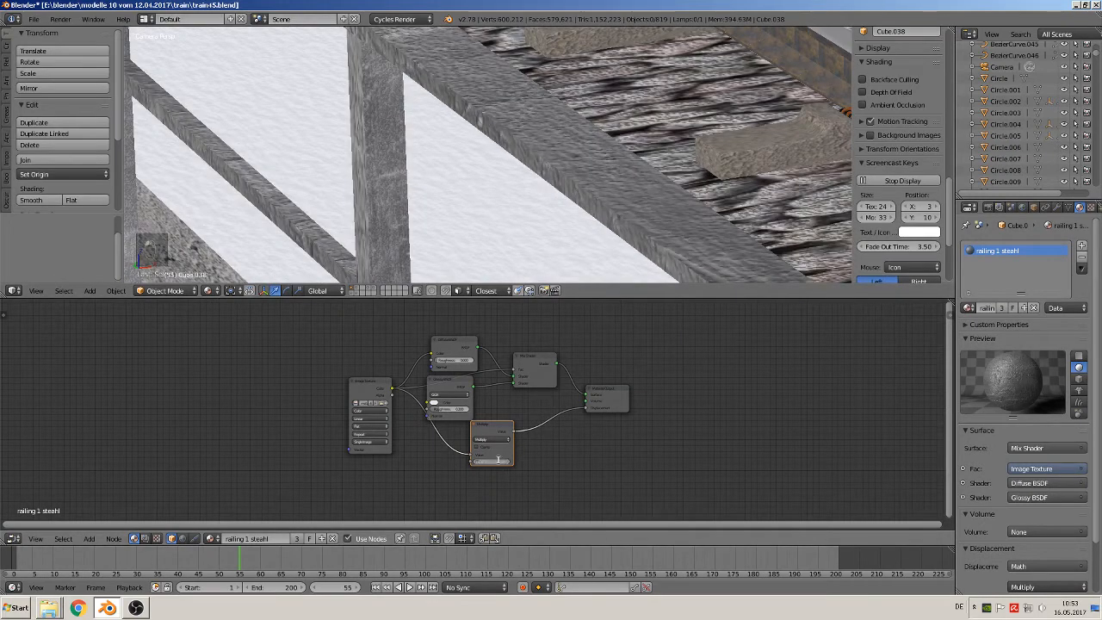
type("0.")
key("Return")
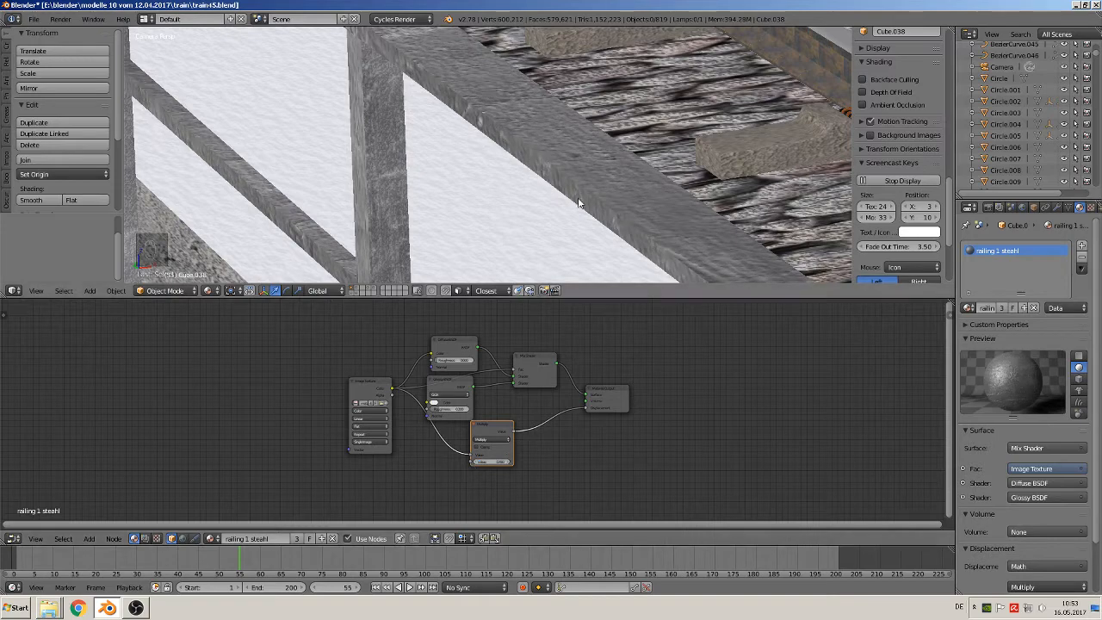
middle_click_drag(577, 196, 426, 249)
key("Tab")
key("Tab")
key("a")
key("a")
key("a")
key("a")
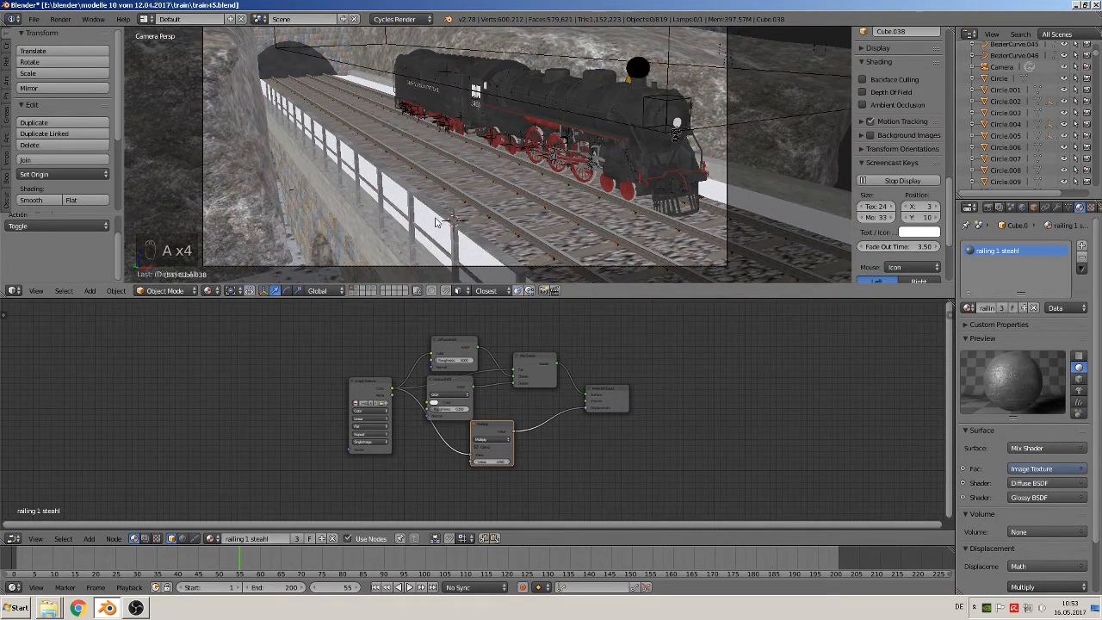
Duplicate the three railing objects together and move the copies about 4.217 along X to the bridge's opposite edge, then deselect everything
scroll(439, 225, "down", 1)
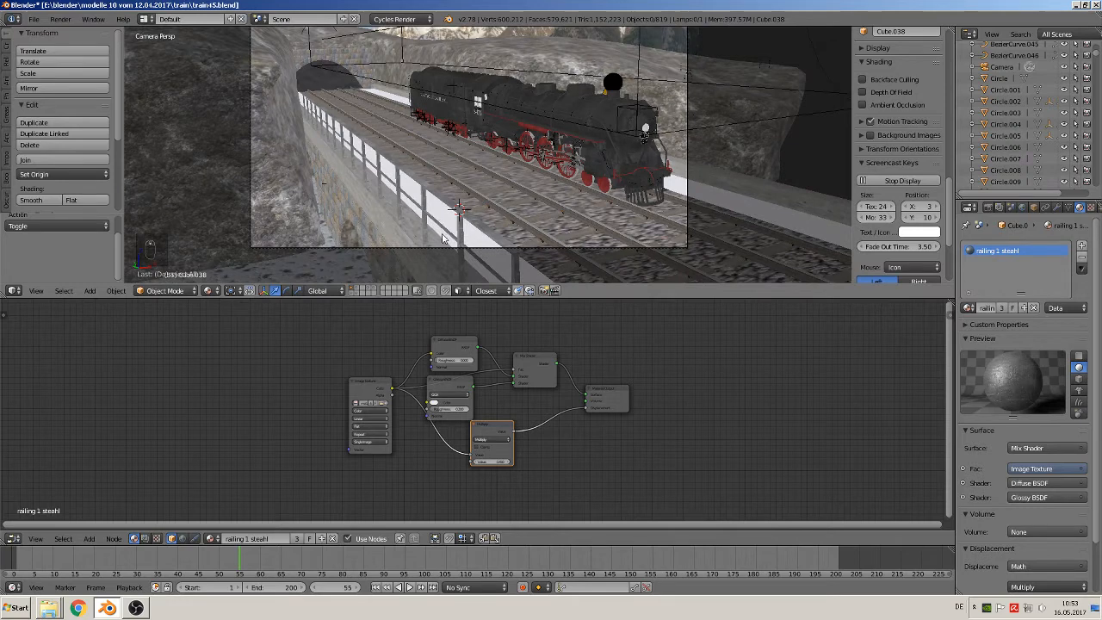
scroll(461, 231, "down", 3)
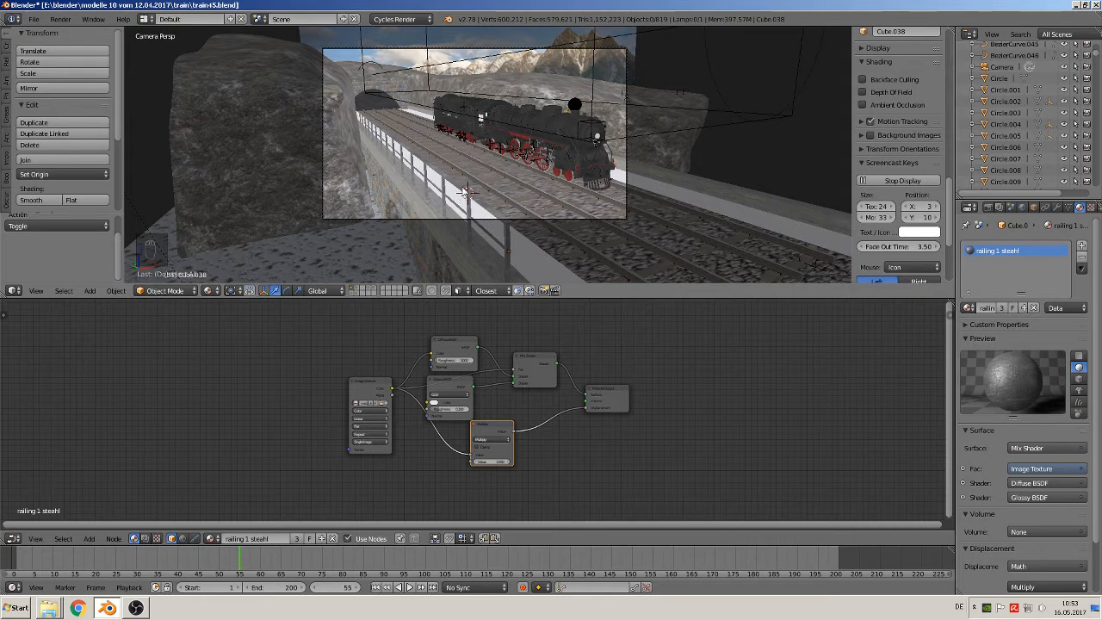
right_click(465, 191)
right_click(466, 216, "shift")
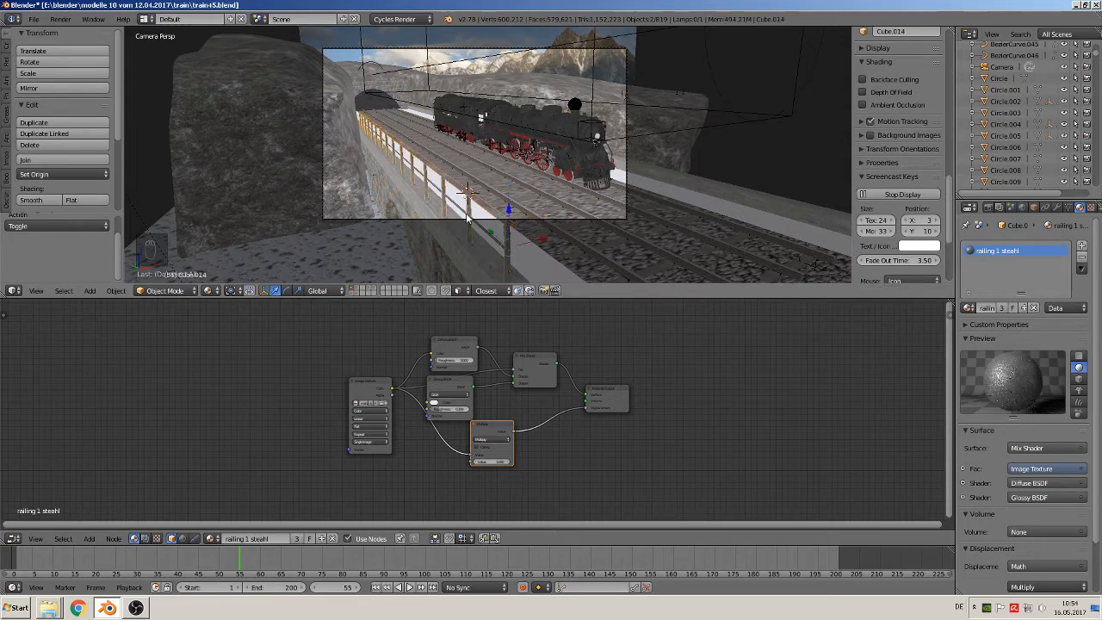
scroll(460, 220, "up", 3)
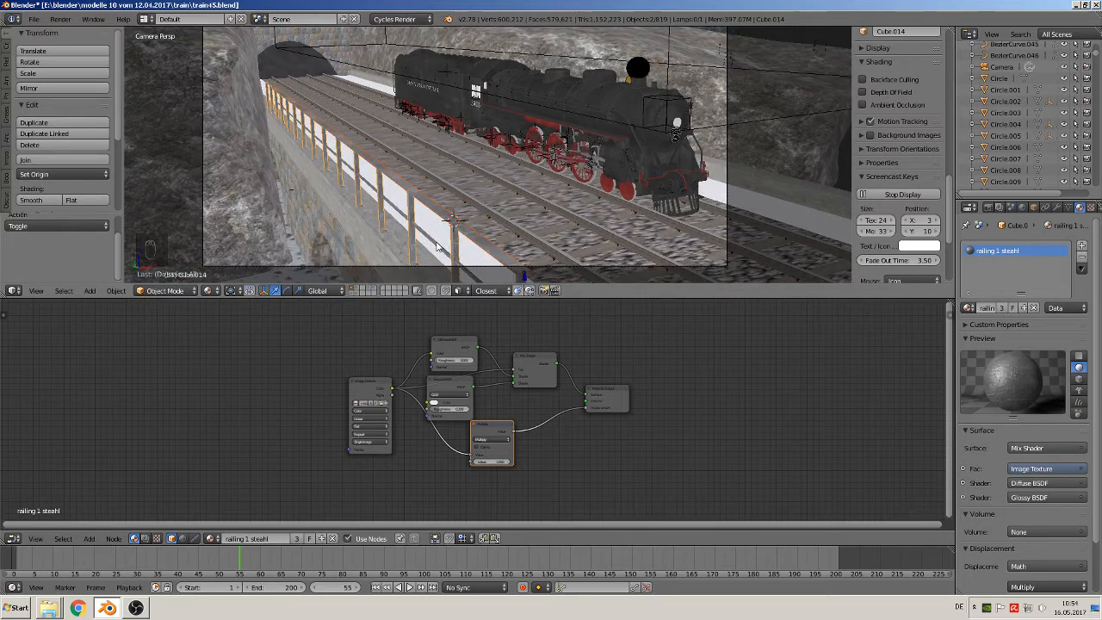
right_click(437, 247, "shift")
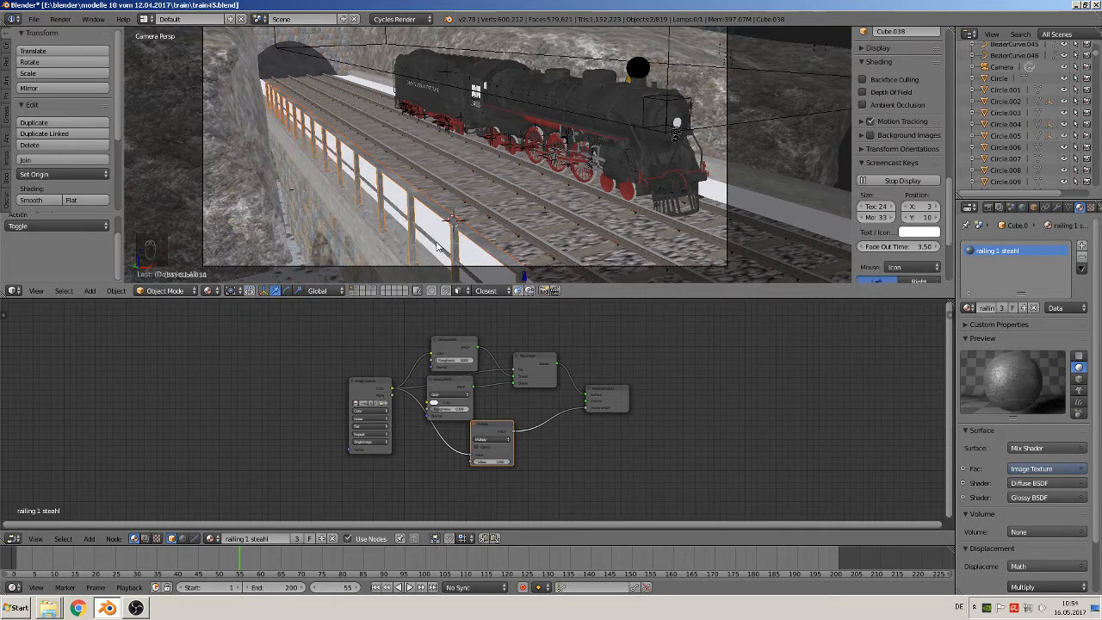
scroll(454, 237, "down", 4)
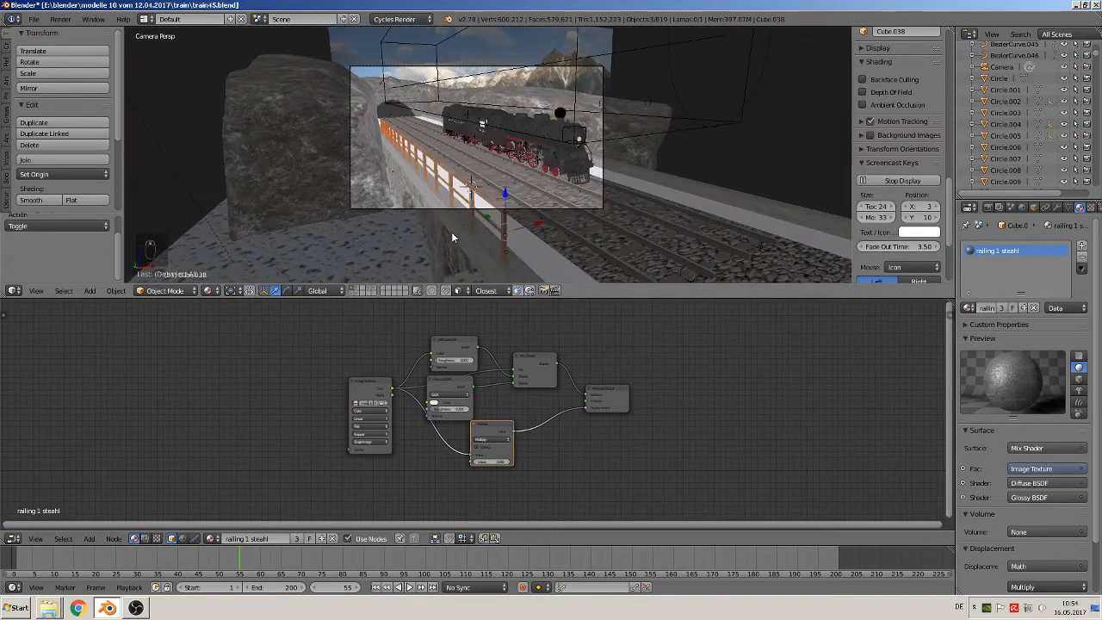
key("shift+d")
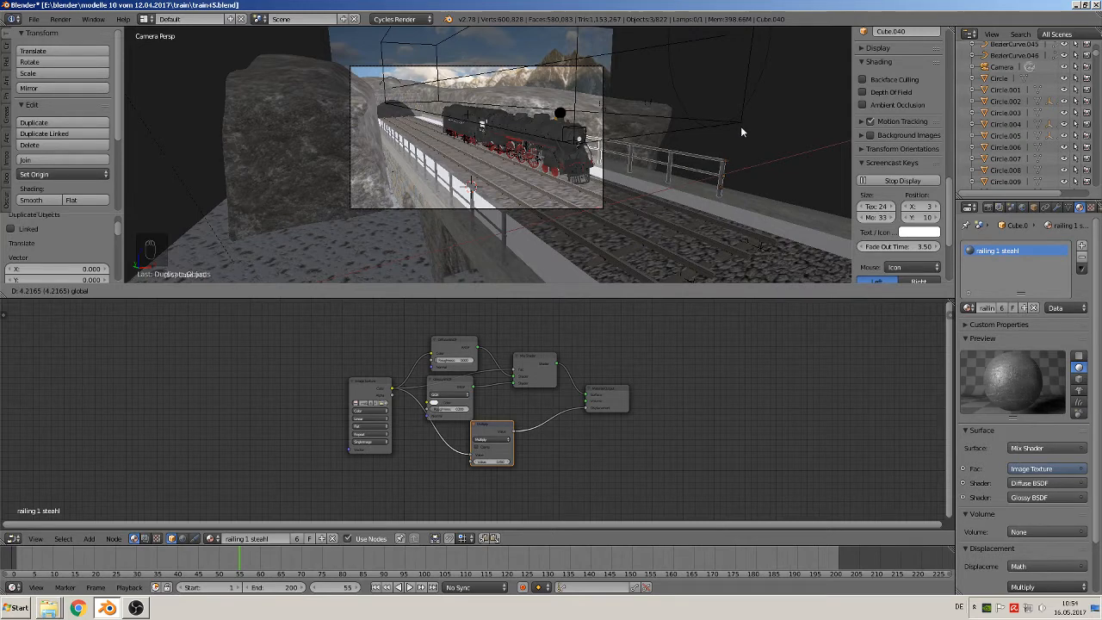
left_click(709, 150)
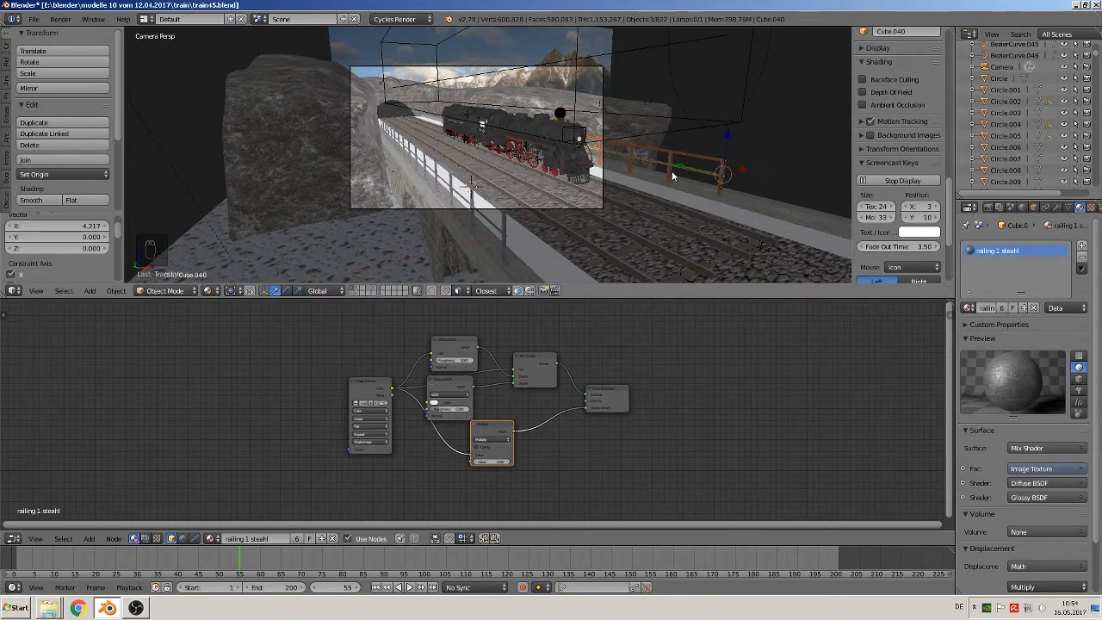
key("a")
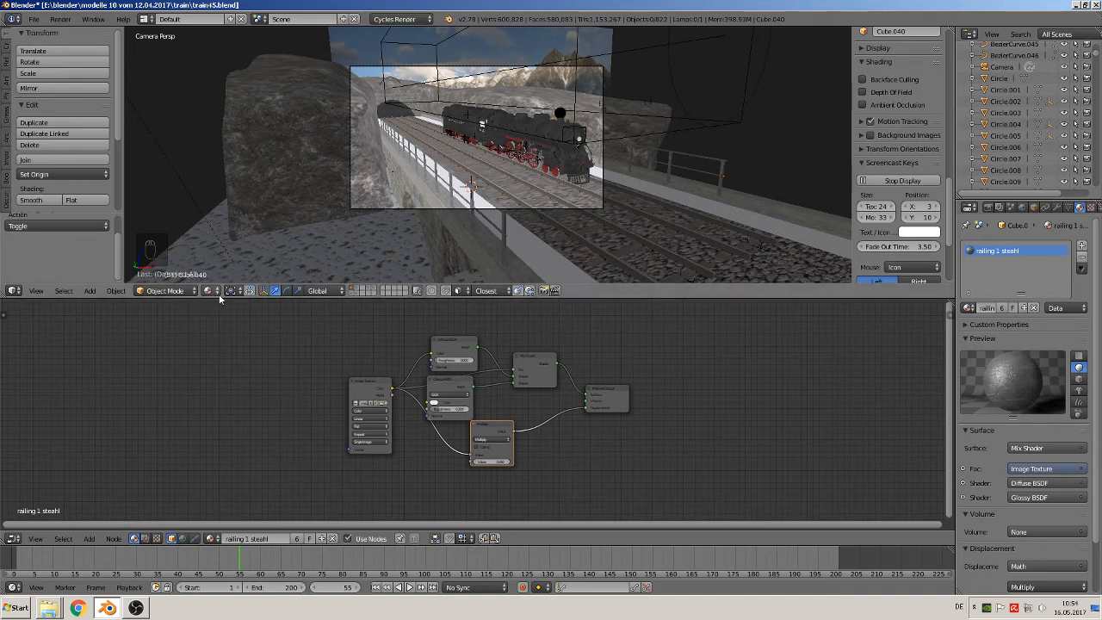
scroll(541, 213, "up", 4)
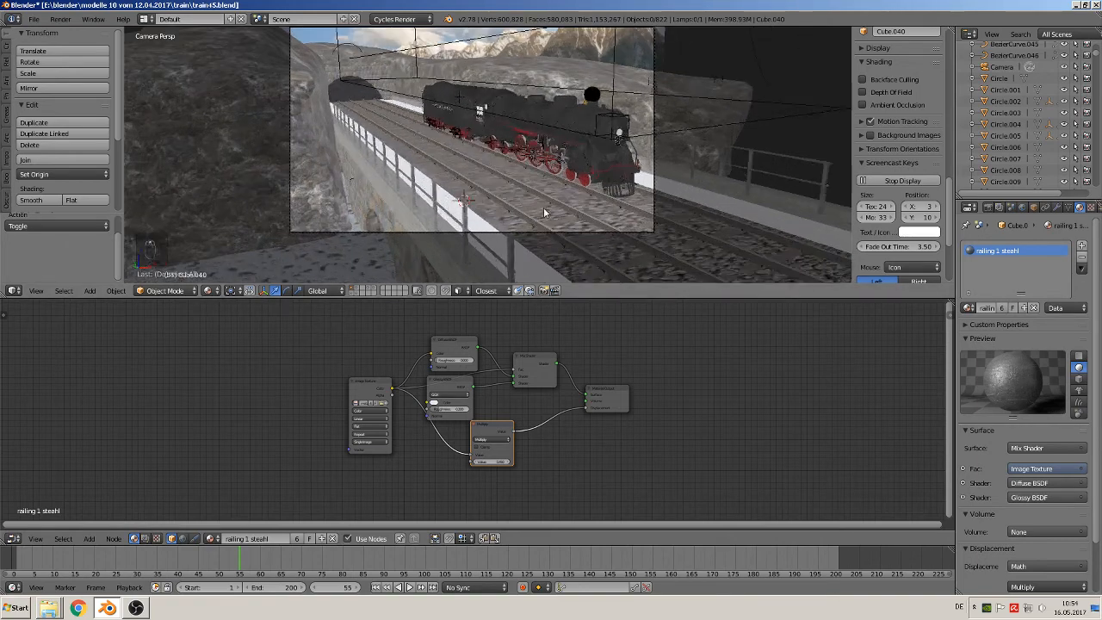